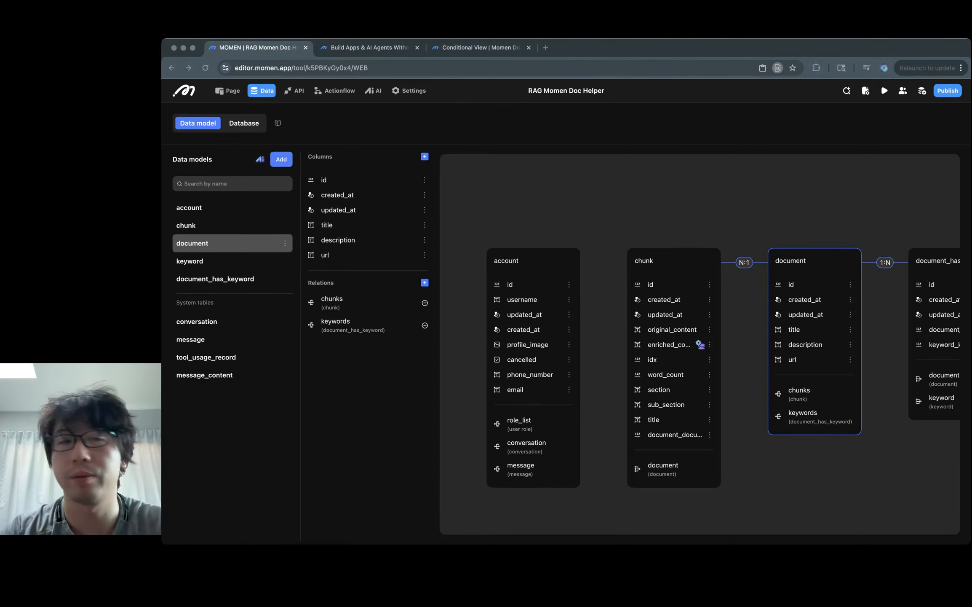
Step: Add a Text column named path to the document data model, then open a new browser tab
{"action": "key", "text": "super+Tab"}
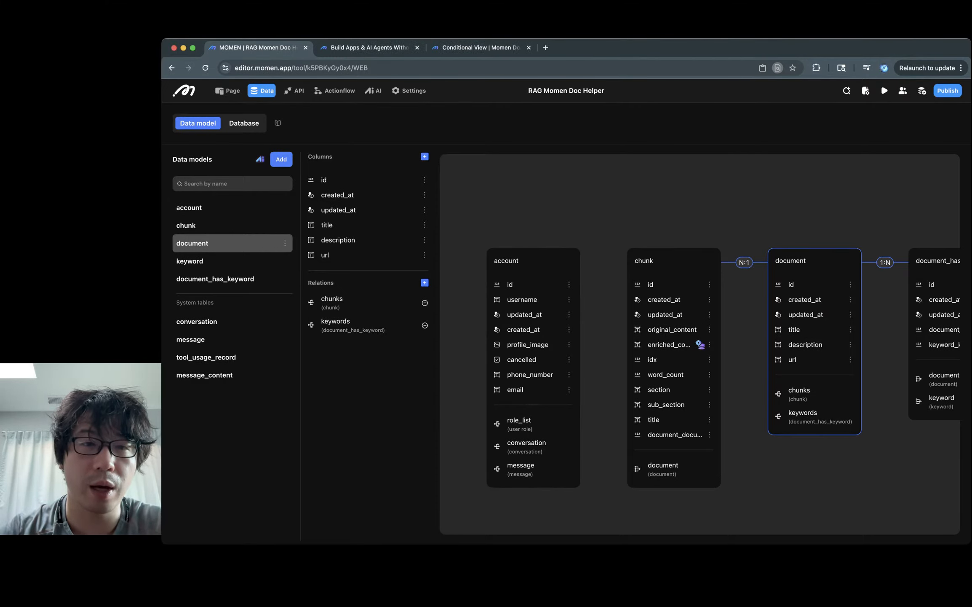
{"action": "type", "text": "path"}
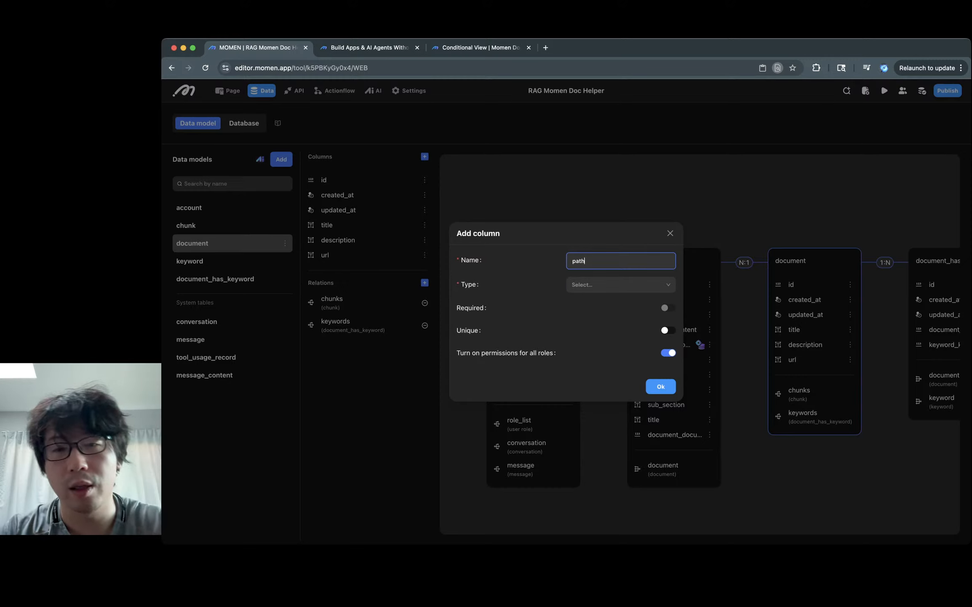
{"action": "key", "text": "Tab"}
{"action": "key", "text": "Down"}
{"action": "key", "text": "Up"}
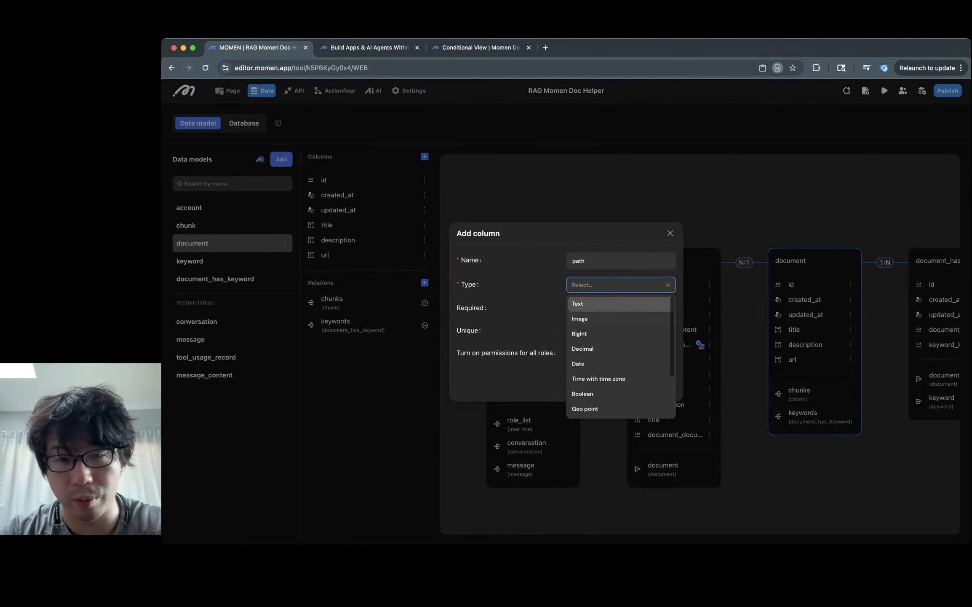
{"action": "key", "text": "Return"}
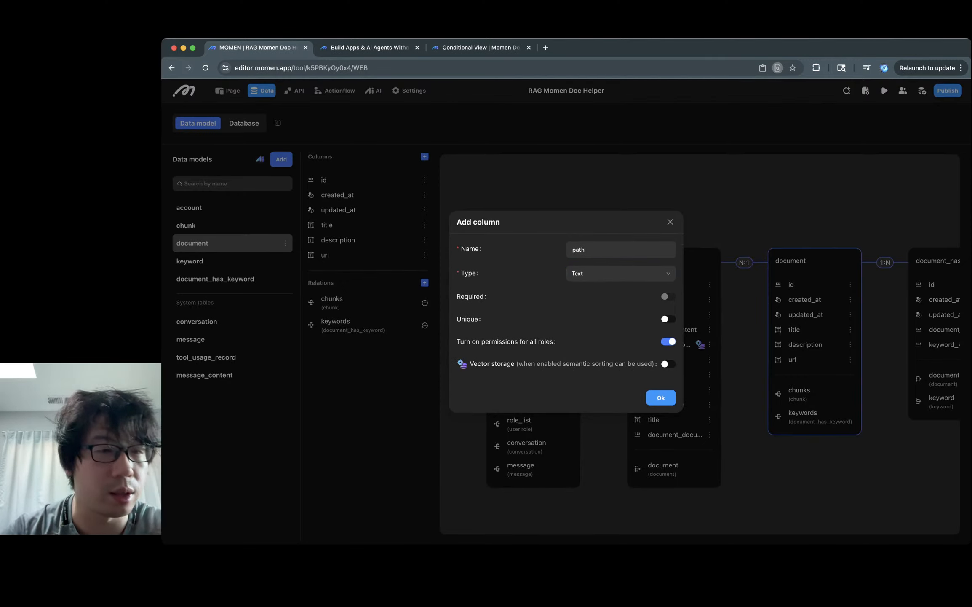
{"action": "key", "text": "Return"}
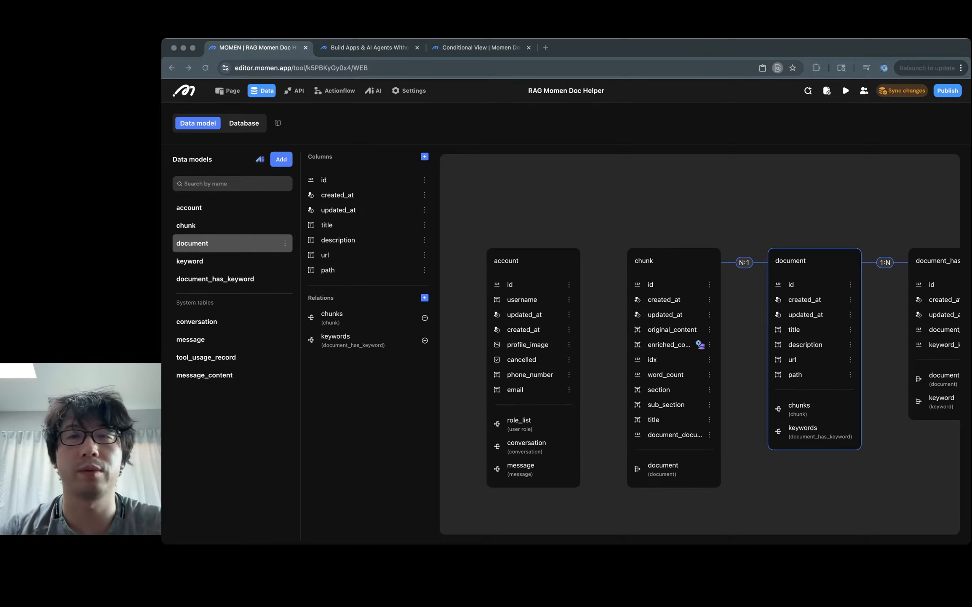
{"action": "key", "text": "Escape"}
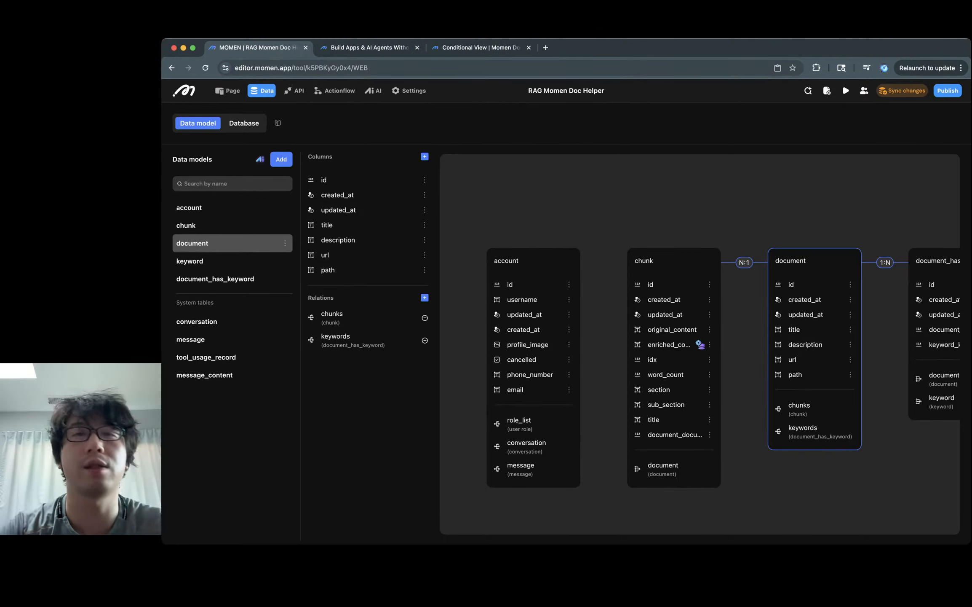
{"action": "key", "text": "super+t"}
Step: Load lovable.dev, sign out of the Lovable account from the profile menu, and close the tab
{"action": "type", "text": "lovable.dev"}
{"action": "key", "text": "Return"}
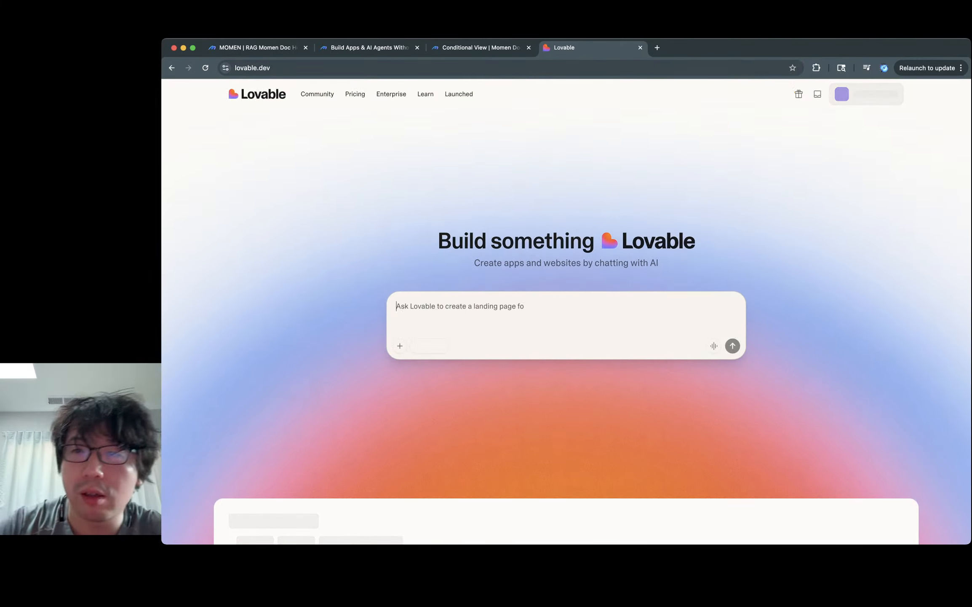
{"action": "left_click", "coordinate": [872, 94]}
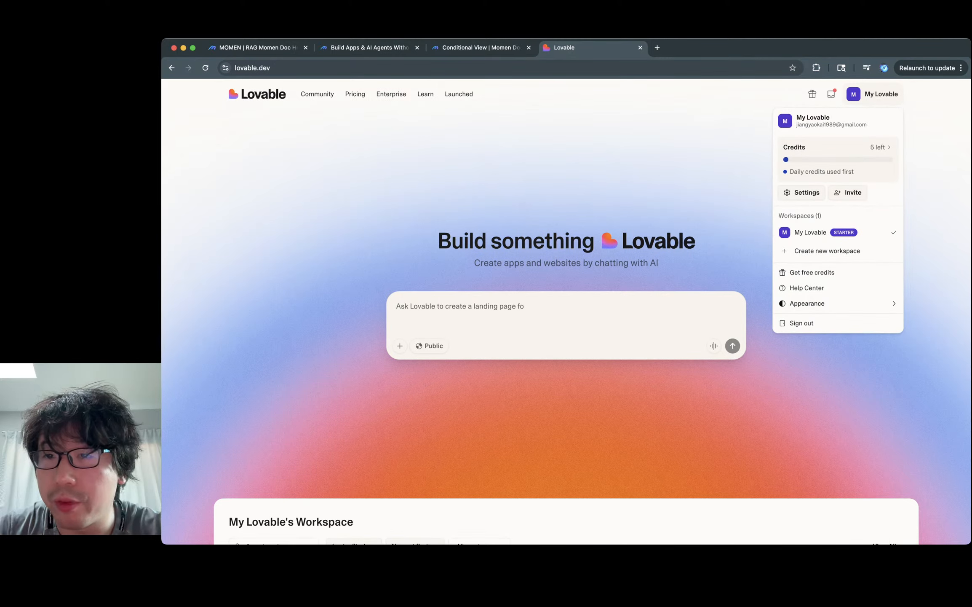
{"action": "scroll", "coordinate": [567, 312], "scroll_direction": "down", "scroll_amount": 1}
{"action": "scroll", "coordinate": [566, 311], "scroll_direction": "down", "scroll_amount": 6}
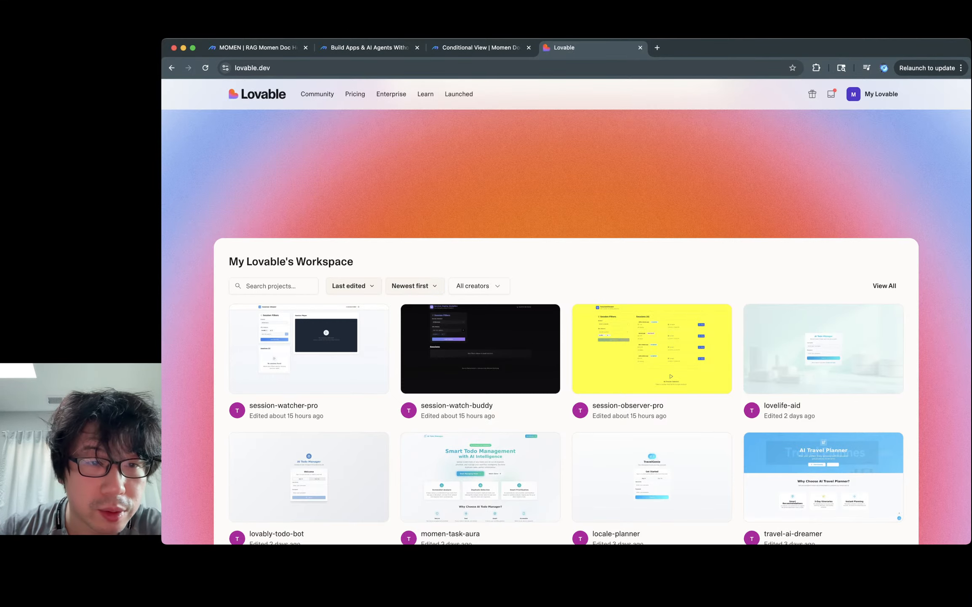
{"action": "scroll", "coordinate": [415, 286], "scroll_direction": "down", "scroll_amount": 3}
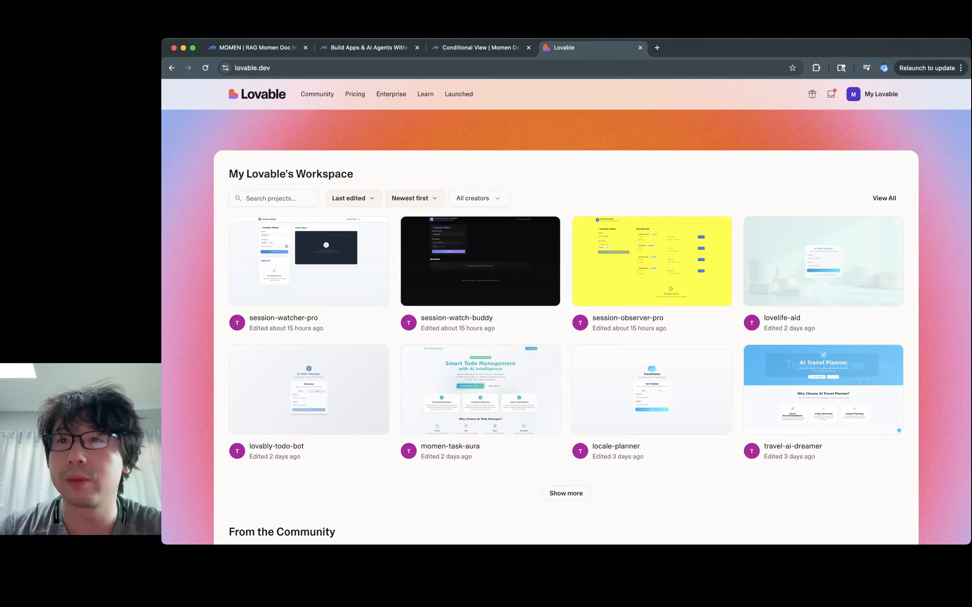
{"action": "scroll", "coordinate": [566, 312], "scroll_direction": "up", "scroll_amount": 8}
{"action": "left_click", "coordinate": [873, 94]}
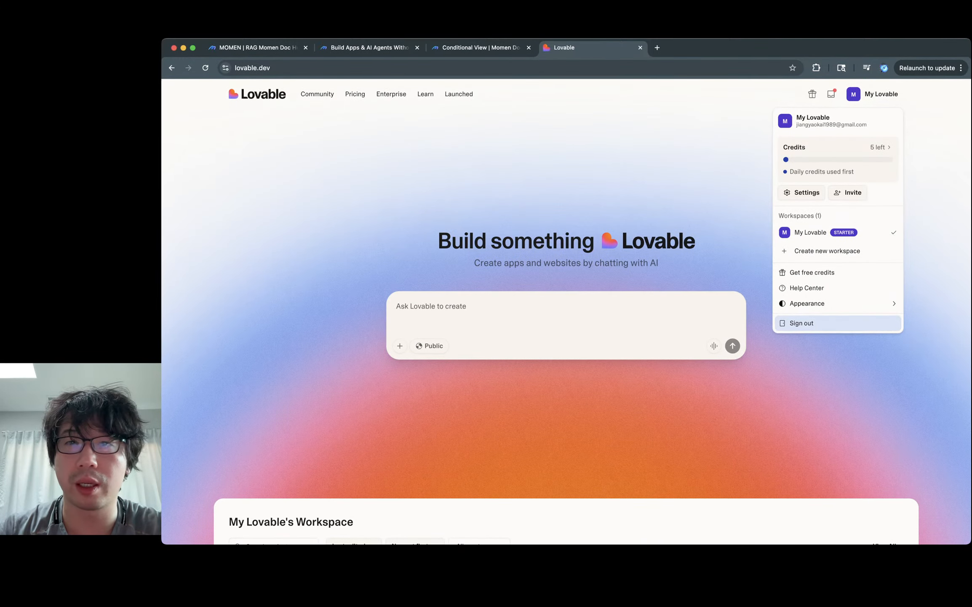
{"action": "left_click", "coordinate": [809, 322]}
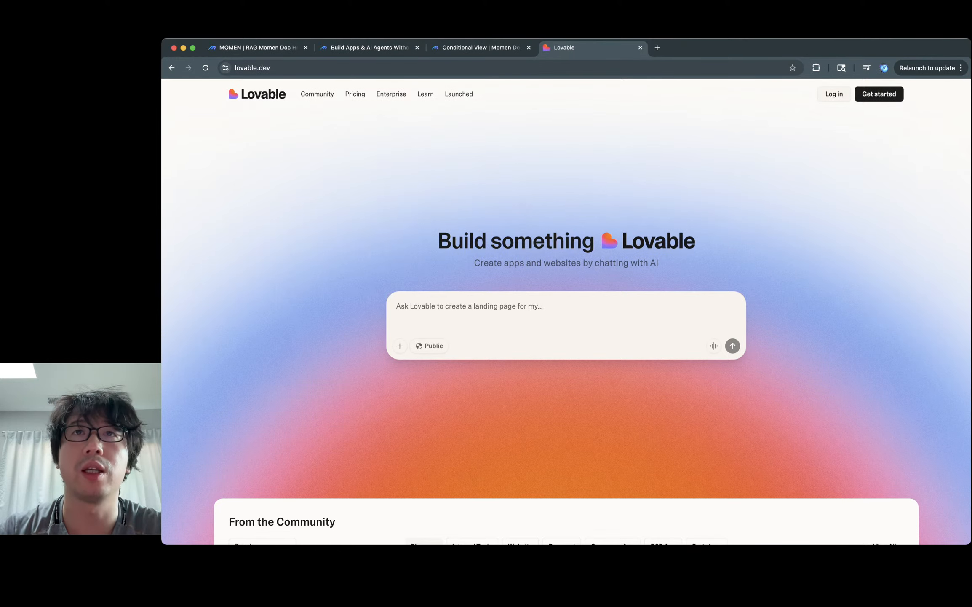
{"action": "key", "text": "super+w"}
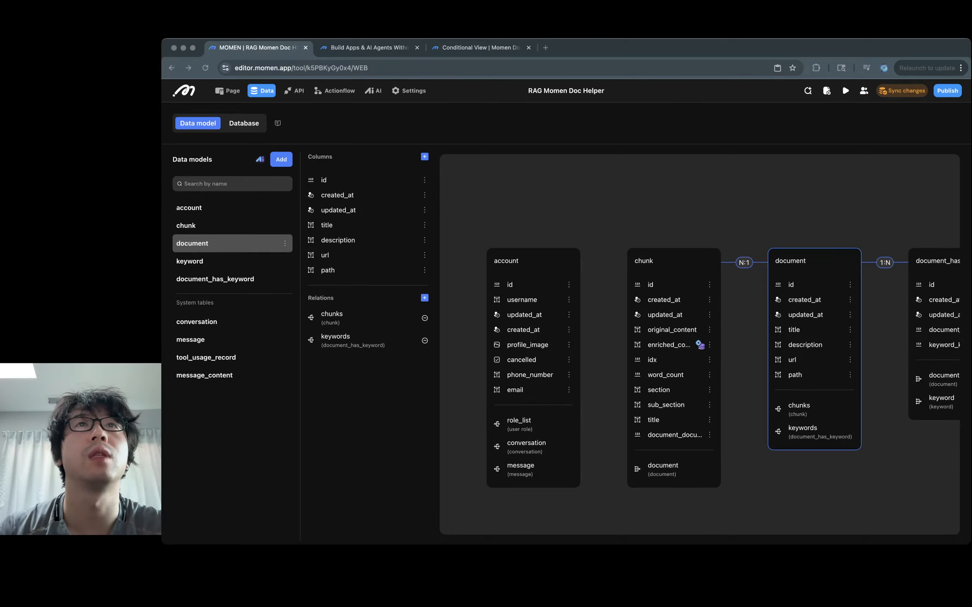
Step: Switch windows and open, then close, an empty browser tab
{"action": "key", "text": "super+Tab"}
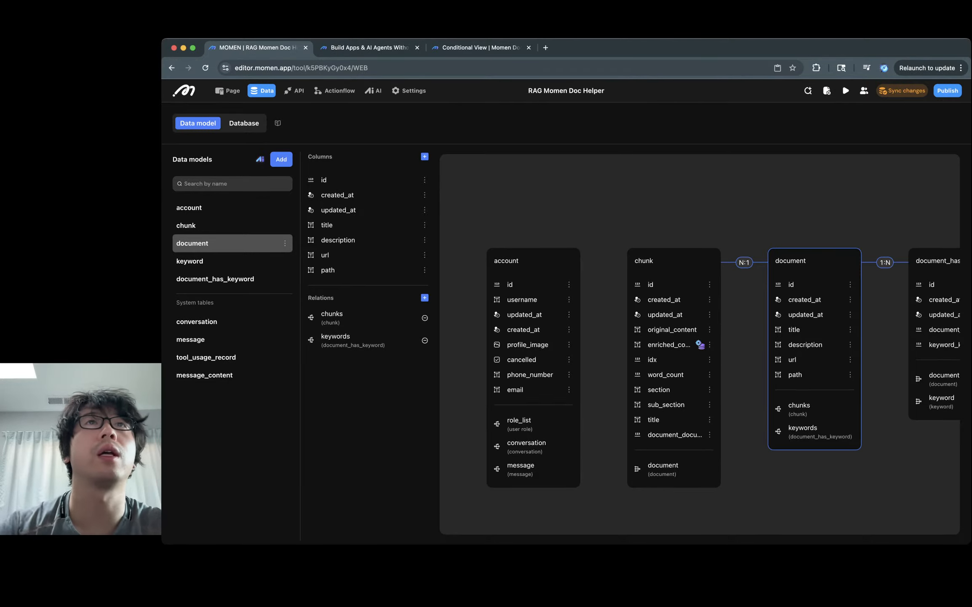
{"action": "key", "text": "super+t"}
{"action": "key", "text": "super+w"}
{"action": "key", "text": "super+Tab"}
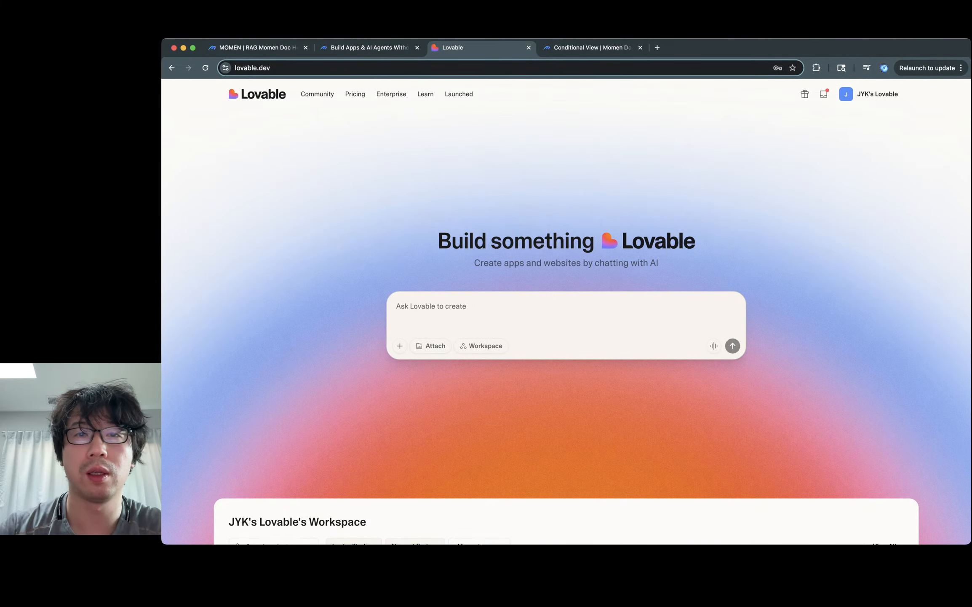
Step: Move the Lovable tab to the end of the tab row and check the account's remaining credits
{"action": "left_click_drag", "start_coordinate": [481, 47], "coordinate": [632, 48]}
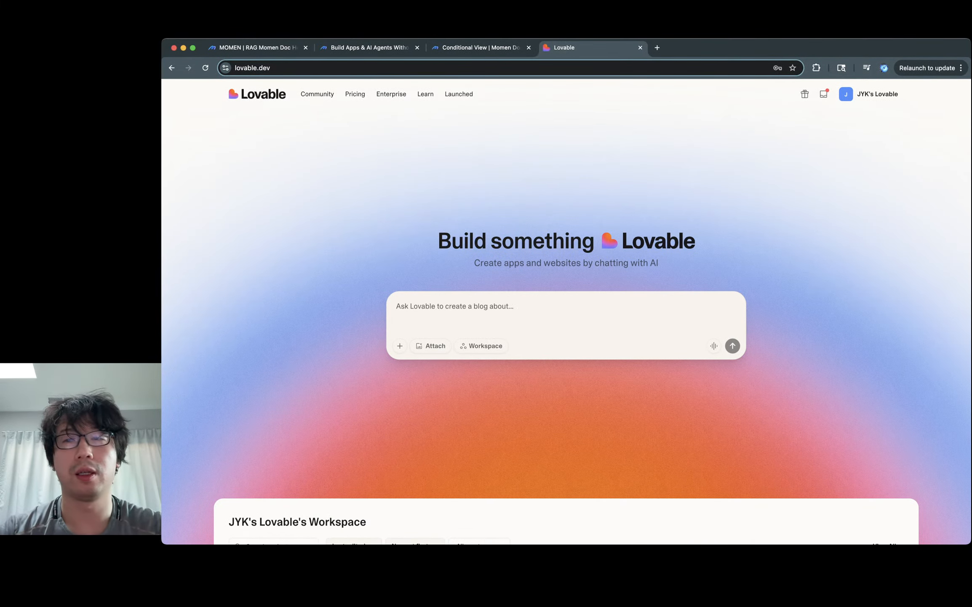
{"action": "left_click", "coordinate": [868, 94]}
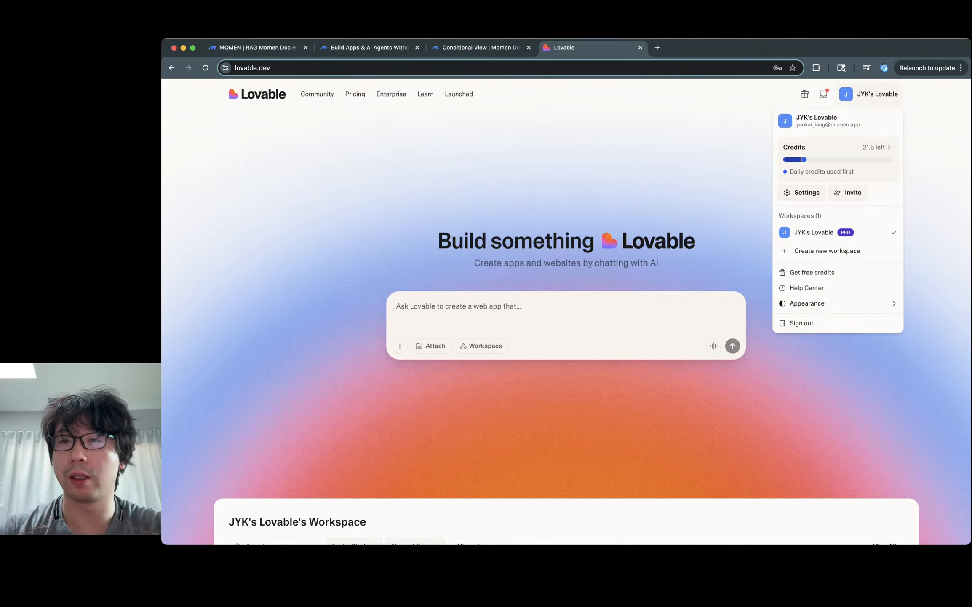
{"action": "key", "text": "Escape"}
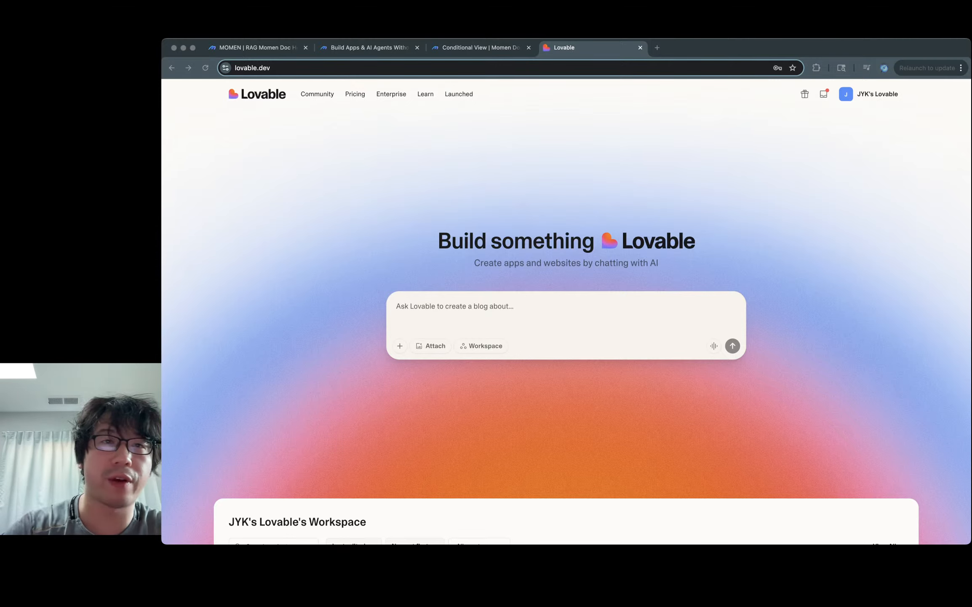
{"action": "key", "text": "super+Tab"}
Step: Return to the RAG Momen Doc Helper editor and start a file import from the Database view
{"action": "left_click", "coordinate": [369, 47]}
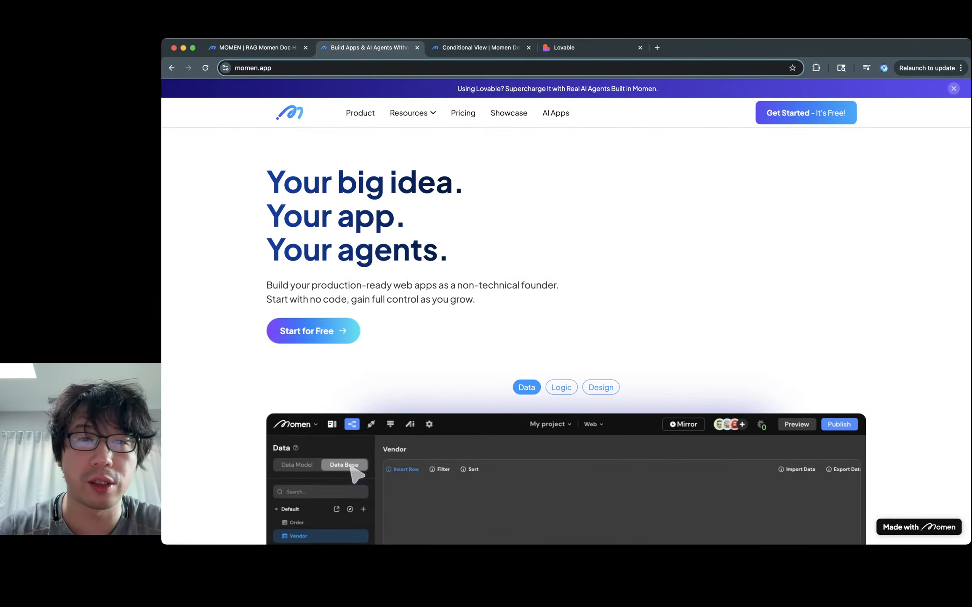
{"action": "left_click", "coordinate": [481, 48]}
{"action": "left_click", "coordinate": [255, 48]}
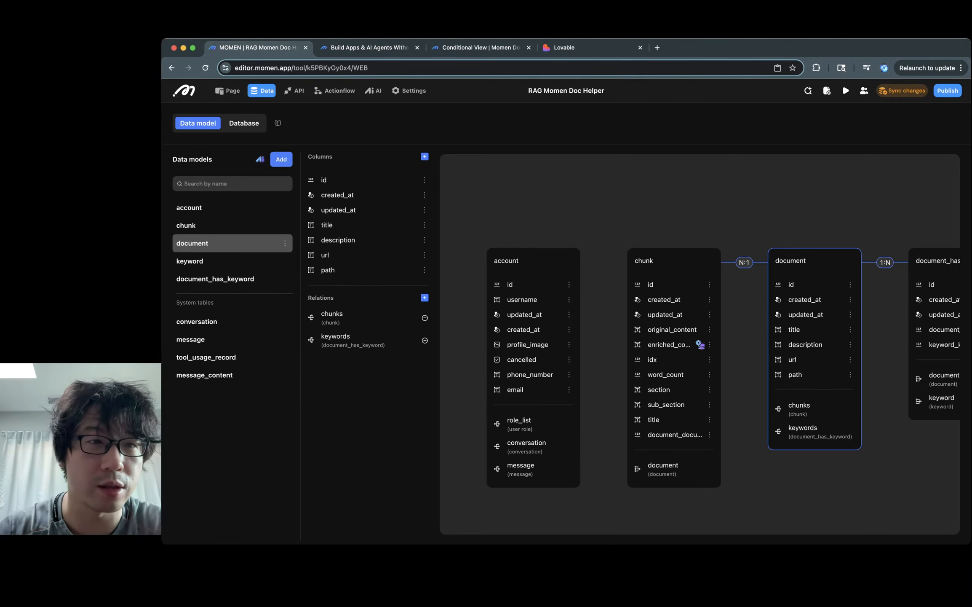
{"action": "left_click", "coordinate": [244, 123]}
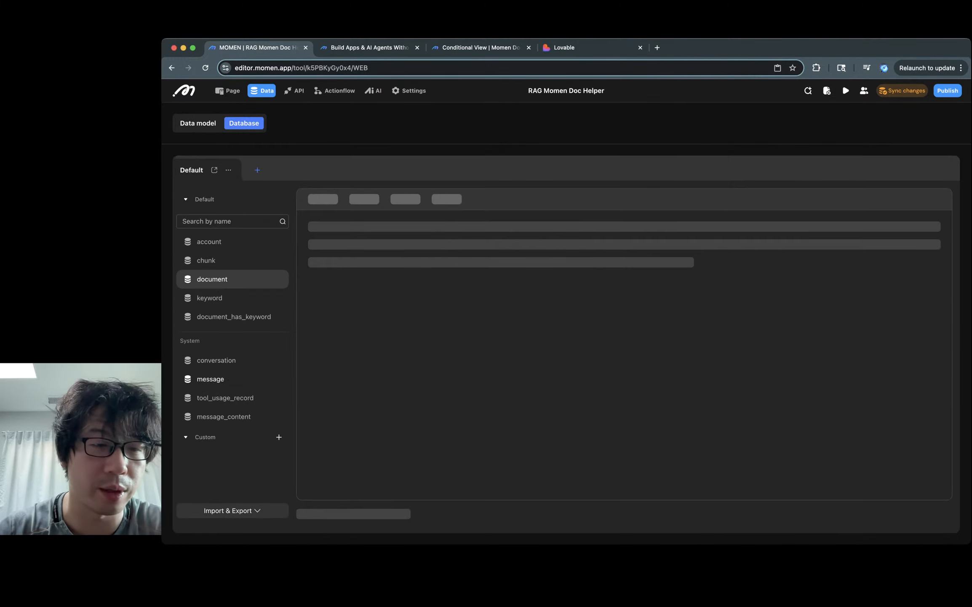
{"action": "left_click", "coordinate": [232, 510]}
{"action": "left_click", "coordinate": [211, 465]}
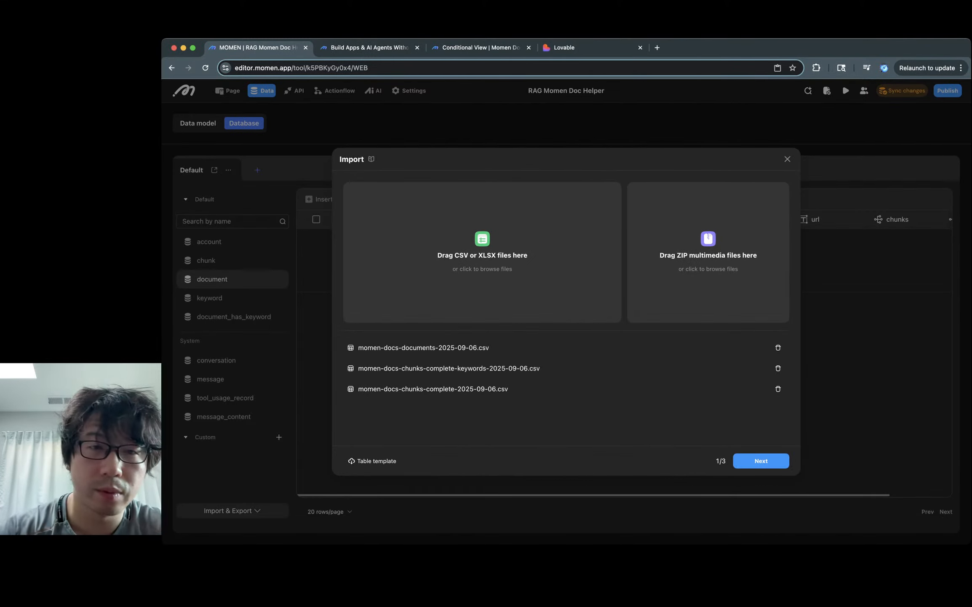
Step: Import the documents file into document with Title, Description and URL mapped, then close the dialog
{"action": "left_click", "coordinate": [762, 461]}
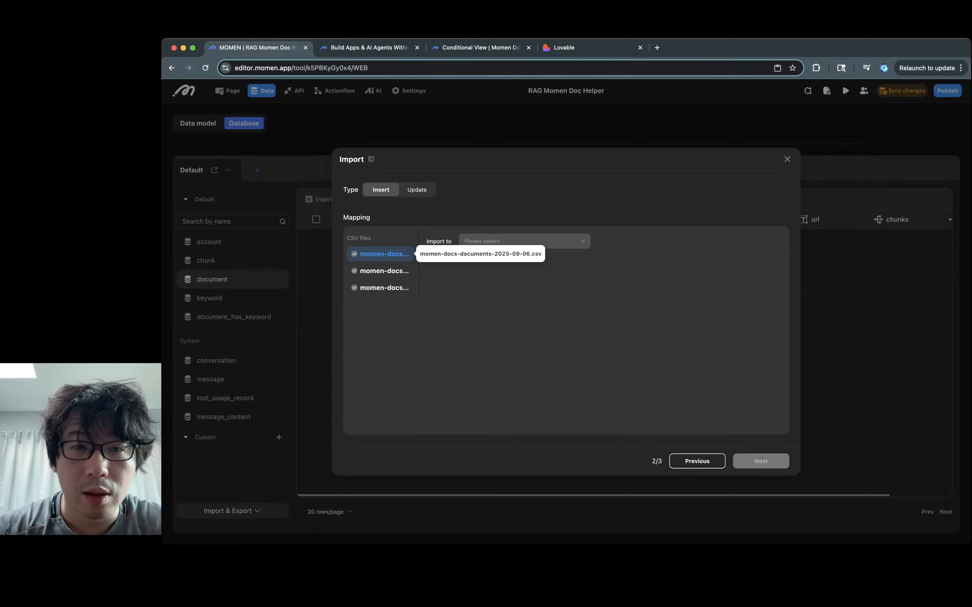
{"action": "left_click", "coordinate": [524, 241]}
{"action": "left_click", "coordinate": [478, 275]}
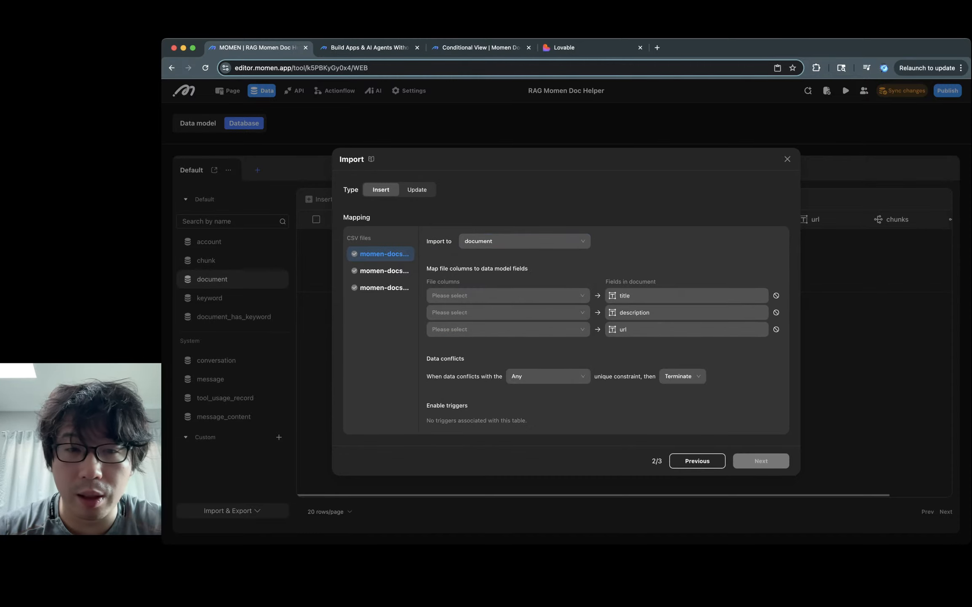
{"action": "left_click", "coordinate": [507, 295]}
{"action": "left_click", "coordinate": [438, 328]}
{"action": "left_click", "coordinate": [508, 312]}
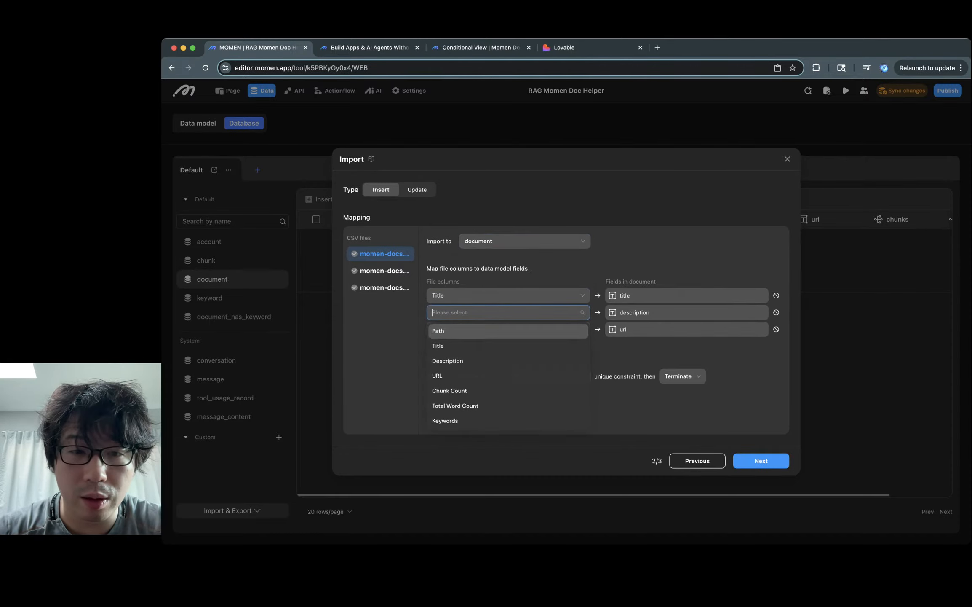
{"action": "left_click", "coordinate": [447, 360]}
{"action": "left_click", "coordinate": [508, 328]}
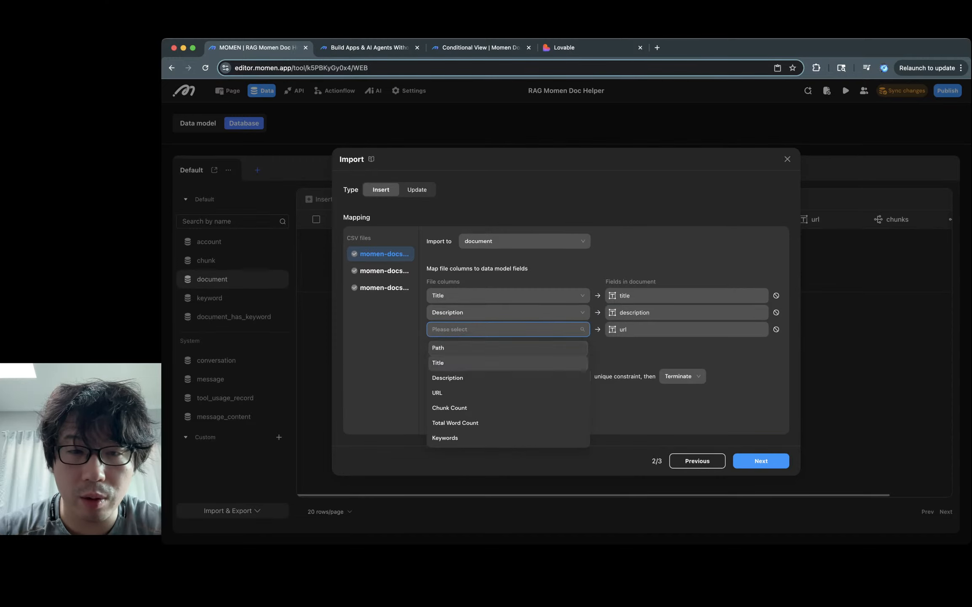
{"action": "left_click", "coordinate": [437, 393]}
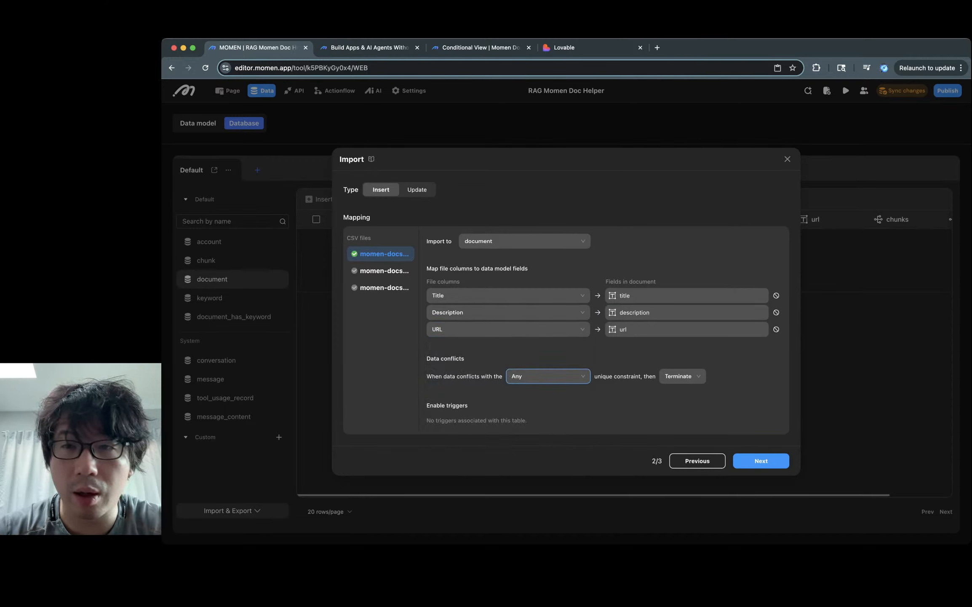
{"action": "key", "text": "Escape"}
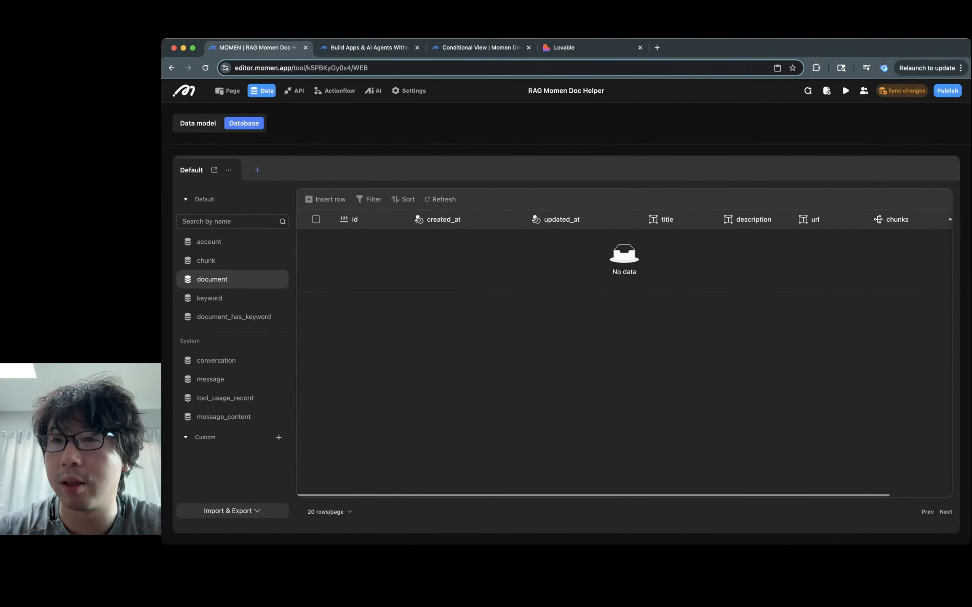
Step: Sync the pending data model changes to the backend and return to the document records
{"action": "left_click", "coordinate": [902, 91]}
{"action": "left_click", "coordinate": [675, 368]}
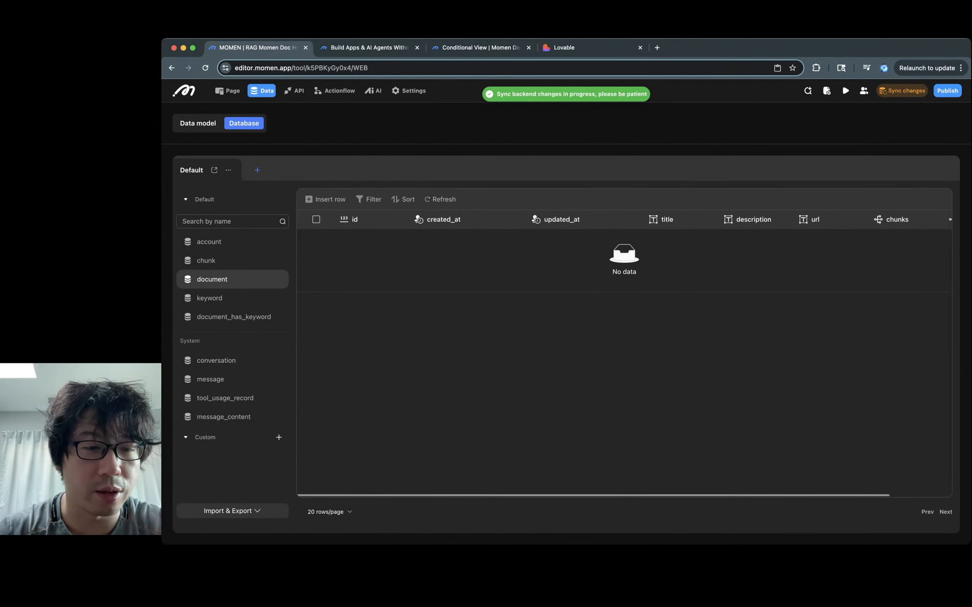
{"action": "left_click", "coordinate": [231, 510]}
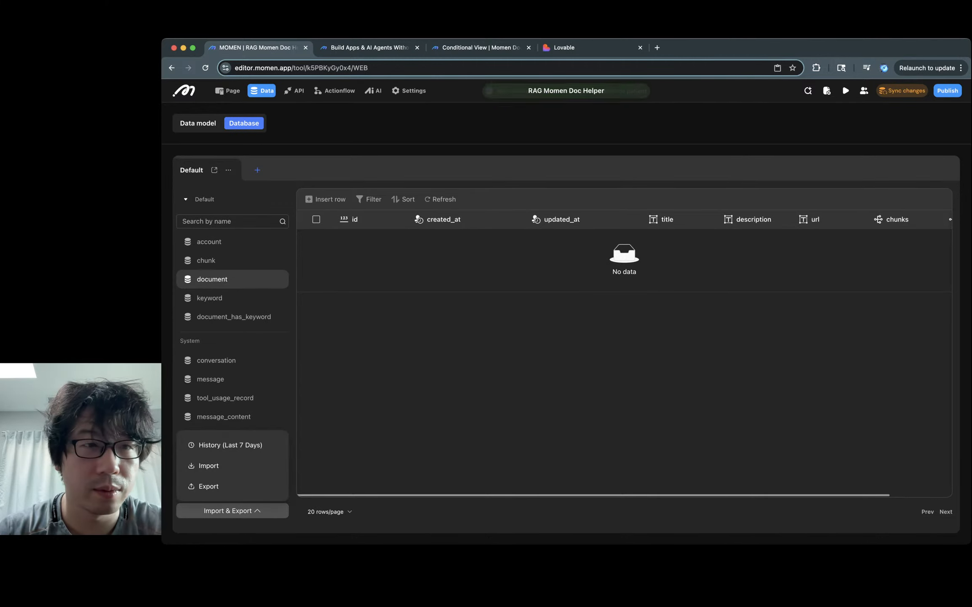
{"action": "left_click", "coordinate": [198, 122]}
{"action": "left_click", "coordinate": [244, 122]}
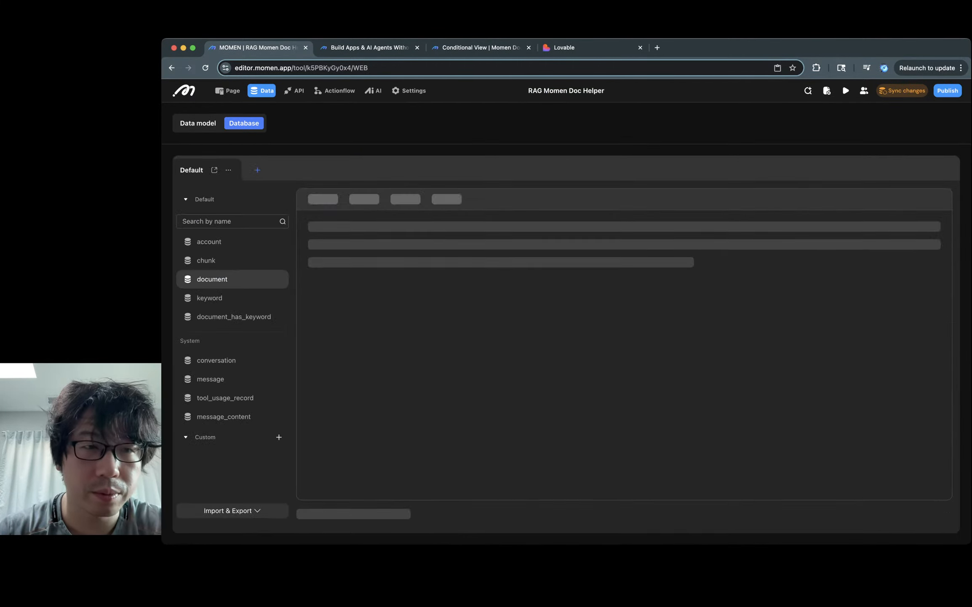
Step: Restart the import of the three CSV files, check the target table list, then reload the editor
{"action": "left_click", "coordinate": [232, 510]}
{"action": "left_click", "coordinate": [209, 465]}
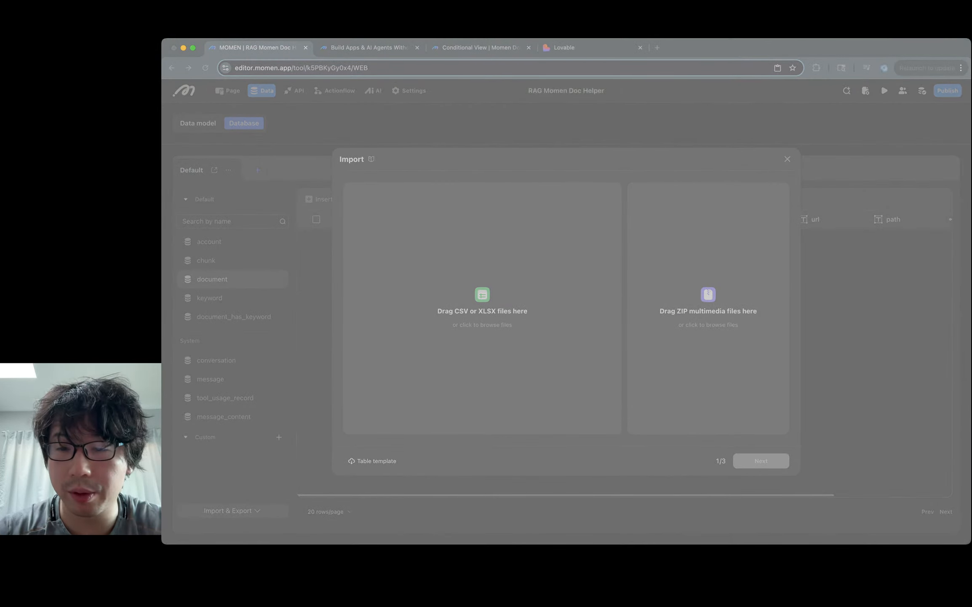
{"action": "key", "text": "Return"}
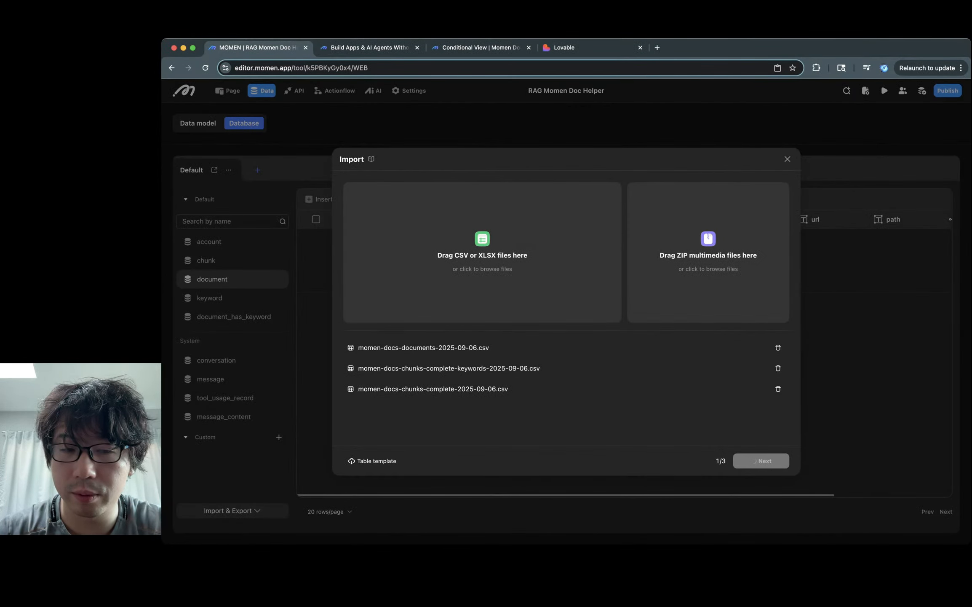
{"action": "left_click", "coordinate": [760, 460]}
{"action": "left_click", "coordinate": [525, 241]}
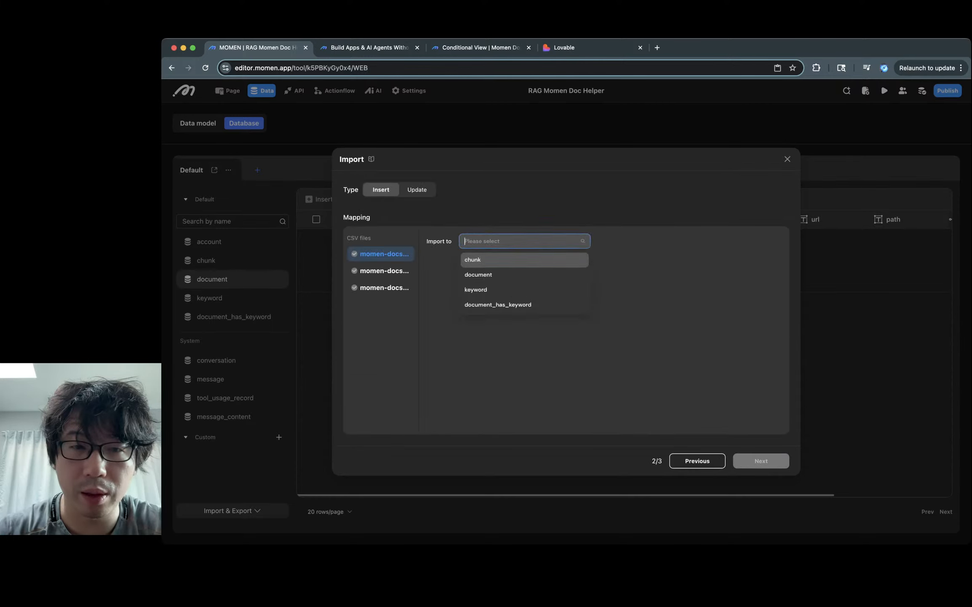
{"action": "left_click", "coordinate": [384, 253]}
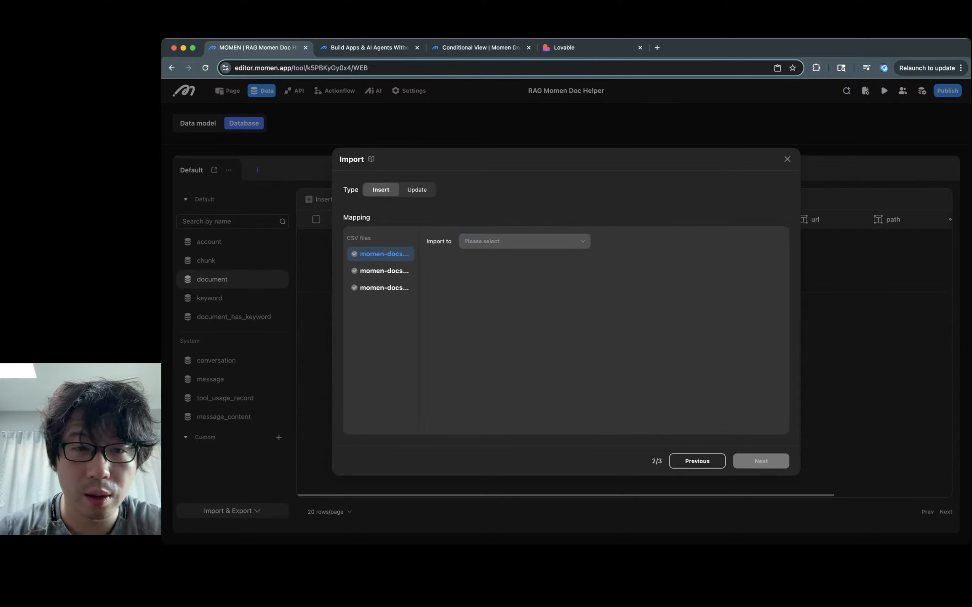
{"action": "left_click", "coordinate": [524, 241]}
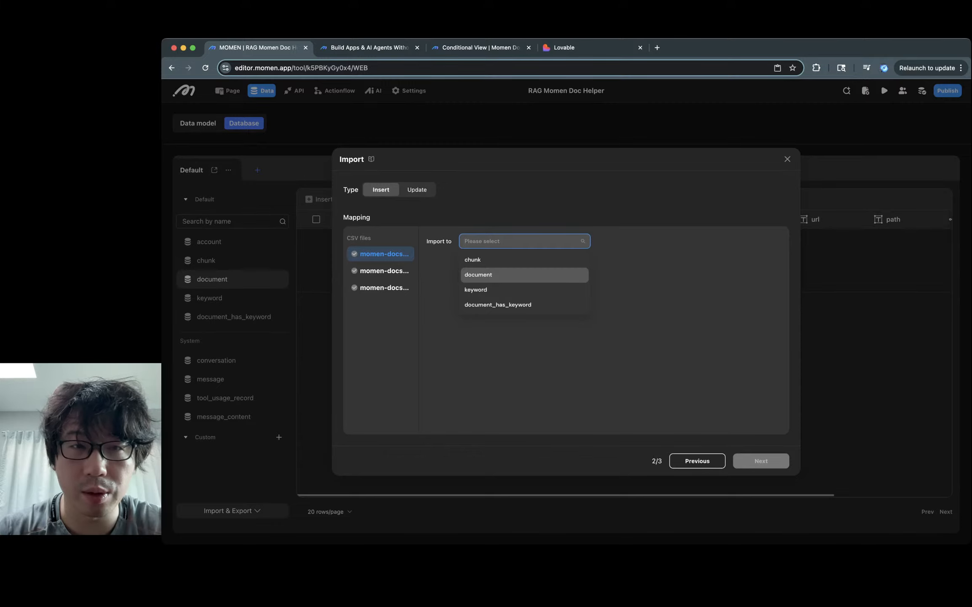
{"action": "key", "text": "super+r"}
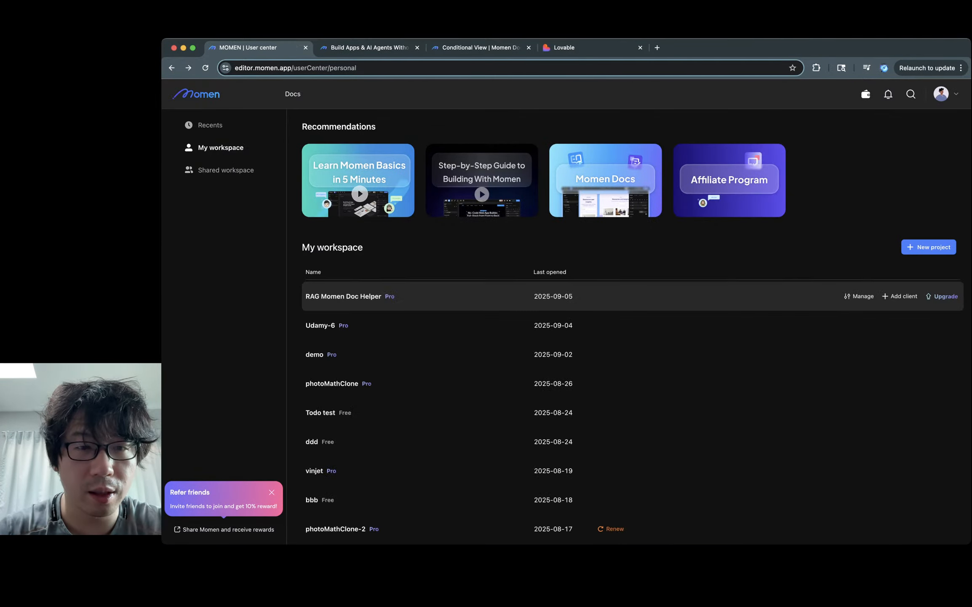
Step: Open the RAG Momen Doc Helper project's document table and load the three momen-docs CSVs for import
{"action": "left_click", "coordinate": [344, 296]}
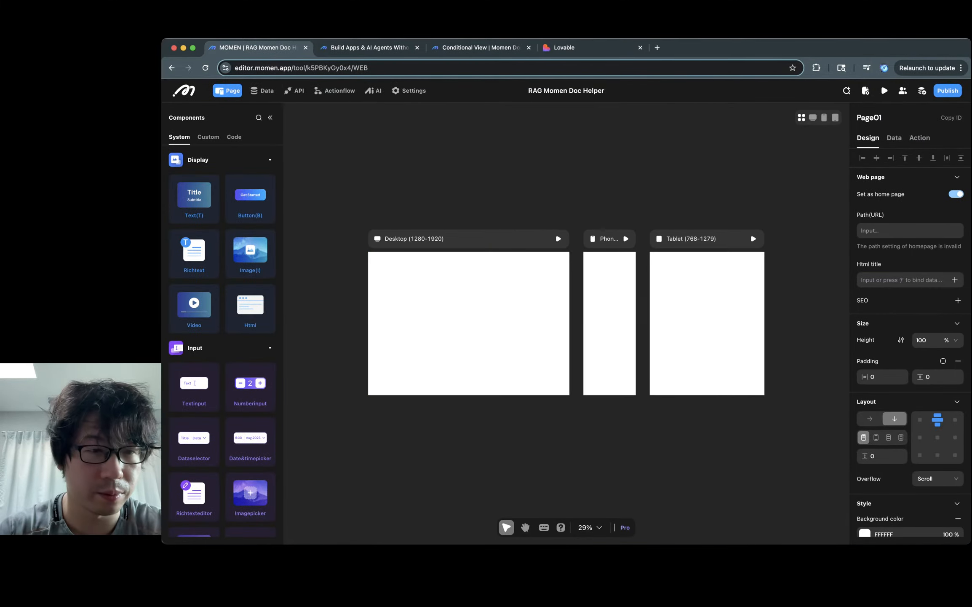
{"action": "left_click", "coordinate": [262, 90]}
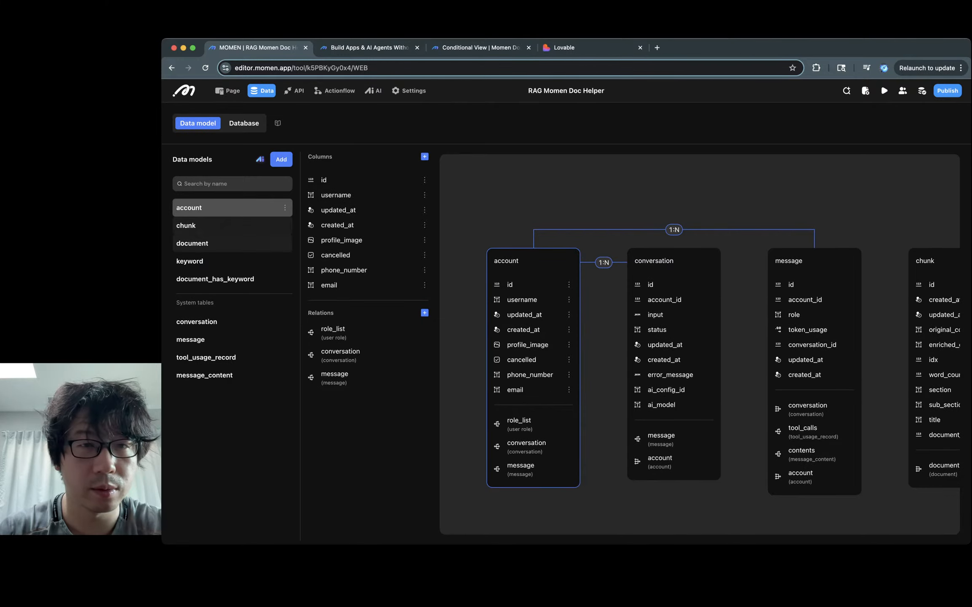
{"action": "left_click", "coordinate": [227, 242]}
{"action": "left_click", "coordinate": [243, 123]}
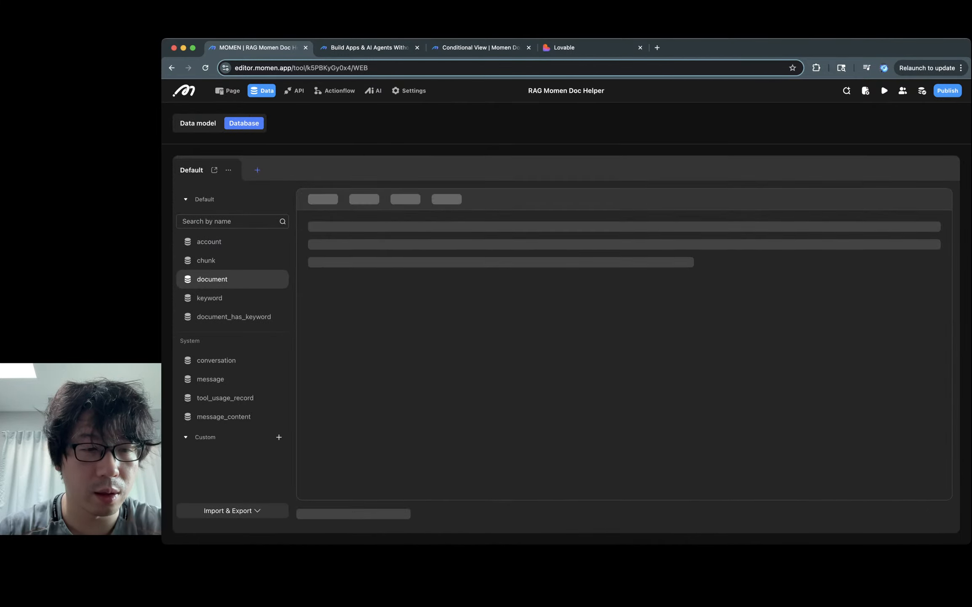
{"action": "left_click", "coordinate": [232, 510]}
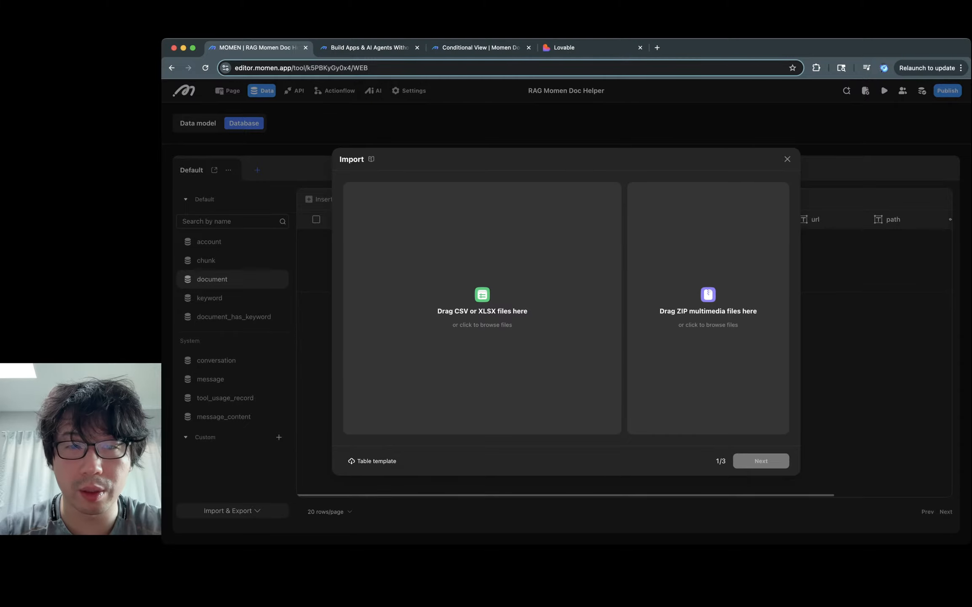
{"action": "key", "text": "Return"}
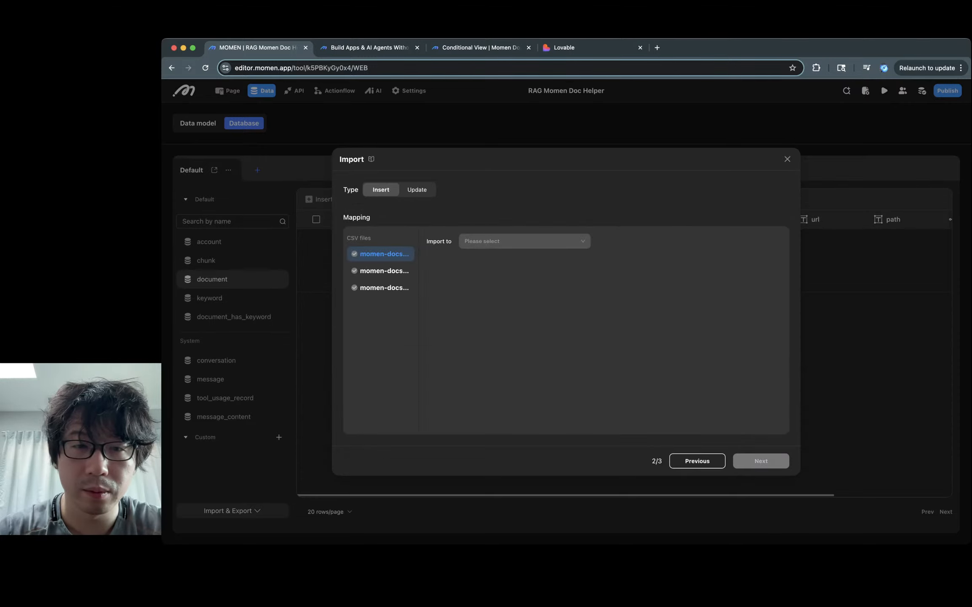
Step: Import the first CSV into document, mapping Title, Description, URL and Path to their fields
{"action": "left_click", "coordinate": [525, 241]}
{"action": "left_click", "coordinate": [485, 275]}
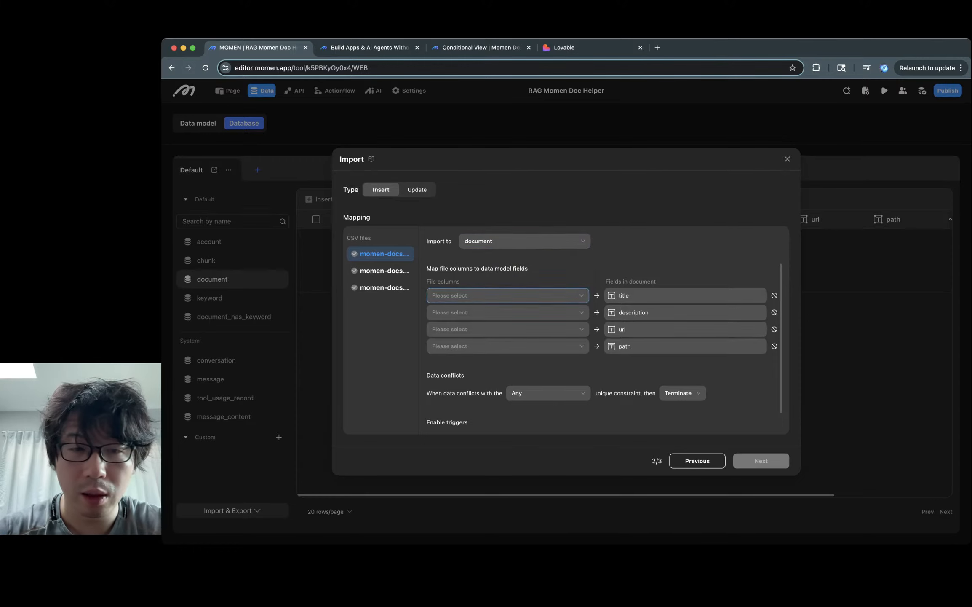
{"action": "left_click", "coordinate": [506, 296]}
{"action": "left_click", "coordinate": [438, 329]}
{"action": "left_click", "coordinate": [505, 312]}
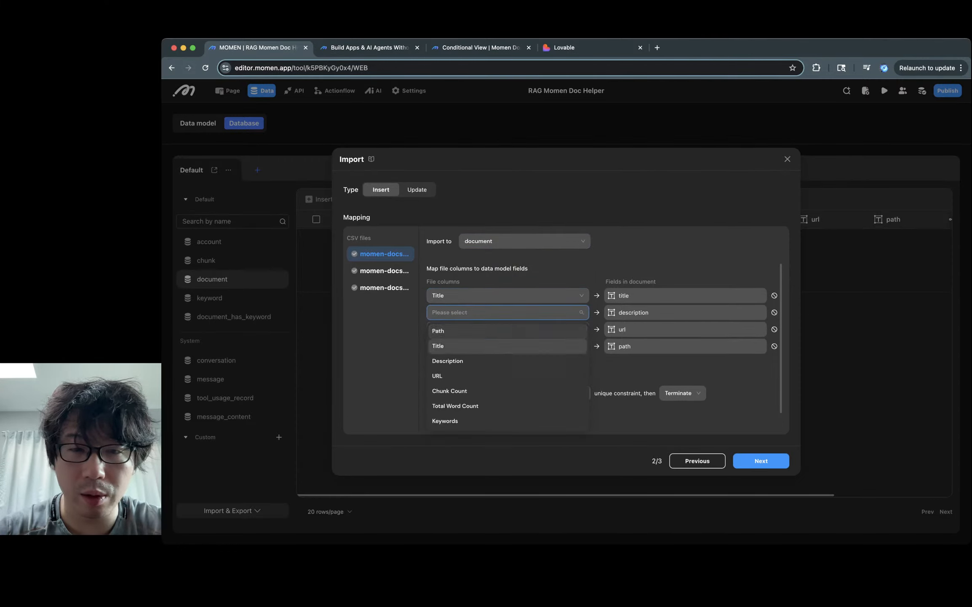
{"action": "left_click", "coordinate": [464, 360]}
{"action": "left_click", "coordinate": [505, 329]}
{"action": "left_click", "coordinate": [527, 393]}
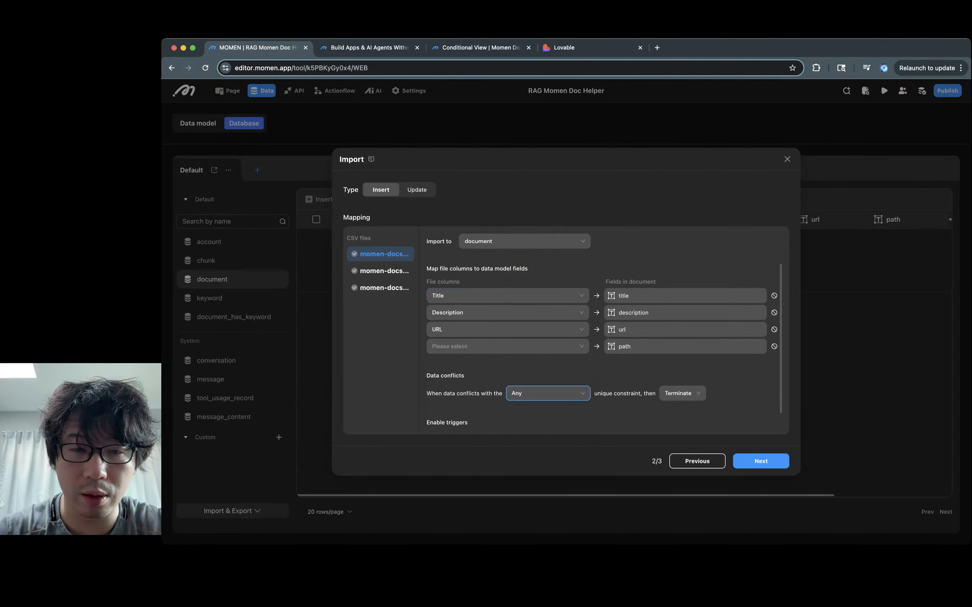
{"action": "left_click", "coordinate": [506, 345]}
{"action": "left_click", "coordinate": [438, 365]}
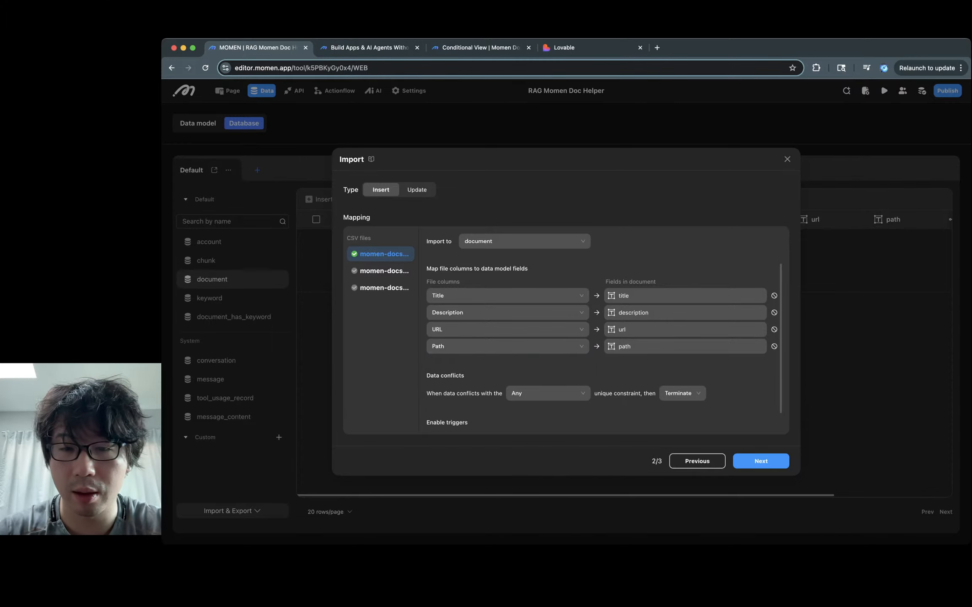
{"action": "scroll", "coordinate": [548, 358], "scroll_direction": "down", "scroll_amount": 1}
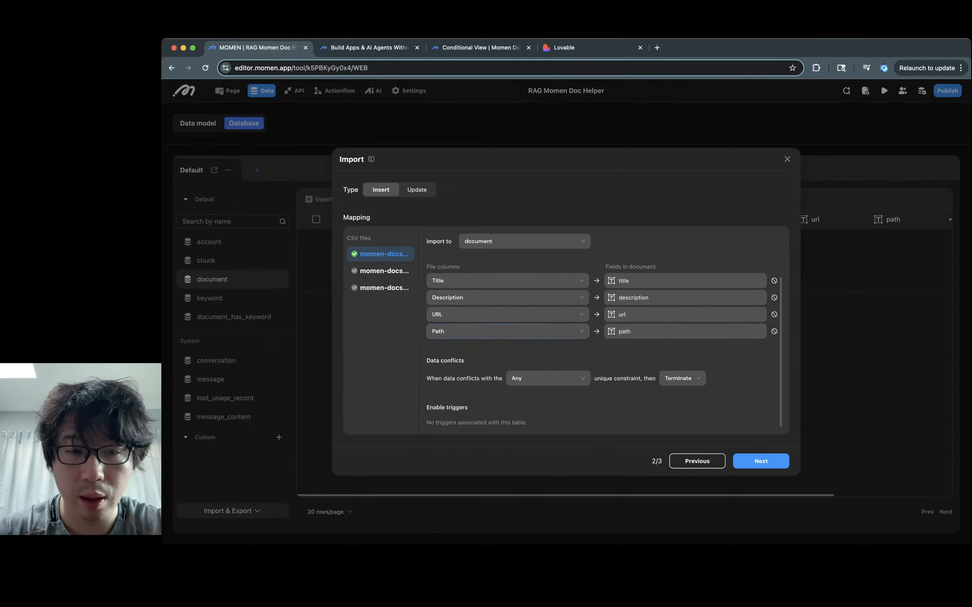
Step: Send the second CSV into the keyword table with its Keyword column mapped to text
{"action": "left_click", "coordinate": [381, 271]}
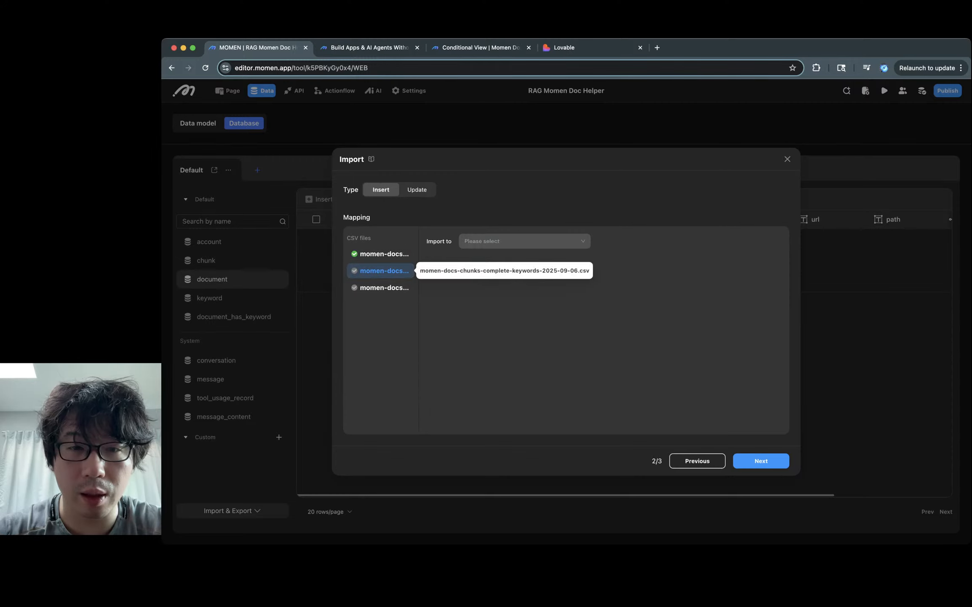
{"action": "left_click", "coordinate": [525, 240]}
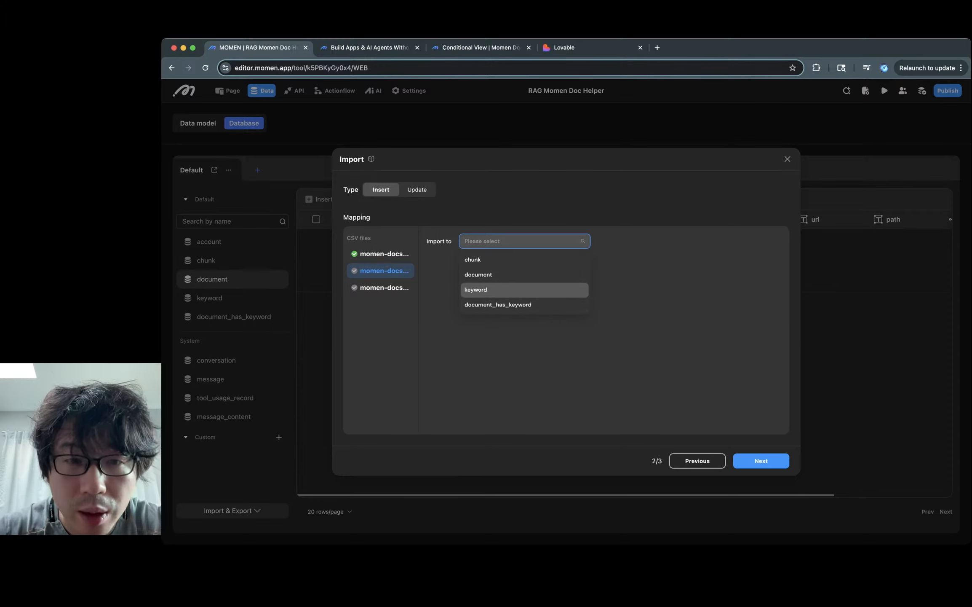
{"action": "left_click", "coordinate": [476, 289]}
{"action": "left_click", "coordinate": [505, 295]}
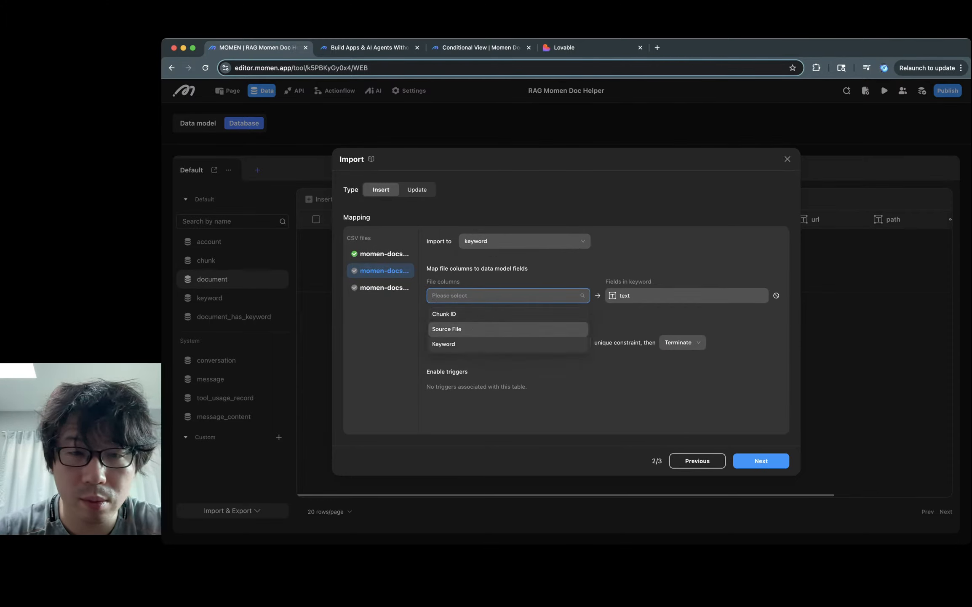
{"action": "left_click", "coordinate": [443, 344]}
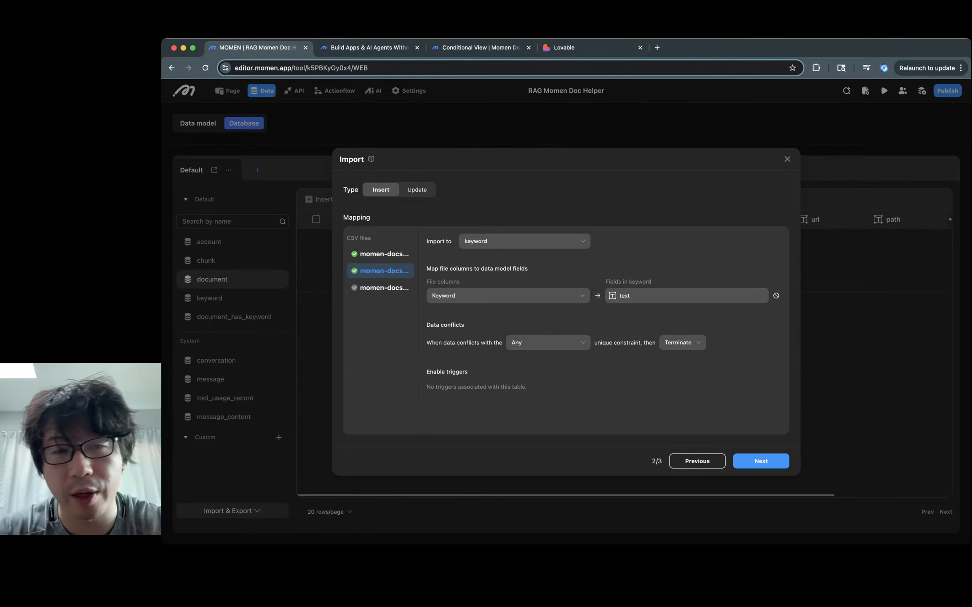
{"action": "left_click", "coordinate": [384, 287]}
{"action": "left_click", "coordinate": [522, 241]}
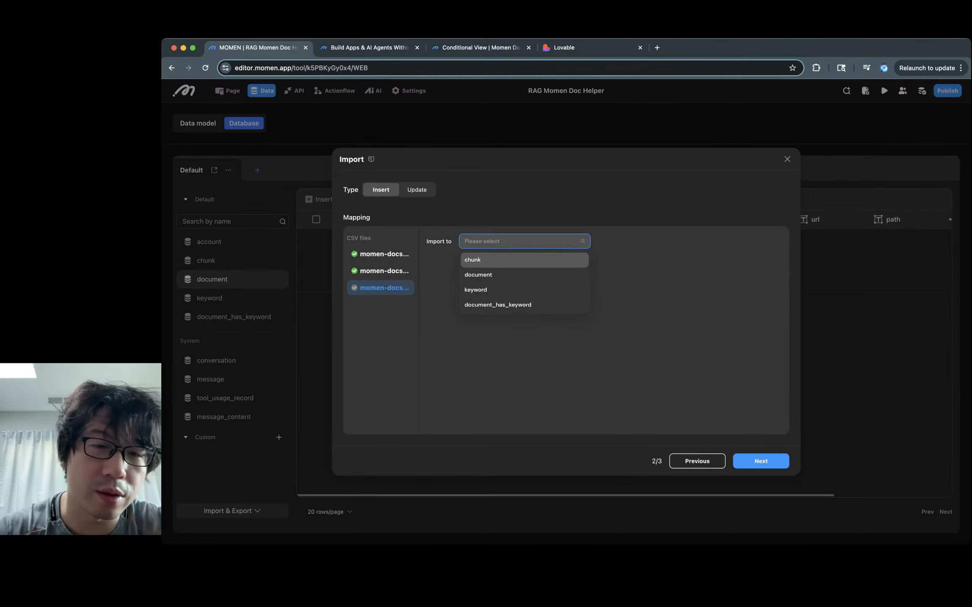
Step: Import the third CSV into chunk, mapping Original Content, Enriched Content and Chunk Index to their fields
{"action": "left_click", "coordinate": [473, 260]}
{"action": "left_click", "coordinate": [508, 296]}
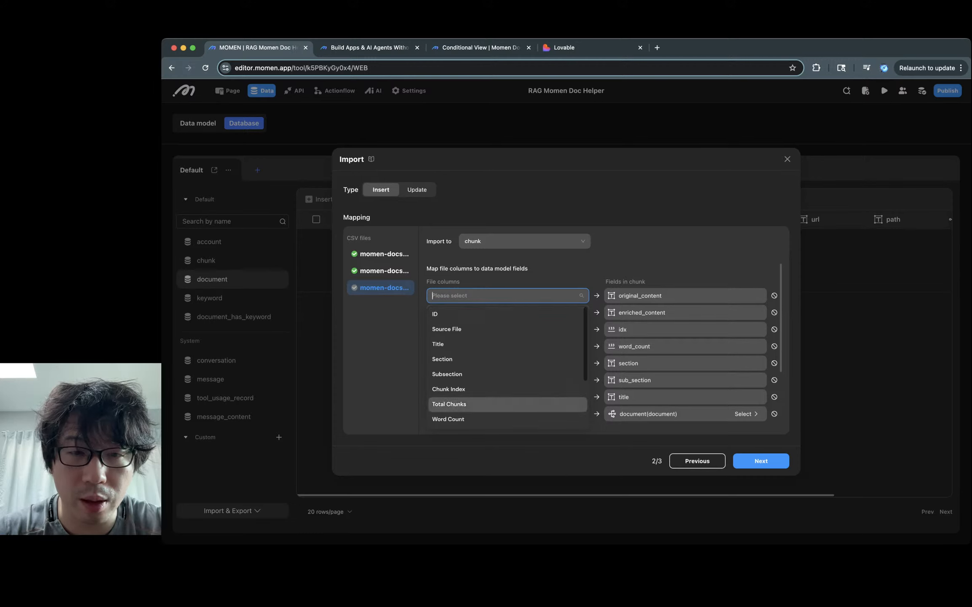
{"action": "scroll", "coordinate": [506, 396], "scroll_direction": "down", "scroll_amount": 2}
{"action": "scroll", "coordinate": [505, 359], "scroll_direction": "down", "scroll_amount": 1}
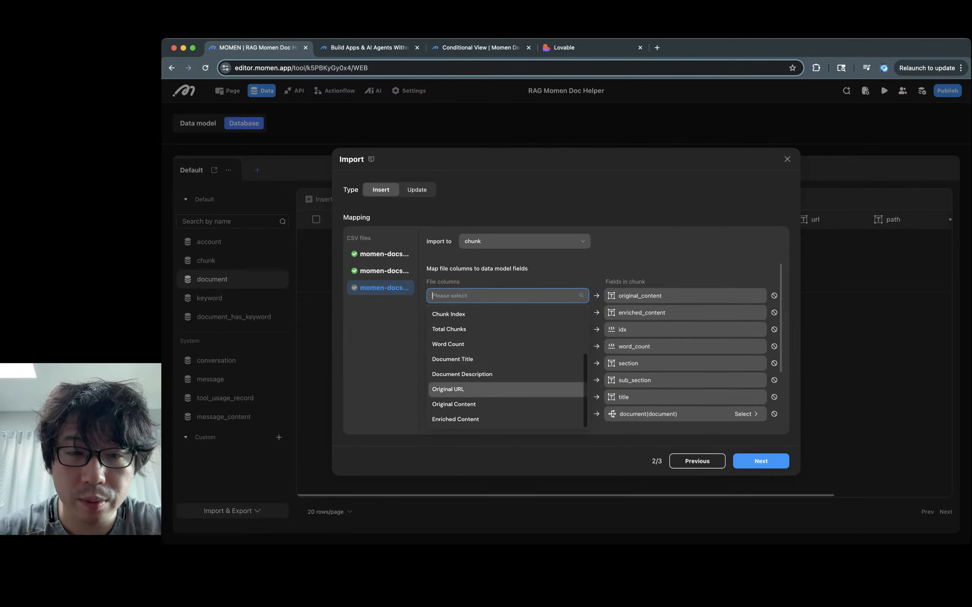
{"action": "left_click", "coordinate": [454, 404]}
{"action": "left_click", "coordinate": [484, 313]}
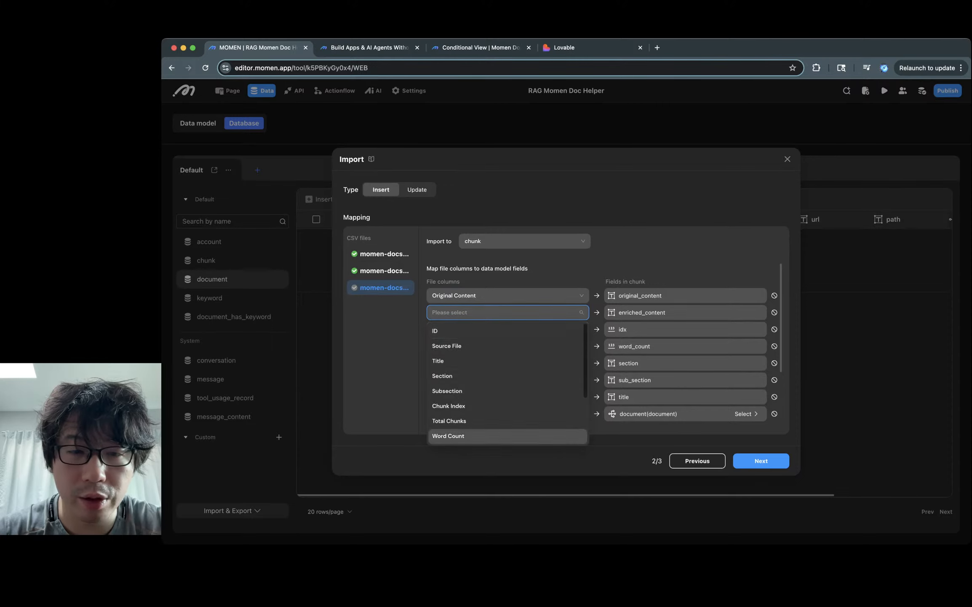
{"action": "scroll", "coordinate": [507, 383], "scroll_direction": "down", "scroll_amount": 3}
{"action": "left_click", "coordinate": [484, 436]}
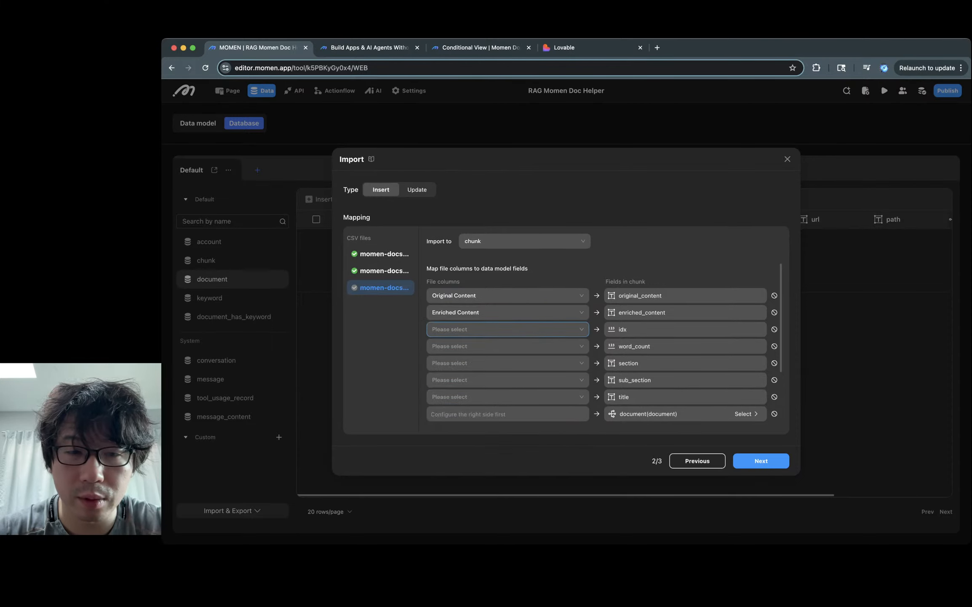
{"action": "left_click", "coordinate": [485, 329]}
{"action": "scroll", "coordinate": [485, 380], "scroll_direction": "down", "scroll_amount": 2}
{"action": "scroll", "coordinate": [485, 404], "scroll_direction": "down", "scroll_amount": 1}
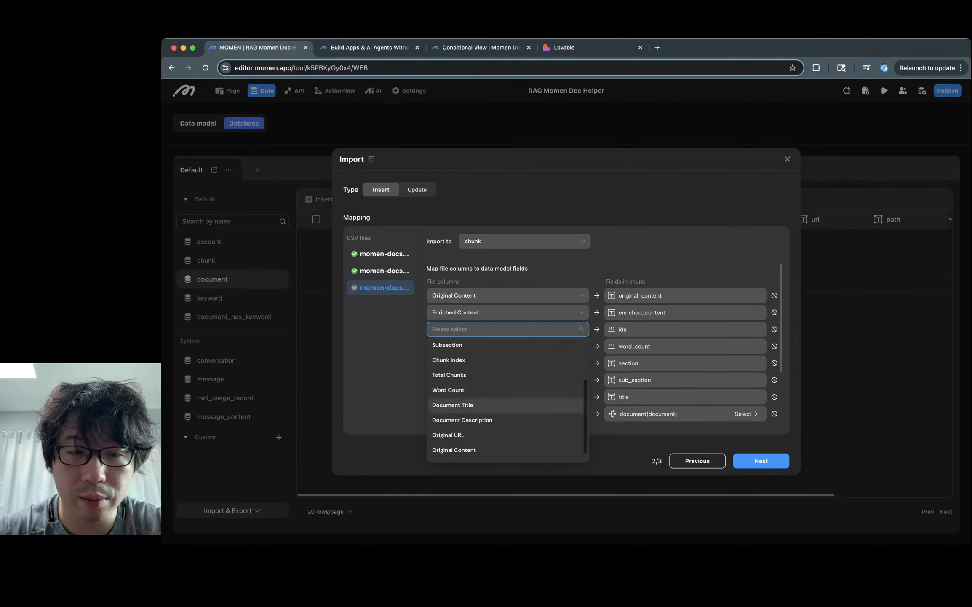
{"action": "scroll", "coordinate": [442, 431], "scroll_direction": "down", "scroll_amount": 1}
{"action": "scroll", "coordinate": [443, 425], "scroll_direction": "up", "scroll_amount": 2}
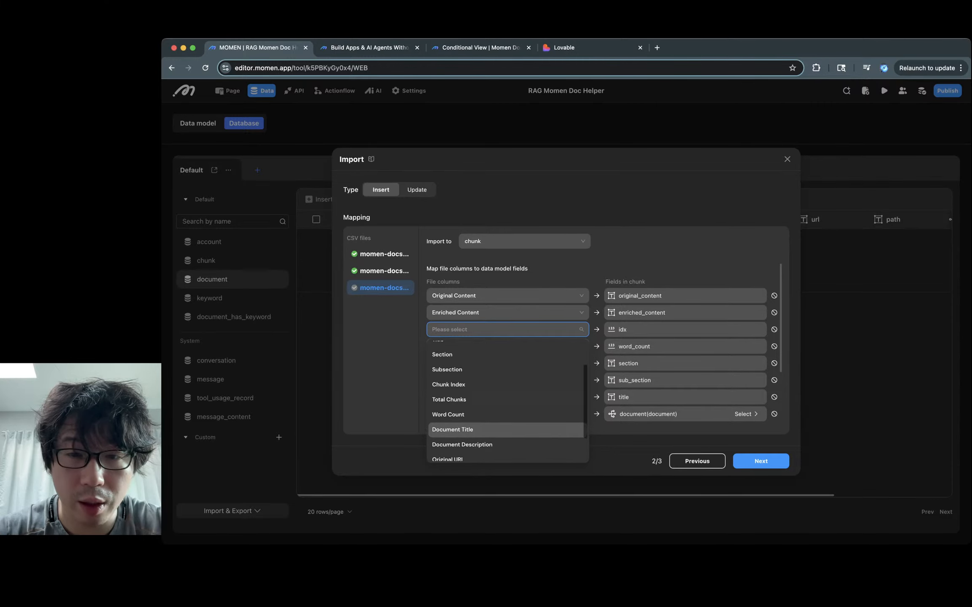
{"action": "left_click", "coordinate": [449, 378]}
Step: Map Word Count, Section, Subsection and Title to word_count, section, sub_section and title
{"action": "left_click", "coordinate": [505, 346]}
{"action": "scroll", "coordinate": [506, 394], "scroll_direction": "down", "scroll_amount": 3}
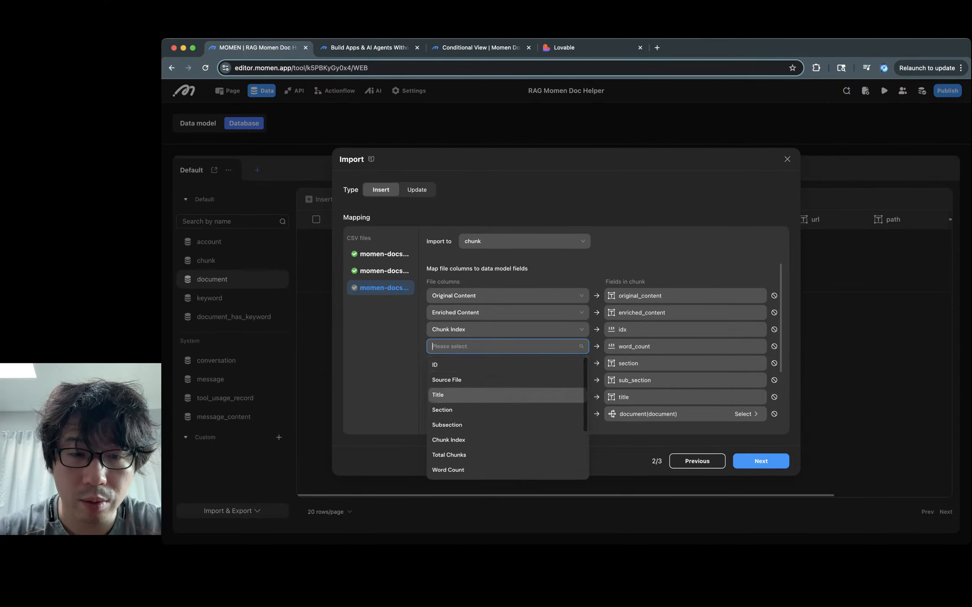
{"action": "left_click", "coordinate": [505, 393]}
{"action": "left_click", "coordinate": [506, 363]}
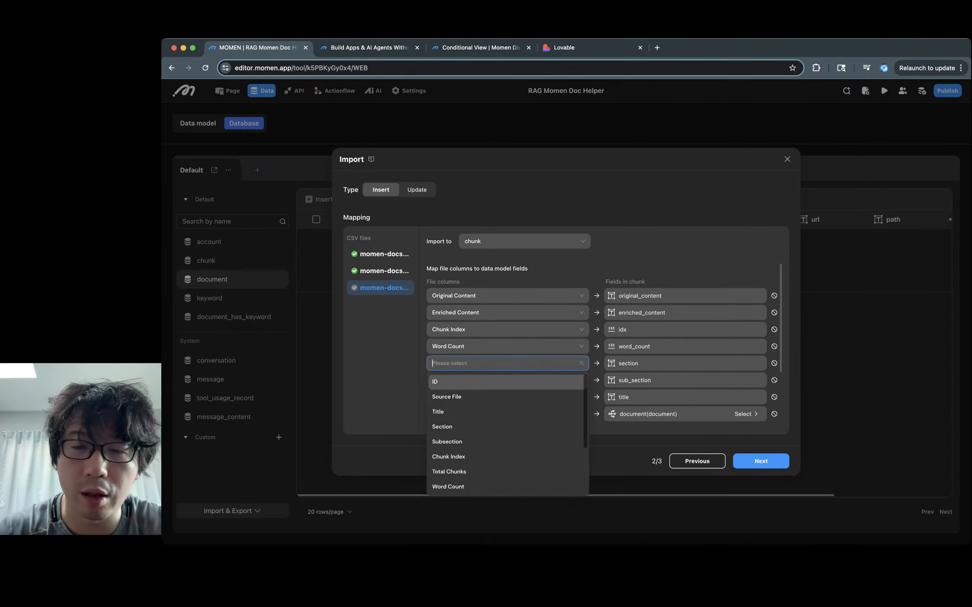
{"action": "left_click", "coordinate": [506, 426]}
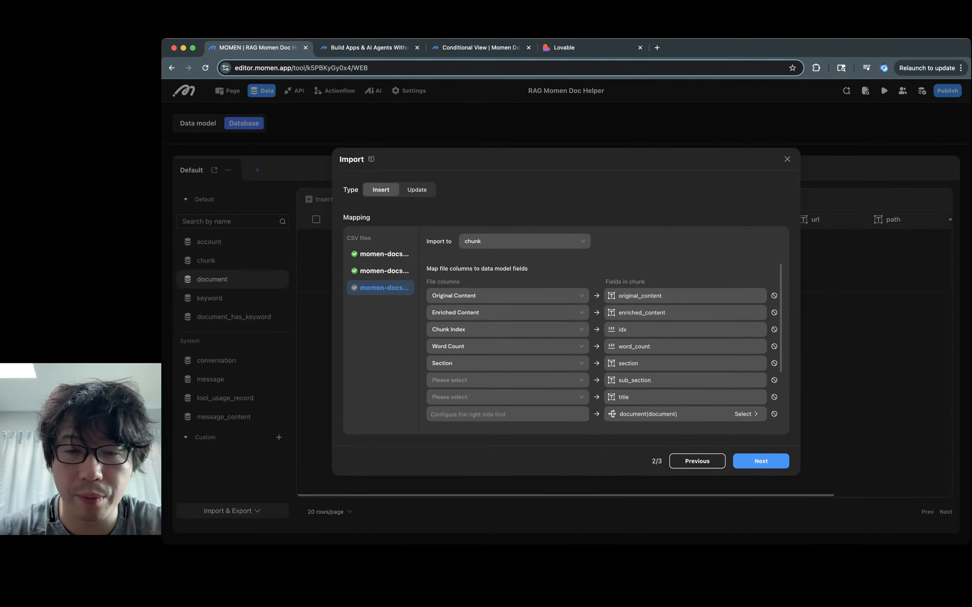
{"action": "left_click", "coordinate": [505, 380]}
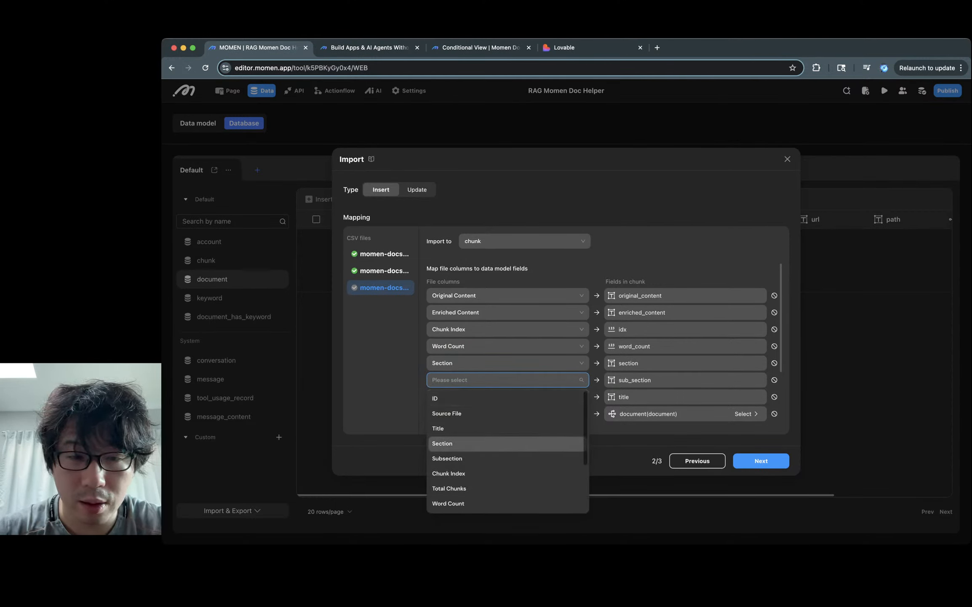
{"action": "left_click", "coordinate": [505, 458]}
{"action": "left_click", "coordinate": [506, 396]}
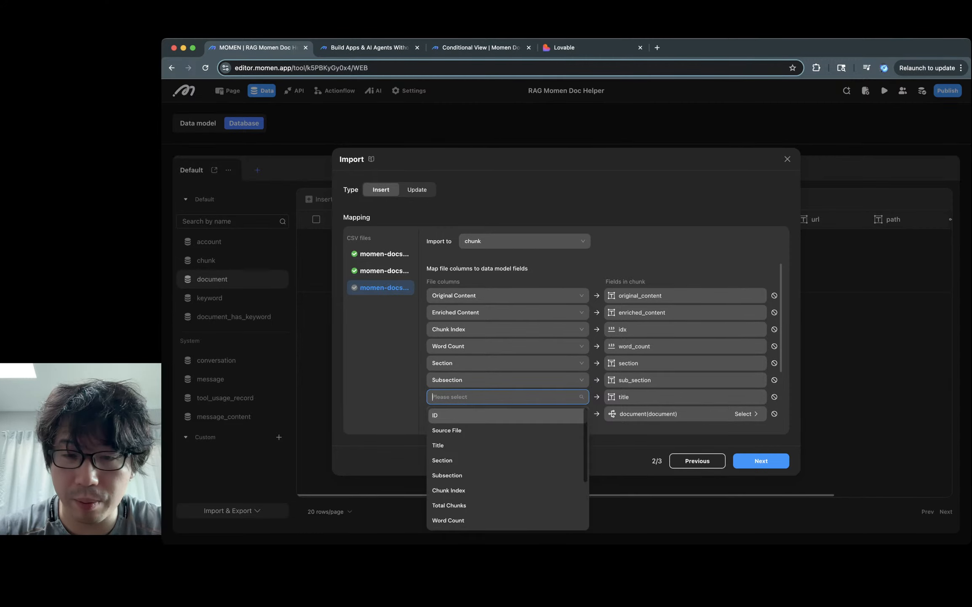
{"action": "left_click", "coordinate": [506, 445]}
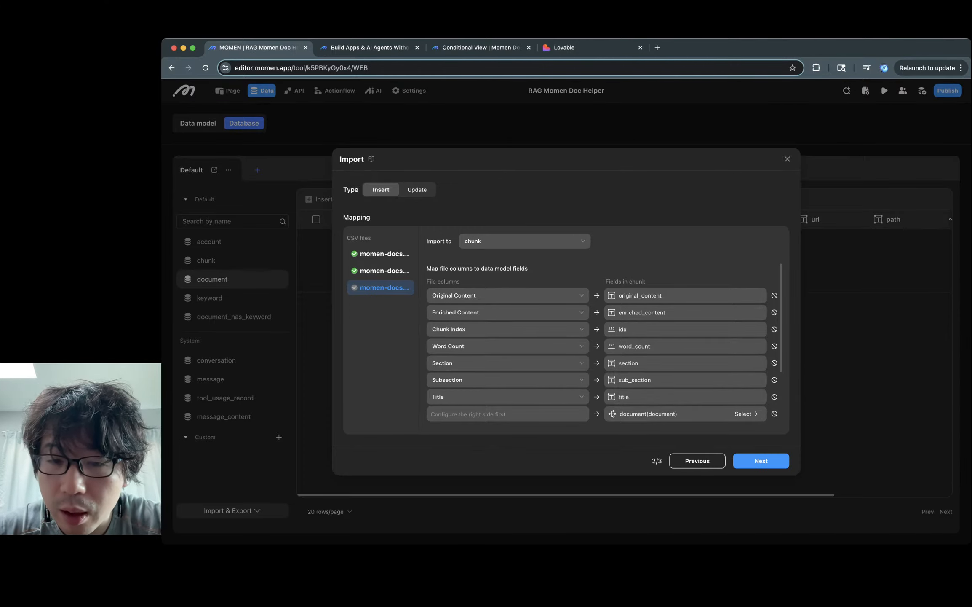
Step: Set id as the matching constraint for the document relation, then close the import dialog
{"action": "left_click", "coordinate": [746, 413]}
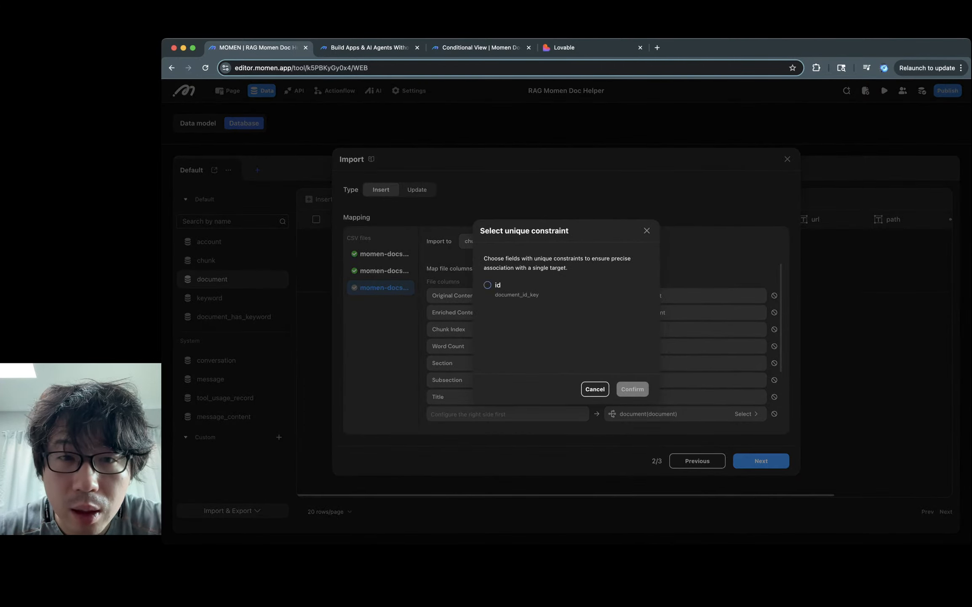
{"action": "left_click", "coordinate": [487, 285]}
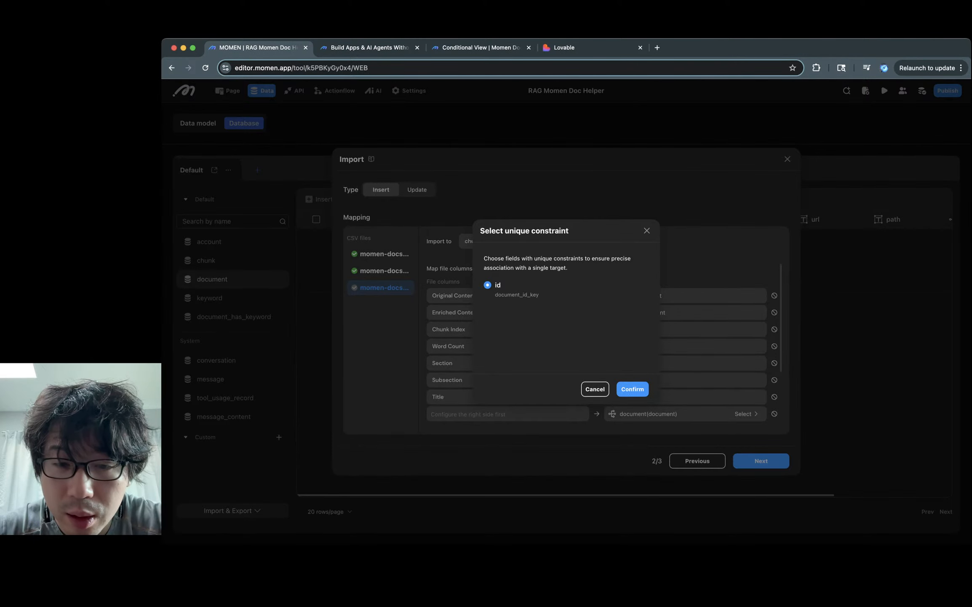
{"action": "left_click", "coordinate": [632, 389]}
{"action": "left_click", "coordinate": [506, 413]}
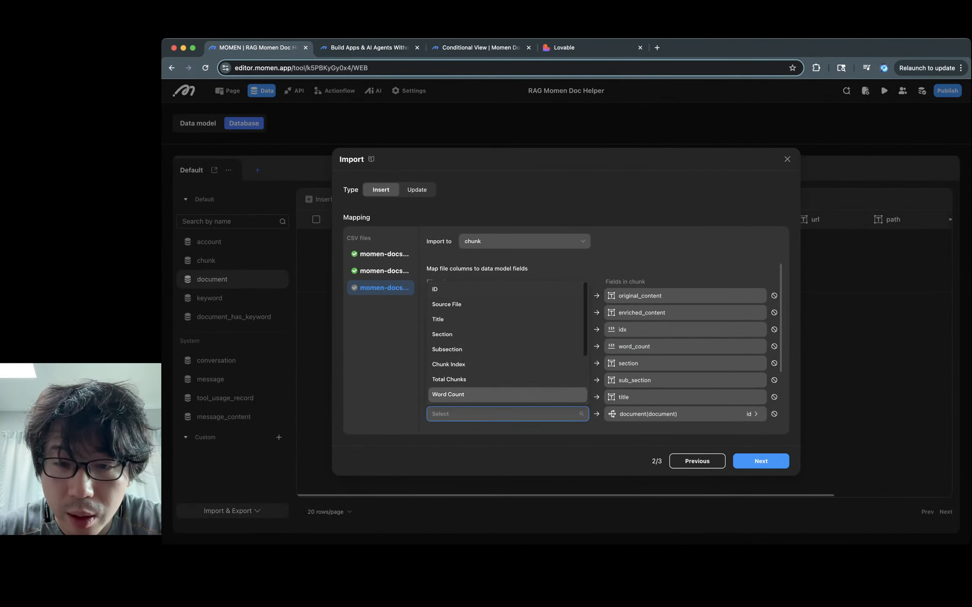
{"action": "scroll", "coordinate": [506, 344], "scroll_direction": "up", "scroll_amount": 1}
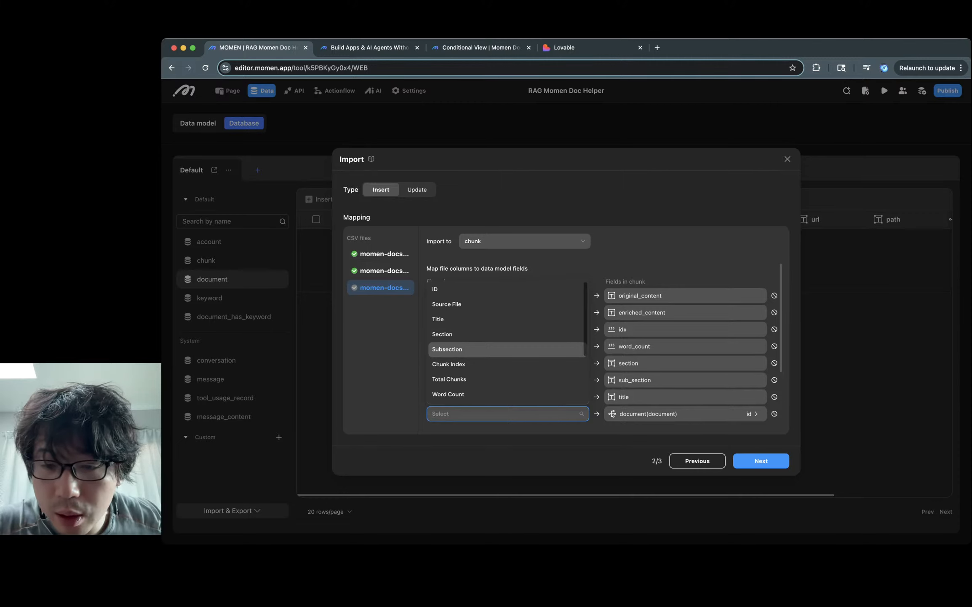
{"action": "left_click", "coordinate": [488, 408]}
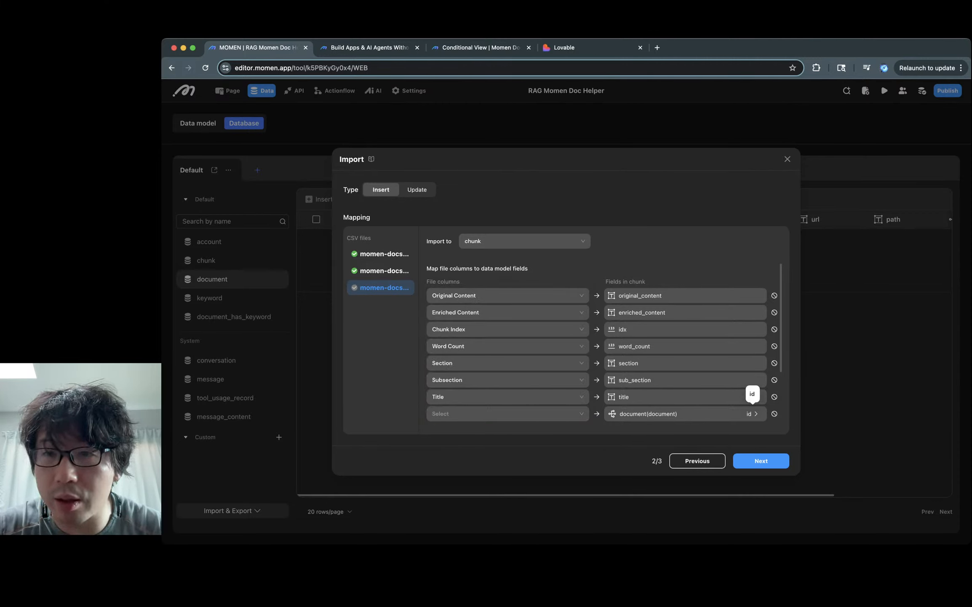
{"action": "key", "text": "Escape"}
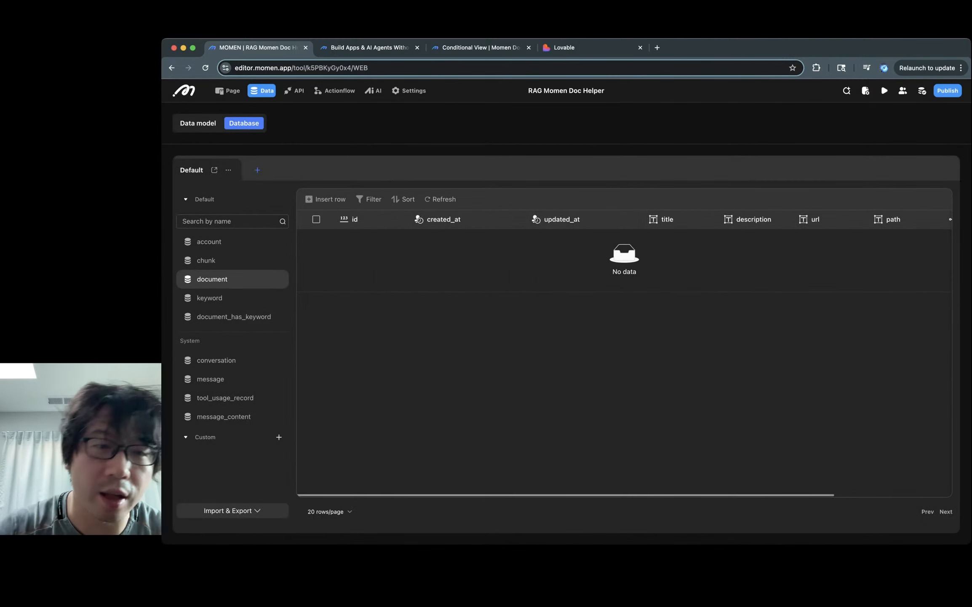
Step: Return to the data model diagram and review the document table's path column and table options
{"action": "left_click", "coordinate": [198, 123]}
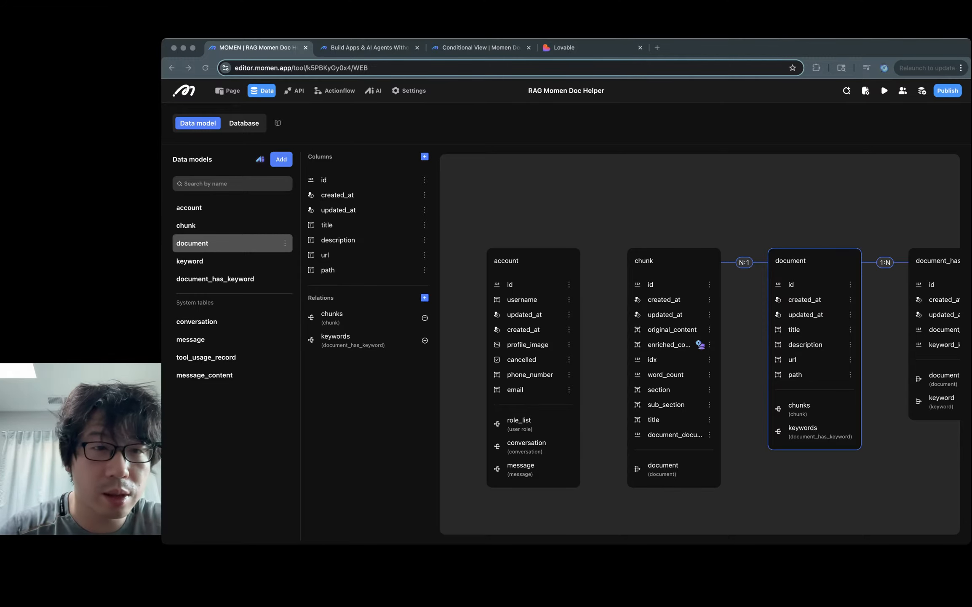
{"action": "left_click", "coordinate": [425, 269]}
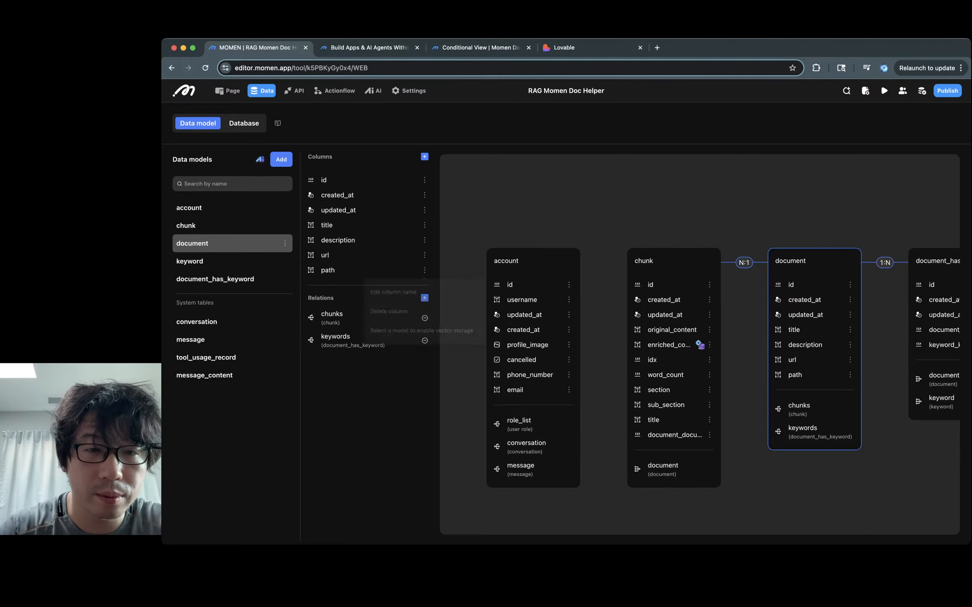
{"action": "key", "text": "Escape"}
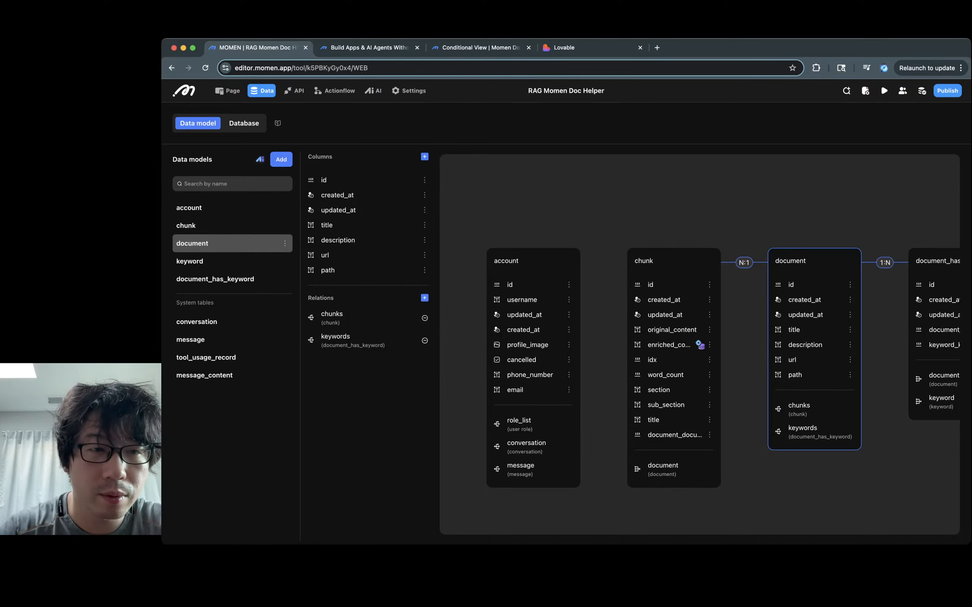
{"action": "left_click", "coordinate": [285, 244]}
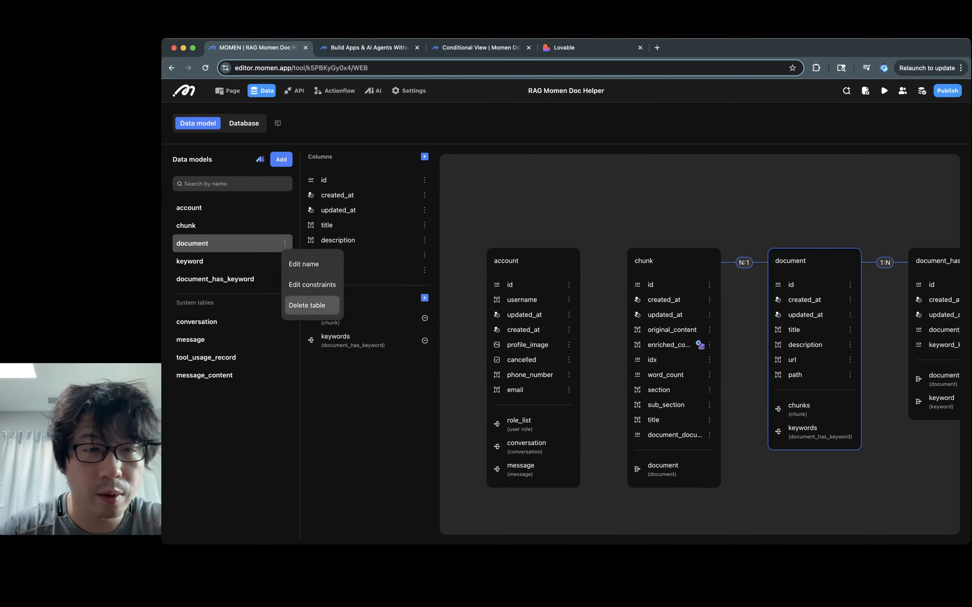
Step: Add a unique constraint named unique_path on the document table's path column
{"action": "left_click", "coordinate": [312, 284]}
{"action": "left_click", "coordinate": [566, 321]}
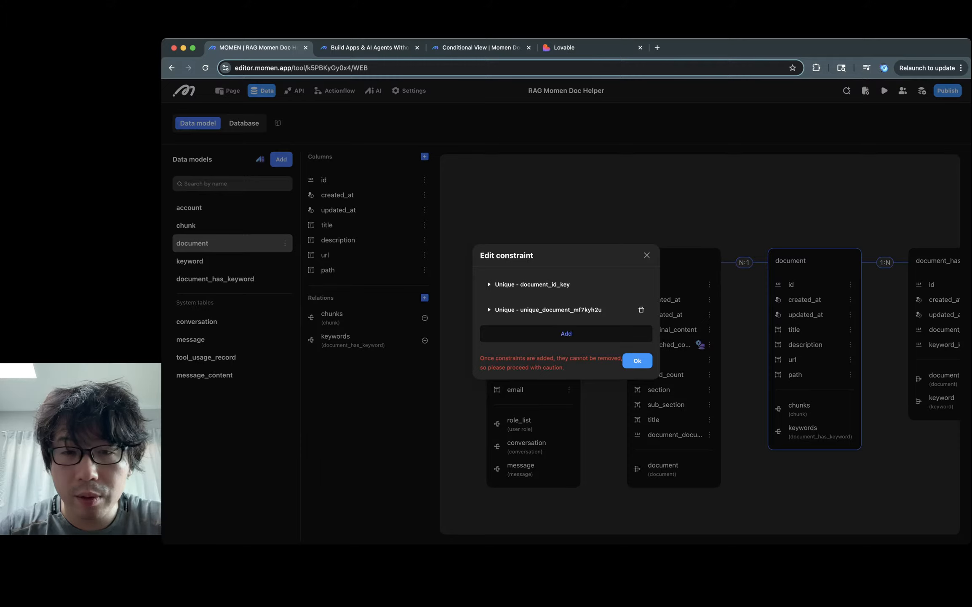
{"action": "left_click", "coordinate": [548, 310]}
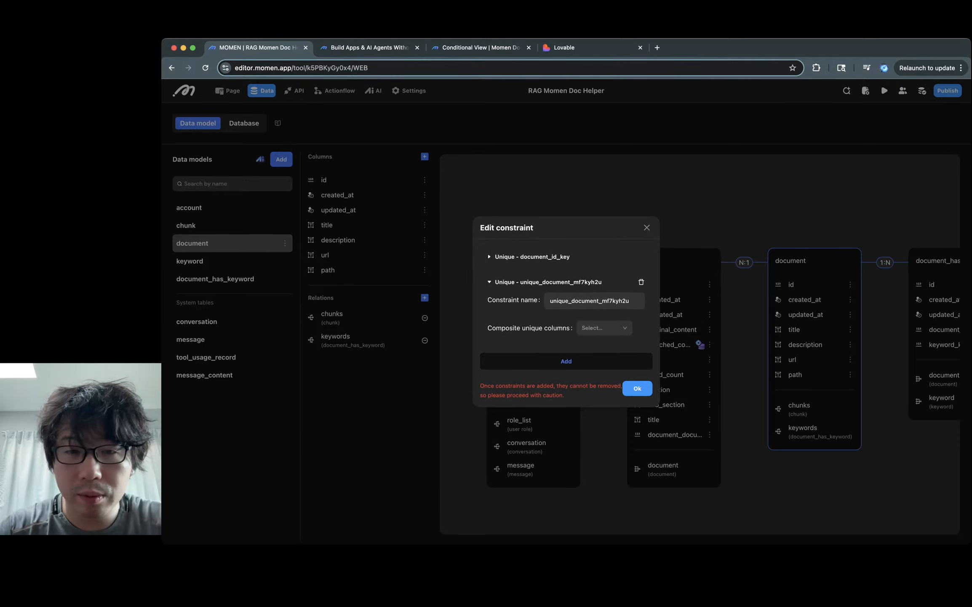
{"action": "double_click", "coordinate": [589, 300]}
{"action": "type", "text": "unique_path"}
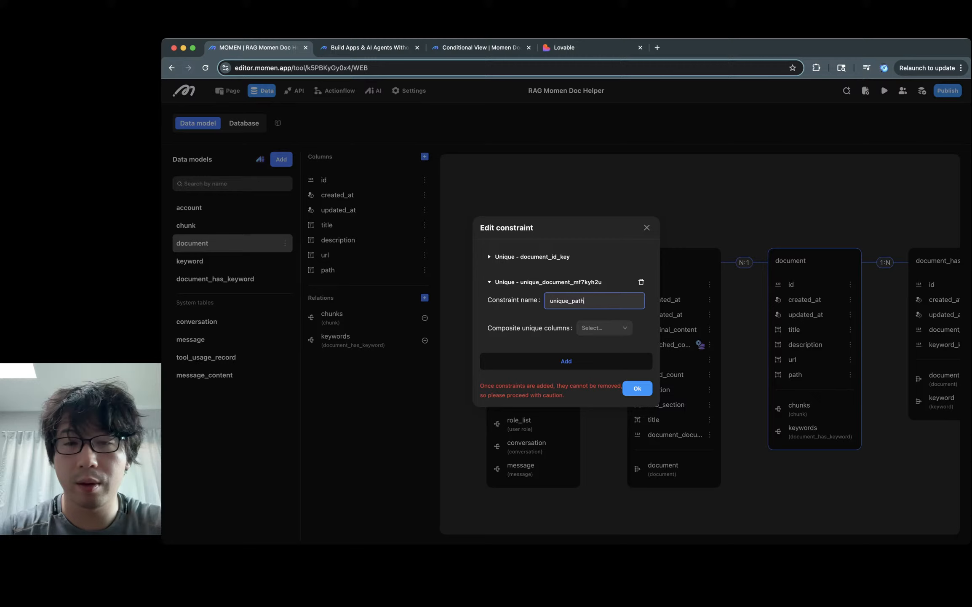
{"action": "key", "text": "Tab"}
{"action": "left_click", "coordinate": [604, 327]}
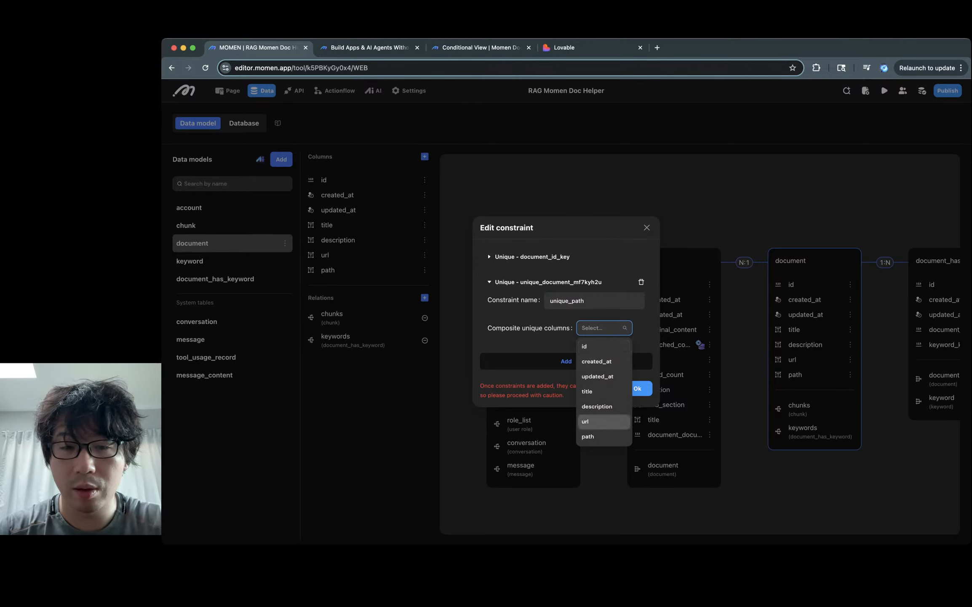
{"action": "left_click", "coordinate": [604, 436]}
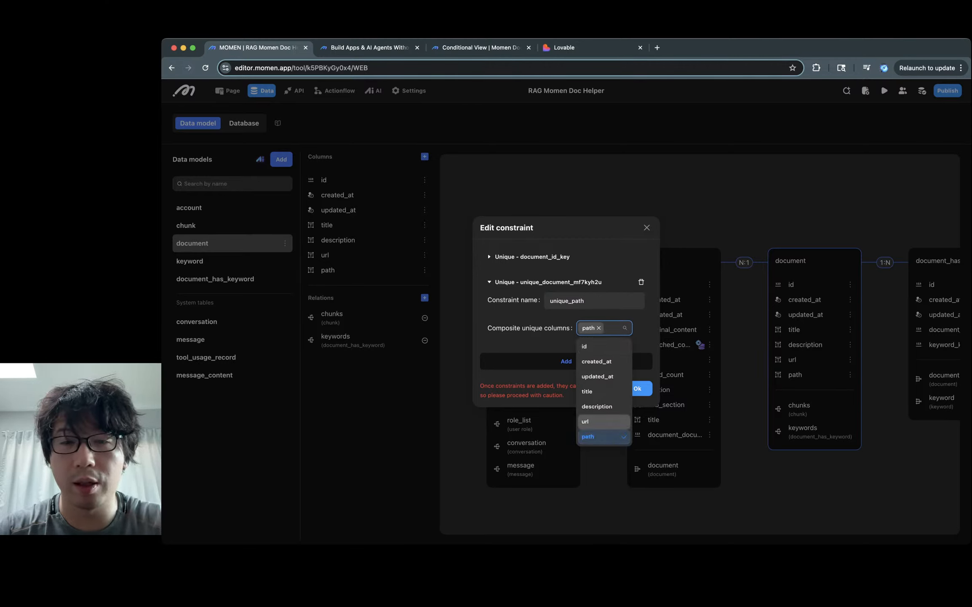
{"action": "left_click", "coordinate": [547, 343]}
{"action": "left_click", "coordinate": [637, 388]}
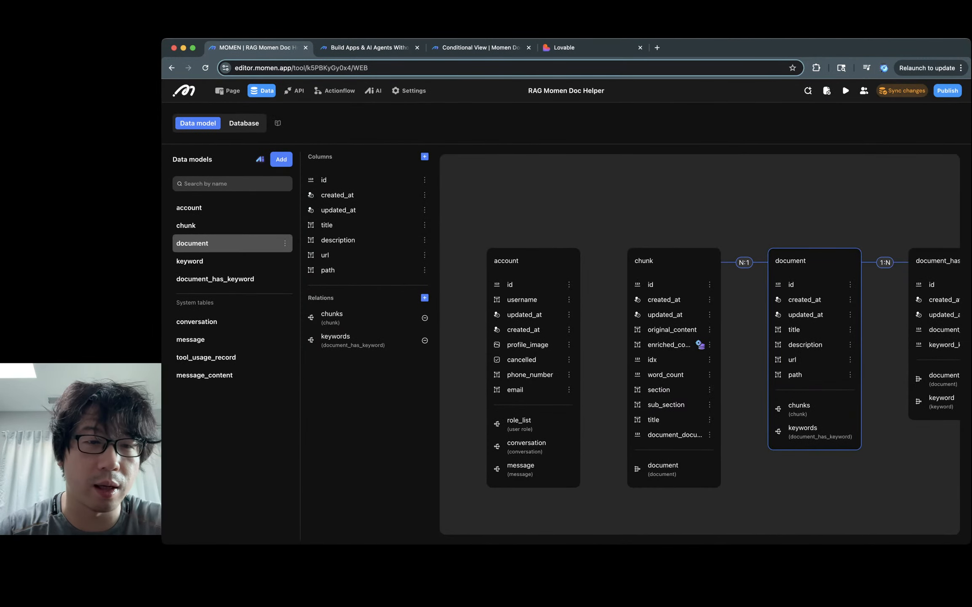
Step: Add a second document constraint, unique_document_url, making the url column unique
{"action": "left_click", "coordinate": [285, 244]}
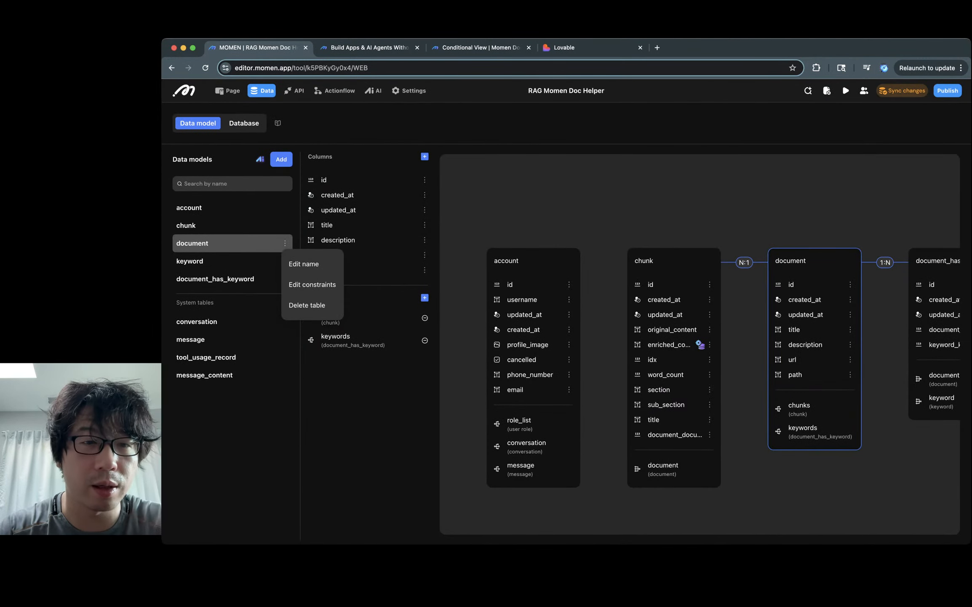
{"action": "left_click", "coordinate": [312, 284]}
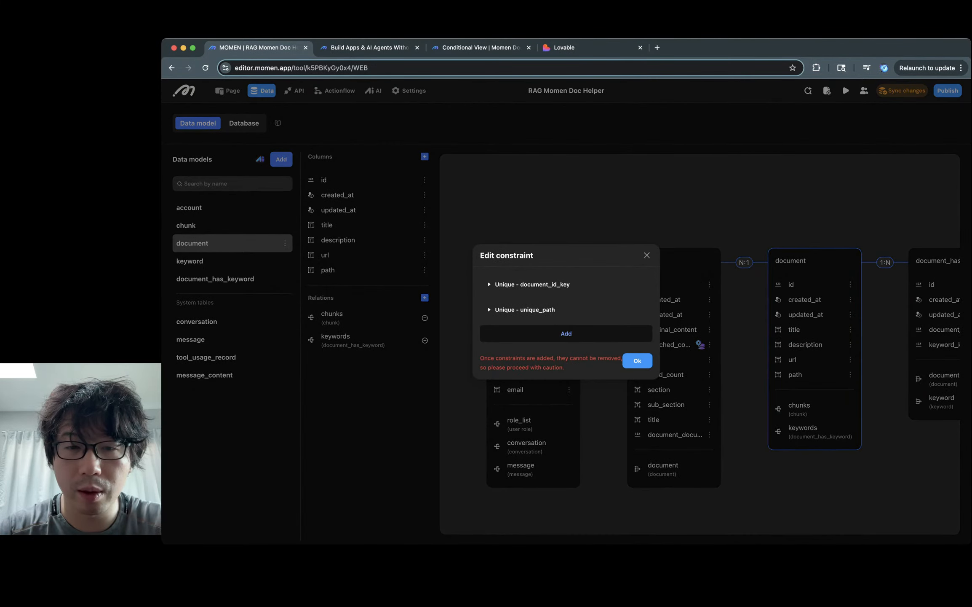
{"action": "left_click", "coordinate": [566, 333]}
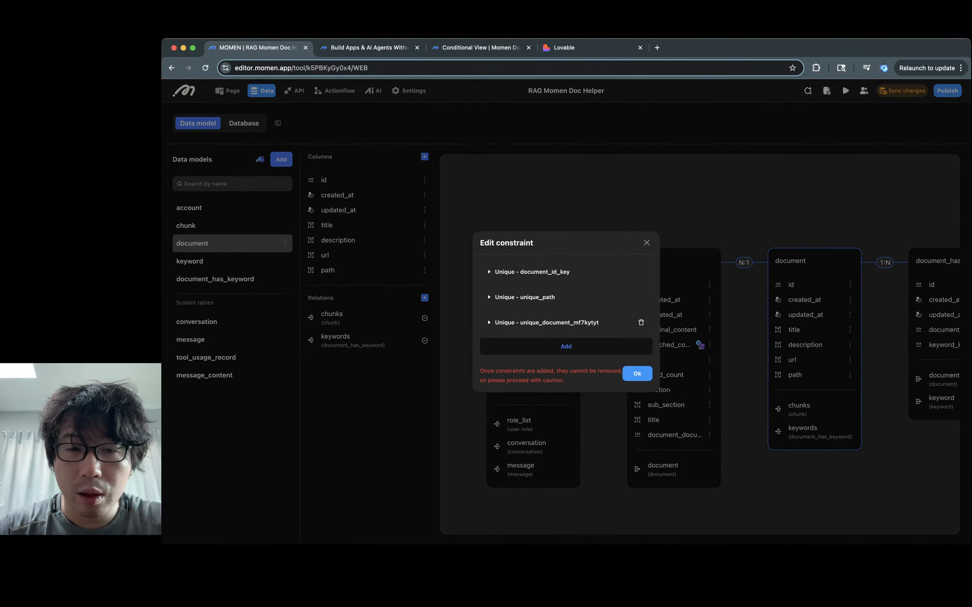
{"action": "left_click", "coordinate": [546, 322]}
{"action": "left_click", "coordinate": [627, 313]}
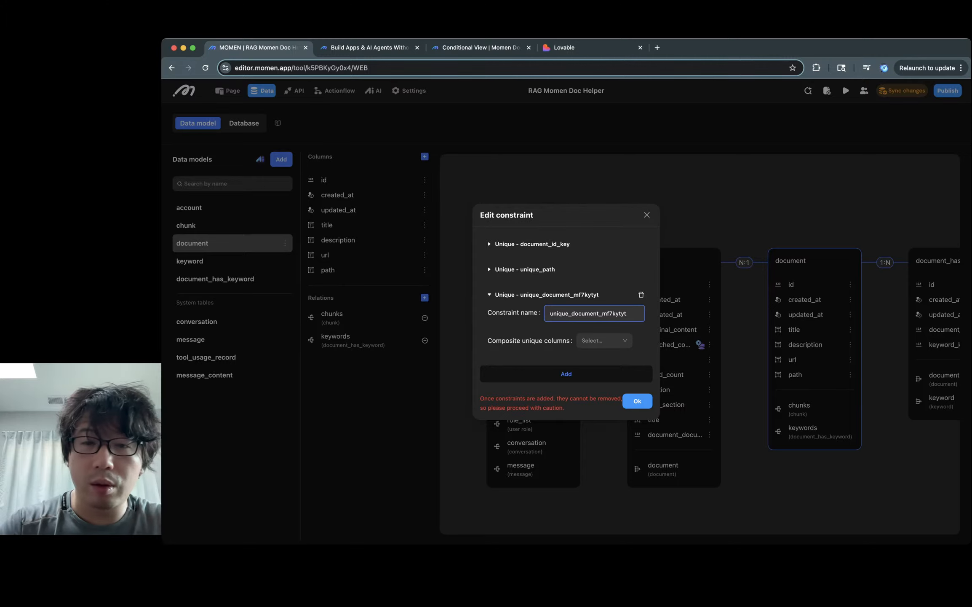
{"action": "key", "text": "BackSpace"}
{"action": "key", "text": "BackSpace"}
{"action": "key", "text": "BackSpace"}
{"action": "key", "text": "BackSpace"}
{"action": "key", "text": "BackSpace"}
{"action": "key", "text": "BackSpace"}
{"action": "key", "text": "BackSpace"}
{"action": "key", "text": "BackSpace"}
{"action": "type", "text": "url"}
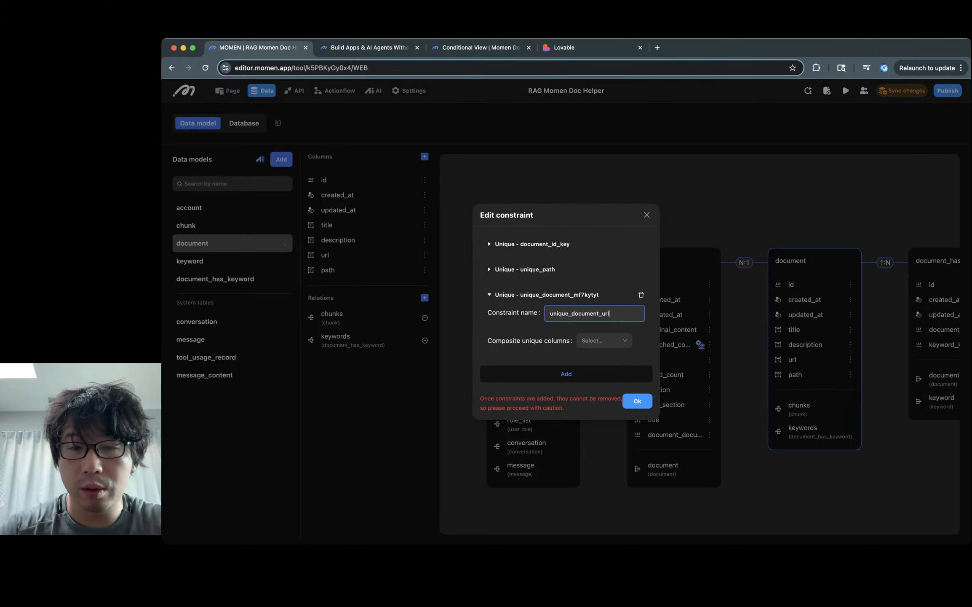
{"action": "left_click", "coordinate": [603, 340]}
{"action": "left_click", "coordinate": [598, 434]}
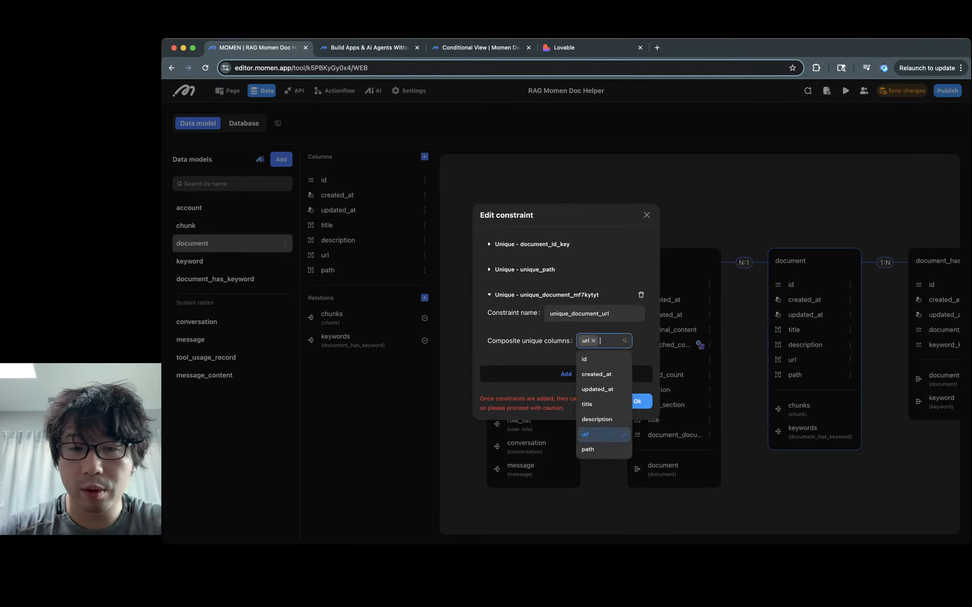
{"action": "left_click", "coordinate": [645, 354]}
{"action": "left_click", "coordinate": [638, 400]}
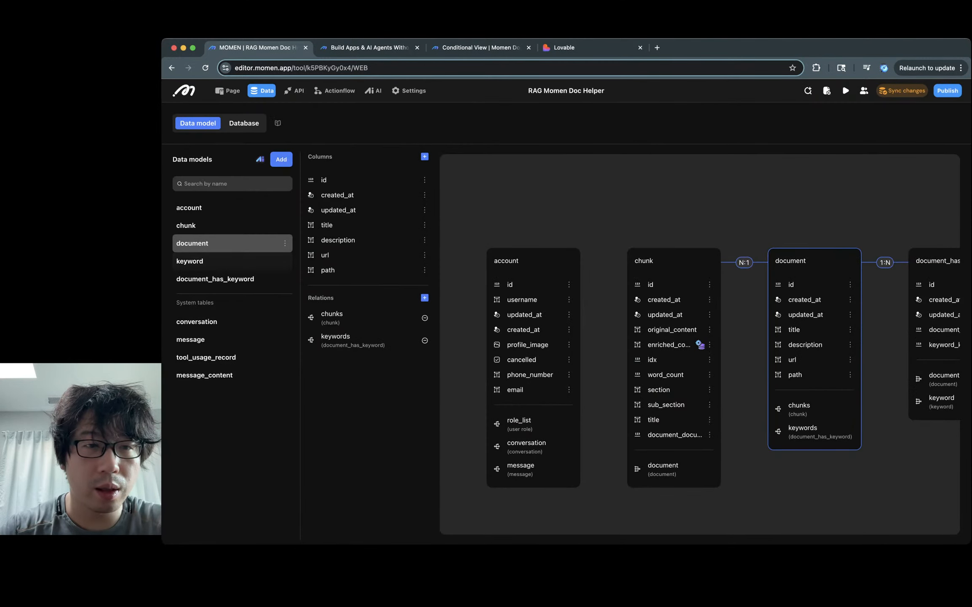
Step: Rename the next document constraint to unique_document_title and set it on the title column
{"action": "left_click", "coordinate": [285, 243]}
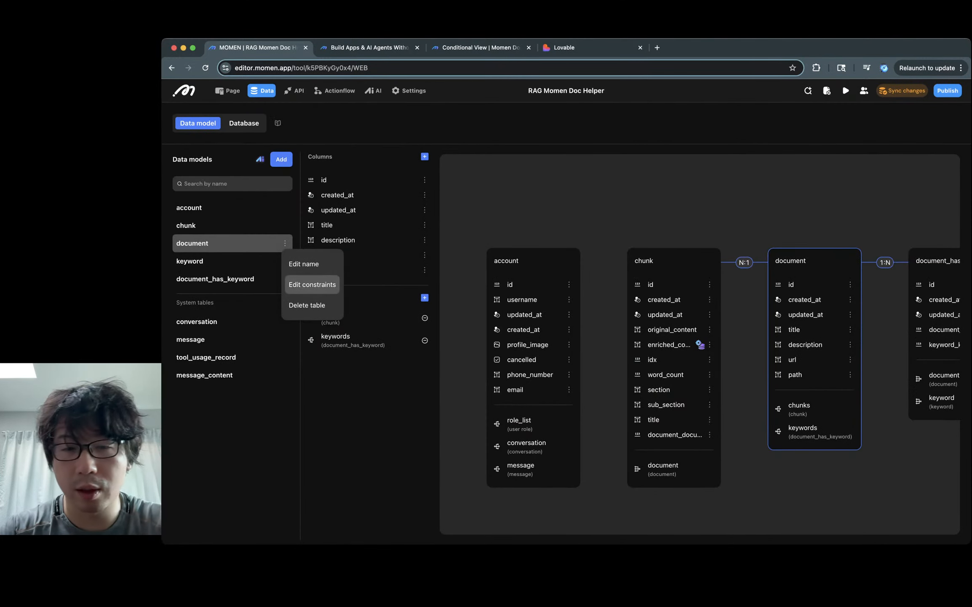
{"action": "left_click", "coordinate": [312, 285]}
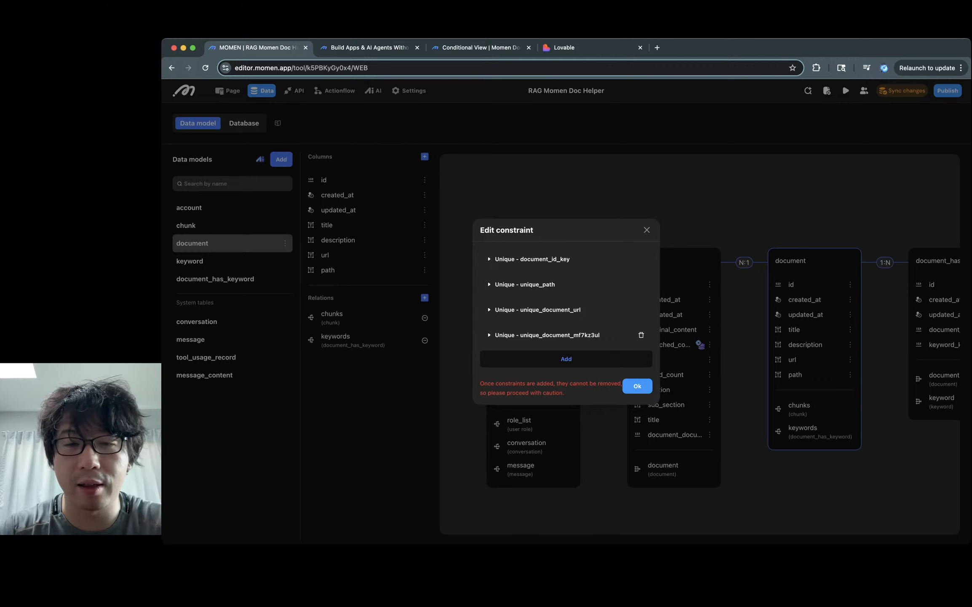
{"action": "left_click", "coordinate": [547, 334]}
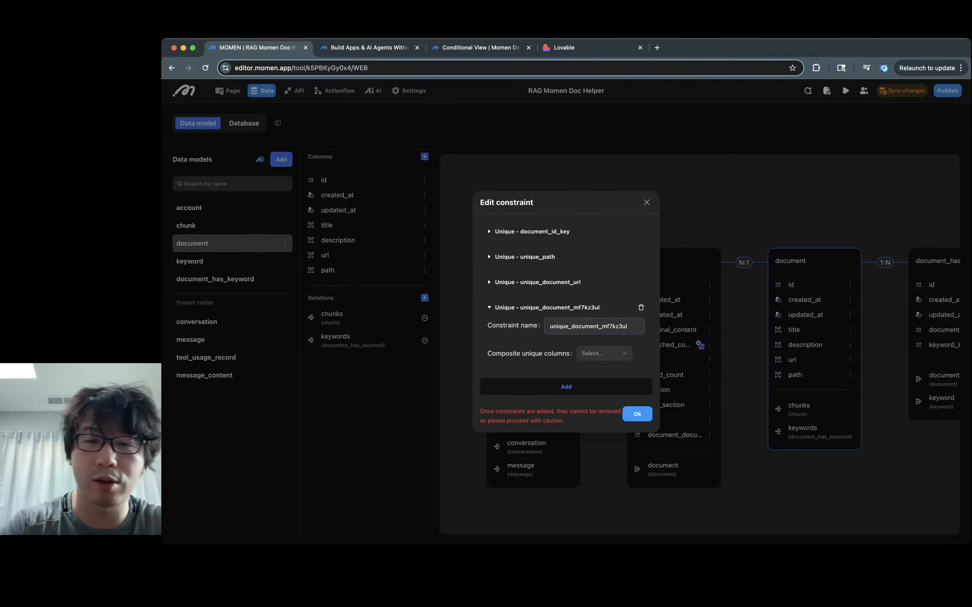
{"action": "left_click_drag", "start_coordinate": [628, 326], "coordinate": [602, 326]}
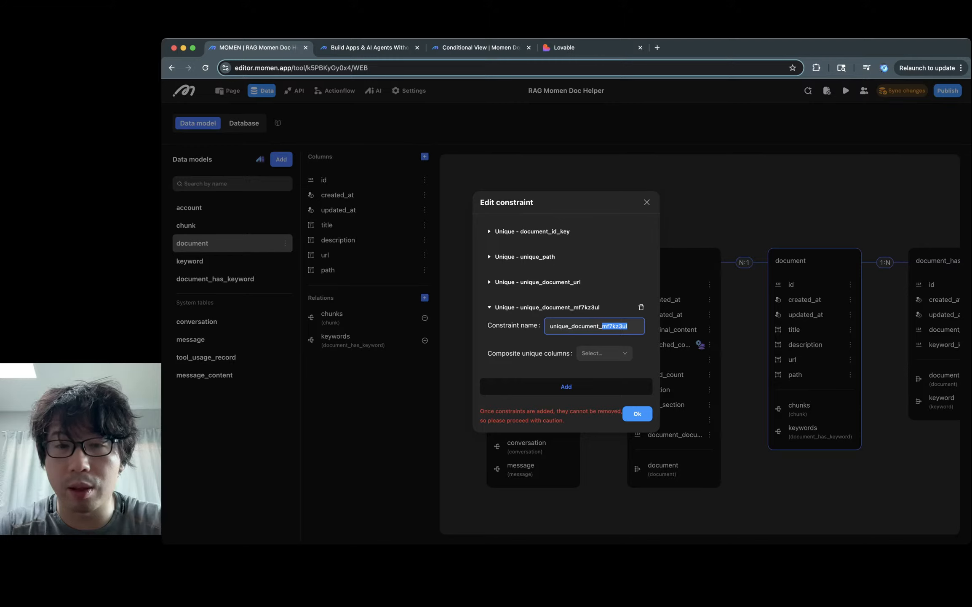
{"action": "type", "text": "title"}
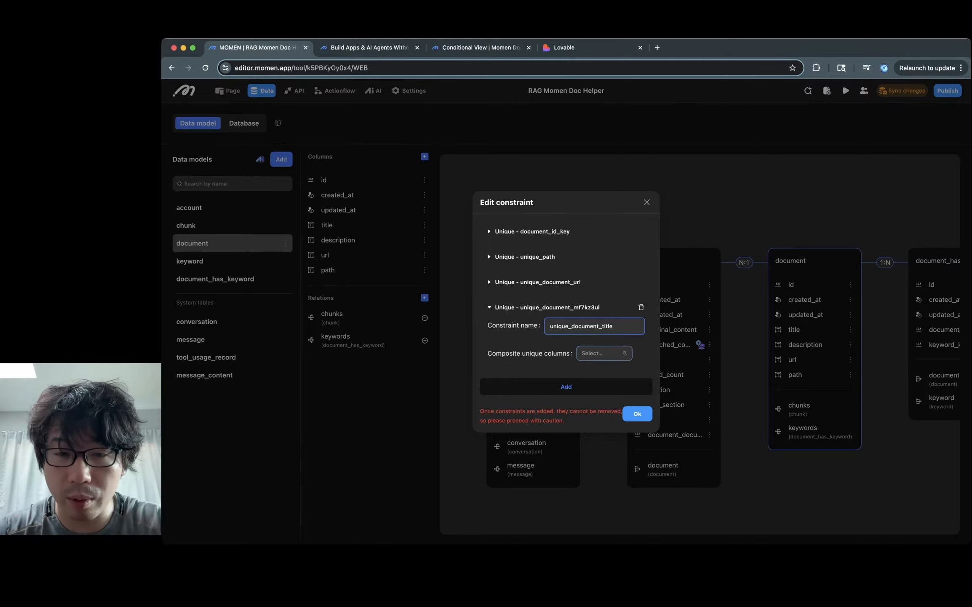
{"action": "key", "text": "Tab"}
{"action": "left_click", "coordinate": [587, 417]}
{"action": "key", "text": "Escape"}
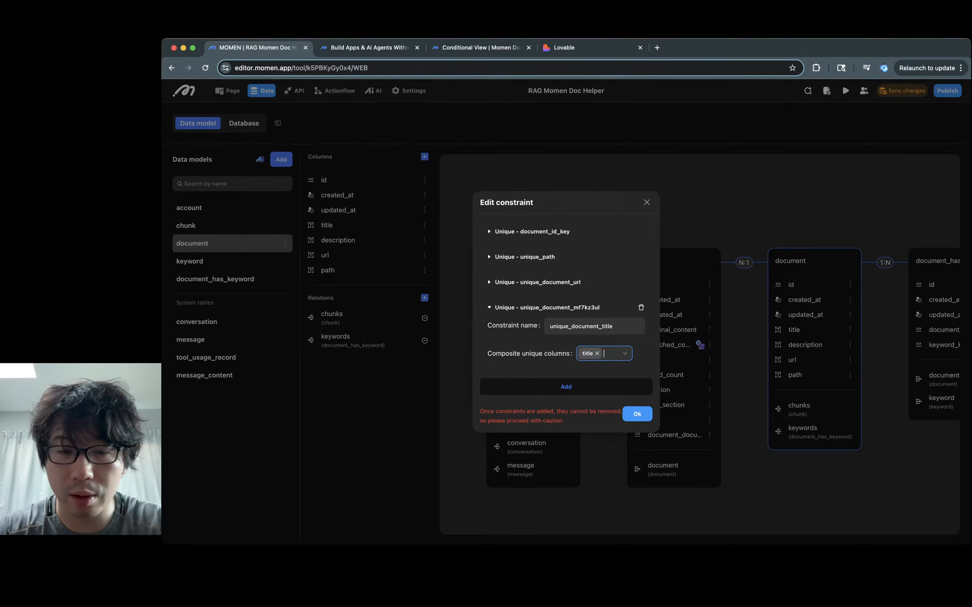
{"action": "key", "text": "Escape"}
Step: Sync the data model changes, then start a file import from the document table's data view
{"action": "left_click", "coordinate": [902, 90]}
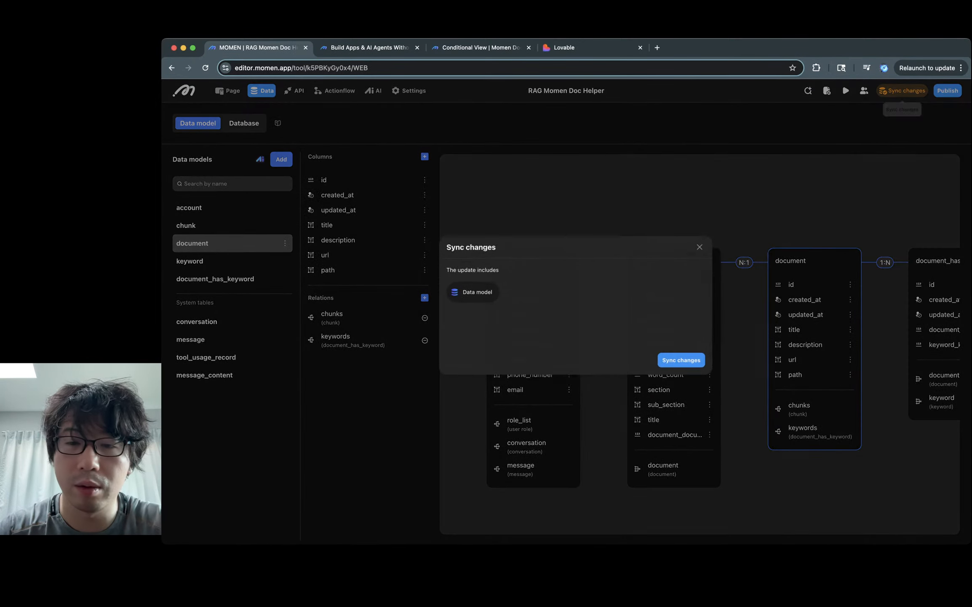
{"action": "left_click", "coordinate": [675, 367]}
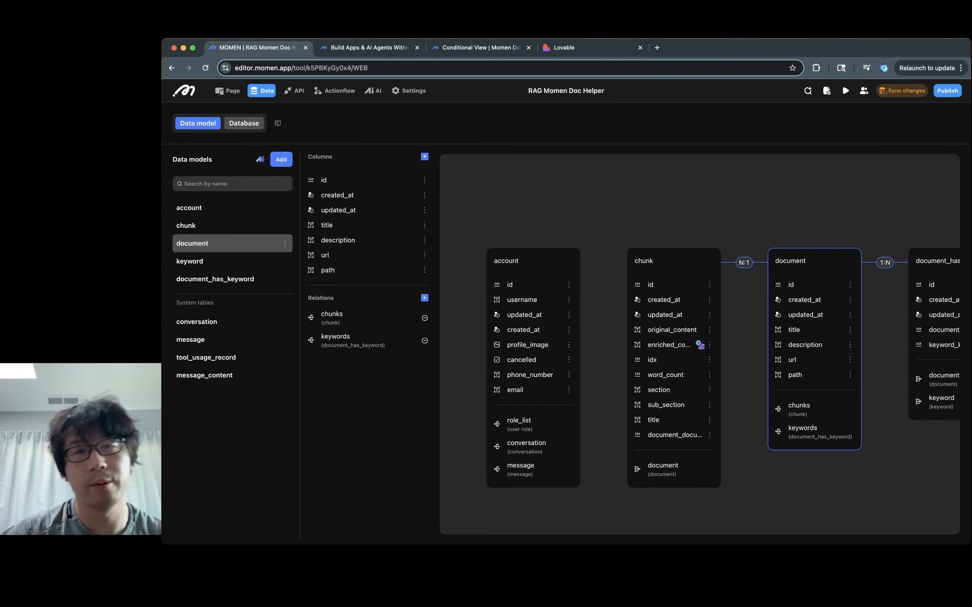
{"action": "left_click", "coordinate": [244, 122]}
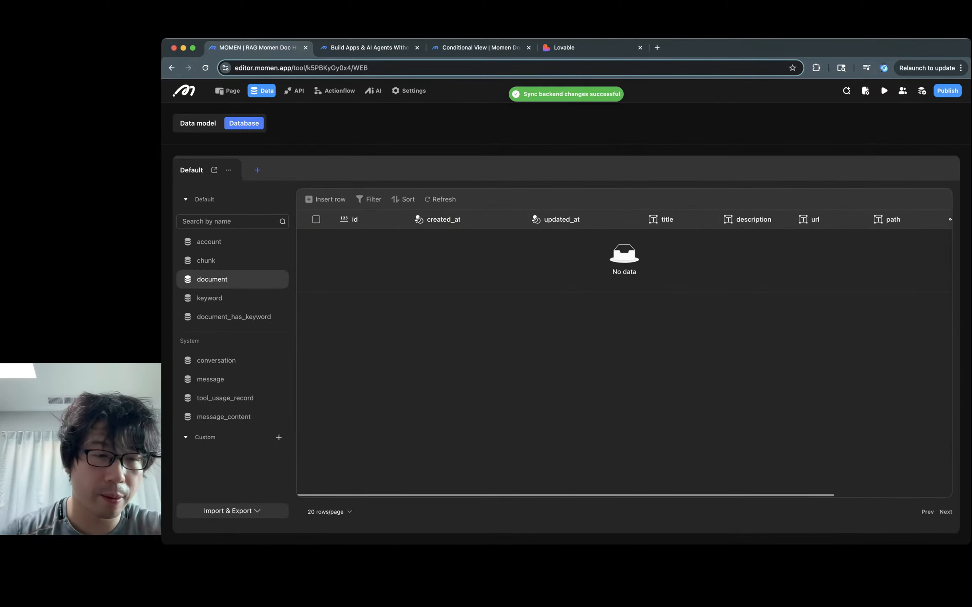
{"action": "left_click", "coordinate": [232, 510]}
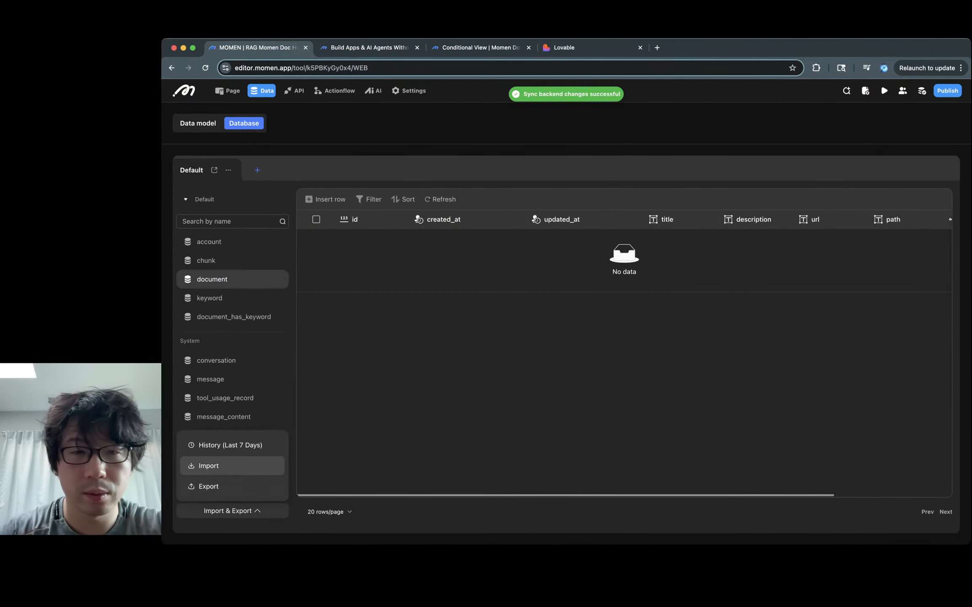
{"action": "left_click", "coordinate": [211, 465]}
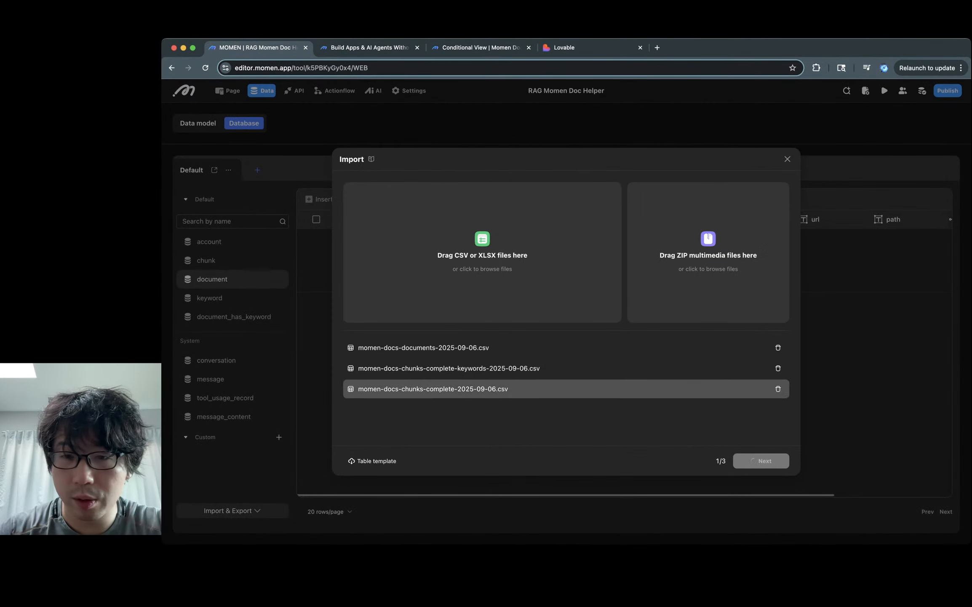
Step: Import the first CSV into document, mapping Title, Description, URL and Path to matching fields
{"action": "left_click", "coordinate": [761, 460]}
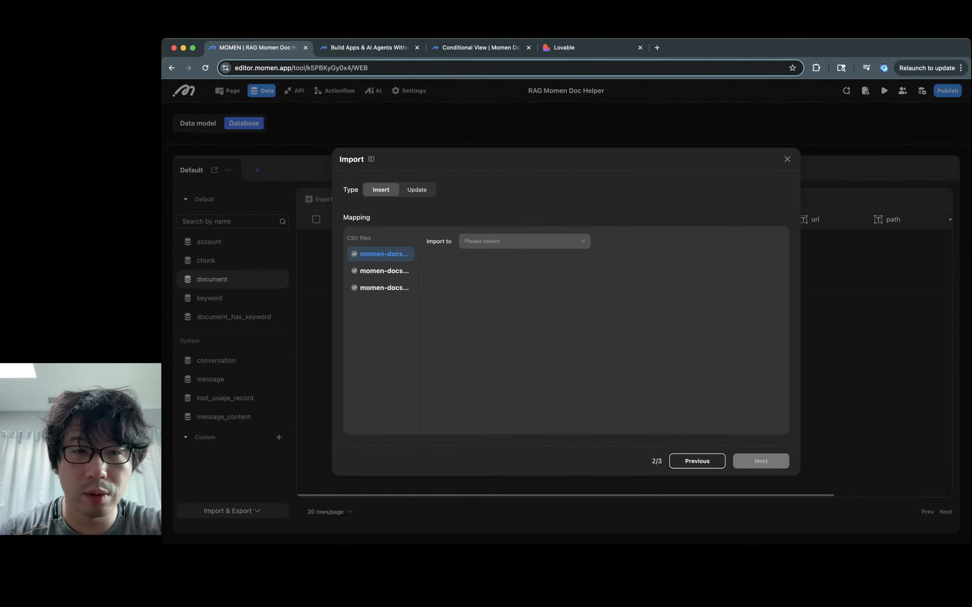
{"action": "left_click", "coordinate": [524, 240]}
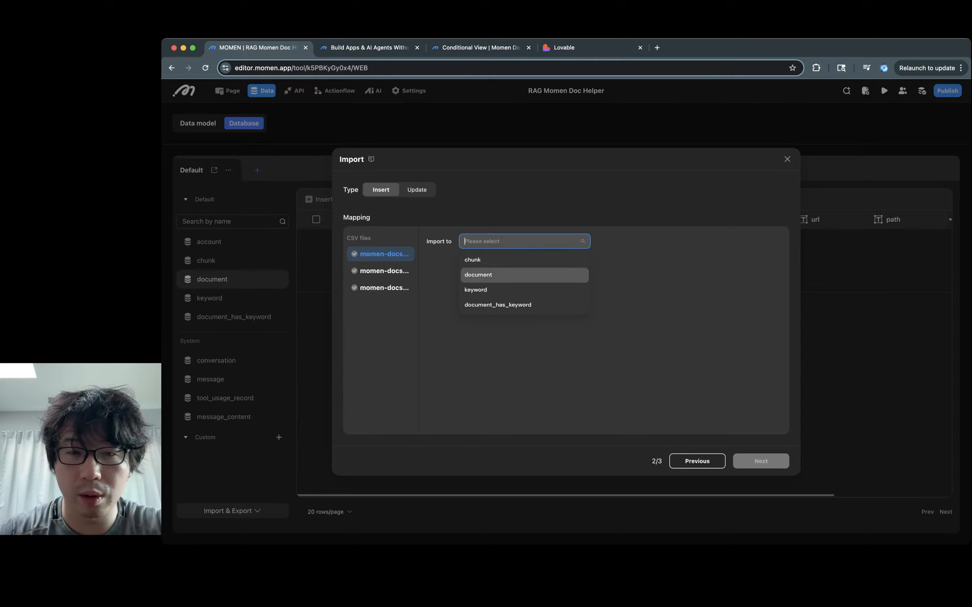
{"action": "left_click", "coordinate": [524, 275]}
{"action": "left_click", "coordinate": [508, 295]}
{"action": "left_click", "coordinate": [507, 329]}
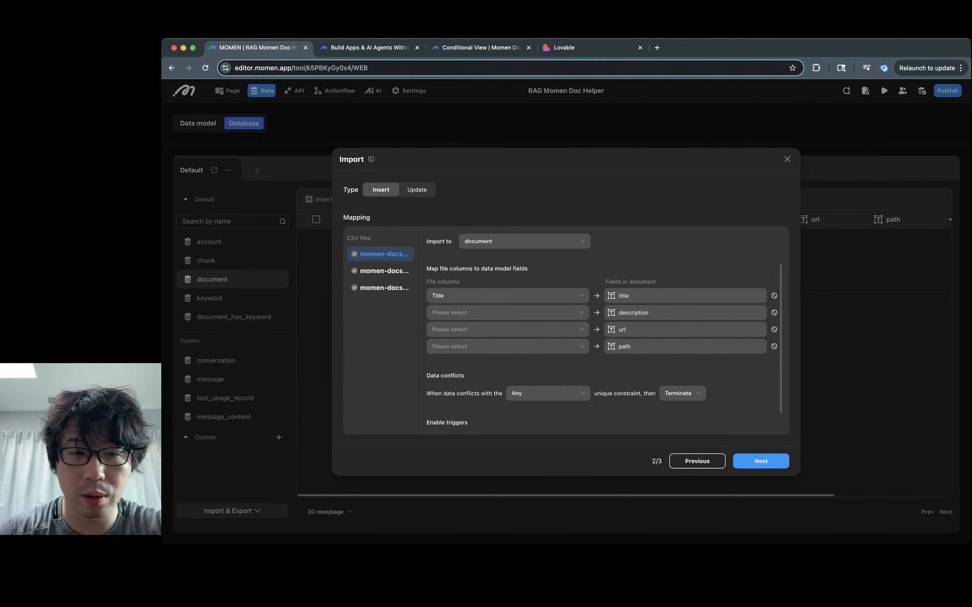
{"action": "left_click", "coordinate": [507, 312]}
{"action": "left_click", "coordinate": [507, 360]}
{"action": "left_click", "coordinate": [508, 329]}
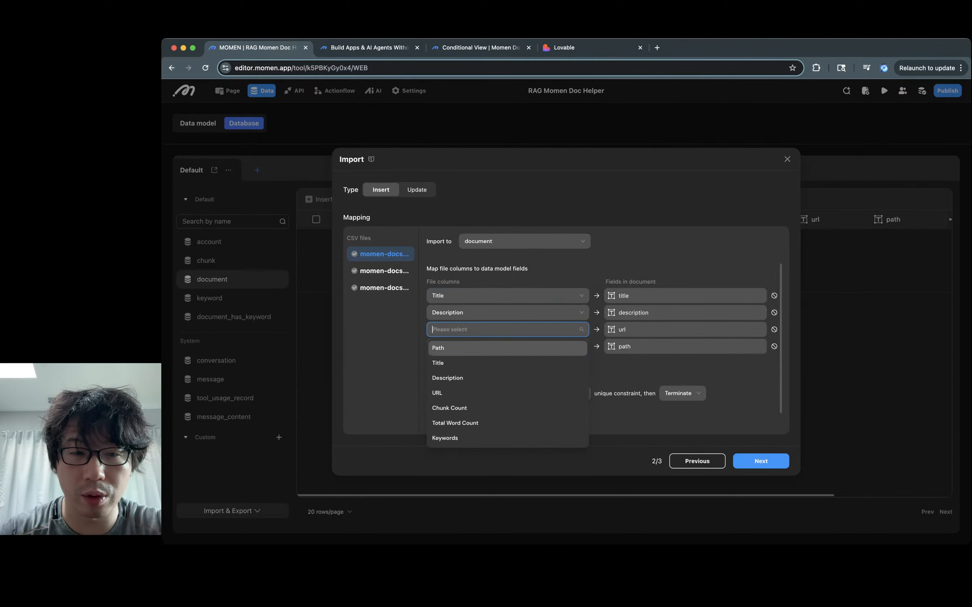
{"action": "left_click", "coordinate": [507, 393]}
{"action": "left_click", "coordinate": [507, 346]}
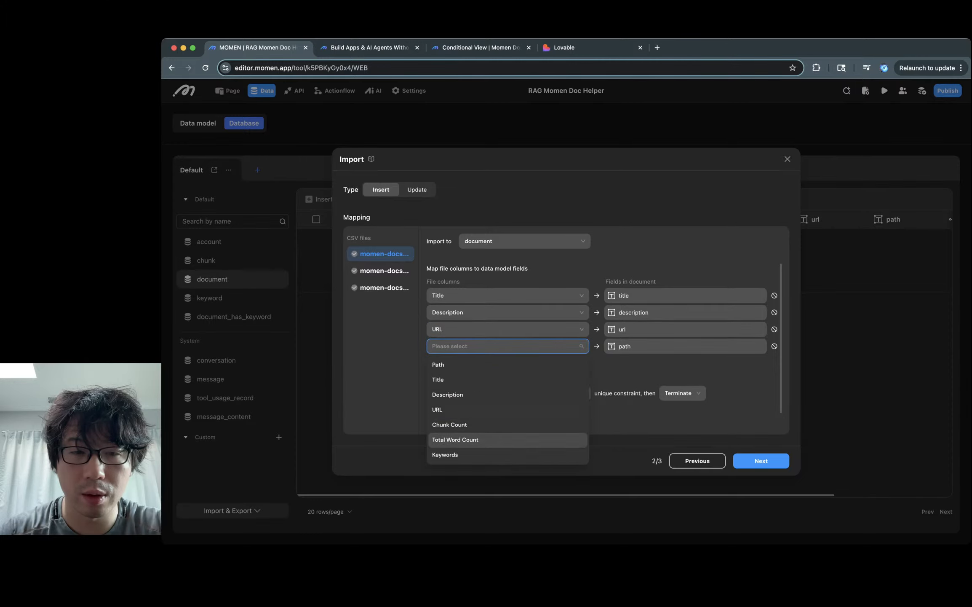
{"action": "left_click", "coordinate": [508, 364]}
Step: Import the keywords CSV into keyword with Keyword mapped to text, then select the third CSV
{"action": "left_click", "coordinate": [379, 271]}
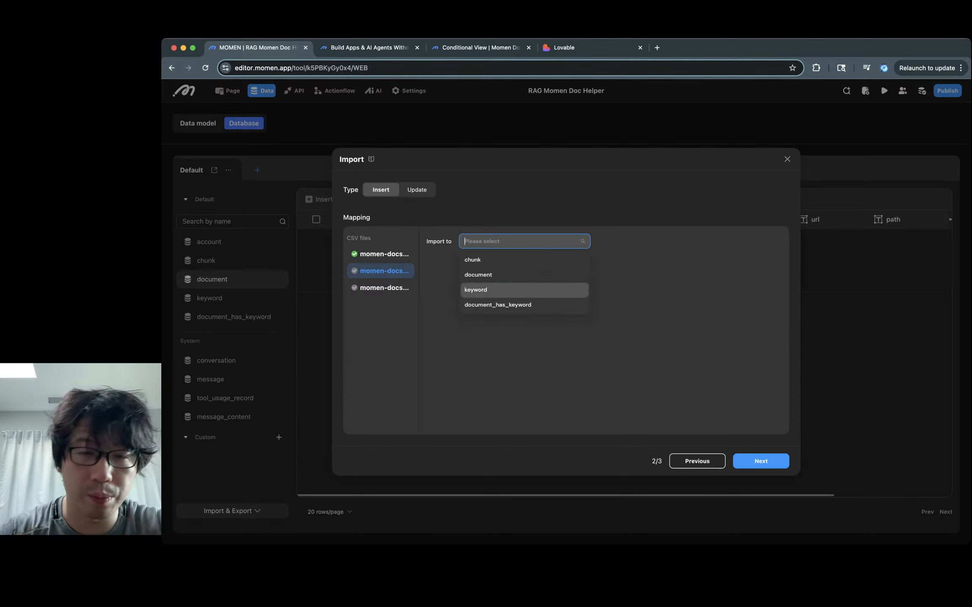
{"action": "left_click", "coordinate": [484, 289]}
{"action": "left_click", "coordinate": [485, 295]}
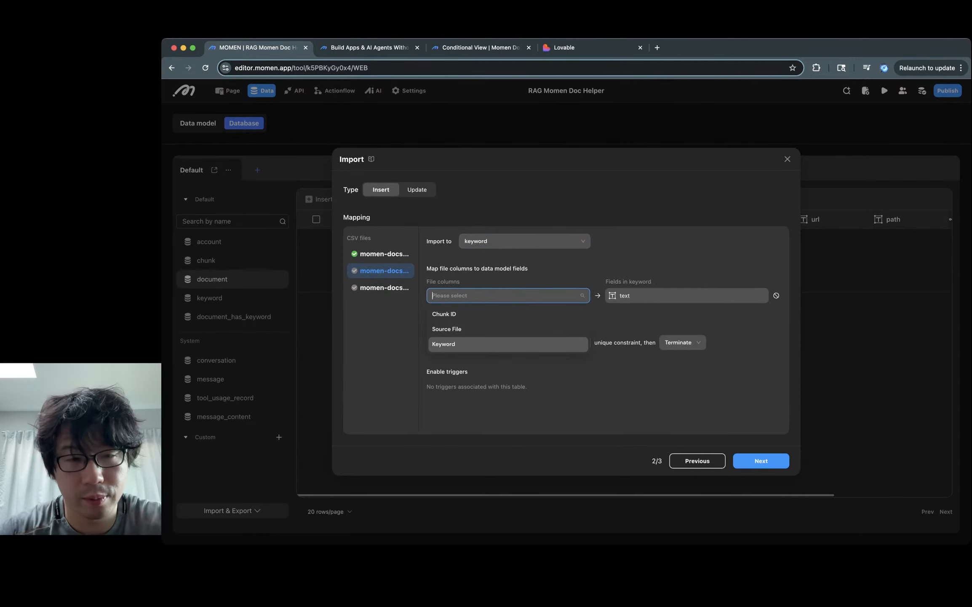
{"action": "left_click", "coordinate": [443, 343]}
{"action": "left_click", "coordinate": [384, 287]}
{"action": "left_click", "coordinate": [522, 241]}
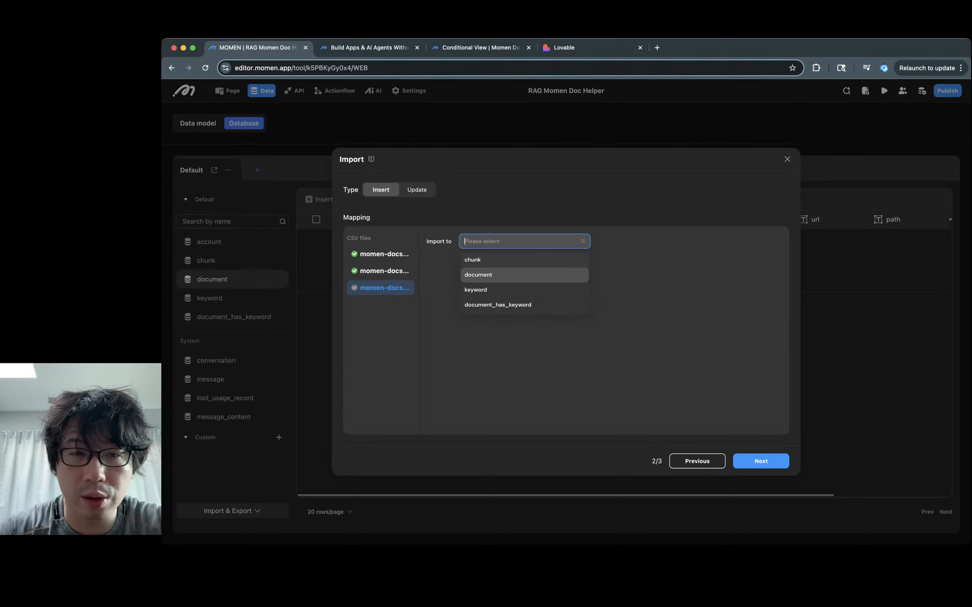
Step: Import the third CSV into chunk, mapping Original Content and linking documents by path via Source File
{"action": "left_click", "coordinate": [472, 259]}
{"action": "left_click", "coordinate": [505, 295]}
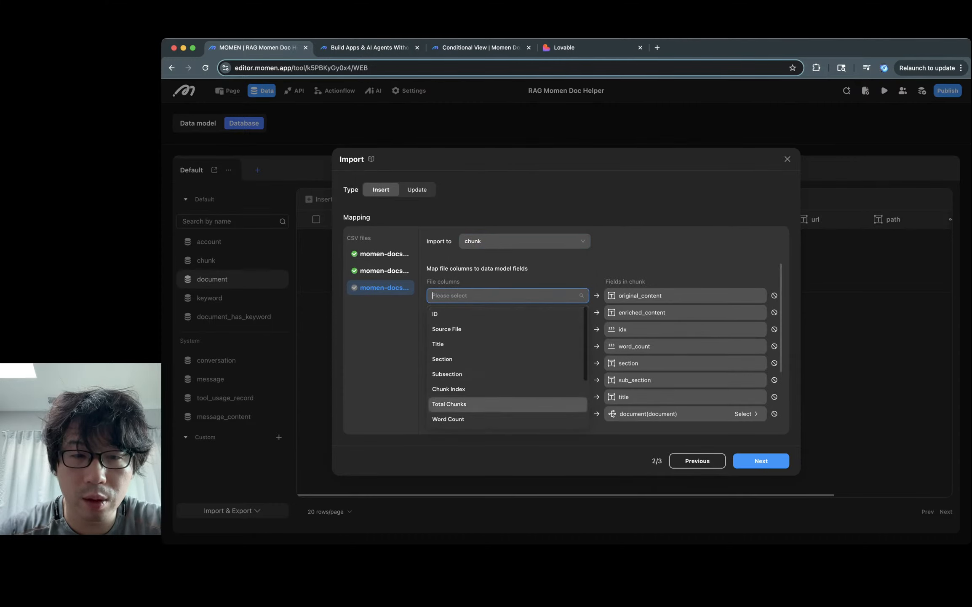
{"action": "scroll", "coordinate": [463, 387], "scroll_direction": "down", "scroll_amount": 3}
{"action": "left_click", "coordinate": [453, 401]}
{"action": "scroll", "coordinate": [596, 345], "scroll_direction": "down", "scroll_amount": 3}
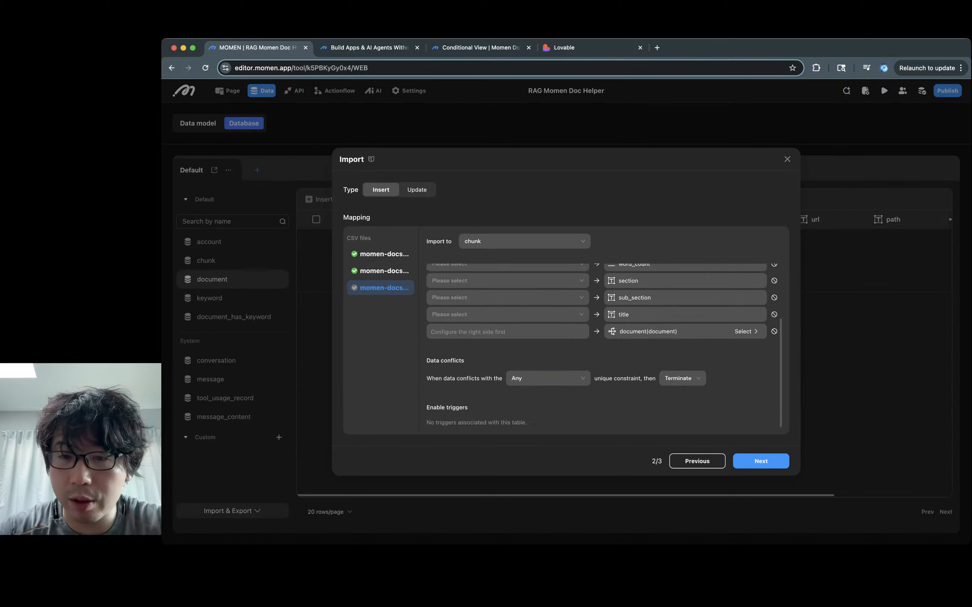
{"action": "left_click", "coordinate": [746, 331]}
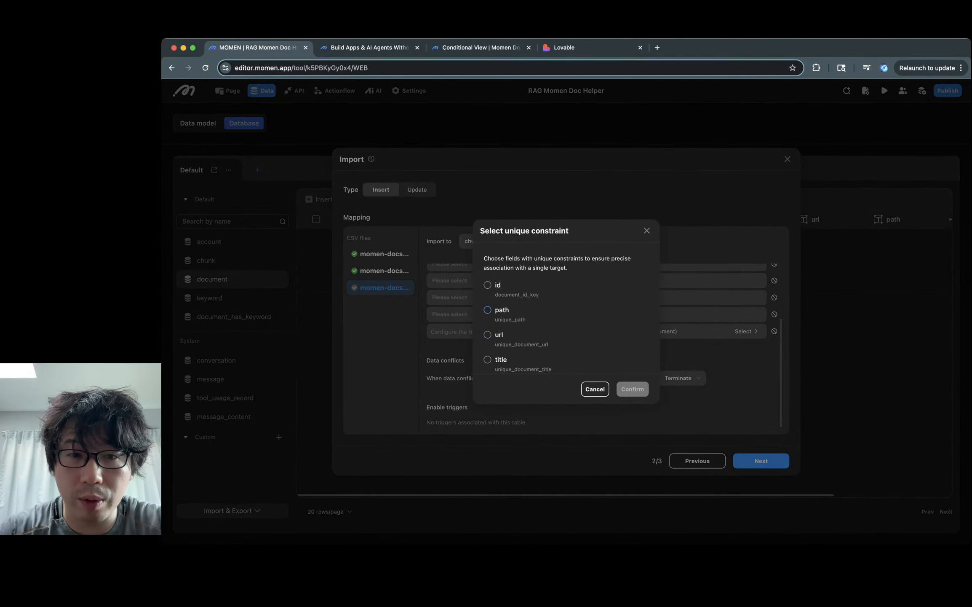
{"action": "left_click", "coordinate": [487, 309]}
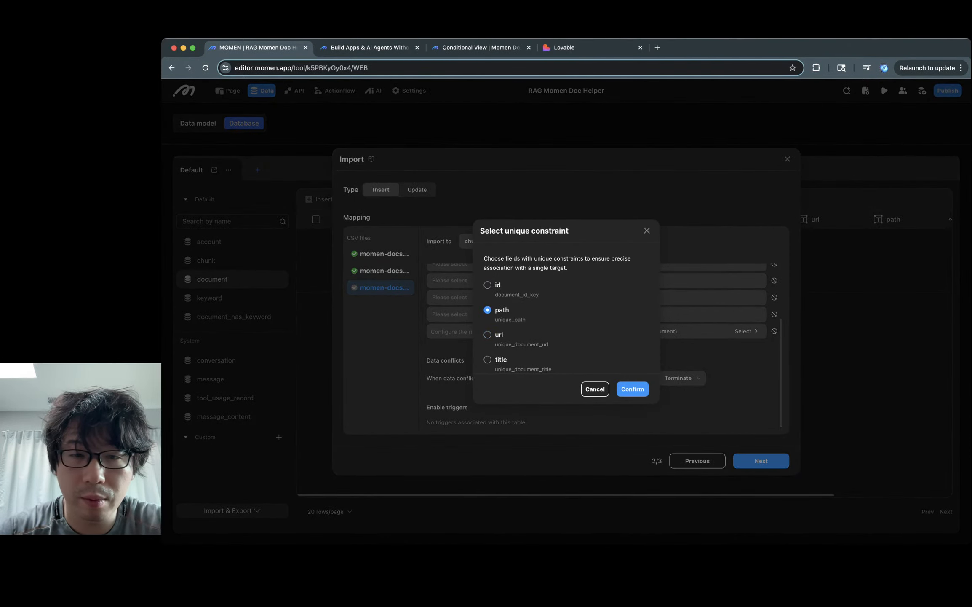
{"action": "left_click", "coordinate": [632, 389]}
{"action": "left_click", "coordinate": [508, 331]}
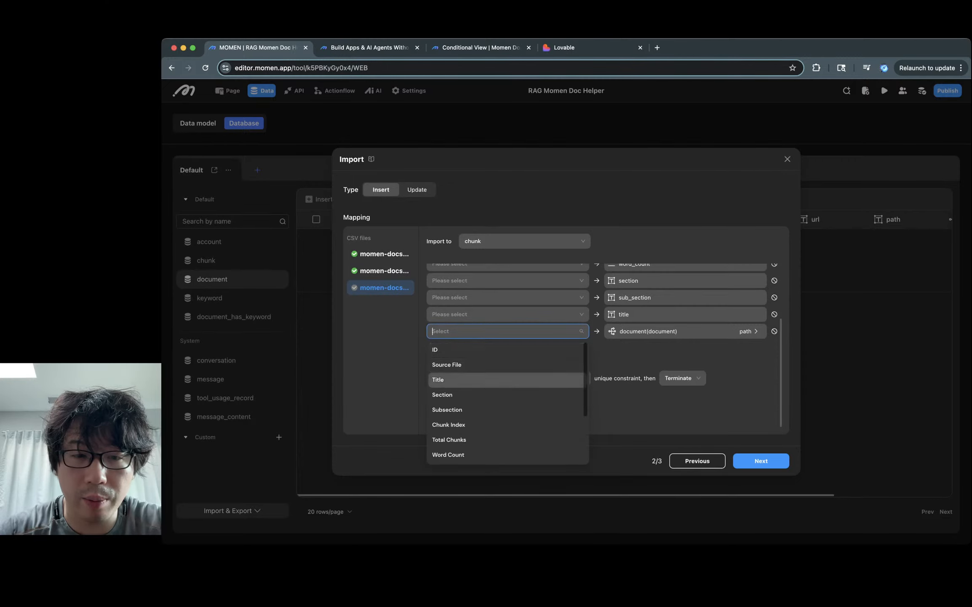
{"action": "scroll", "coordinate": [508, 403], "scroll_direction": "down", "scroll_amount": 3}
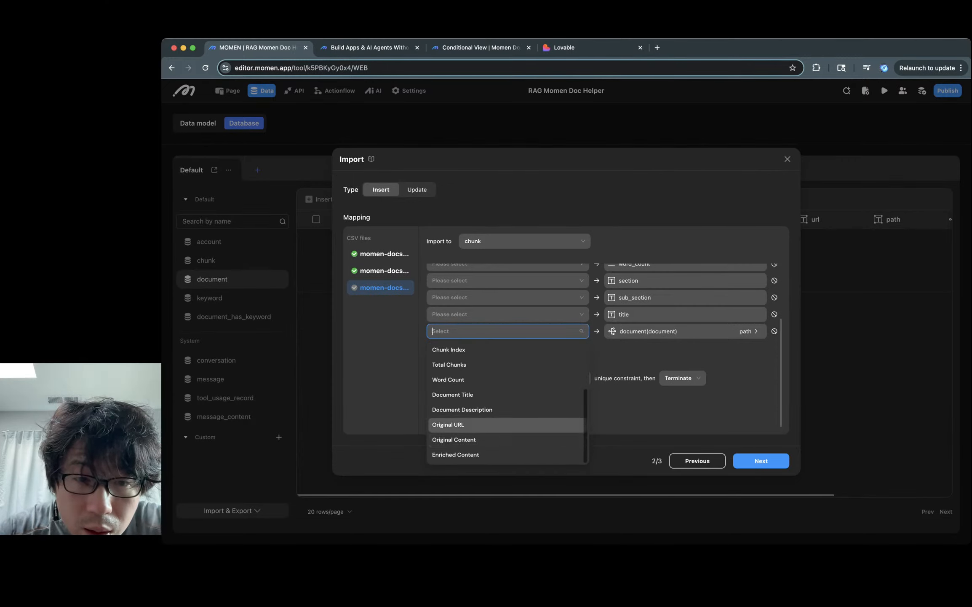
{"action": "scroll", "coordinate": [506, 410], "scroll_direction": "up", "scroll_amount": 1}
{"action": "scroll", "coordinate": [506, 410], "scroll_direction": "down", "scroll_amount": 1}
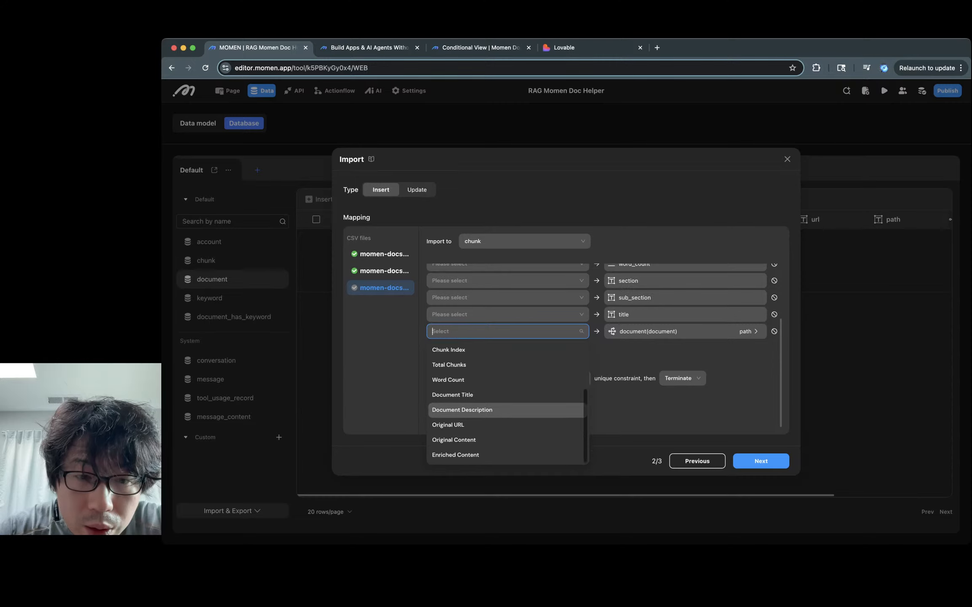
{"action": "scroll", "coordinate": [508, 402], "scroll_direction": "up", "scroll_amount": 4}
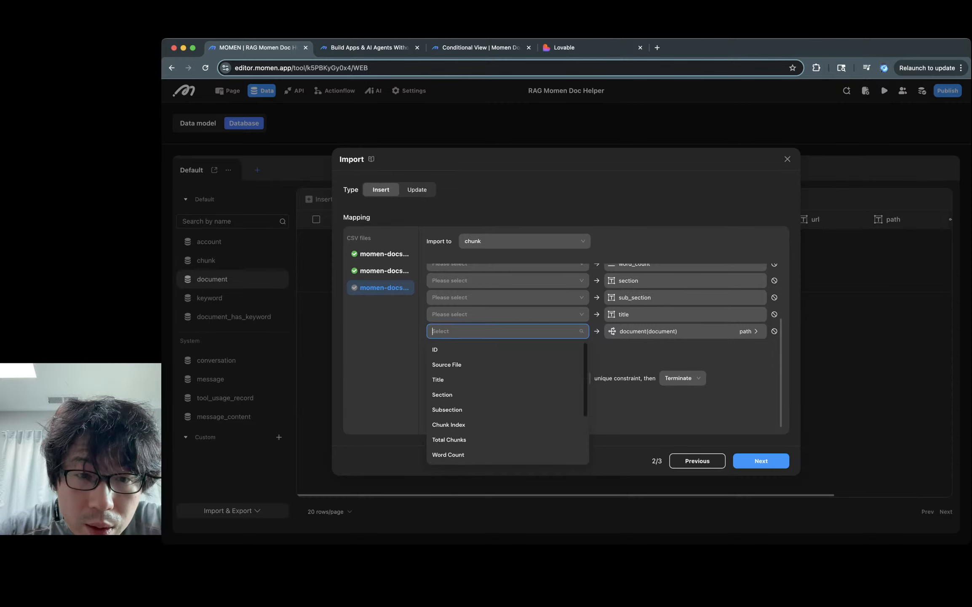
{"action": "left_click", "coordinate": [446, 364]}
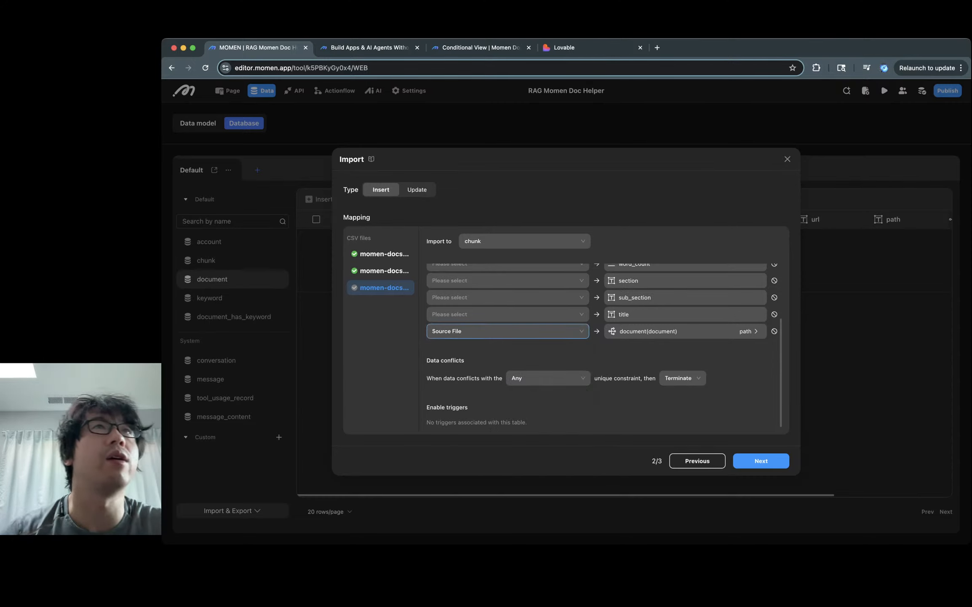
Step: Map the Title, Subsection and Section columns to chunk's title, sub_section and section
{"action": "left_click", "coordinate": [507, 314]}
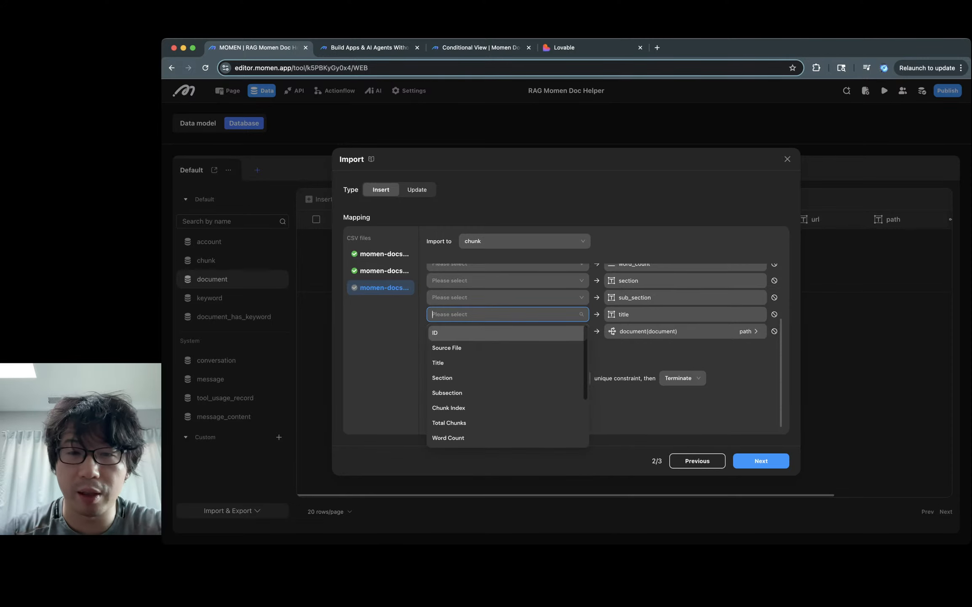
{"action": "type", "text": "ti"}
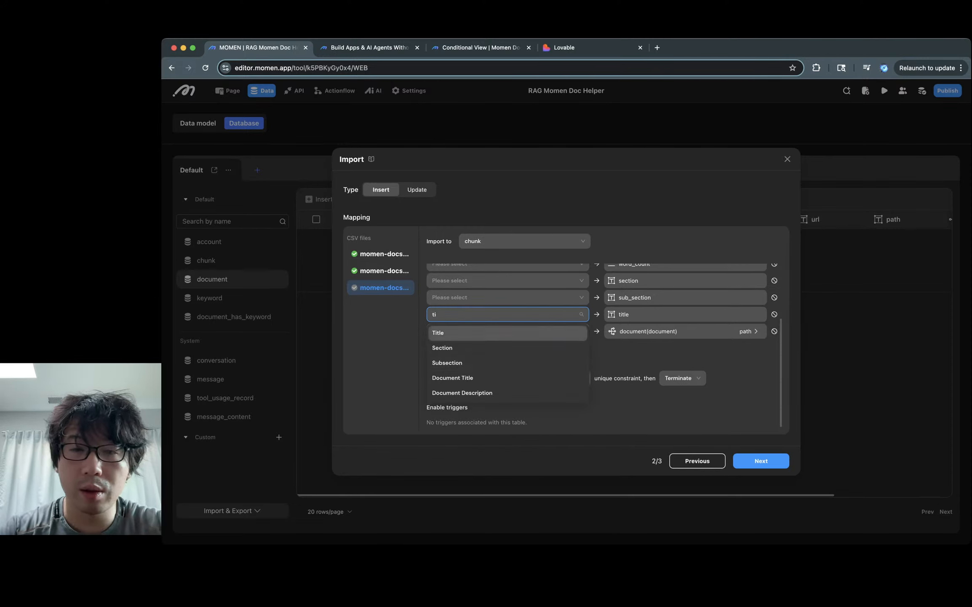
{"action": "left_click", "coordinate": [438, 333]}
{"action": "left_click", "coordinate": [507, 297]}
{"action": "type", "text": "su"}
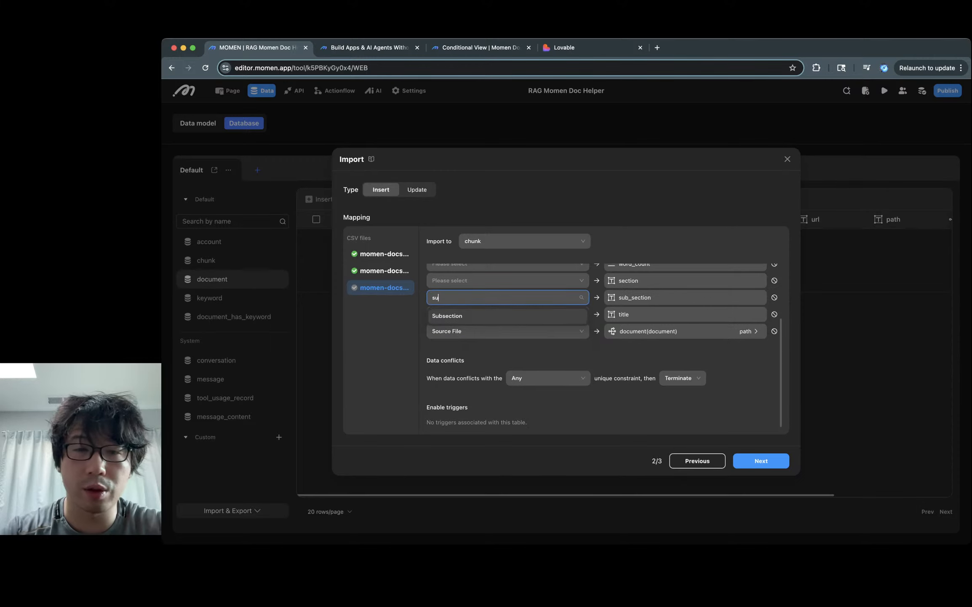
{"action": "left_click", "coordinate": [447, 315]}
{"action": "left_click", "coordinate": [507, 281]}
{"action": "type", "text": "sec"}
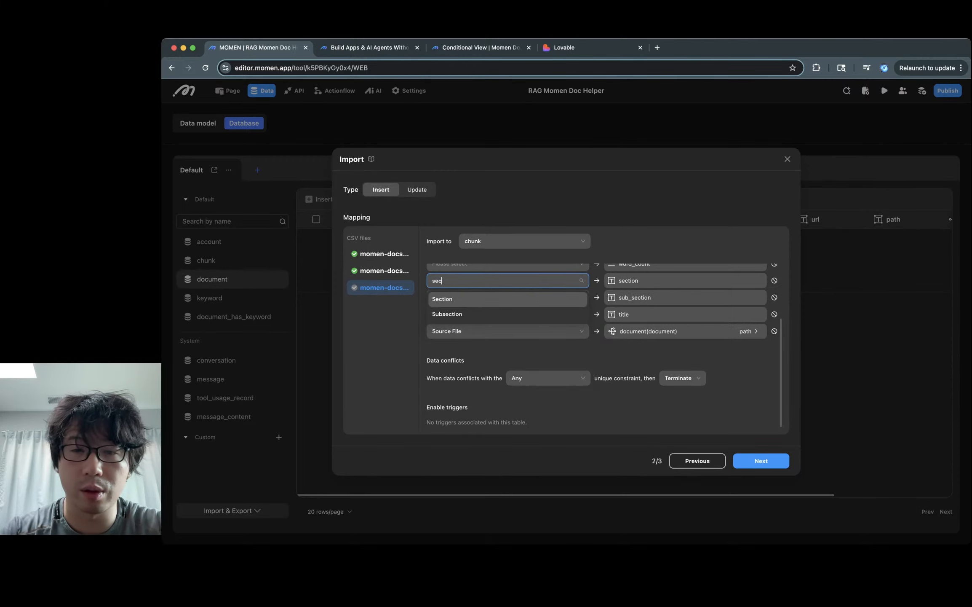
{"action": "left_click", "coordinate": [448, 298]}
Step: Map Word Count to word_count, Chunk Index to idx, and Enriched Content to enriched_content
{"action": "scroll", "coordinate": [508, 299], "scroll_direction": "up", "scroll_amount": 3}
{"action": "left_click", "coordinate": [507, 355]}
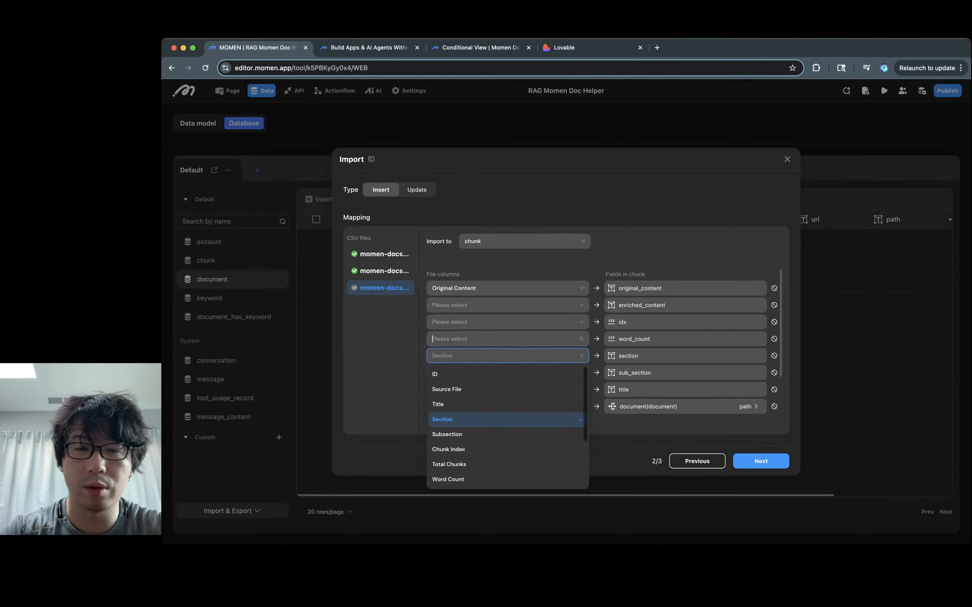
{"action": "type", "text": "wor"}
{"action": "key", "text": "Return"}
{"action": "left_click", "coordinate": [507, 321]}
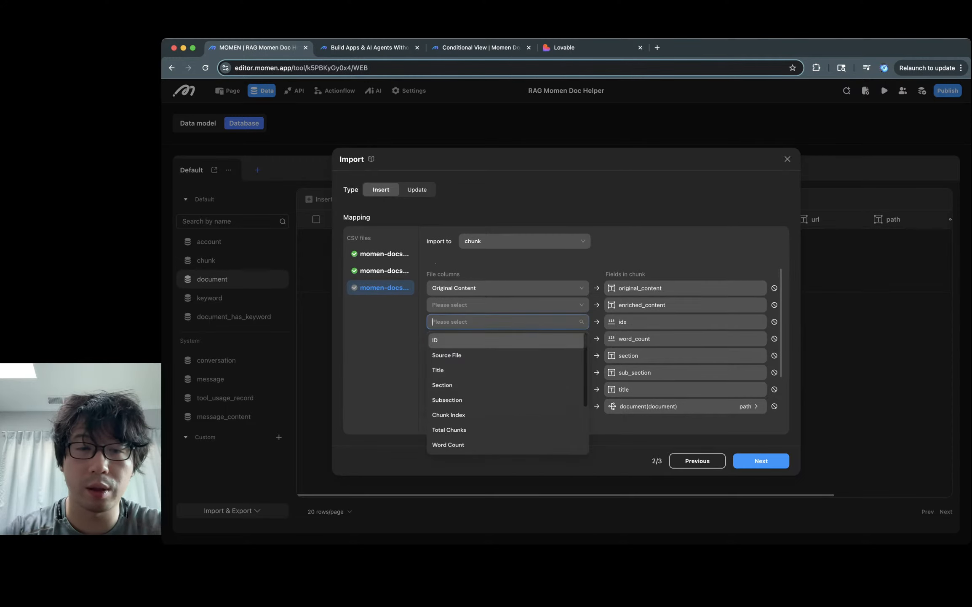
{"action": "type", "text": "ind"}
{"action": "type", "text": "x"}
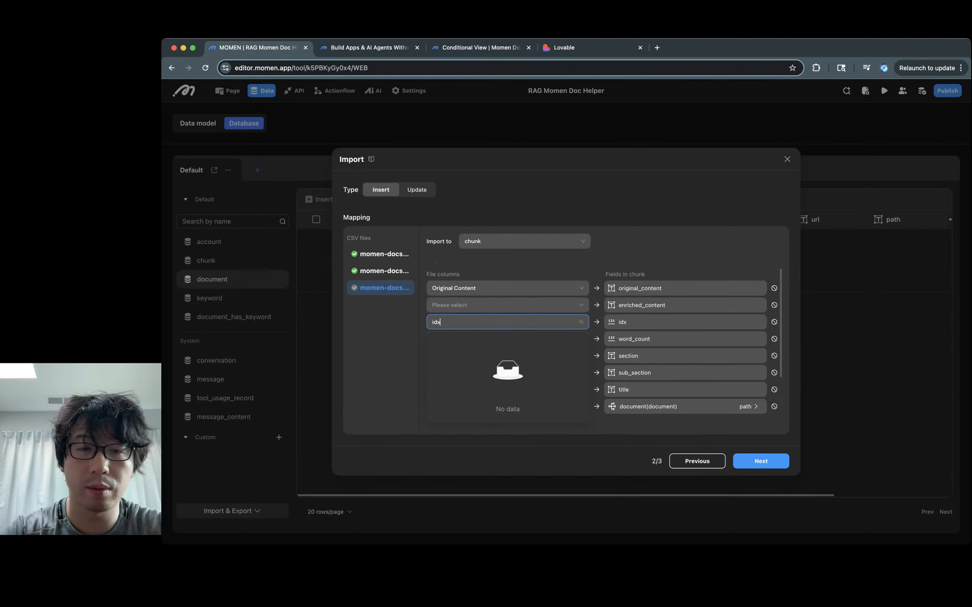
{"action": "key", "text": "BackSpace"}
{"action": "key", "text": "BackSpace"}
{"action": "type", "text": "ndx"}
{"action": "key", "text": "BackSpace"}
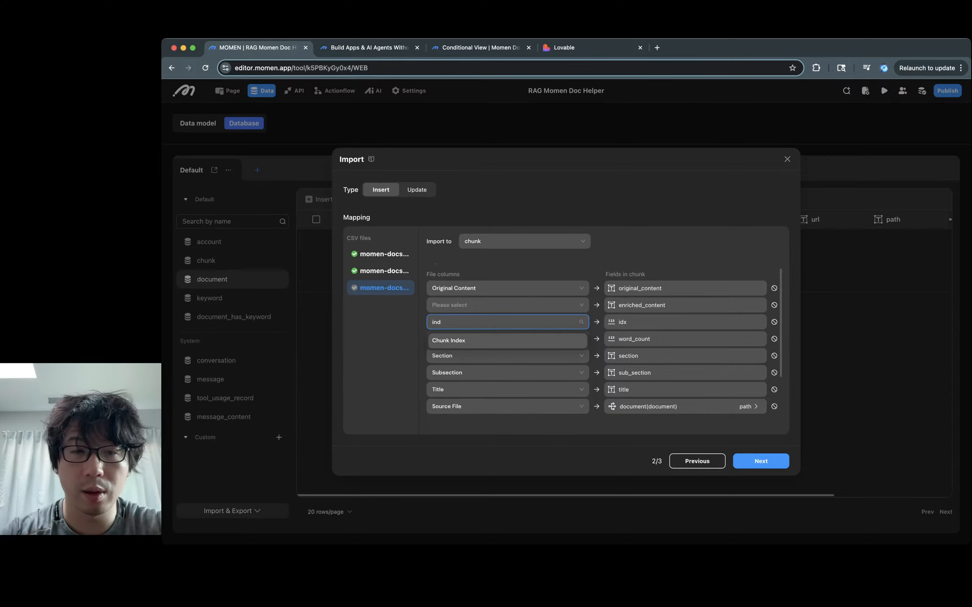
{"action": "key", "text": "Return"}
{"action": "left_click", "coordinate": [507, 305]}
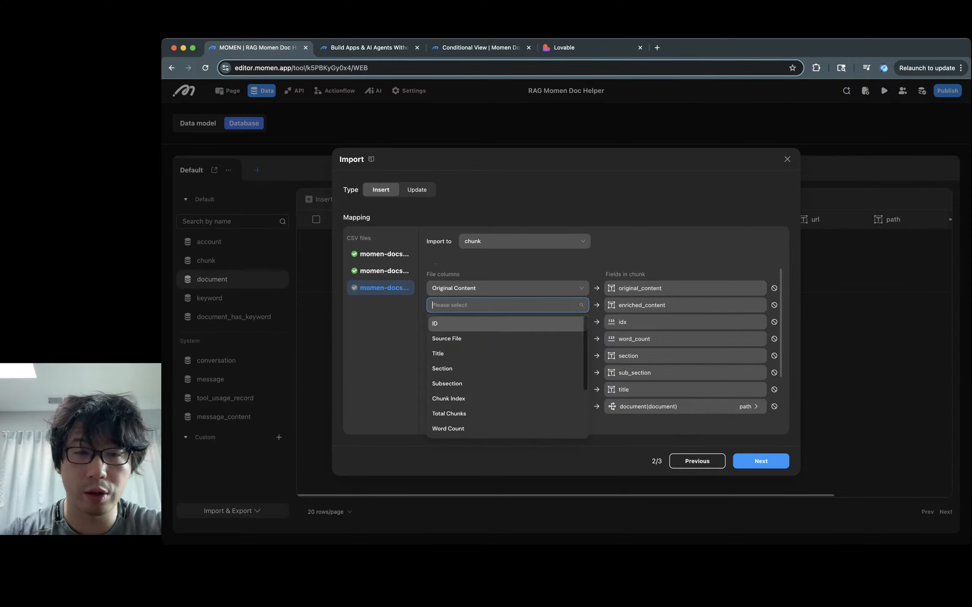
{"action": "type", "text": "en"}
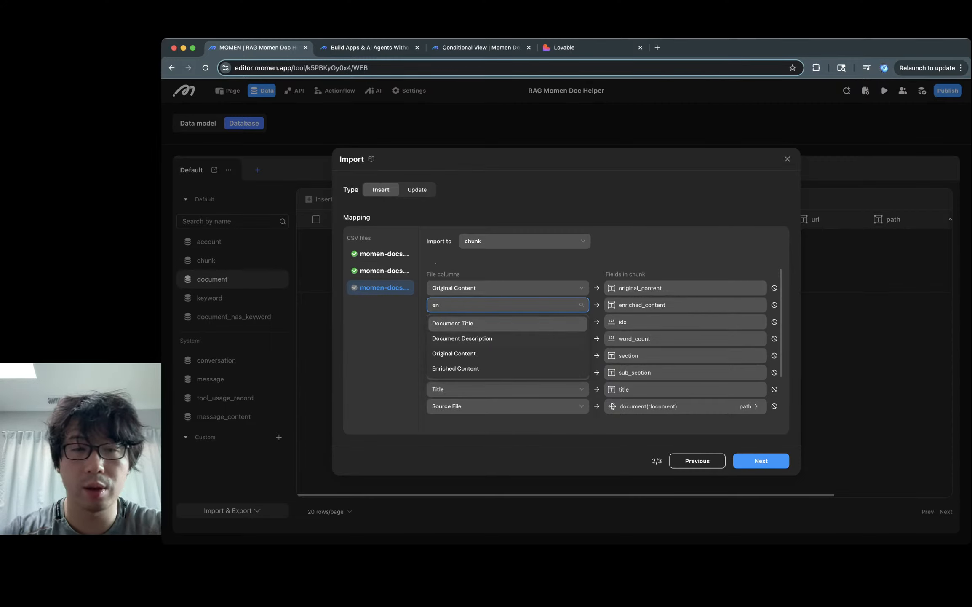
{"action": "left_click", "coordinate": [456, 368]}
Step: Run the CSV import and browse the imported chunk table rows
{"action": "left_click", "coordinate": [762, 461]}
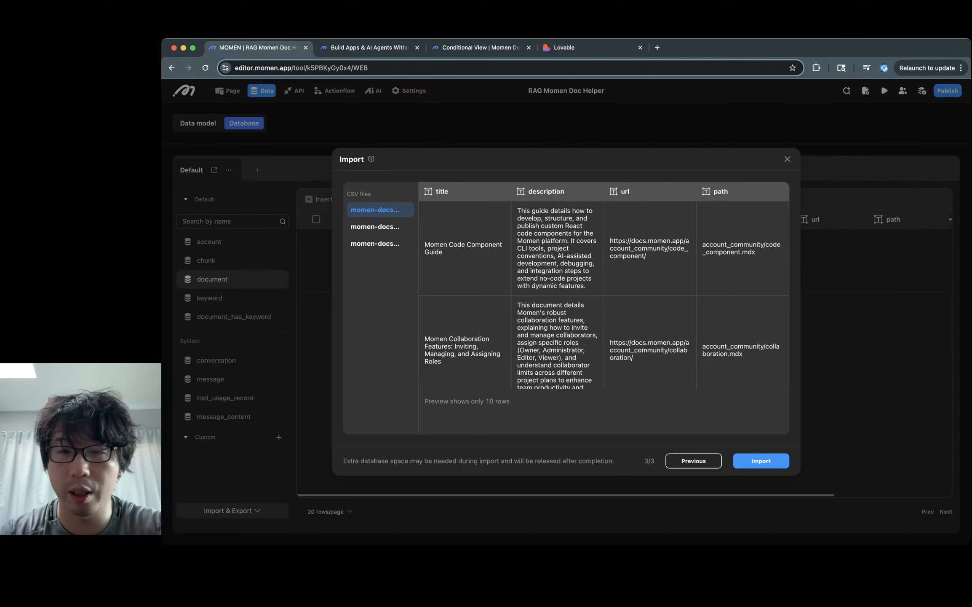
{"action": "left_click", "coordinate": [761, 461]}
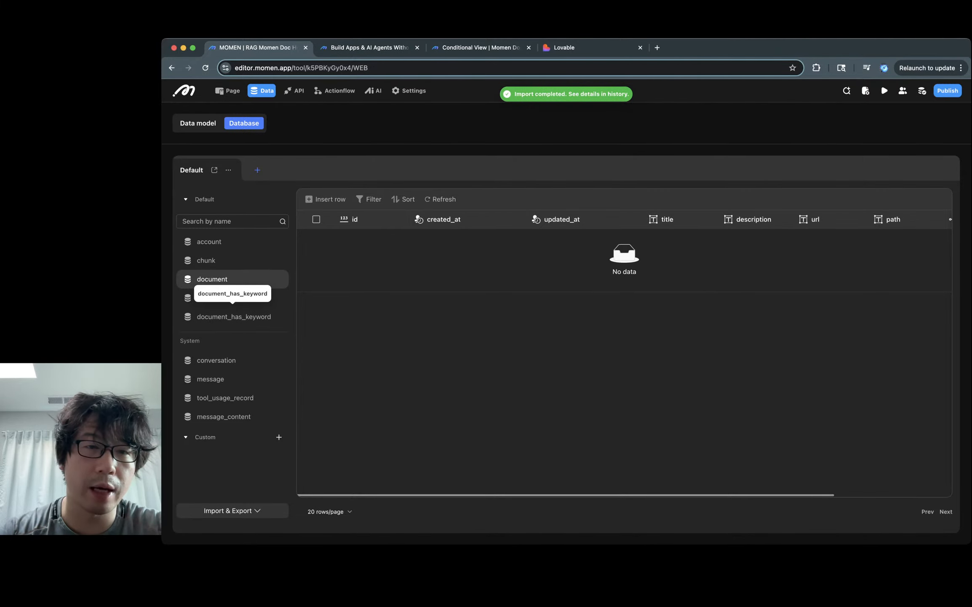
{"action": "left_click", "coordinate": [206, 260]}
{"action": "scroll", "coordinate": [624, 354], "scroll_direction": "right", "scroll_amount": 5}
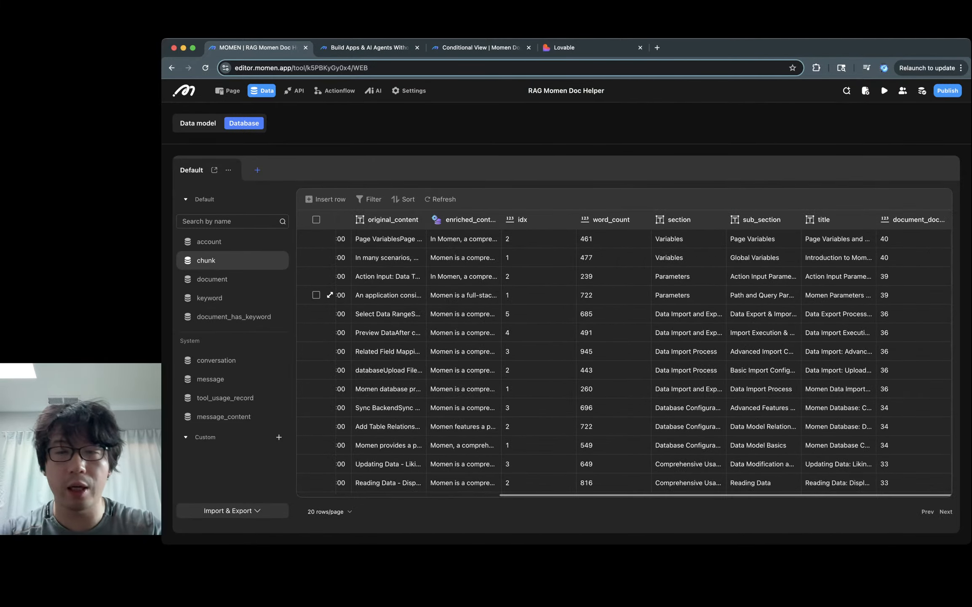
{"action": "scroll", "coordinate": [623, 354], "scroll_direction": "down", "scroll_amount": 3}
{"action": "scroll", "coordinate": [623, 354], "scroll_direction": "left", "scroll_amount": 5}
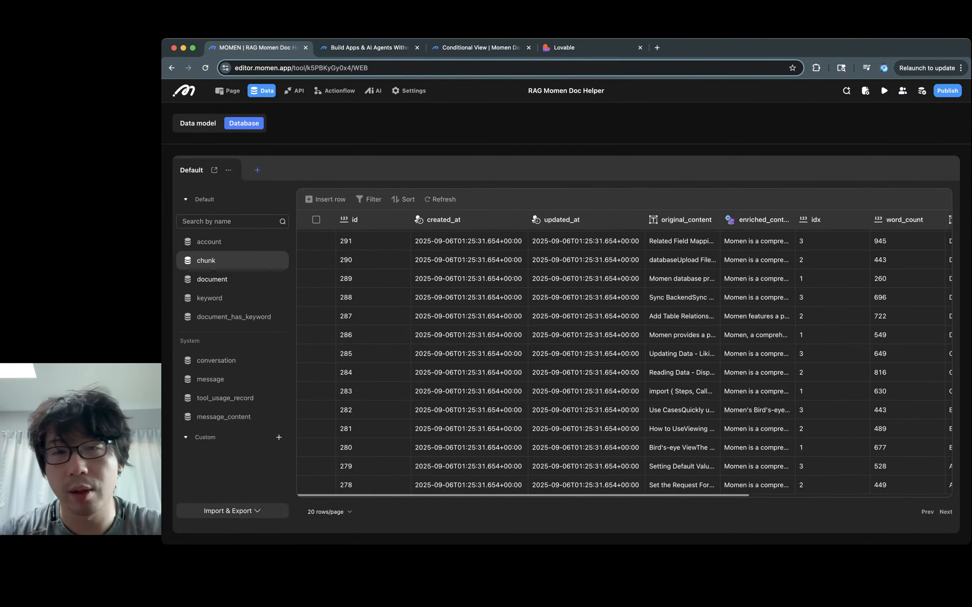
Step: Page through the imported document table rows, then return to the chunk table
{"action": "left_click", "coordinate": [212, 279]}
{"action": "scroll", "coordinate": [624, 294], "scroll_direction": "right", "scroll_amount": 2}
{"action": "scroll", "coordinate": [330, 295], "scroll_direction": "left", "scroll_amount": 2}
{"action": "scroll", "coordinate": [330, 294], "scroll_direction": "down", "scroll_amount": 3}
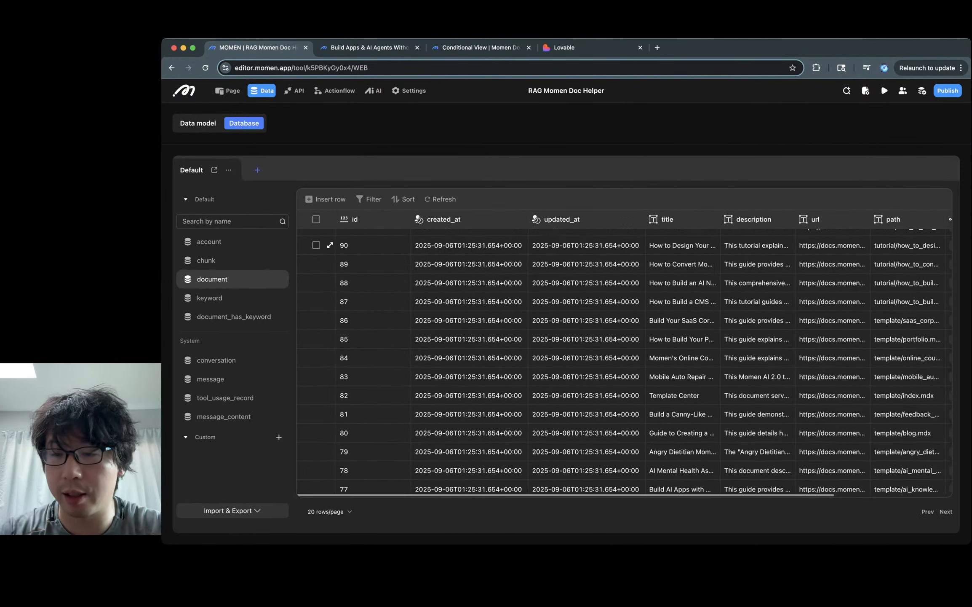
{"action": "left_click", "coordinate": [946, 511]}
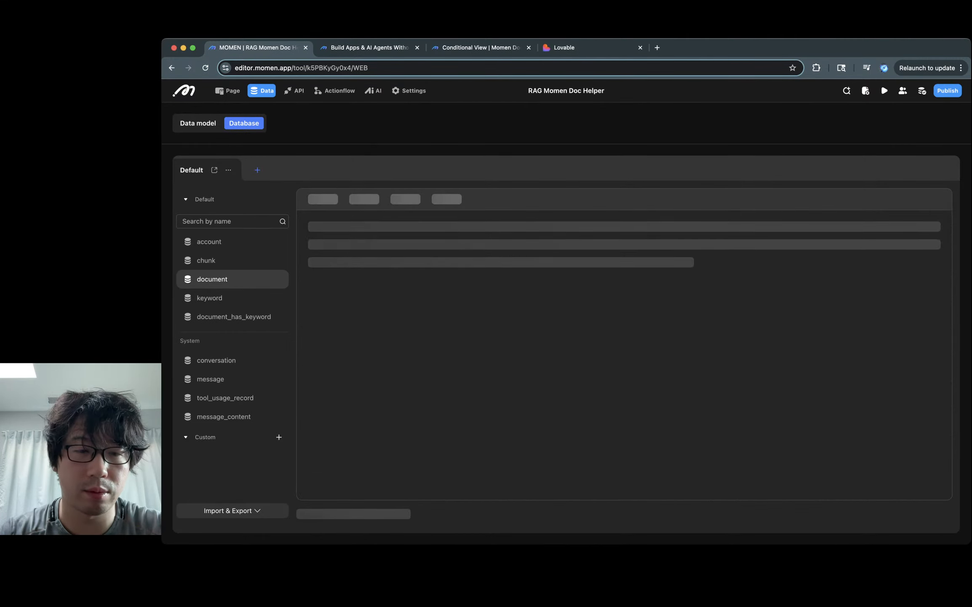
{"action": "left_click", "coordinate": [945, 512]}
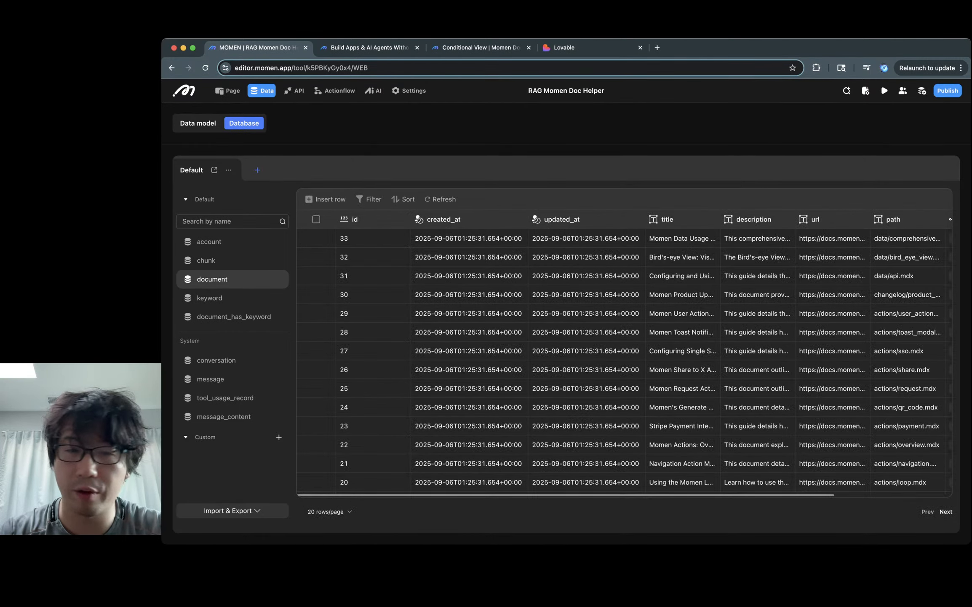
{"action": "left_click", "coordinate": [945, 511]}
{"action": "left_click", "coordinate": [927, 511]}
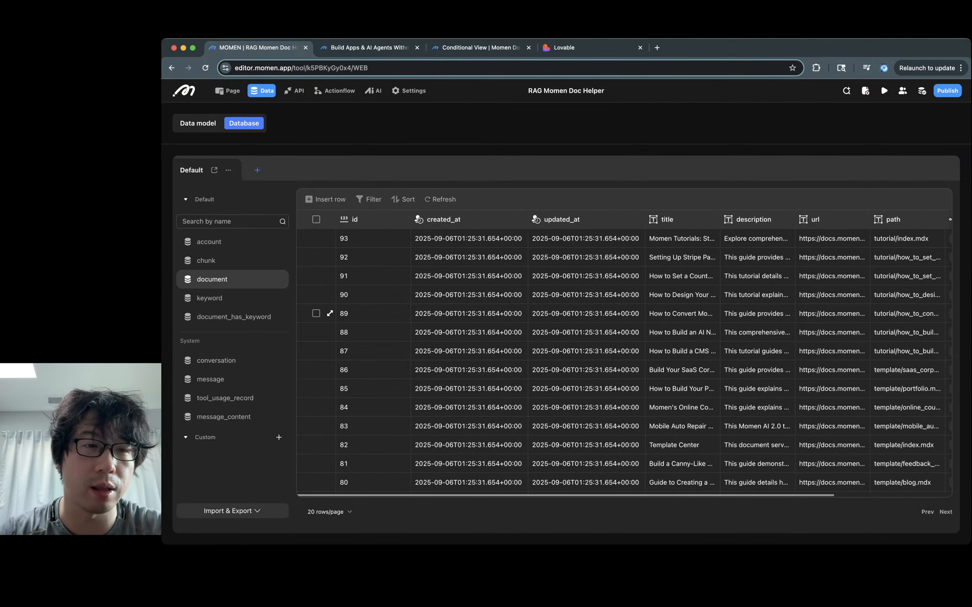
{"action": "left_click", "coordinate": [207, 260]}
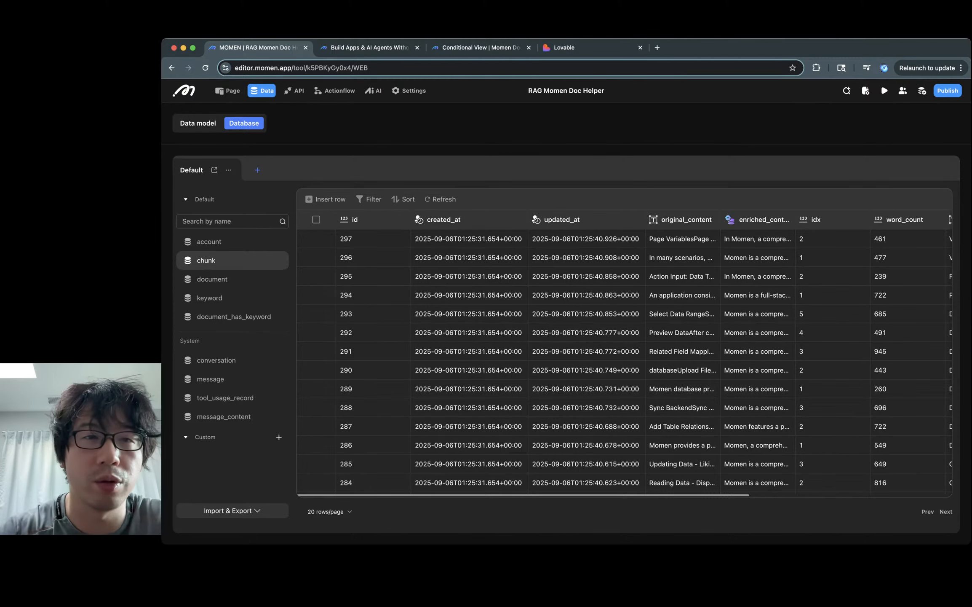
Step: Open the momen assistant agent and enter the debug query 'How do I build a product website?'
{"action": "left_click", "coordinate": [373, 90]}
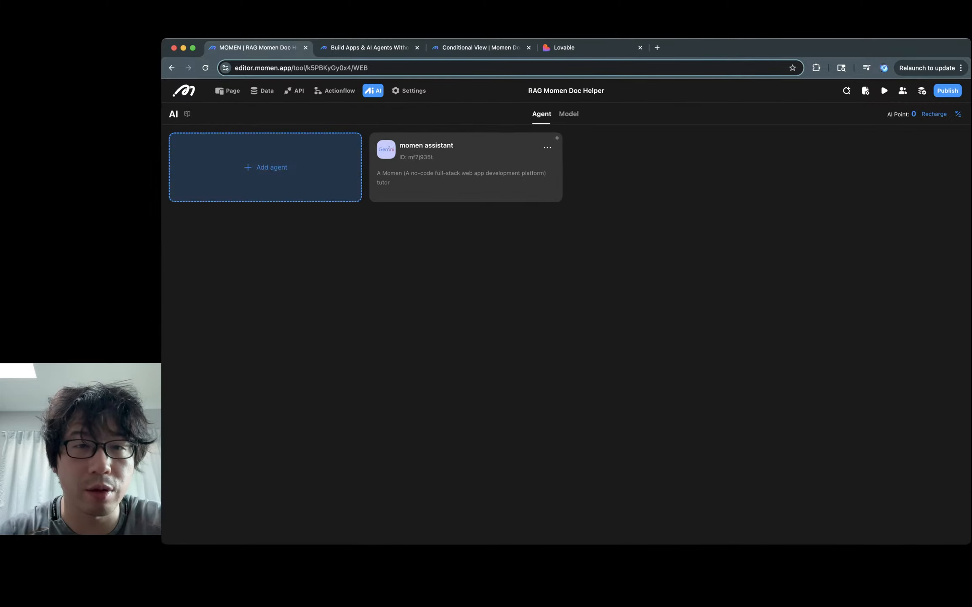
{"action": "left_click", "coordinate": [466, 167]}
{"action": "scroll", "coordinate": [363, 328], "scroll_direction": "down", "scroll_amount": 3}
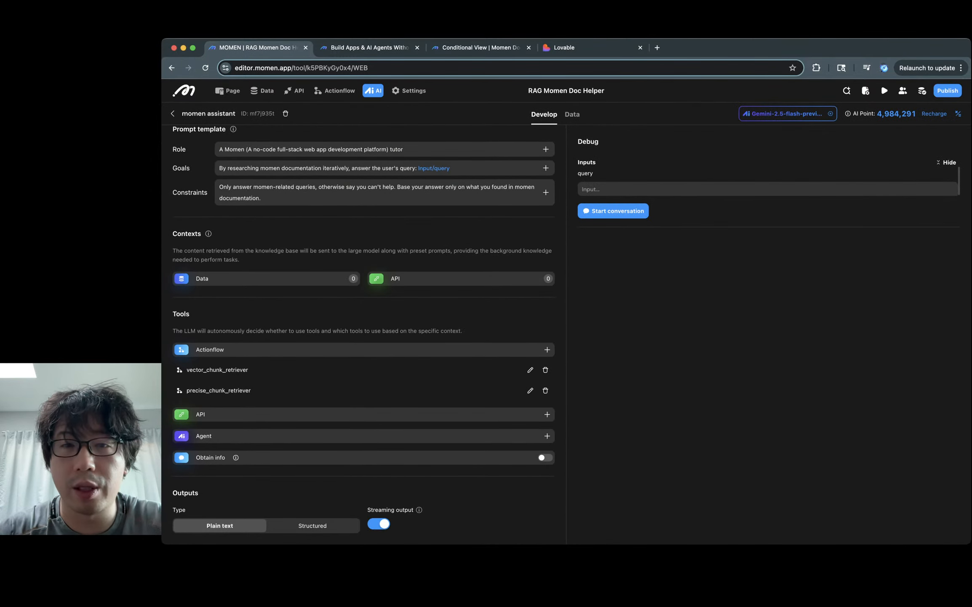
{"action": "left_click", "coordinate": [582, 190]}
{"action": "type", "text": "how"}
{"action": "key", "text": "BackSpace"}
{"action": "key", "text": "BackSpace"}
{"action": "key", "text": "BackSpace"}
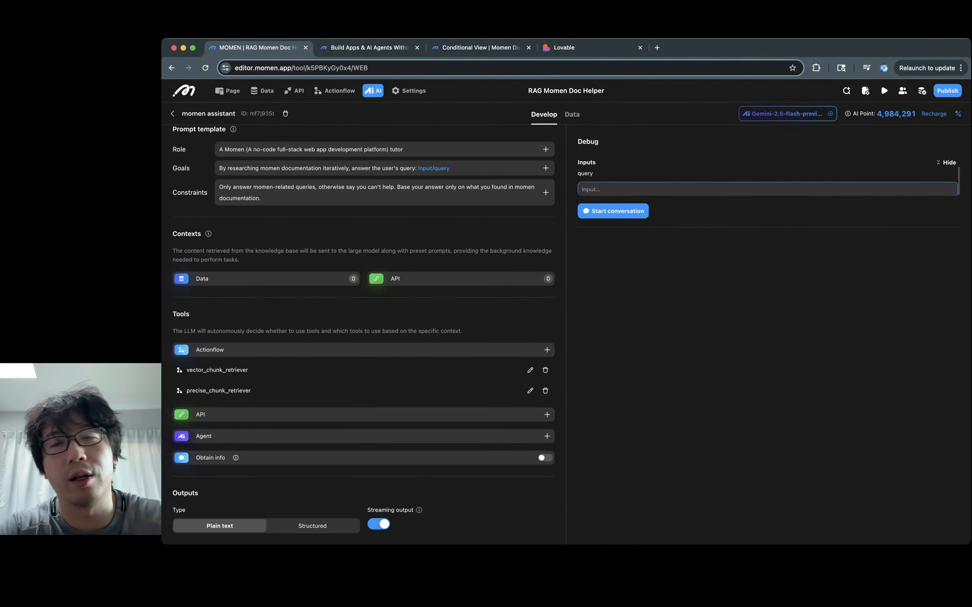
{"action": "type", "text": "How"}
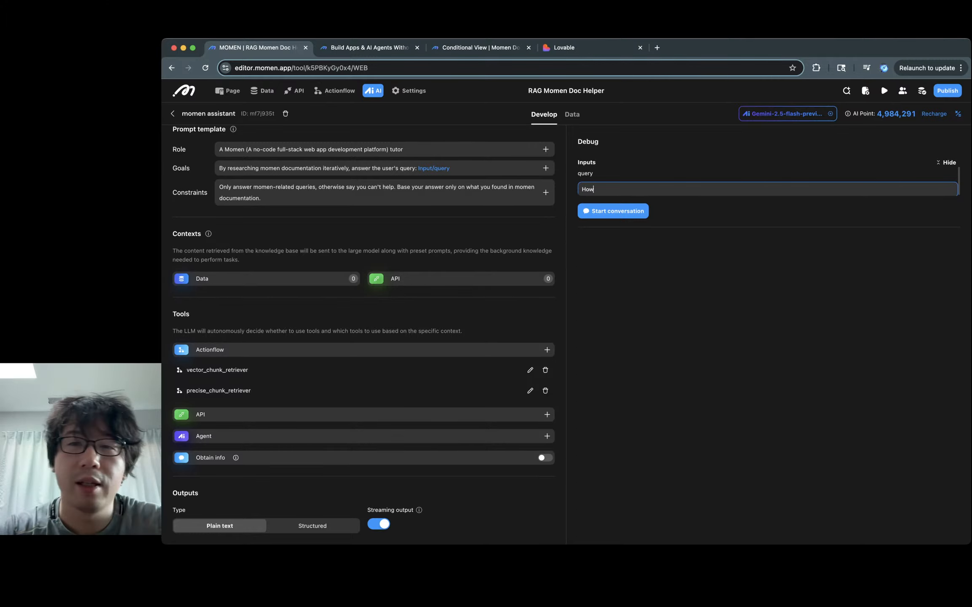
{"action": "type", "text": " do I"}
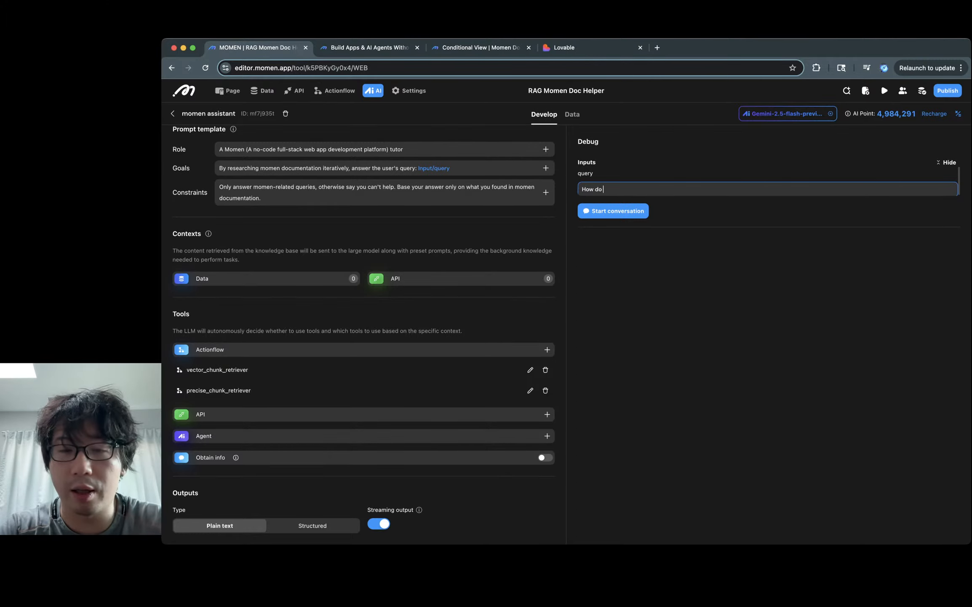
{"action": "type", "text": " build a"}
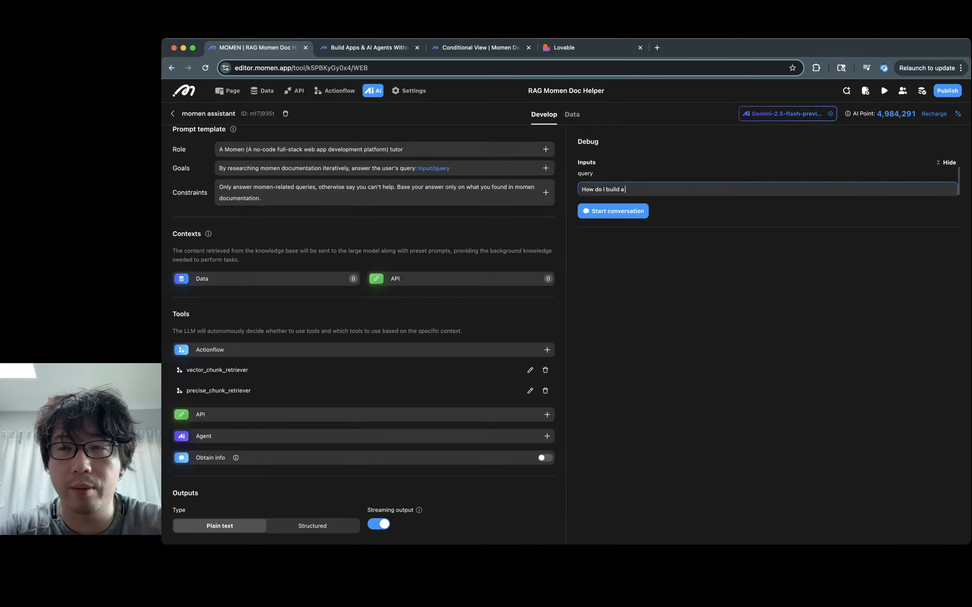
{"action": "type", "text": " product website"}
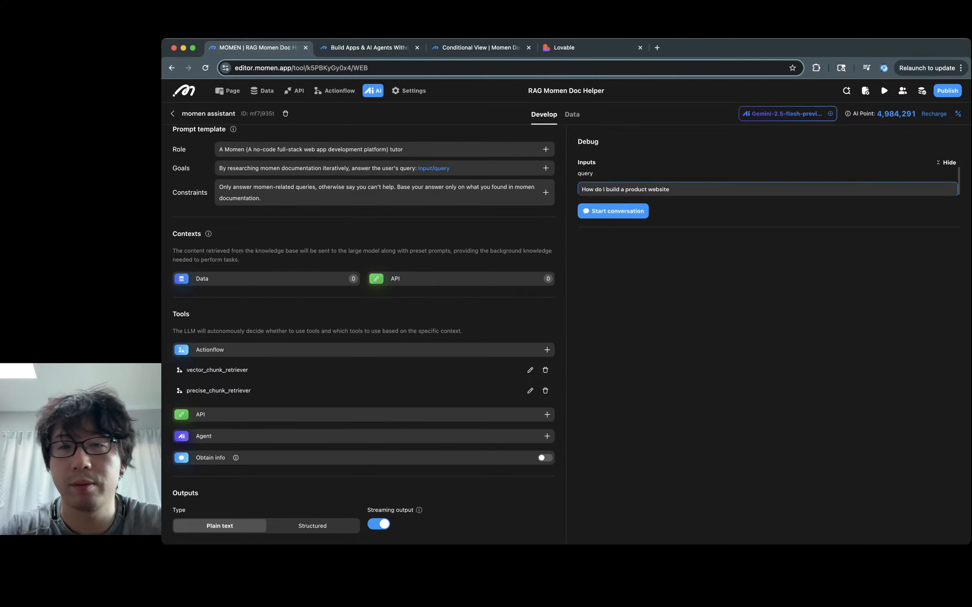
{"action": "type", "text": "?"}
Step: Send the debug query and inspect the search query vector_chunk_retriever received in the Debug panel
{"action": "key", "text": "Return"}
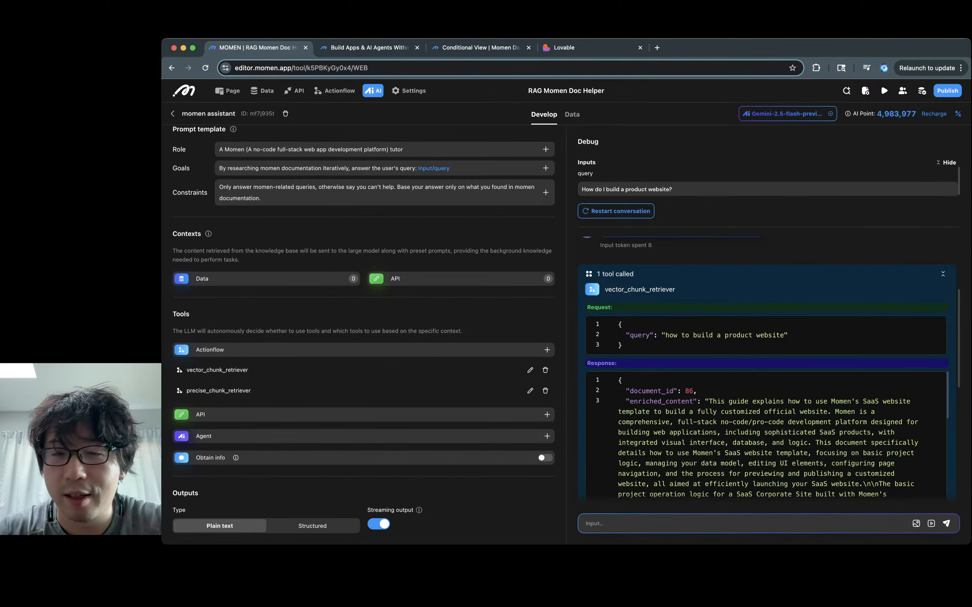
{"action": "triple_click", "coordinate": [703, 335]}
{"action": "left_click", "coordinate": [661, 335]}
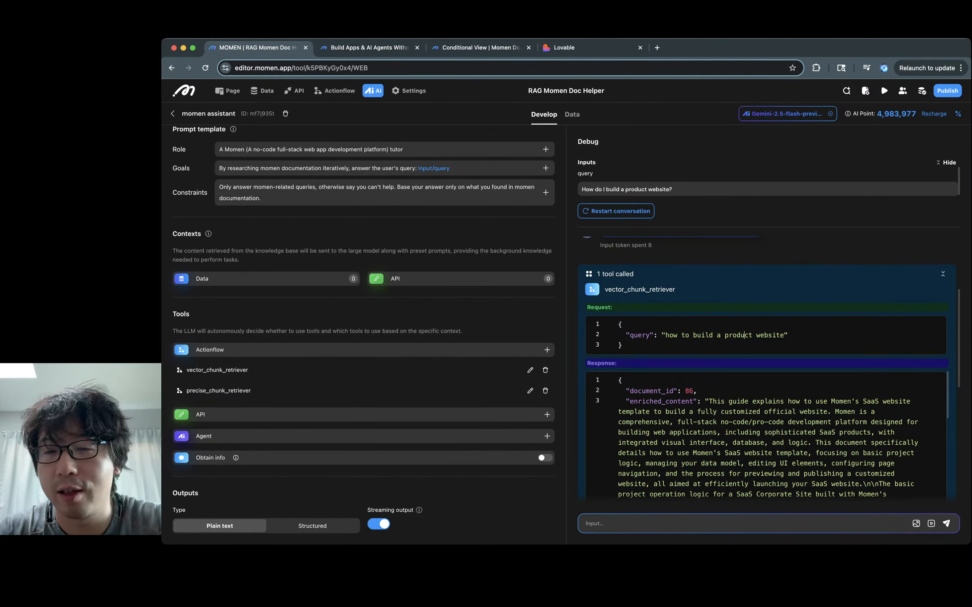
{"action": "left_click_drag", "start_coordinate": [661, 335], "coordinate": [787, 335]}
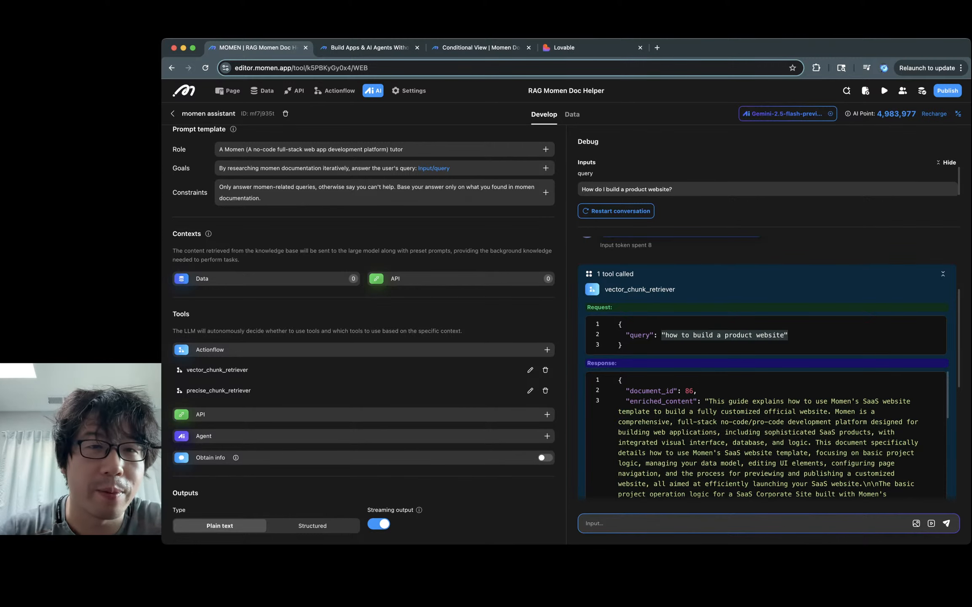
{"action": "left_click", "coordinate": [450, 168]}
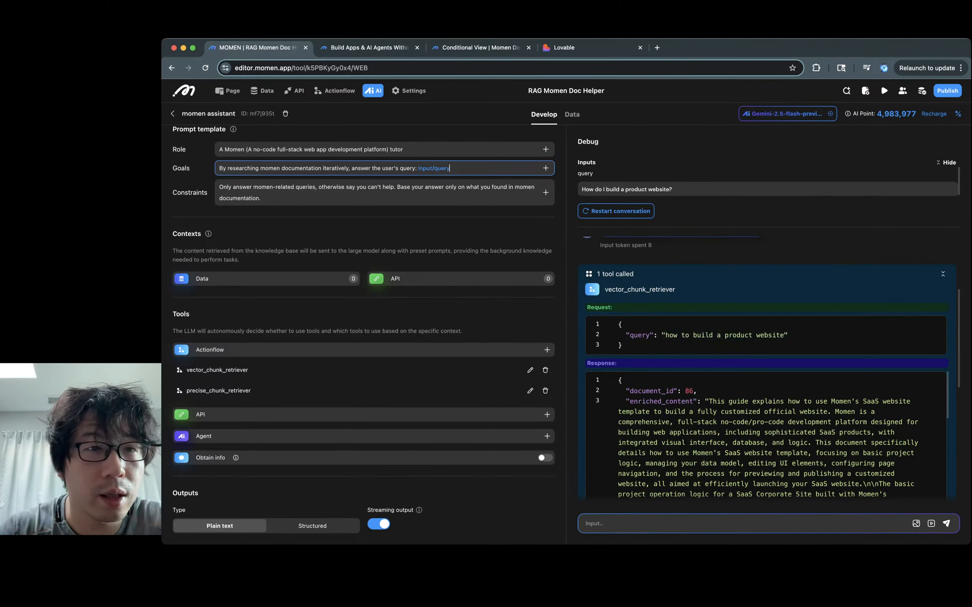
Step: Start a new Goals line: 'When researching, logically break down the user's query into queries more…'
{"action": "type", "text": "."}
{"action": "key", "text": "Return"}
{"action": "type", "text": "When "}
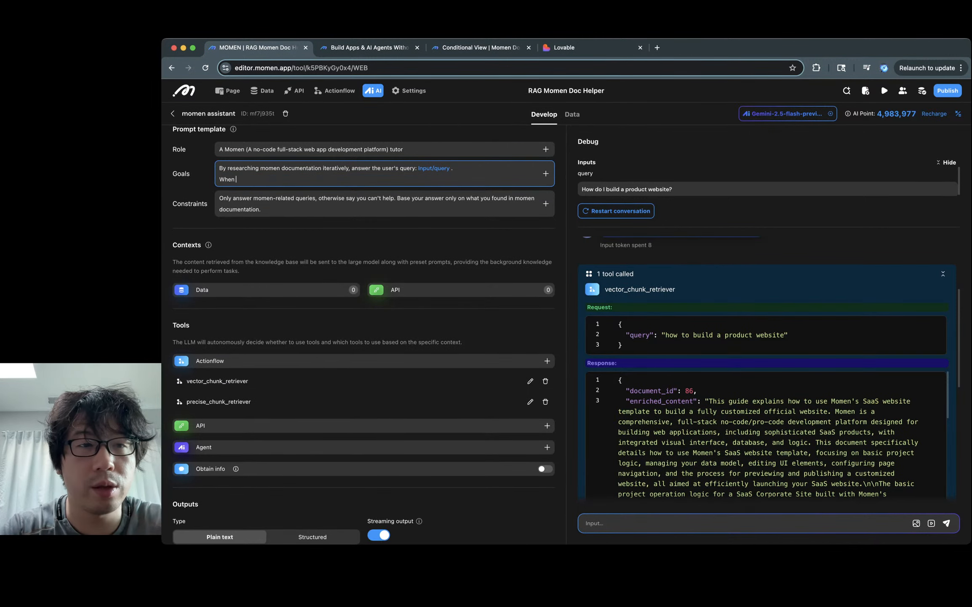
{"action": "type", "text": "researching "}
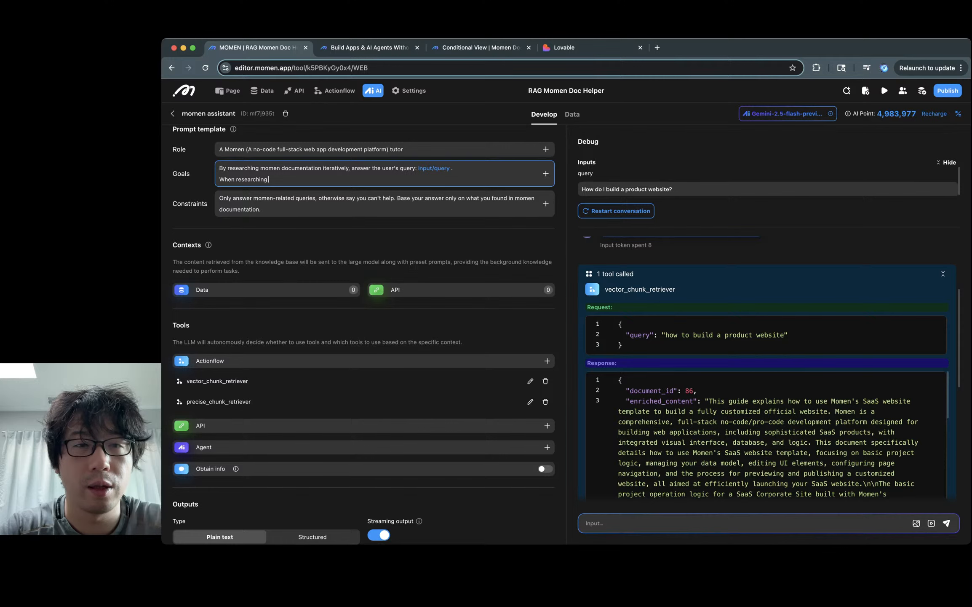
{"action": "type", "text": ", break down"}
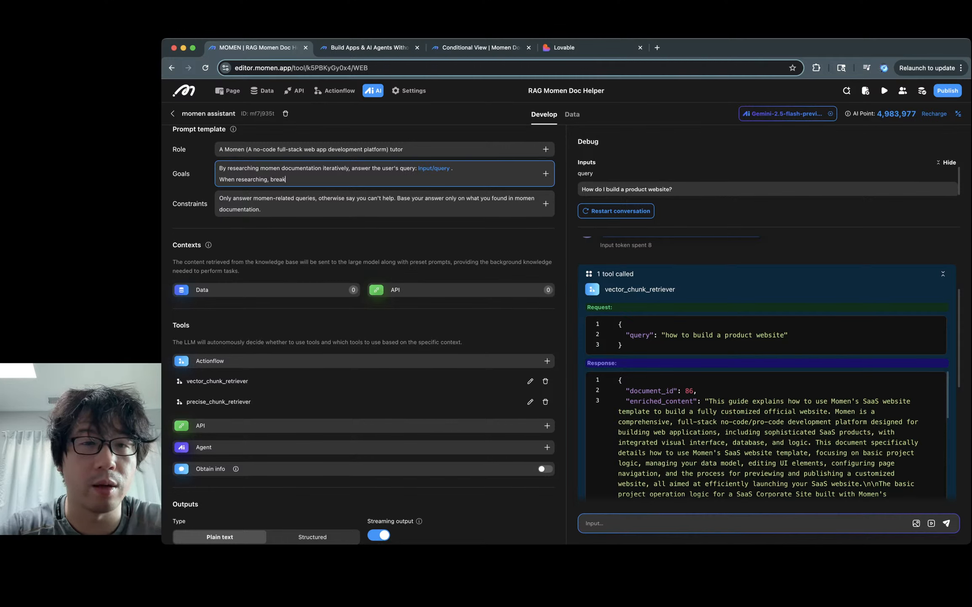
{"action": "key", "text": "alt+BackSpace"}
{"action": "key", "text": "alt+BackSpace"}
{"action": "type", "text": "logic"}
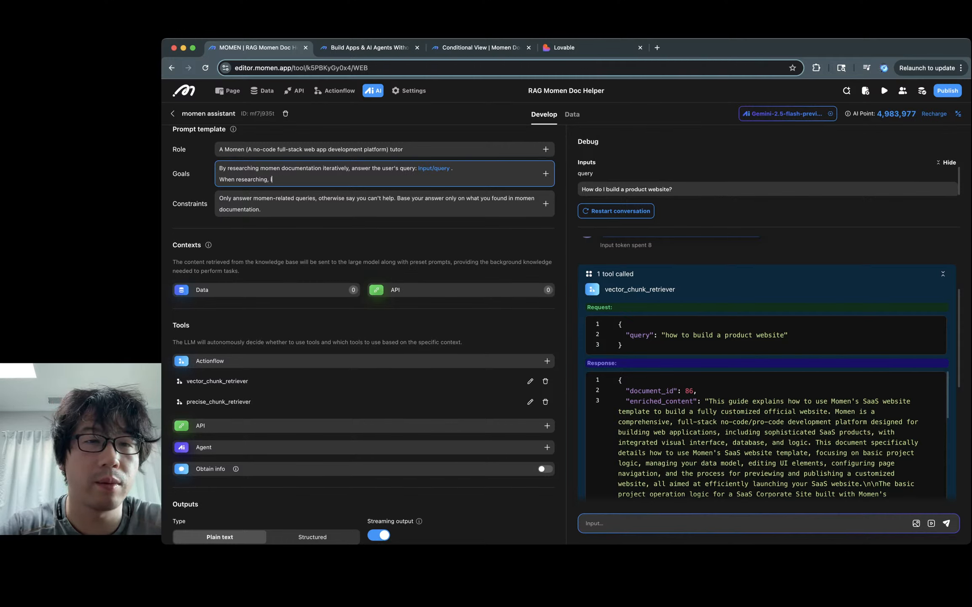
{"action": "type", "text": "ally bre"}
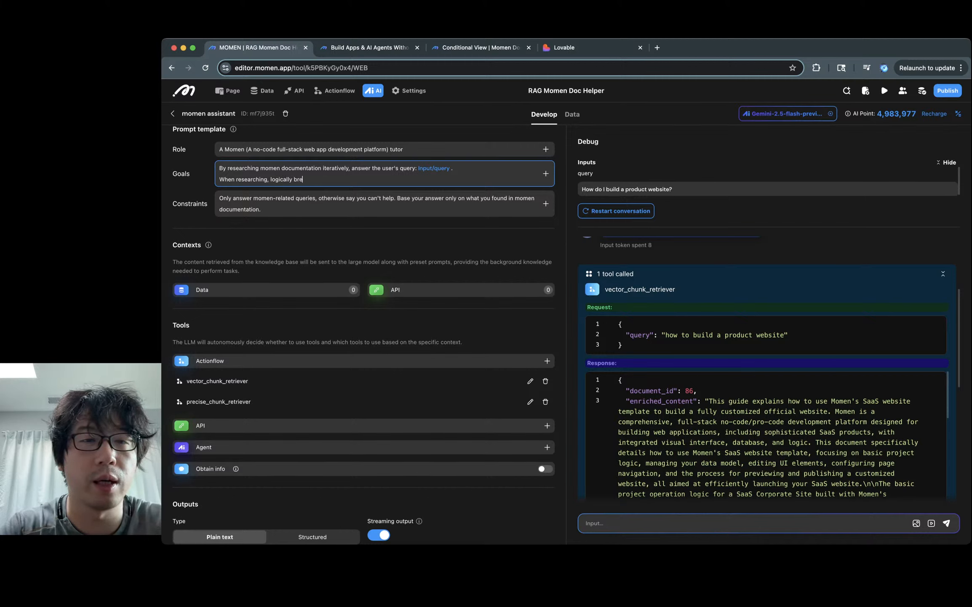
{"action": "type", "text": "ak down the user"}
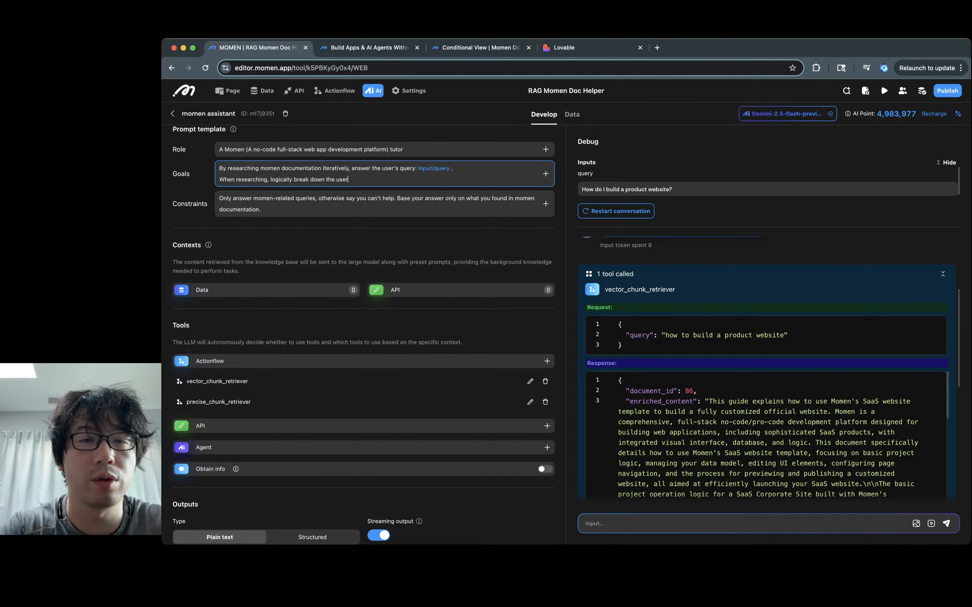
{"action": "type", "text": "'s query into"}
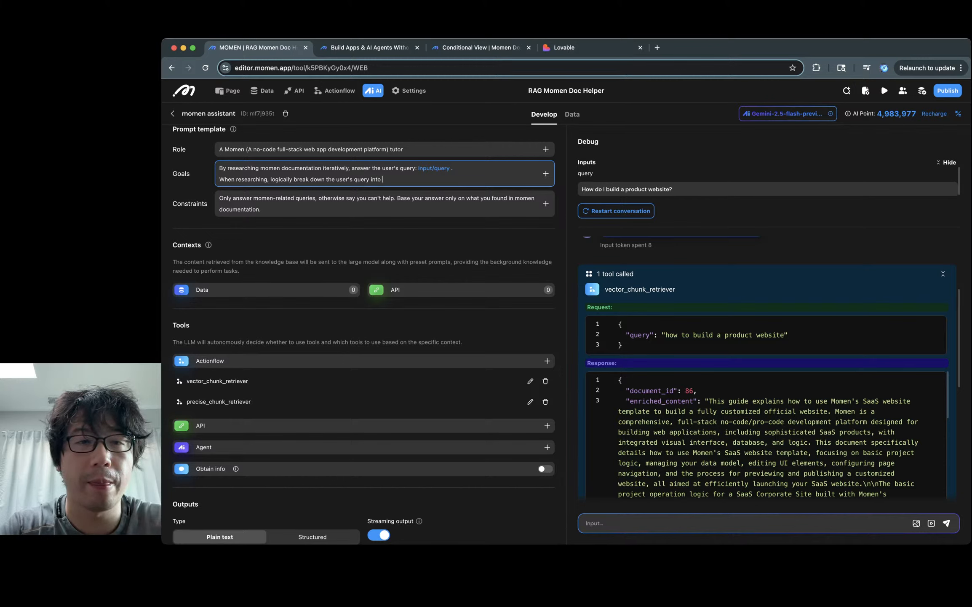
{"action": "type", "text": " que"}
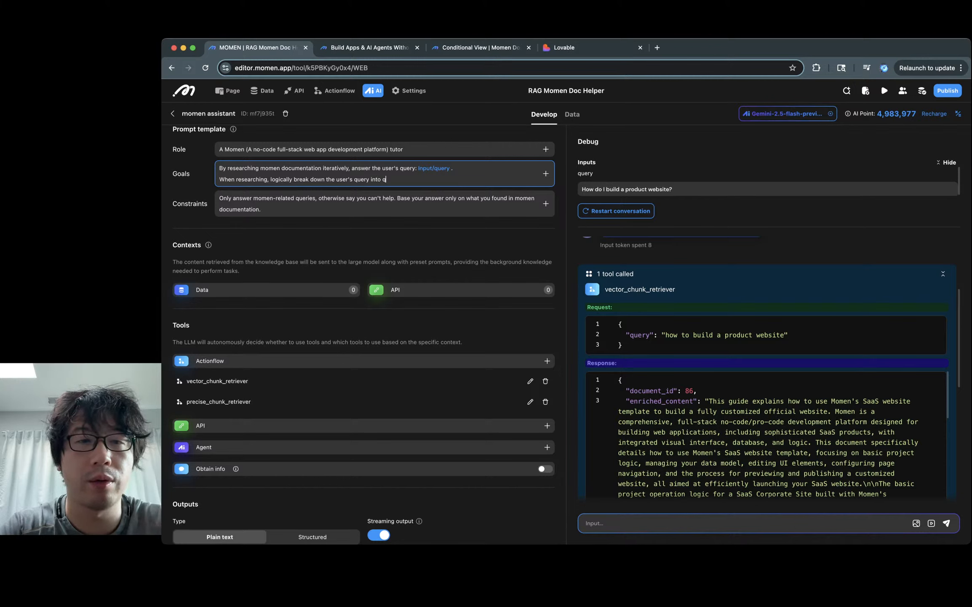
{"action": "type", "text": "ries more "}
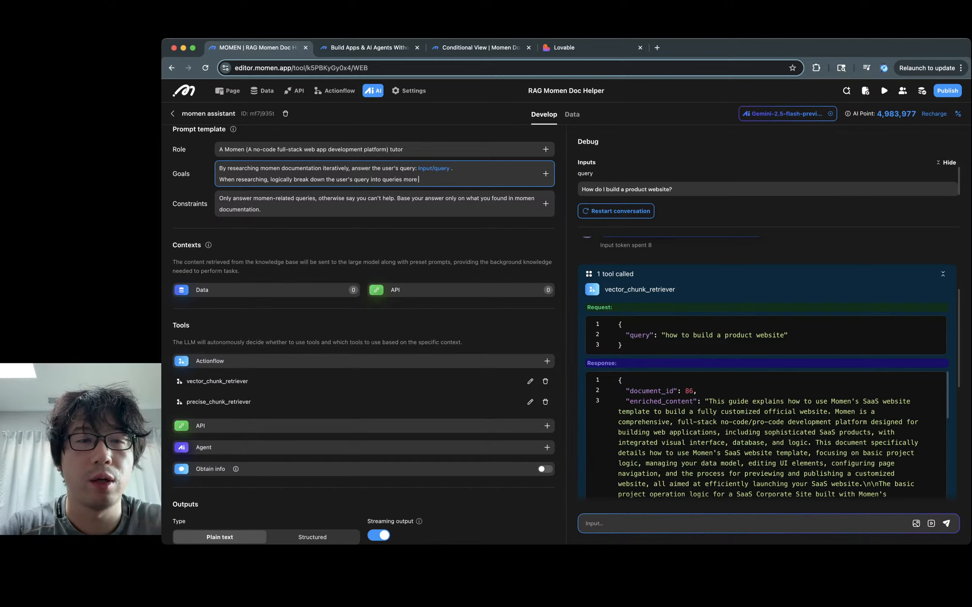
{"action": "type", "text": "ame"}
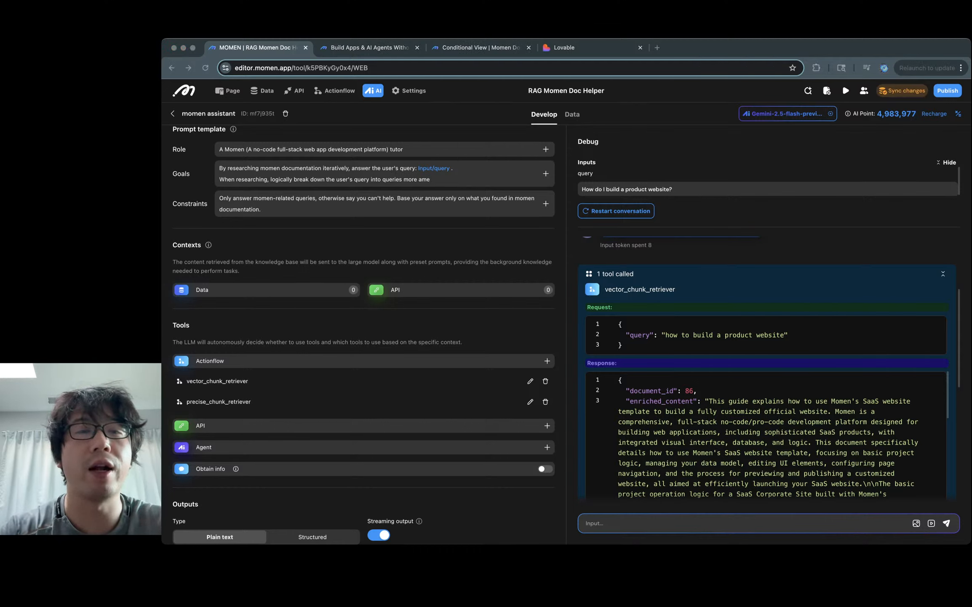
Step: Finish the line so it asks for multiple queries more friendly to vector similarity search
{"action": "triple_click", "coordinate": [425, 179]}
{"action": "key", "text": "super+x"}
{"action": "left_click", "coordinate": [262, 209]}
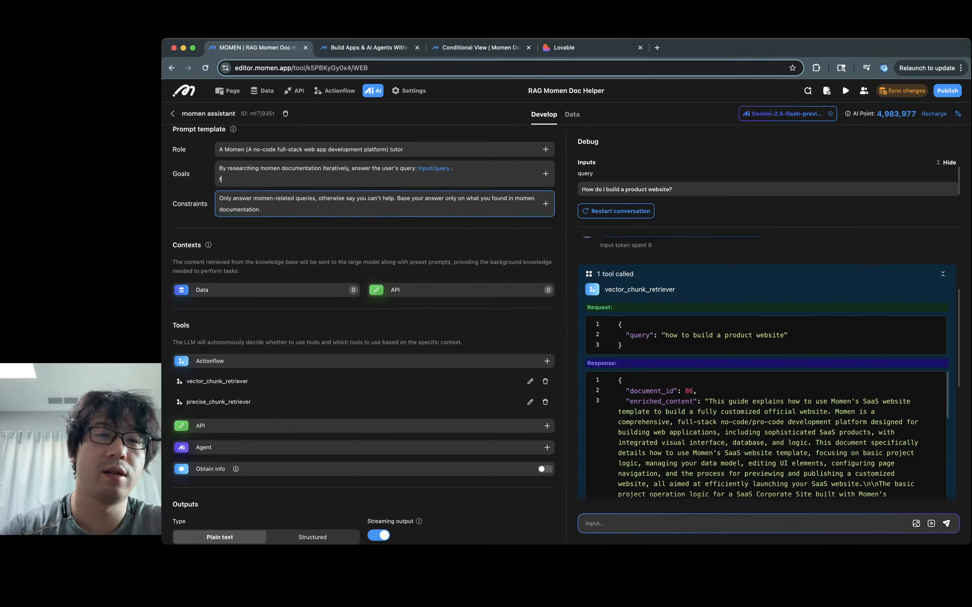
{"action": "key", "text": "super+z"}
{"action": "left_click", "coordinate": [430, 179]}
{"action": "key", "text": "BackSpace"}
{"action": "key", "text": "BackSpace"}
{"action": "key", "text": "BackSpace"}
{"action": "type", "text": "f"}
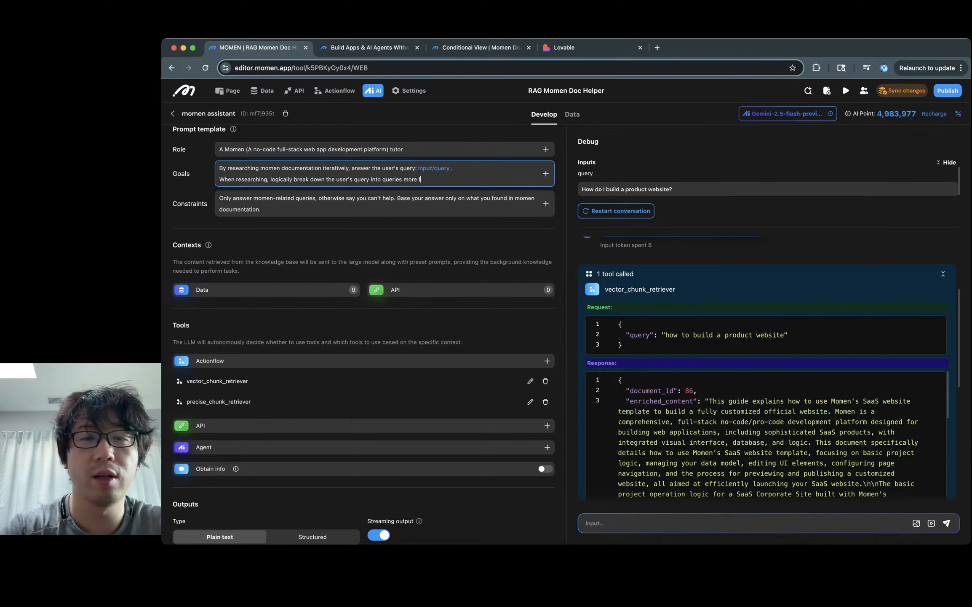
{"action": "type", "text": "riendly to"}
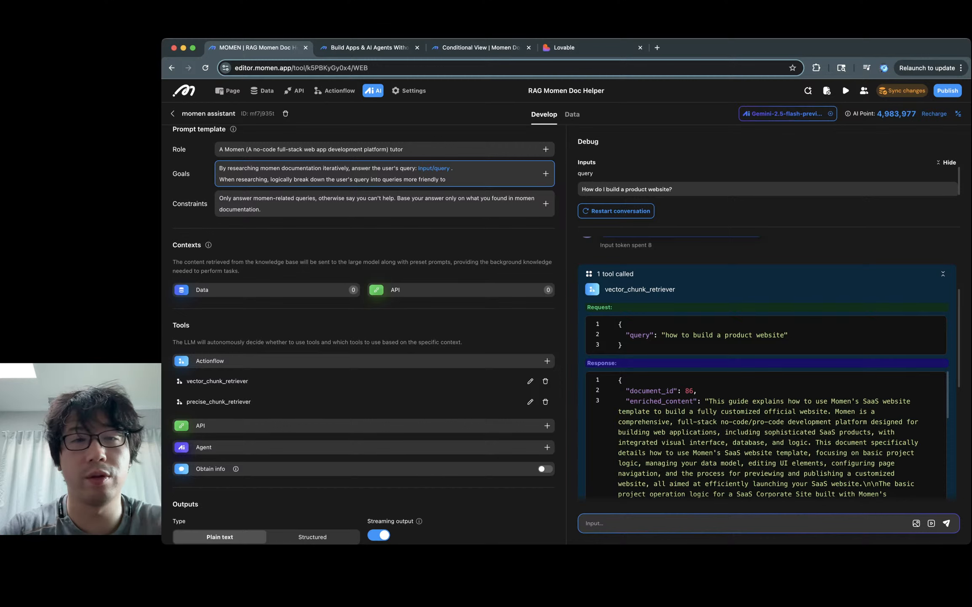
{"action": "type", "text": " vector embed"}
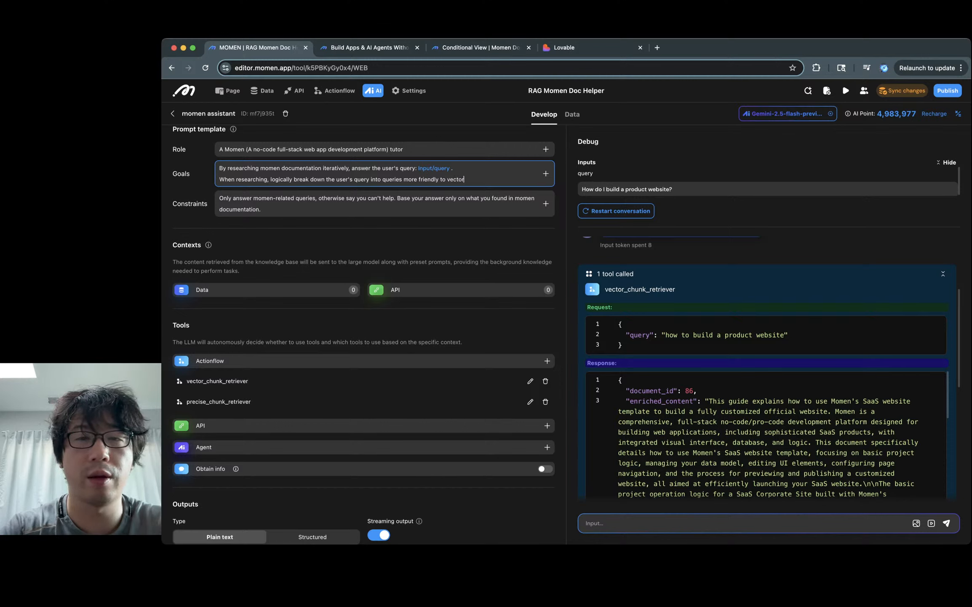
{"action": "key", "text": "BackSpace"}
{"action": "key", "text": "BackSpace"}
{"action": "key", "text": "BackSpace"}
{"action": "key", "text": "BackSpace"}
{"action": "key", "text": "BackSpace"}
{"action": "type", "text": "s"}
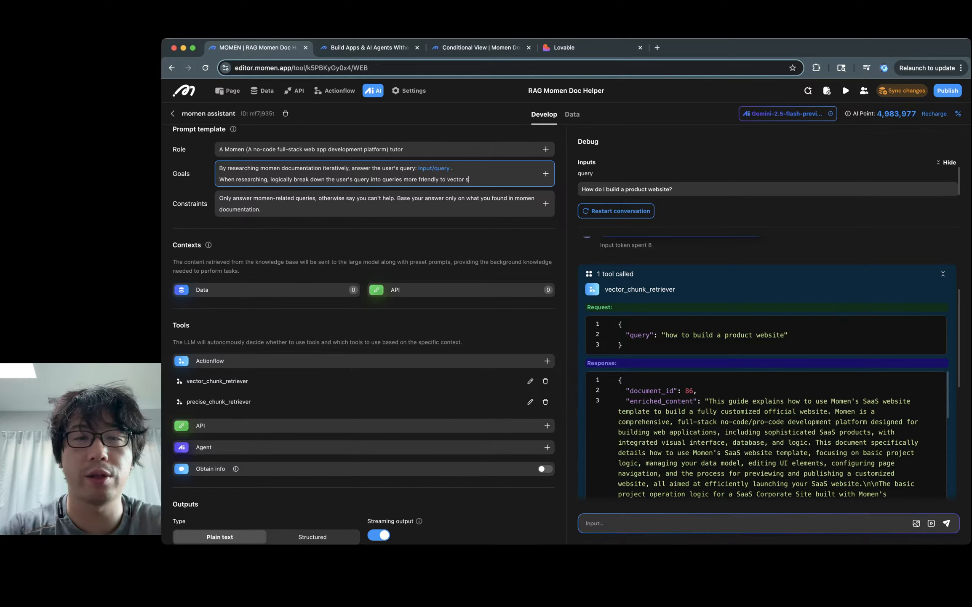
{"action": "type", "text": "imilarity search."}
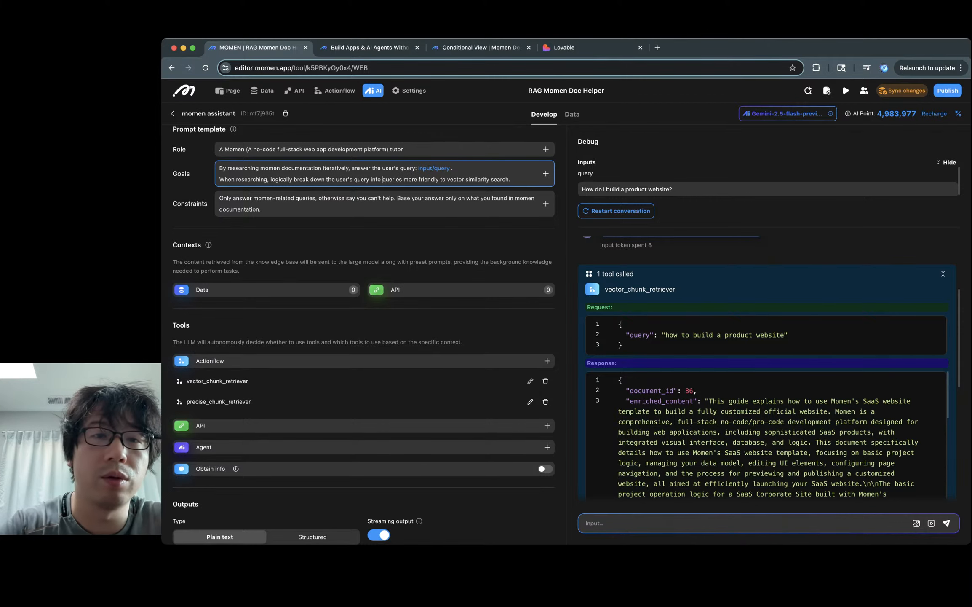
{"action": "type", "text": "multiple"}
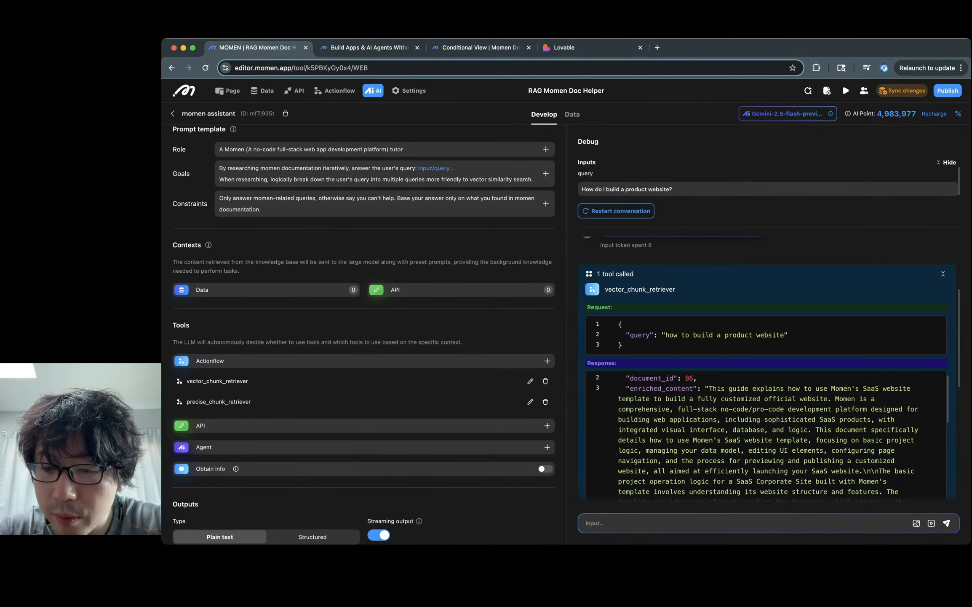
{"action": "scroll", "coordinate": [766, 435], "scroll_direction": "up", "scroll_amount": 1}
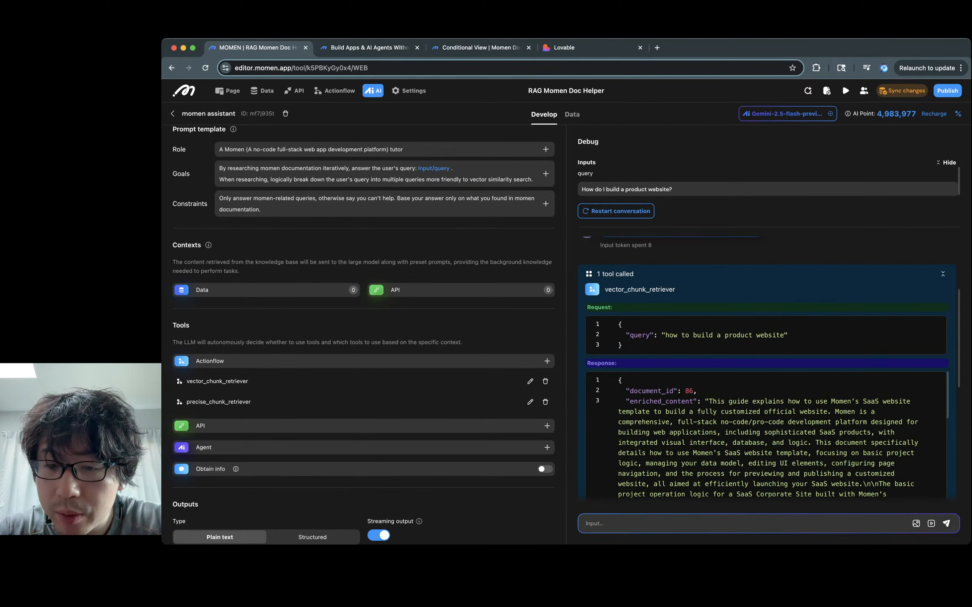
{"action": "scroll", "coordinate": [766, 435], "scroll_direction": "down", "scroll_amount": 10}
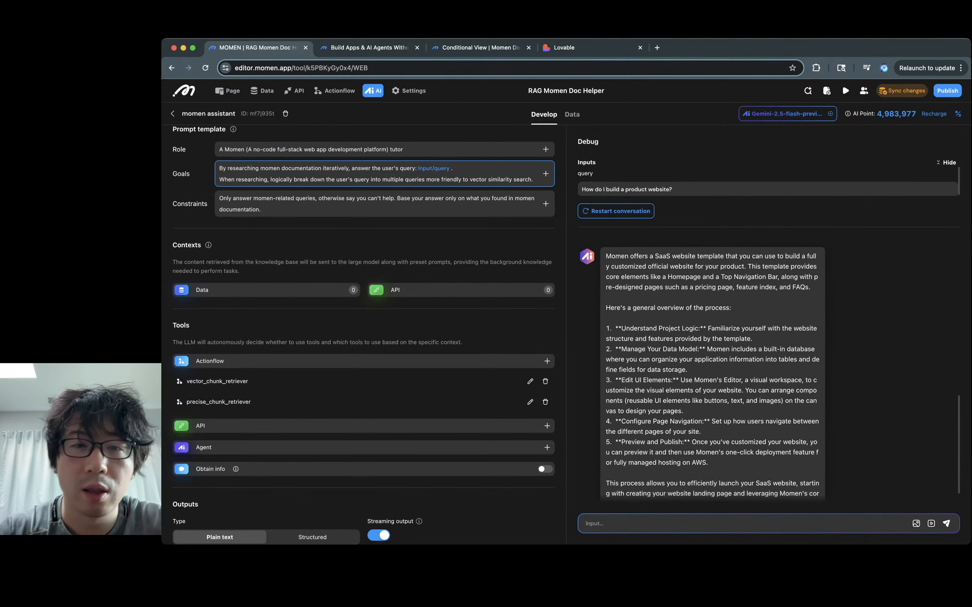
Step: Add 'You can also explore the entirety of each document if a single chunk does not sufficiently answer the question.'
{"action": "type", "text": "You can "}
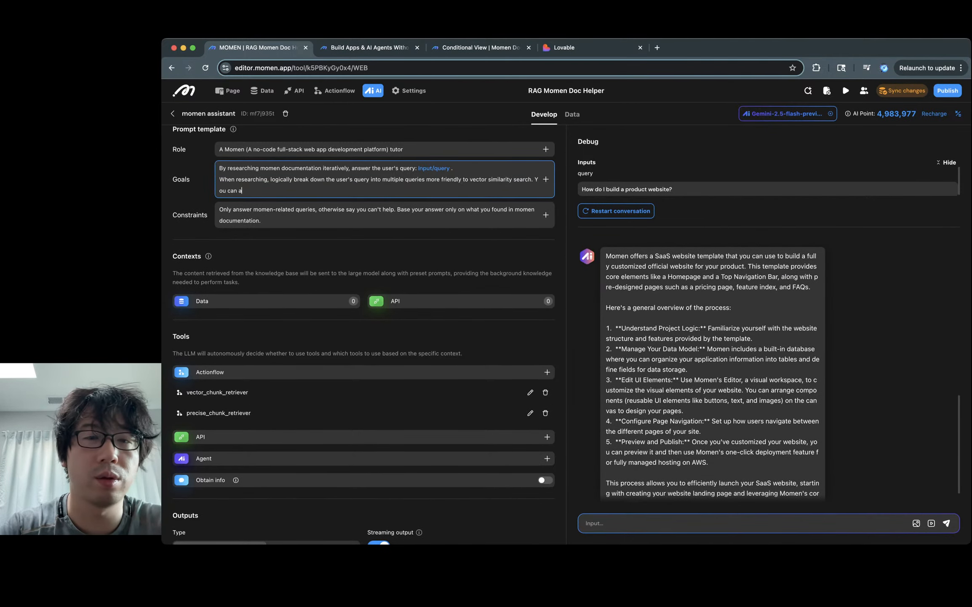
{"action": "type", "text": "also e"}
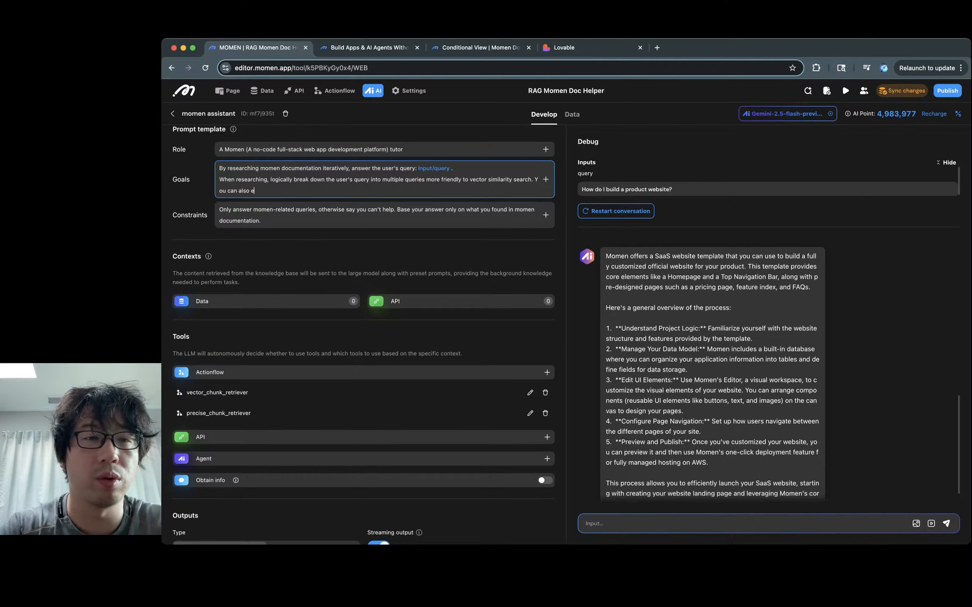
{"action": "type", "text": "xplore the"}
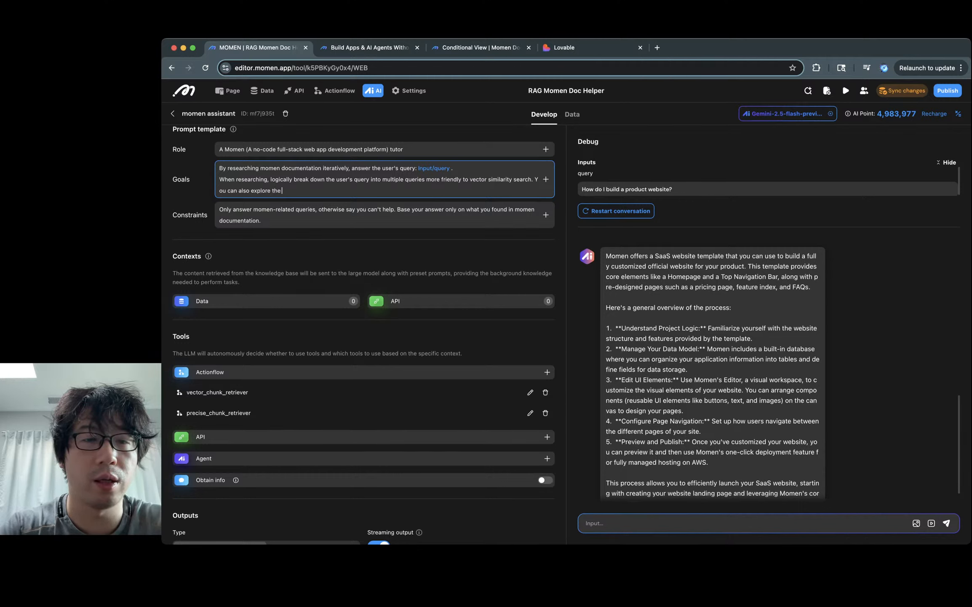
{"action": "type", "text": " entire"}
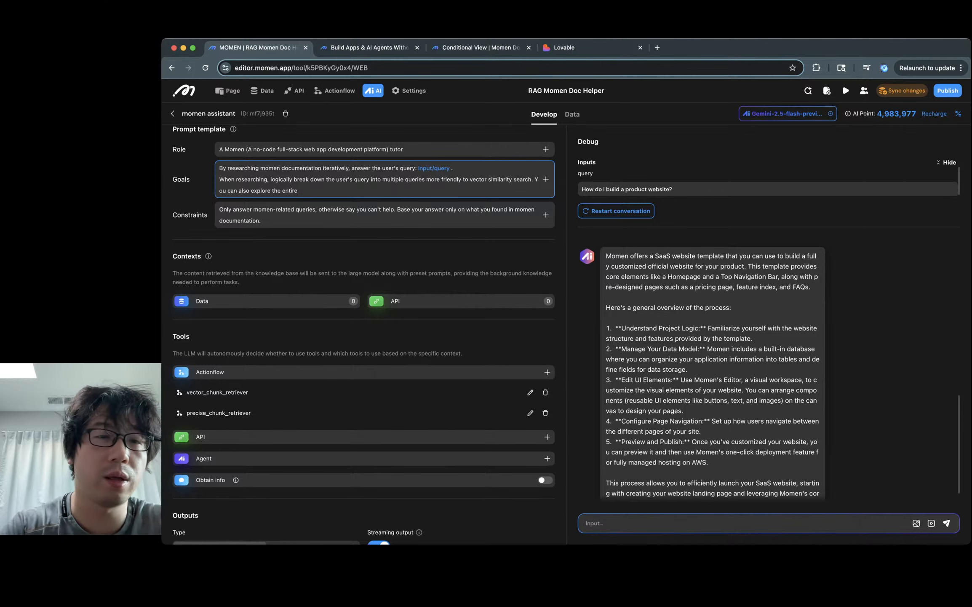
{"action": "type", "text": "ty of each "}
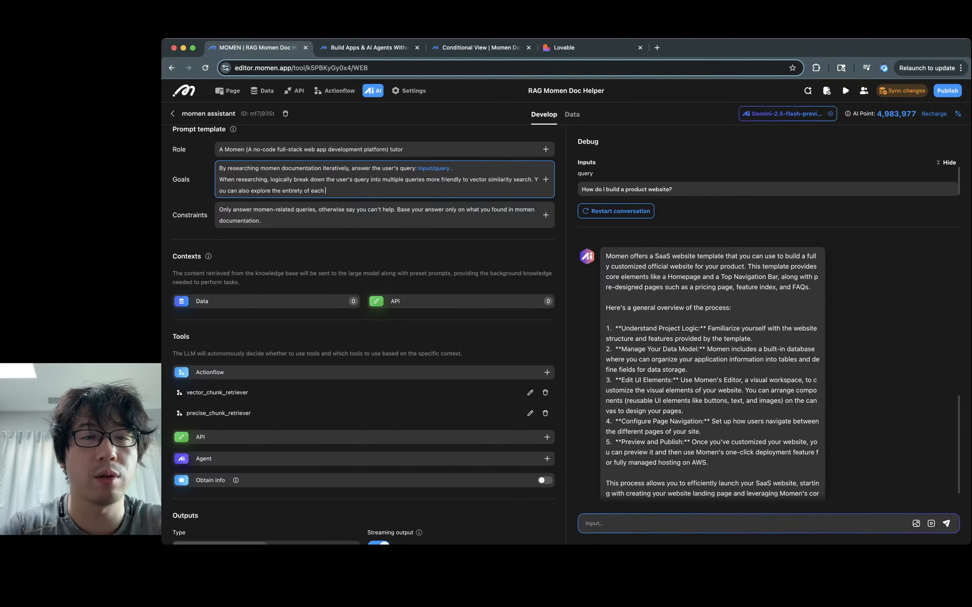
{"action": "type", "text": "document based "}
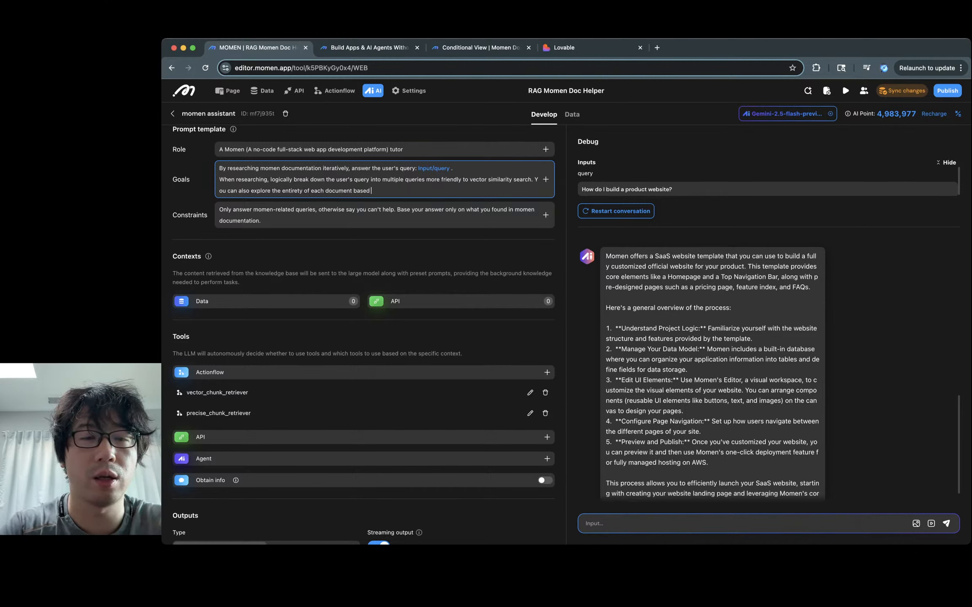
{"action": "type", "text": "on"}
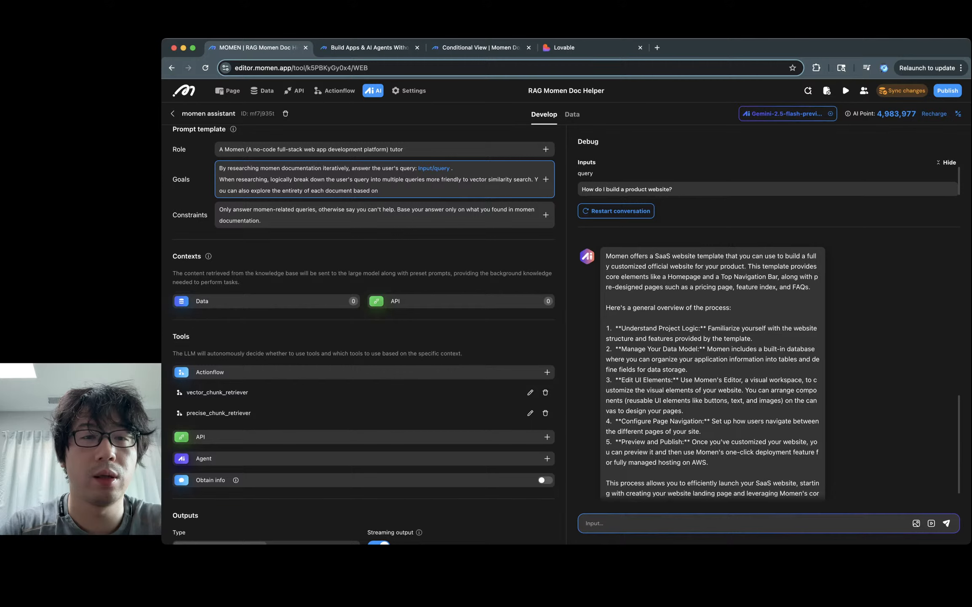
{"action": "key", "text": "BackSpace"}
{"action": "key", "text": "BackSpace"}
{"action": "key", "text": "BackSpace"}
{"action": "key", "text": "BackSpace"}
{"action": "key", "text": "BackSpace"}
{"action": "key", "text": "BackSpace"}
{"action": "key", "text": "BackSpace"}
{"action": "key", "text": "BackSpace"}
{"action": "type", "text": "if"}
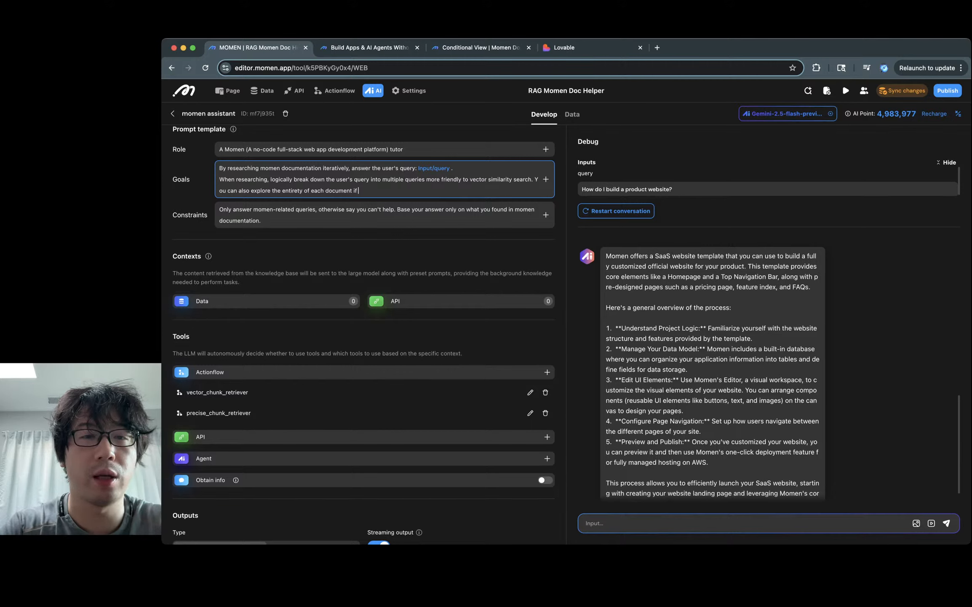
{"action": "type", "text": " a single chunk is not"}
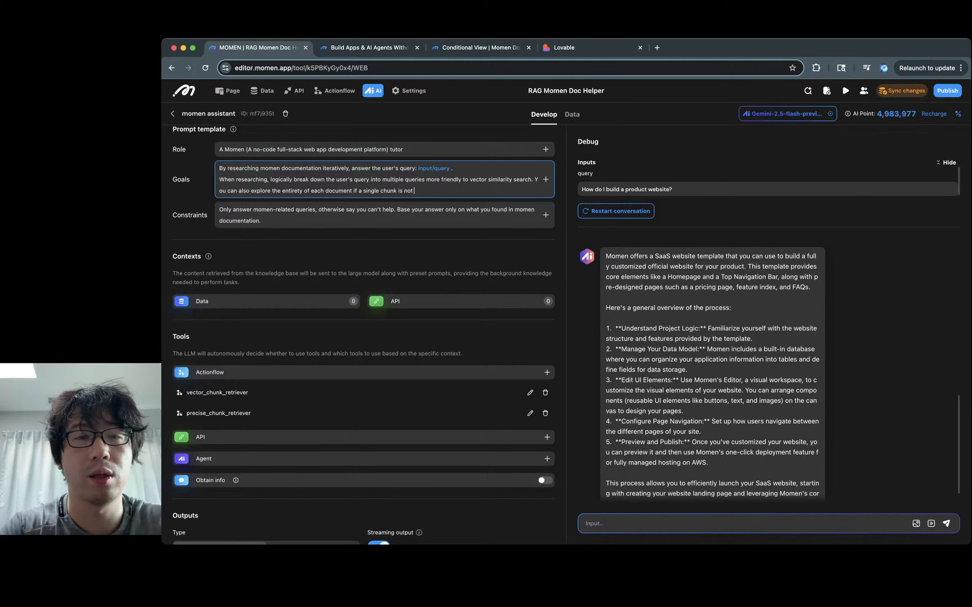
{"action": "key", "text": "BackSpace"}
{"action": "key", "text": "BackSpace"}
{"action": "key", "text": "BackSpace"}
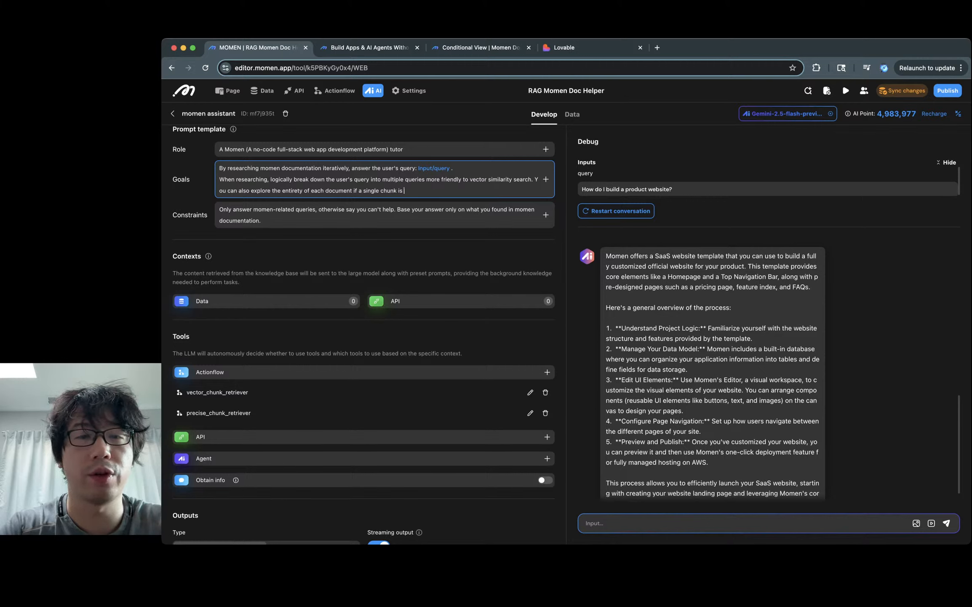
{"action": "key", "text": "BackSpace"}
{"action": "key", "text": "BackSpace"}
{"action": "type", "text": "doesn't"}
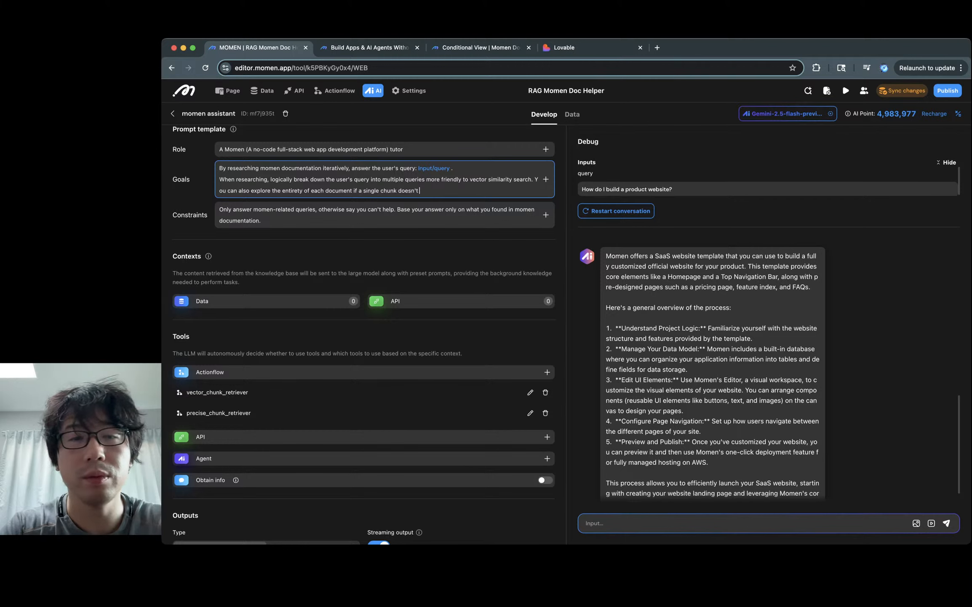
{"action": "key", "text": "BackSpace"}
{"action": "key", "text": "BackSpace"}
{"action": "key", "text": "BackSpace"}
{"action": "type", "text": "not suf"}
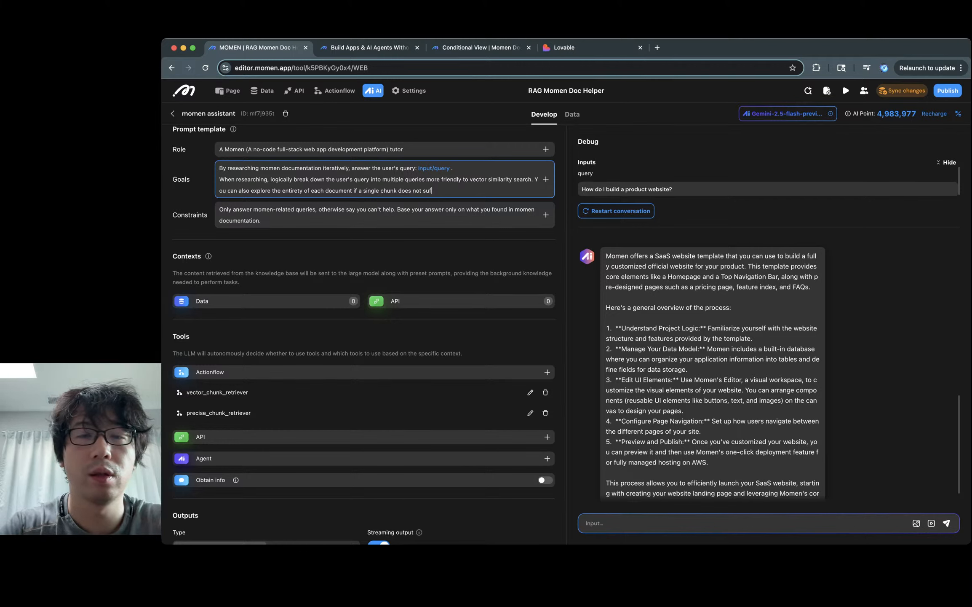
{"action": "type", "text": "ficiently askwer th"}
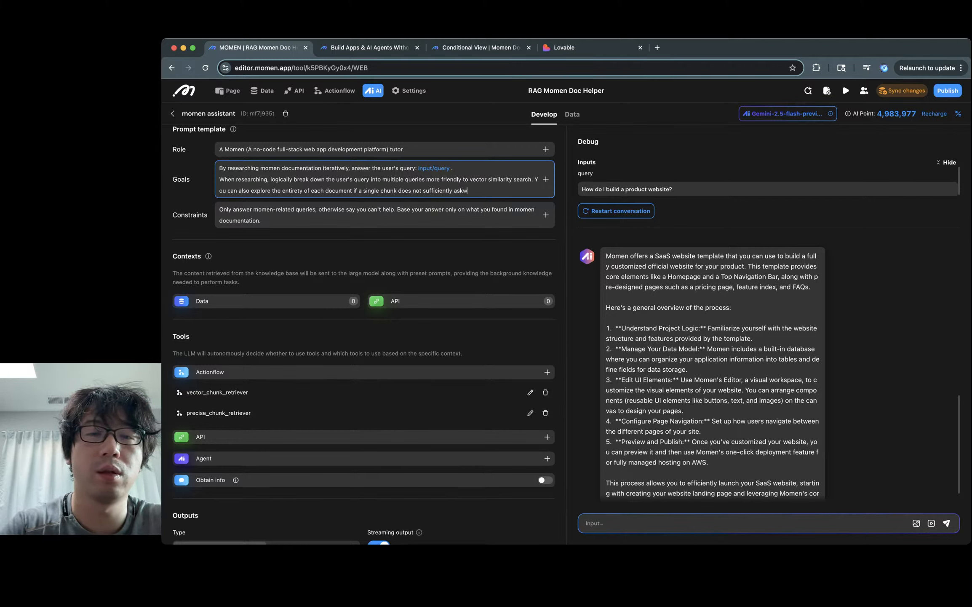
{"action": "key", "text": "BackSpace"}
{"action": "key", "text": "BackSpace"}
{"action": "key", "text": "BackSpace"}
{"action": "key", "text": "BackSpace"}
{"action": "key", "text": "BackSpace"}
{"action": "key", "text": "BackSpace"}
{"action": "key", "text": "BackSpace"}
{"action": "key", "text": "BackSpace"}
{"action": "type", "text": "n"}
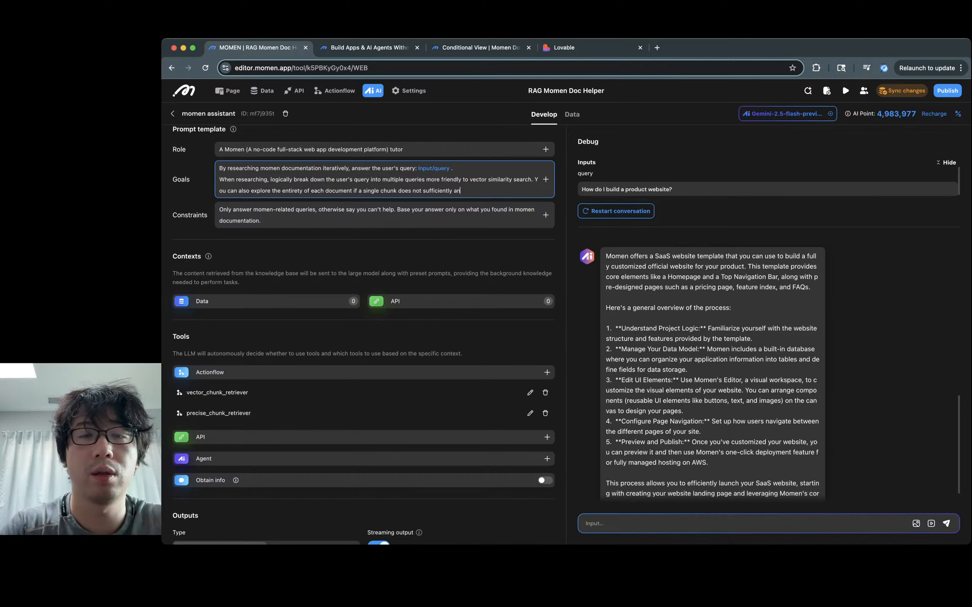
{"action": "type", "text": "swer the question."}
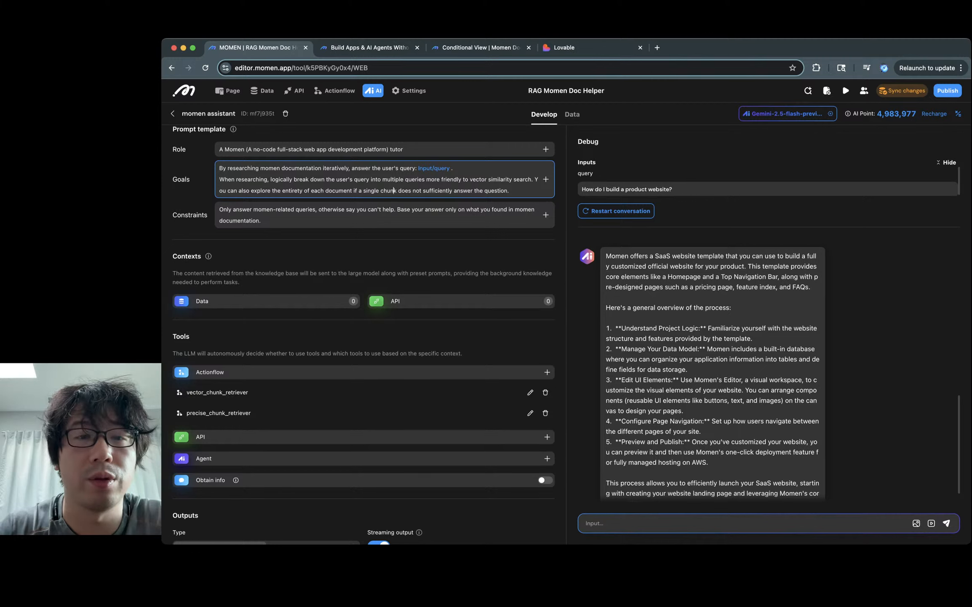
Step: Reword the condition to 'is not sufficient for answering the question' and restart the conversation
{"action": "double_click", "coordinate": [404, 190]}
{"action": "key", "text": "alt+shift+Right"}
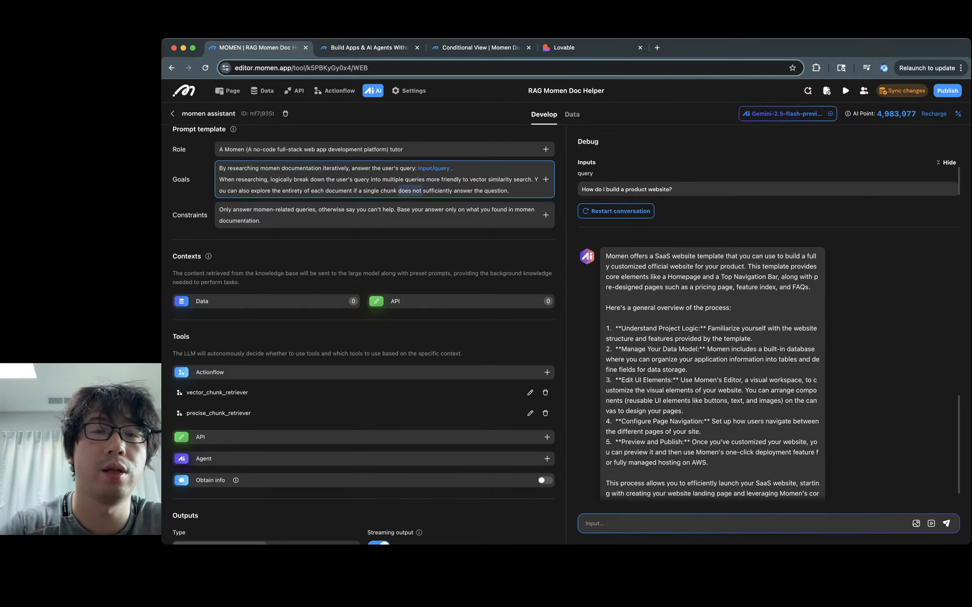
{"action": "type", "text": "is not"}
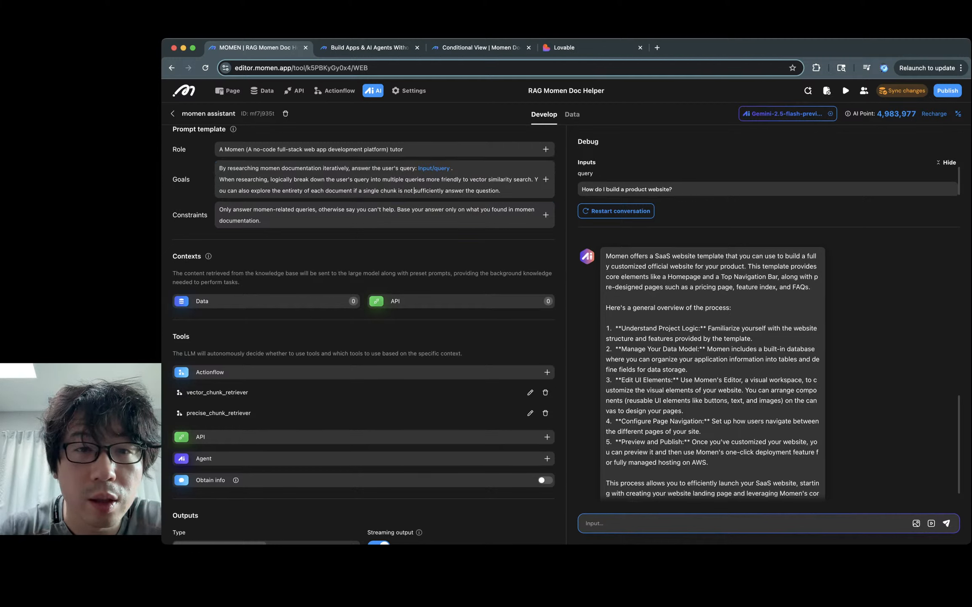
{"action": "key", "text": "alt+Right"}
{"action": "key", "text": "BackSpace"}
{"action": "key", "text": "BackSpace"}
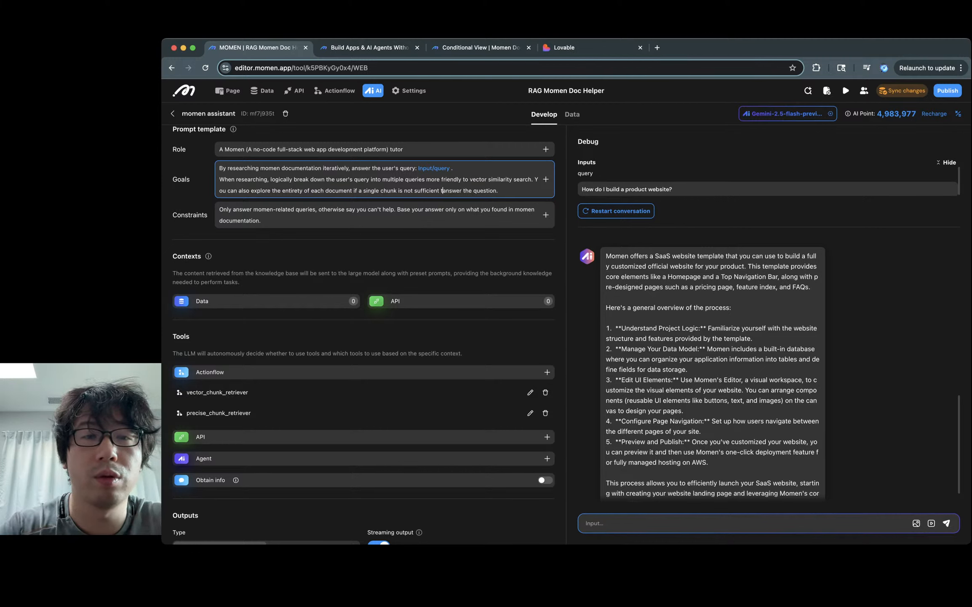
{"action": "type", "text": "to"}
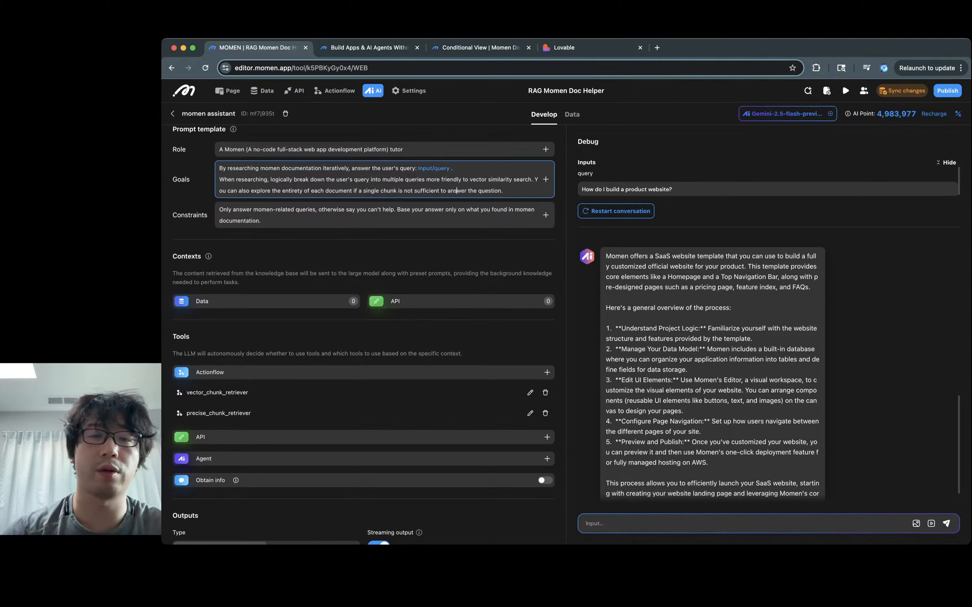
{"action": "key", "text": "BackSpace"}
{"action": "key", "text": "BackSpace"}
{"action": "key", "text": "BackSpace"}
{"action": "type", "text": "for"}
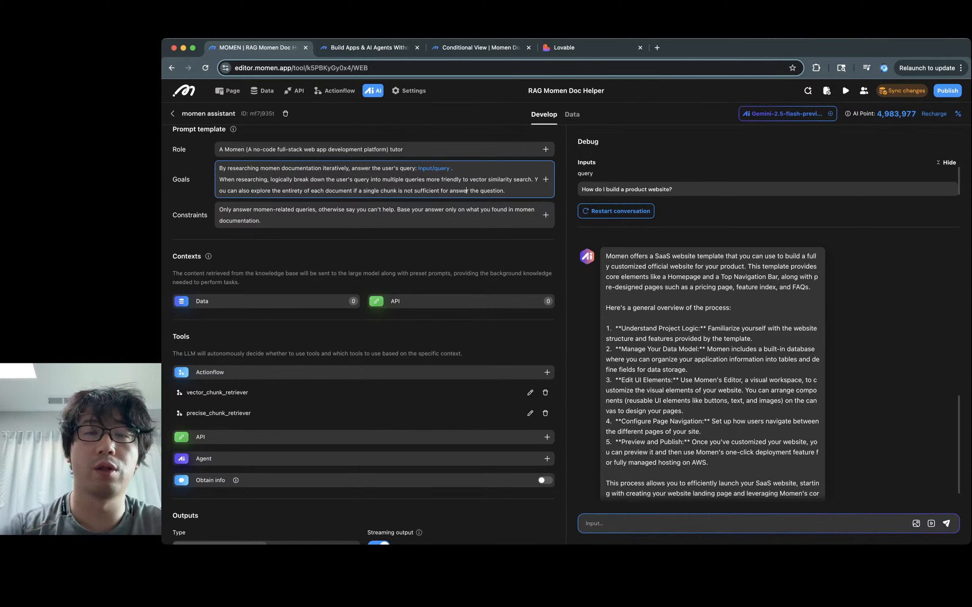
{"action": "type", "text": "ing"}
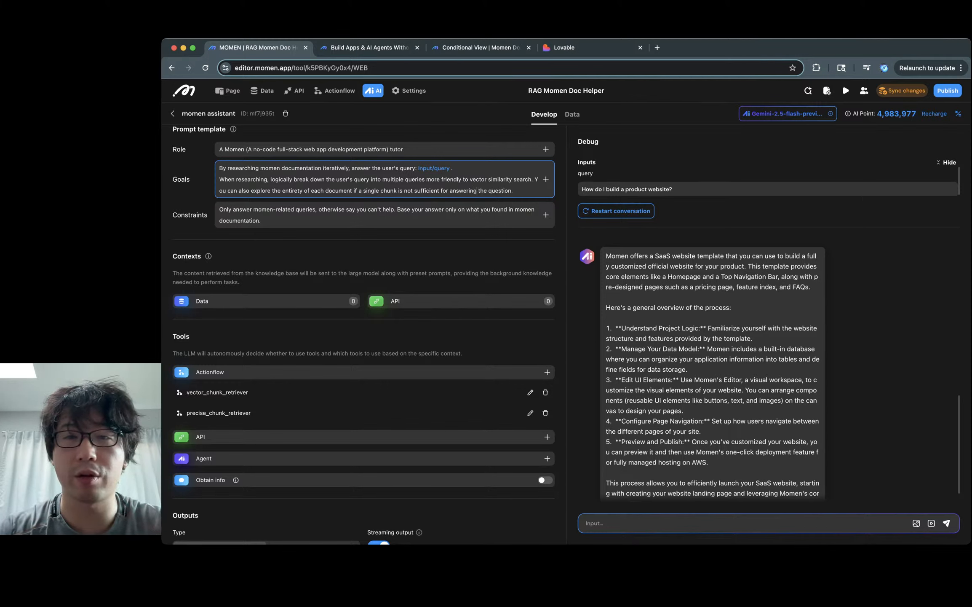
{"action": "left_click", "coordinate": [616, 211]}
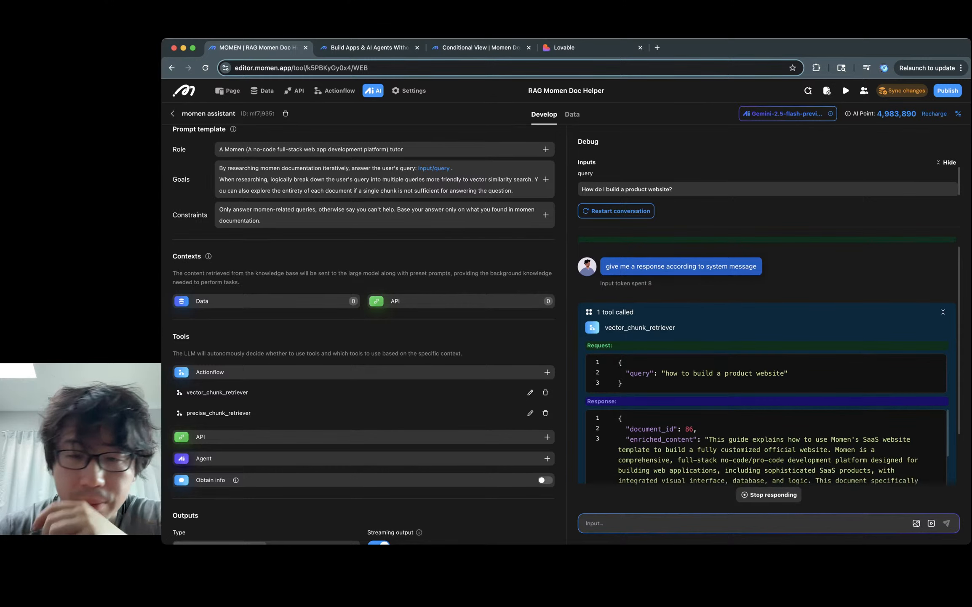
Step: Skim the new debug reply, then bring up the Gemini model settings
{"action": "scroll", "coordinate": [768, 368], "scroll_direction": "down", "scroll_amount": 2}
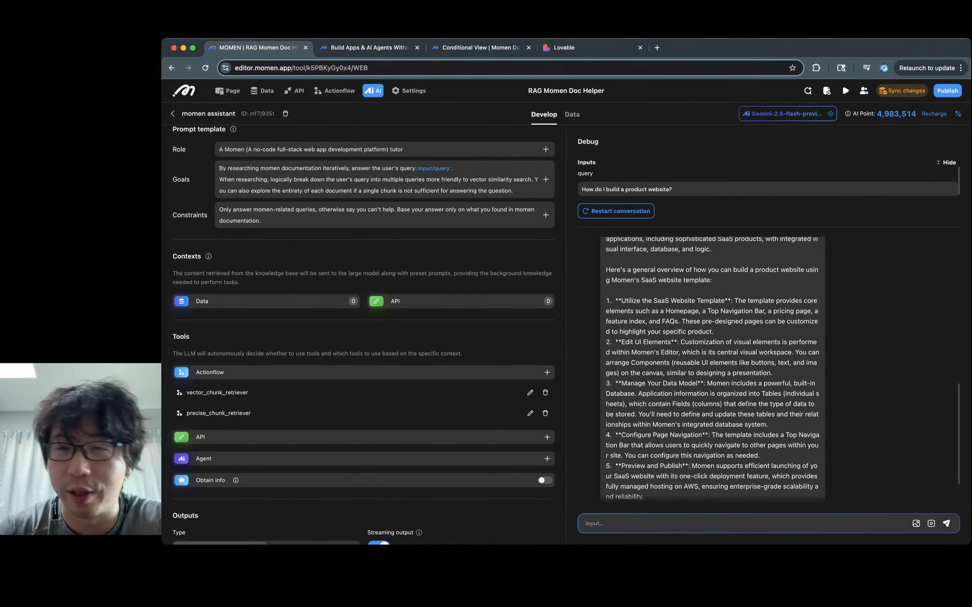
{"action": "scroll", "coordinate": [768, 369], "scroll_direction": "up", "scroll_amount": 5}
{"action": "left_click", "coordinate": [788, 114]}
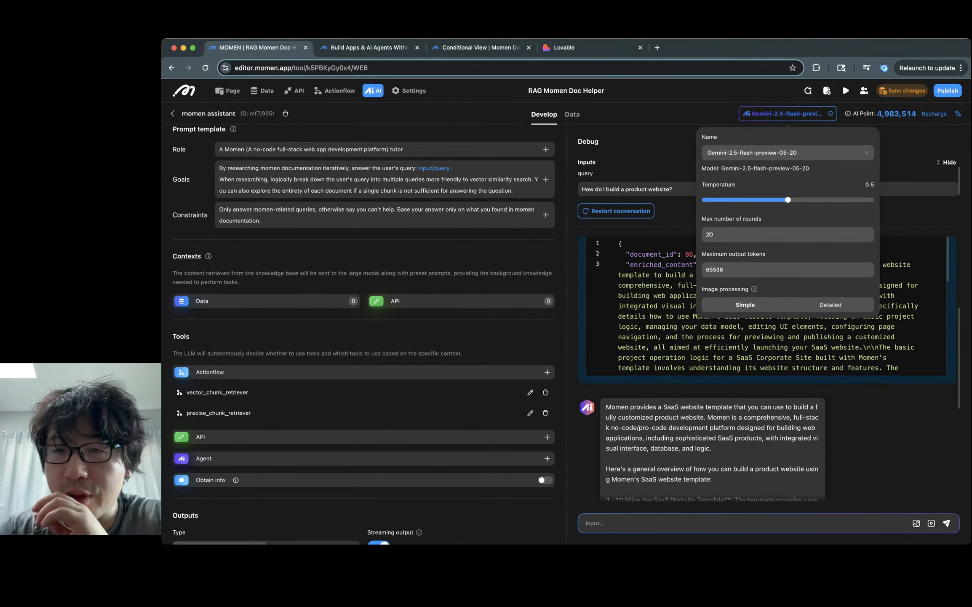
Step: Switch the model to Gemini-2.5-pro-exp-03-25, restart the conversation and review the new answer
{"action": "left_click", "coordinate": [784, 152]}
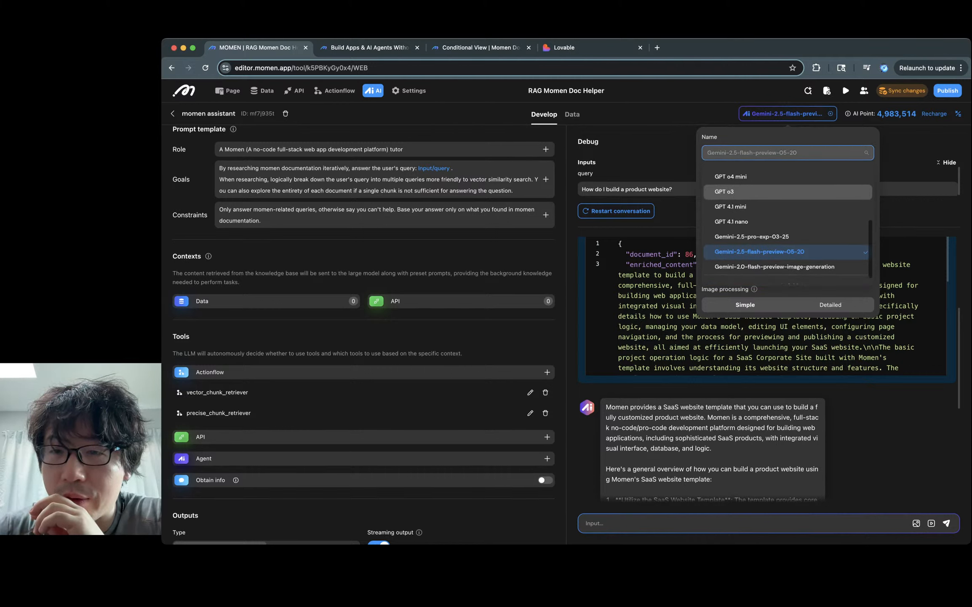
{"action": "left_click", "coordinate": [752, 258]}
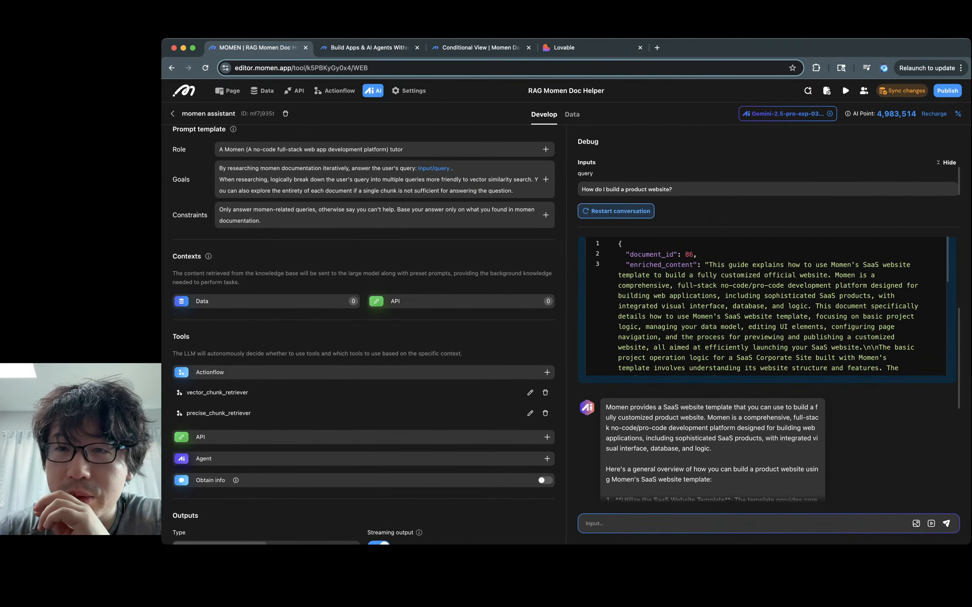
{"action": "left_click", "coordinate": [787, 113]}
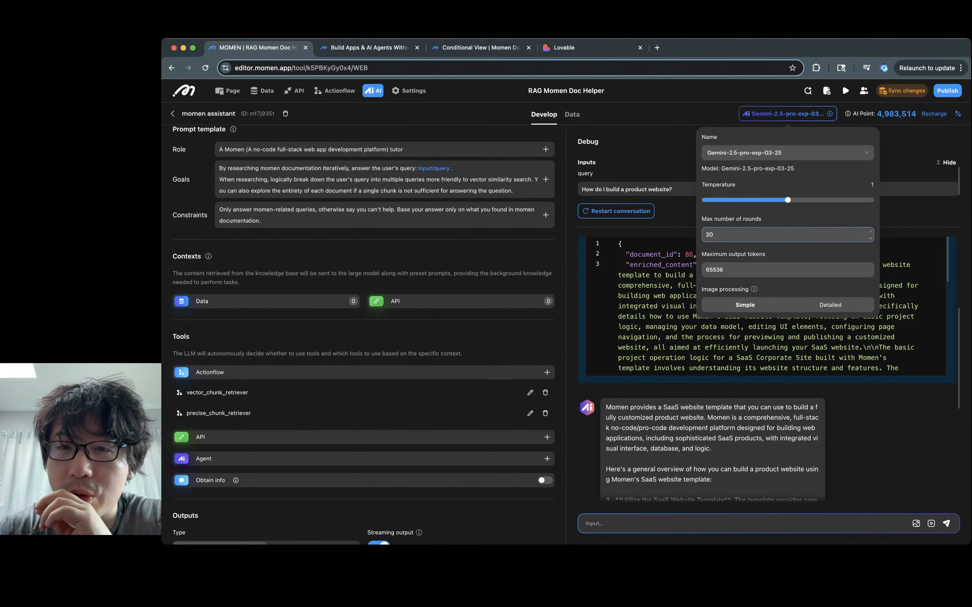
{"action": "left_click", "coordinate": [615, 210]}
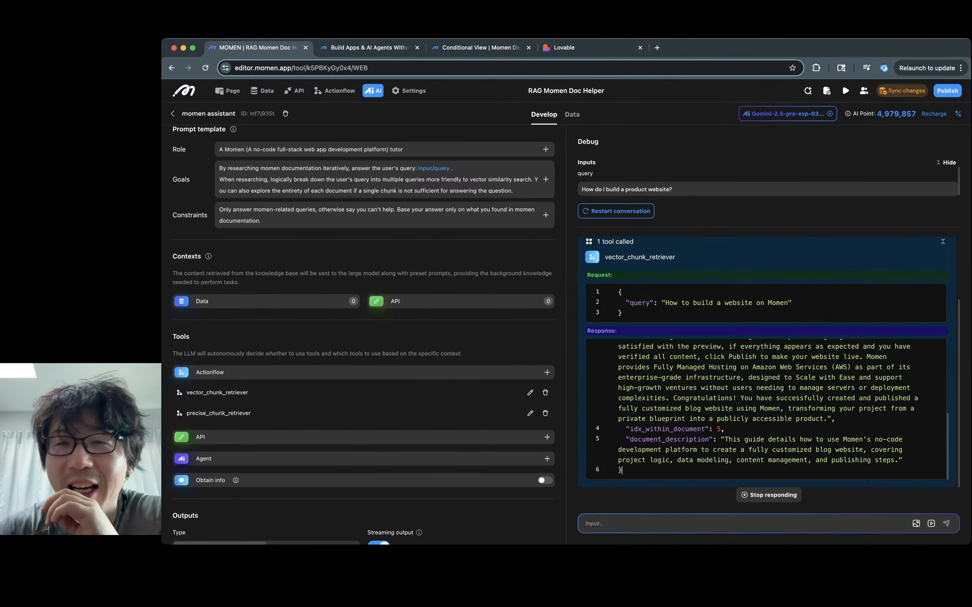
{"action": "scroll", "coordinate": [363, 390], "scroll_direction": "down", "scroll_amount": 1}
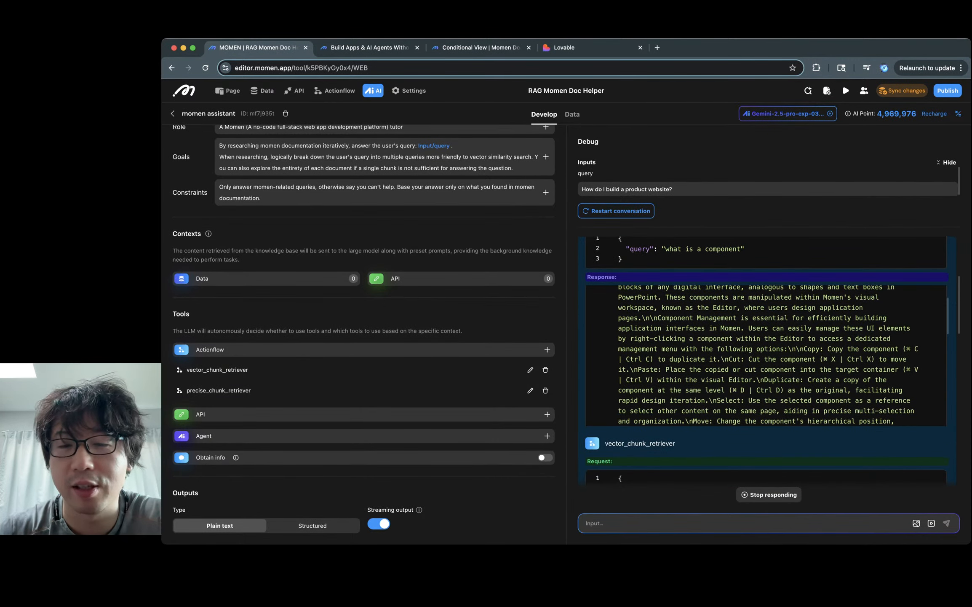
{"action": "scroll", "coordinate": [766, 355], "scroll_direction": "up", "scroll_amount": 3}
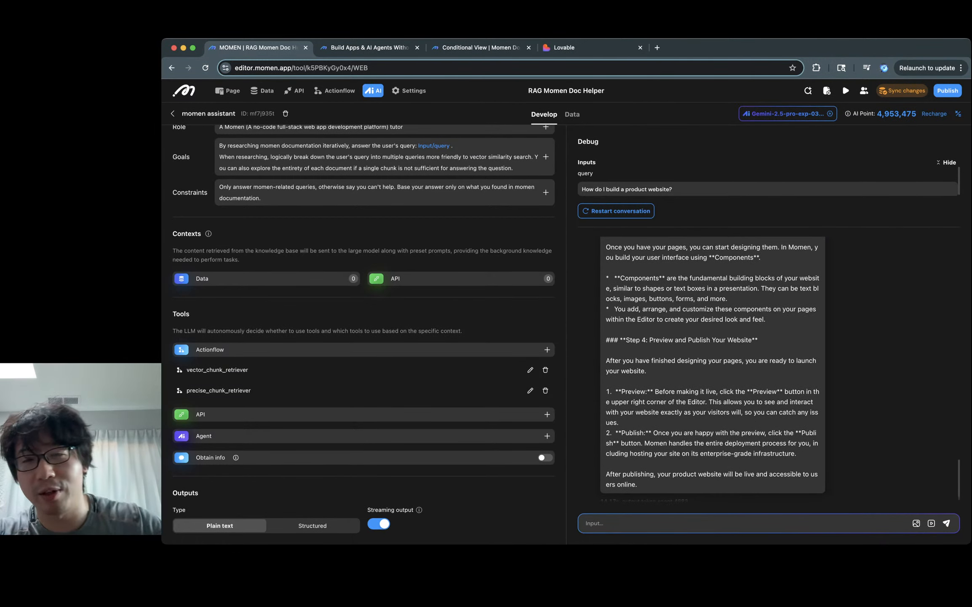
Step: Inspect the vector_chunk_retriever calls and their query text in the Debug log
{"action": "scroll", "coordinate": [714, 370], "scroll_direction": "up", "scroll_amount": 10}
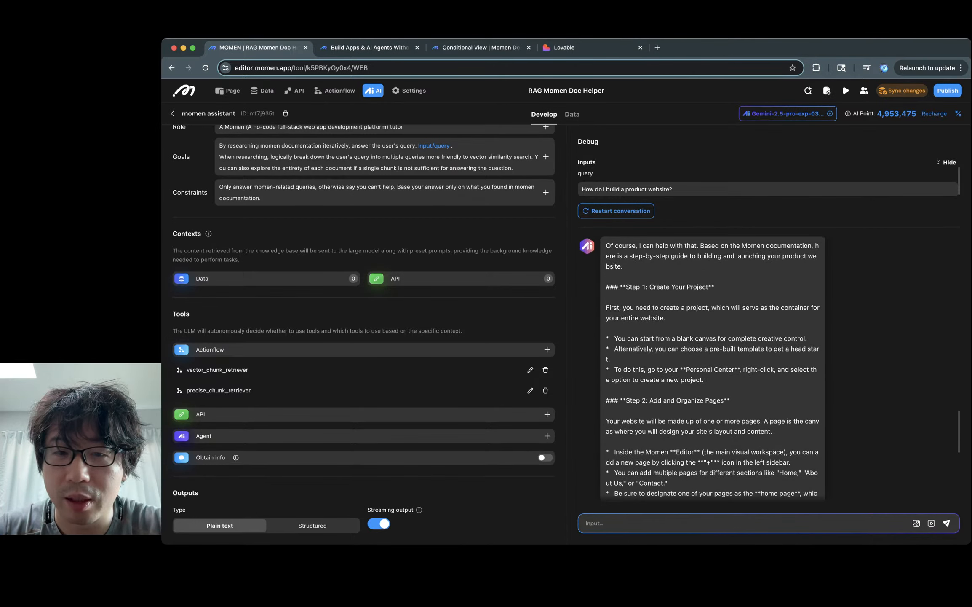
{"action": "scroll", "coordinate": [713, 370], "scroll_direction": "up", "scroll_amount": 1}
{"action": "scroll", "coordinate": [713, 370], "scroll_direction": "up", "scroll_amount": 1}
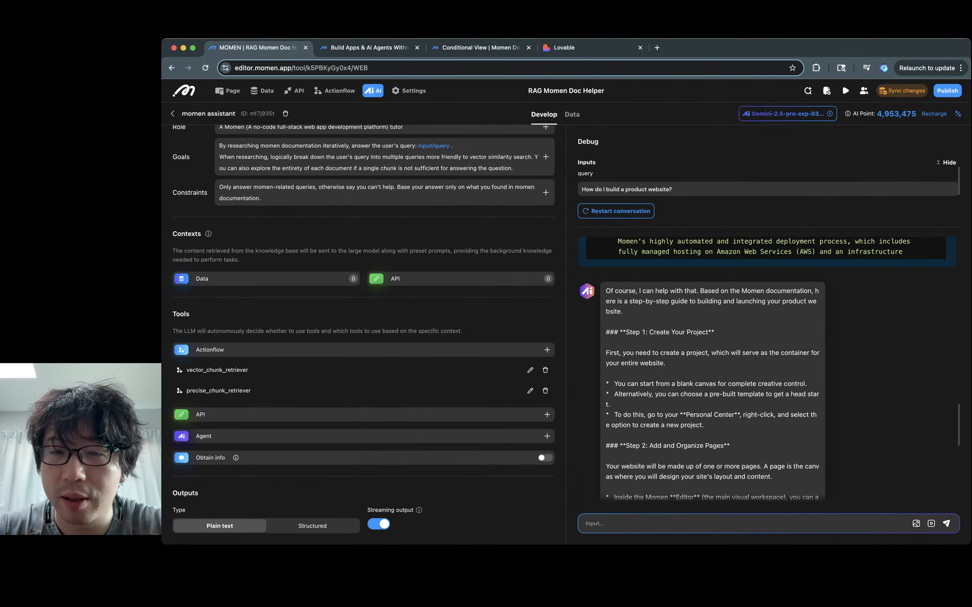
{"action": "scroll", "coordinate": [713, 370], "scroll_direction": "down", "scroll_amount": 1}
{"action": "scroll", "coordinate": [714, 370], "scroll_direction": "up", "scroll_amount": 10}
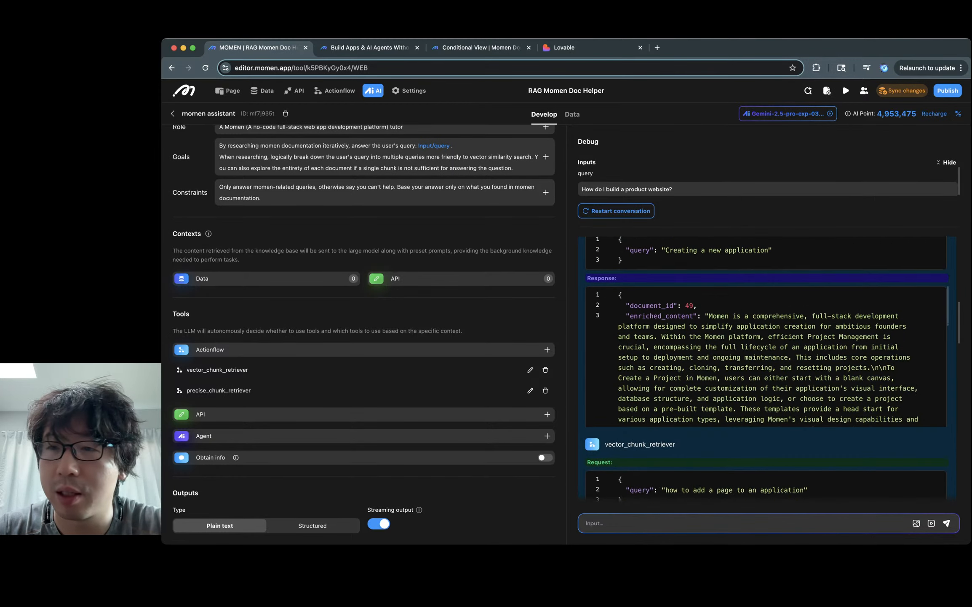
{"action": "scroll", "coordinate": [767, 366], "scroll_direction": "up", "scroll_amount": 10}
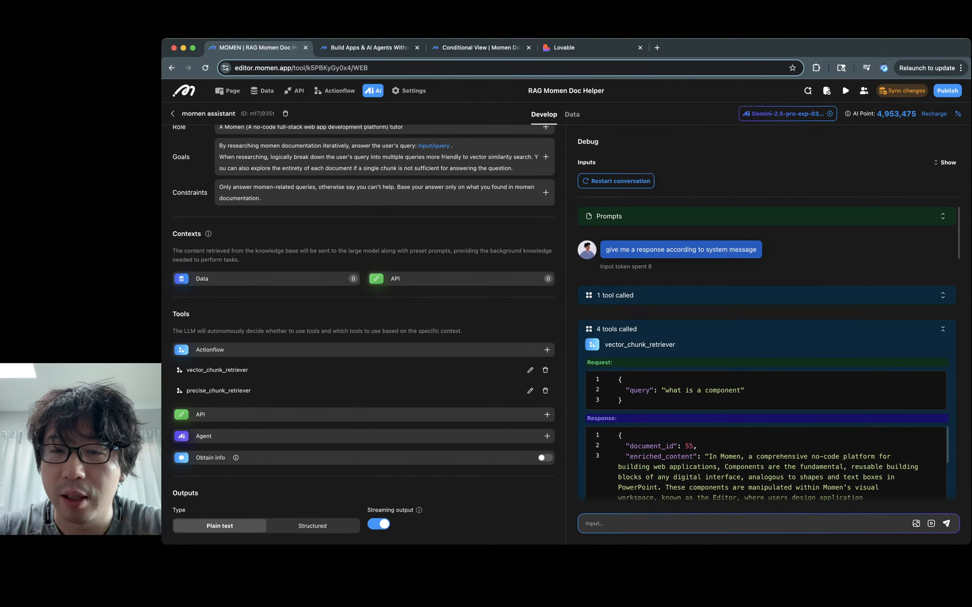
{"action": "scroll", "coordinate": [767, 367], "scroll_direction": "down", "scroll_amount": 2}
{"action": "scroll", "coordinate": [767, 367], "scroll_direction": "up", "scroll_amount": 3}
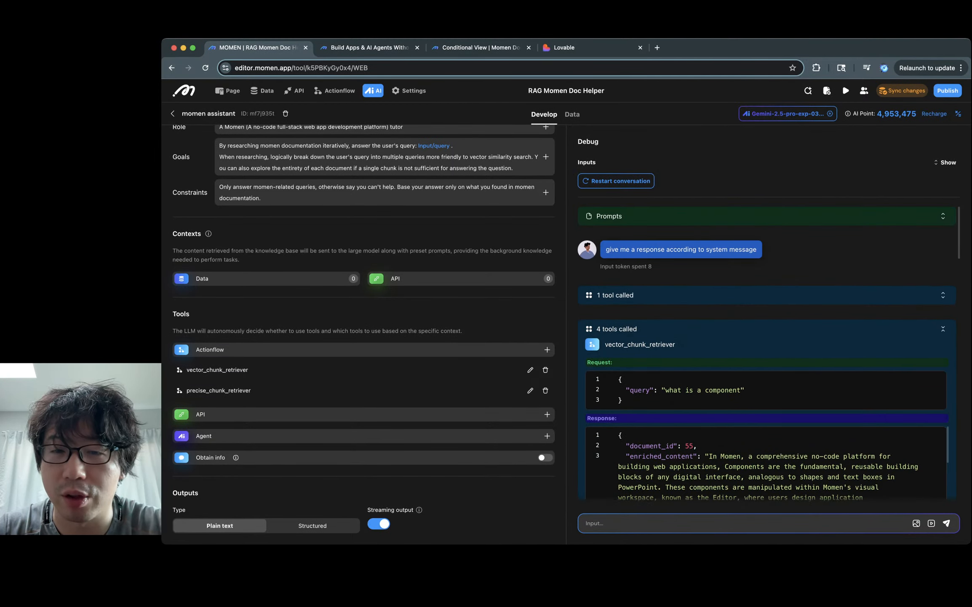
{"action": "left_click", "coordinate": [767, 295]}
{"action": "left_click_drag", "start_coordinate": [667, 357], "coordinate": [761, 356]}
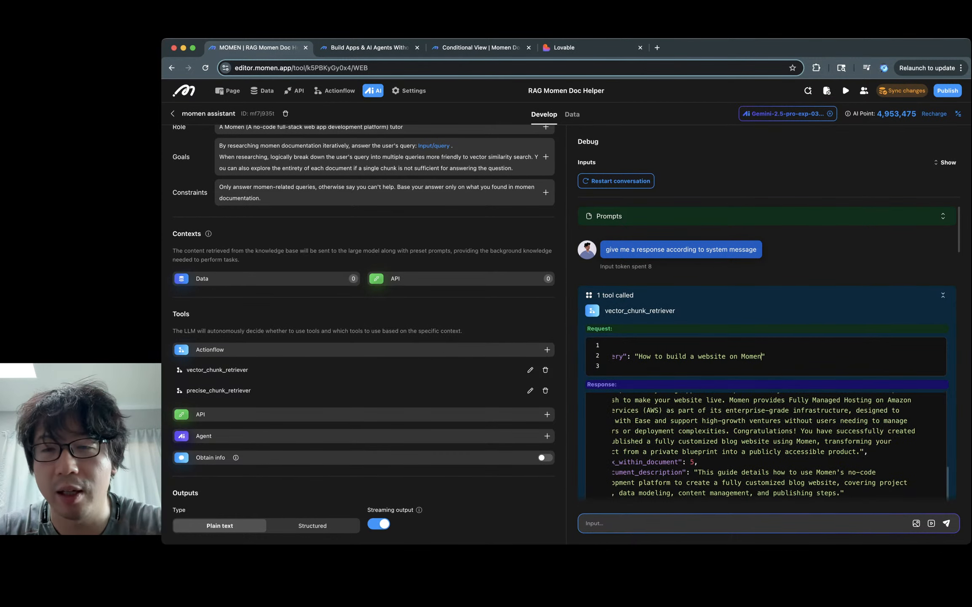
{"action": "left_click", "coordinate": [942, 295]}
{"action": "left_click", "coordinate": [943, 294]}
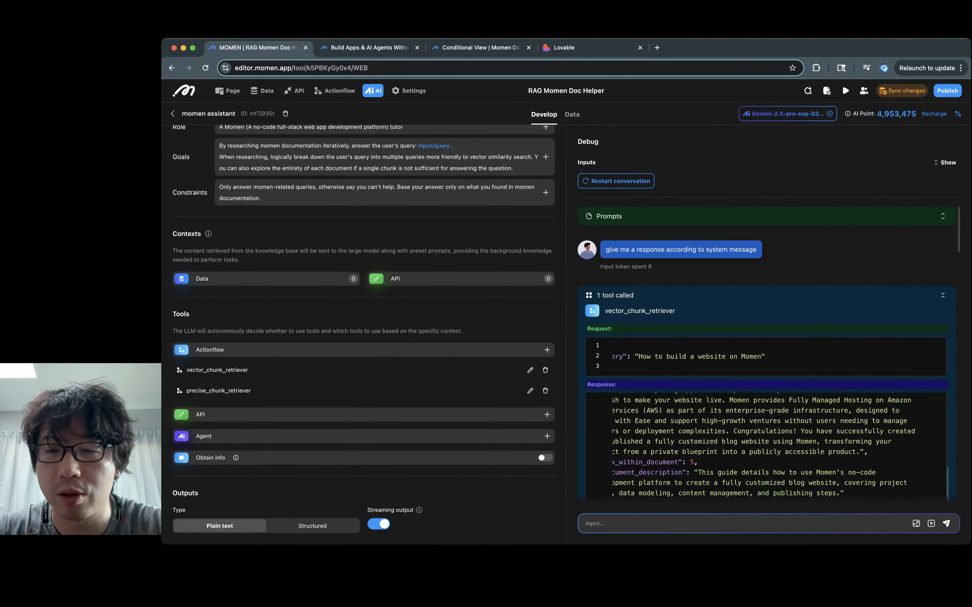
{"action": "scroll", "coordinate": [767, 354], "scroll_direction": "down", "scroll_amount": 2}
{"action": "scroll", "coordinate": [767, 410], "scroll_direction": "up", "scroll_amount": 5}
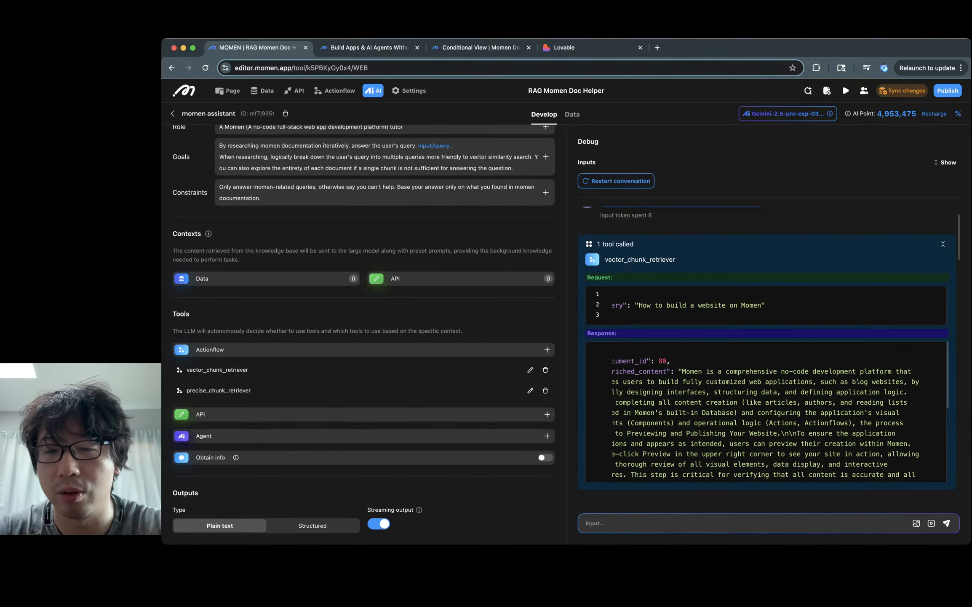
{"action": "left_click", "coordinate": [943, 294]}
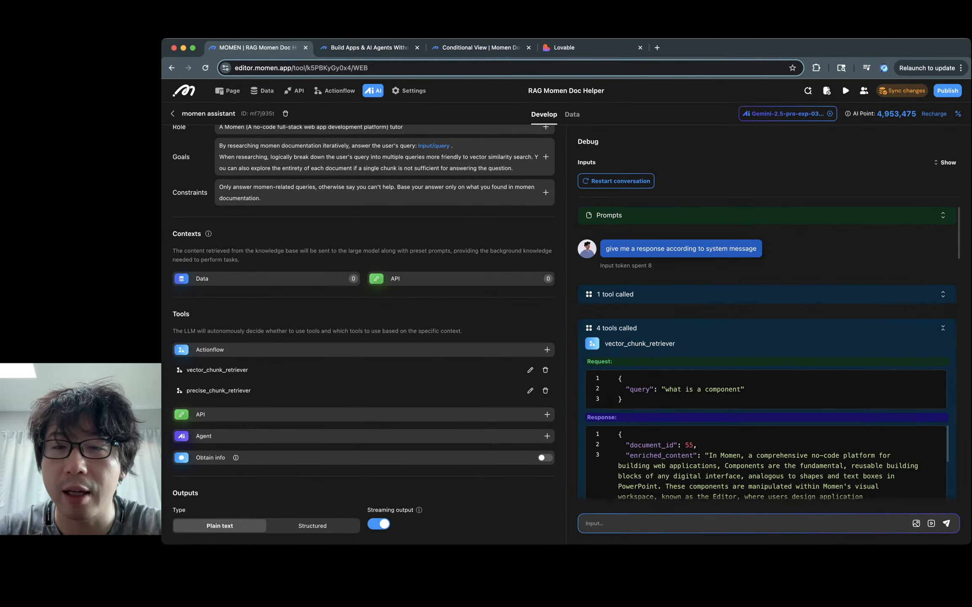
{"action": "scroll", "coordinate": [767, 354], "scroll_direction": "down", "scroll_amount": 3}
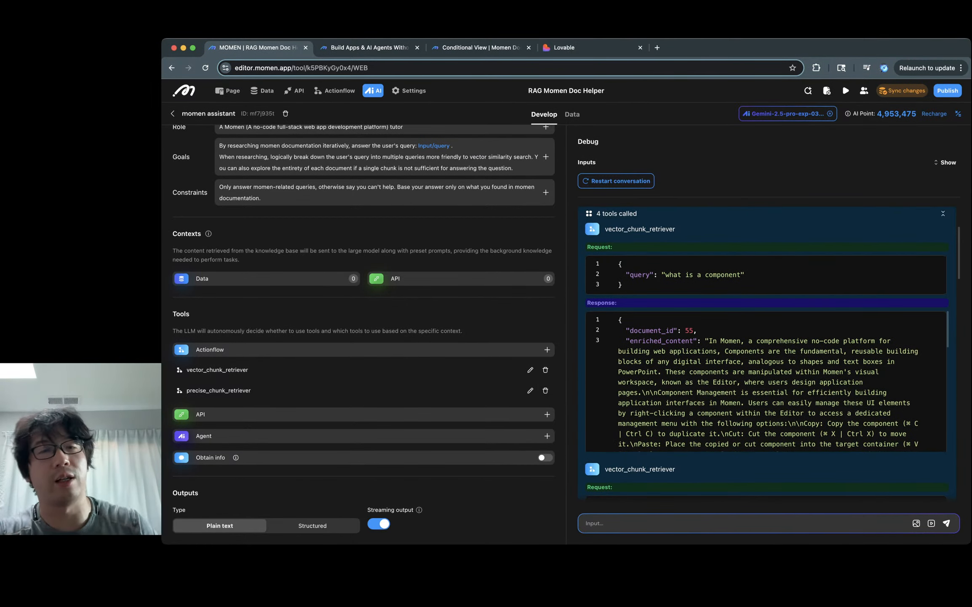
{"action": "scroll", "coordinate": [767, 354], "scroll_direction": "down", "scroll_amount": 1}
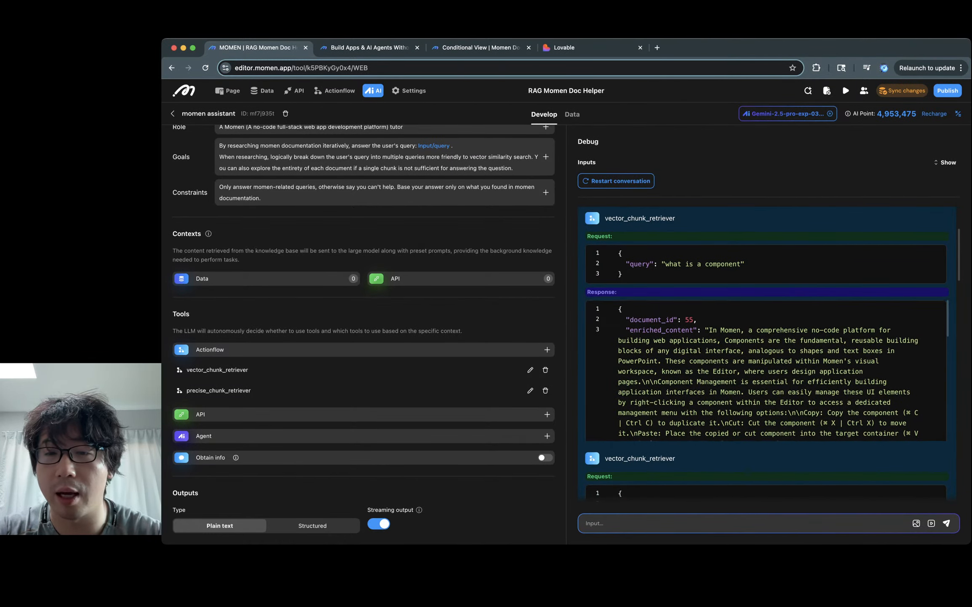
{"action": "scroll", "coordinate": [767, 370], "scroll_direction": "down", "scroll_amount": 3}
{"action": "scroll", "coordinate": [767, 370], "scroll_direction": "up", "scroll_amount": 3}
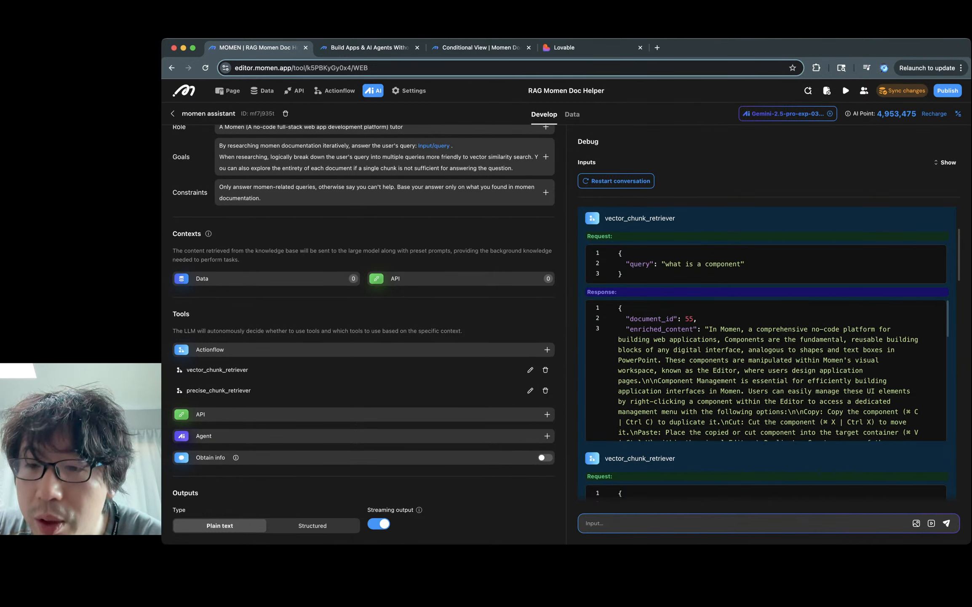
Step: Read through the agent's reply, highlighting terms like Components and interface
{"action": "double_click", "coordinate": [753, 339]}
{"action": "left_click", "coordinate": [807, 339]}
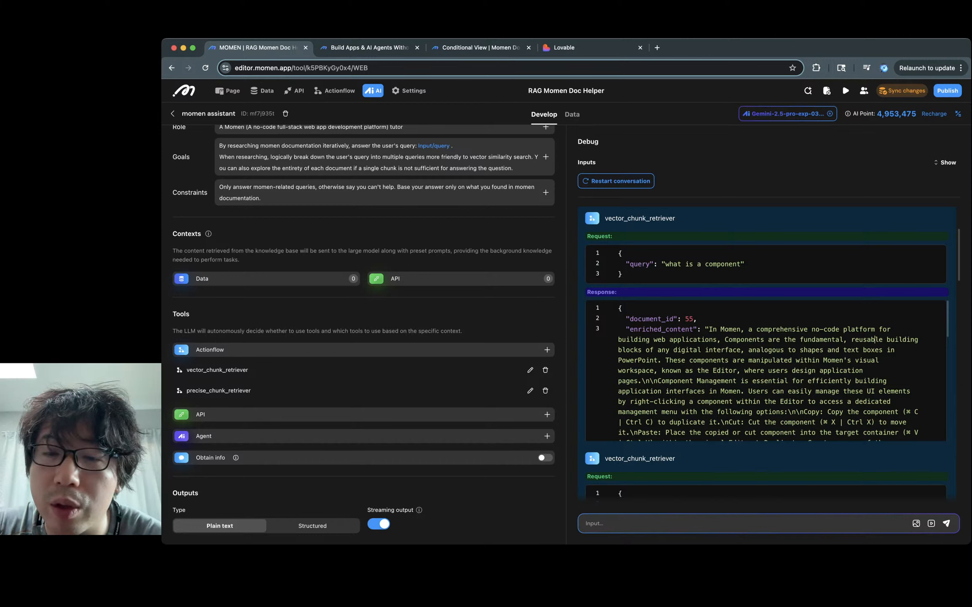
{"action": "double_click", "coordinate": [722, 349]}
{"action": "left_click", "coordinate": [780, 349]}
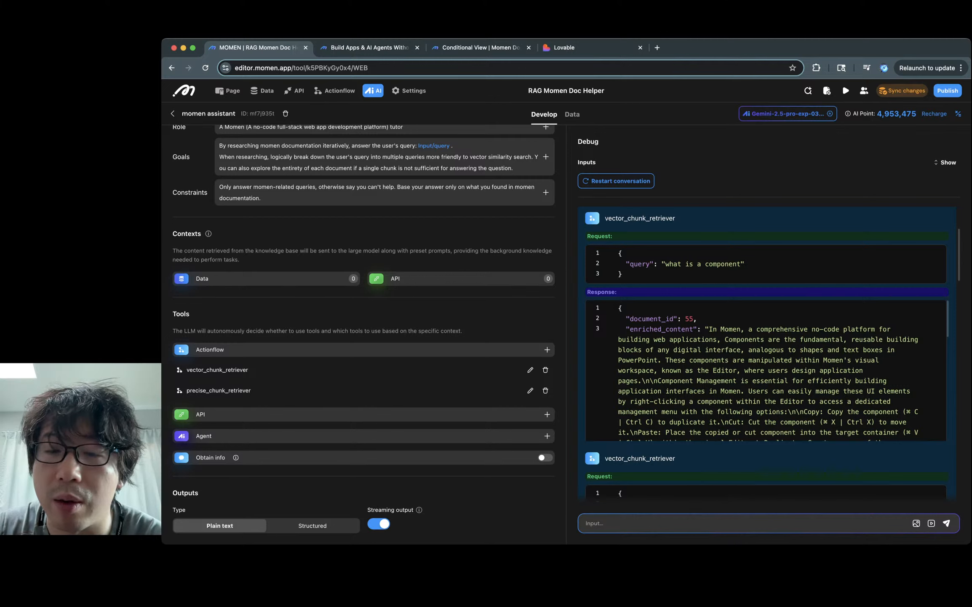
{"action": "scroll", "coordinate": [865, 350], "scroll_direction": "down", "scroll_amount": 5}
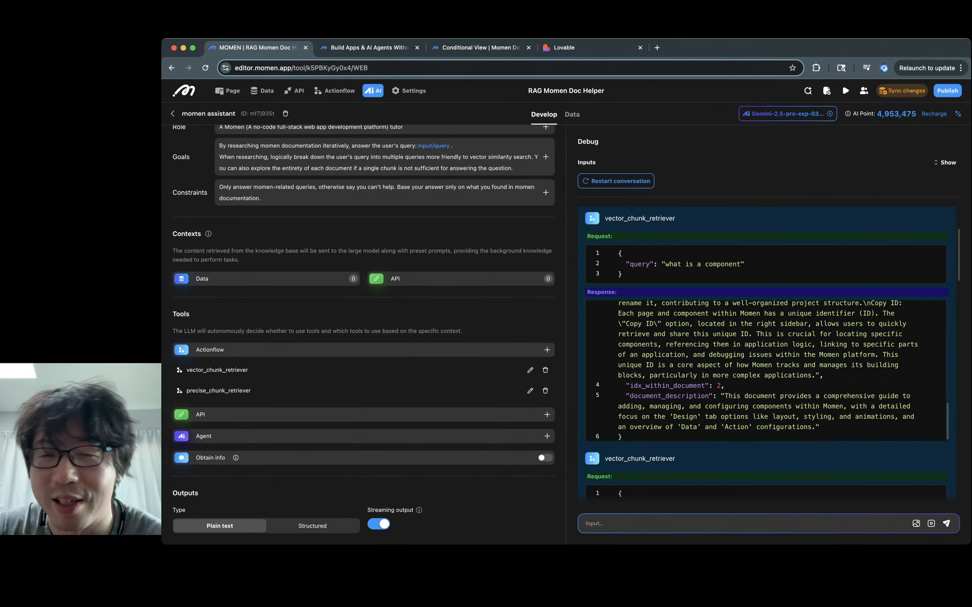
{"action": "scroll", "coordinate": [766, 354], "scroll_direction": "down", "scroll_amount": 5}
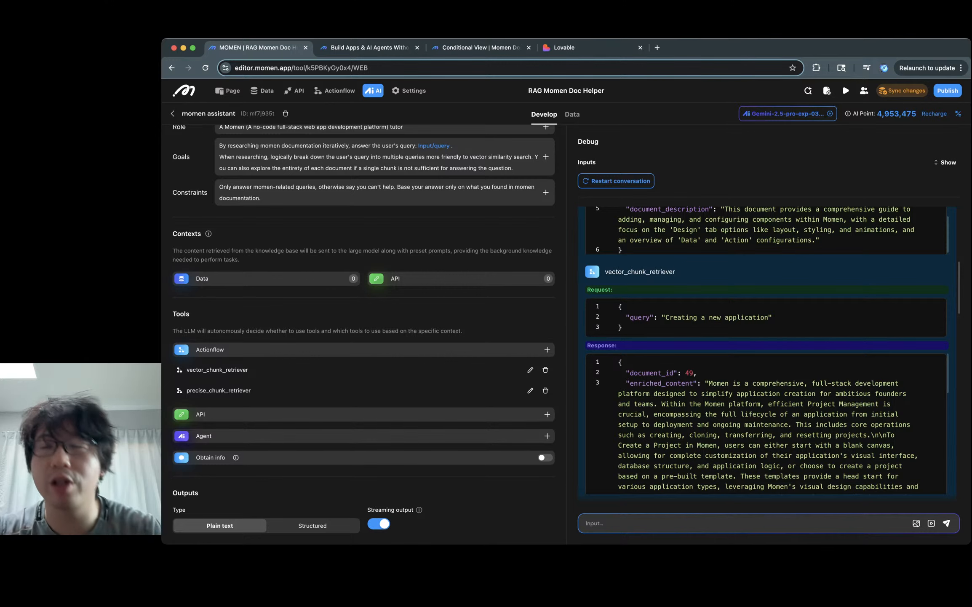
{"action": "scroll", "coordinate": [767, 354], "scroll_direction": "down", "scroll_amount": 1}
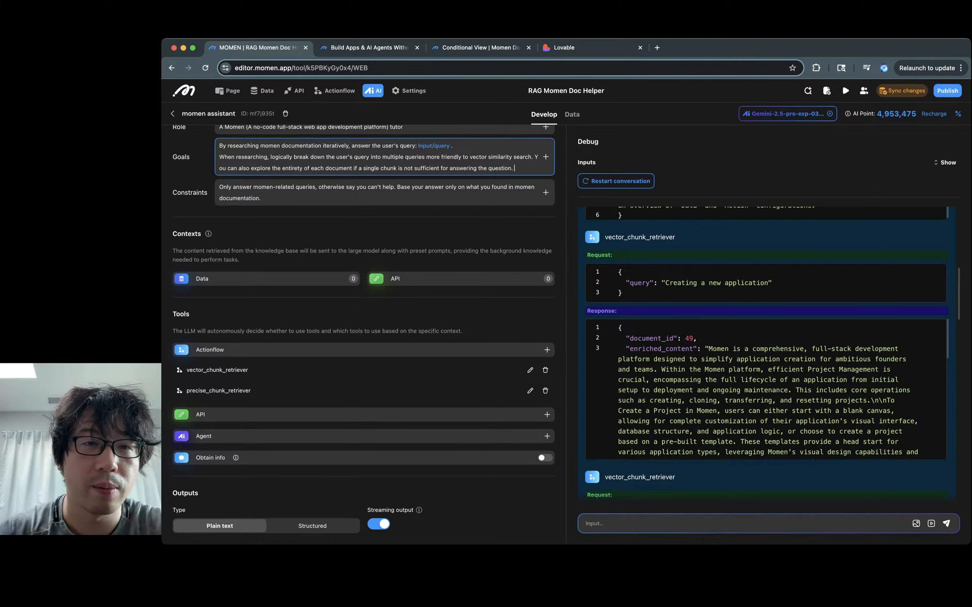
Step: Add a 'Background information about momen:' heading atop Goals and paste the Momen documentation
{"action": "key", "text": "Return"}
{"action": "key", "text": "Return"}
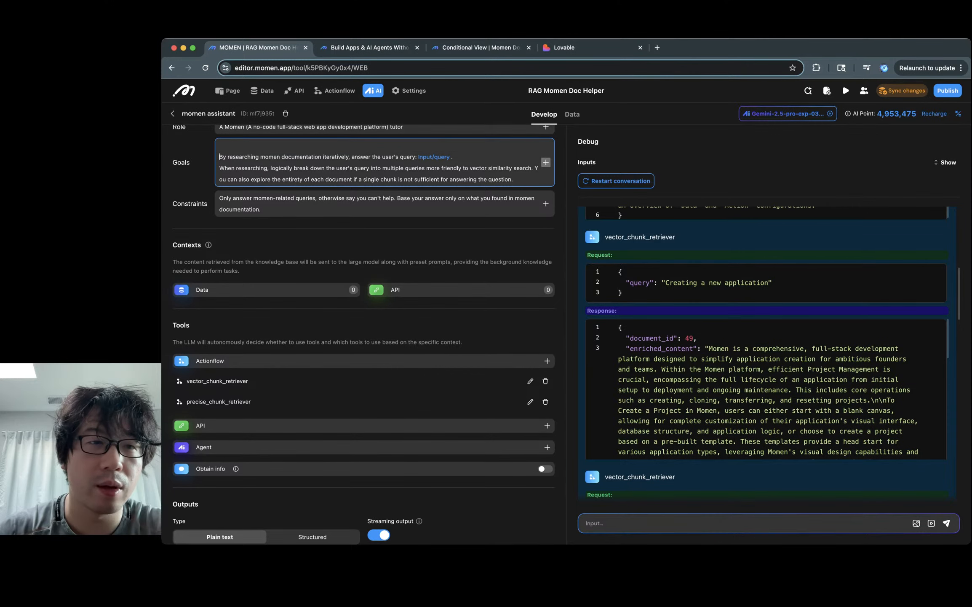
{"action": "key", "text": "Up"}
{"action": "type", "text": "Bac"}
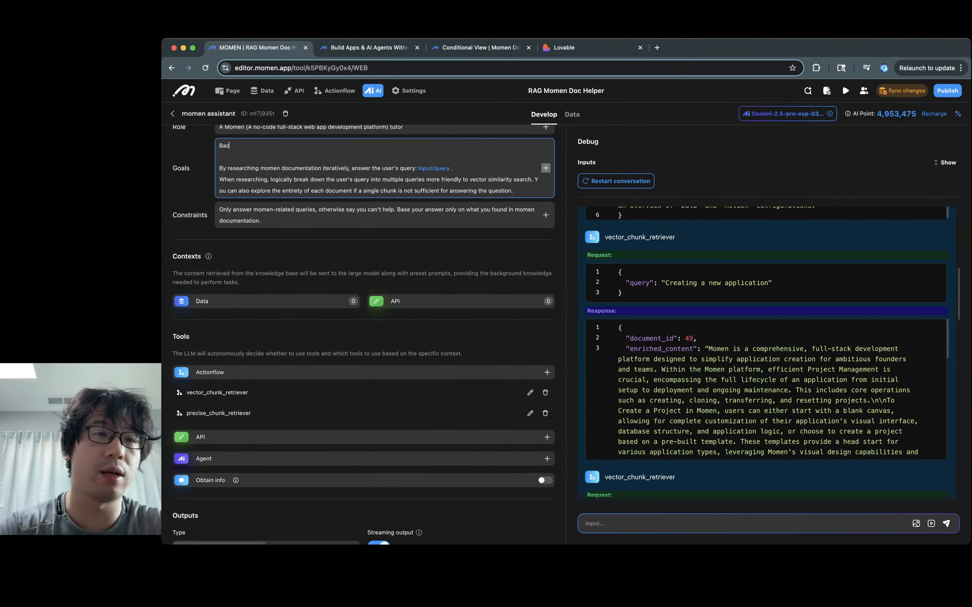
{"action": "type", "text": "kground information a"}
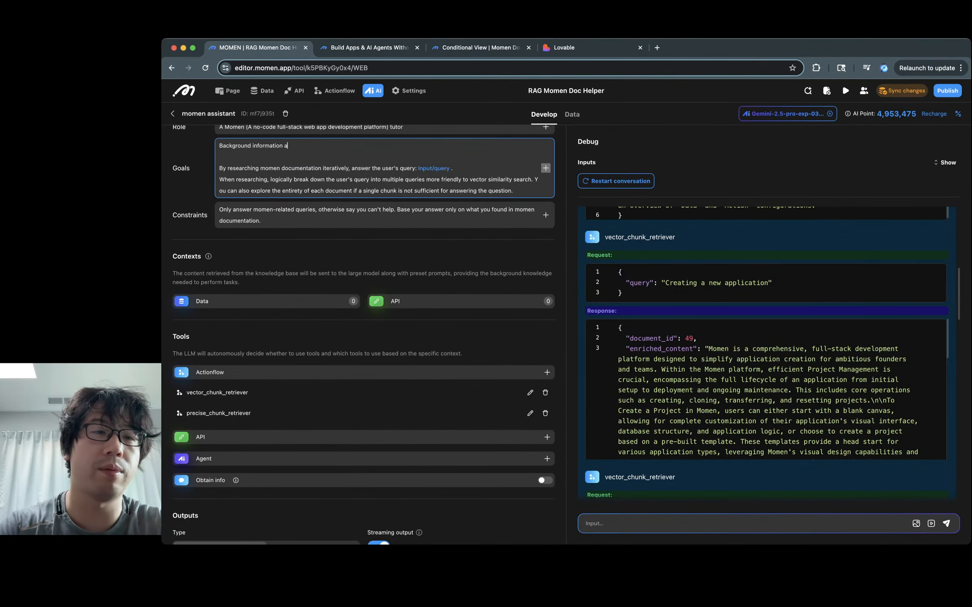
{"action": "type", "text": "bout momen:"}
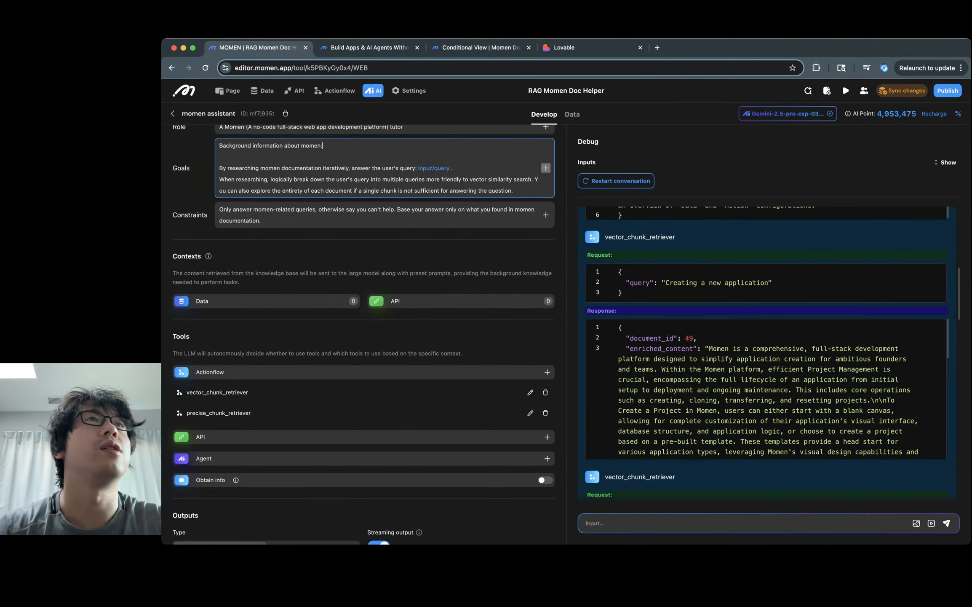
{"action": "key", "text": "Return"}
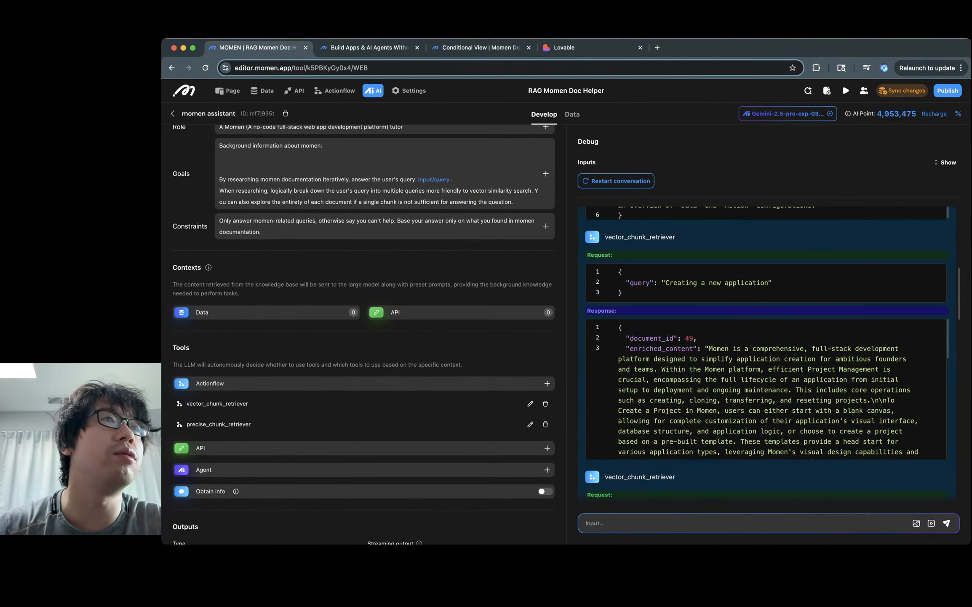
{"action": "key", "text": "super+Tab"}
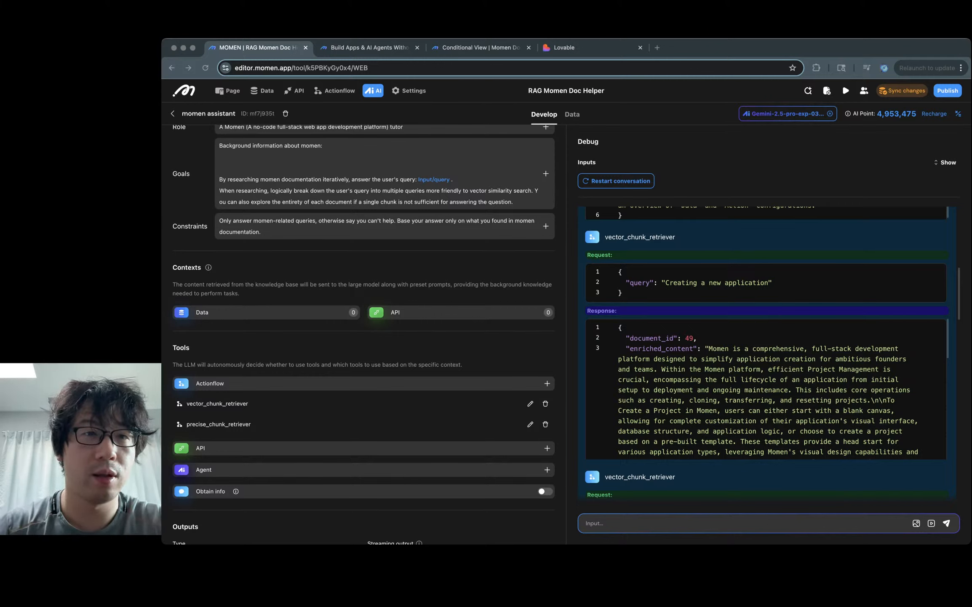
{"action": "key", "text": "super+Tab"}
{"action": "type", "text": "bet"}
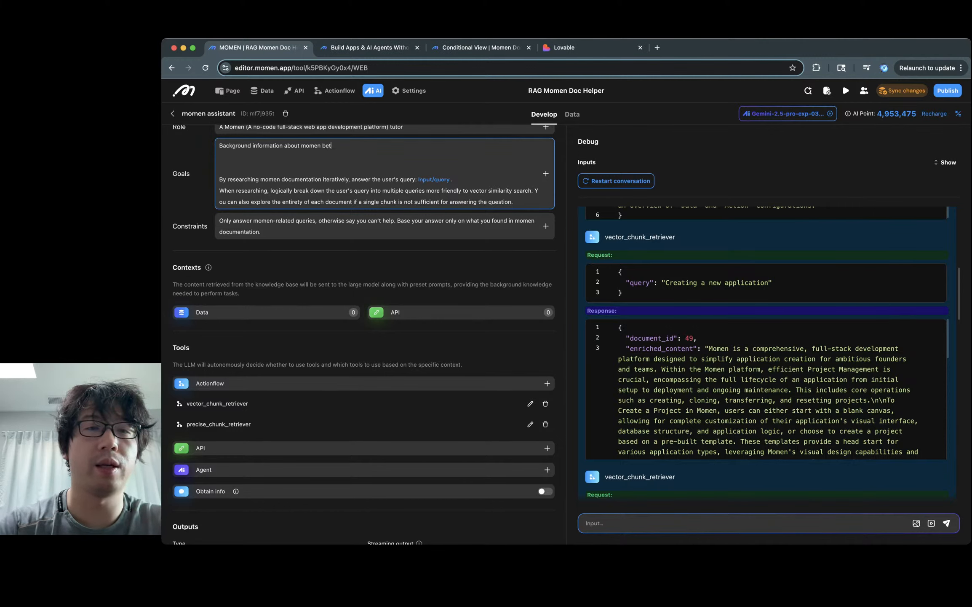
{"action": "type", "text": "ween -------"}
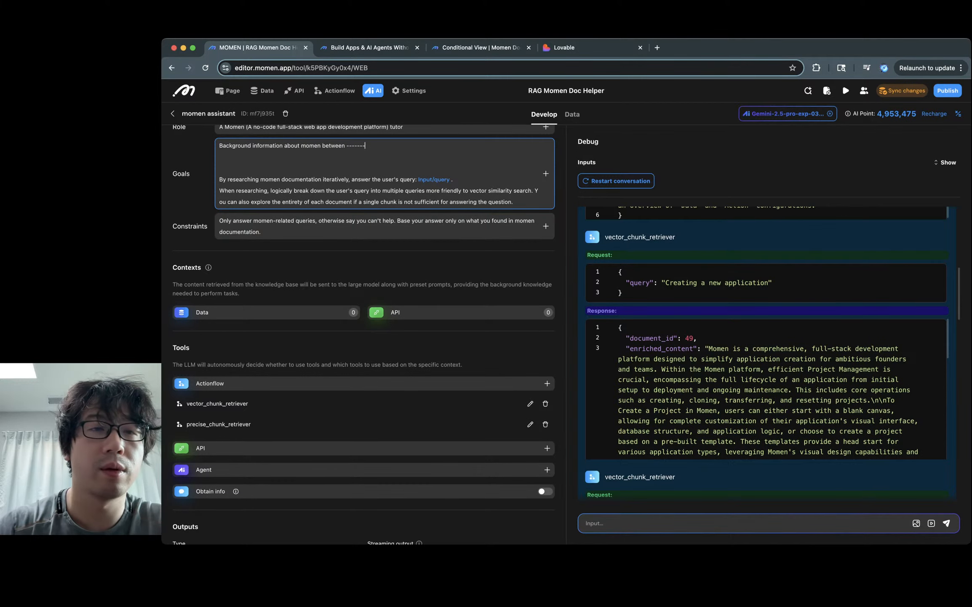
{"action": "key", "text": "Return"}
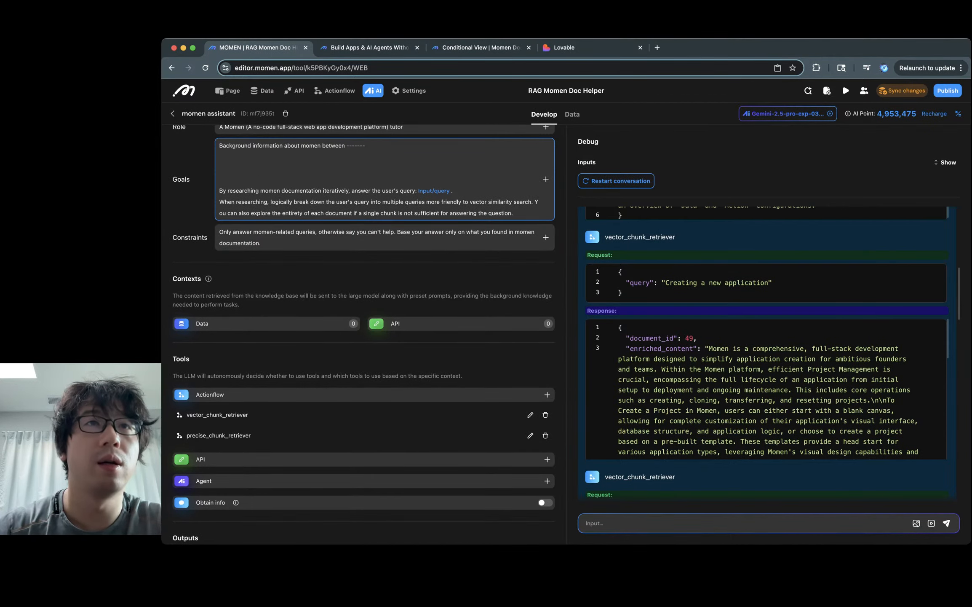
{"action": "key", "text": "super+Tab"}
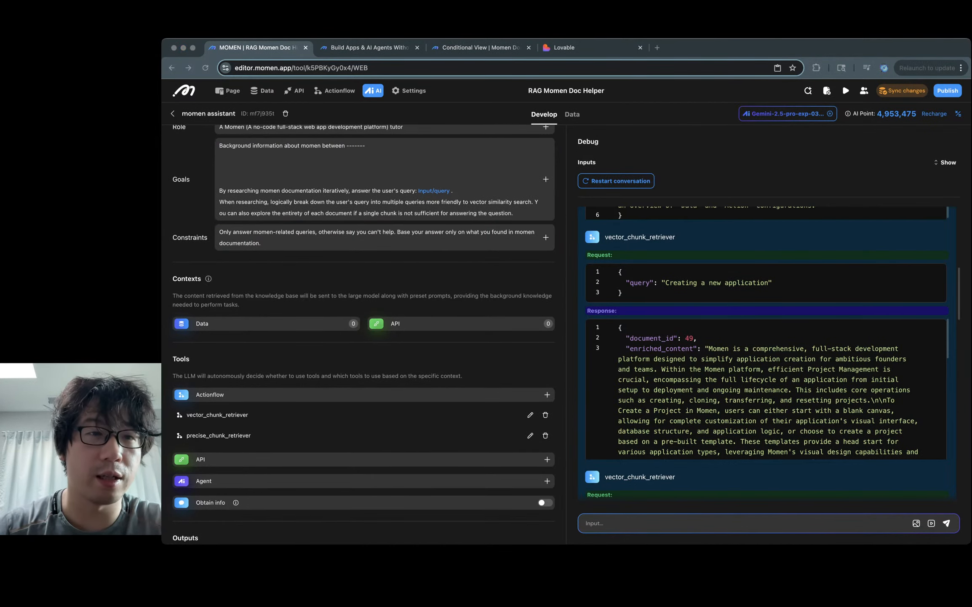
{"action": "key", "text": "super+Tab"}
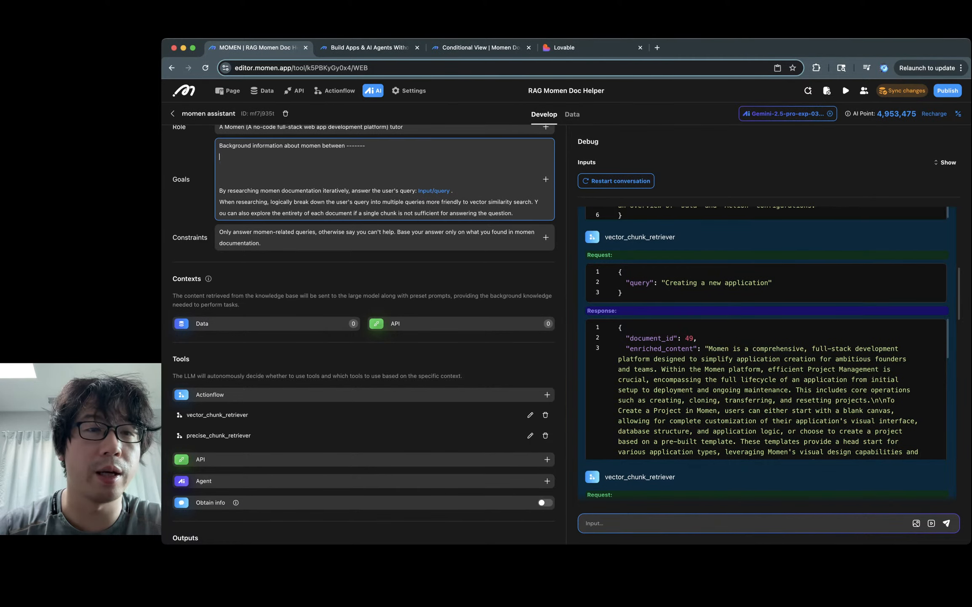
{"action": "key", "text": "super+v"}
Step: Enclose the pasted documentation between ------- separator lines, each on its own line
{"action": "double_click", "coordinate": [355, 145]}
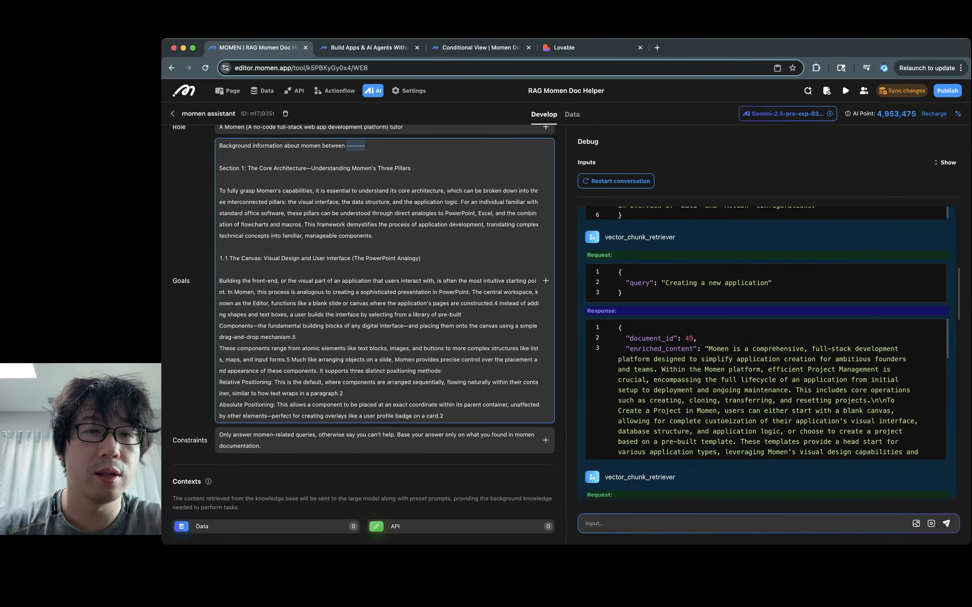
{"action": "left_click", "coordinate": [347, 145]}
{"action": "scroll", "coordinate": [379, 280], "scroll_direction": "down", "scroll_amount": 20}
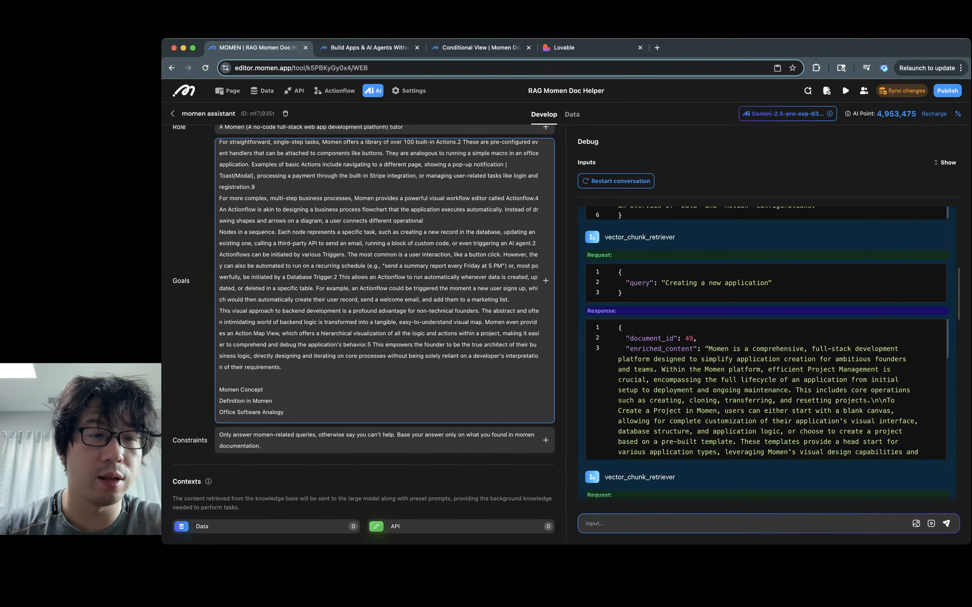
{"action": "scroll", "coordinate": [379, 280], "scroll_direction": "down", "scroll_amount": 10}
{"action": "scroll", "coordinate": [379, 280], "scroll_direction": "down", "scroll_amount": 15}
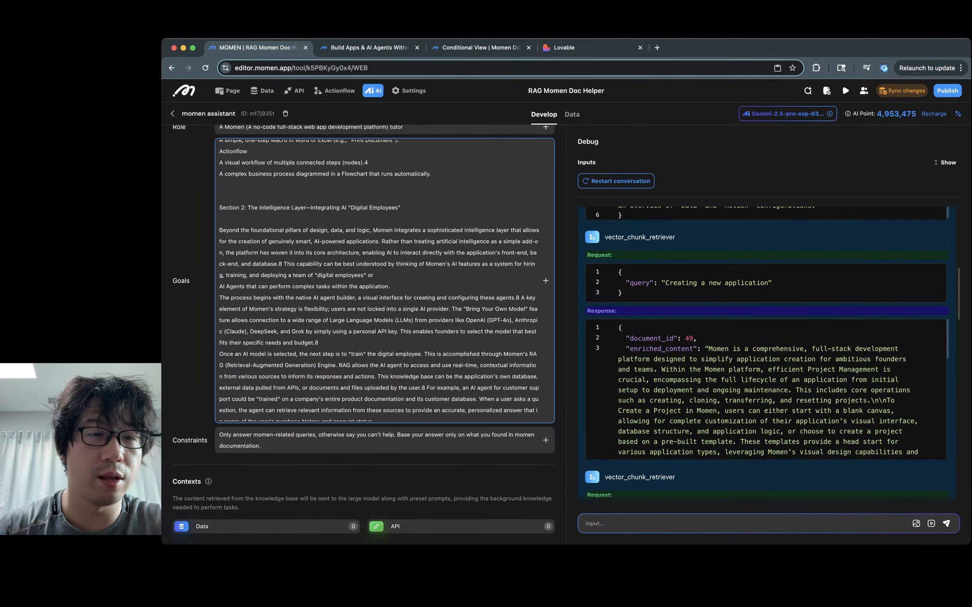
{"action": "scroll", "coordinate": [379, 280], "scroll_direction": "up", "scroll_amount": 4}
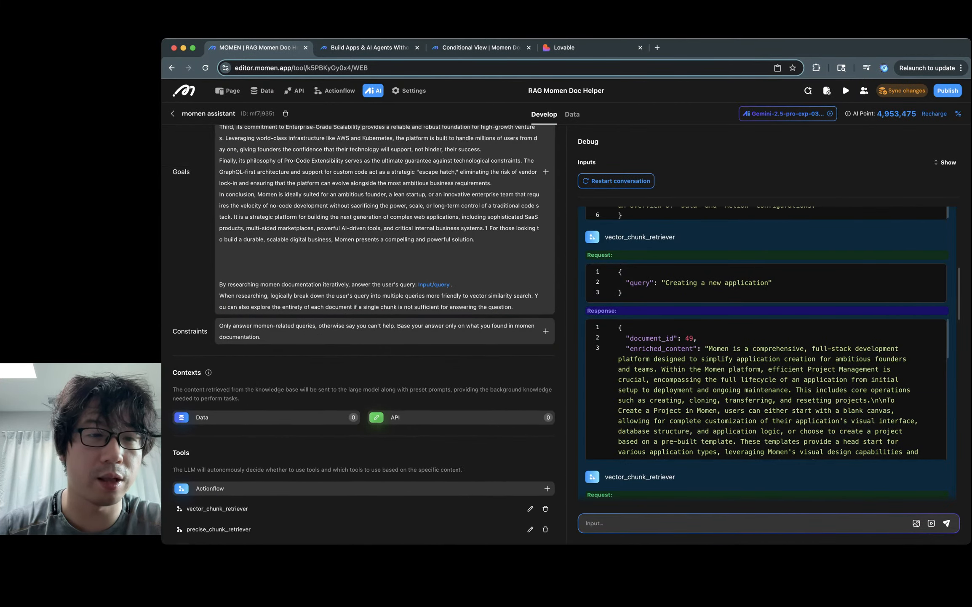
{"action": "type", "text": "-------"}
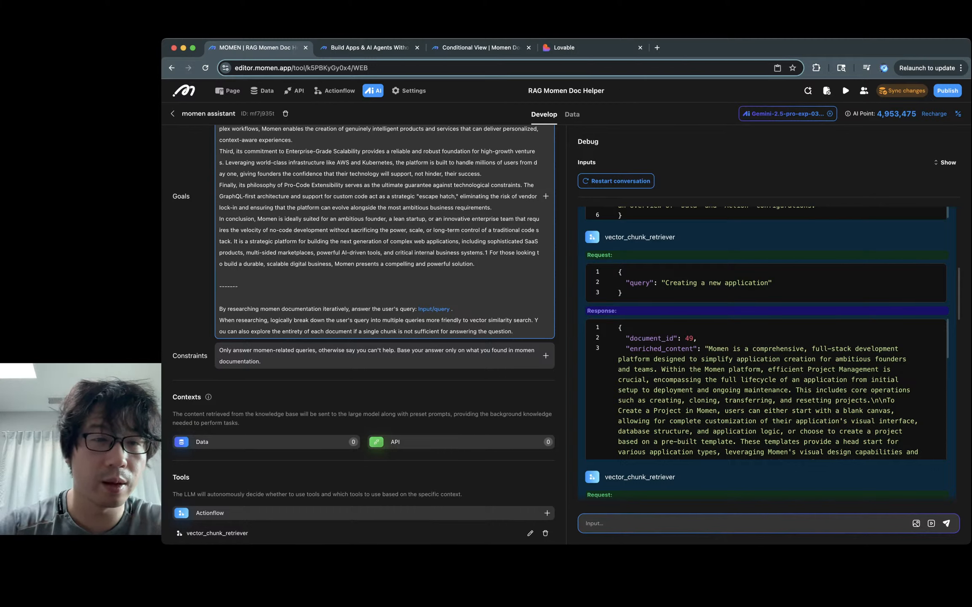
{"action": "key", "text": "BackSpace"}
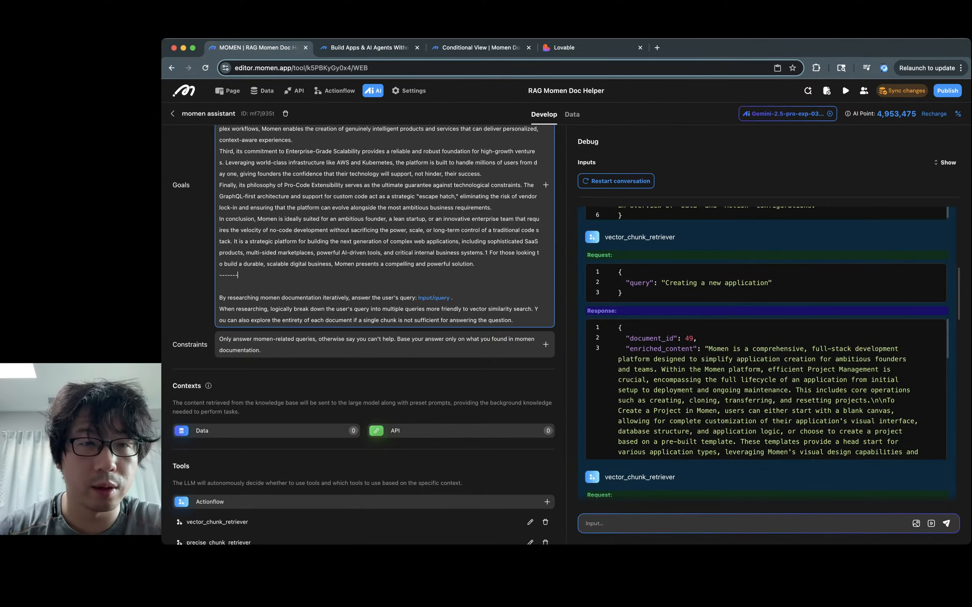
{"action": "scroll", "coordinate": [363, 333], "scroll_direction": "up", "scroll_amount": 15}
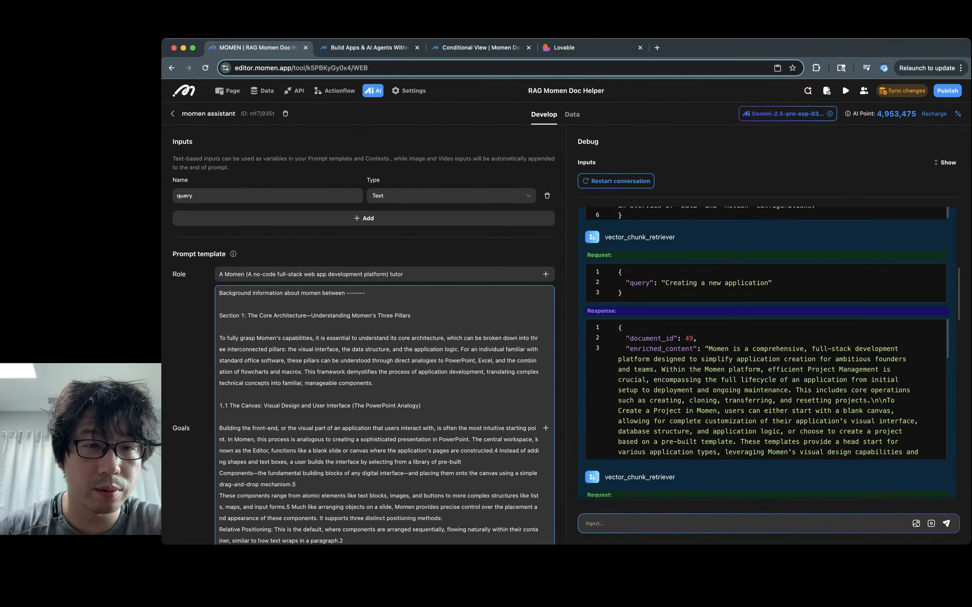
{"action": "key", "text": "shift+End"}
{"action": "key", "text": "ctrl+c"}
{"action": "key", "text": "Down"}
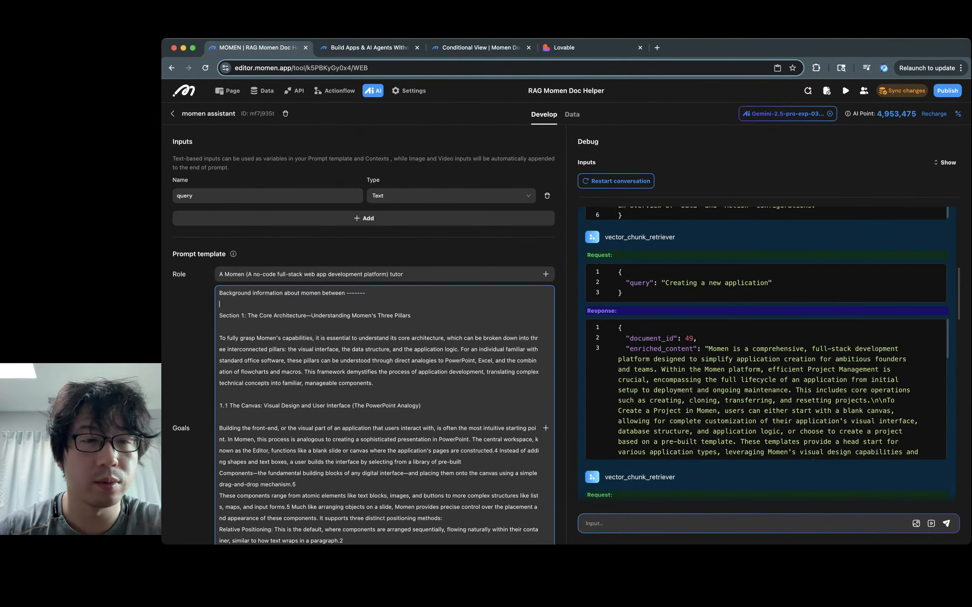
{"action": "key", "text": "ctrl+v"}
Step: Rerun the debug chat and read the reply's paragraphs on defining behaviour and Simple Actions
{"action": "left_click", "coordinate": [205, 366]}
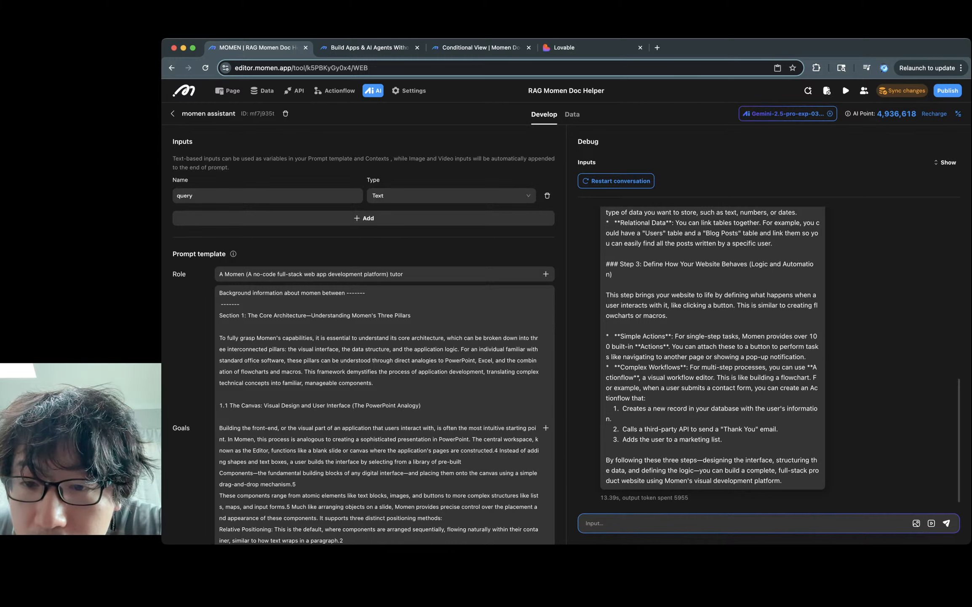
{"action": "triple_click", "coordinate": [675, 305]}
{"action": "triple_click", "coordinate": [675, 336]}
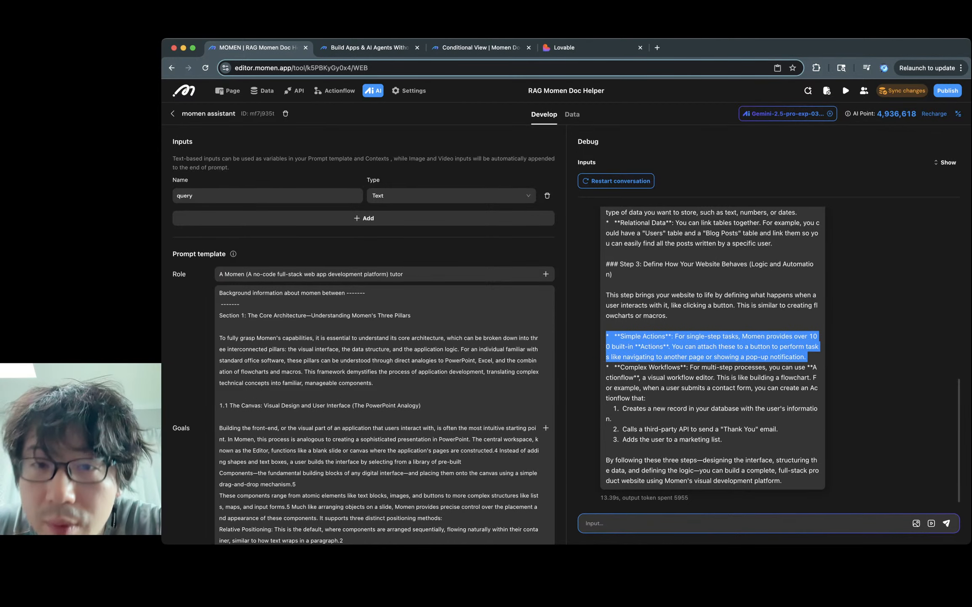
{"action": "triple_click", "coordinate": [664, 347]}
Step: Send the follow-up 'how do I build the database? You must be specific' in the debug chat
{"action": "left_click", "coordinate": [664, 347]}
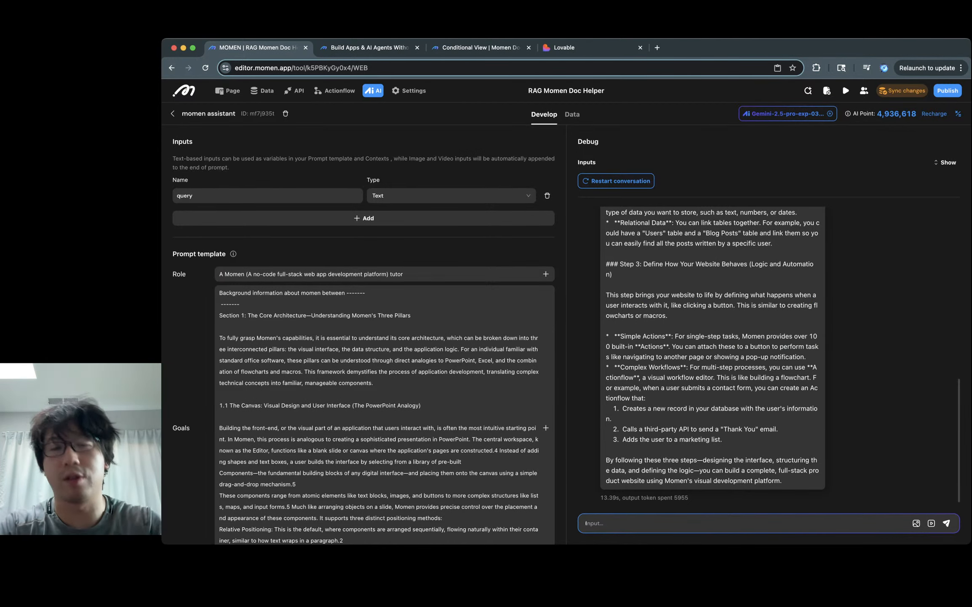
{"action": "type", "text": "how d"}
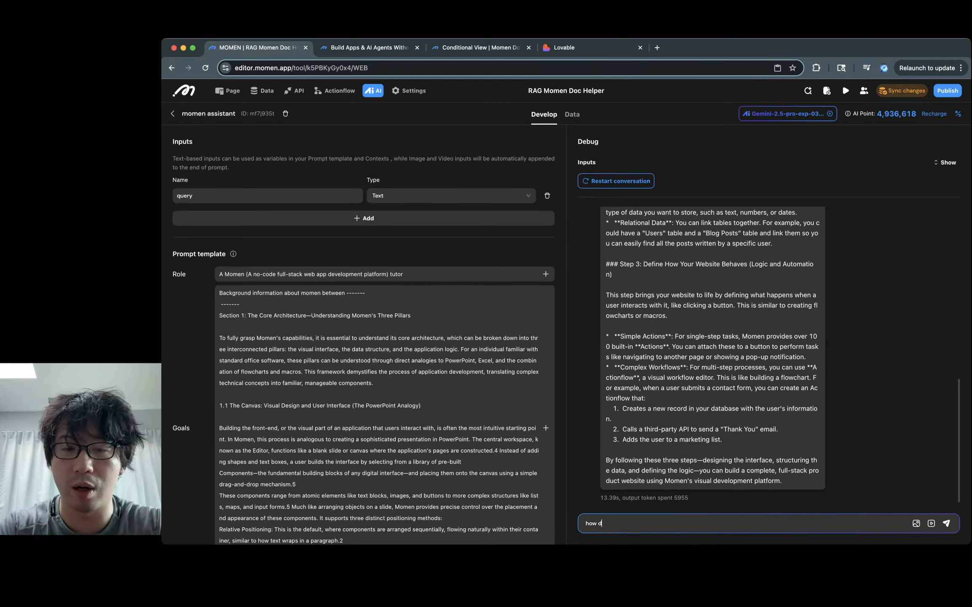
{"action": "type", "text": "o I build a"}
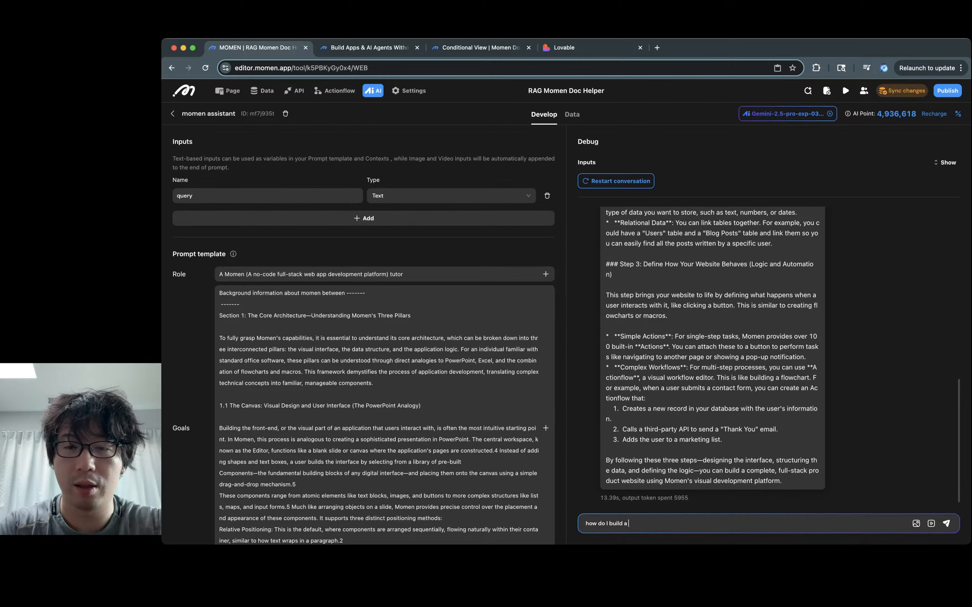
{"action": "key", "text": "BackSpace"}
{"action": "key", "text": "BackSpace"}
{"action": "key", "text": "BackSpace"}
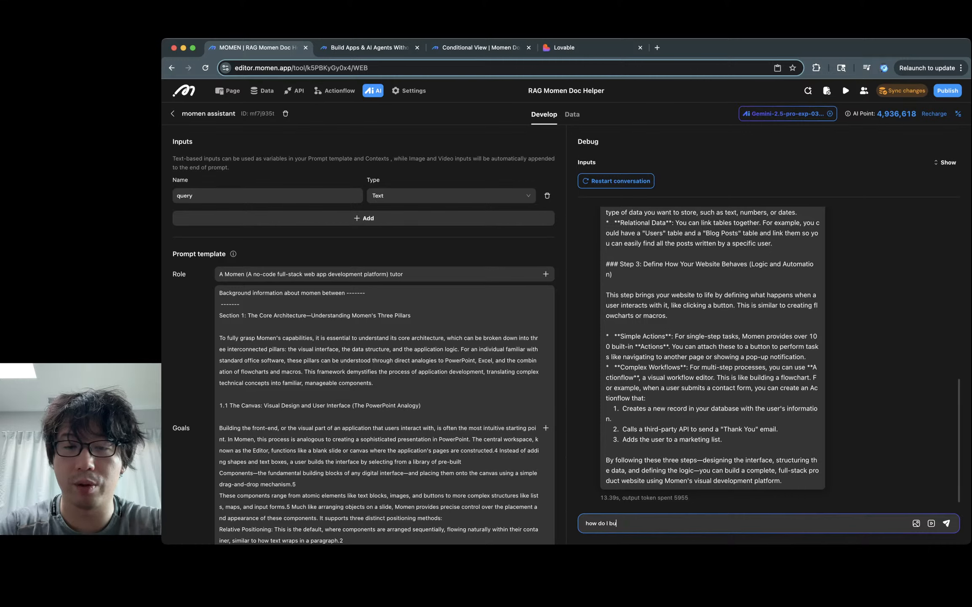
{"action": "type", "text": "build the"}
{"action": "scroll", "coordinate": [712, 354], "scroll_direction": "up", "scroll_amount": 3}
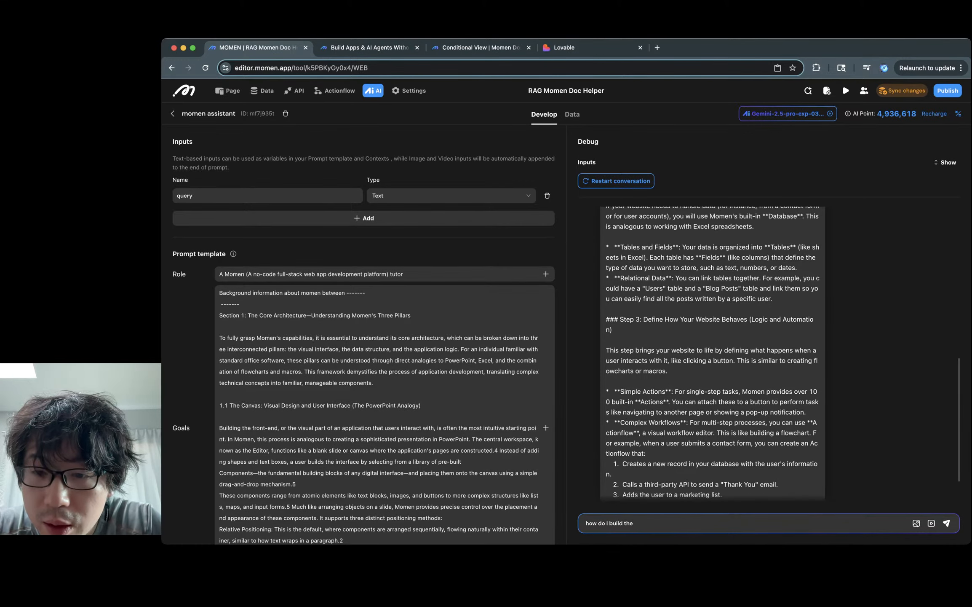
{"action": "scroll", "coordinate": [712, 352], "scroll_direction": "up", "scroll_amount": 2}
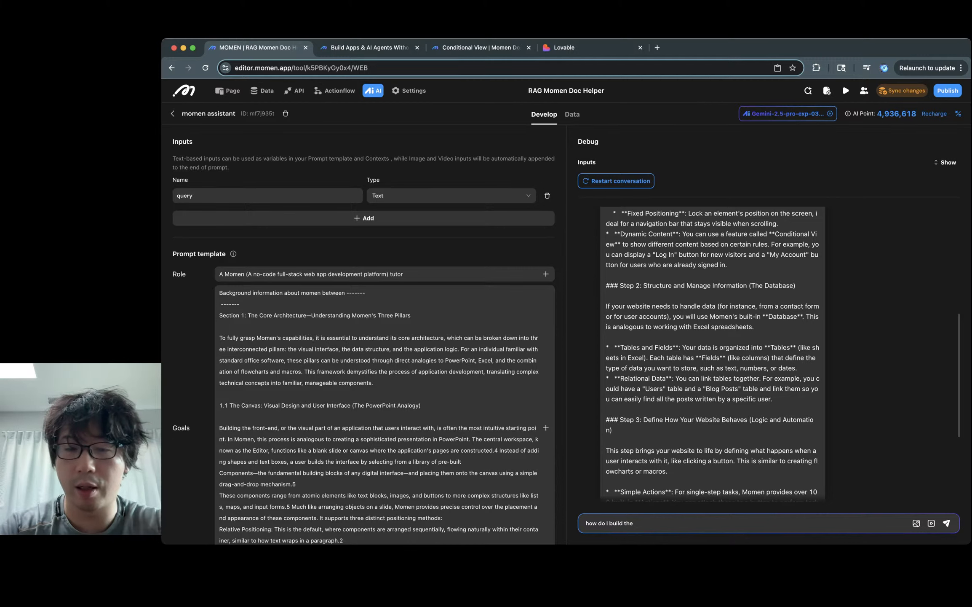
{"action": "type", "text": "database?"}
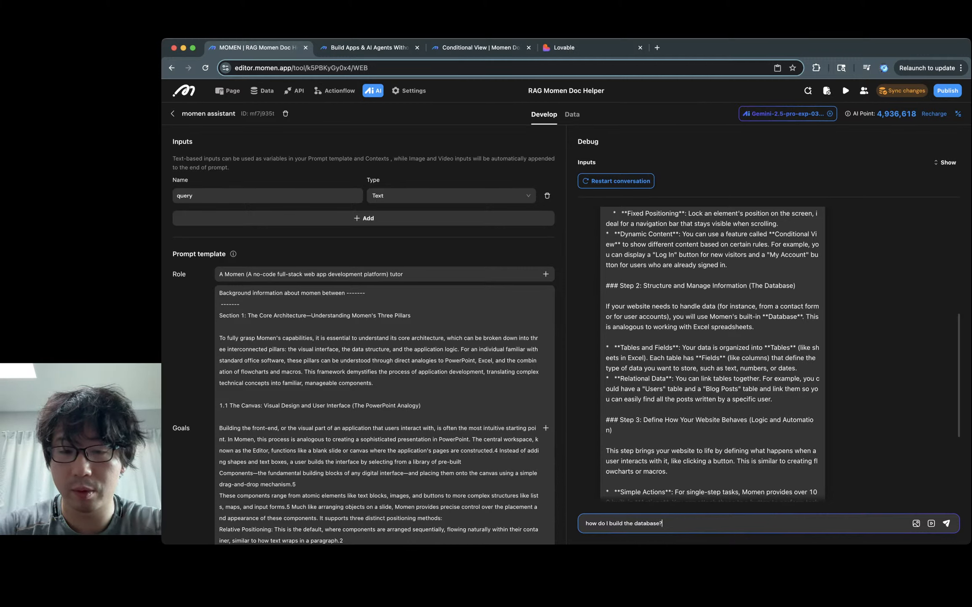
{"action": "type", "text": " Must be"}
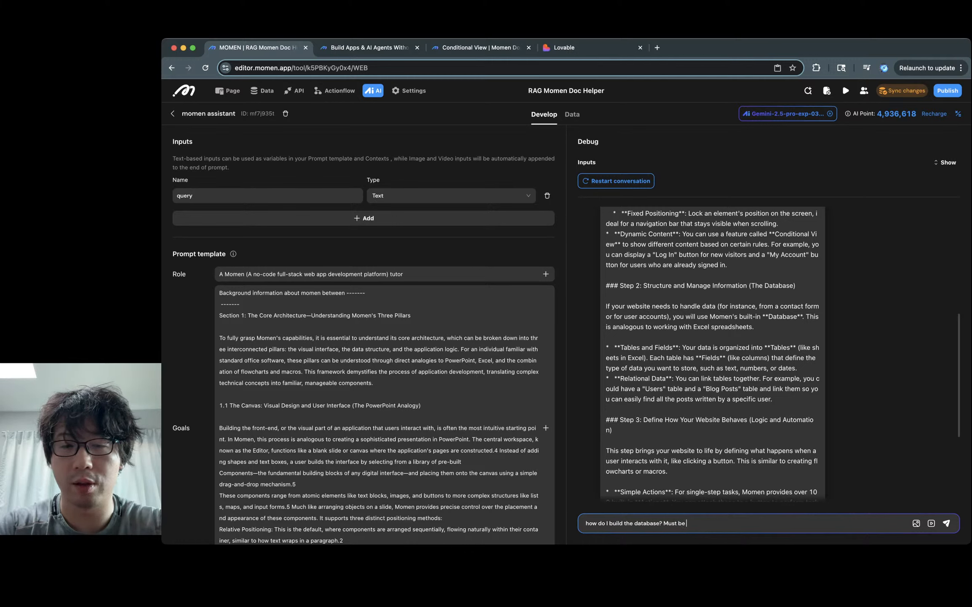
{"action": "key", "text": "BackSpace"}
{"action": "key", "text": "BackSpace"}
{"action": "key", "text": "BackSpace"}
{"action": "key", "text": "BackSpace"}
{"action": "key", "text": "BackSpace"}
{"action": "key", "text": "BackSpace"}
{"action": "key", "text": "BackSpace"}
{"action": "key", "text": "BackSpace"}
{"action": "type", "text": "Y"}
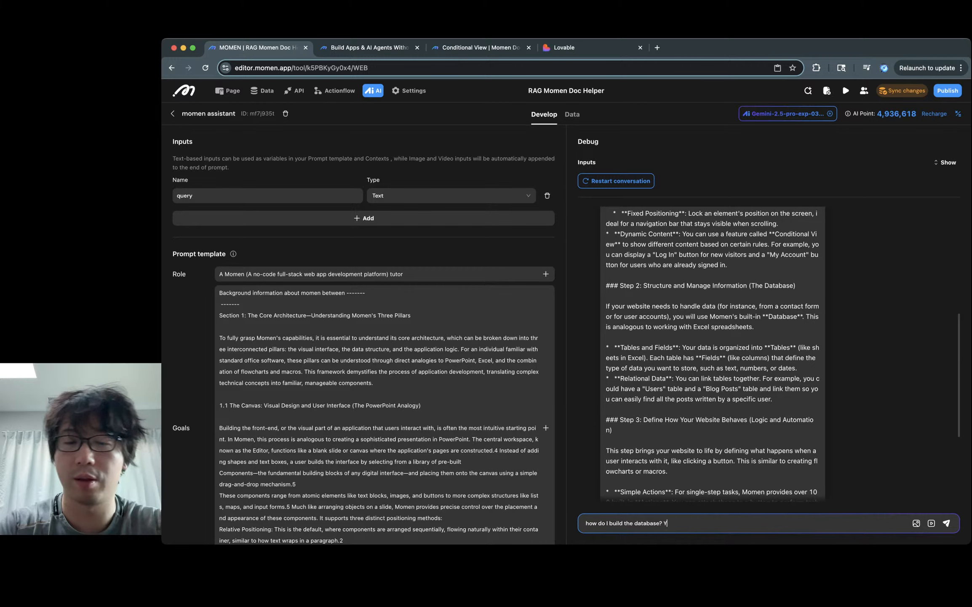
{"action": "type", "text": "ou must be specif"}
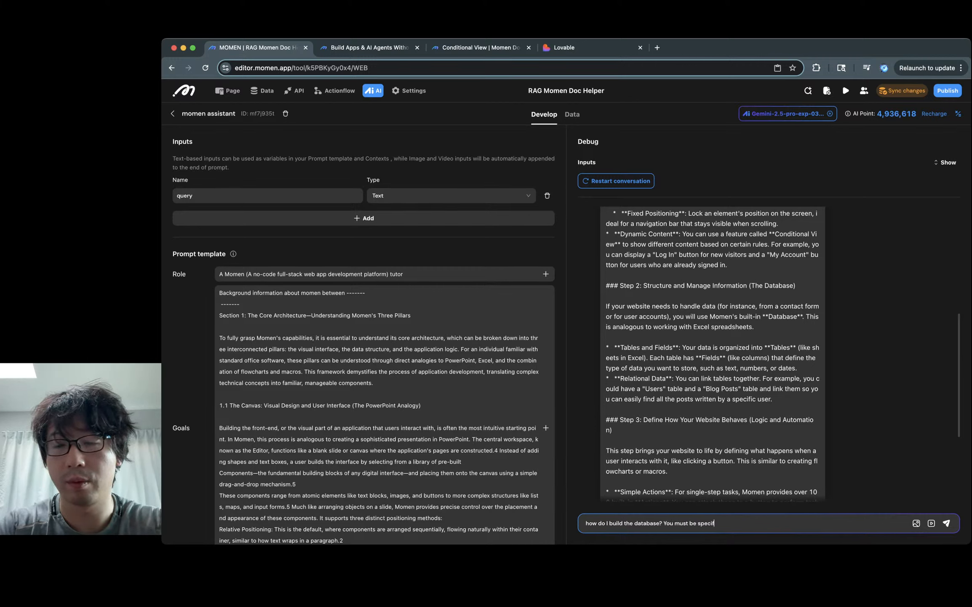
{"action": "type", "text": "ic"}
{"action": "key", "text": "Return"}
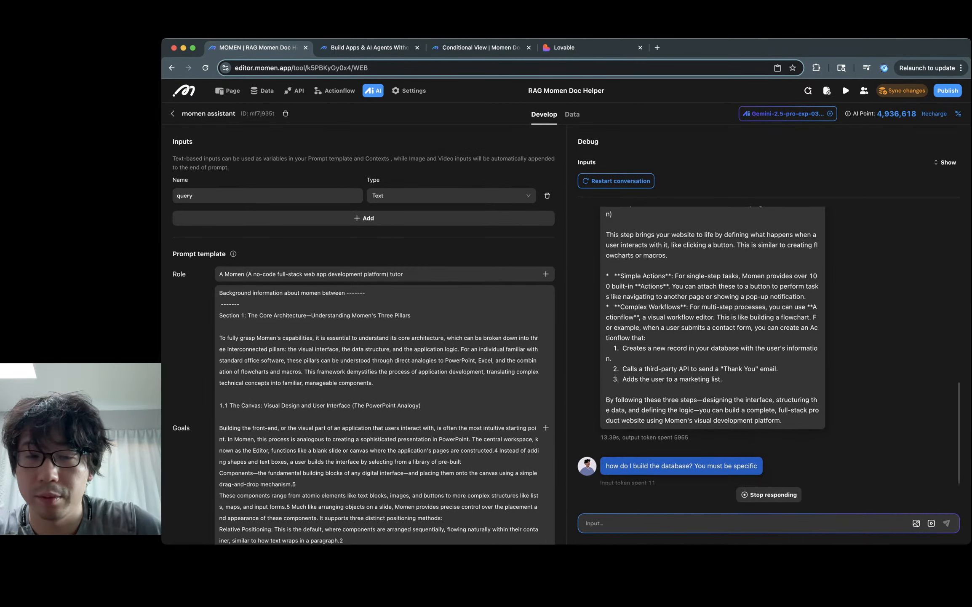
Step: Scroll through the agent's database answer on tables, fields and relations, back up to the question
{"action": "scroll", "coordinate": [363, 333], "scroll_direction": "down", "scroll_amount": 10}
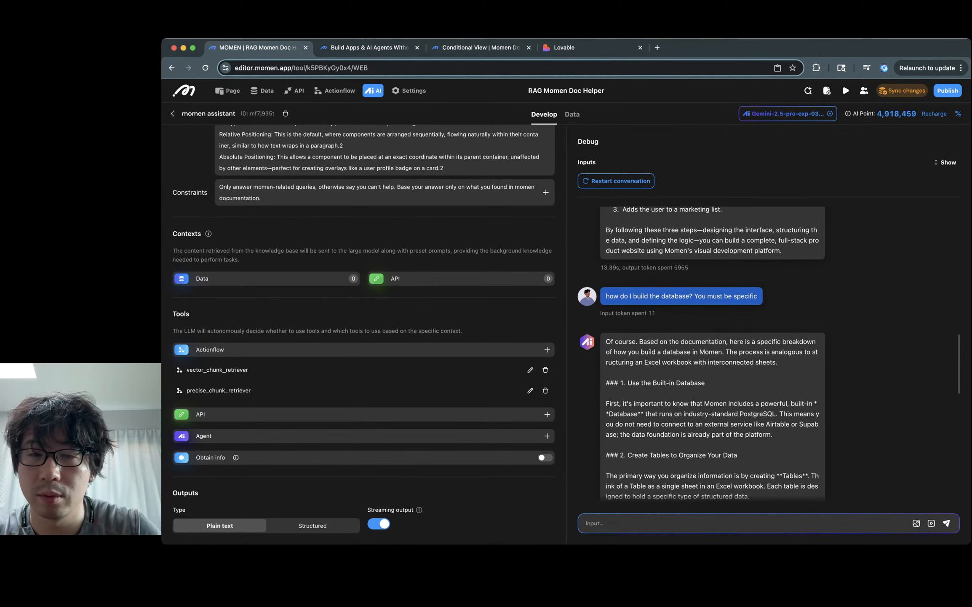
{"action": "scroll", "coordinate": [712, 353], "scroll_direction": "down", "scroll_amount": 12}
{"action": "scroll", "coordinate": [713, 354], "scroll_direction": "up", "scroll_amount": 5}
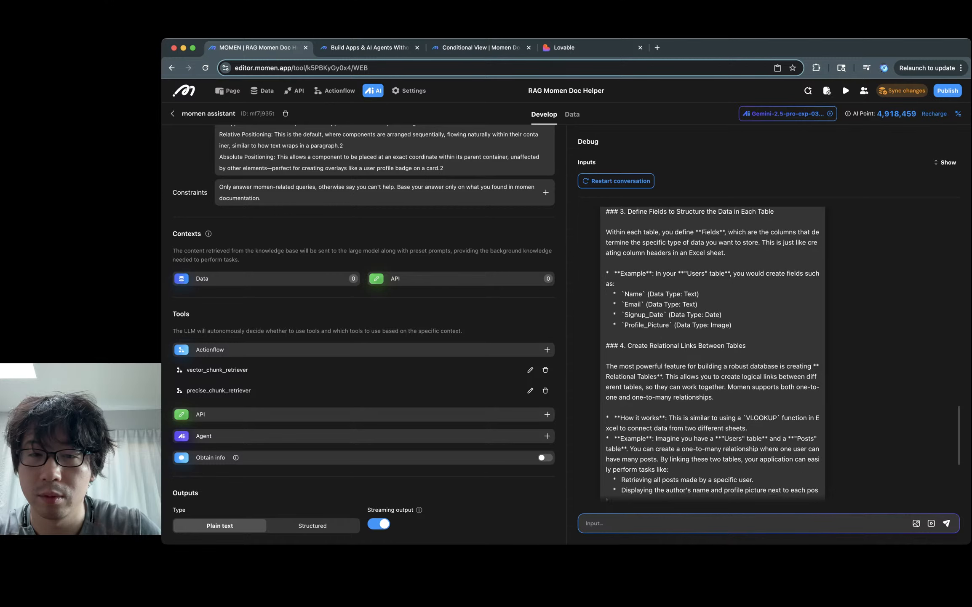
{"action": "scroll", "coordinate": [712, 353], "scroll_direction": "up", "scroll_amount": 2}
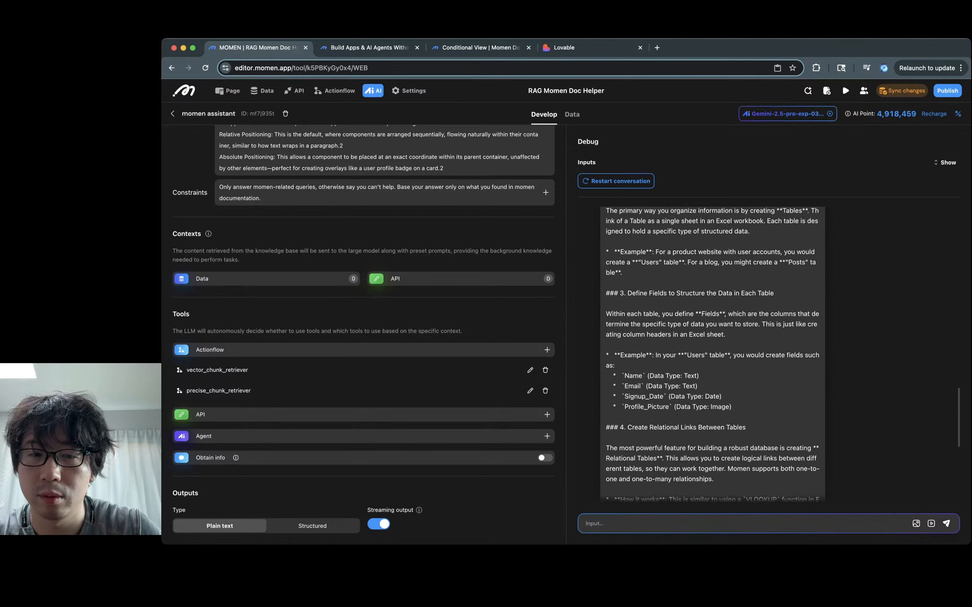
{"action": "scroll", "coordinate": [712, 353], "scroll_direction": "up", "scroll_amount": 1}
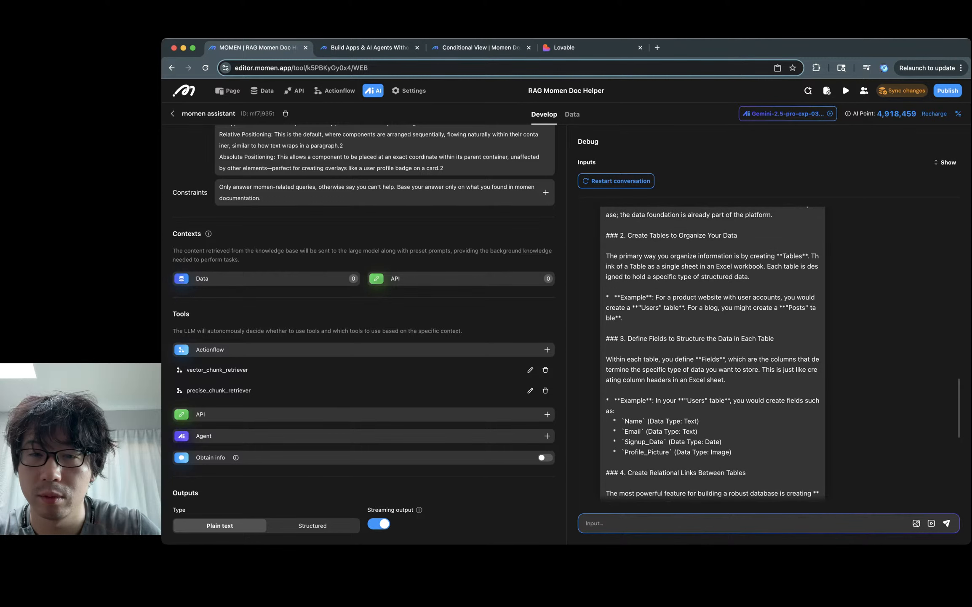
{"action": "scroll", "coordinate": [712, 353], "scroll_direction": "up", "scroll_amount": 4}
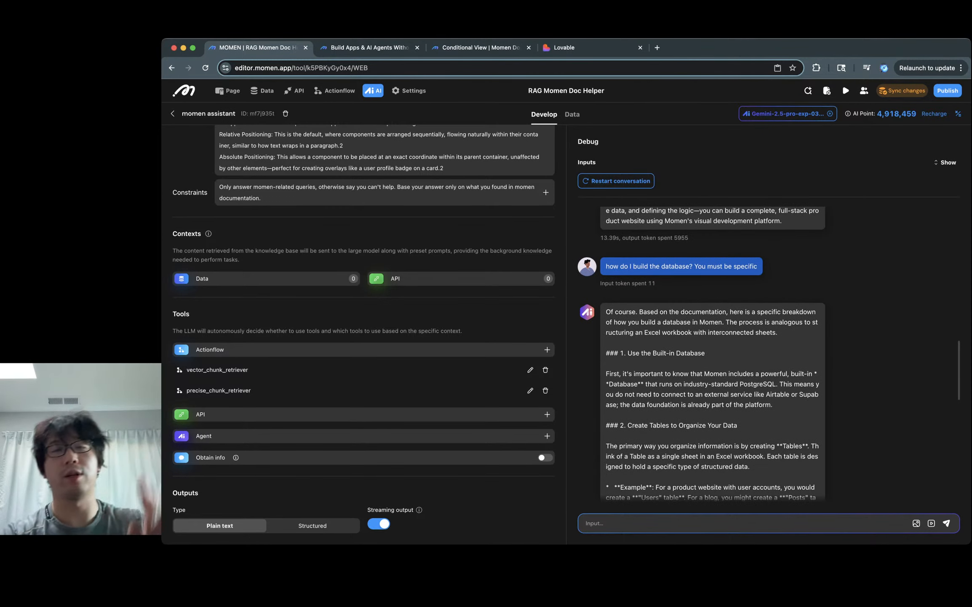
Step: Prefix the research line with 'Whenever specific information is needed that's not found in the background, you MUST', dropping 'By'
{"action": "left_click", "coordinate": [262, 197]}
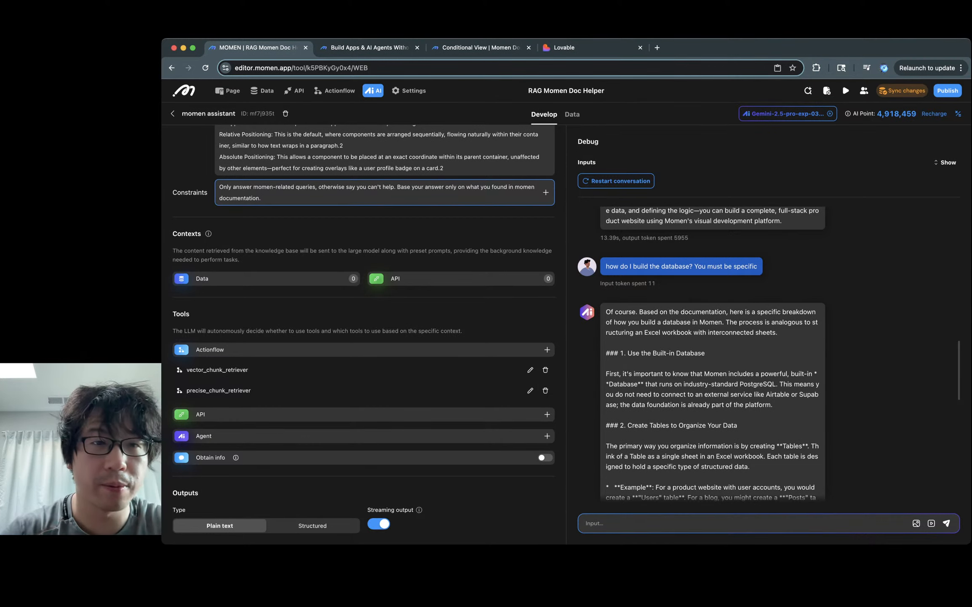
{"action": "scroll", "coordinate": [364, 295], "scroll_direction": "up", "scroll_amount": 3}
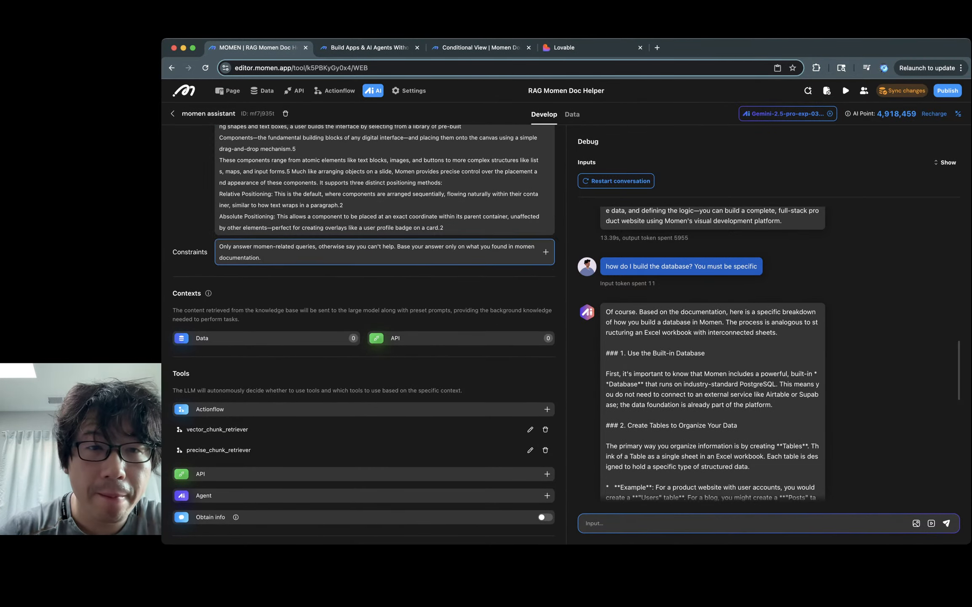
{"action": "scroll", "coordinate": [364, 295], "scroll_direction": "up", "scroll_amount": 10}
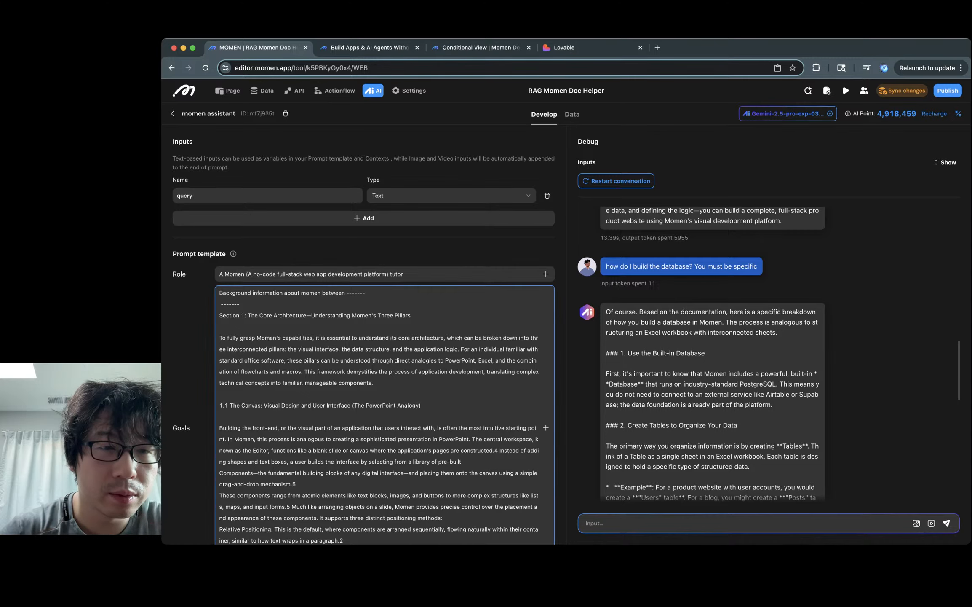
{"action": "scroll", "coordinate": [379, 415], "scroll_direction": "down", "scroll_amount": 15}
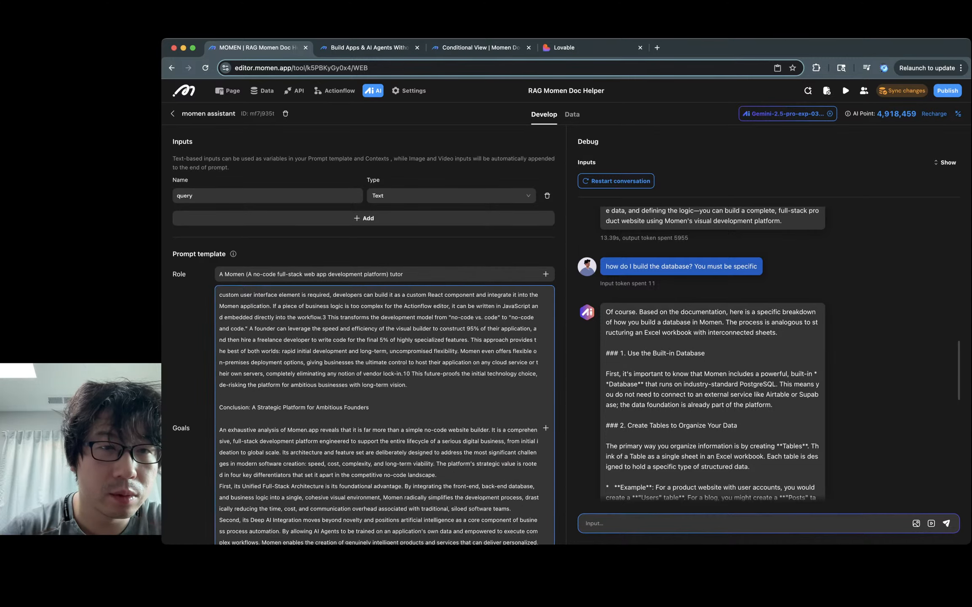
{"action": "scroll", "coordinate": [380, 415], "scroll_direction": "down", "scroll_amount": 10}
{"action": "scroll", "coordinate": [363, 334], "scroll_direction": "up", "scroll_amount": 1}
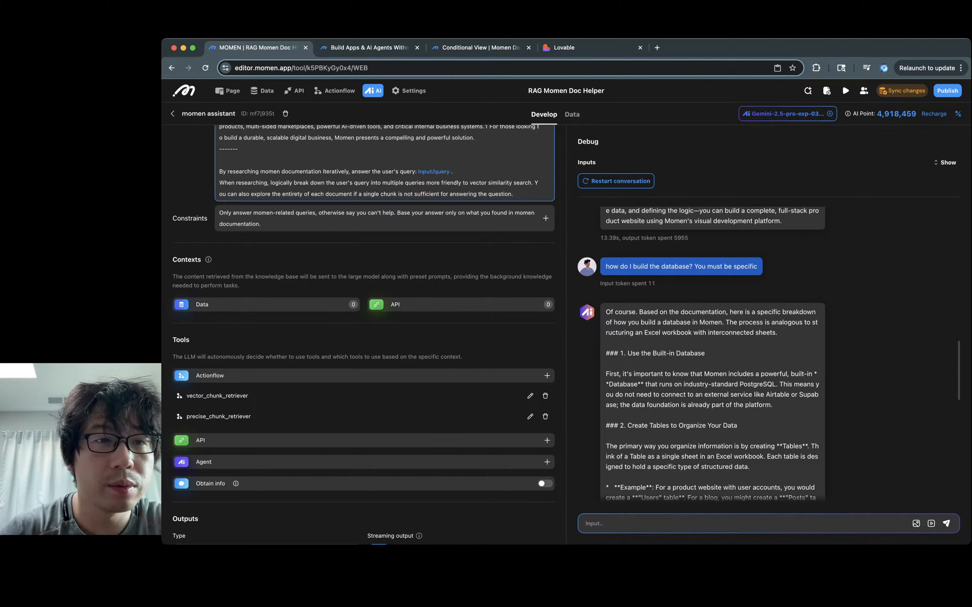
{"action": "double_click", "coordinate": [243, 171]}
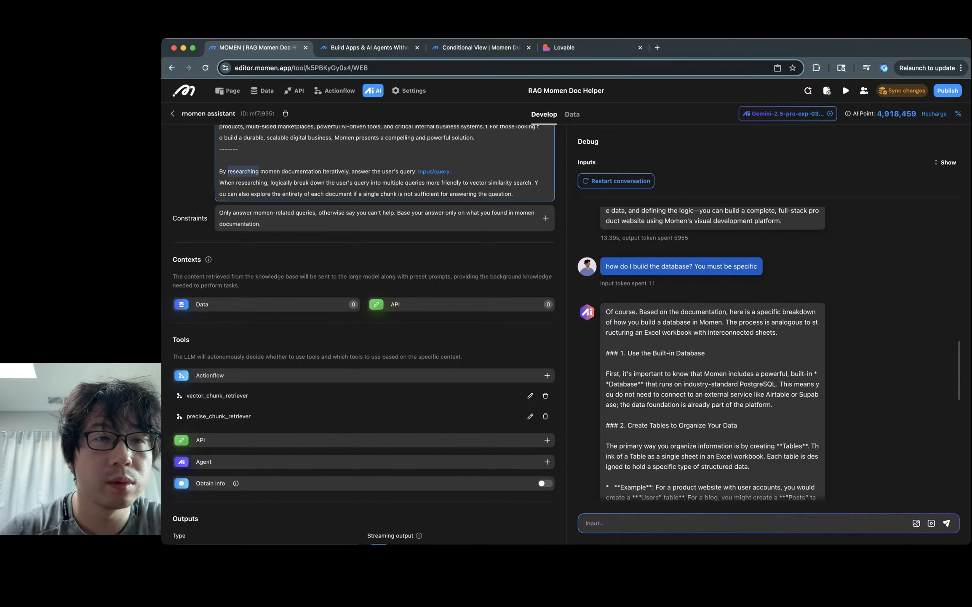
{"action": "left_click", "coordinate": [219, 171]}
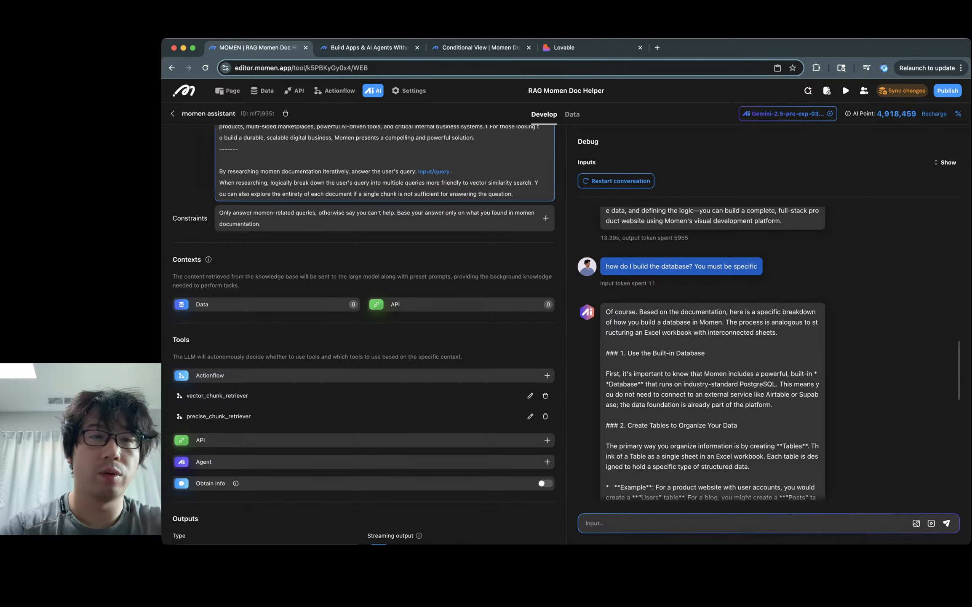
{"action": "type", "text": "Whenever spec"}
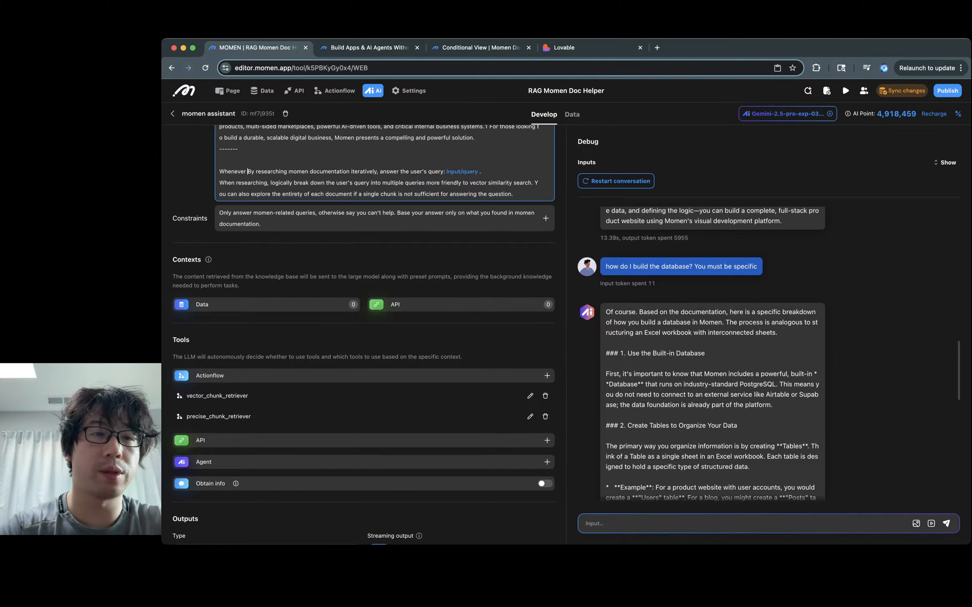
{"action": "type", "text": "ific information is "}
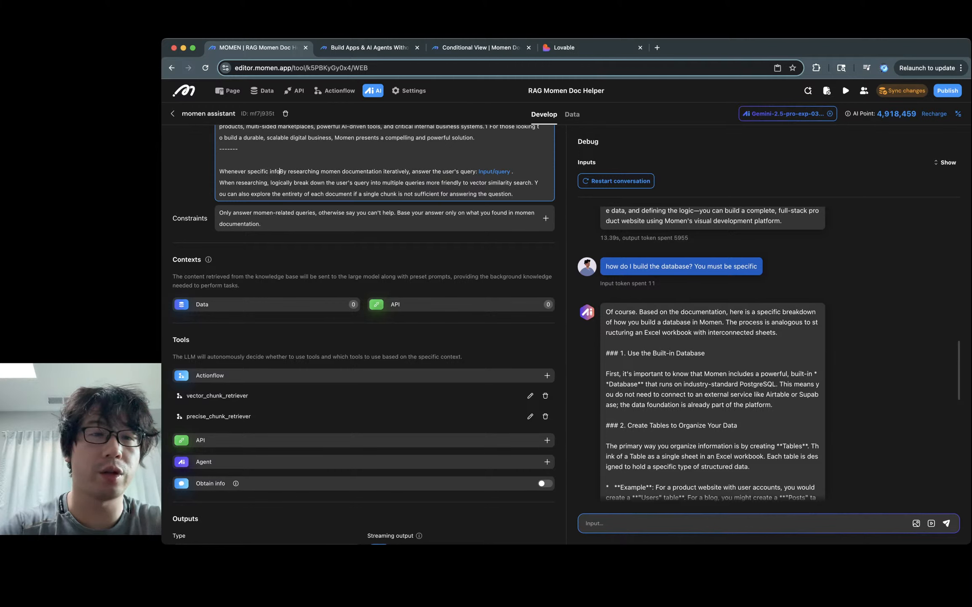
{"action": "type", "text": "needed that's not f"}
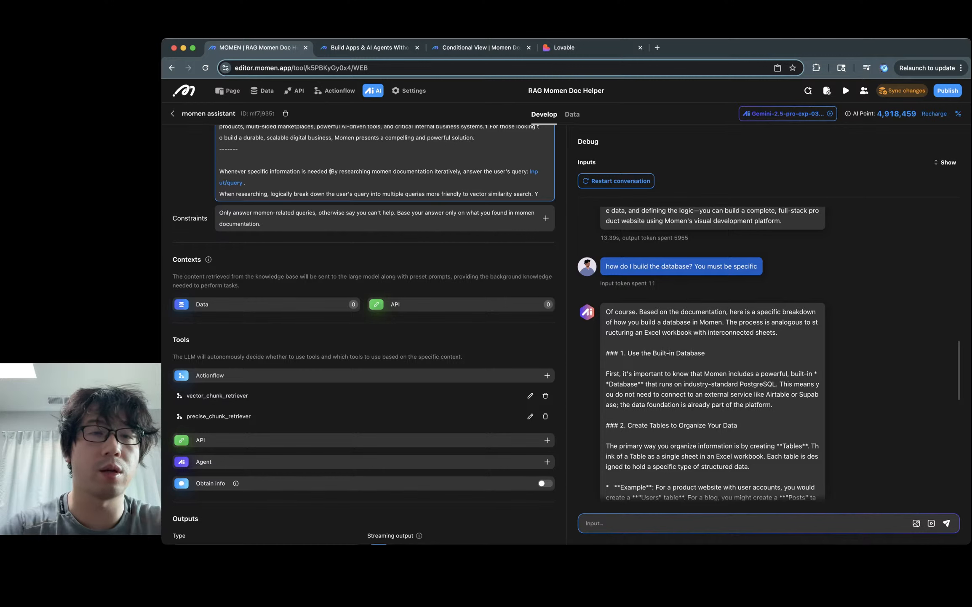
{"action": "type", "text": "ound int he"}
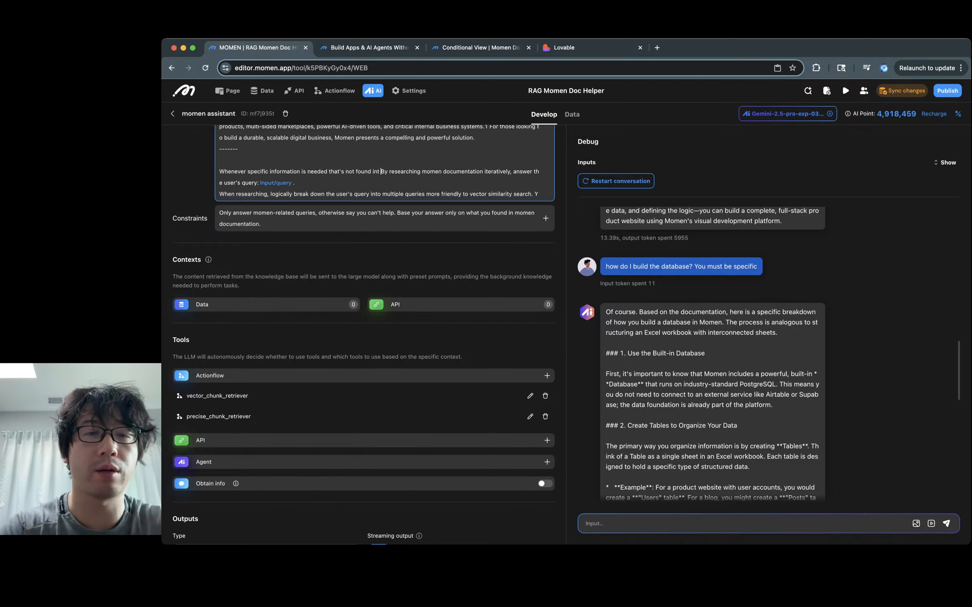
{"action": "key", "text": "BackSpace"}
{"action": "key", "text": "BackSpace"}
{"action": "key", "text": "BackSpace"}
{"action": "key", "text": "BackSpace"}
{"action": "type", "text": "the backg"}
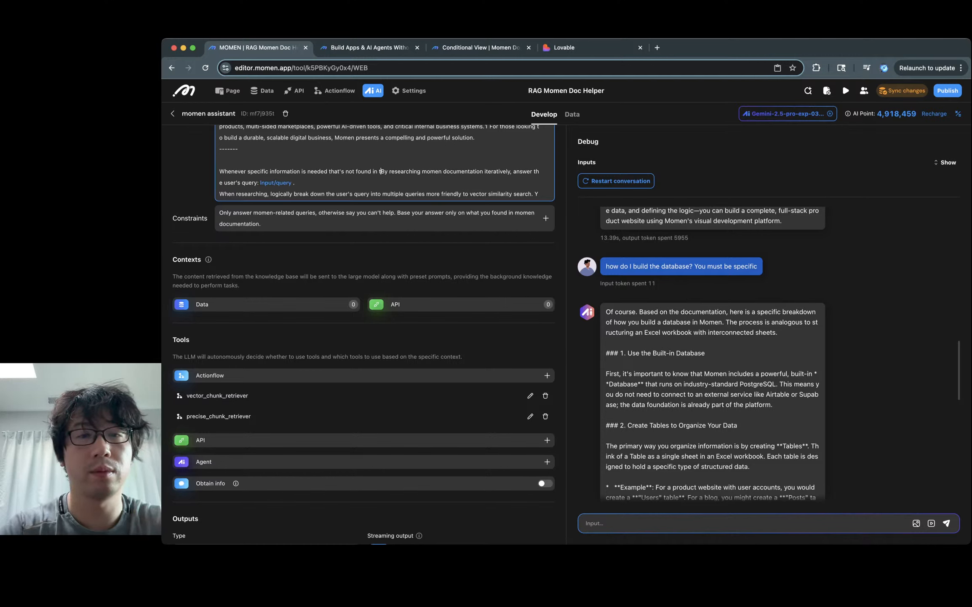
{"action": "type", "text": "round, you M"}
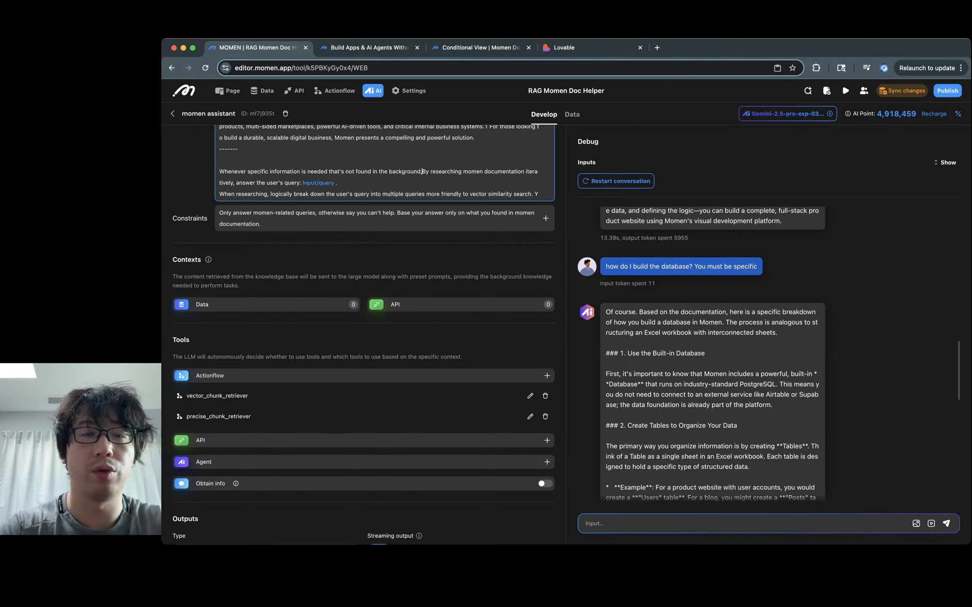
{"action": "type", "text": "UST"}
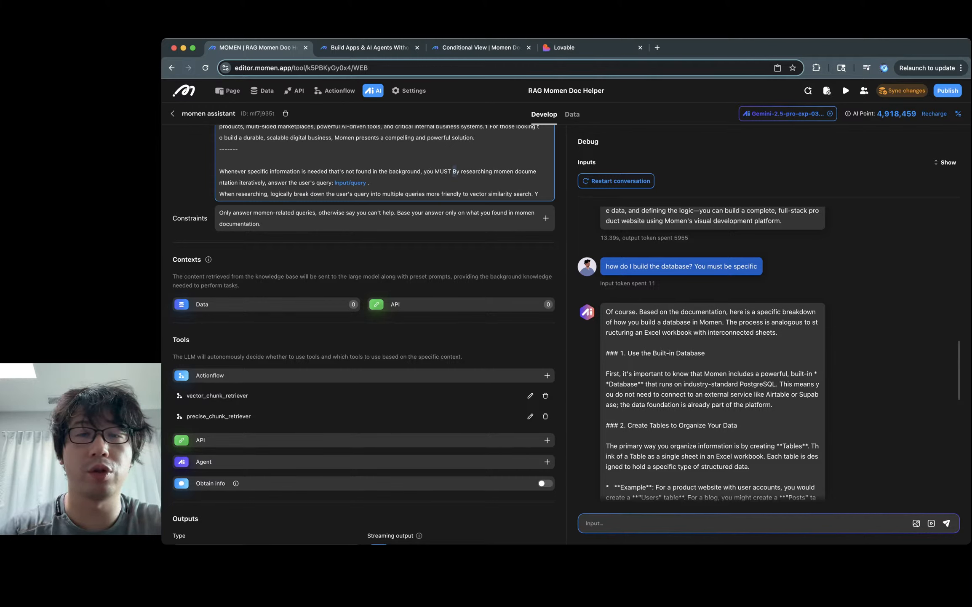
{"action": "key", "text": "BackSpace"}
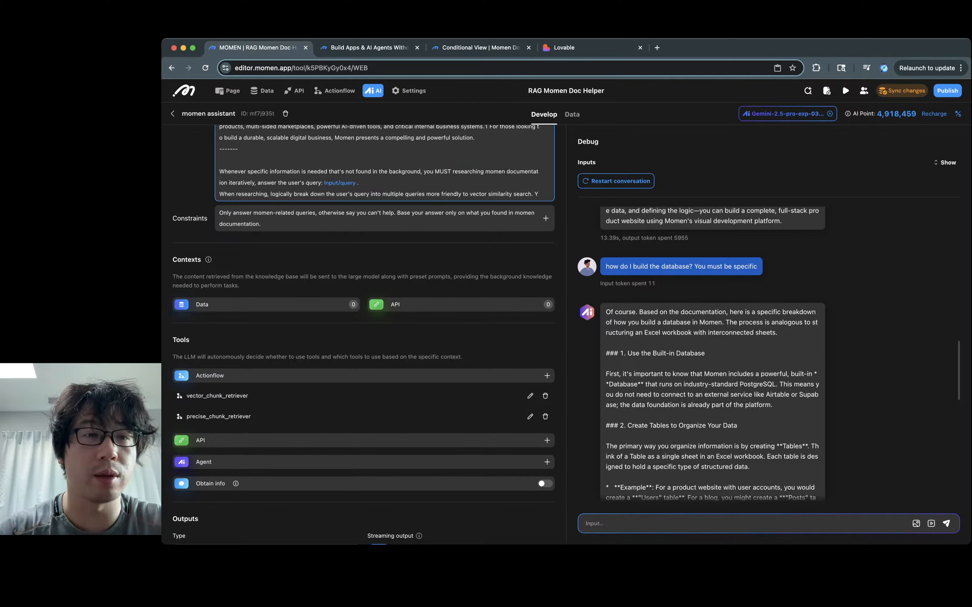
{"action": "double_click", "coordinate": [238, 183]}
{"action": "left_click", "coordinate": [264, 183]}
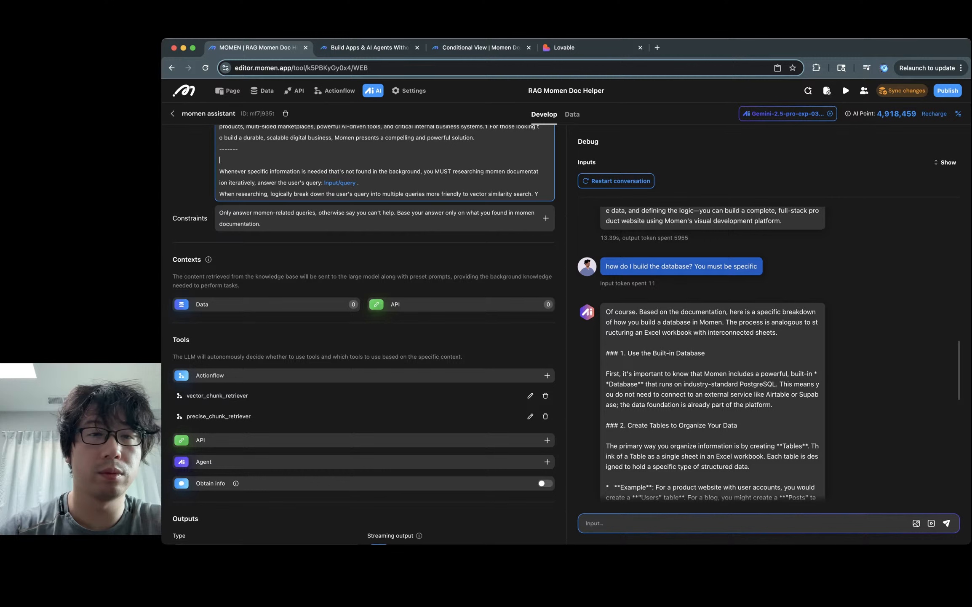
Step: Below the divider, add an 'answer the user's query:' line followed by the query input variable
{"action": "scroll", "coordinate": [385, 162], "scroll_direction": "down", "scroll_amount": 1}
{"action": "left_click", "coordinate": [220, 148]}
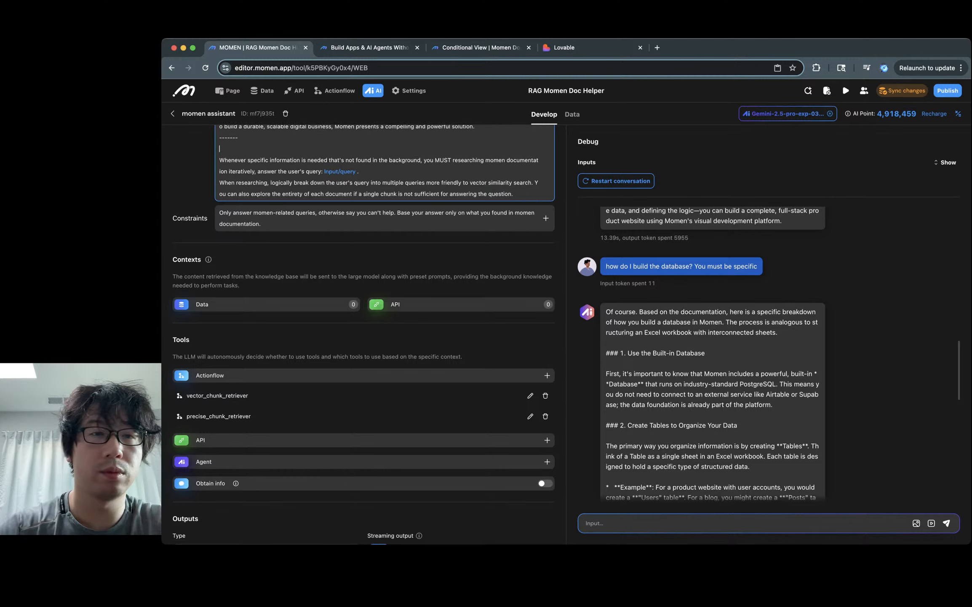
{"action": "key", "text": "Return"}
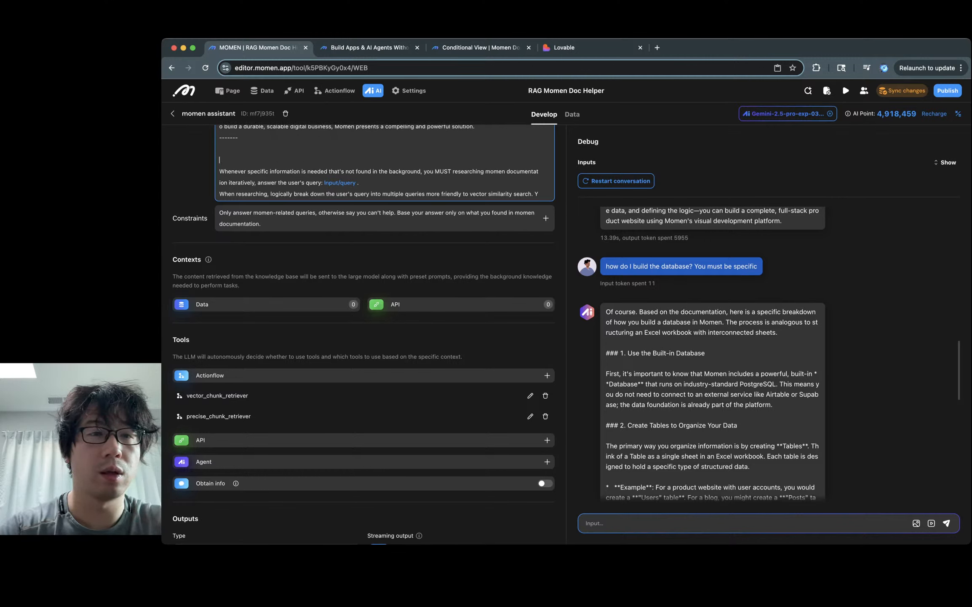
{"action": "type", "text": "Aanswer the user"}
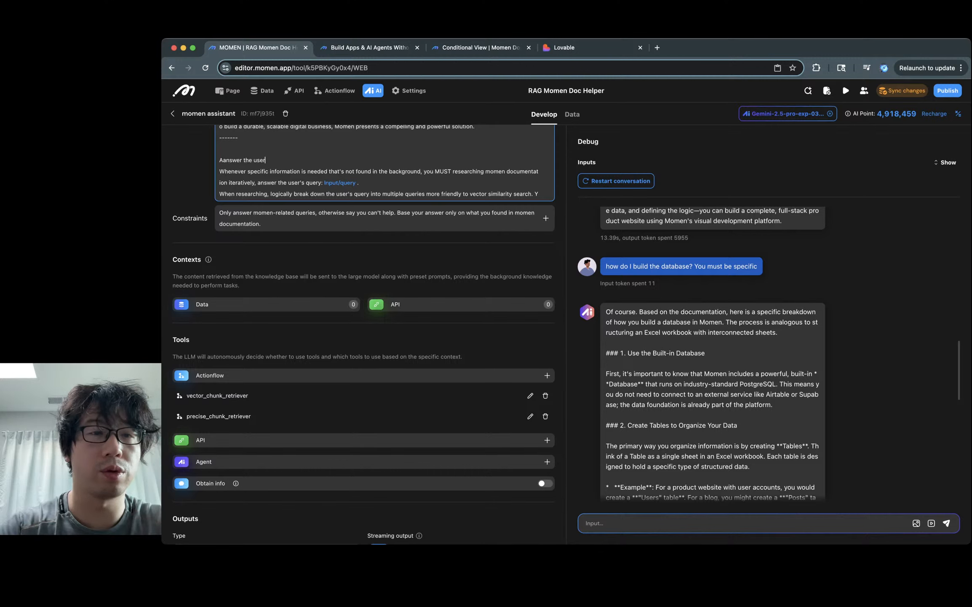
{"action": "type", "text": "'s query:"}
{"action": "key", "text": "Return"}
{"action": "key", "text": "Return"}
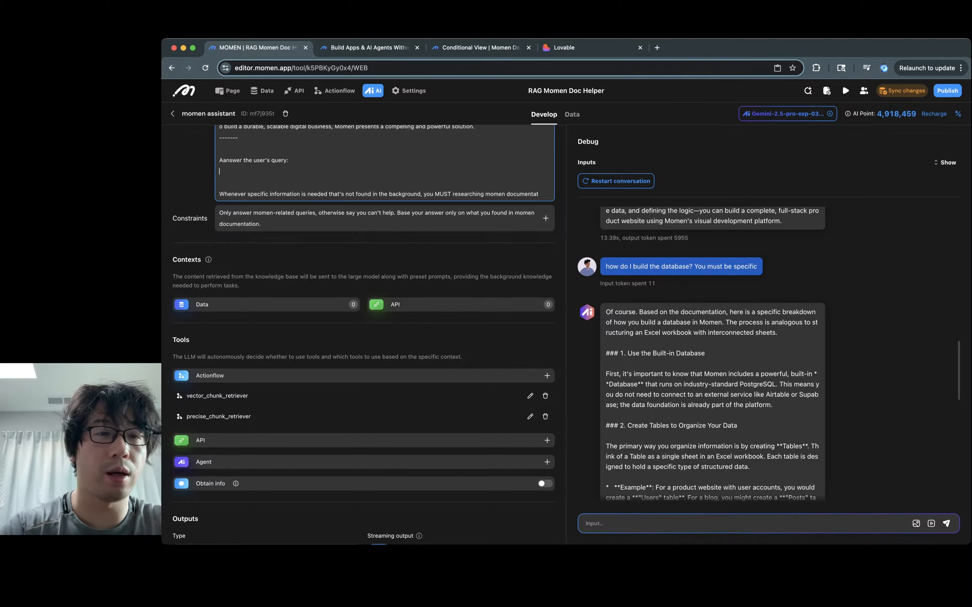
{"action": "type", "text": "/"}
{"action": "mouse_move", "coordinate": [268, 195]}
{"action": "left_click", "coordinate": [349, 199]}
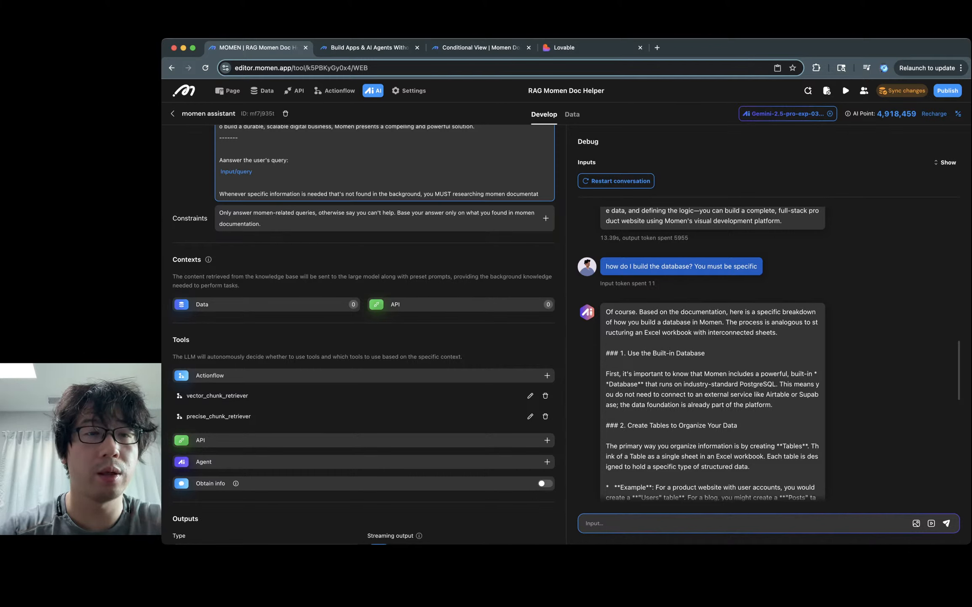
{"action": "scroll", "coordinate": [384, 162], "scroll_direction": "down", "scroll_amount": 2}
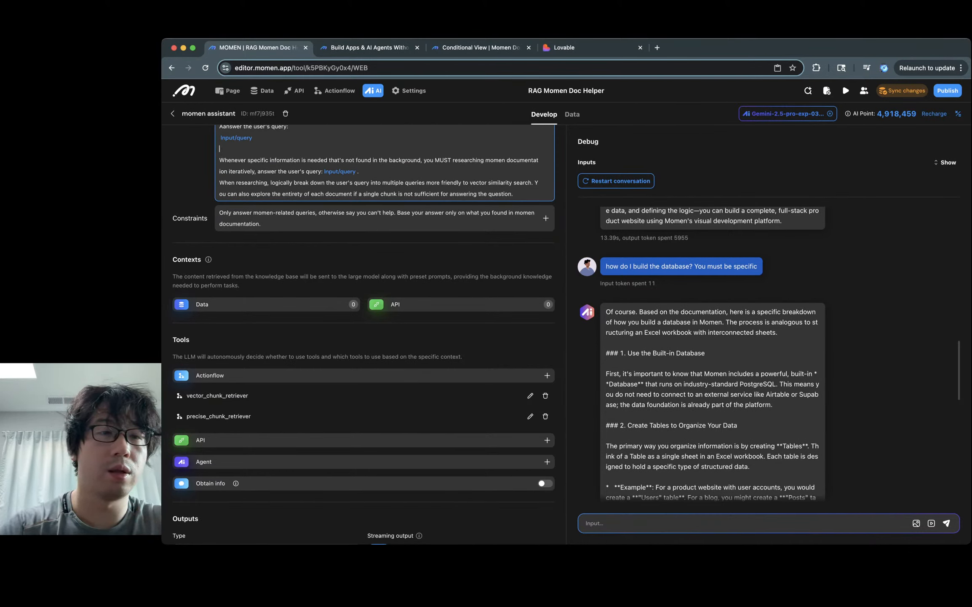
Step: Add a NOTE: line, drop the Input/query reference, and type 'using tools like vector_chunk_retriever and precise_chunk_retriever'
{"action": "key", "text": "Return"}
{"action": "type", "text": "NOTE:"}
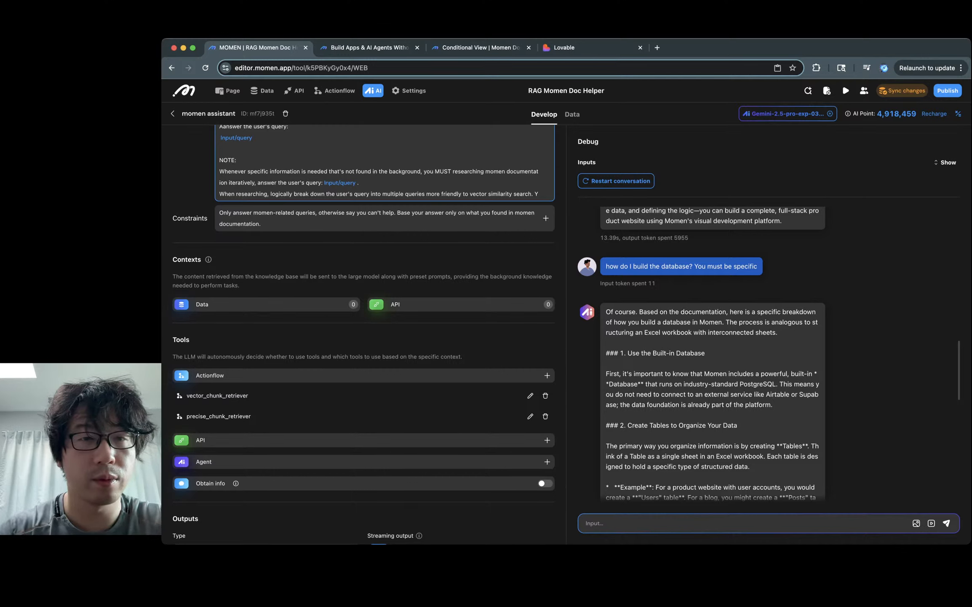
{"action": "left_click", "coordinate": [340, 182]}
{"action": "key", "text": "BackSpace"}
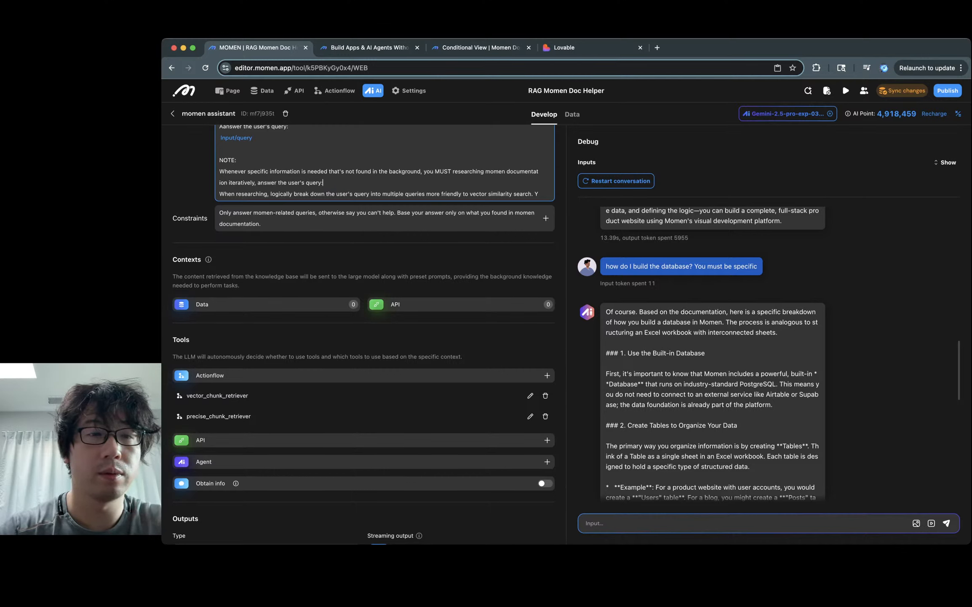
{"action": "key", "text": "BackSpace"}
{"action": "key", "text": "BackSpace"}
{"action": "key", "text": "BackSpace"}
{"action": "key", "text": "BackSpace"}
{"action": "key", "text": "BackSpace"}
{"action": "key", "text": "BackSpace"}
{"action": "key", "text": "BackSpace"}
{"action": "key", "text": "BackSpace"}
{"action": "key", "text": "BackSpace"}
{"action": "key", "text": "BackSpace"}
{"action": "key", "text": "BackSpace"}
{"action": "key", "text": "BackSpace"}
{"action": "key", "text": "BackSpace"}
{"action": "key", "text": "BackSpace"}
{"action": "key", "text": "BackSpace"}
{"action": "key", "text": "BackSpace"}
{"action": "key", "text": "BackSpace"}
{"action": "key", "text": "BackSpace"}
{"action": "key", "text": "BackSpace"}
{"action": "key", "text": "BackSpace"}
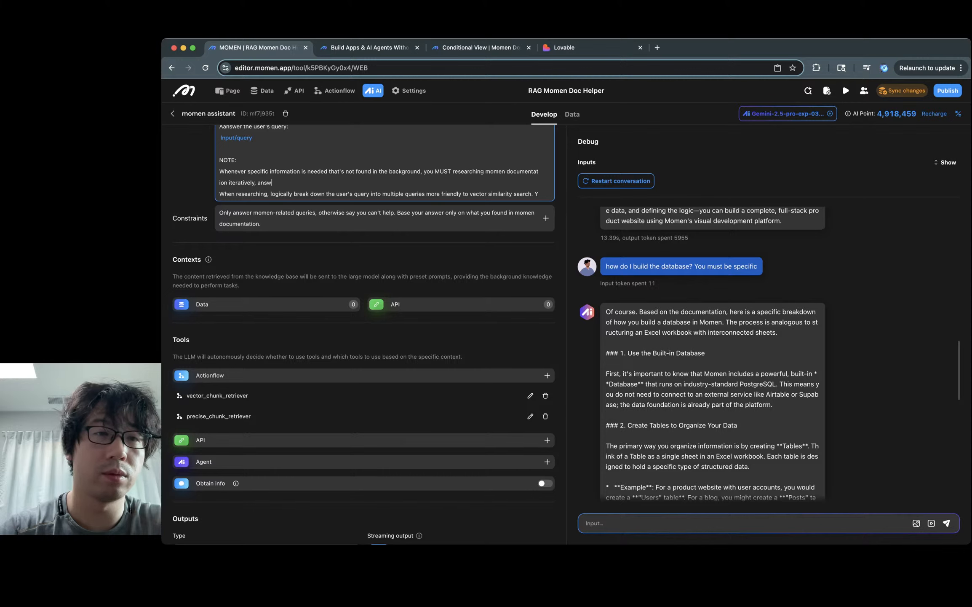
{"action": "type", "text": "using tootls"}
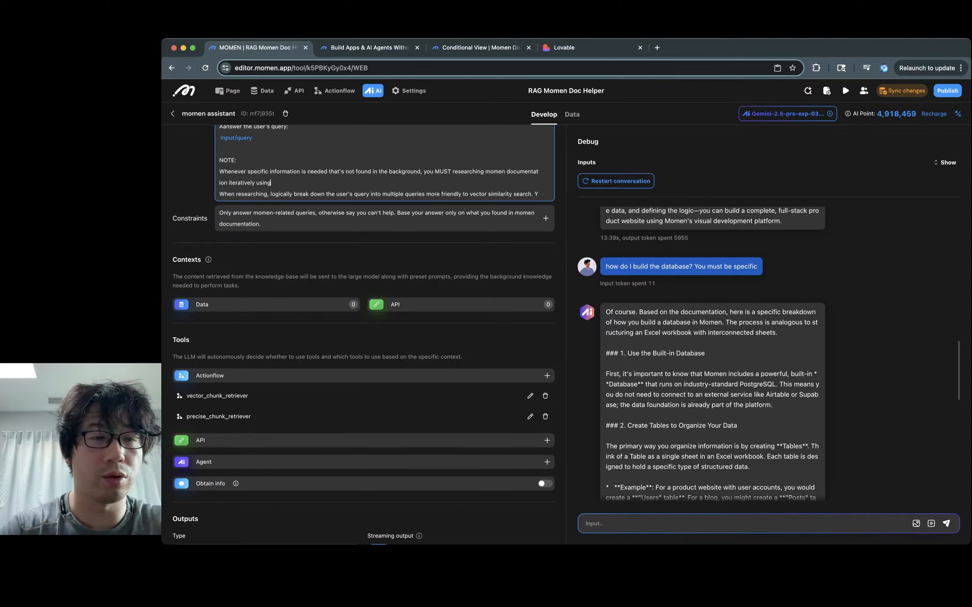
{"action": "key", "text": "BackSpace"}
{"action": "key", "text": "BackSpace"}
{"action": "key", "text": "BackSpace"}
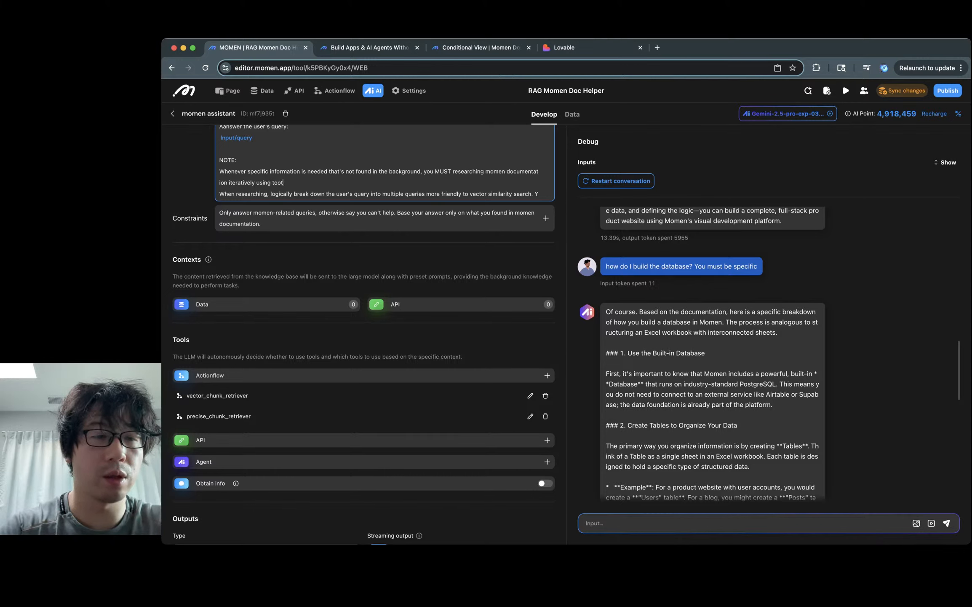
{"action": "type", "text": "ls like"}
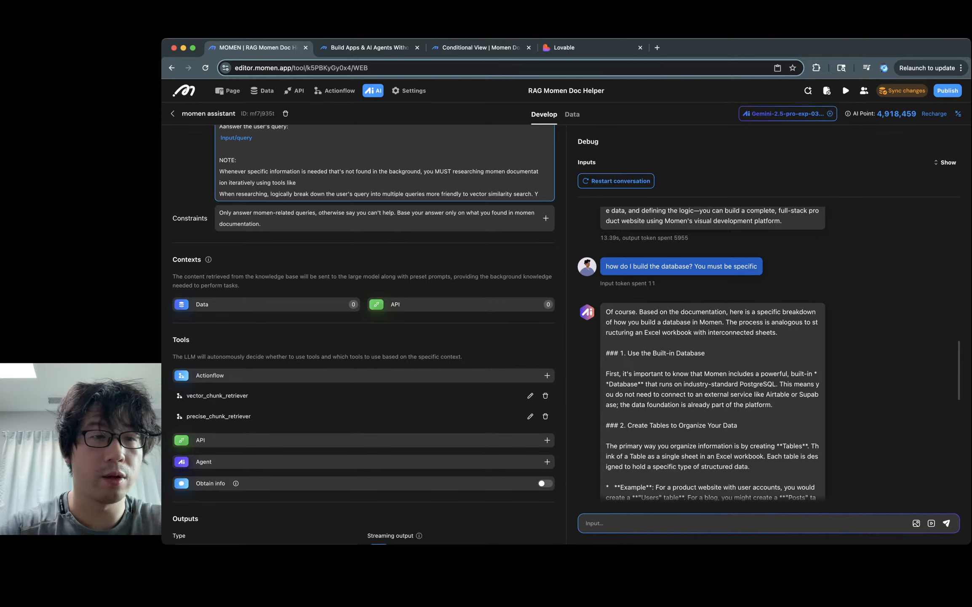
{"action": "type", "text": " vector_ch"}
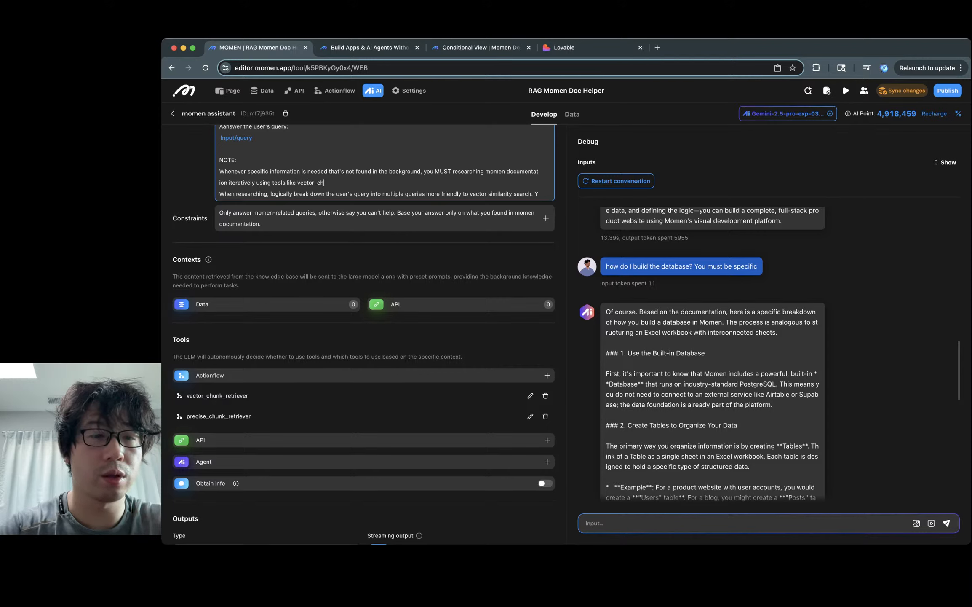
{"action": "type", "text": "unk_retriever a"}
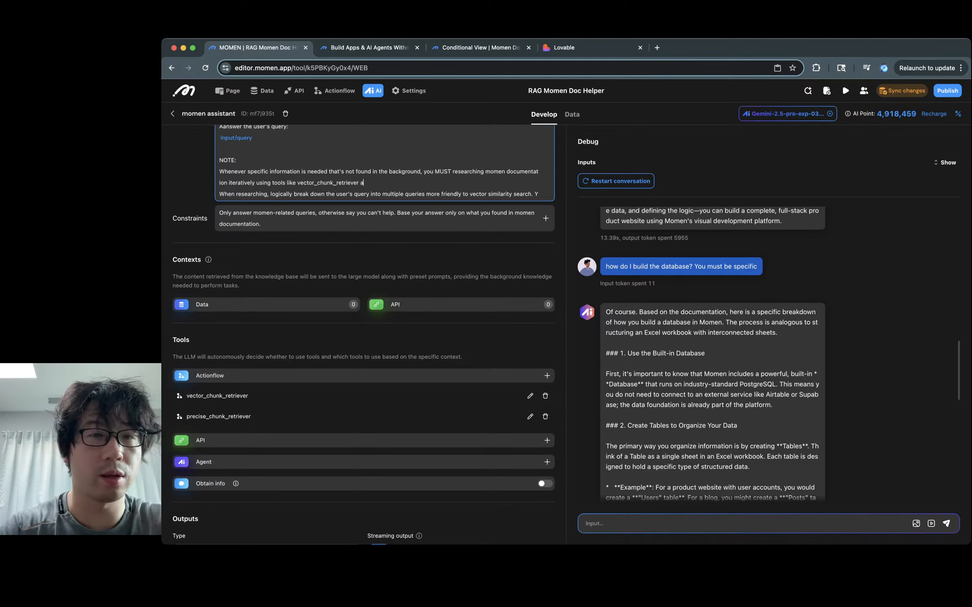
{"action": "type", "text": "nd precise"}
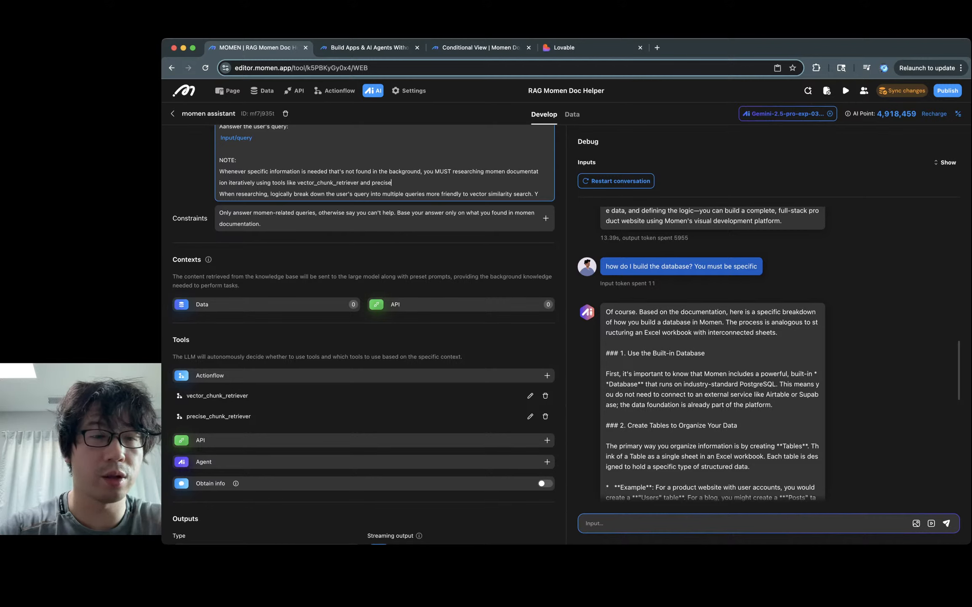
{"action": "type", "text": "_chunk_ret"}
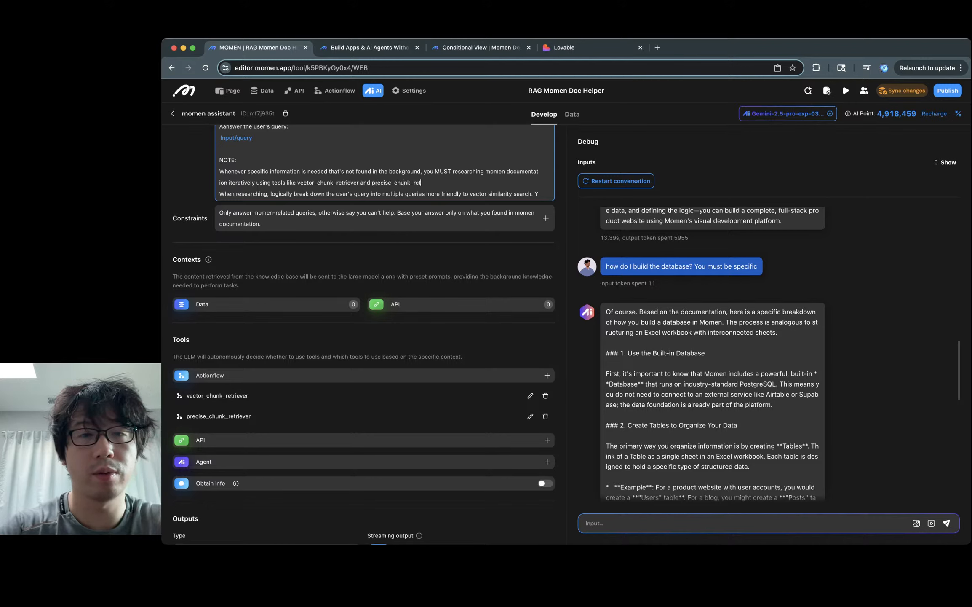
{"action": "type", "text": "triever."}
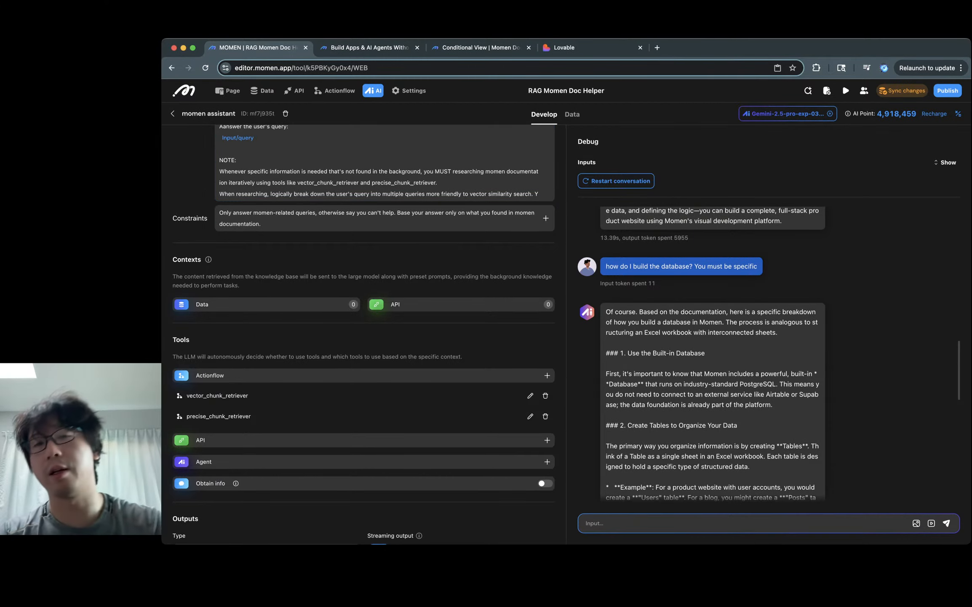
Step: Restart the debug conversation and review the agent's four-step product-website guide, selecting its Actionflows paragraph
{"action": "left_click", "coordinate": [616, 181]}
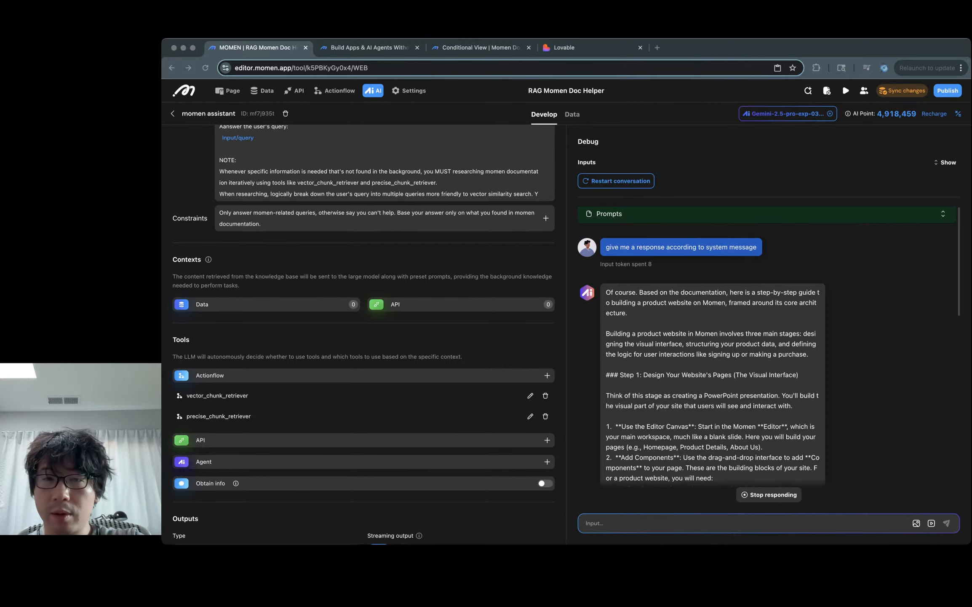
{"action": "key", "text": "super+Tab"}
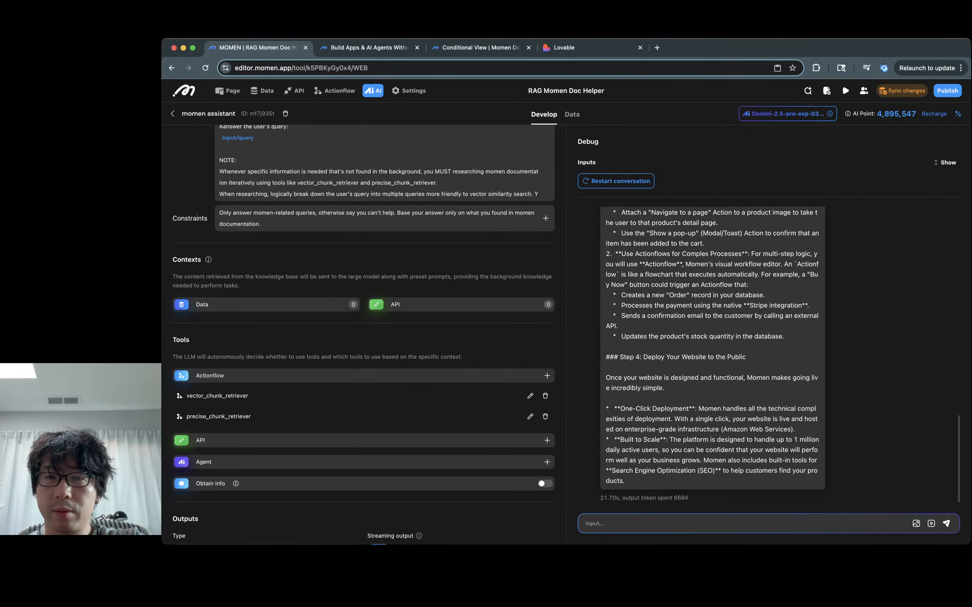
{"action": "scroll", "coordinate": [712, 354], "scroll_direction": "up", "scroll_amount": 2}
{"action": "triple_click", "coordinate": [683, 288]}
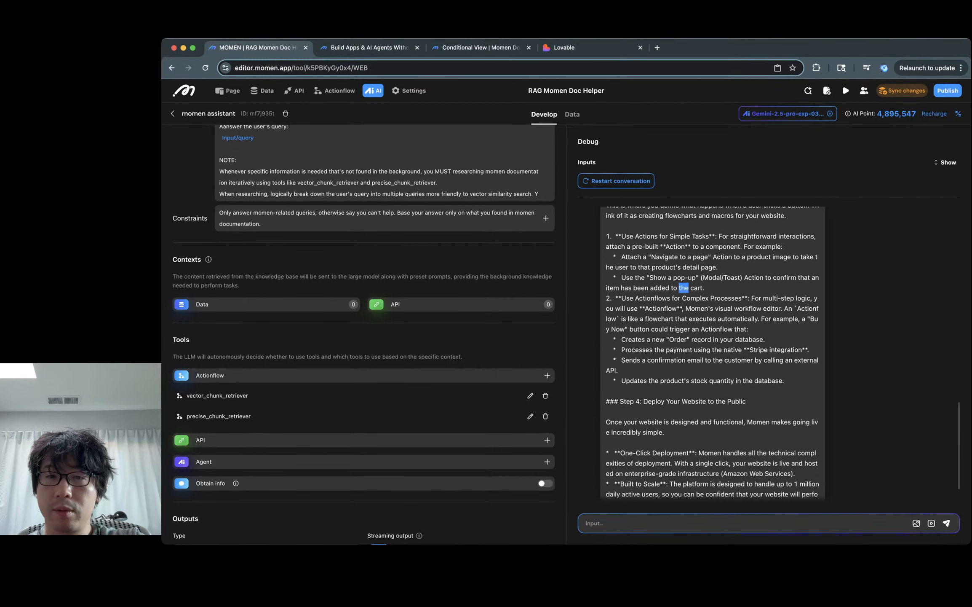
{"action": "triple_click", "coordinate": [699, 308]}
{"action": "scroll", "coordinate": [700, 309], "scroll_direction": "up", "scroll_amount": 3}
{"action": "scroll", "coordinate": [713, 354], "scroll_direction": "up", "scroll_amount": 10}
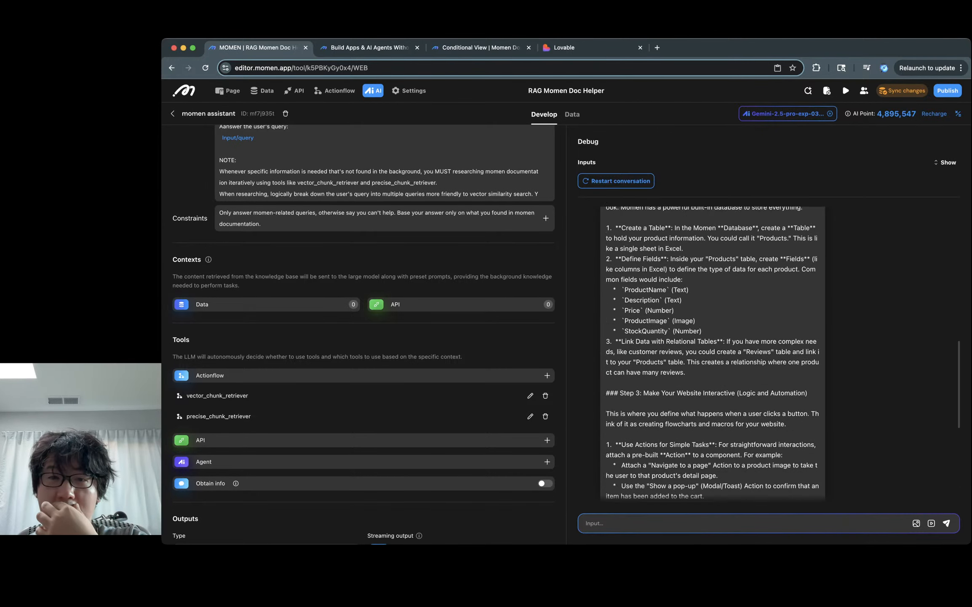
{"action": "scroll", "coordinate": [712, 354], "scroll_direction": "up", "scroll_amount": 1}
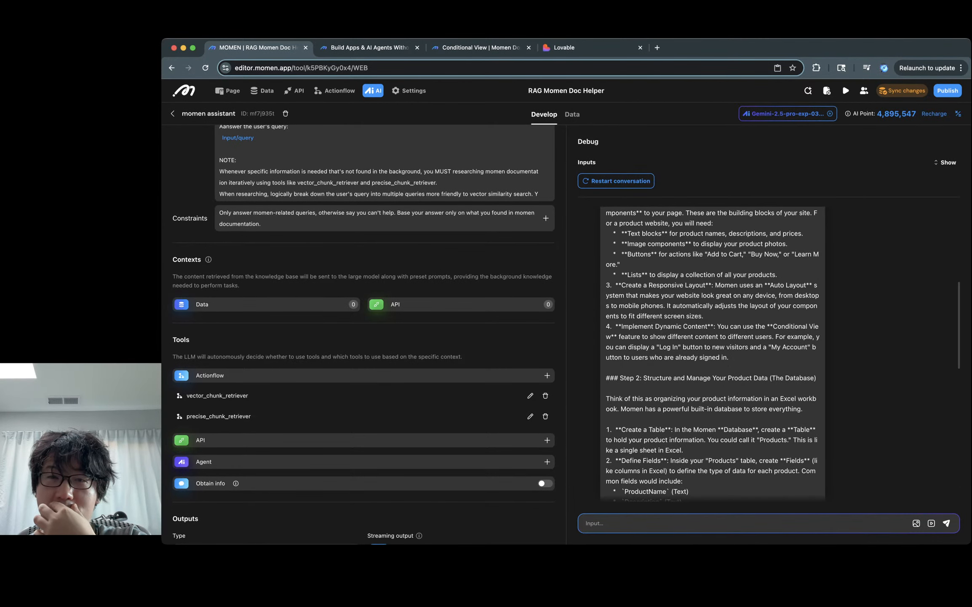
{"action": "scroll", "coordinate": [712, 354], "scroll_direction": "up", "scroll_amount": 2}
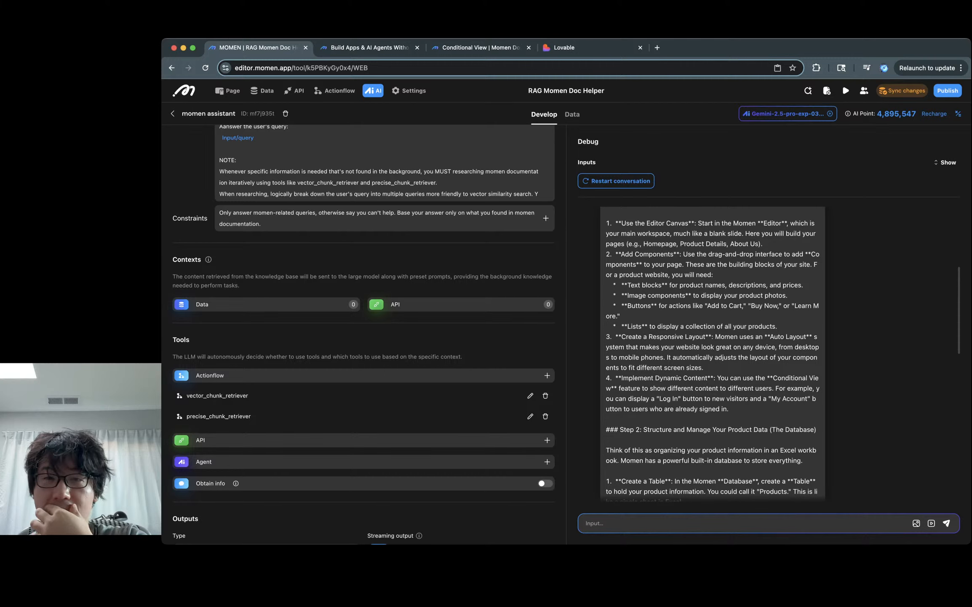
{"action": "scroll", "coordinate": [712, 354], "scroll_direction": "up", "scroll_amount": 4}
{"action": "scroll", "coordinate": [712, 354], "scroll_direction": "down", "scroll_amount": 20}
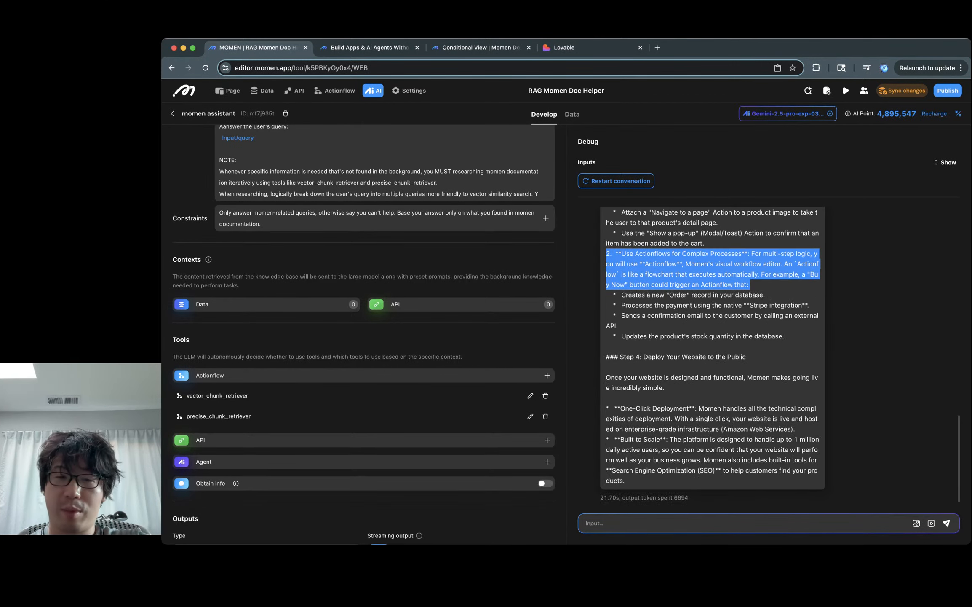
Step: Ask the agent in the debug chat 'tell me exactly how I should build out the database.'
{"action": "left_click", "coordinate": [586, 523]}
{"action": "type", "text": "Give me"}
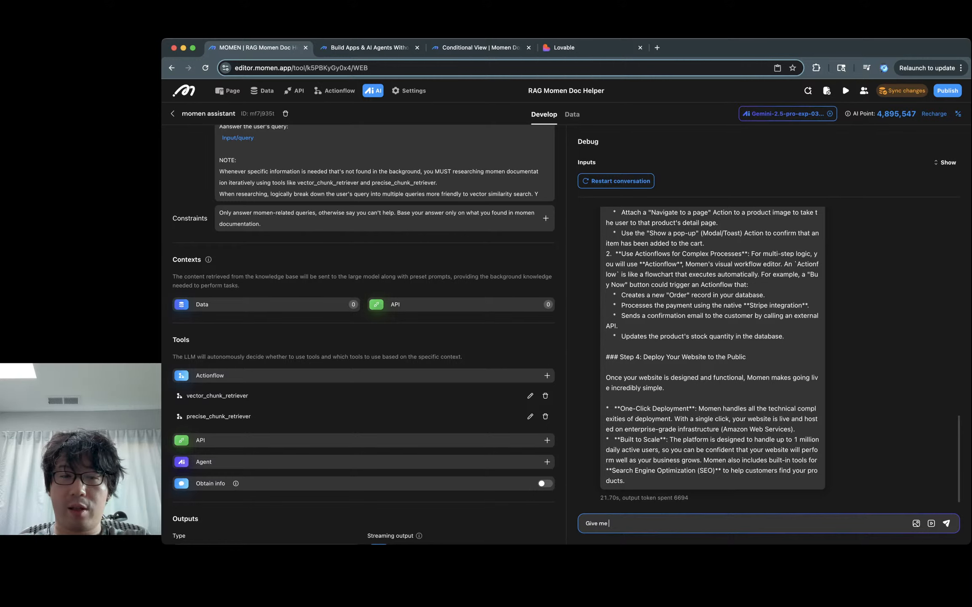
{"action": "key", "text": "BackSpace"}
{"action": "key", "text": "BackSpace"}
{"action": "key", "text": "BackSpace"}
{"action": "key", "text": "BackSpace"}
{"action": "key", "text": "BackSpace"}
{"action": "key", "text": "BackSpace"}
{"action": "key", "text": "BackSpace"}
{"action": "key", "text": "BackSpace"}
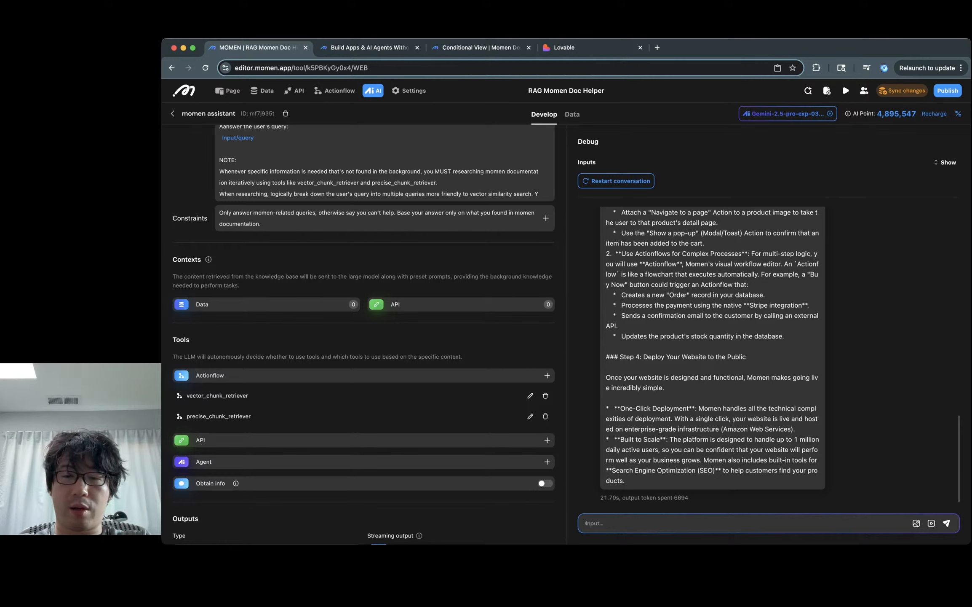
{"action": "type", "text": "tell me exc"}
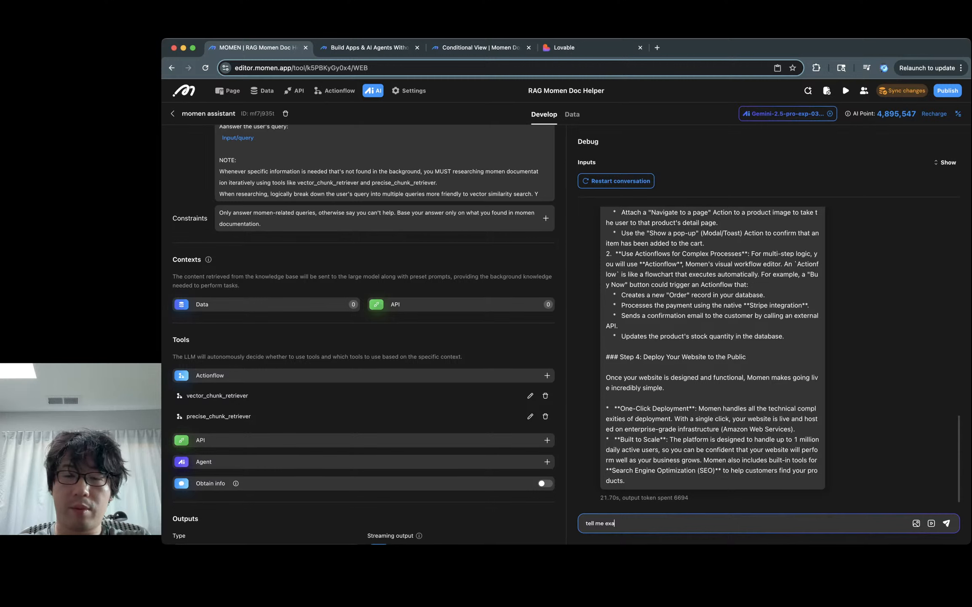
{"action": "type", "text": "ctly how I should be "}
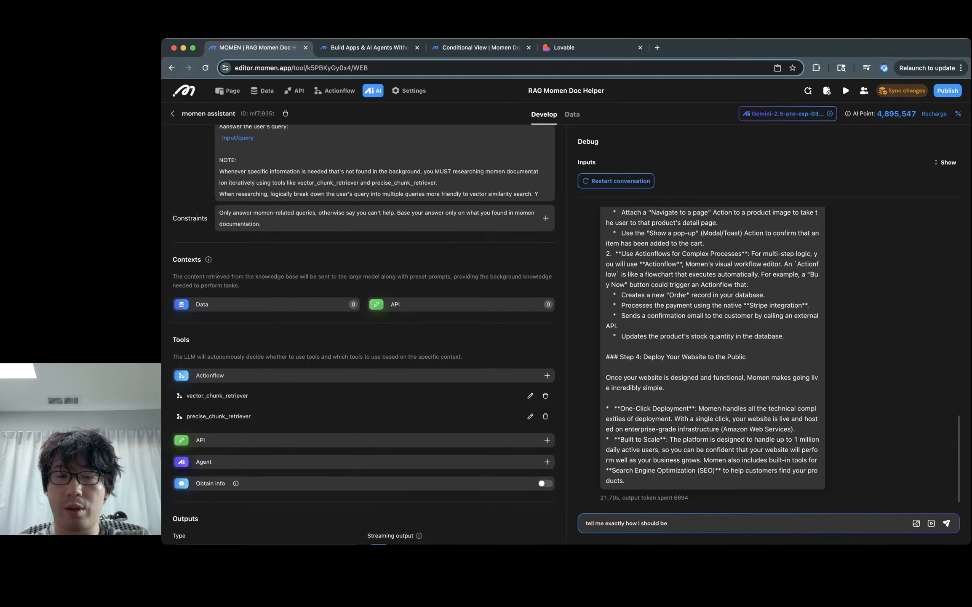
{"action": "key", "text": "BackSpace"}
{"action": "key", "text": "BackSpace"}
{"action": "type", "text": "uild out the d"}
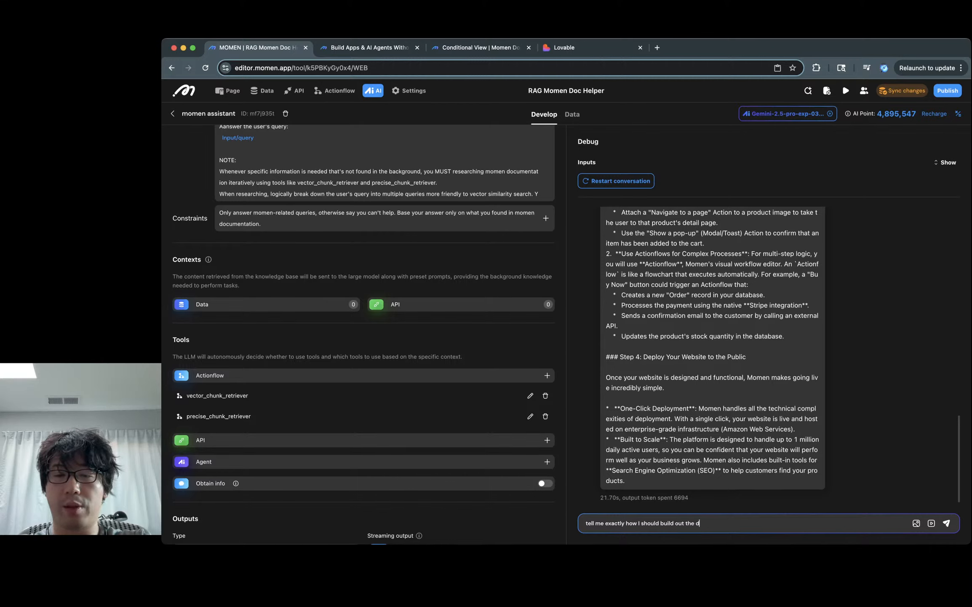
{"action": "type", "text": "atabase."}
{"action": "key", "text": "Return"}
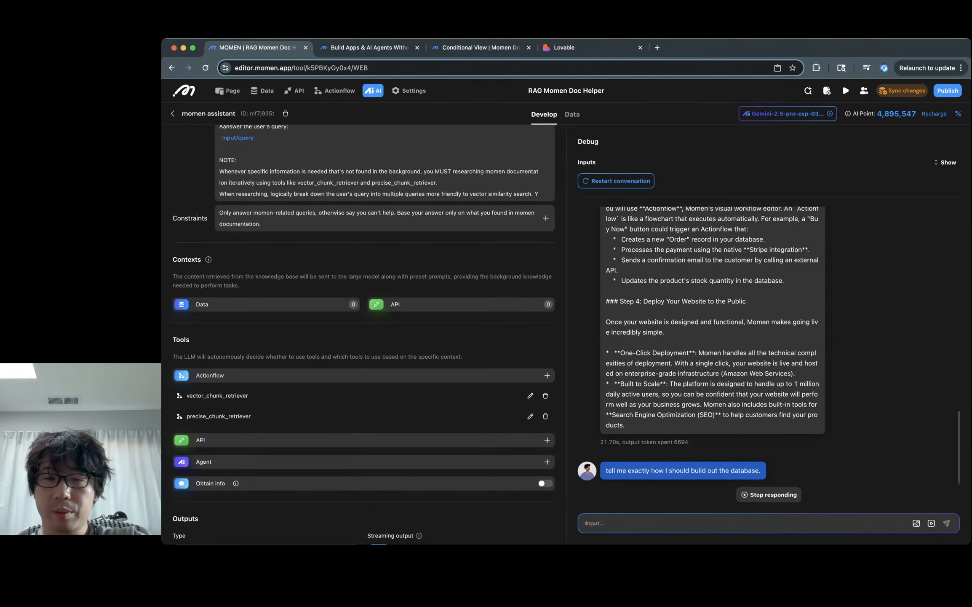
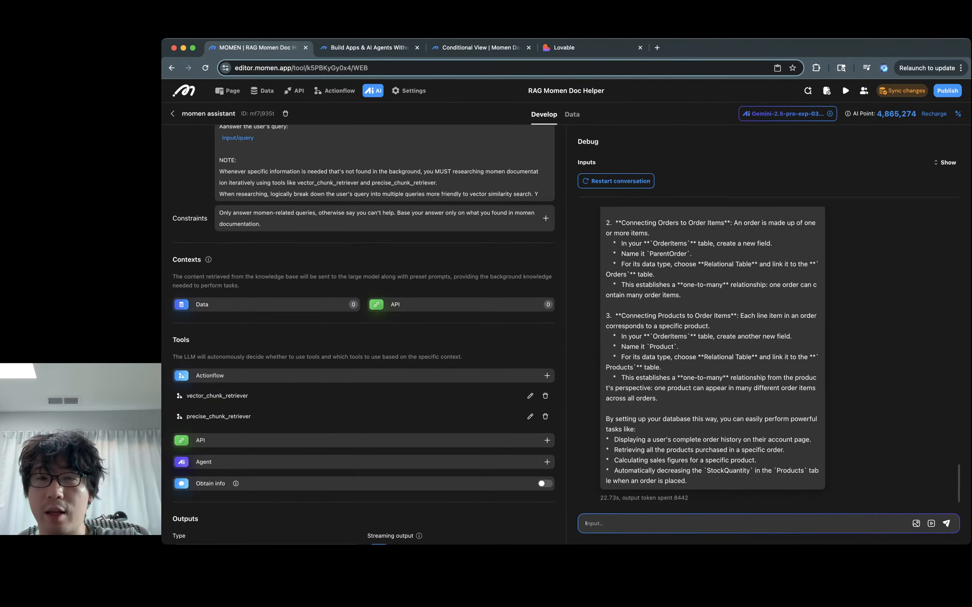
Step: Highlight the answer's one-to-many phrase, then select part of the background text in Goals
{"action": "left_click_drag", "start_coordinate": [679, 377], "coordinate": [724, 377]}
{"action": "scroll", "coordinate": [358, 219], "scroll_direction": "up", "scroll_amount": 4}
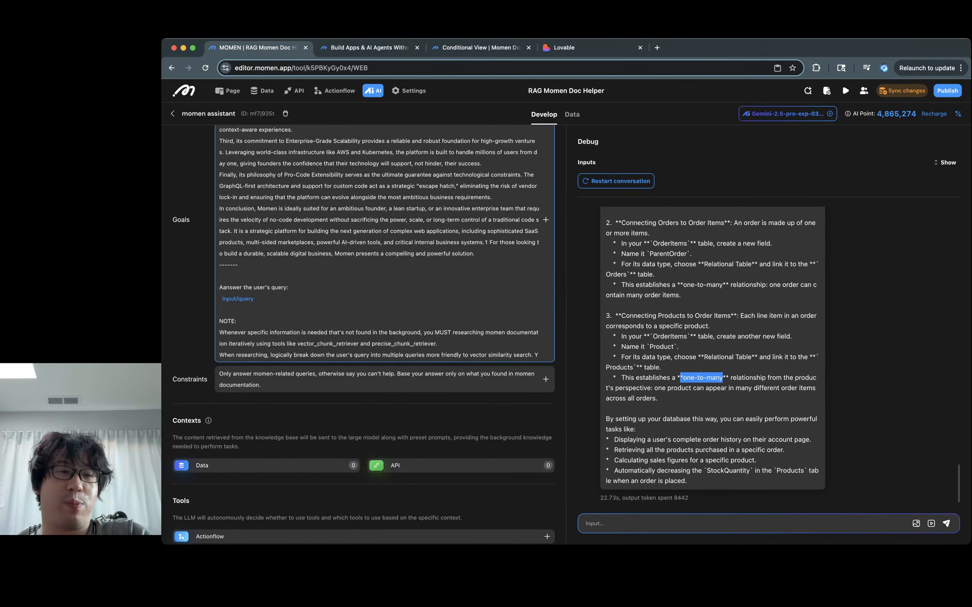
{"action": "left_click", "coordinate": [290, 287]}
{"action": "left_click_drag", "start_coordinate": [475, 253], "coordinate": [451, 208]}
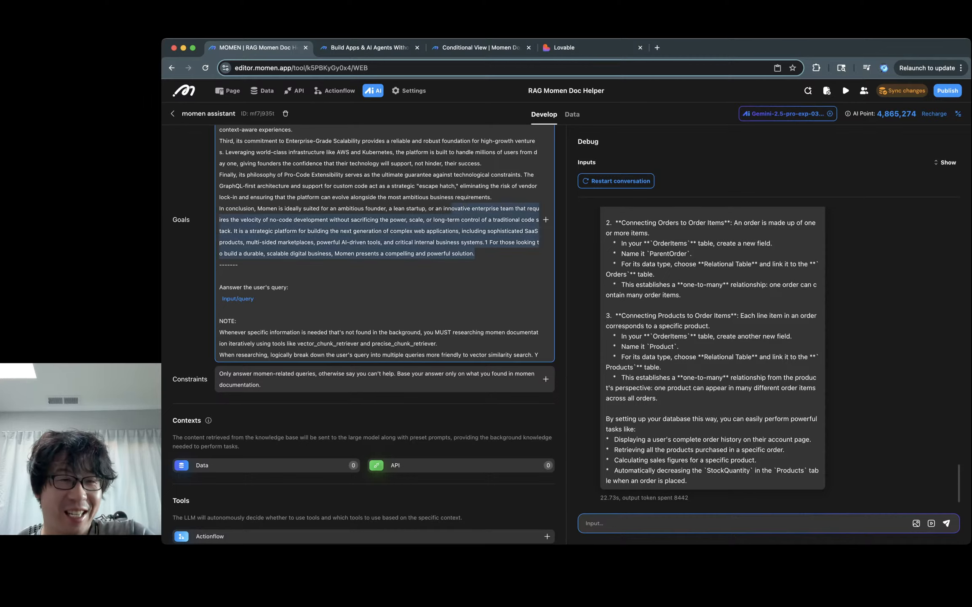
{"action": "left_click_drag", "start_coordinate": [238, 264], "coordinate": [351, 197]}
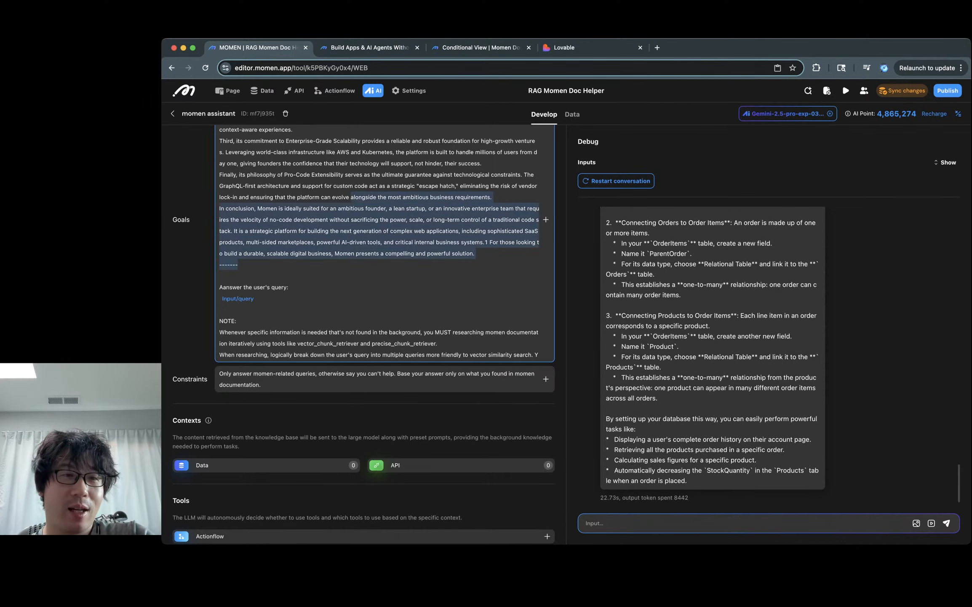
{"action": "key", "text": "super+v"}
Step: Delete the entire Momen background document from Goals, plus the leftover blank lines
{"action": "scroll", "coordinate": [380, 245], "scroll_direction": "up", "scroll_amount": 10}
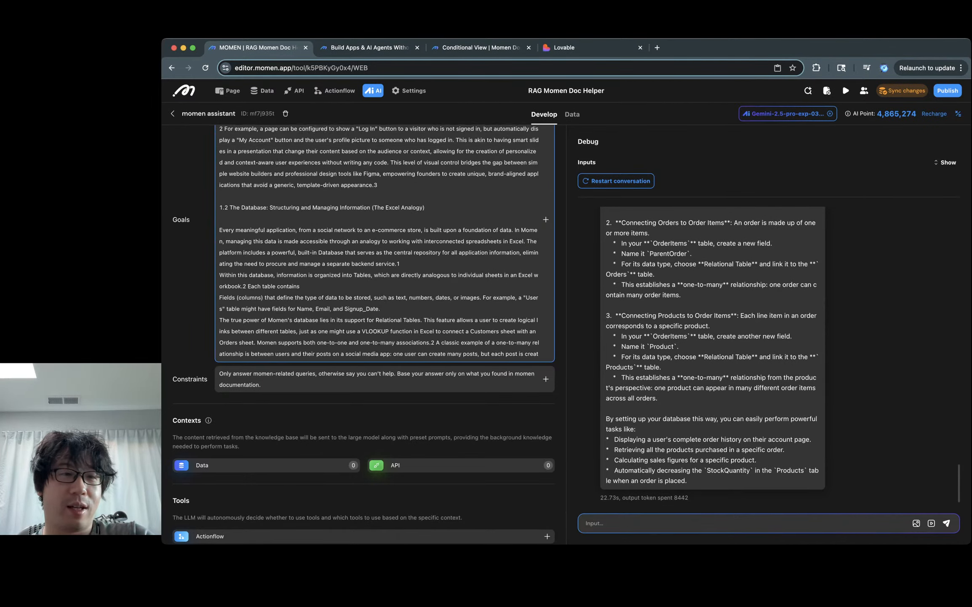
{"action": "scroll", "coordinate": [379, 244], "scroll_direction": "up", "scroll_amount": 8}
{"action": "scroll", "coordinate": [265, 190], "scroll_direction": "up", "scroll_amount": 5}
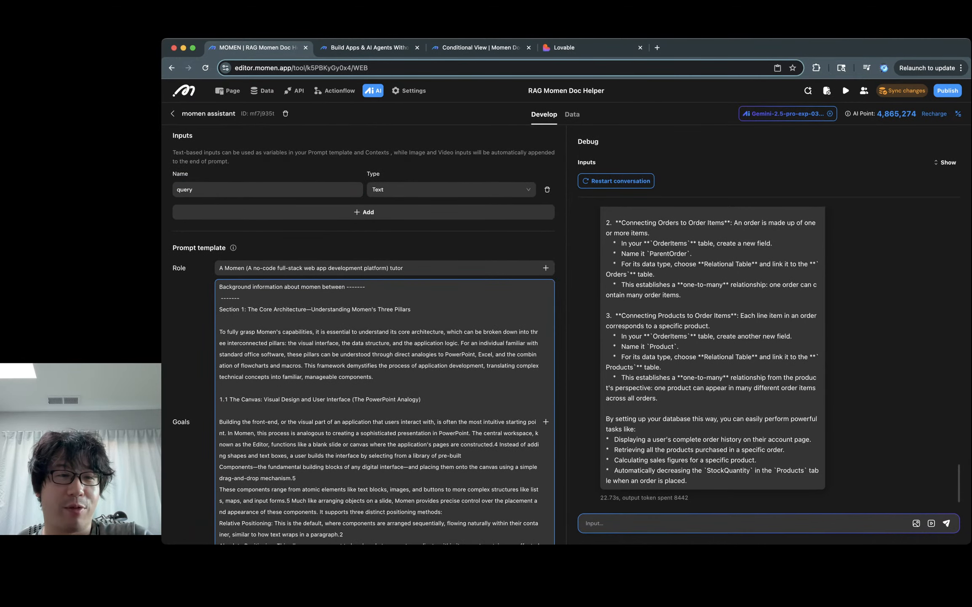
{"action": "left_click", "coordinate": [219, 298], "text": "shift"}
{"action": "key", "text": "shift+Up"}
{"action": "key", "text": "BackSpace"}
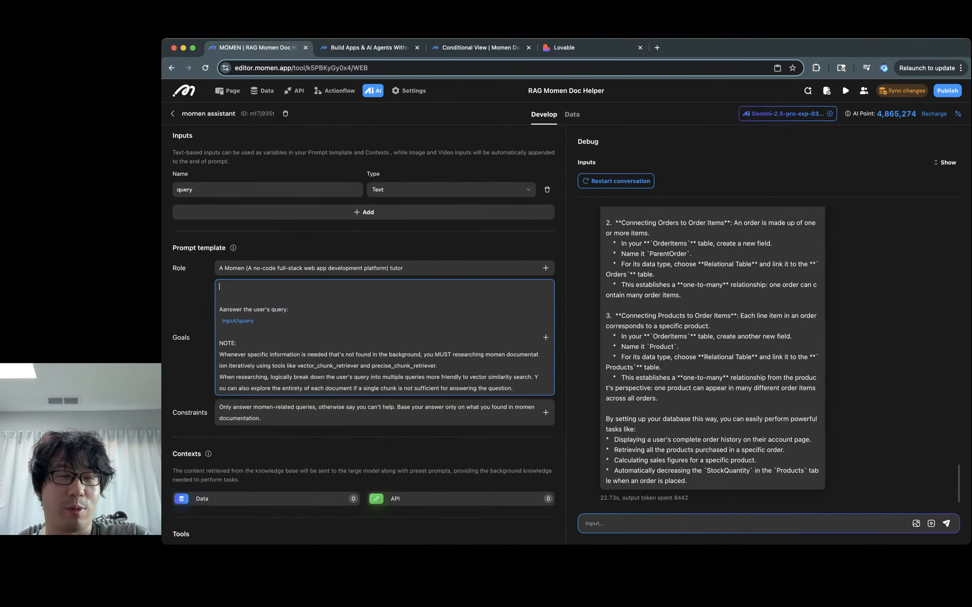
{"action": "key", "text": "BackSpace"}
{"action": "key", "text": "BackSpace"}
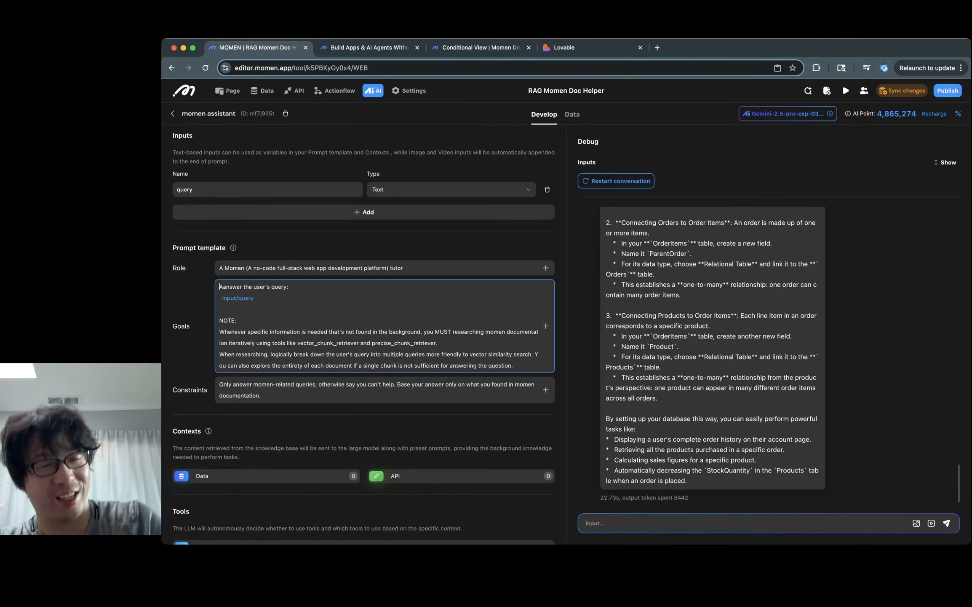
{"action": "left_click", "coordinate": [219, 309]}
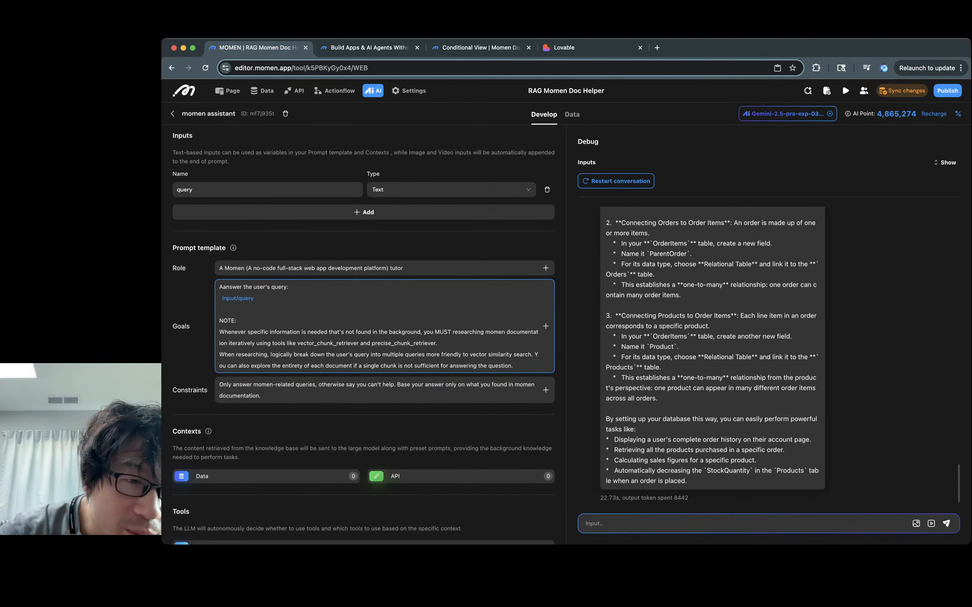
Step: Remove the stray spaces before the Input/query reference and after 'Whenever' in the note
{"action": "left_click", "coordinate": [221, 297]}
{"action": "key", "text": "BackSpace"}
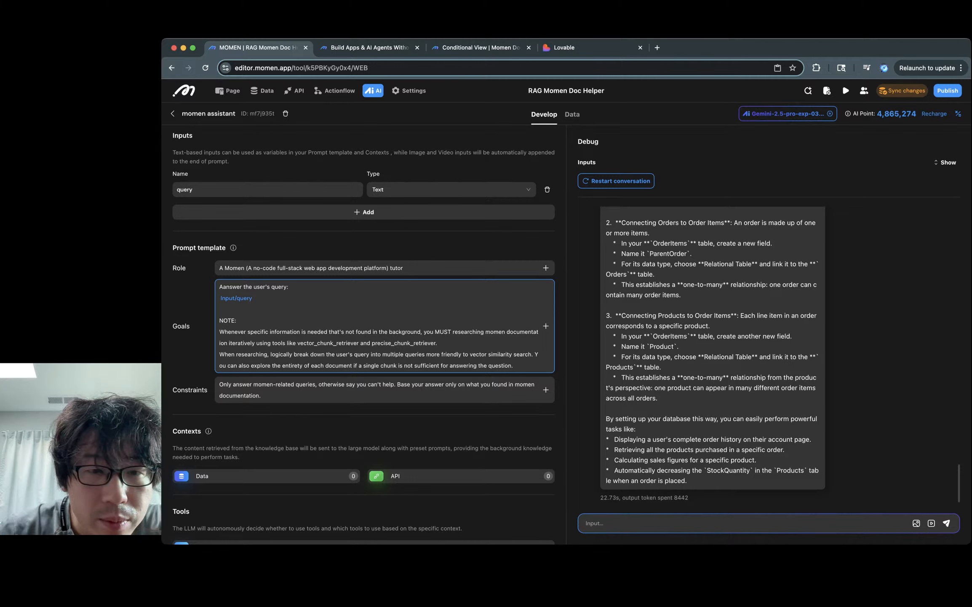
{"action": "double_click", "coordinate": [317, 332]}
{"action": "double_click", "coordinate": [363, 332]}
{"action": "double_click", "coordinate": [404, 331]}
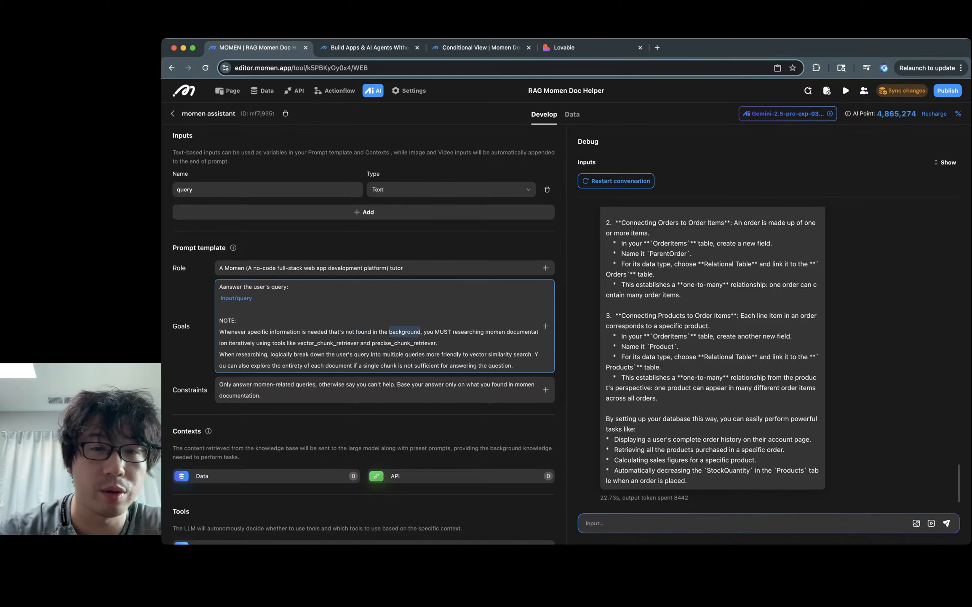
{"action": "left_click", "coordinate": [246, 332]}
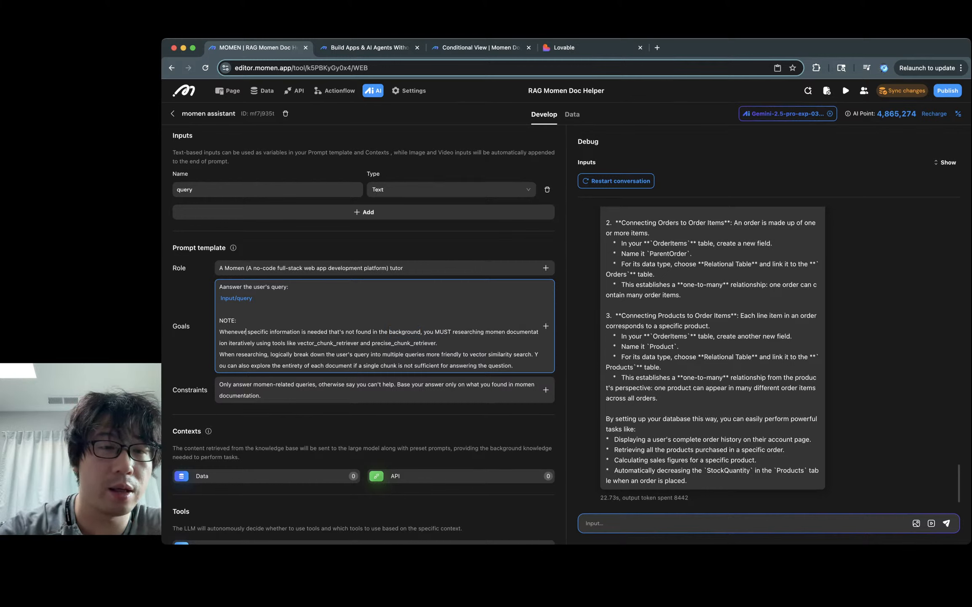
{"action": "key", "text": "BackSpace"}
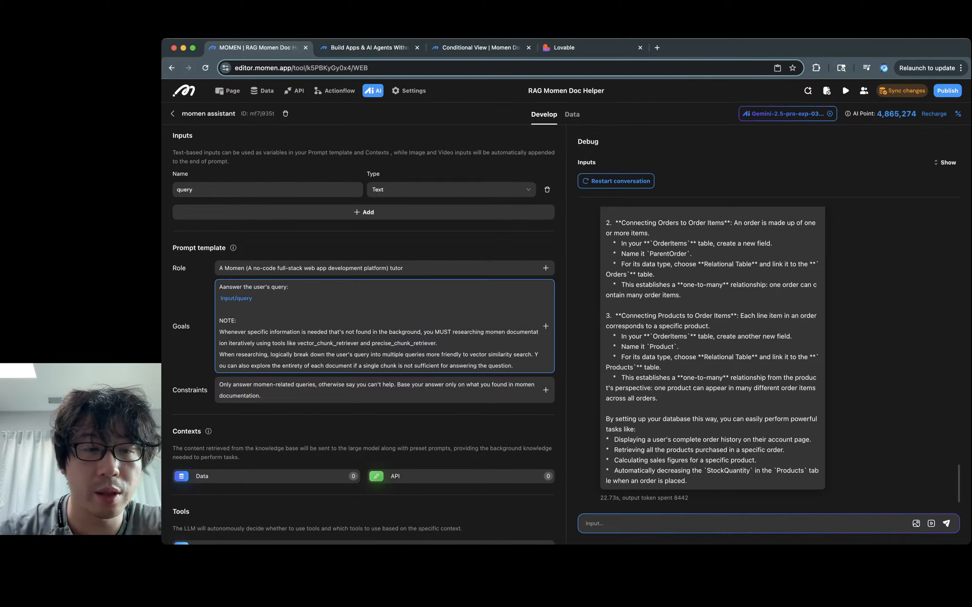
Step: Delete the 'that's not found in the background' clause and restart the debug conversation
{"action": "left_click_drag", "start_coordinate": [328, 331], "coordinate": [421, 335]}
{"action": "key", "text": "BackSpace"}
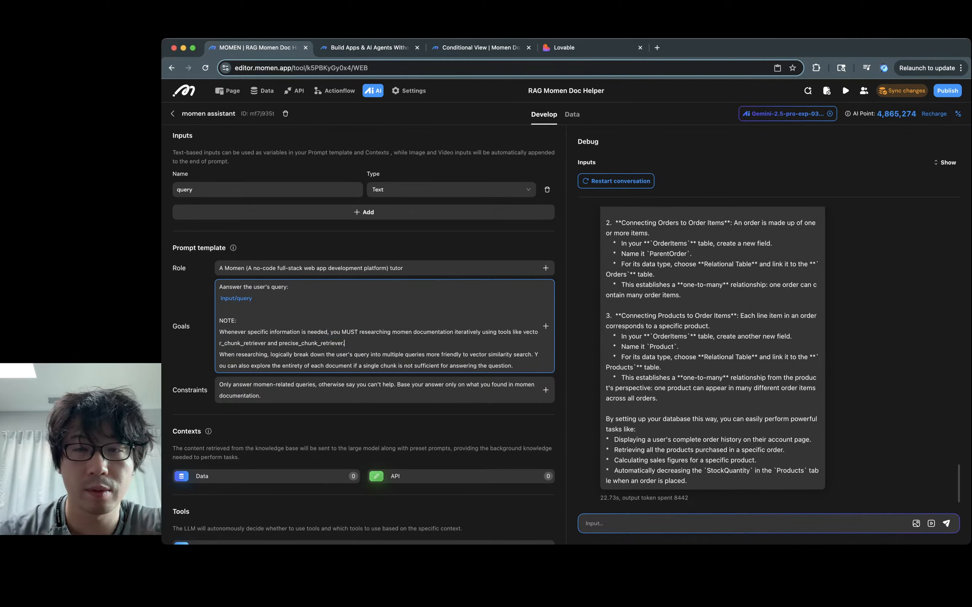
{"action": "left_click", "coordinate": [616, 180]}
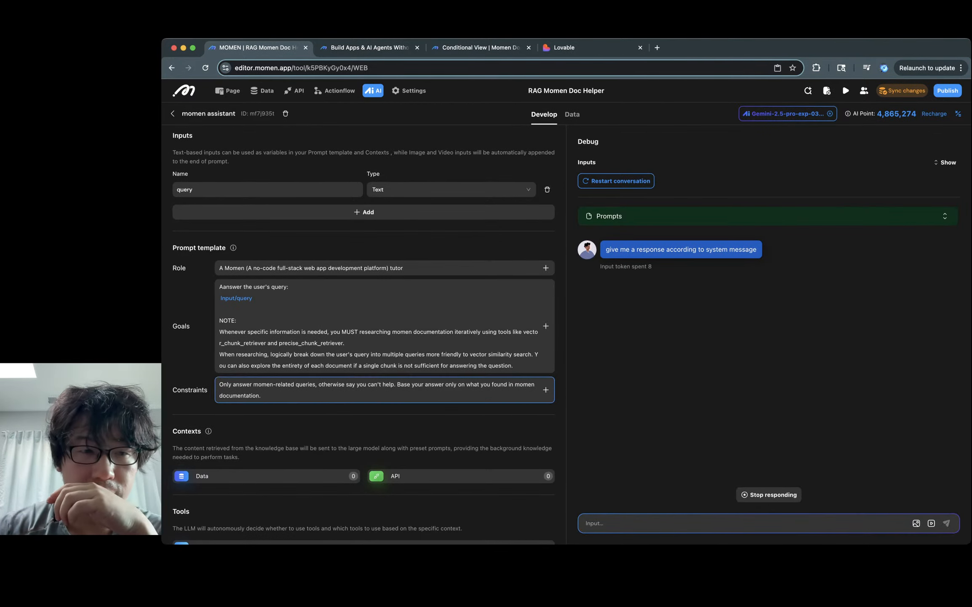
Step: Inspect the vector_chunk_retriever call's request and response behind the SaaS Website template answer
{"action": "scroll", "coordinate": [364, 333], "scroll_direction": "down", "scroll_amount": 1}
{"action": "triple_click", "coordinate": [452, 337]}
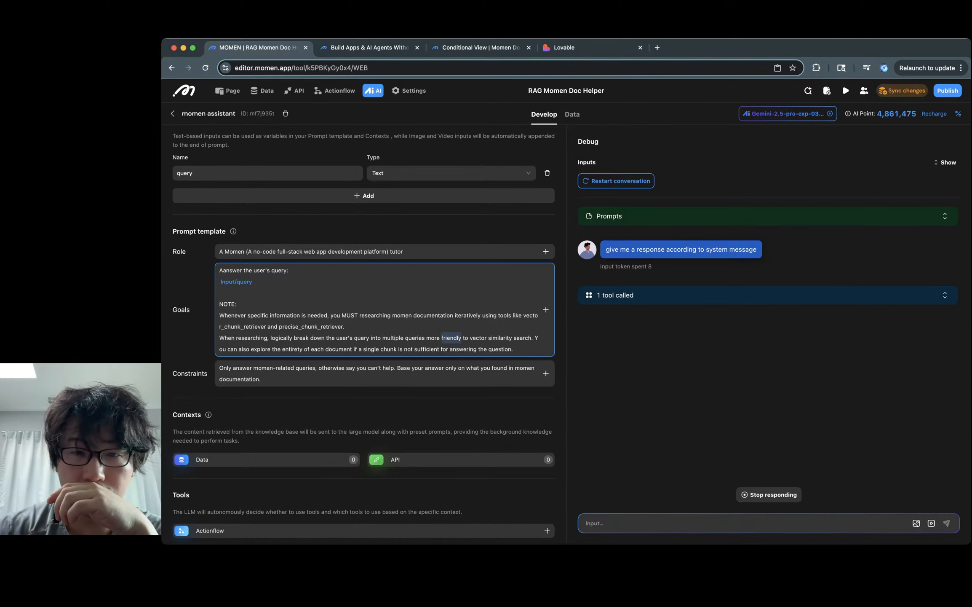
{"action": "left_click", "coordinate": [768, 295]}
{"action": "scroll", "coordinate": [768, 346], "scroll_direction": "down", "scroll_amount": 2}
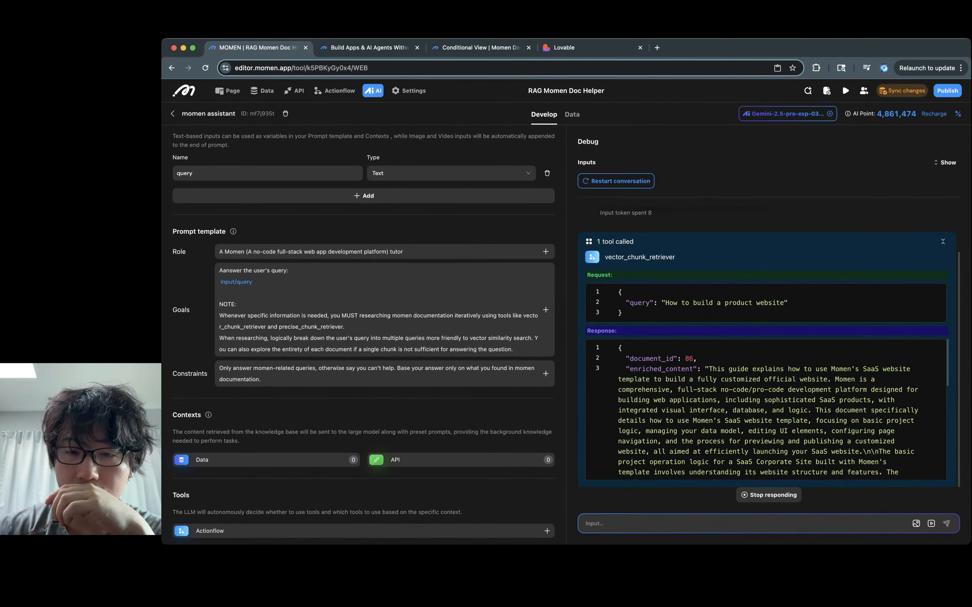
{"action": "scroll", "coordinate": [621, 470], "scroll_direction": "down", "scroll_amount": 5}
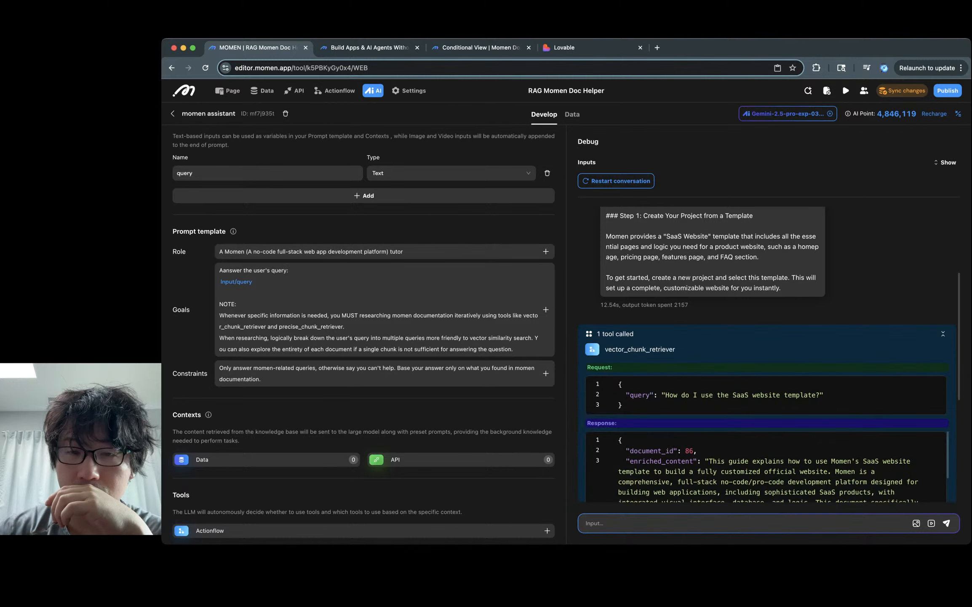
{"action": "scroll", "coordinate": [769, 354], "scroll_direction": "up", "scroll_amount": 4}
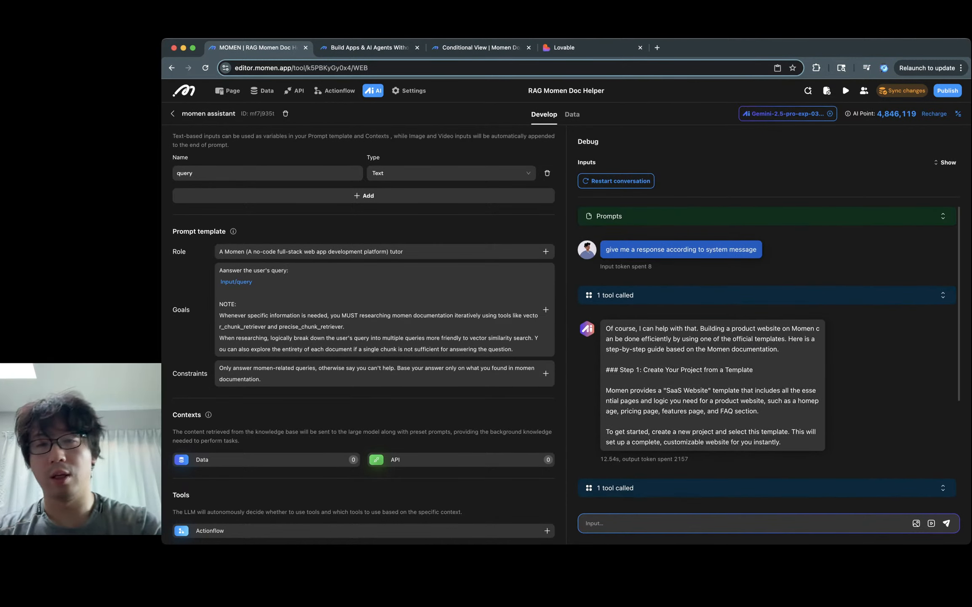
Step: End the Constraints prompt with 'Output only a tutorial in markdown format.'
{"action": "scroll", "coordinate": [363, 373], "scroll_direction": "down", "scroll_amount": 1}
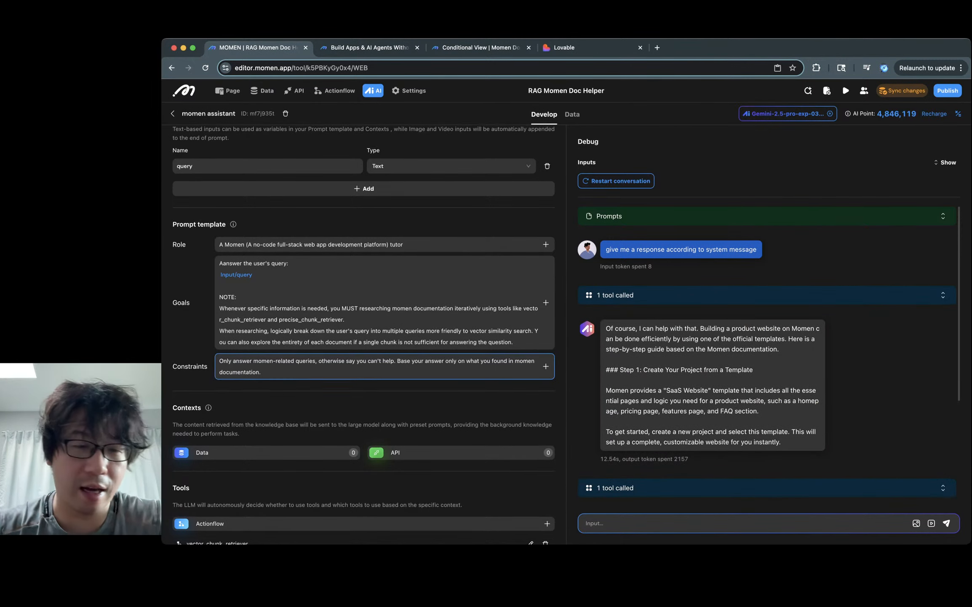
{"action": "scroll", "coordinate": [364, 363], "scroll_direction": "down", "scroll_amount": 5}
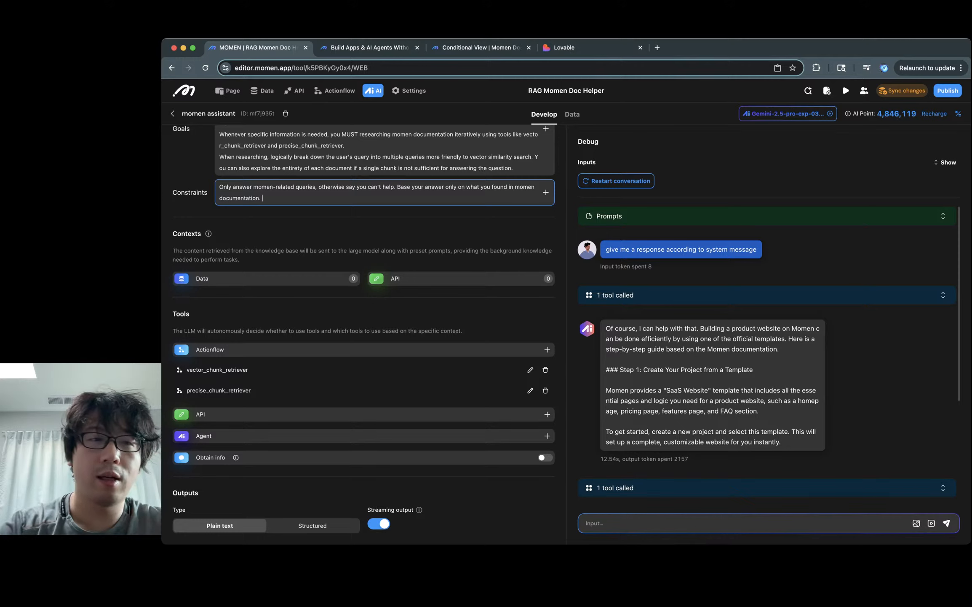
{"action": "left_click", "coordinate": [263, 197]}
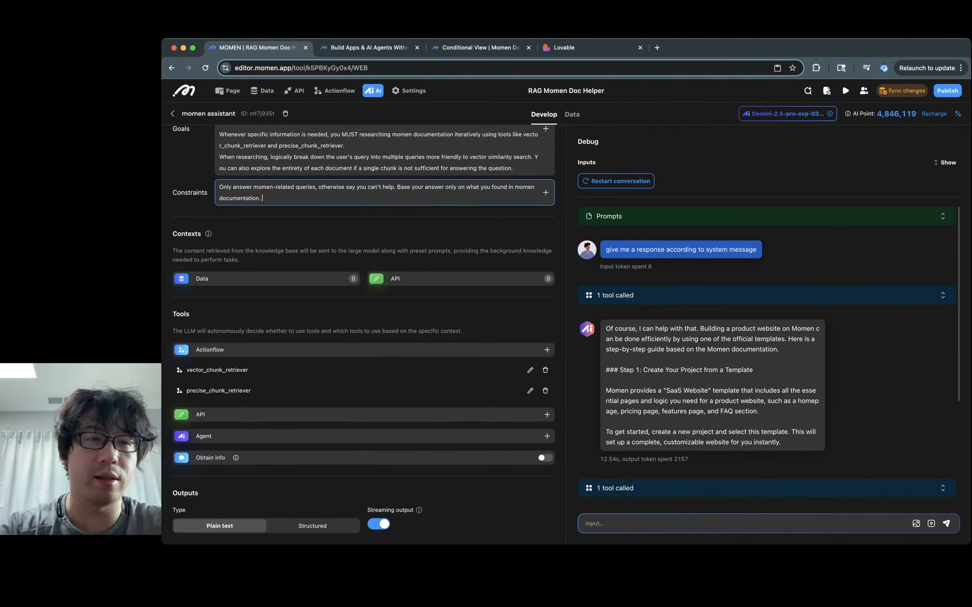
{"action": "type", "text": "Format"}
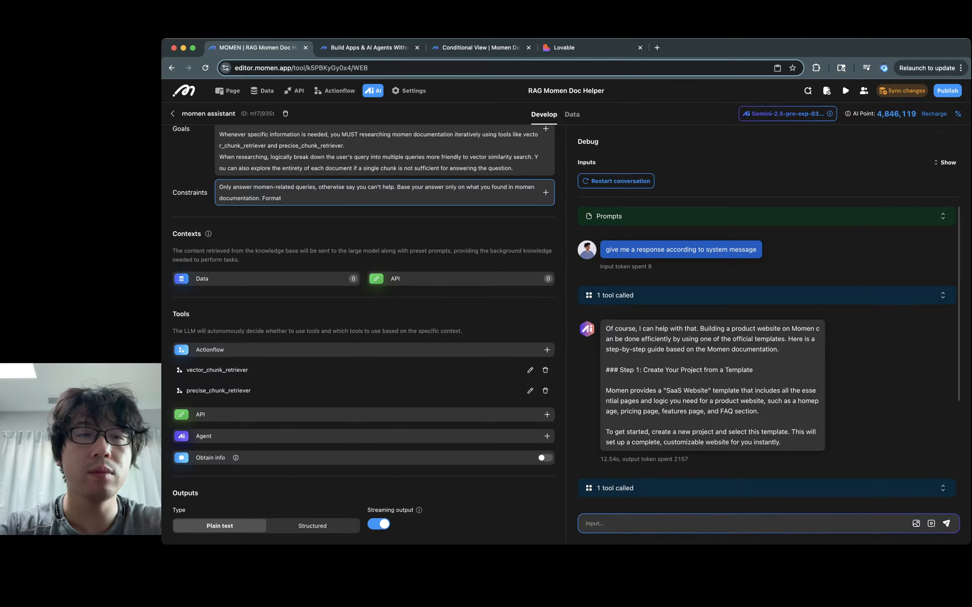
{"action": "key", "text": "alt+BackSpace"}
{"action": "type", "text": "Output"}
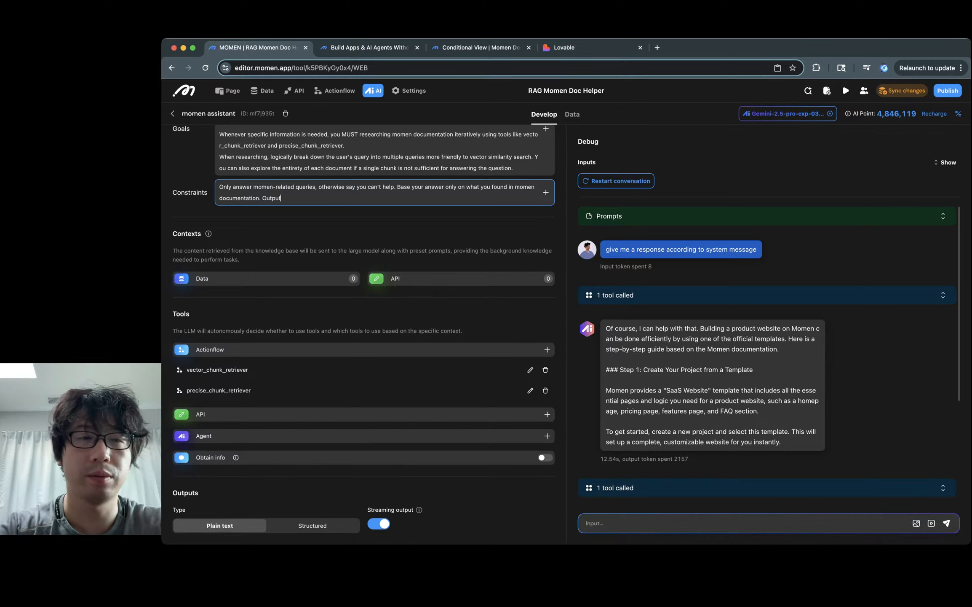
{"action": "type", "text": " in goo"}
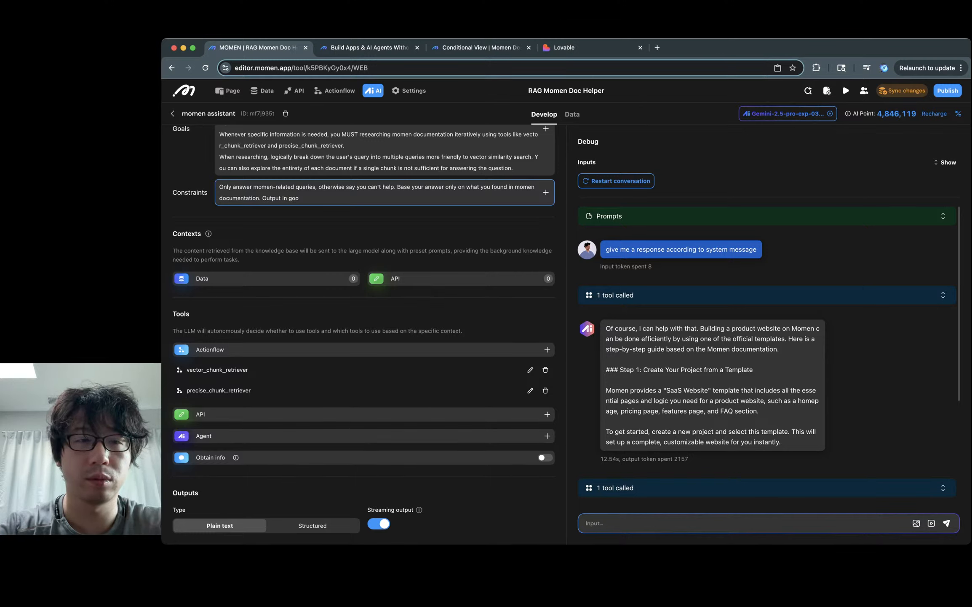
{"action": "key", "text": "alt+BackSpace"}
{"action": "key", "text": "alt+BackSpace"}
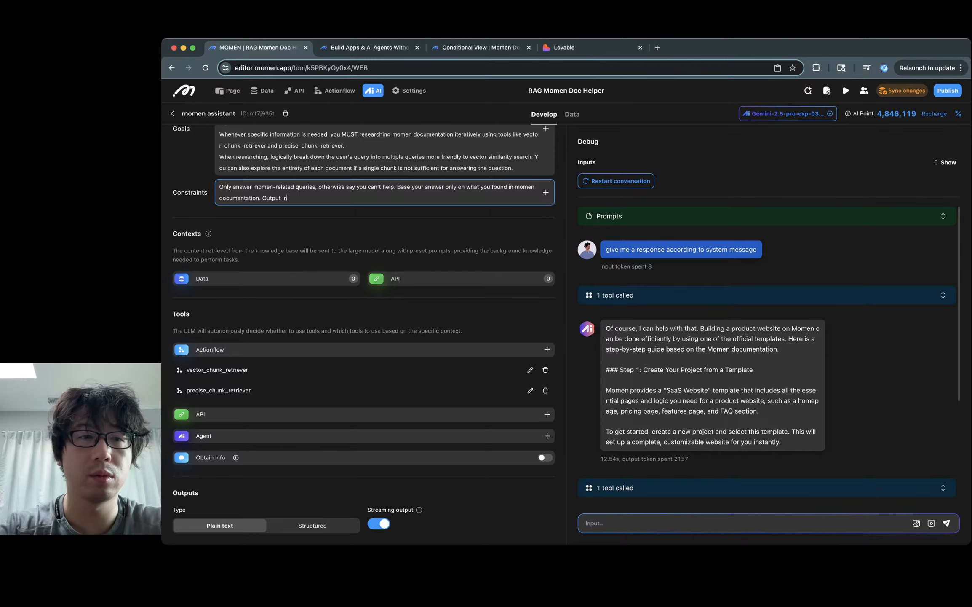
{"action": "type", "text": "in"}
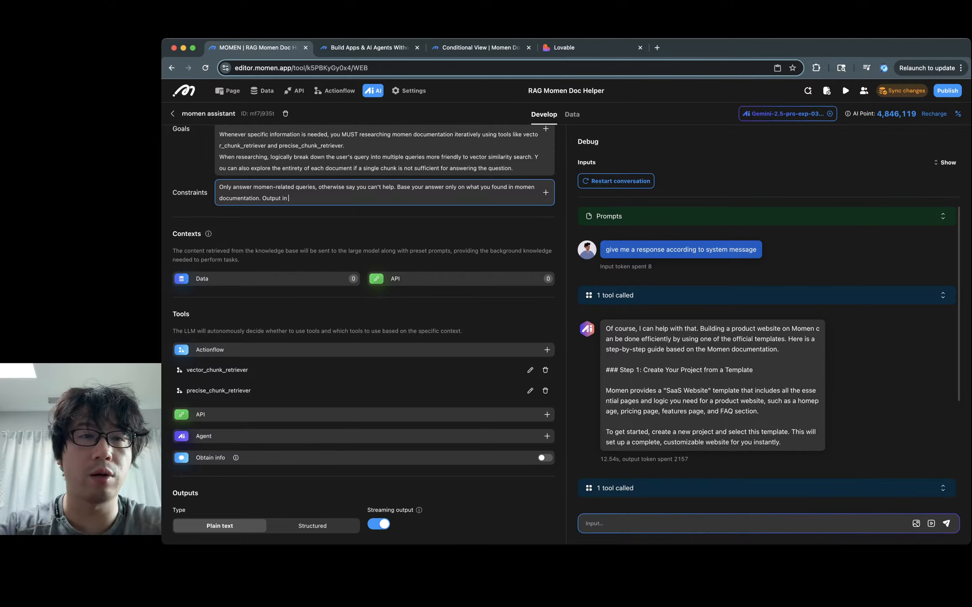
{"action": "key", "text": "BackSpace"}
{"action": "key", "text": "BackSpace"}
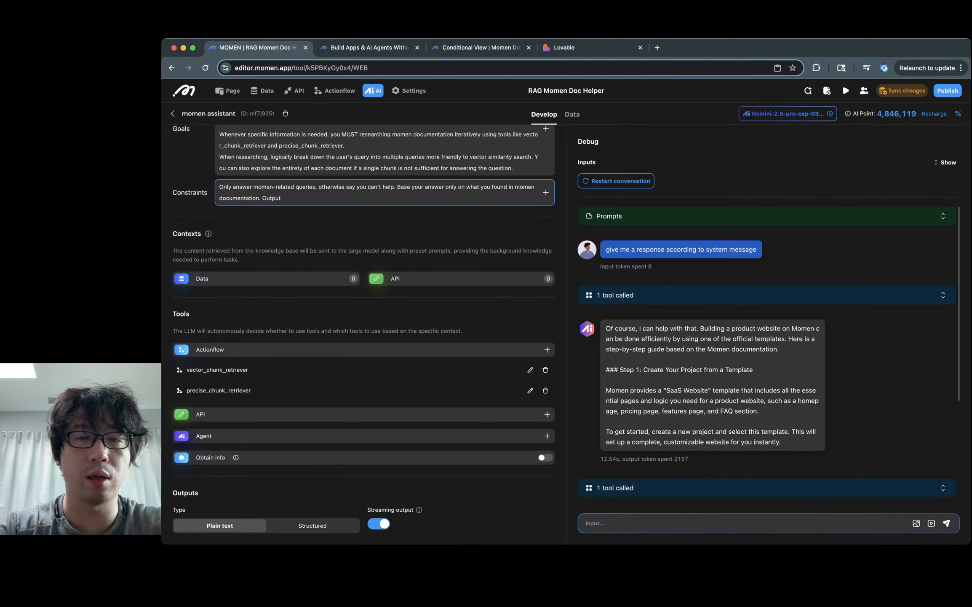
{"action": "type", "text": "o"}
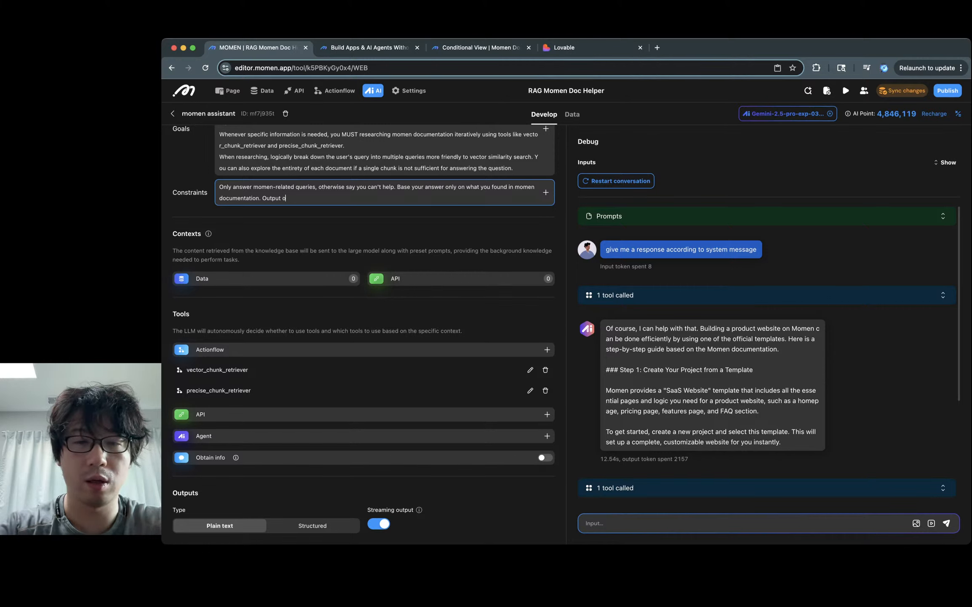
{"action": "key", "text": "BackSpace"}
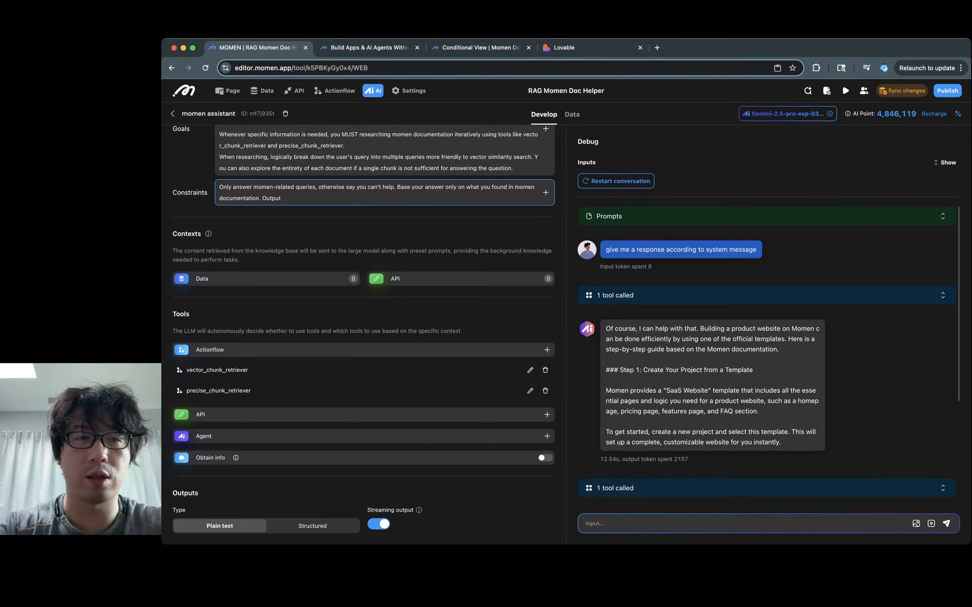
{"action": "type", "text": "as a guide"}
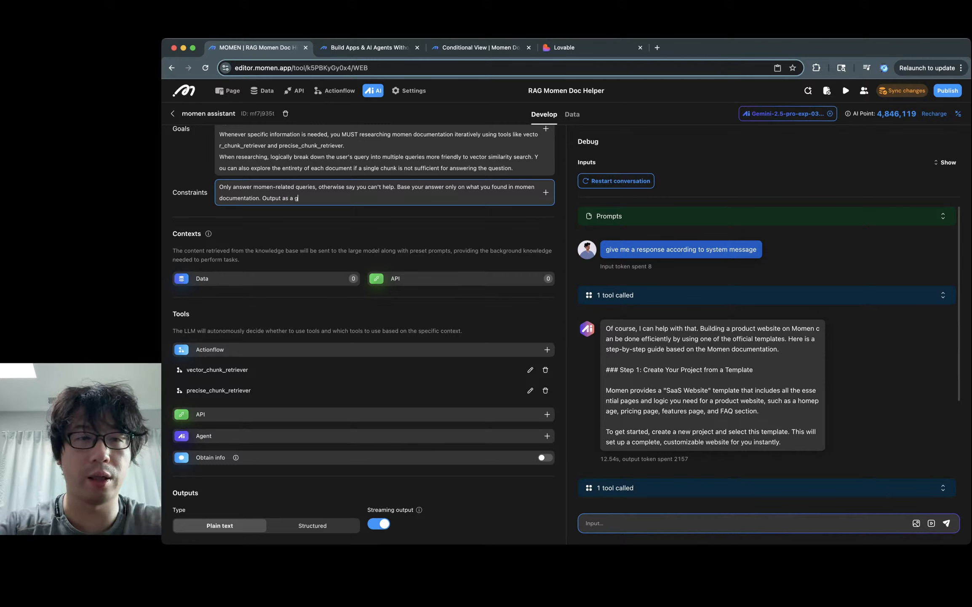
{"action": "key", "text": "alt+BackSpace"}
{"action": "key", "text": "alt+BackSpace"}
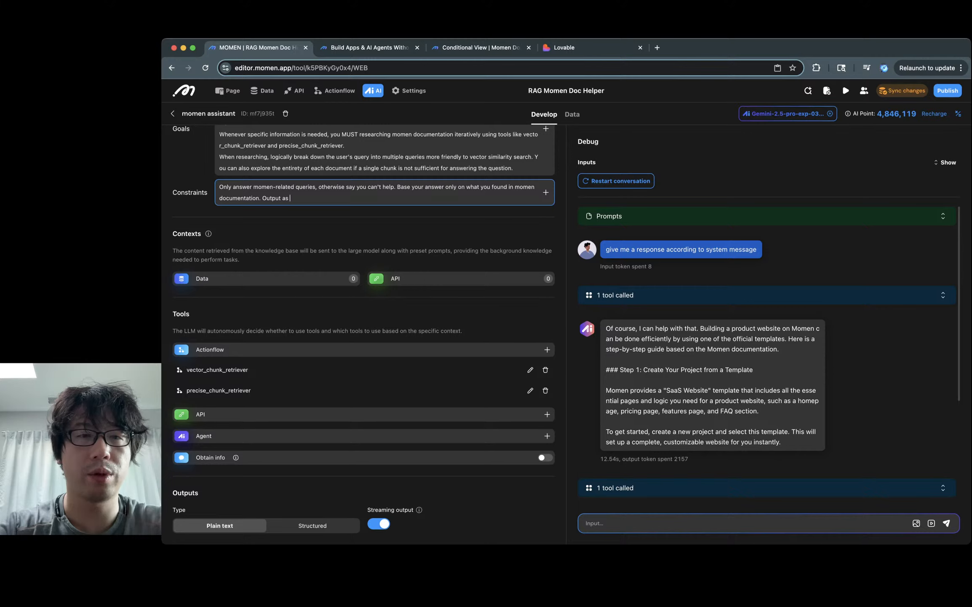
{"action": "key", "text": "BackSpace"}
{"action": "key", "text": "BackSpace"}
{"action": "key", "text": "BackSpace"}
{"action": "type", "text": "only a t"}
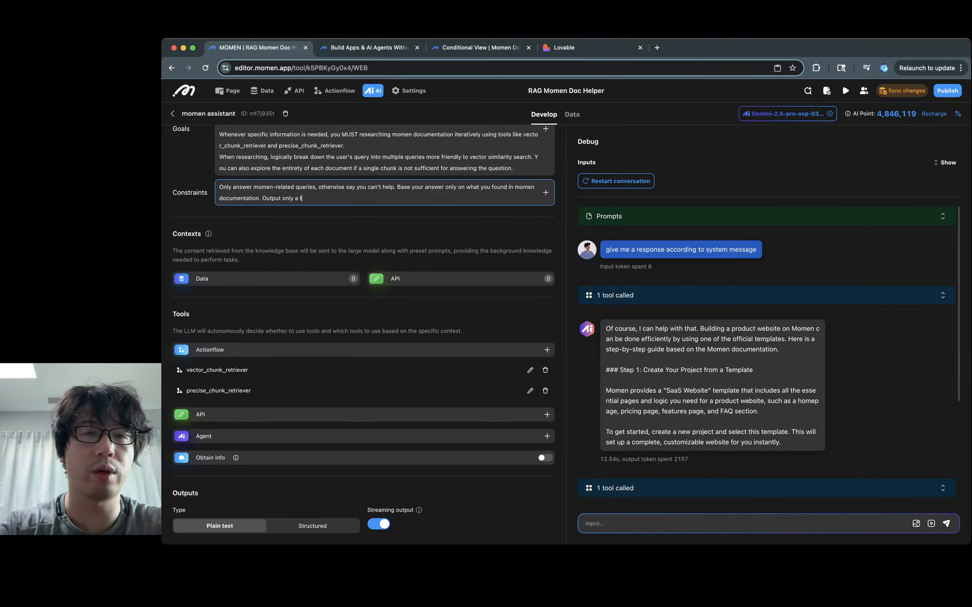
{"action": "type", "text": "utorial"}
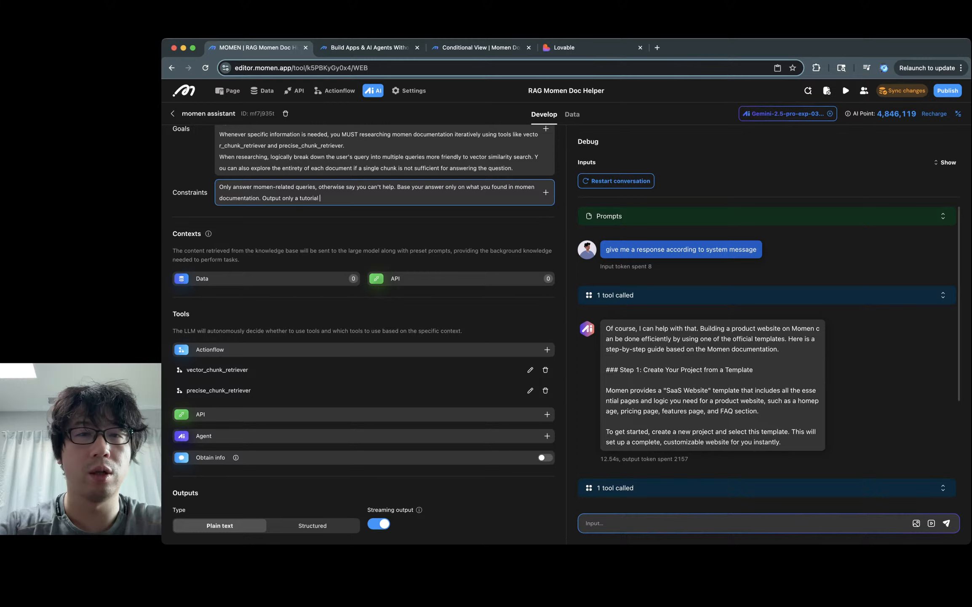
{"action": "type", "text": " in mark"}
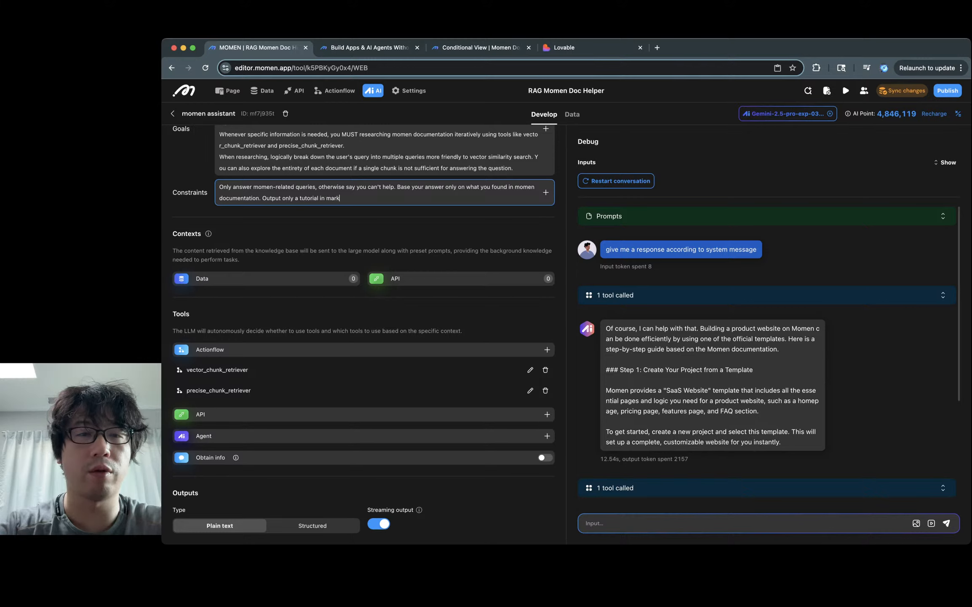
{"action": "type", "text": "down foramat."}
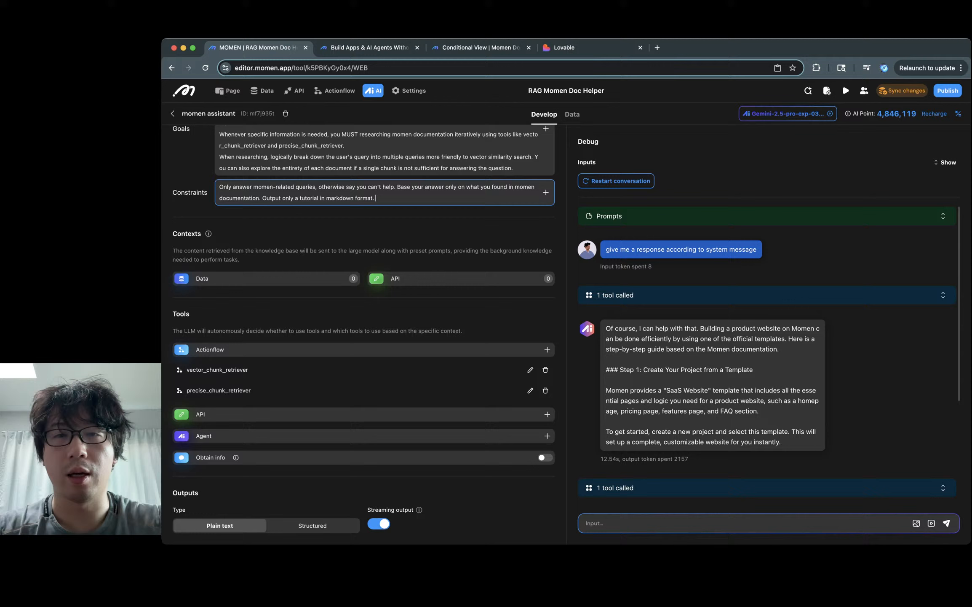
{"action": "key", "text": "Escape"}
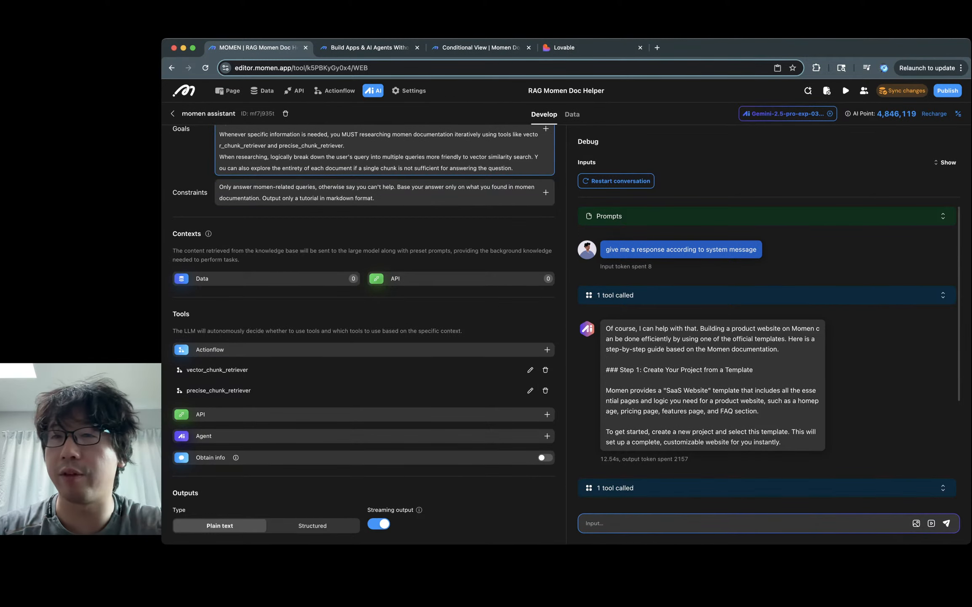
Step: Sync the updated agent prompt changes to the backend
{"action": "left_click", "coordinate": [902, 90]}
{"action": "left_click", "coordinate": [674, 368]}
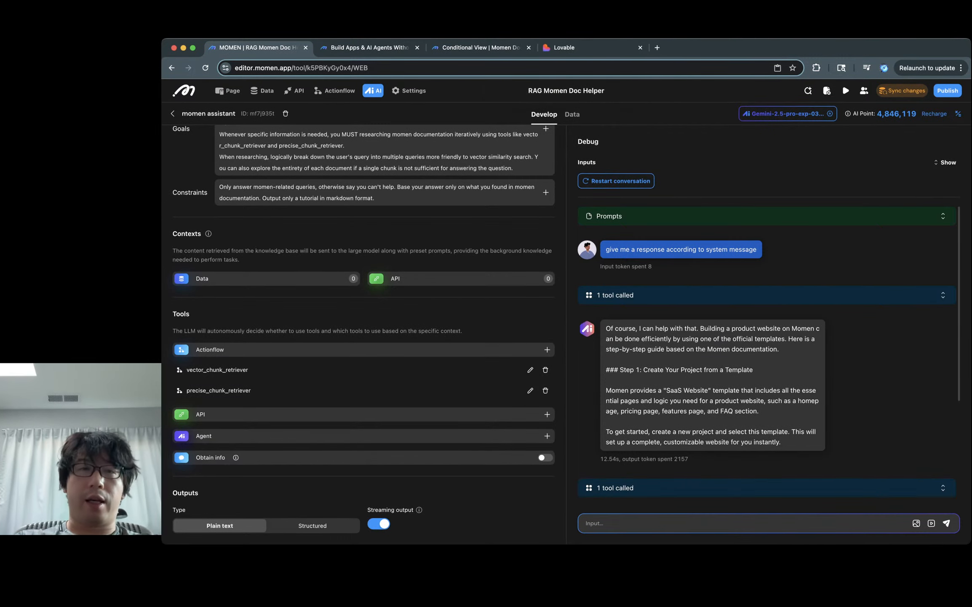
{"action": "key", "text": "super+t"}
Step: Load momen.app/vibe-architect-lovable, view the Lovable prompt generator, then return to the Momen editor
{"action": "type", "text": "vib"}
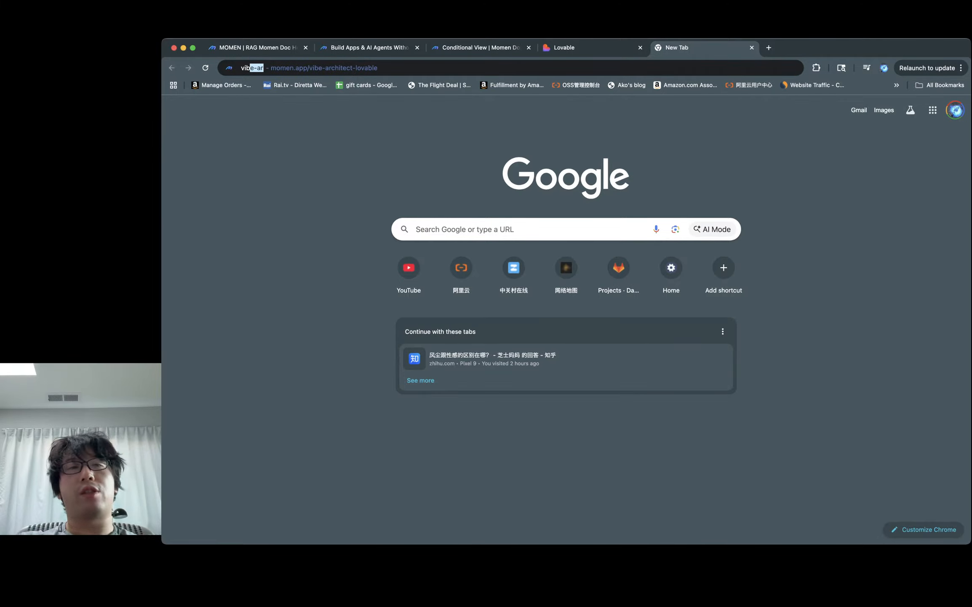
{"action": "key", "text": "Return"}
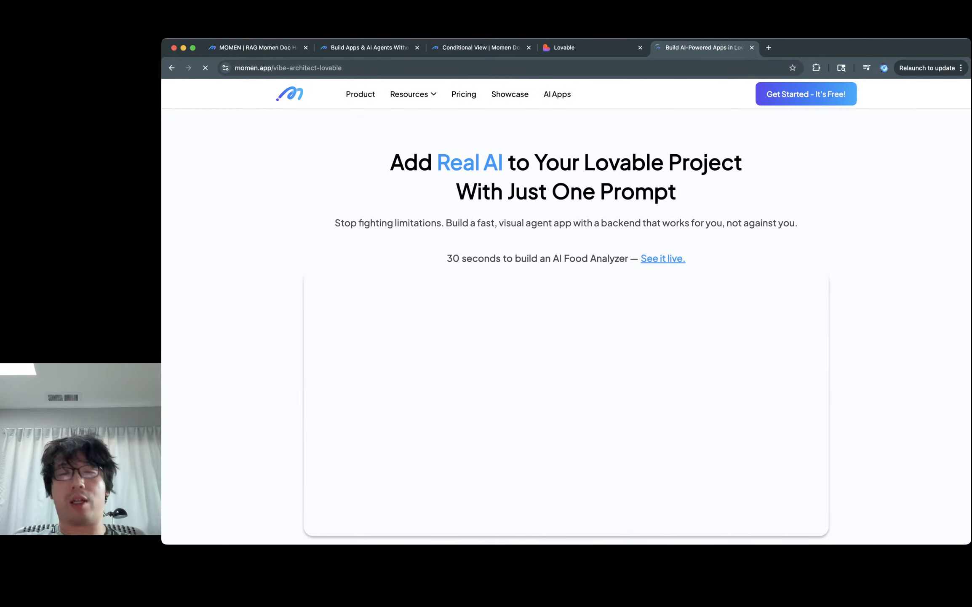
{"action": "scroll", "coordinate": [566, 312], "scroll_direction": "down", "scroll_amount": 10}
{"action": "scroll", "coordinate": [567, 312], "scroll_direction": "up", "scroll_amount": 7}
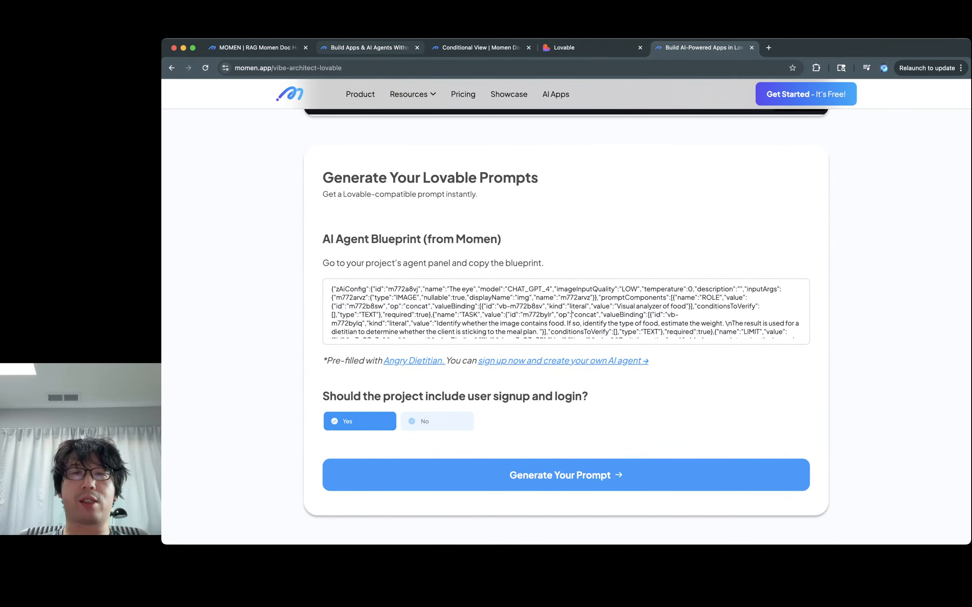
{"action": "scroll", "coordinate": [594, 122], "scroll_direction": "up", "scroll_amount": 4}
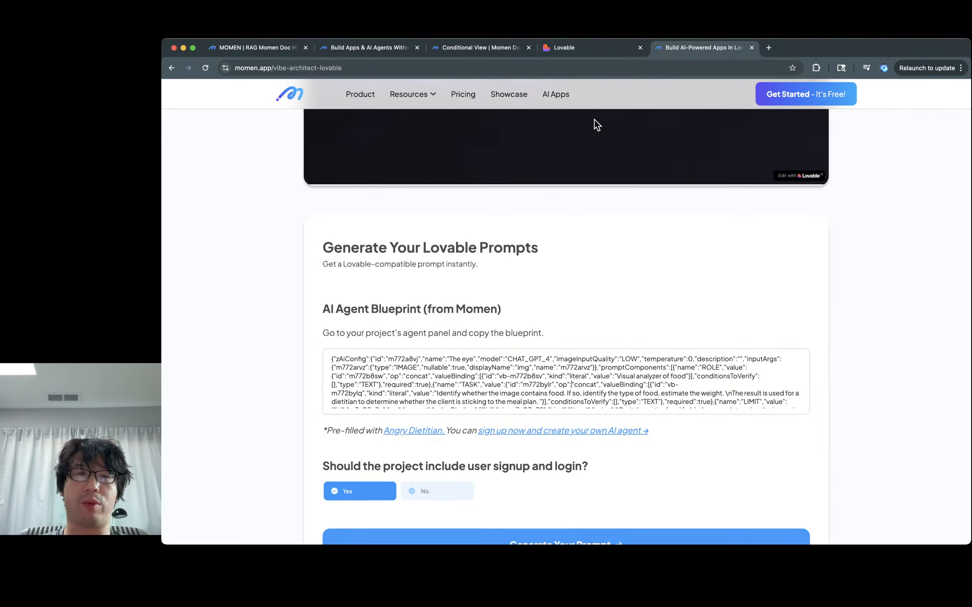
{"action": "scroll", "coordinate": [593, 156], "scroll_direction": "down", "scroll_amount": 3}
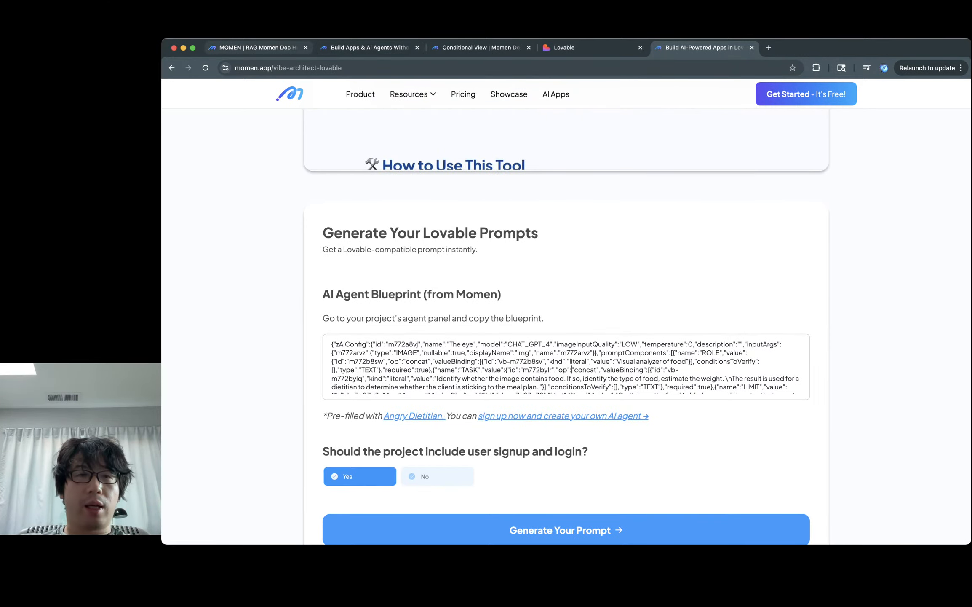
{"action": "left_click", "coordinate": [258, 47]}
{"action": "scroll", "coordinate": [364, 333], "scroll_direction": "up", "scroll_amount": 5}
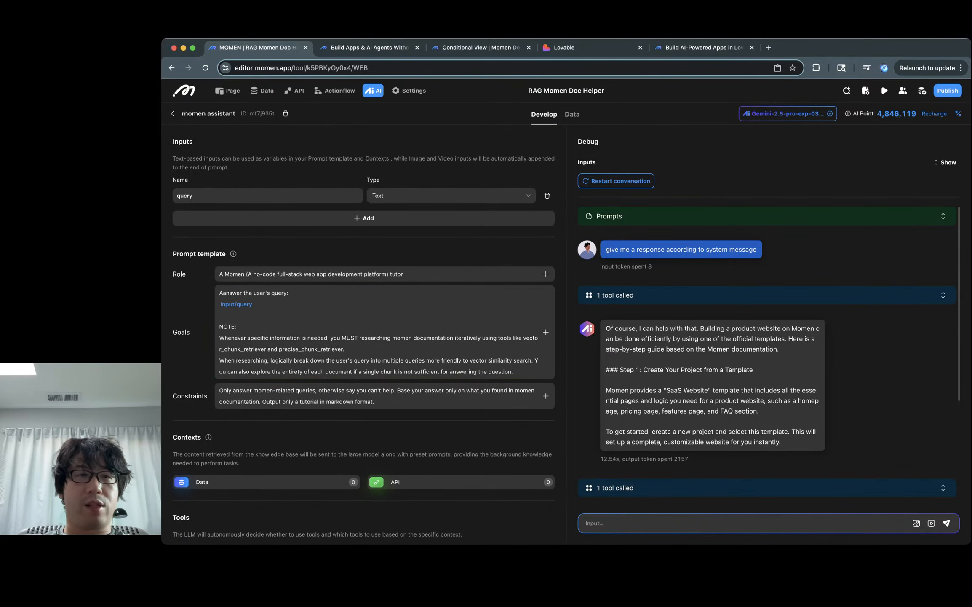
Step: Copy the momen assistant agent's blueprint and paste it into the AI Agent Blueprint field
{"action": "left_click", "coordinate": [172, 113]}
{"action": "left_click", "coordinate": [548, 147]}
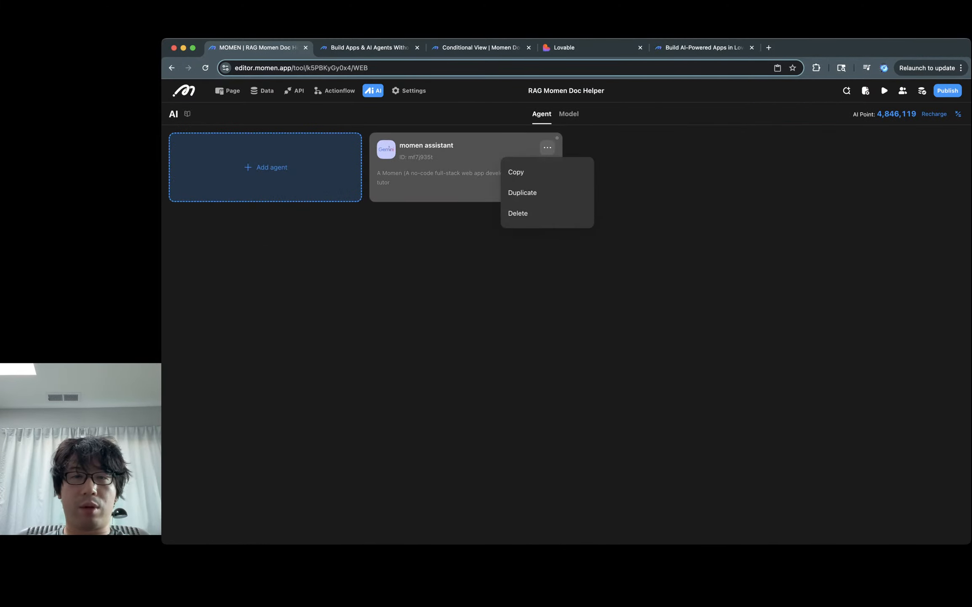
{"action": "left_click", "coordinate": [523, 172]}
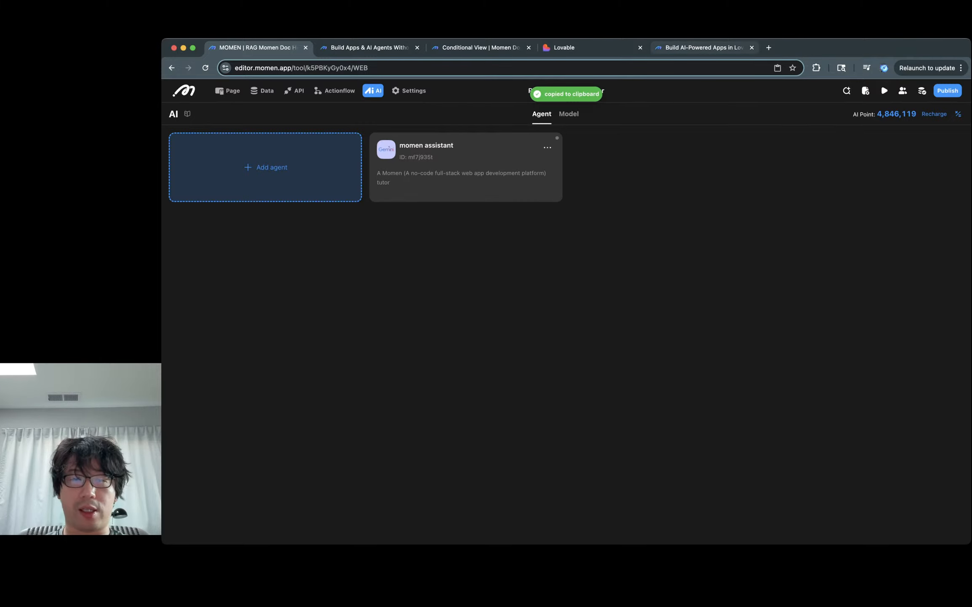
{"action": "left_click", "coordinate": [701, 47]}
{"action": "left_click", "coordinate": [517, 361]}
{"action": "key", "text": "super+a"}
{"action": "key", "text": "super+v"}
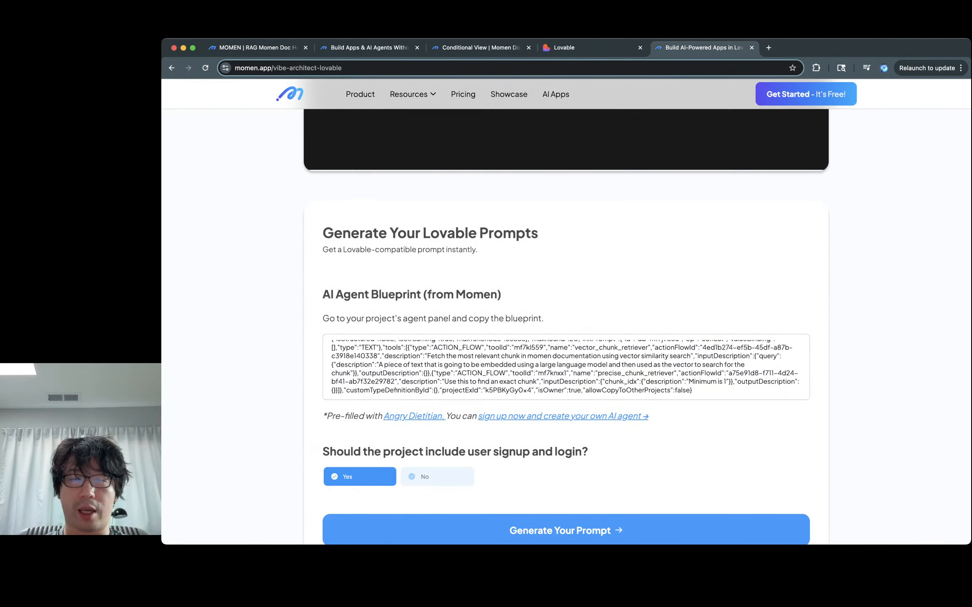
{"action": "scroll", "coordinate": [565, 366], "scroll_direction": "up", "scroll_amount": 10}
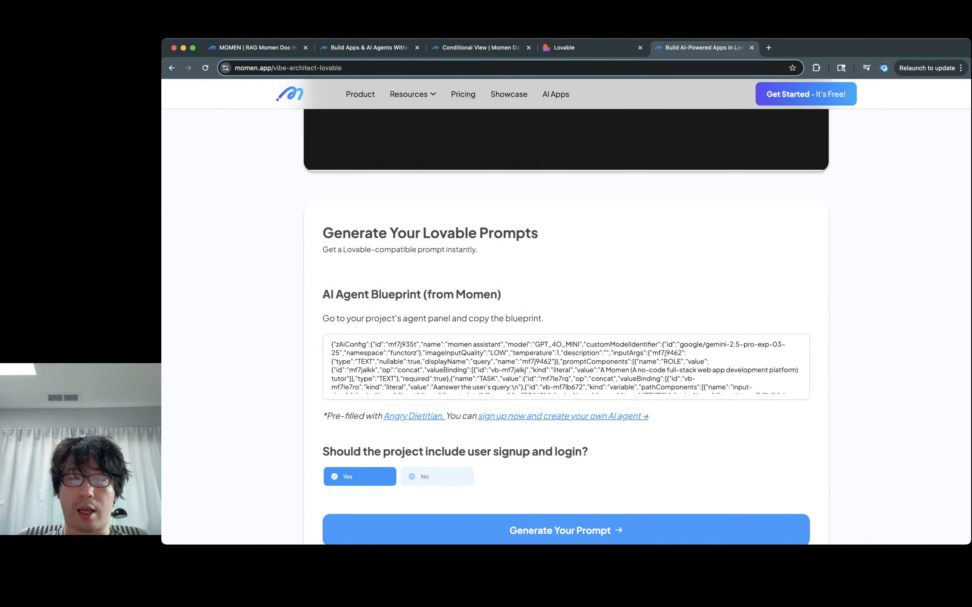
{"action": "scroll", "coordinate": [565, 366], "scroll_direction": "up", "scroll_amount": 2}
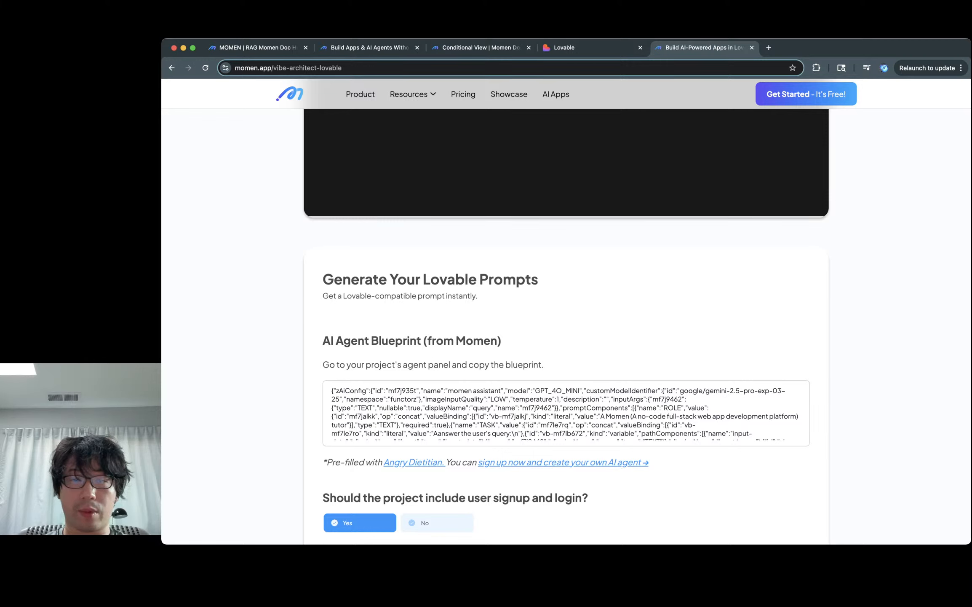
{"action": "key", "text": "super+a"}
{"action": "key", "text": "super+v"}
Step: Re-copy the momen assistant blueprint, replace the field's contents, and generate the Lovable prompt
{"action": "key", "text": "super+Tab"}
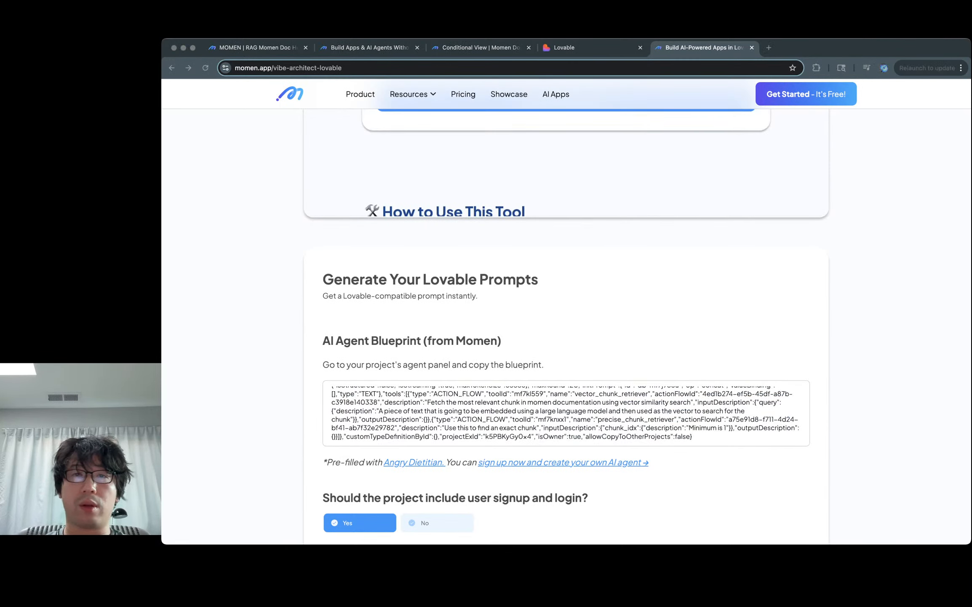
{"action": "key", "text": "super+Tab"}
{"action": "key", "text": "super+2"}
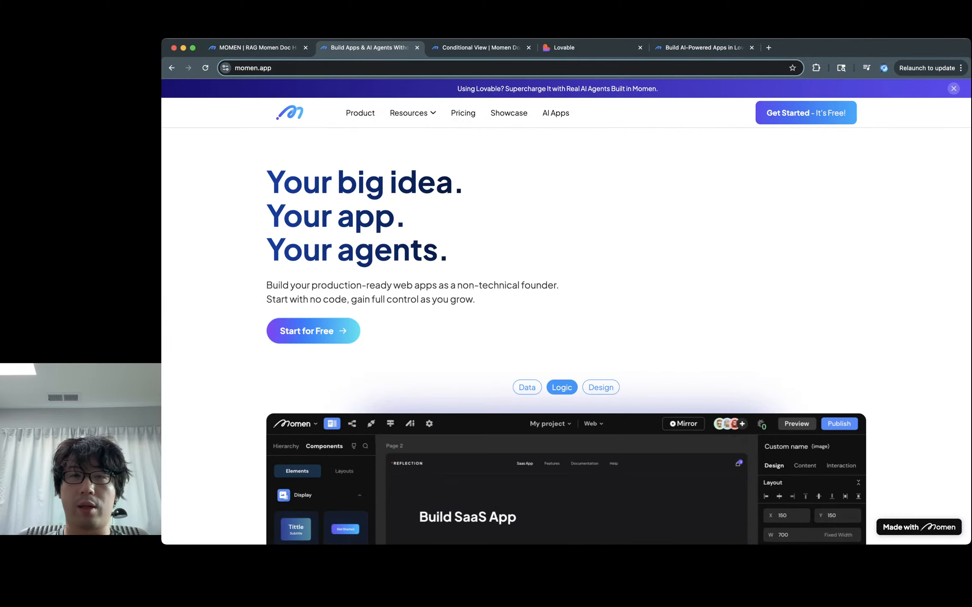
{"action": "key", "text": "super+1"}
{"action": "left_click", "coordinate": [466, 167]}
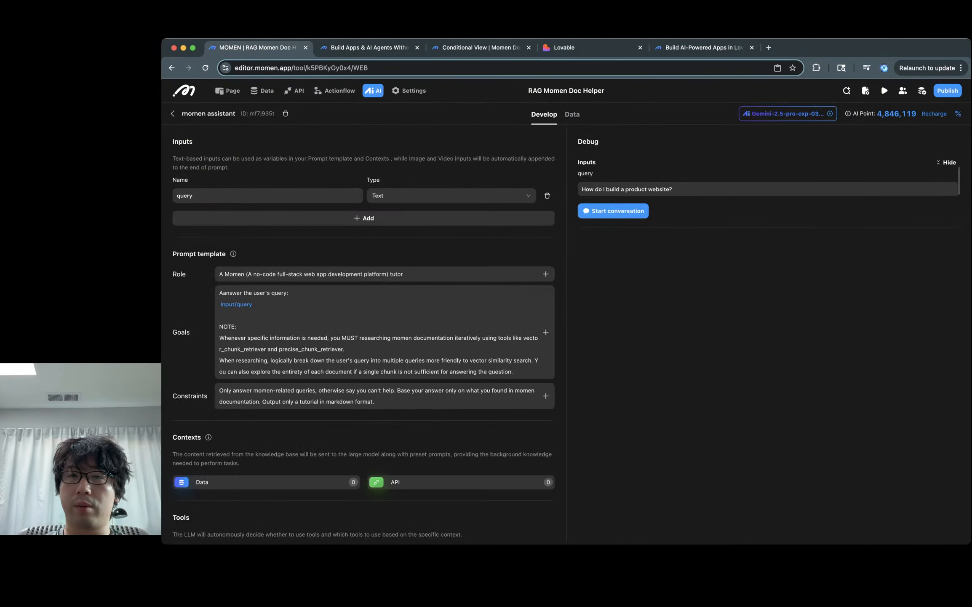
{"action": "left_click", "coordinate": [172, 113]}
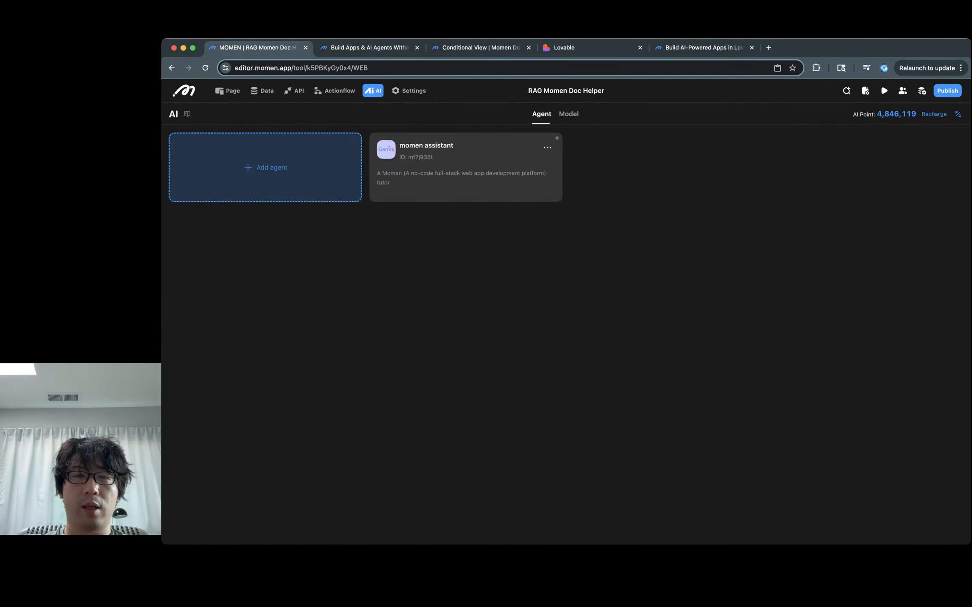
{"action": "left_click", "coordinate": [547, 147]}
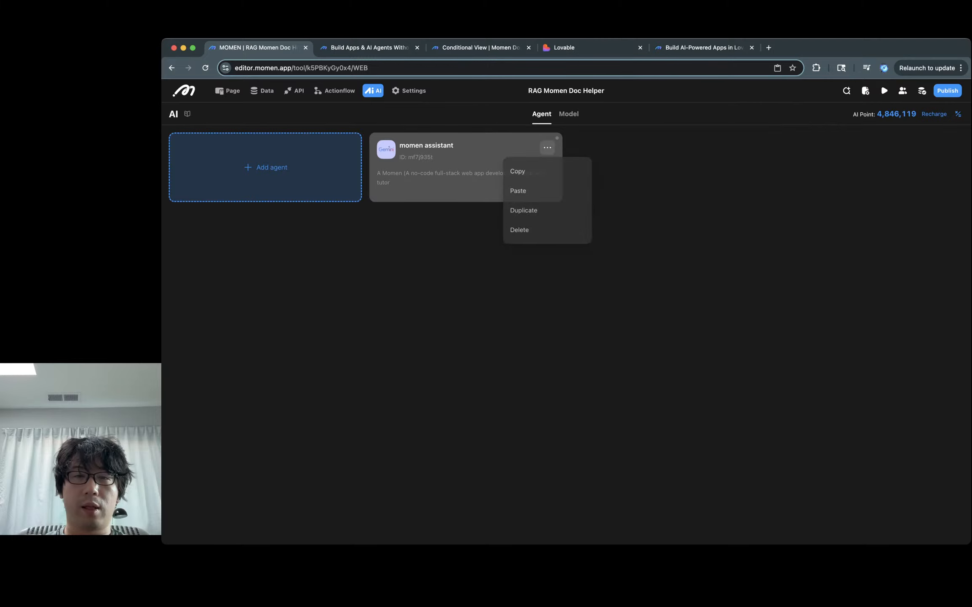
{"action": "left_click", "coordinate": [517, 172]}
{"action": "key", "text": "ctrl+Tab"}
{"action": "key", "text": "ctrl+Tab"}
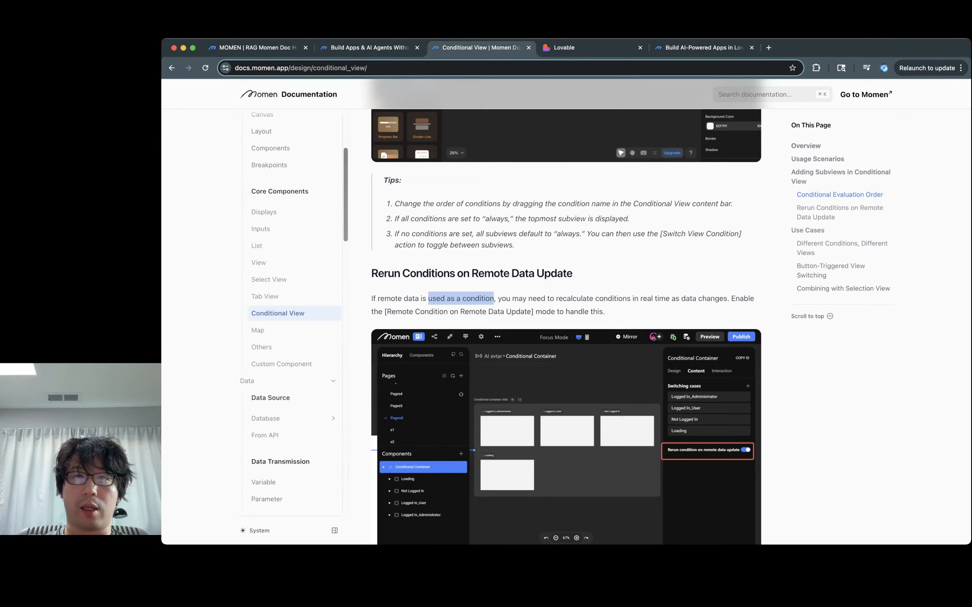
{"action": "key", "text": "ctrl+Tab"}
{"action": "key", "text": "ctrl+Tab"}
{"action": "key", "text": "super+a"}
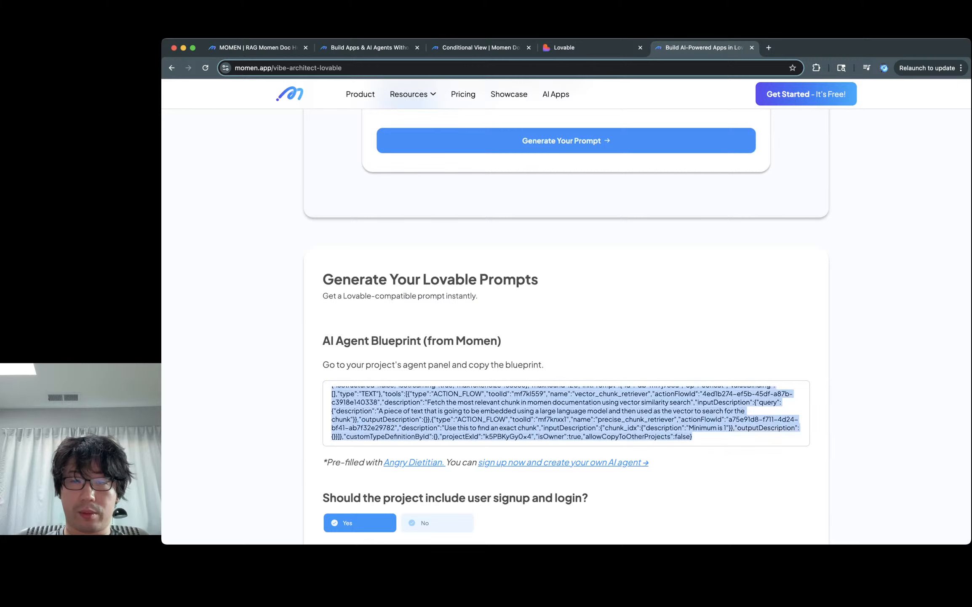
{"action": "key", "text": "super+v"}
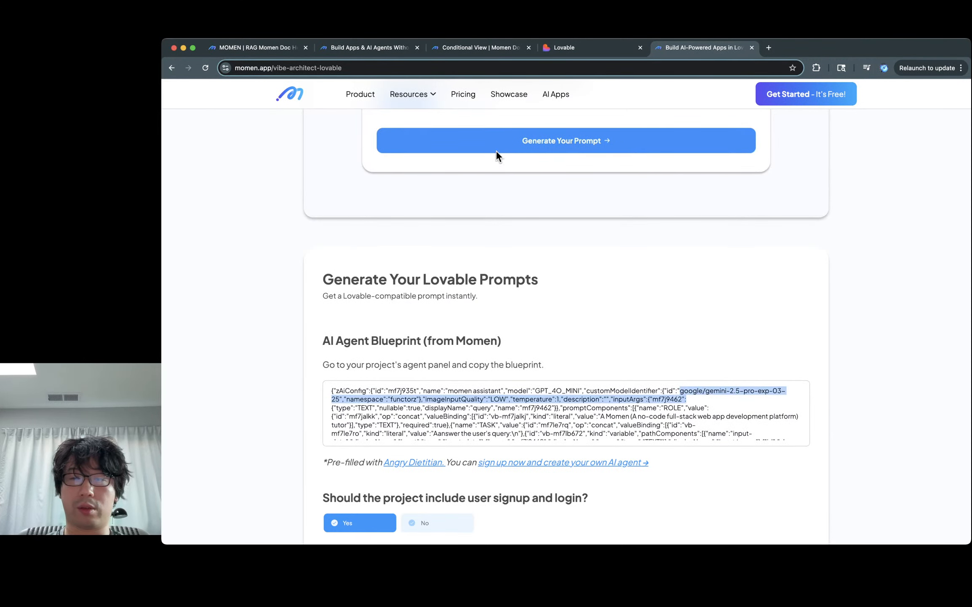
{"action": "left_click", "coordinate": [506, 146]}
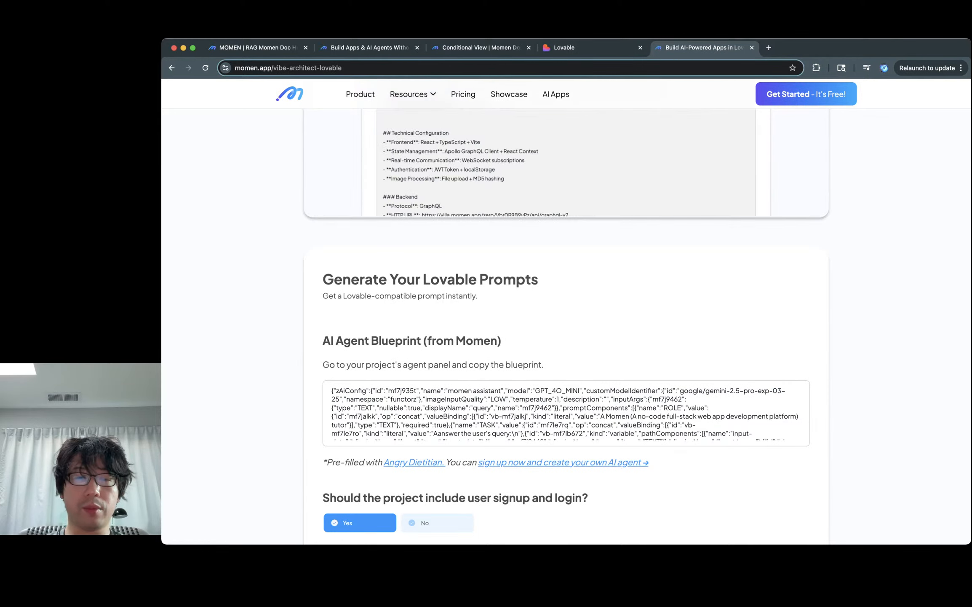
Step: Review the generated Lovable prompt, then copy it and head to Lovable
{"action": "scroll", "coordinate": [566, 413], "scroll_direction": "down", "scroll_amount": 10}
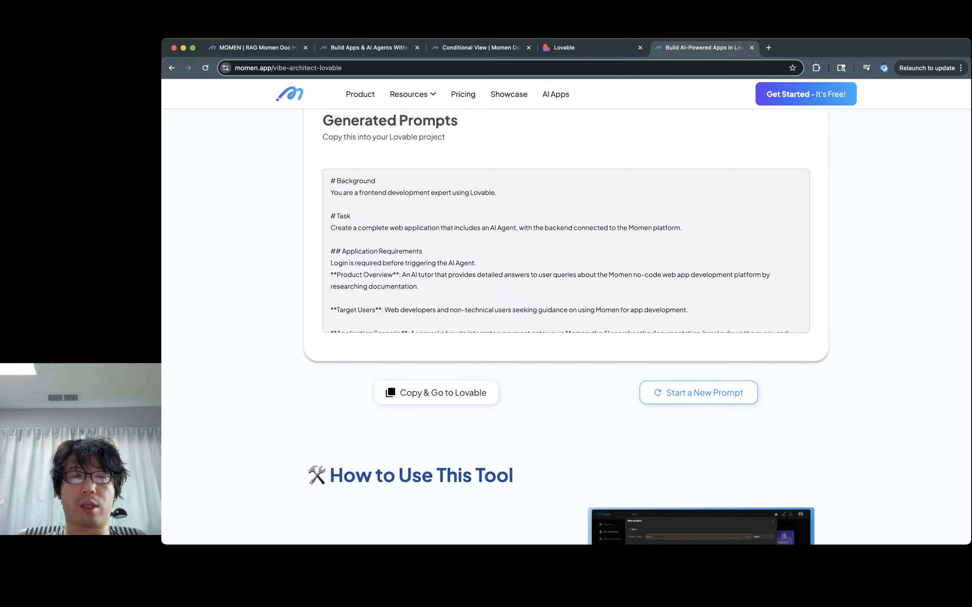
{"action": "key", "text": "super+a"}
{"action": "triple_click", "coordinate": [413, 192]}
{"action": "left_click", "coordinate": [413, 192]}
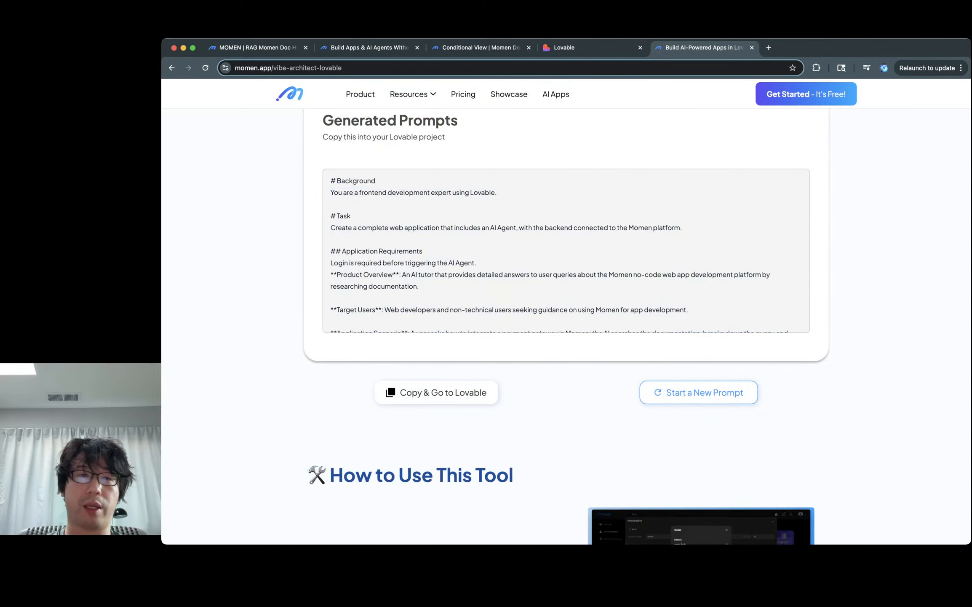
{"action": "left_click_drag", "start_coordinate": [331, 181], "coordinate": [546, 275]}
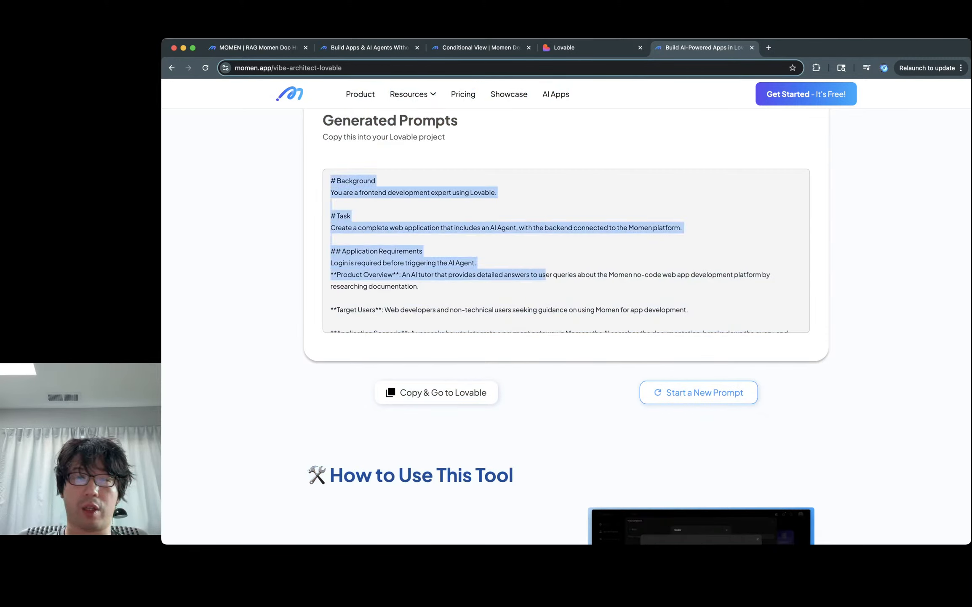
{"action": "left_click", "coordinate": [436, 392]}
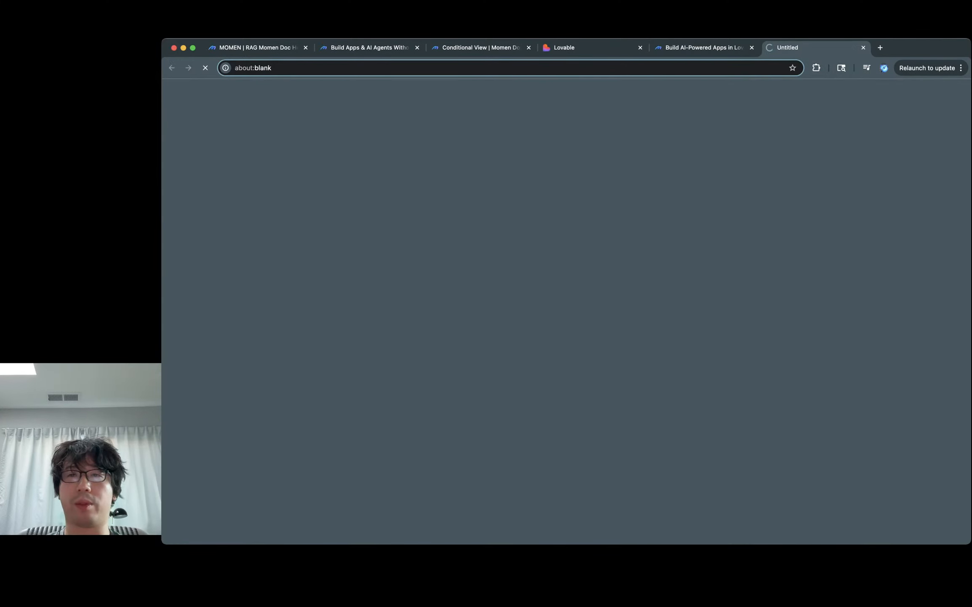
Step: Paste the generated prompt into Lovable, submit it, and switch to the new momen-guide-bot project
{"action": "key", "text": "super+v"}
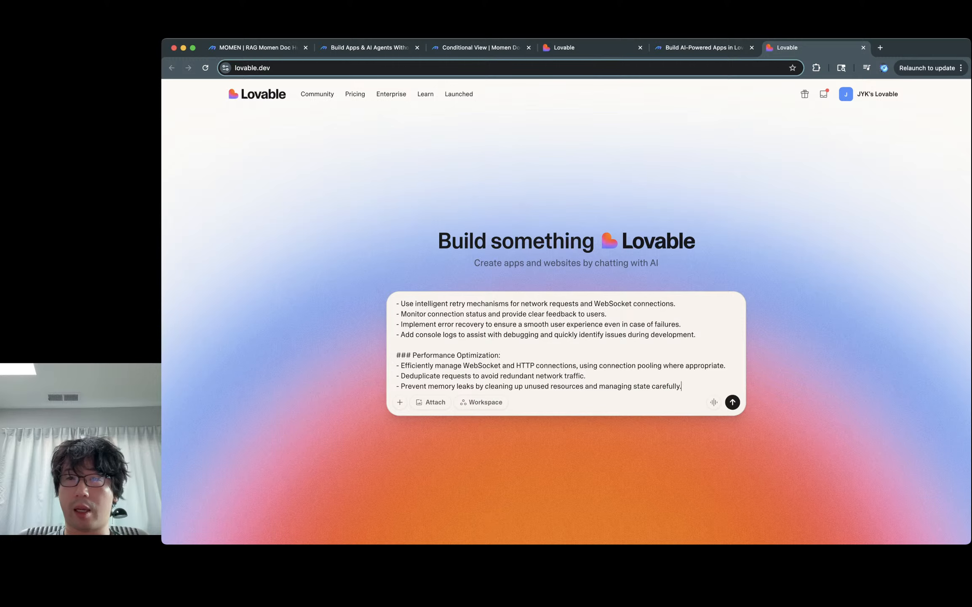
{"action": "left_click", "coordinate": [868, 94]}
{"action": "key", "text": "Escape"}
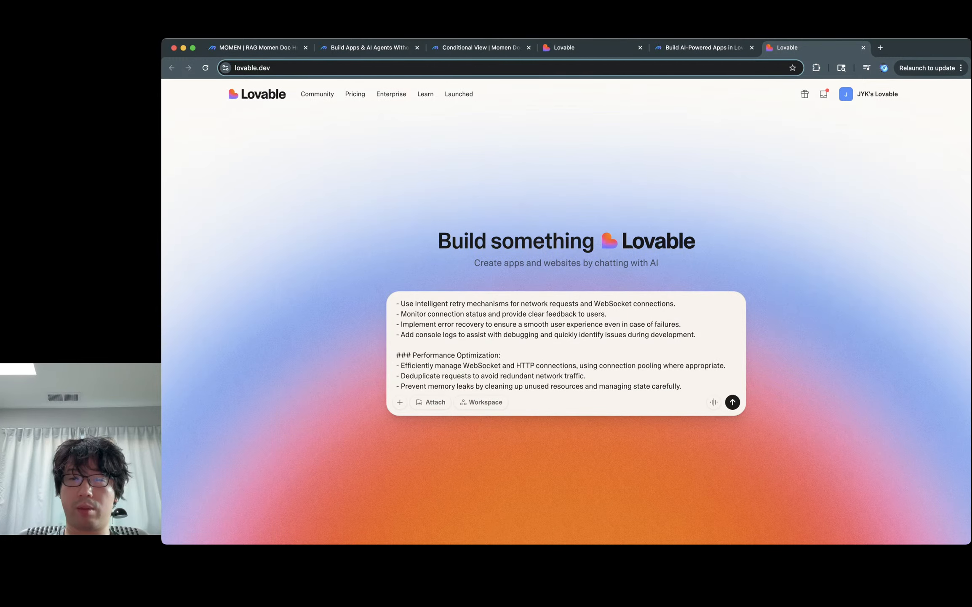
{"action": "left_click", "coordinate": [590, 48]}
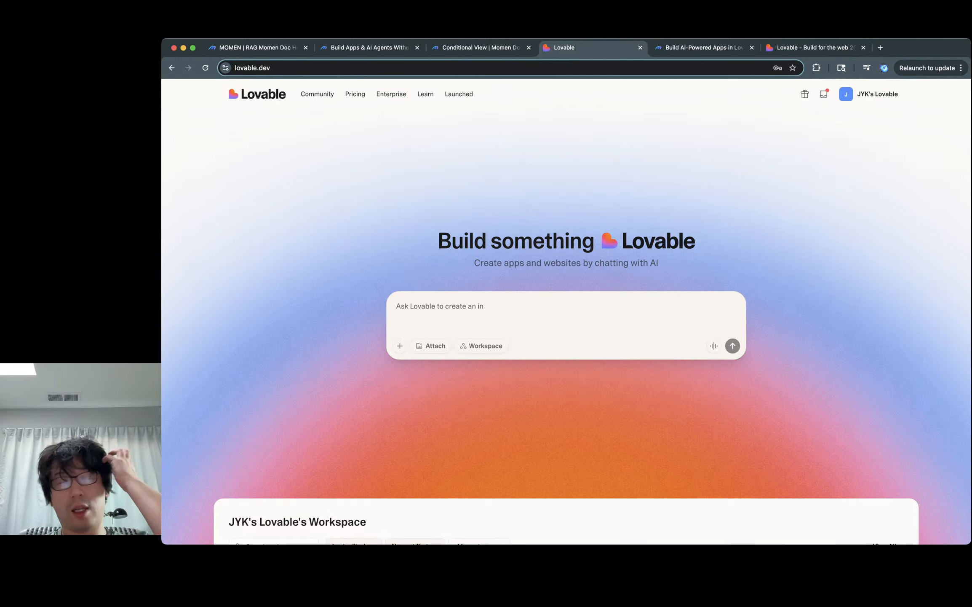
{"action": "left_click", "coordinate": [640, 48]}
{"action": "left_click", "coordinate": [699, 48]}
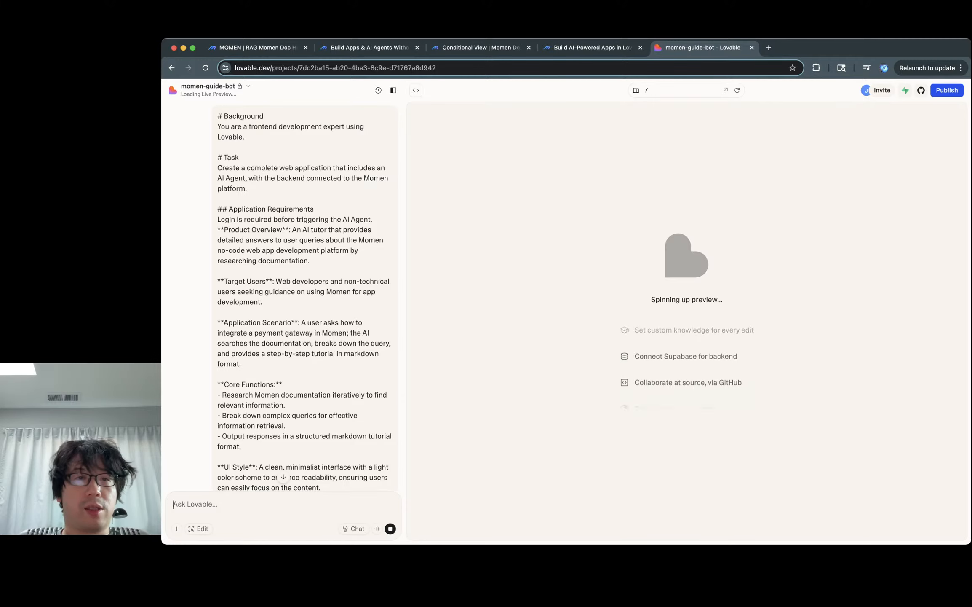
{"action": "triple_click", "coordinate": [301, 128]}
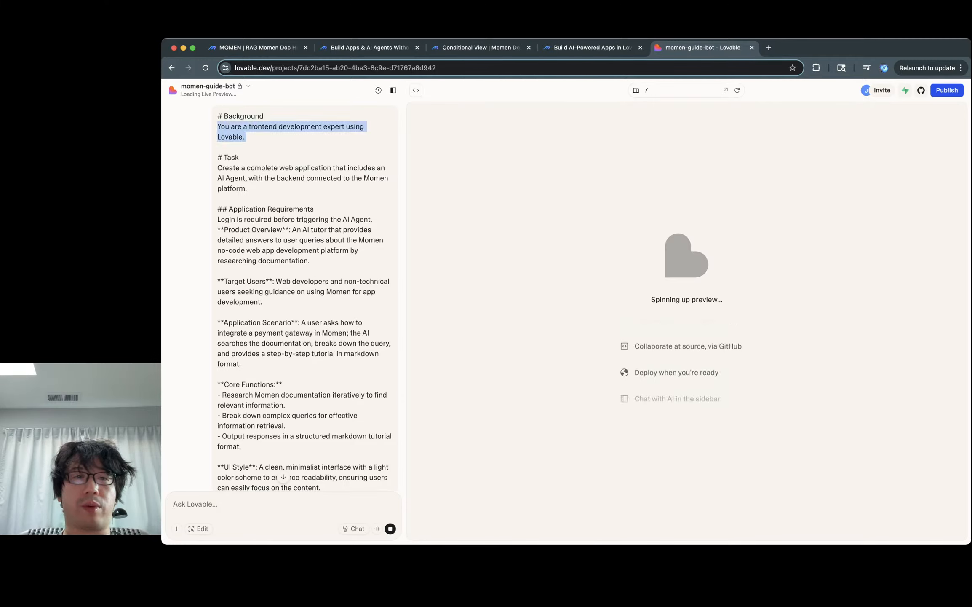
{"action": "double_click", "coordinate": [313, 168]}
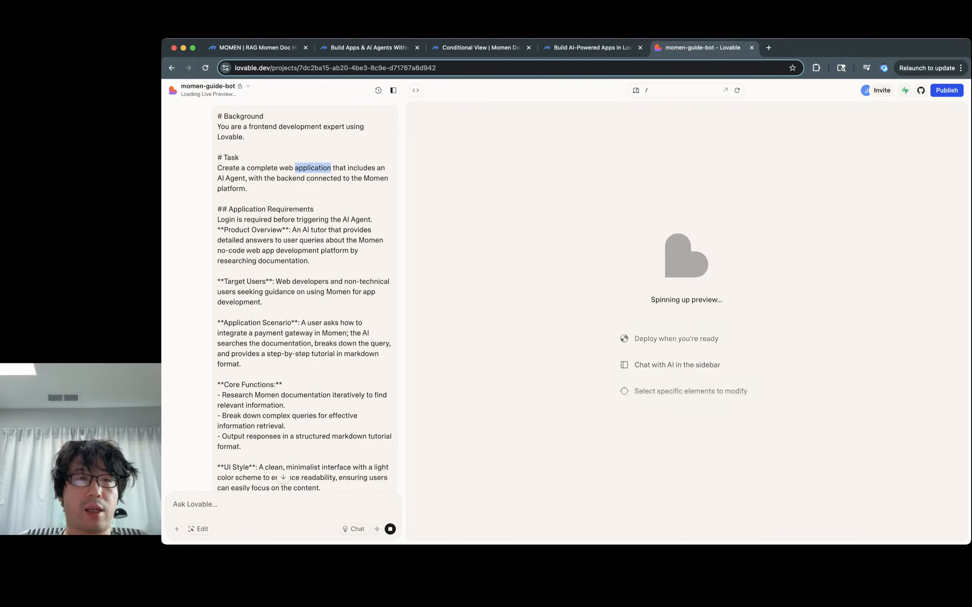
{"action": "left_click", "coordinate": [313, 168]}
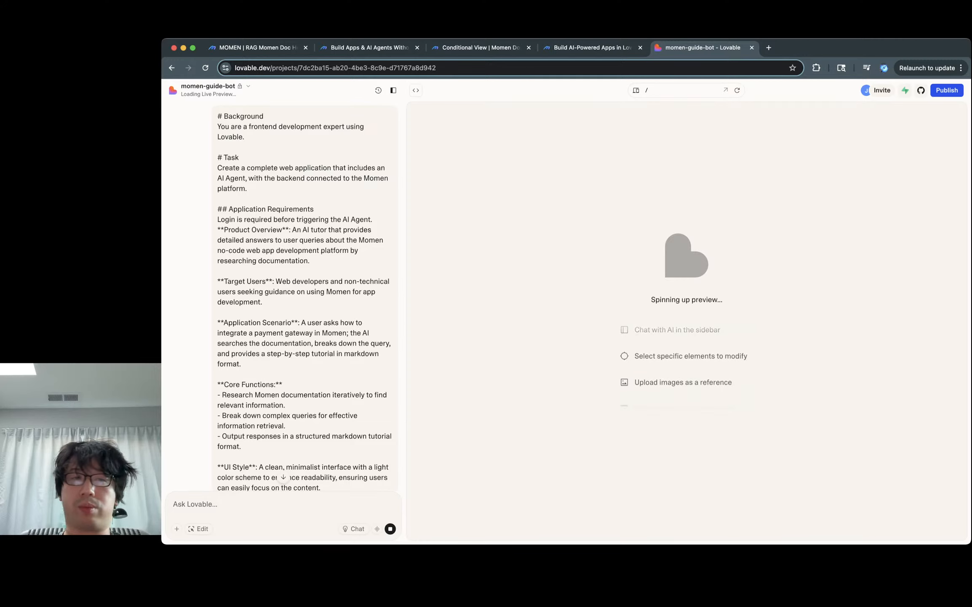
{"action": "left_click_drag", "start_coordinate": [323, 168], "coordinate": [249, 189]}
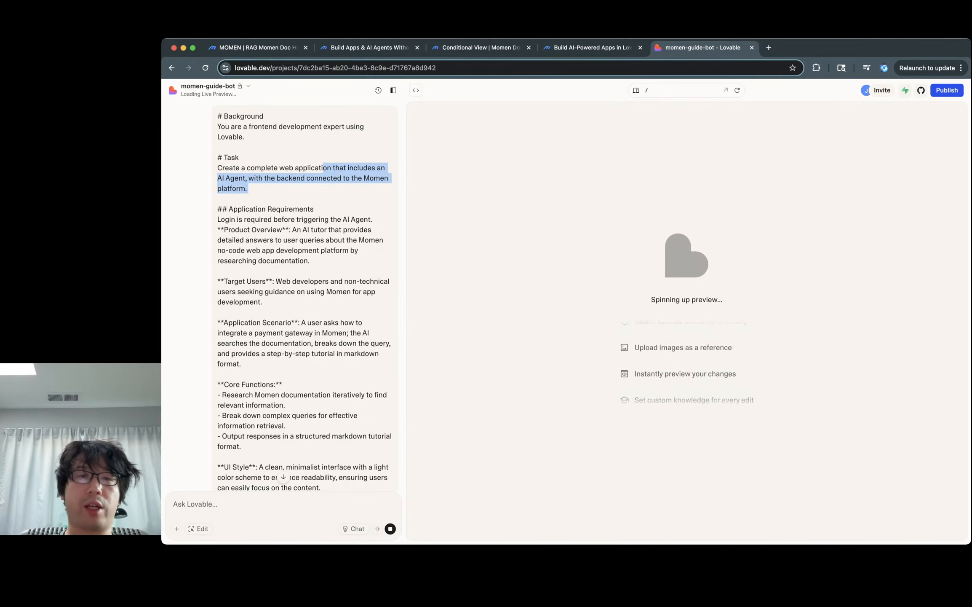
{"action": "scroll", "coordinate": [305, 295], "scroll_direction": "down", "scroll_amount": 2}
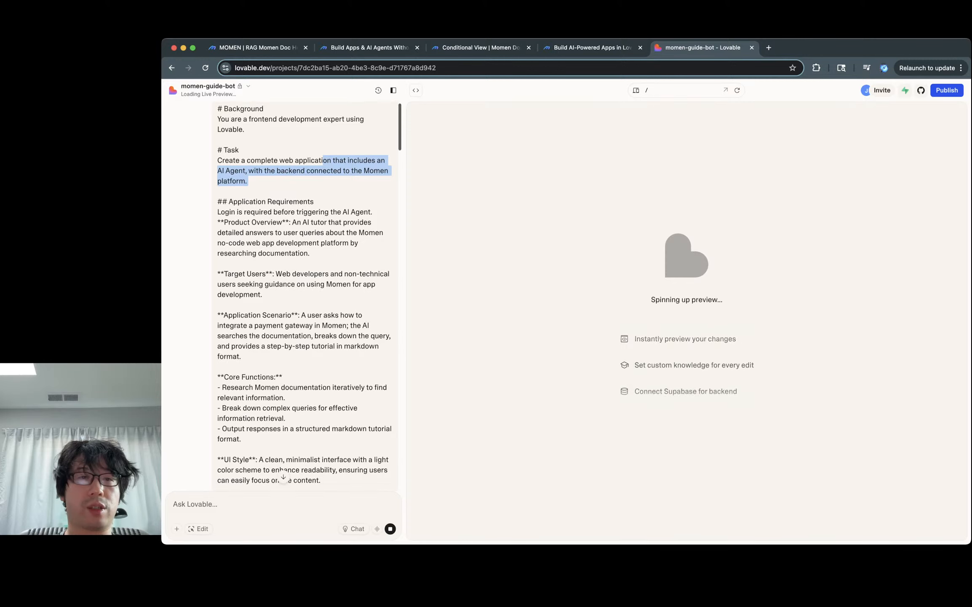
{"action": "left_click_drag", "start_coordinate": [320, 170], "coordinate": [357, 243]}
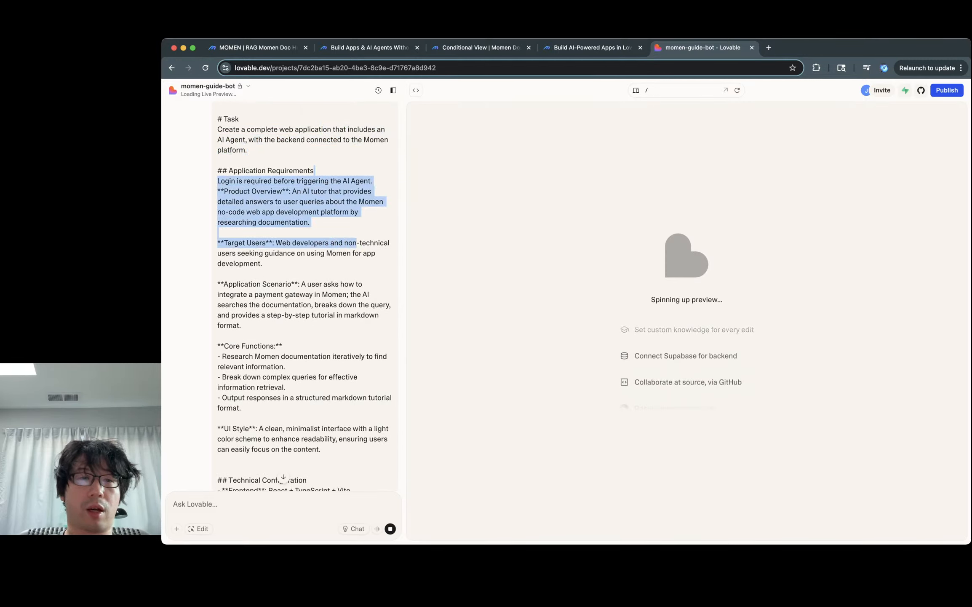
{"action": "scroll", "coordinate": [357, 243], "scroll_direction": "down", "scroll_amount": 3}
{"action": "left_click", "coordinate": [357, 243]}
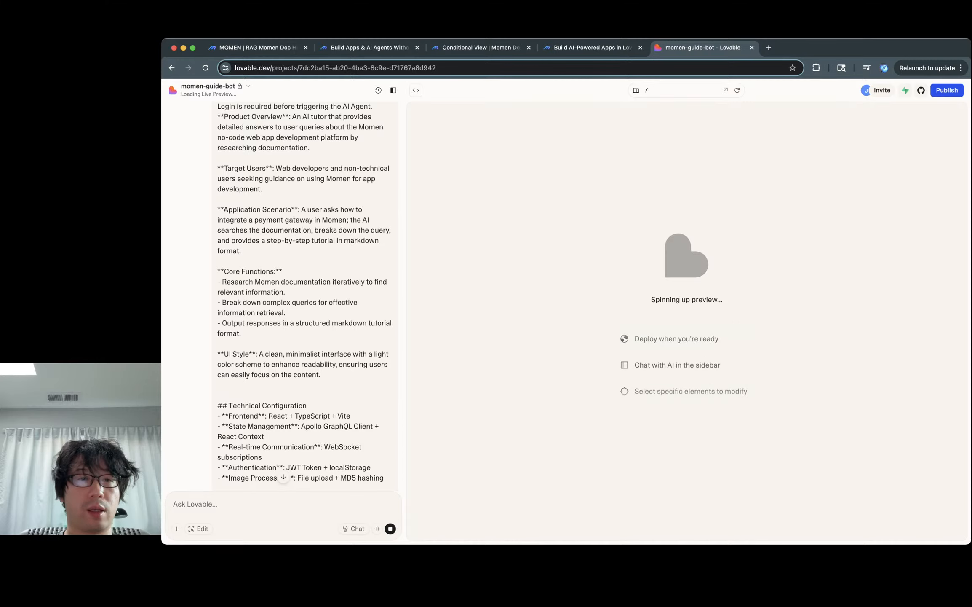
{"action": "scroll", "coordinate": [306, 295], "scroll_direction": "down", "scroll_amount": 2}
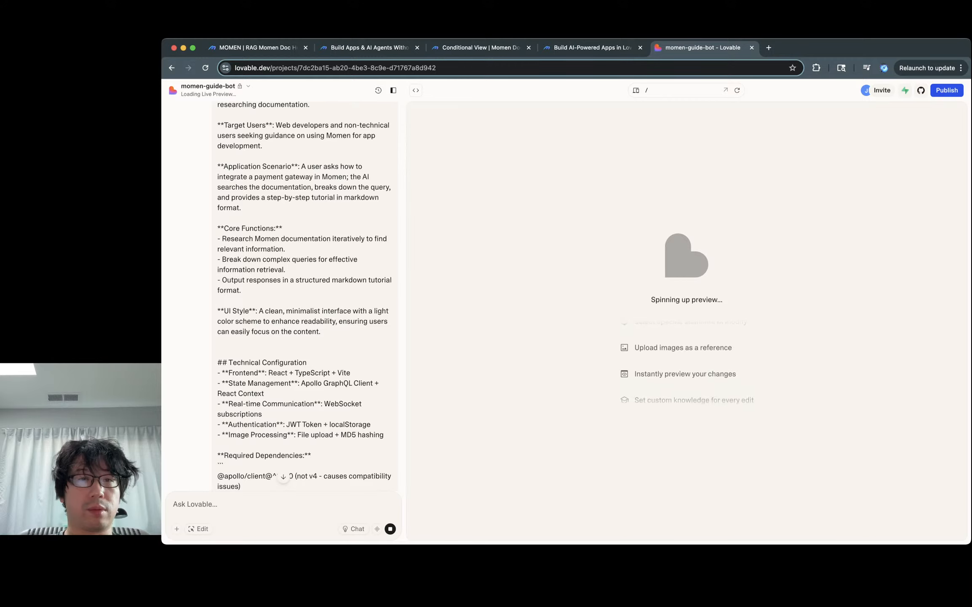
{"action": "left_click_drag", "start_coordinate": [301, 166], "coordinate": [242, 207]}
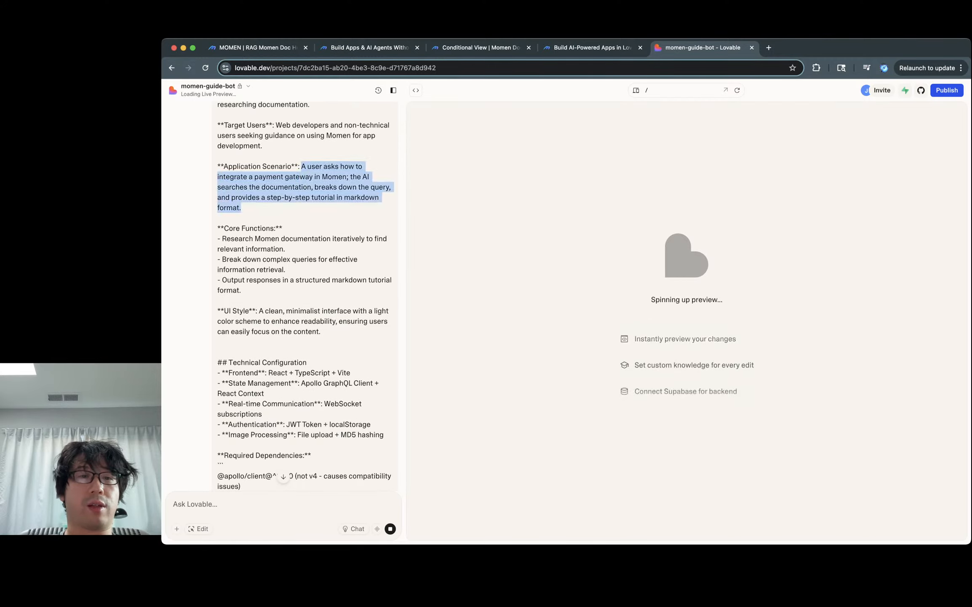
{"action": "left_click", "coordinate": [256, 212]}
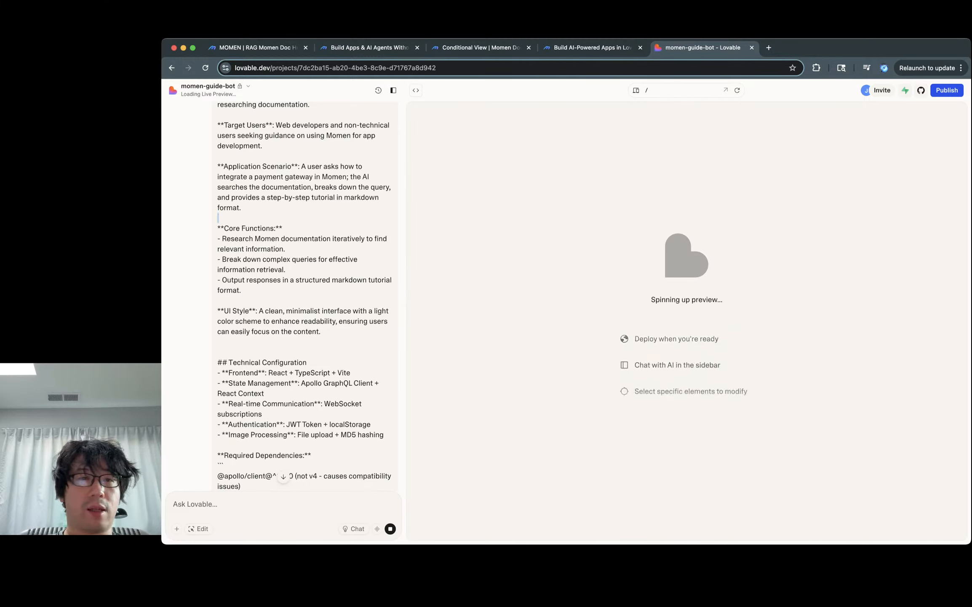
{"action": "triple_click", "coordinate": [324, 197]}
{"action": "left_click", "coordinate": [324, 197]}
{"action": "left_click_drag", "start_coordinate": [302, 166], "coordinate": [242, 207]}
{"action": "left_click", "coordinate": [242, 207]}
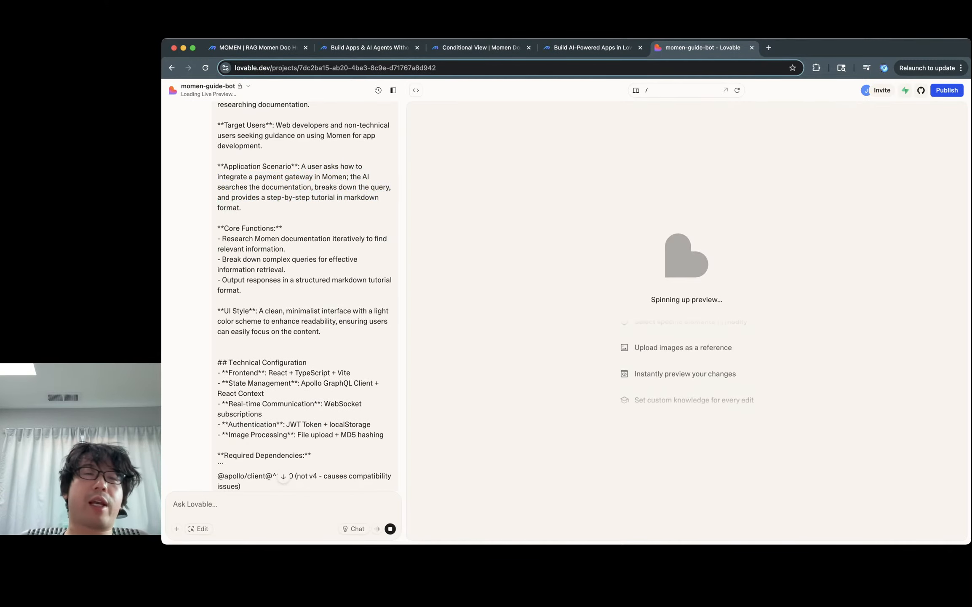
{"action": "left_click_drag", "start_coordinate": [302, 166], "coordinate": [242, 208]}
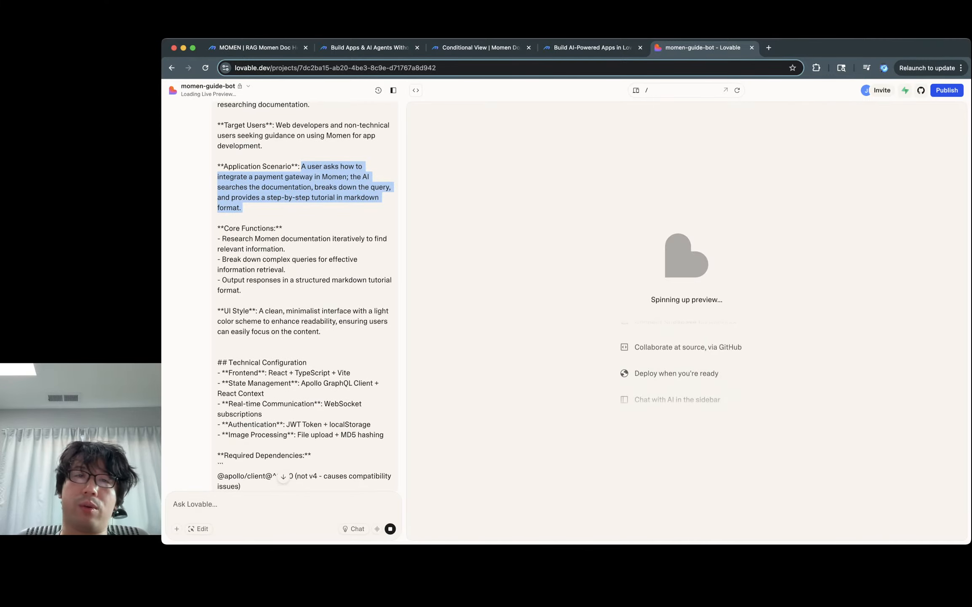
{"action": "key", "text": "ctrl+shift+Tab"}
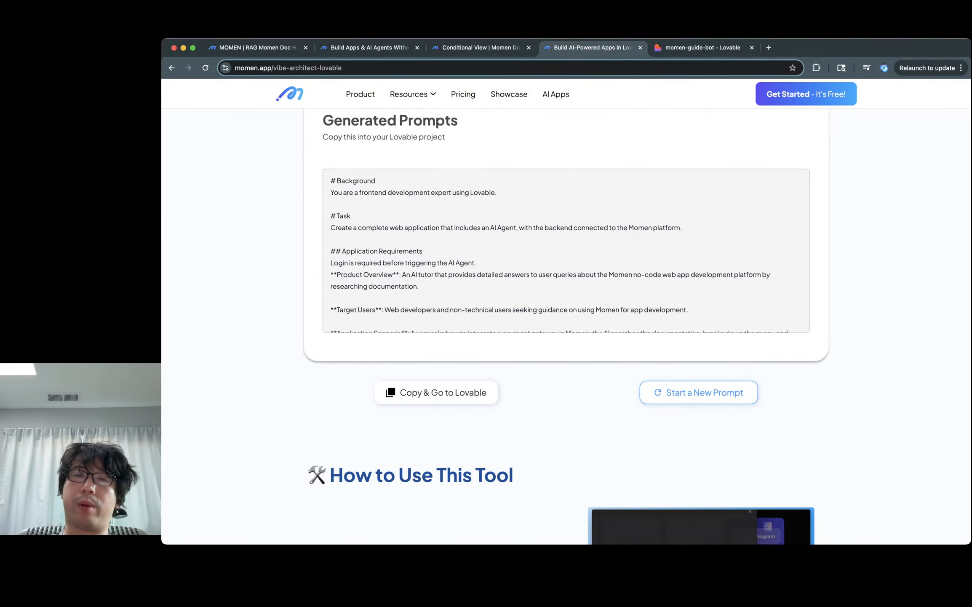
{"action": "key", "text": "ctrl+Tab"}
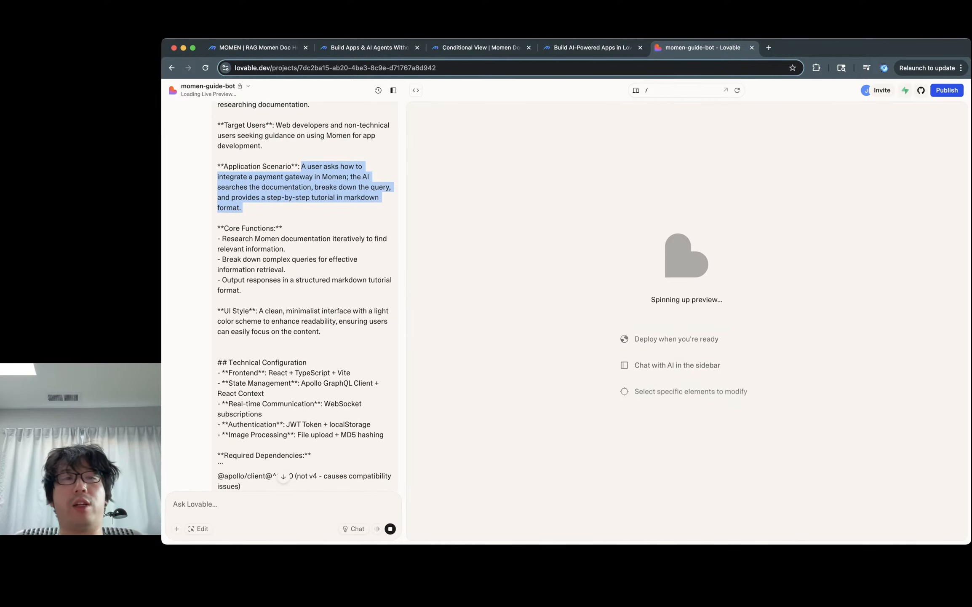
Step: Read the prompt's Core Functions, highlighting the payment gateway, research, query breakdown and output bullets
{"action": "left_click", "coordinate": [303, 197]}
{"action": "scroll", "coordinate": [304, 197], "scroll_direction": "down", "scroll_amount": 1}
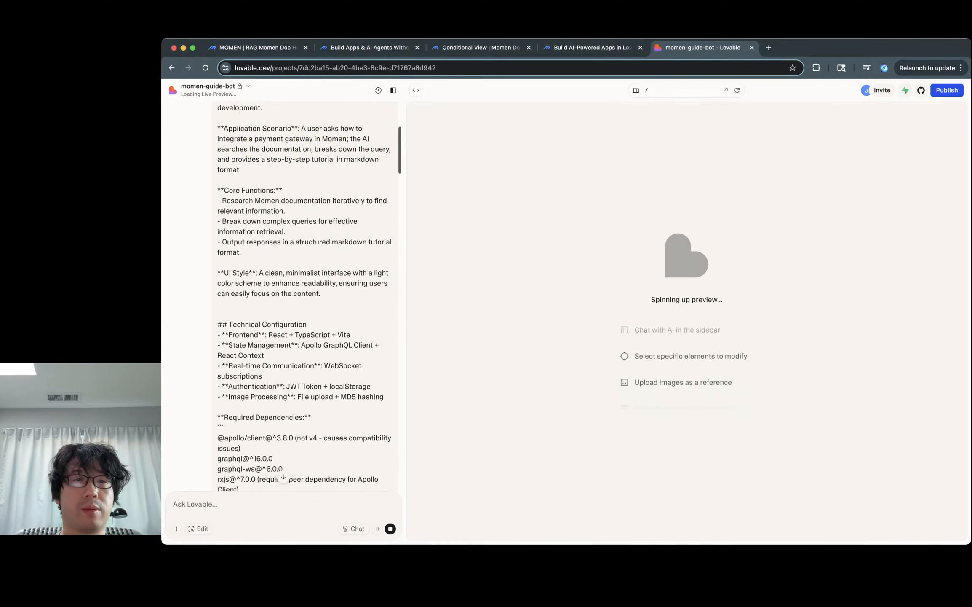
{"action": "triple_click", "coordinate": [303, 201]}
{"action": "left_click", "coordinate": [304, 205]}
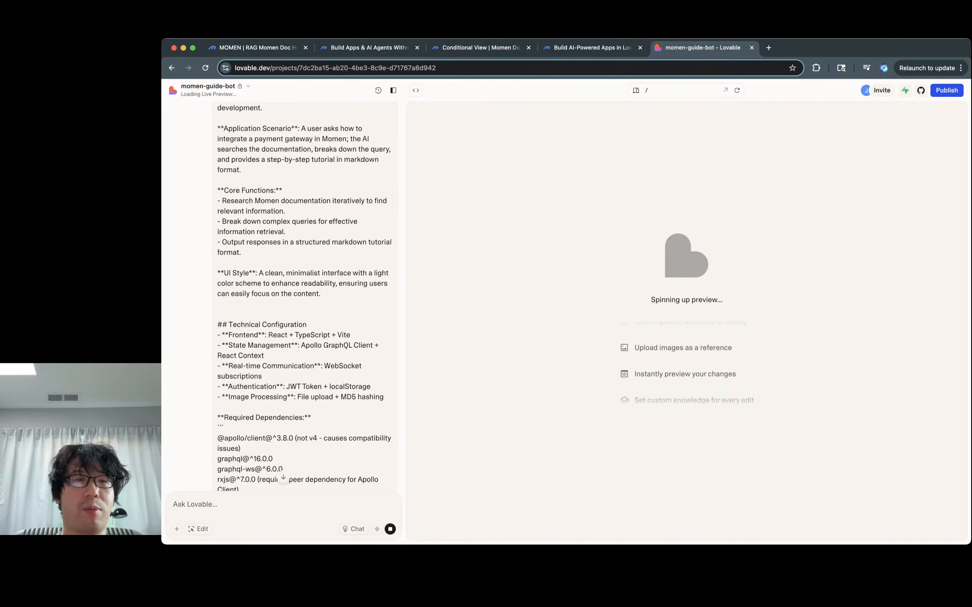
{"action": "left_click_drag", "start_coordinate": [229, 139], "coordinate": [321, 138]}
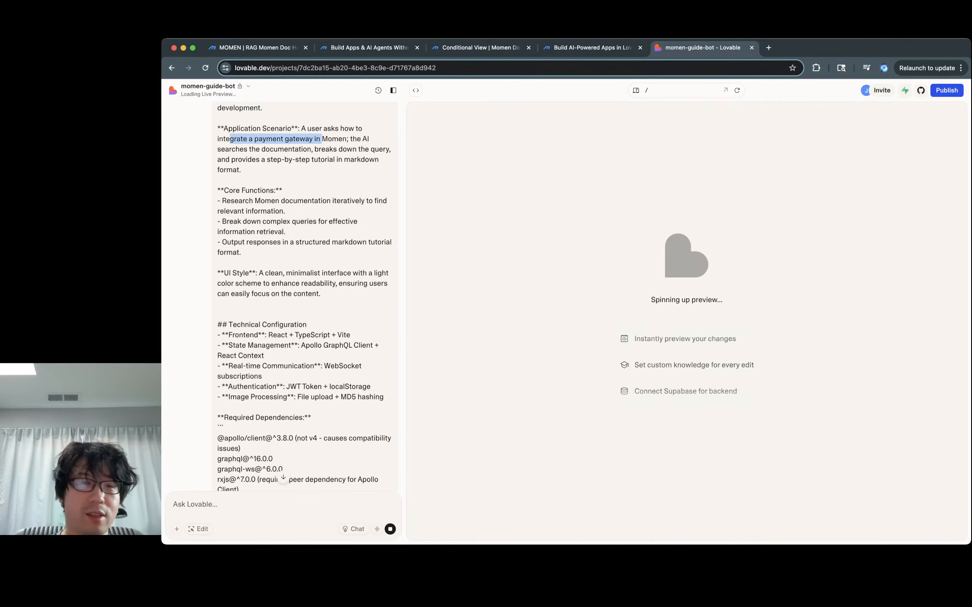
{"action": "left_click", "coordinate": [321, 139]}
{"action": "scroll", "coordinate": [310, 298], "scroll_direction": "down", "scroll_amount": 3}
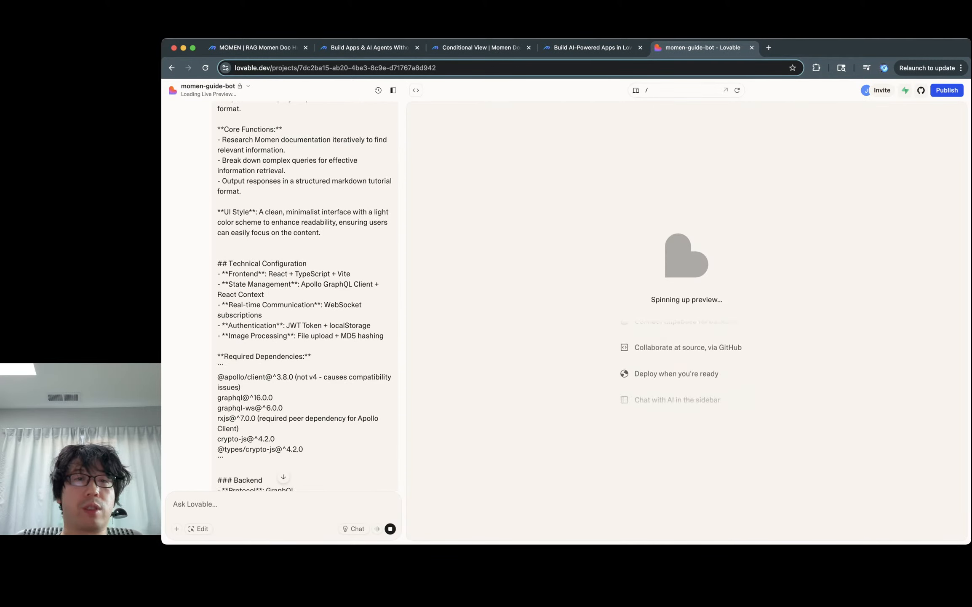
{"action": "triple_click", "coordinate": [306, 140]}
{"action": "triple_click", "coordinate": [304, 160]}
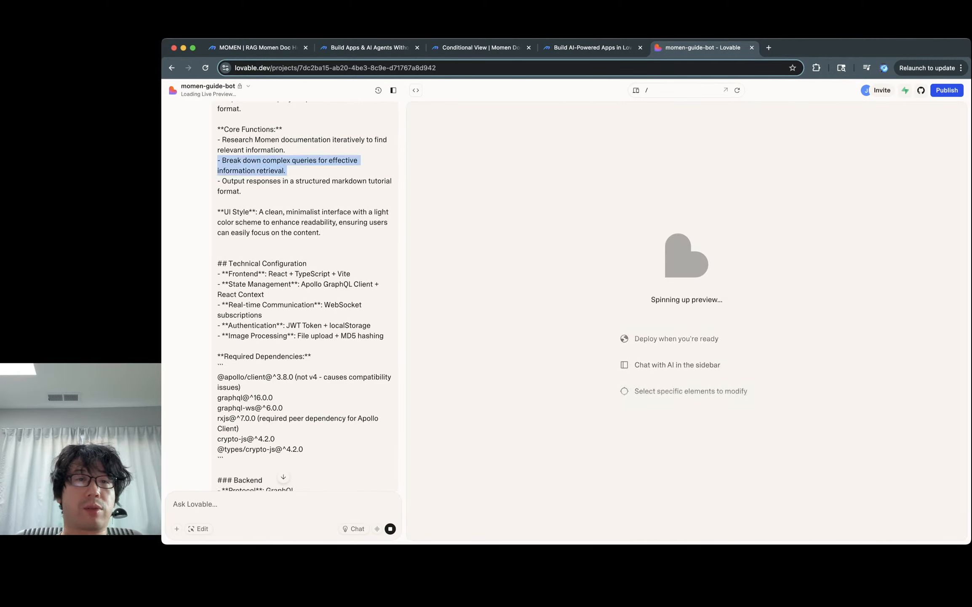
{"action": "triple_click", "coordinate": [242, 190]}
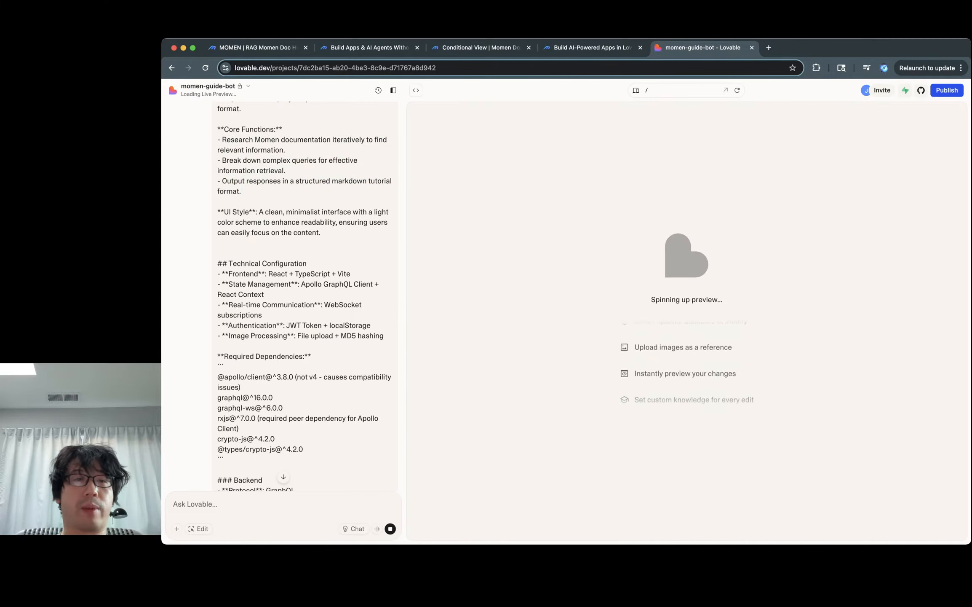
Step: Scroll through the rest of the prompt, select the Deduplicate requests line, then go to the Momen homepage
{"action": "scroll", "coordinate": [304, 295], "scroll_direction": "down", "scroll_amount": 10}
{"action": "scroll", "coordinate": [304, 295], "scroll_direction": "down", "scroll_amount": 12}
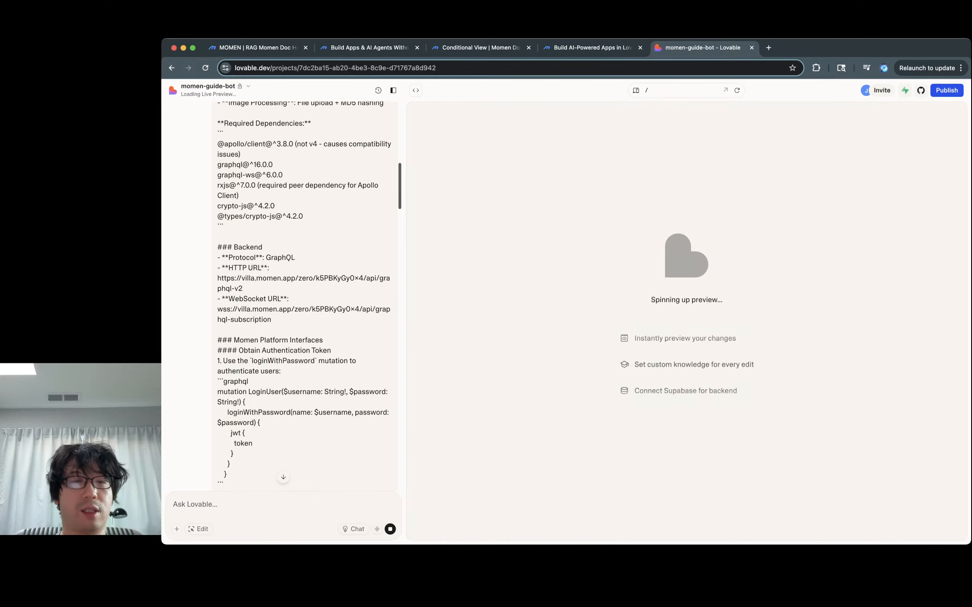
{"action": "scroll", "coordinate": [305, 295], "scroll_direction": "up", "scroll_amount": 7}
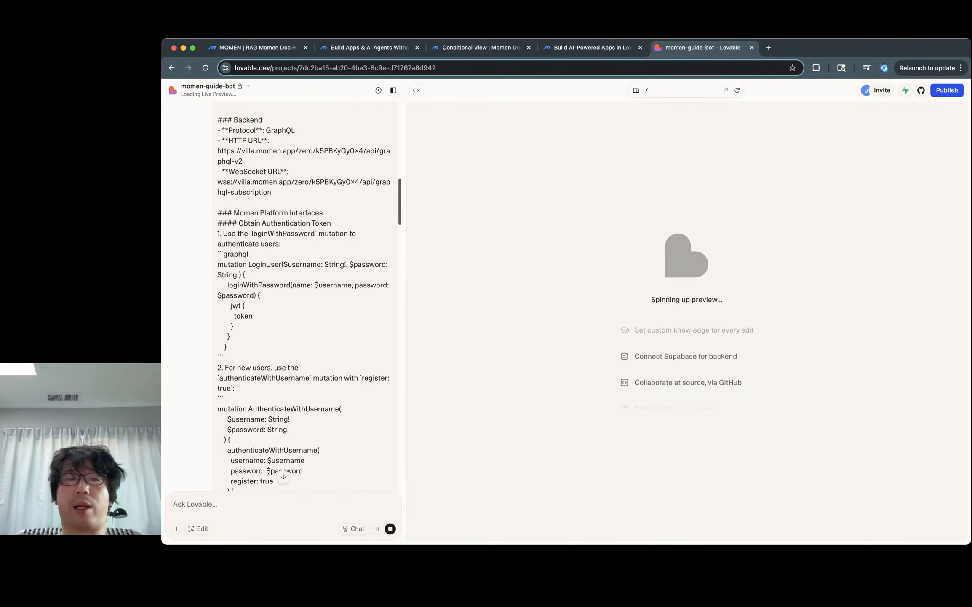
{"action": "scroll", "coordinate": [304, 295], "scroll_direction": "down", "scroll_amount": 12}
{"action": "scroll", "coordinate": [305, 295], "scroll_direction": "down", "scroll_amount": 20}
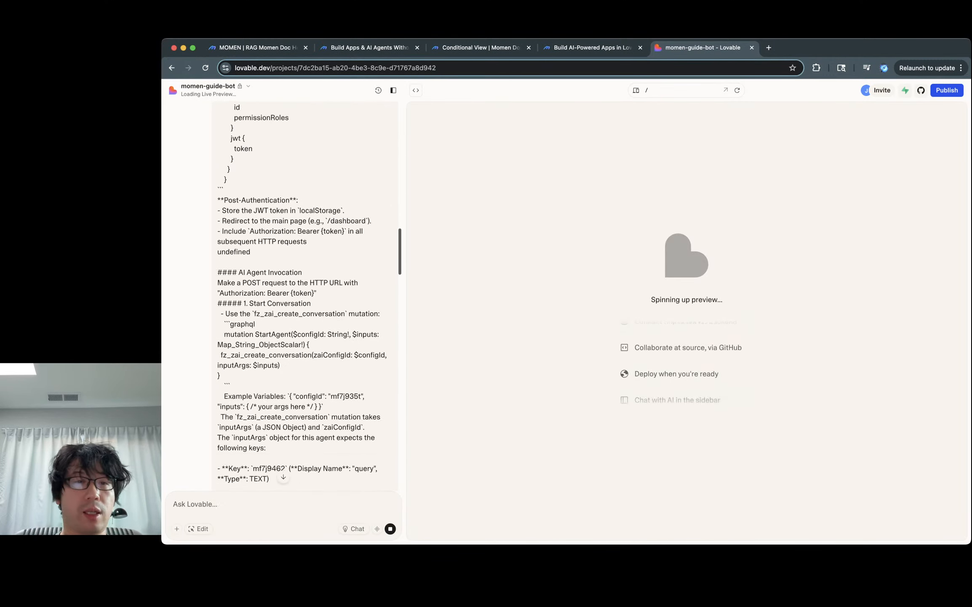
{"action": "scroll", "coordinate": [305, 295], "scroll_direction": "down", "scroll_amount": 14}
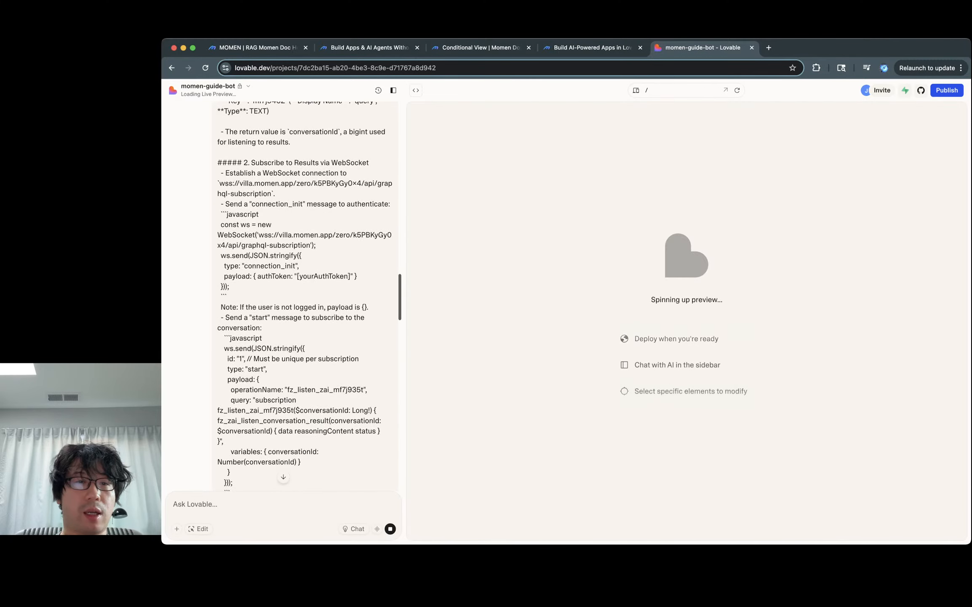
{"action": "scroll", "coordinate": [304, 295], "scroll_direction": "up", "scroll_amount": 9}
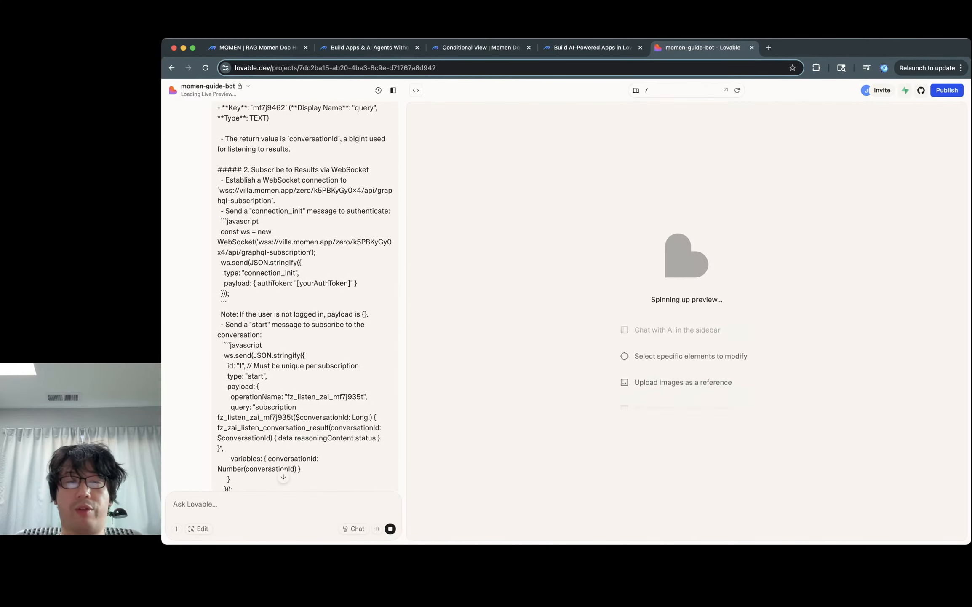
{"action": "scroll", "coordinate": [304, 295], "scroll_direction": "down", "scroll_amount": 16}
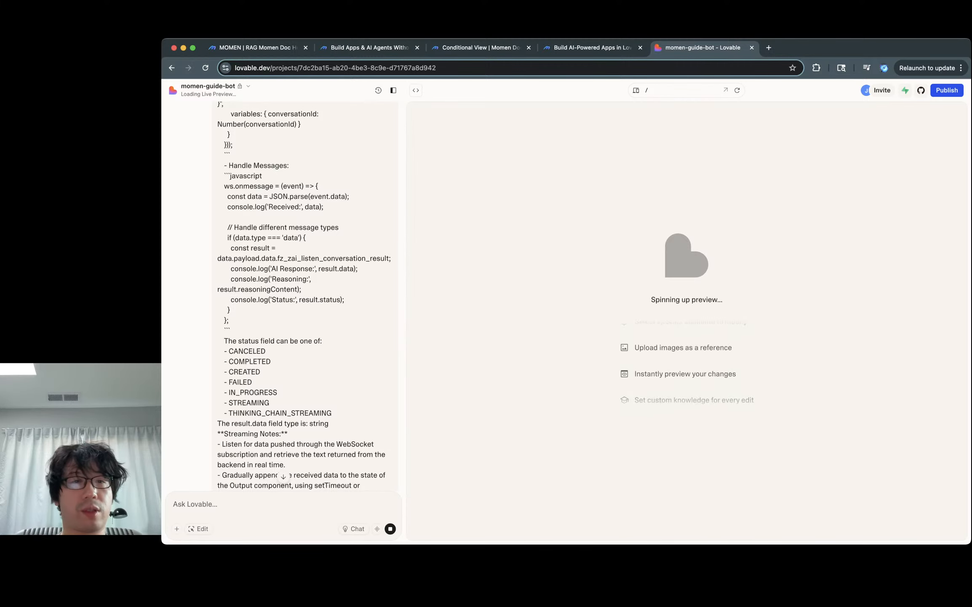
{"action": "scroll", "coordinate": [304, 295], "scroll_direction": "down", "scroll_amount": 20}
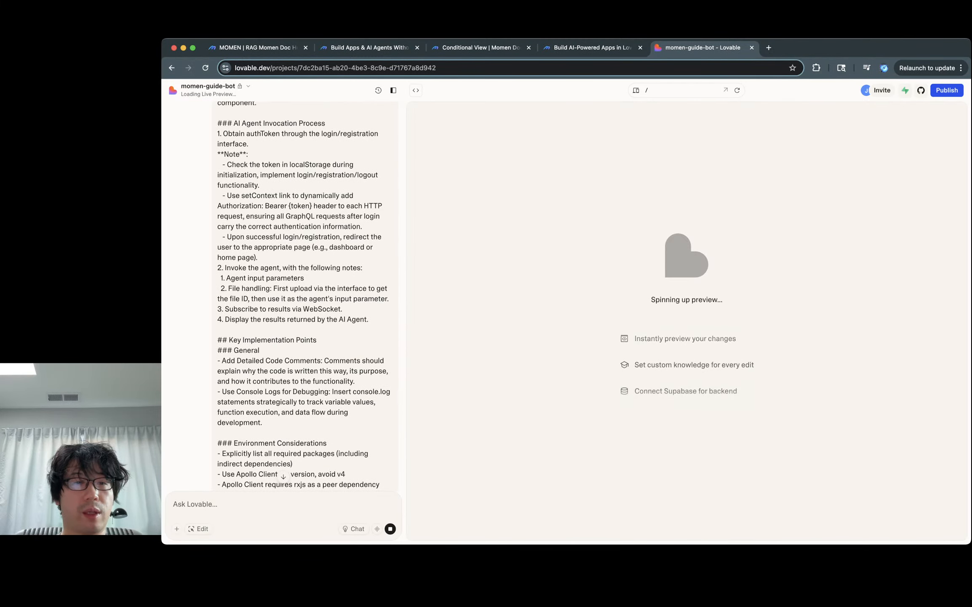
{"action": "scroll", "coordinate": [305, 295], "scroll_direction": "down", "scroll_amount": 20}
{"action": "scroll", "coordinate": [284, 295], "scroll_direction": "down", "scroll_amount": 8}
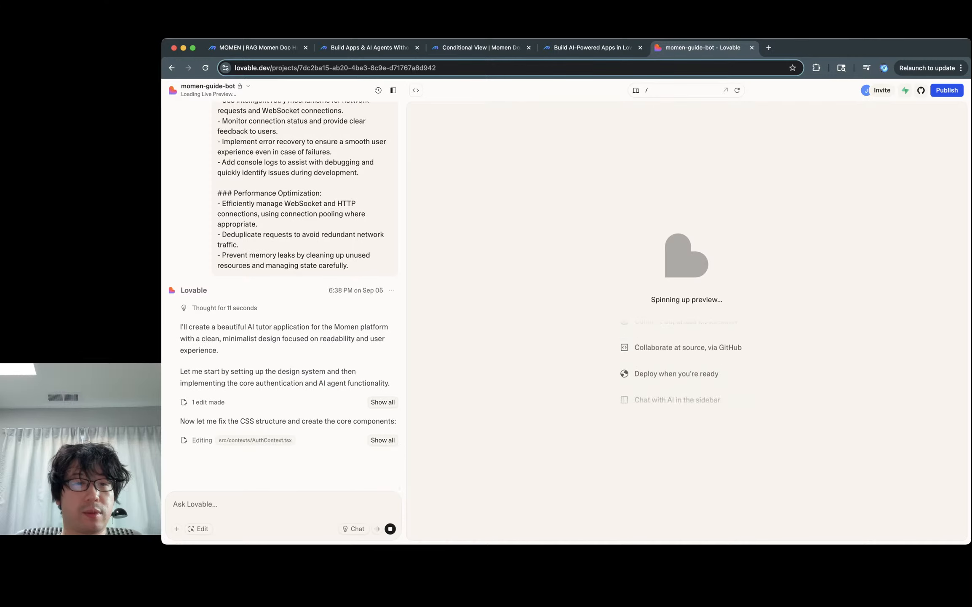
{"action": "double_click", "coordinate": [278, 235]}
{"action": "triple_click", "coordinate": [277, 235]}
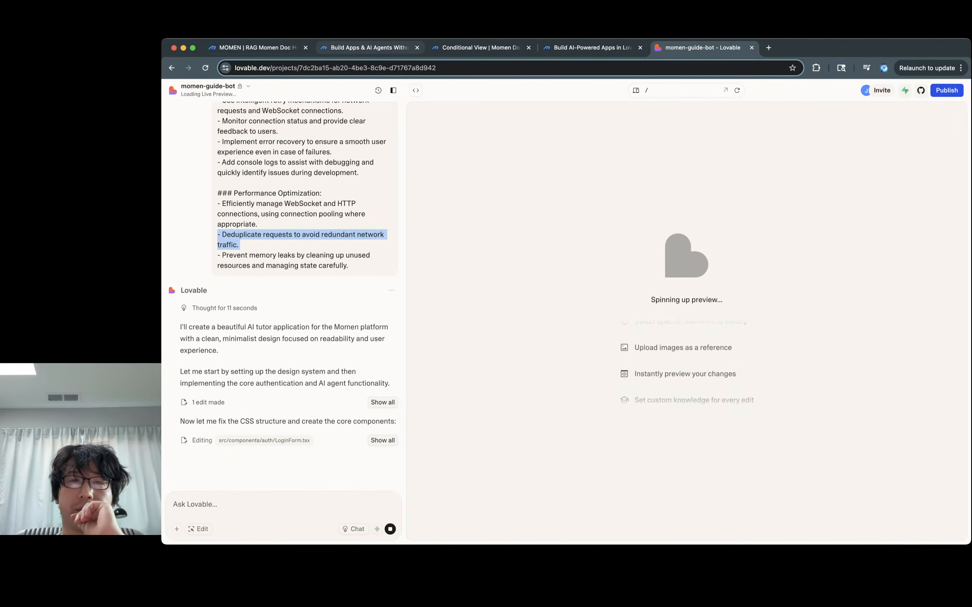
{"action": "left_click", "coordinate": [369, 48]}
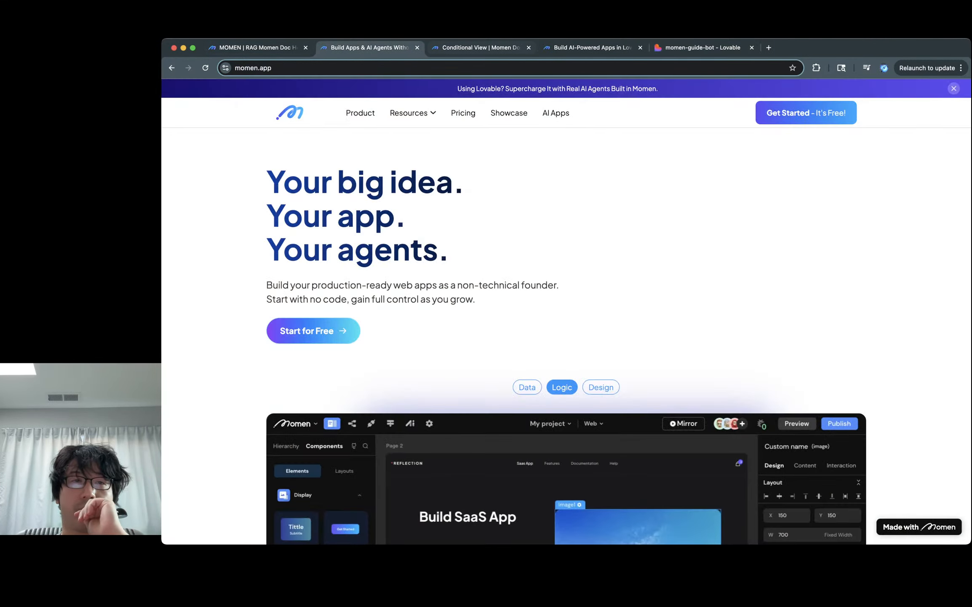
Step: Open the momen assistant agent and toggle Outputs to Structured, then back to Plain text
{"action": "left_click", "coordinate": [258, 47]}
{"action": "left_click", "coordinate": [466, 167]}
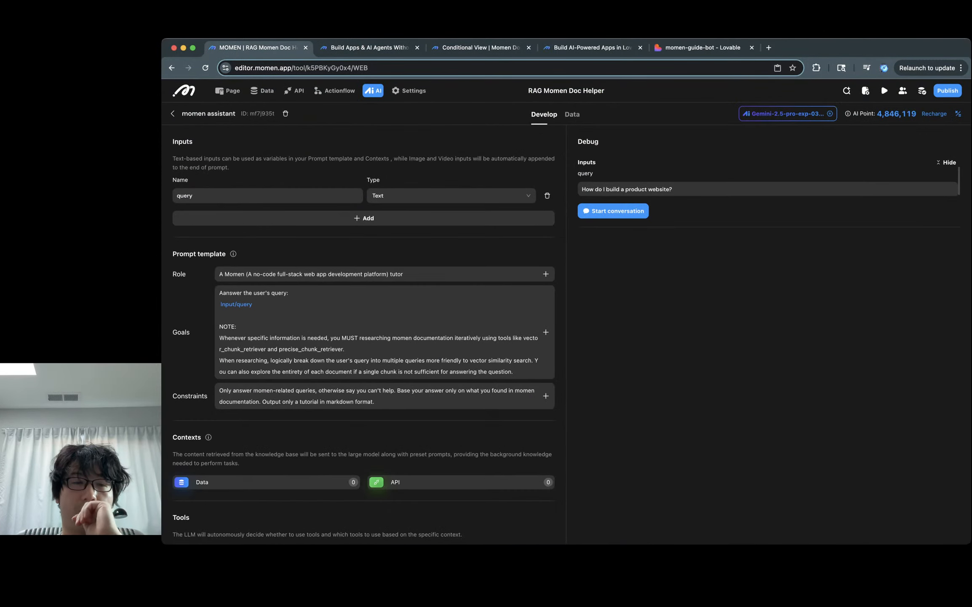
{"action": "scroll", "coordinate": [363, 333], "scroll_direction": "down", "scroll_amount": 5}
{"action": "left_click", "coordinate": [312, 525]}
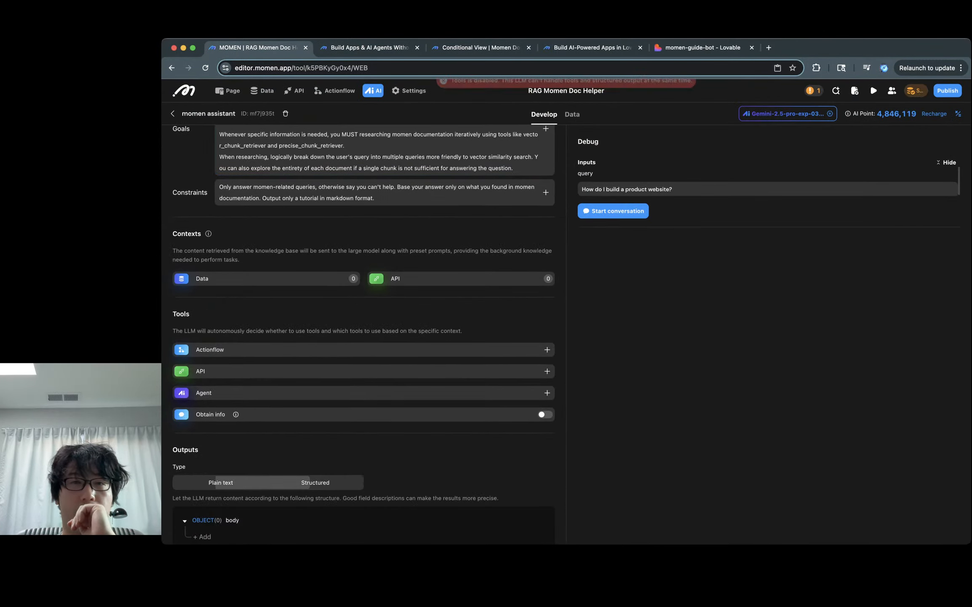
{"action": "scroll", "coordinate": [363, 332], "scroll_direction": "down", "scroll_amount": 3}
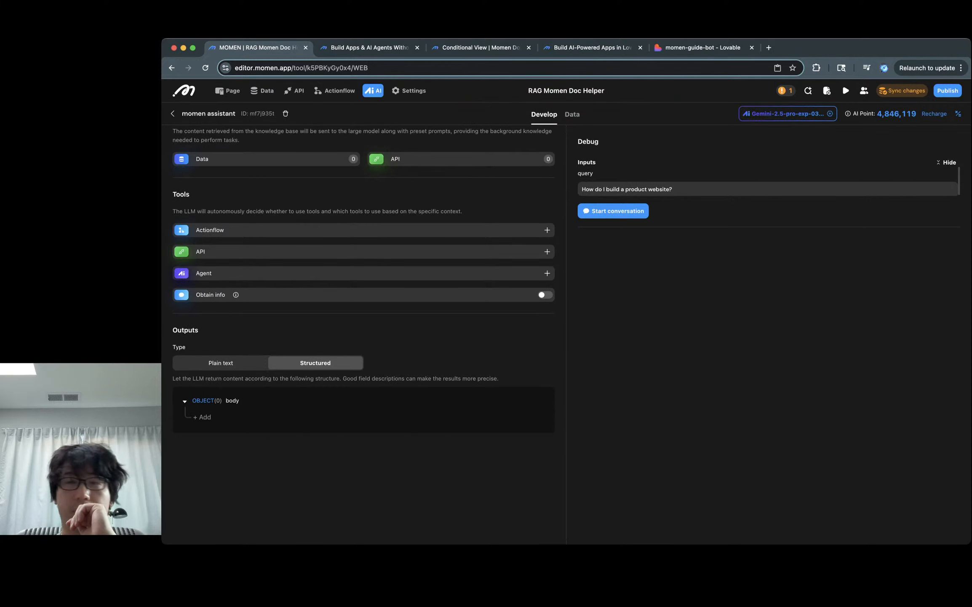
{"action": "left_click", "coordinate": [220, 363]}
Step: Browse the available models list, leaving the agent on Gemini-2.5-pro-exp-03-25
{"action": "left_click", "coordinate": [788, 113]}
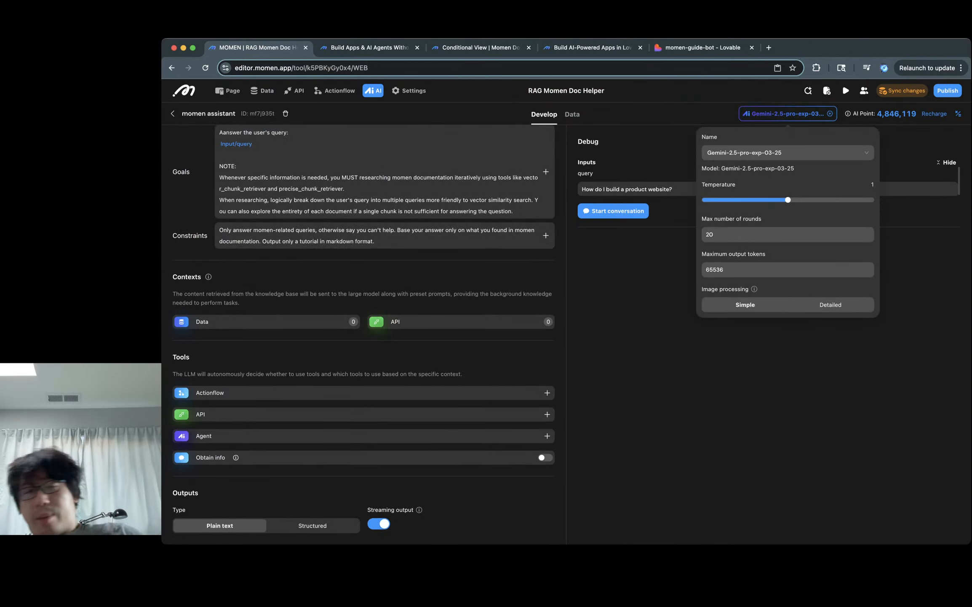
{"action": "left_click", "coordinate": [787, 152]}
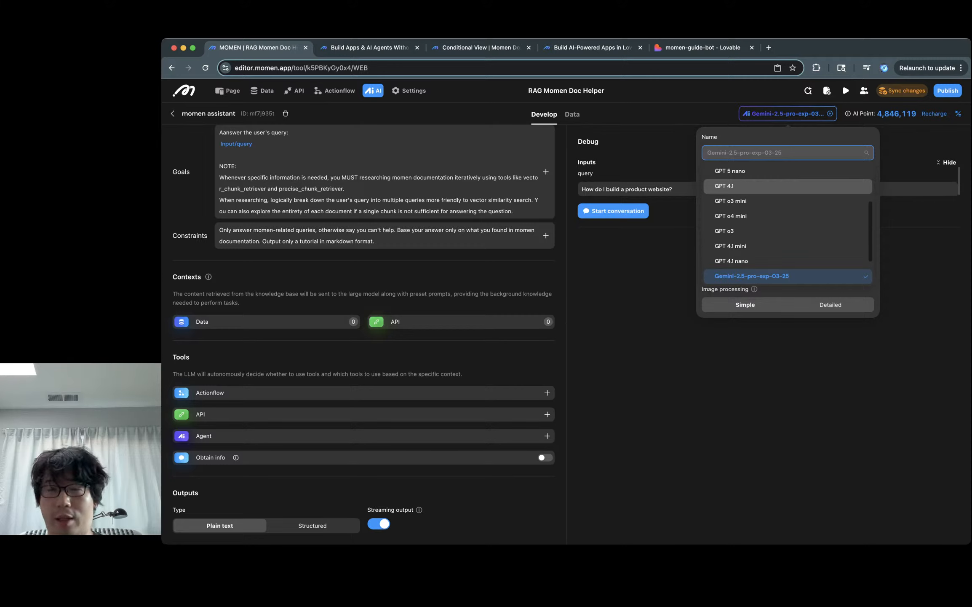
{"action": "scroll", "coordinate": [786, 223], "scroll_direction": "up", "scroll_amount": 3}
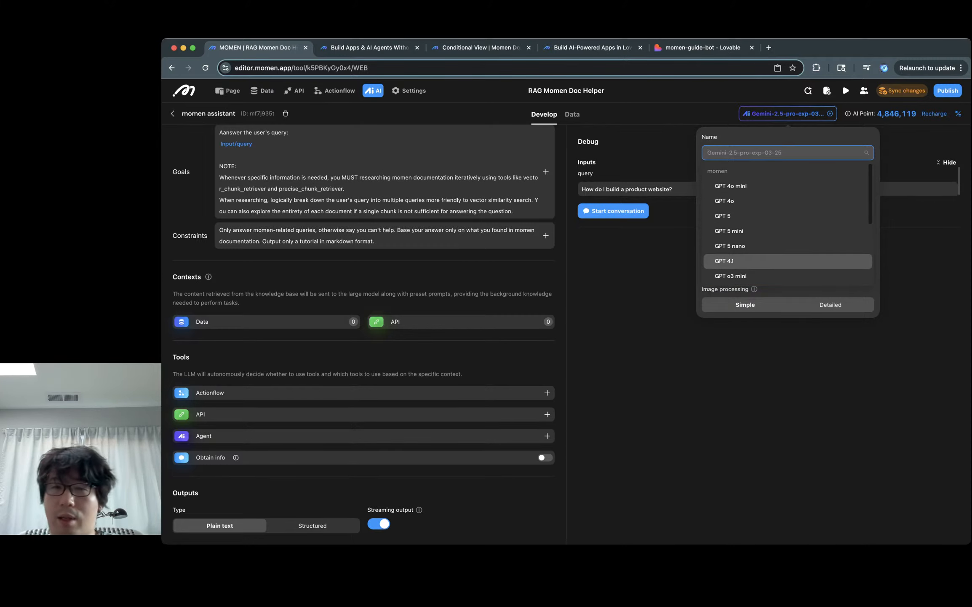
{"action": "scroll", "coordinate": [786, 223], "scroll_direction": "down", "scroll_amount": 5}
{"action": "scroll", "coordinate": [787, 236], "scroll_direction": "down", "scroll_amount": 1}
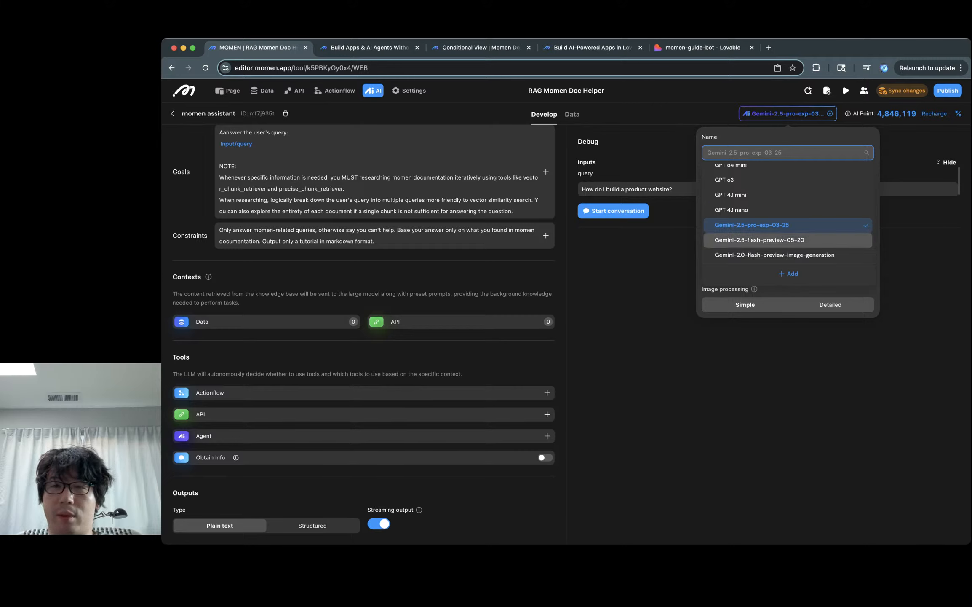
{"action": "scroll", "coordinate": [786, 240], "scroll_direction": "up", "scroll_amount": 5}
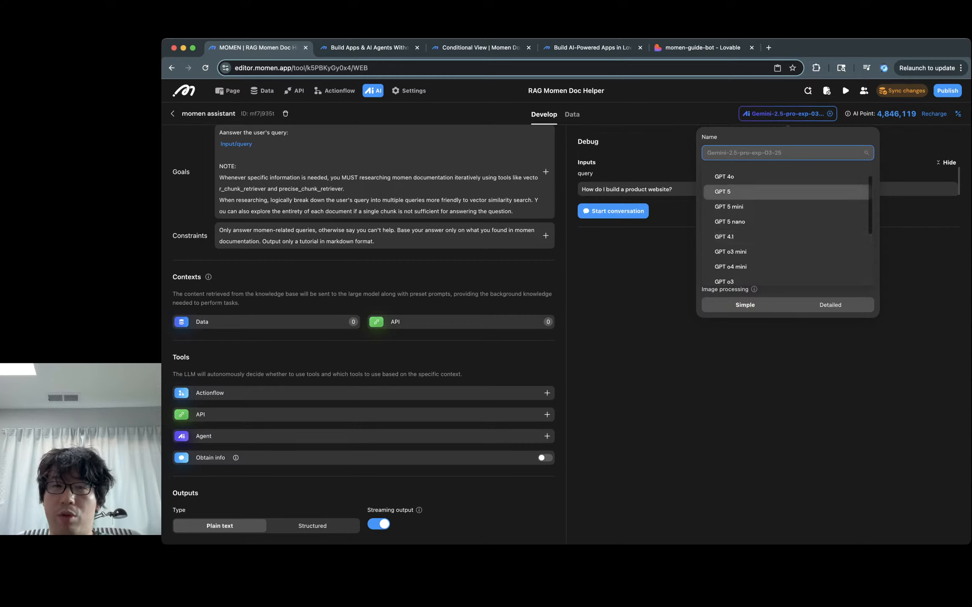
Step: Switch the momen assistant agent's model to GPT 5 mini
{"action": "left_click", "coordinate": [730, 206]}
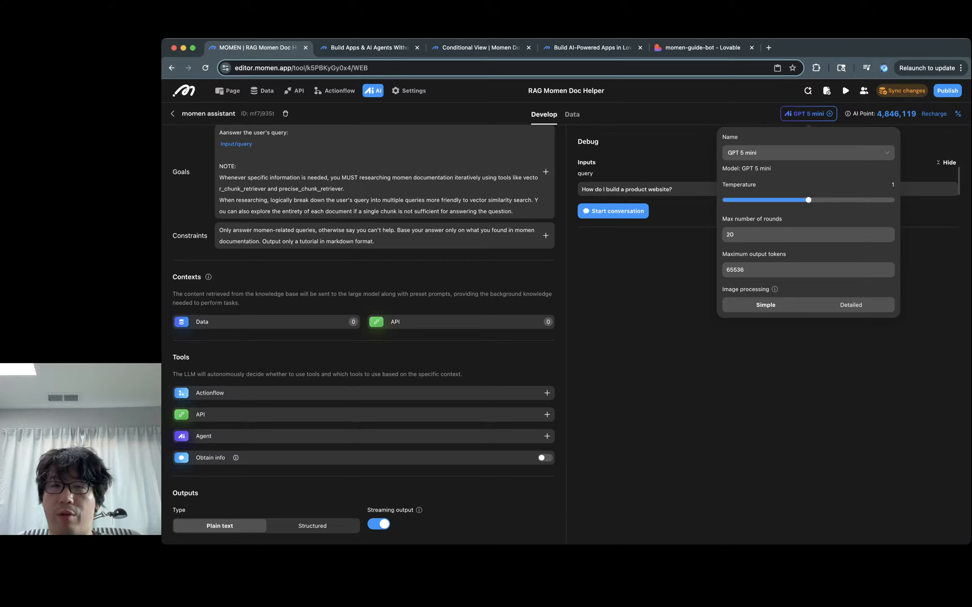
{"action": "left_click", "coordinate": [808, 235]}
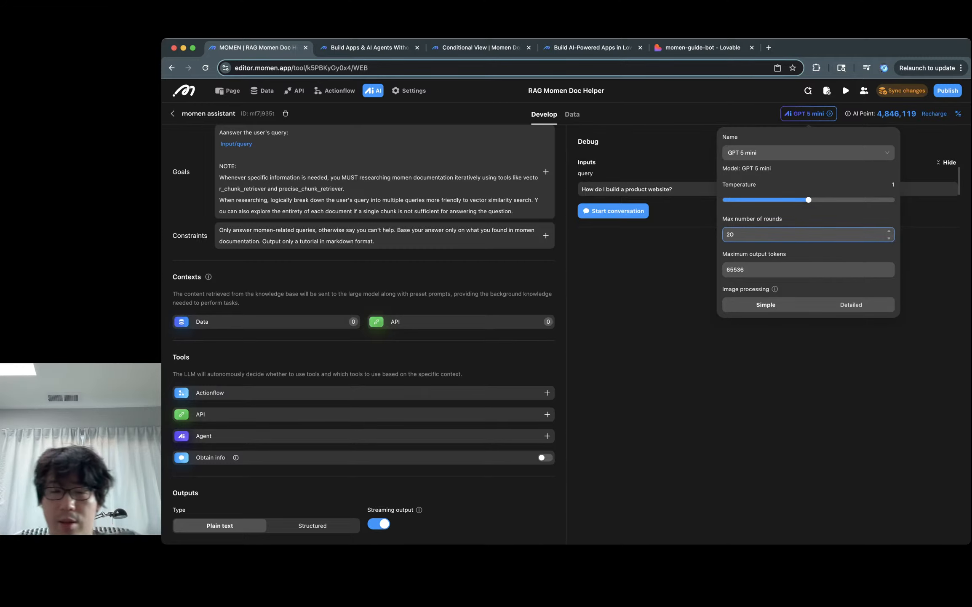
{"action": "key", "text": "Escape"}
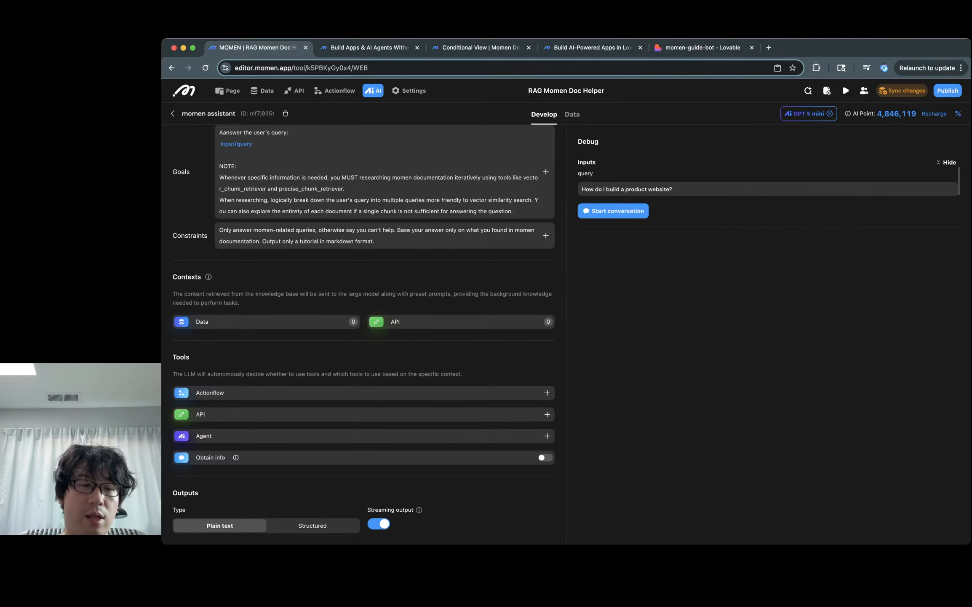
Step: Set the output to Structured and add a STRING field named 'intro'
{"action": "left_click", "coordinate": [312, 526]}
{"action": "scroll", "coordinate": [363, 334], "scroll_direction": "down", "scroll_amount": 4}
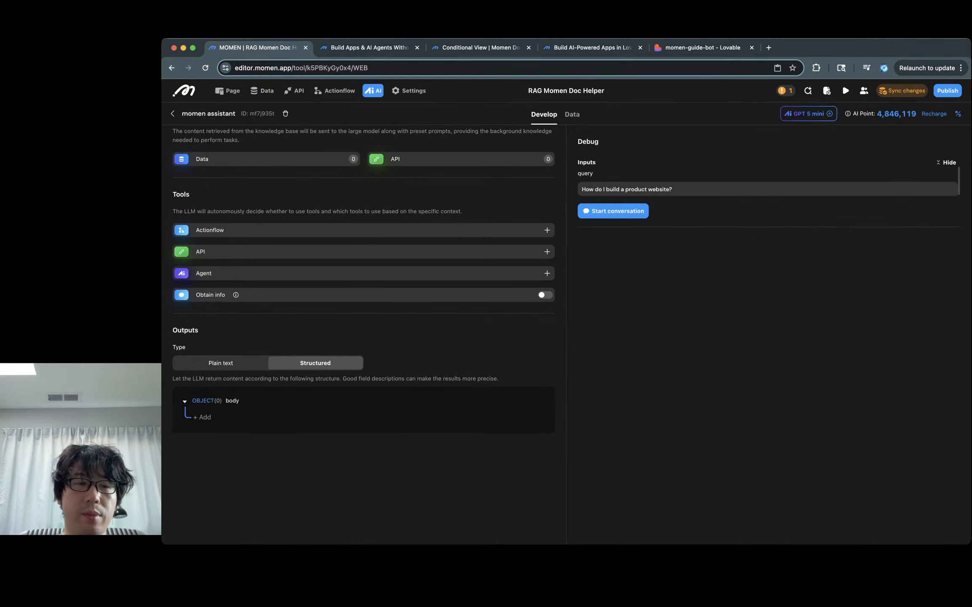
{"action": "left_click", "coordinate": [202, 416]}
{"action": "left_click", "coordinate": [288, 417]}
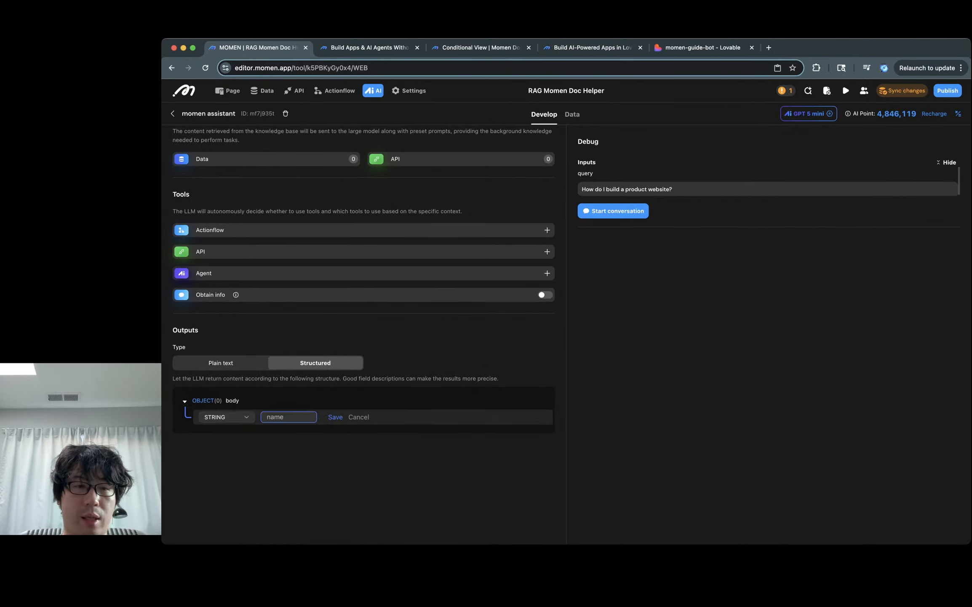
{"action": "left_click", "coordinate": [227, 416]}
{"action": "scroll", "coordinate": [225, 367], "scroll_direction": "down", "scroll_amount": 2}
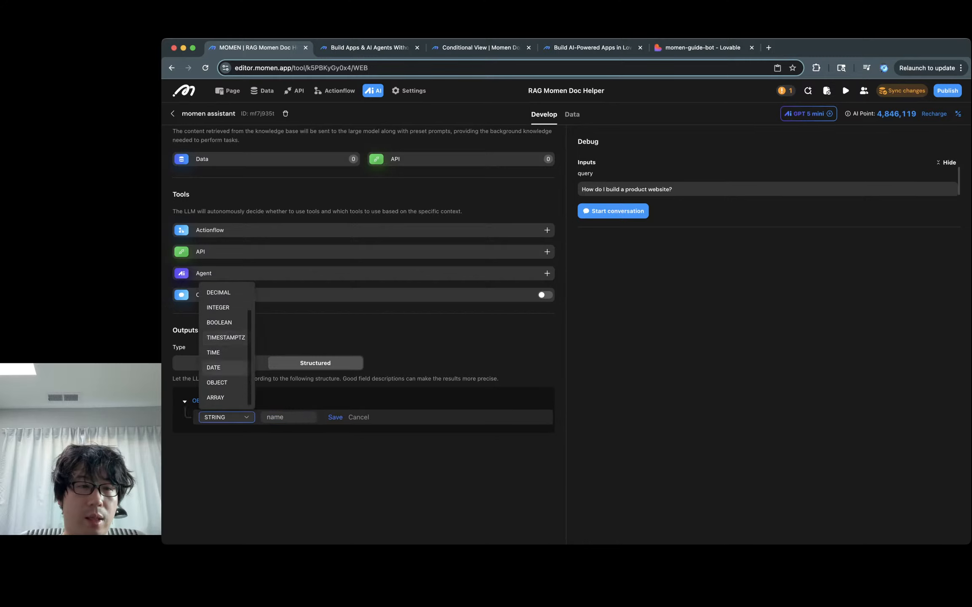
{"action": "left_click", "coordinate": [288, 417]}
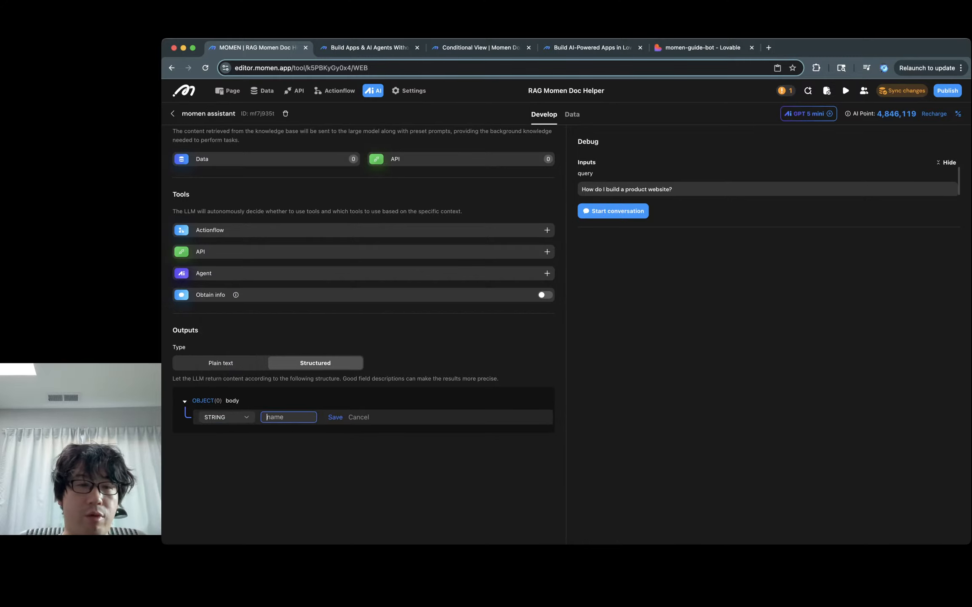
{"action": "type", "text": "intro"}
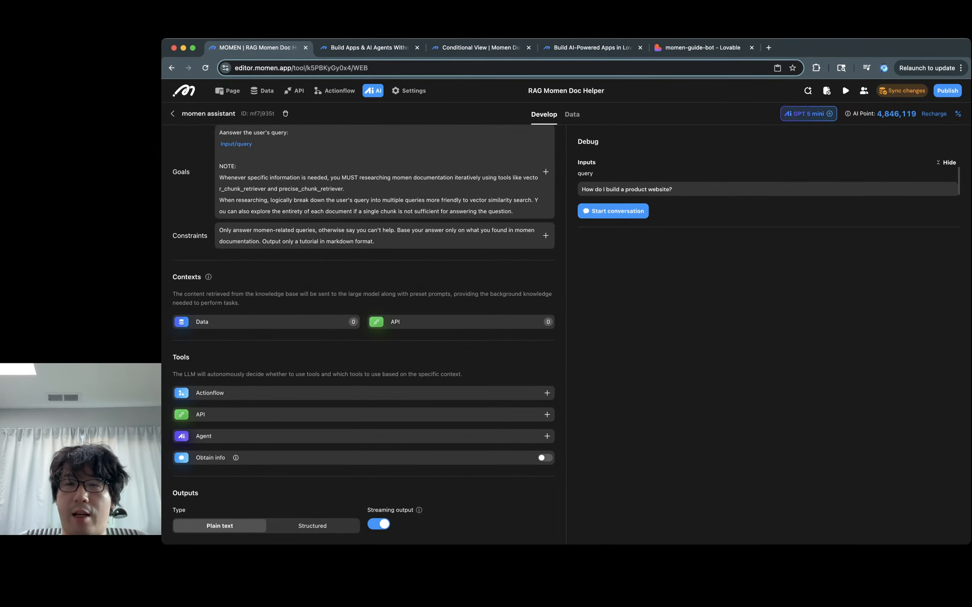
Step: Revert the agent's model to Gemini-2.5-pro-exp-03-25
{"action": "left_click", "coordinate": [808, 114]}
{"action": "left_click", "coordinate": [808, 153]}
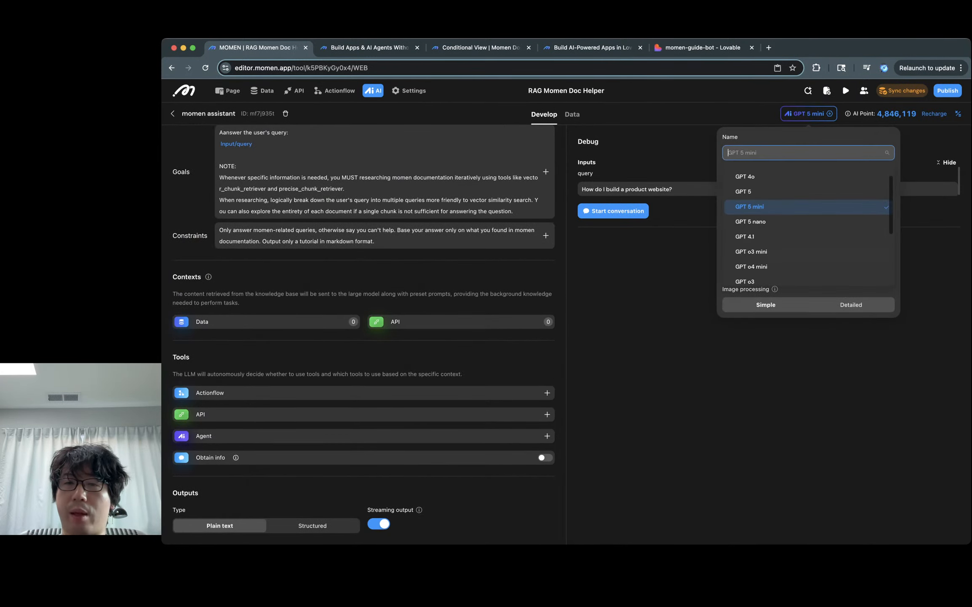
{"action": "scroll", "coordinate": [808, 211], "scroll_direction": "down", "scroll_amount": 5}
{"action": "left_click", "coordinate": [773, 226]}
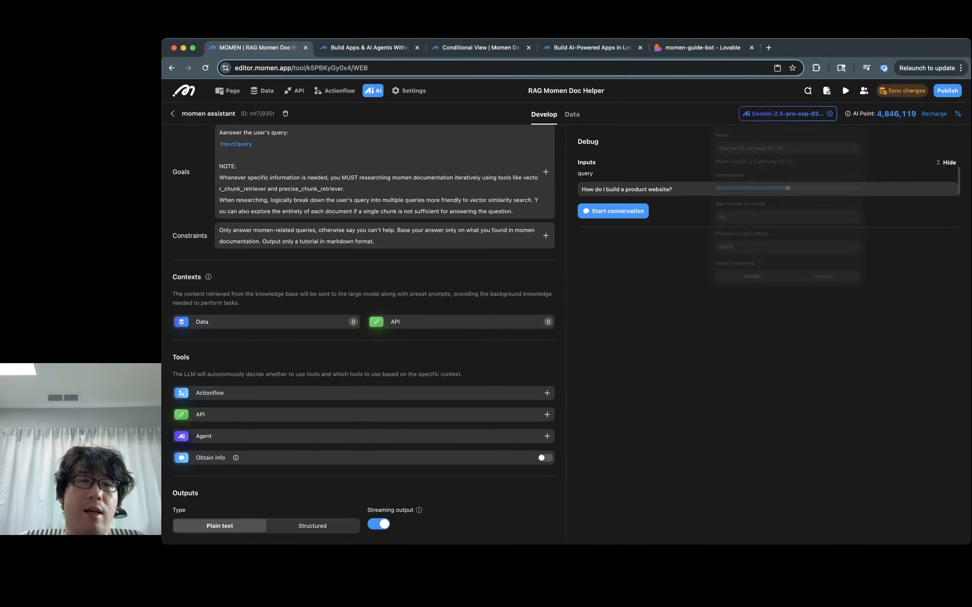
Step: Duplicate the momen assistant agent and open momen assistant_Copy for editing
{"action": "left_click", "coordinate": [172, 114]}
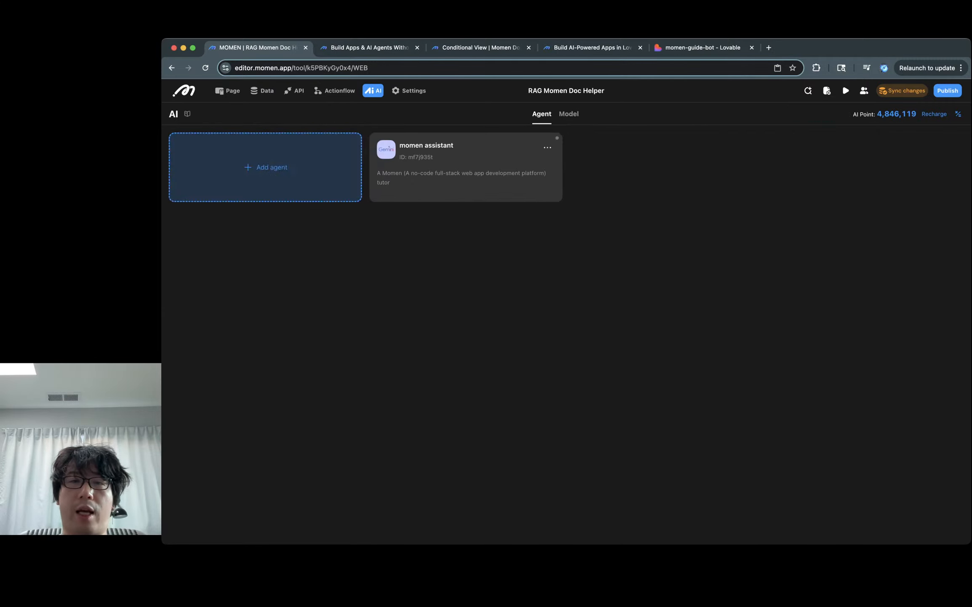
{"action": "left_click", "coordinate": [548, 147]}
{"action": "left_click", "coordinate": [522, 193]}
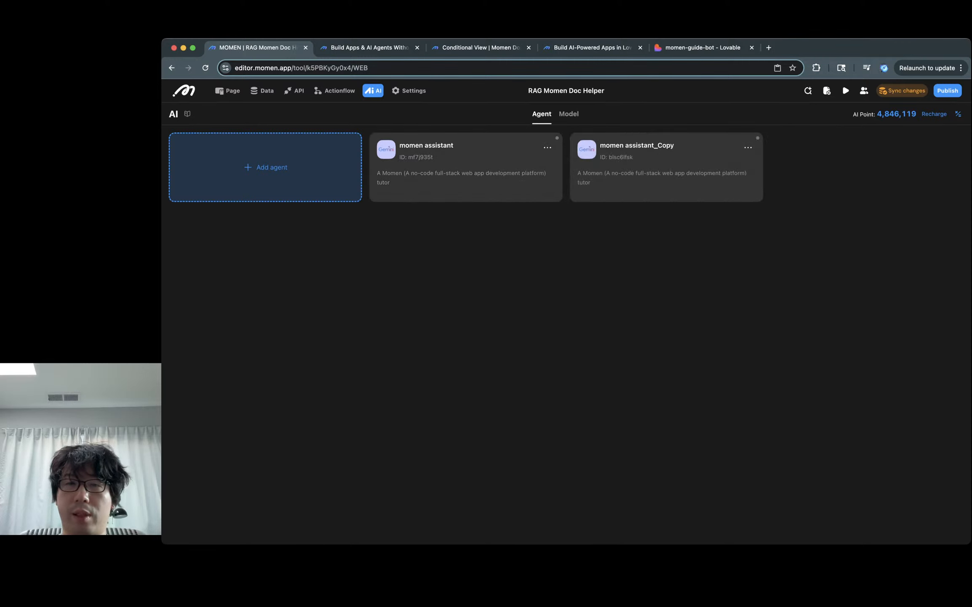
{"action": "left_click", "coordinate": [666, 167]}
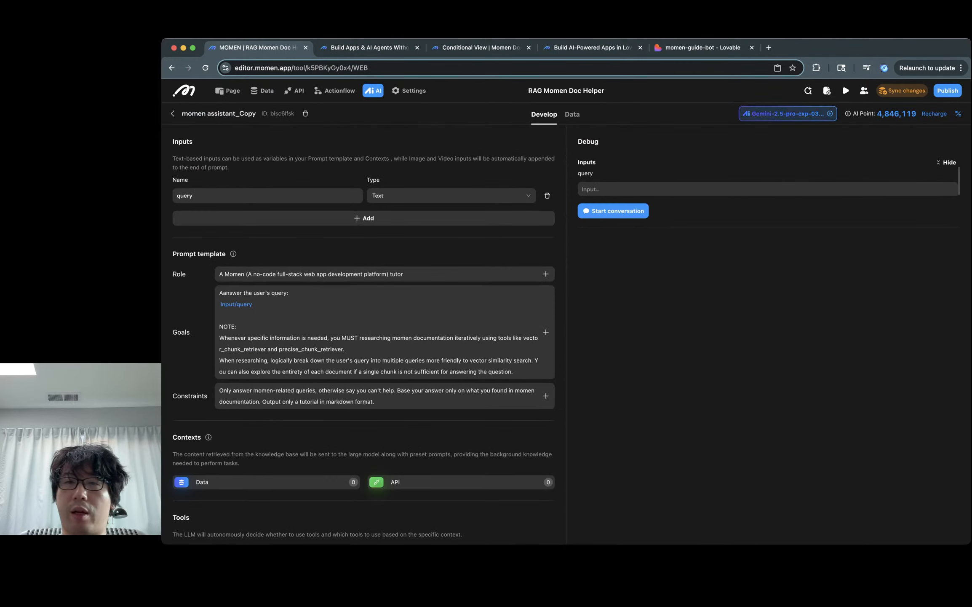
Step: Set the copied agent's model to GPT 5 mini
{"action": "left_click", "coordinate": [788, 114]}
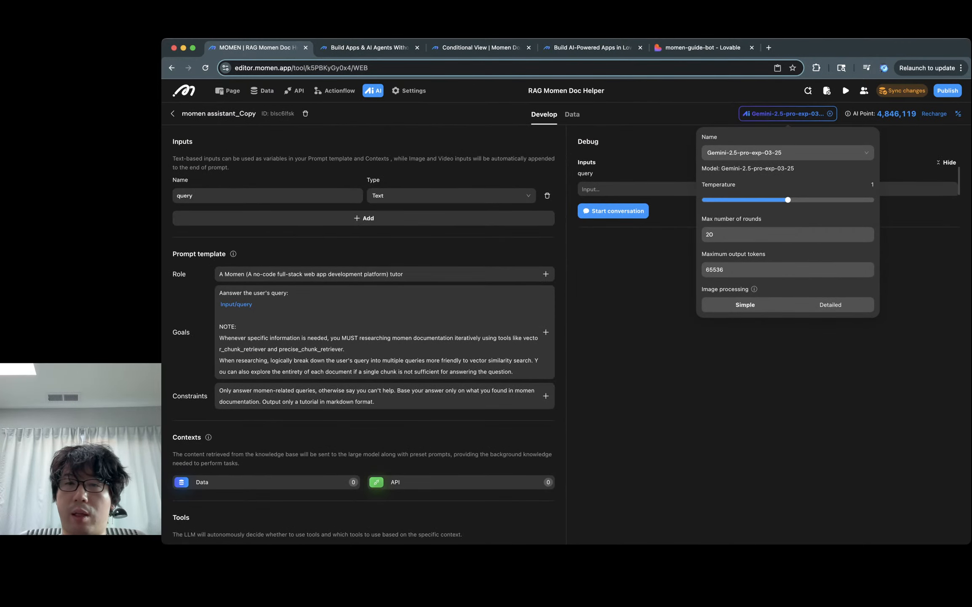
{"action": "left_click", "coordinate": [788, 152]}
{"action": "scroll", "coordinate": [787, 223], "scroll_direction": "up", "scroll_amount": 5}
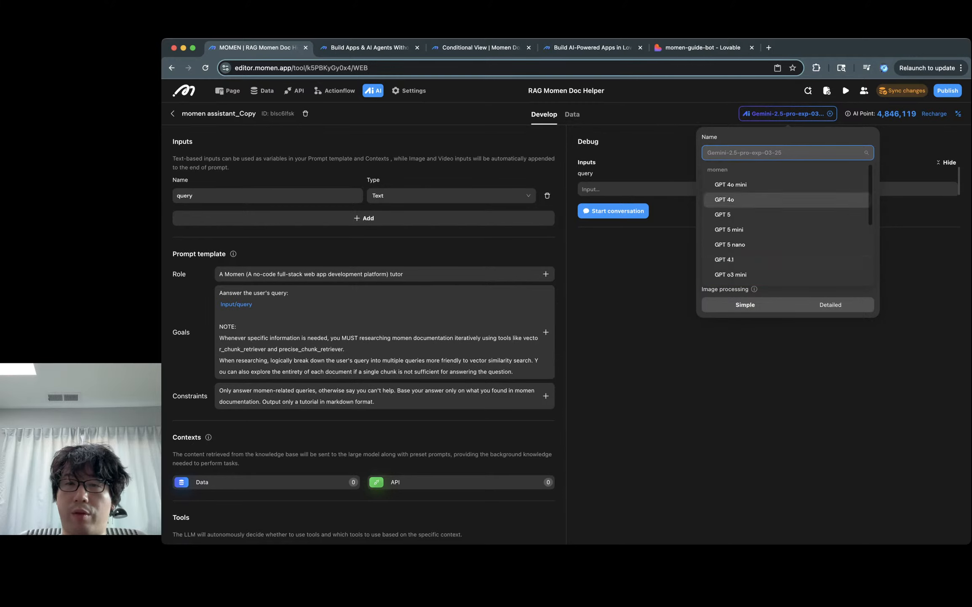
{"action": "left_click", "coordinate": [742, 229]}
{"action": "key", "text": "Escape"}
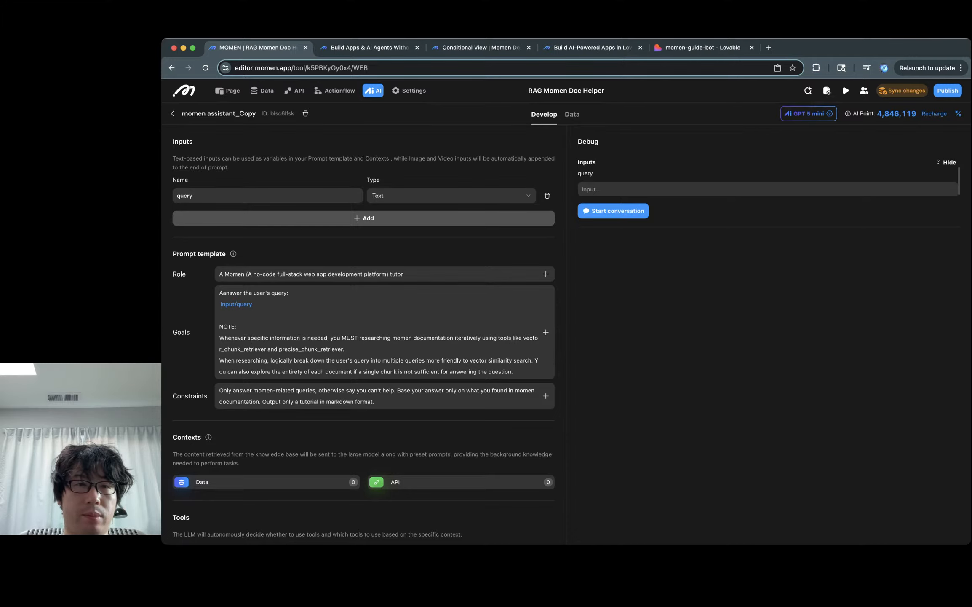
Step: Add a second input of Image type and rename it 'image input'
{"action": "left_click", "coordinate": [363, 218]}
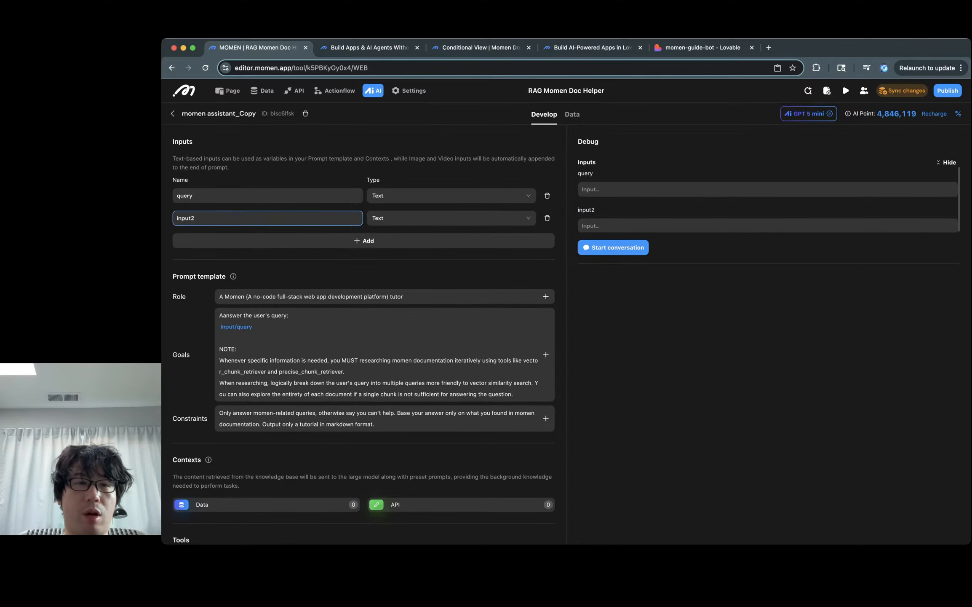
{"action": "double_click", "coordinate": [268, 218]}
{"action": "left_click", "coordinate": [450, 218]}
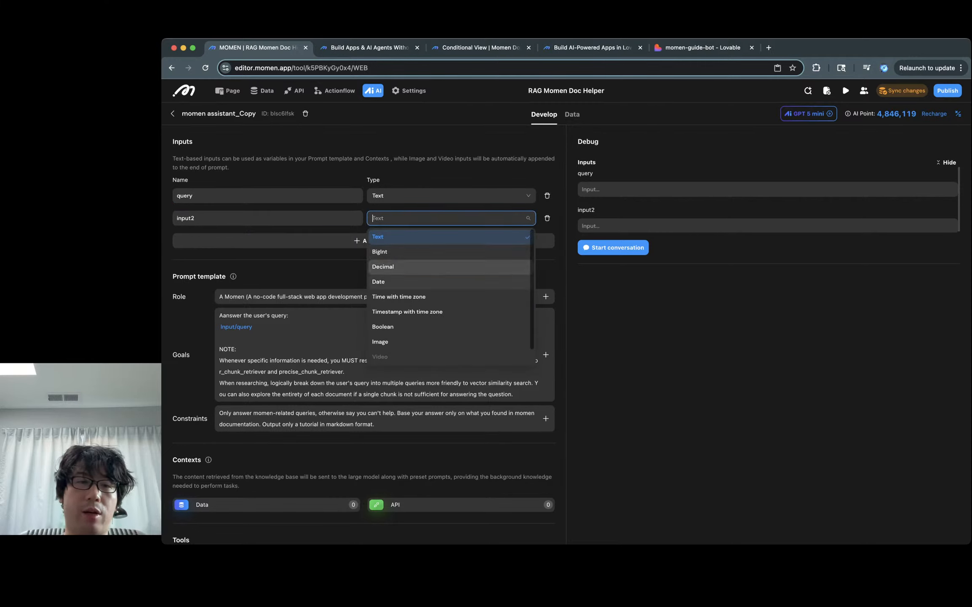
{"action": "left_click", "coordinate": [381, 341]}
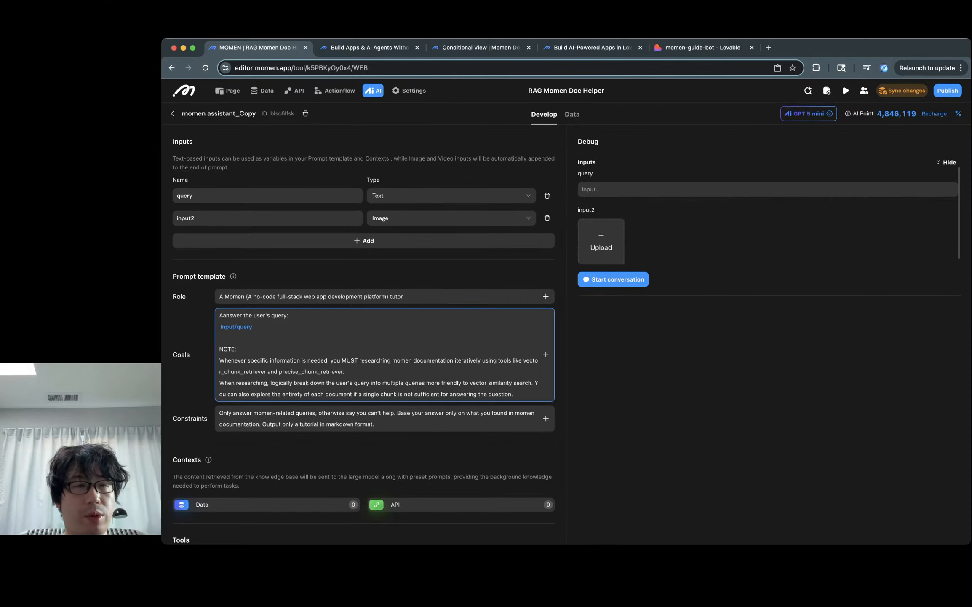
{"action": "double_click", "coordinate": [186, 218]}
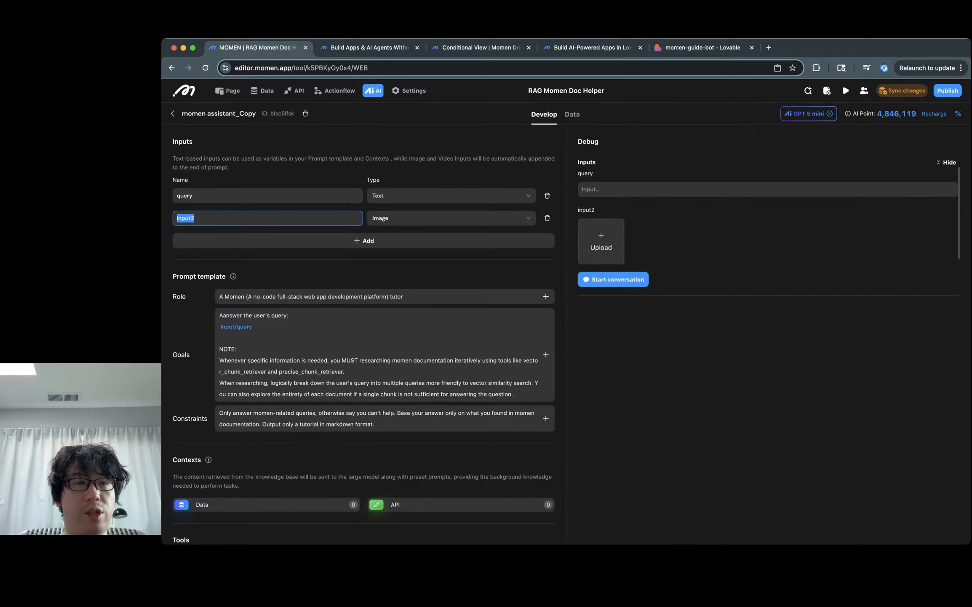
{"action": "type", "text": "desired ui"}
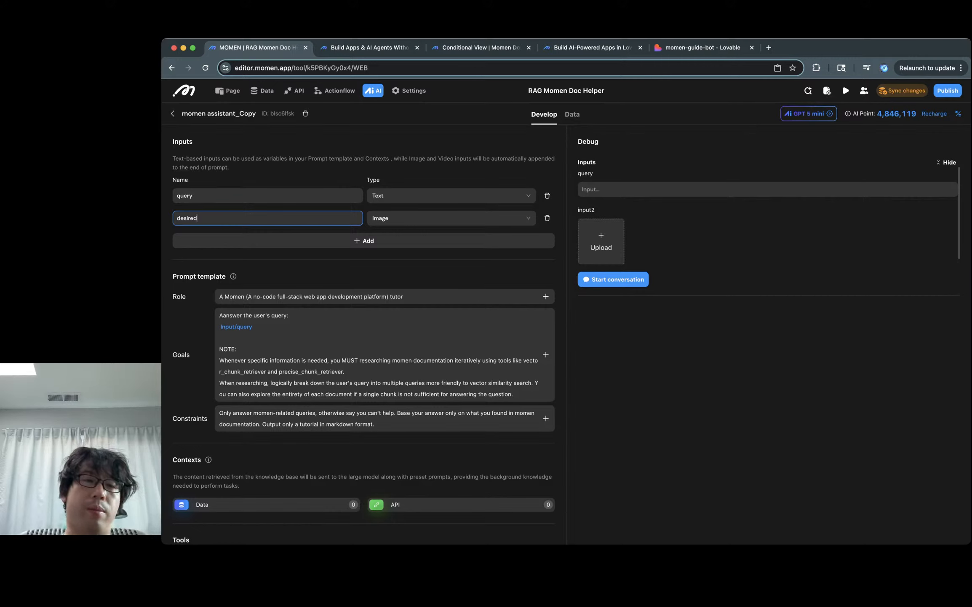
{"action": "key", "text": "BackSpace"}
{"action": "key", "text": "BackSpace"}
{"action": "key", "text": "BackSpace"}
{"action": "key", "text": "BackSpace"}
{"action": "key", "text": "BackSpace"}
{"action": "key", "text": "BackSpace"}
{"action": "key", "text": "BackSpace"}
{"action": "type", "text": "i"}
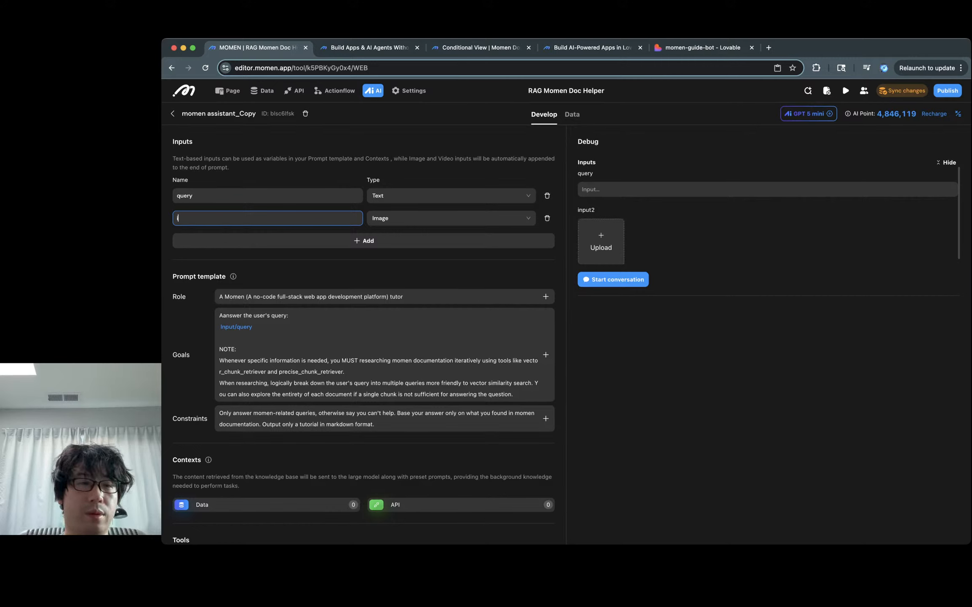
{"action": "type", "text": "nimage input"}
Step: Change the input's type to Array of images and rename it 'image inputs'
{"action": "left_click", "coordinate": [451, 218]}
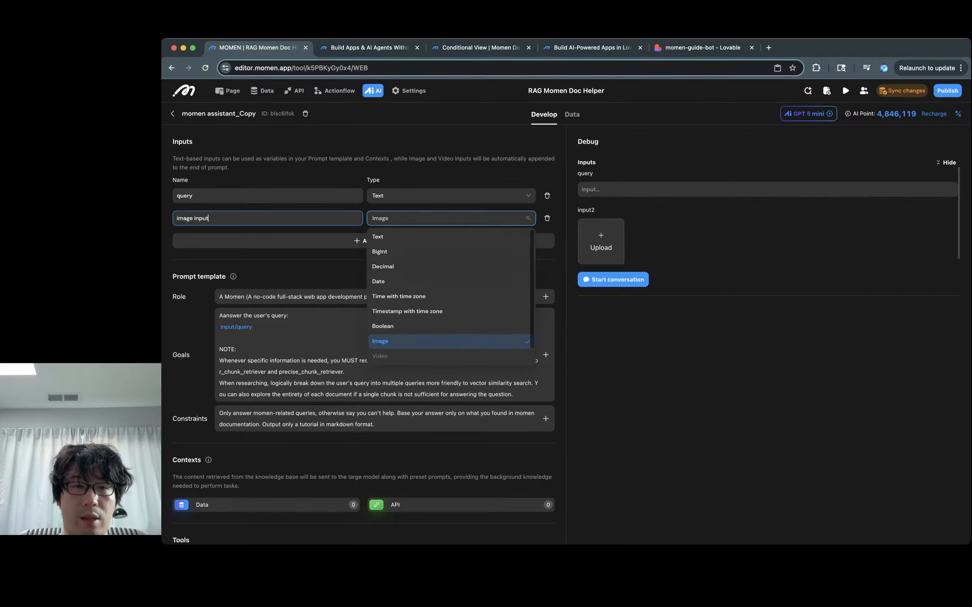
{"action": "scroll", "coordinate": [451, 295], "scroll_direction": "down", "scroll_amount": 1}
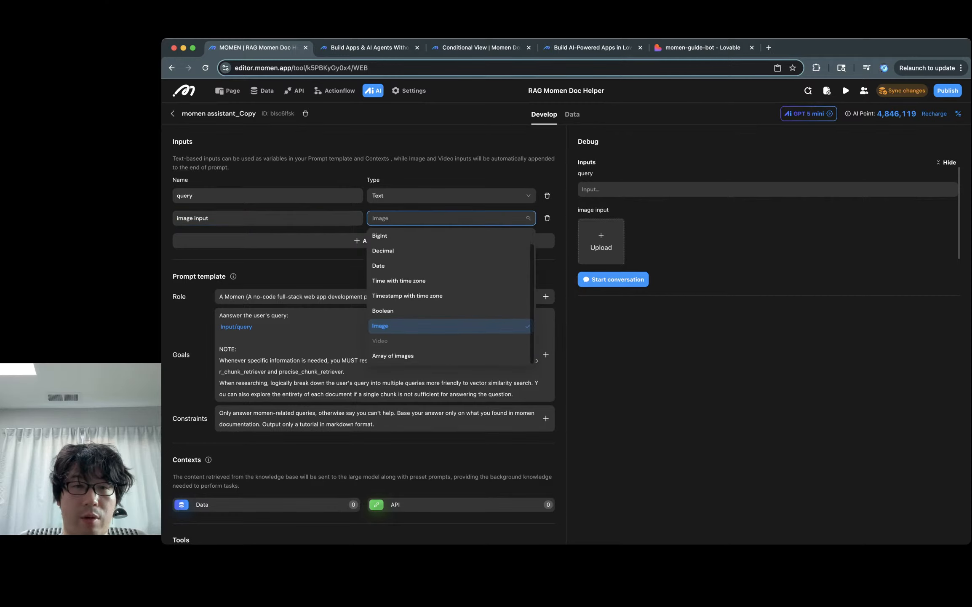
{"action": "left_click", "coordinate": [392, 356]}
{"action": "left_click", "coordinate": [270, 217]}
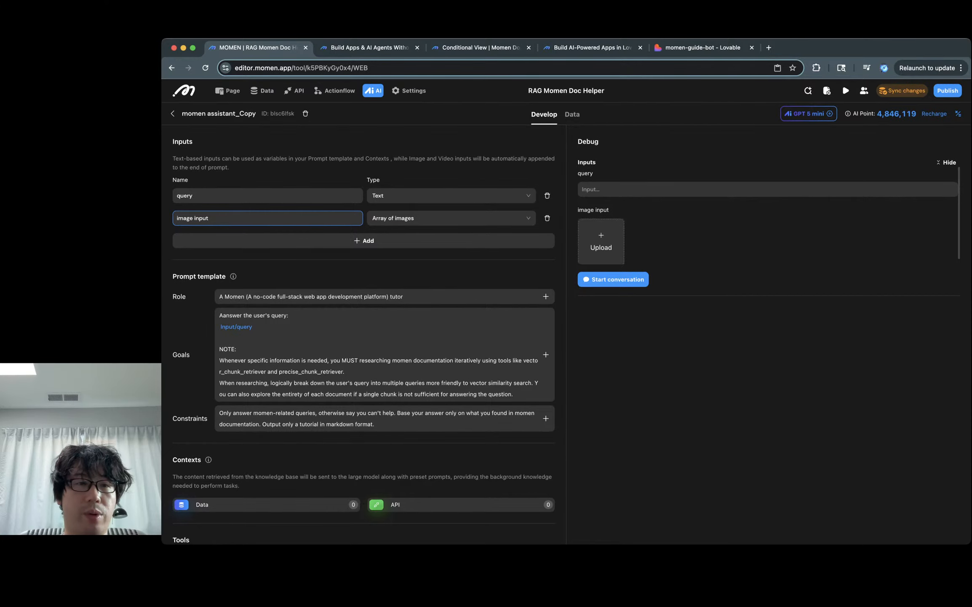
{"action": "type", "text": "s"}
{"action": "scroll", "coordinate": [364, 337], "scroll_direction": "down", "scroll_amount": 3}
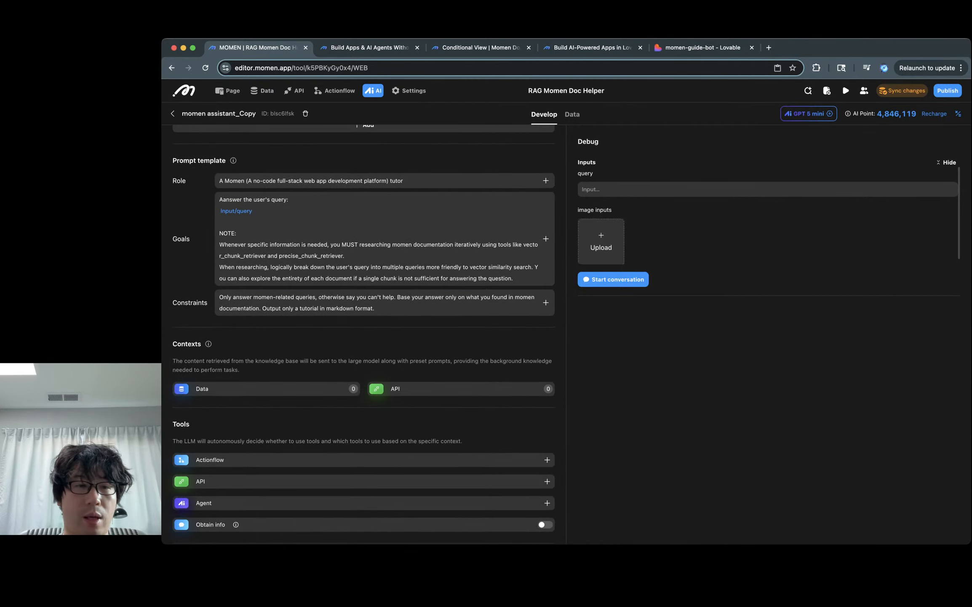
Step: Set the output to Structured and add a STRING field named tutorial_title
{"action": "scroll", "coordinate": [363, 337], "scroll_direction": "down", "scroll_amount": 2}
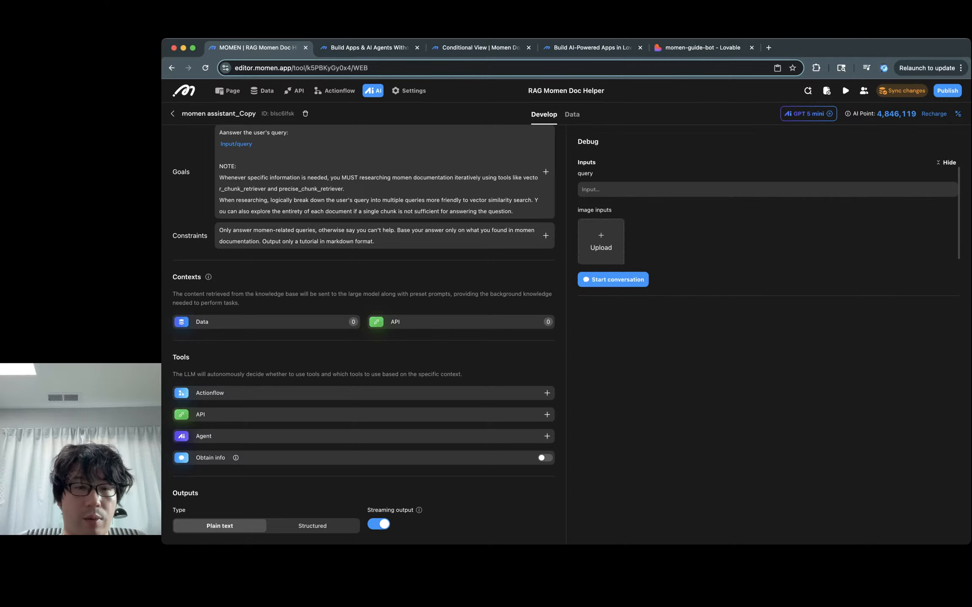
{"action": "left_click", "coordinate": [313, 525]}
{"action": "scroll", "coordinate": [312, 421], "scroll_direction": "down", "scroll_amount": 4}
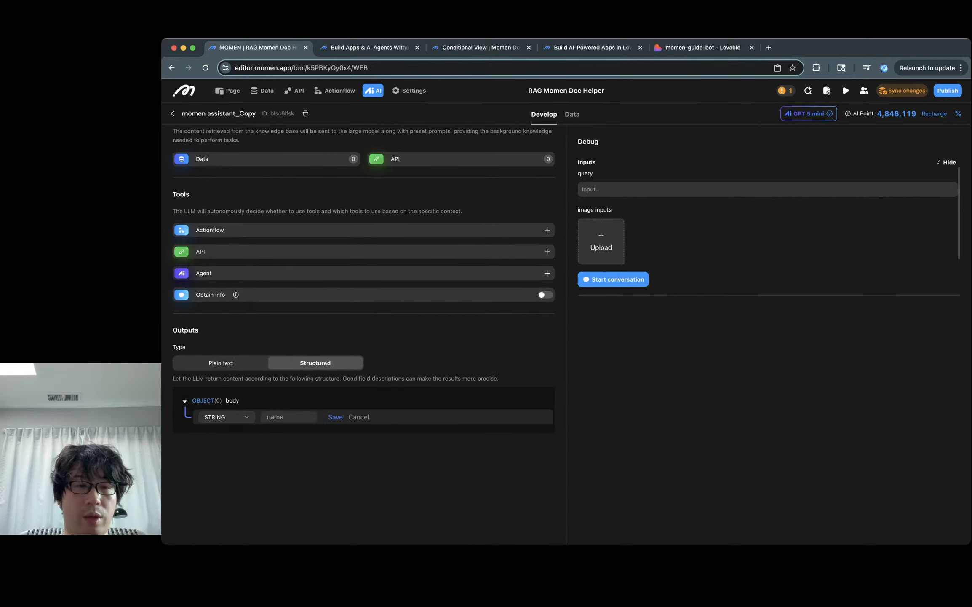
{"action": "left_click", "coordinate": [288, 416]}
{"action": "type", "text": "t"}
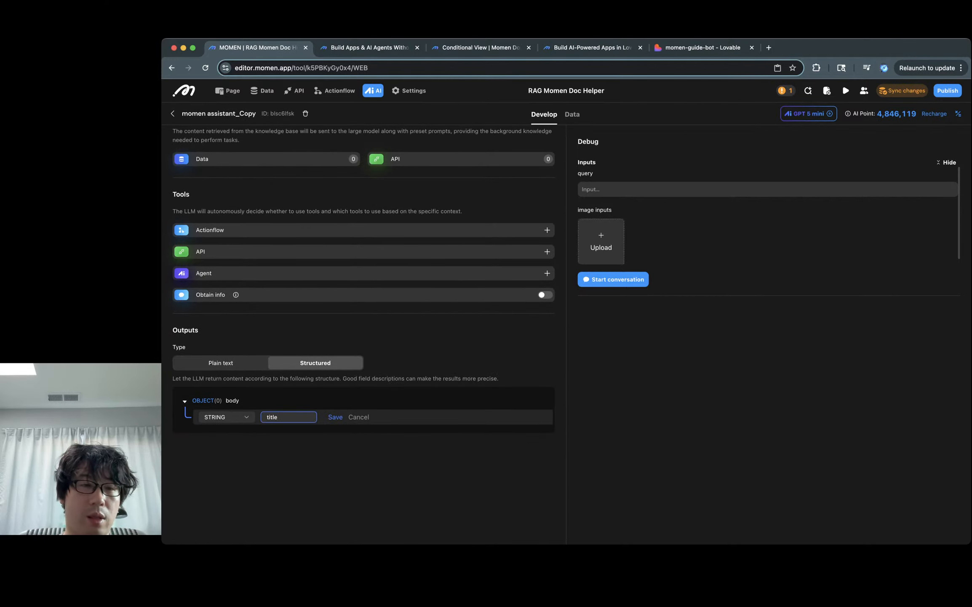
{"action": "type", "text": "itle"}
{"action": "key", "text": "super+a"}
{"action": "type", "text": "tutorial title"}
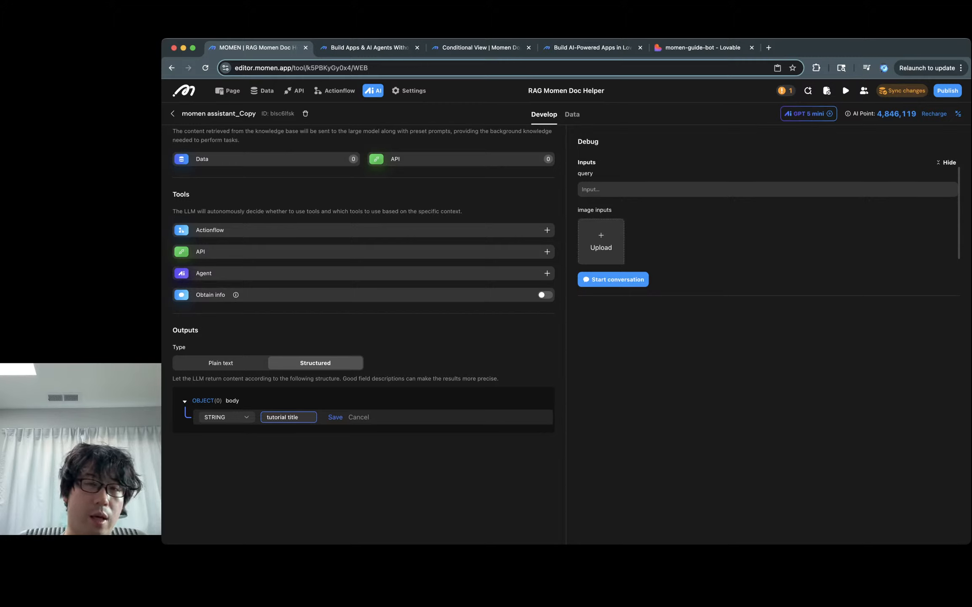
{"action": "key", "text": "Return"}
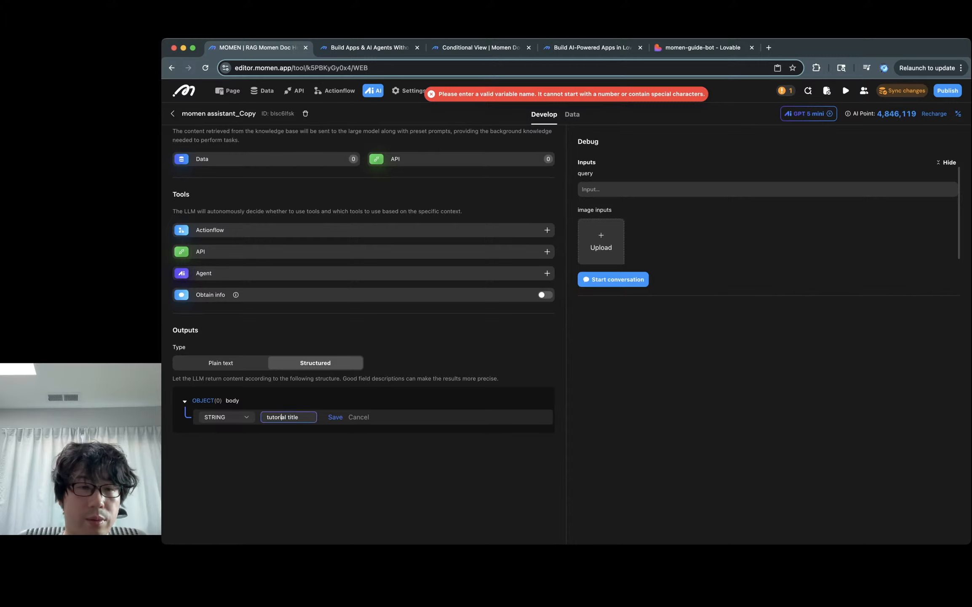
{"action": "left_click", "coordinate": [288, 417]}
{"action": "key", "text": "BackSpace"}
{"action": "type", "text": "_"}
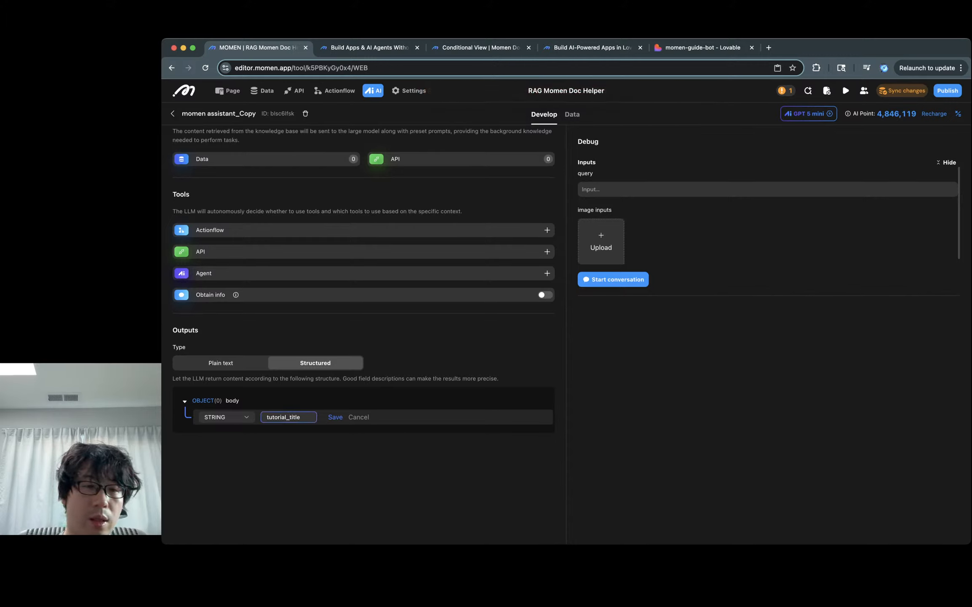
{"action": "key", "text": "Return"}
Step: Add an ARRAY field 'sections', delete it, and start a new output field
{"action": "left_click", "coordinate": [202, 432]}
{"action": "left_click", "coordinate": [226, 432]}
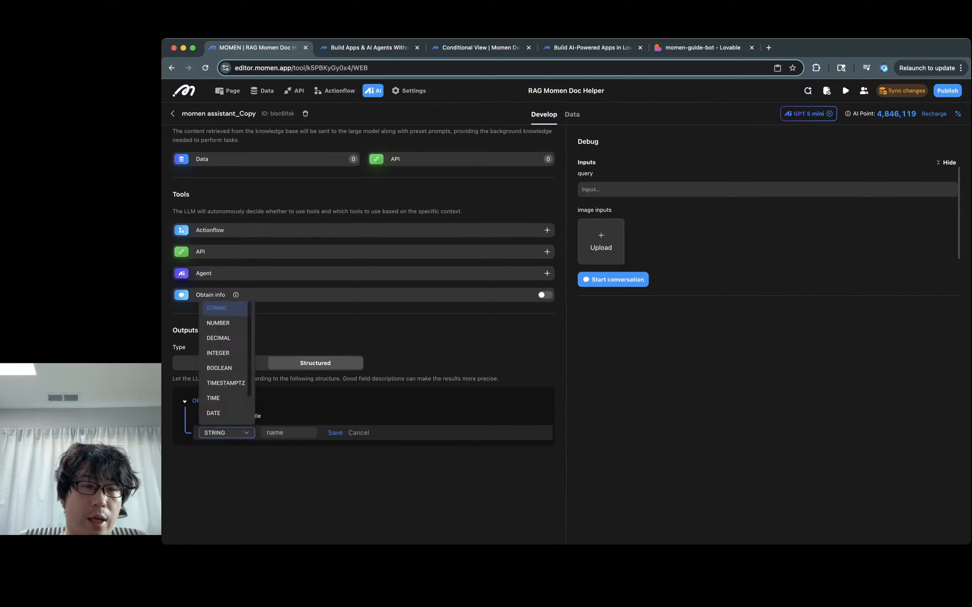
{"action": "scroll", "coordinate": [224, 405], "scroll_direction": "down", "scroll_amount": 2}
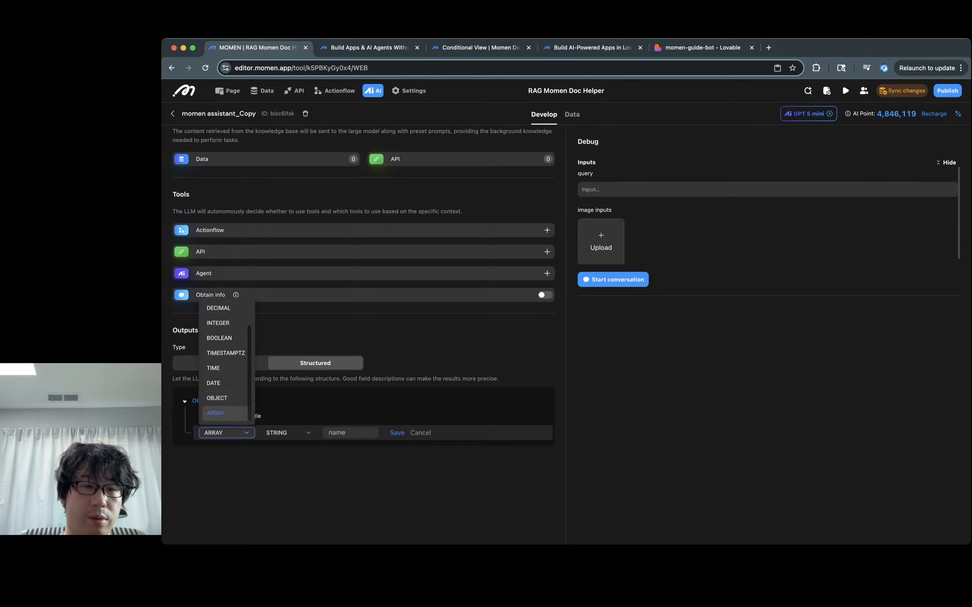
{"action": "left_click", "coordinate": [215, 412]}
{"action": "type", "text": "sections"}
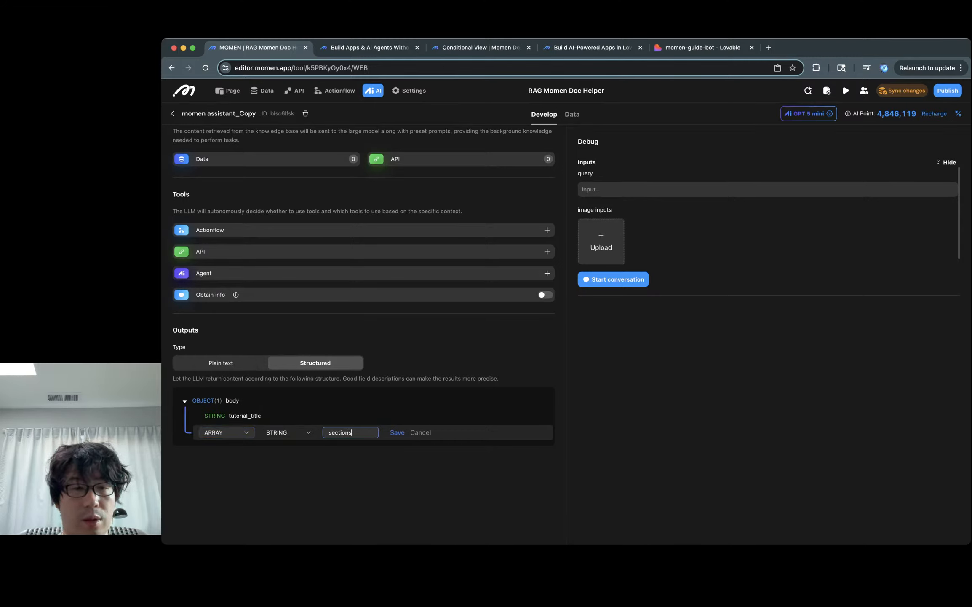
{"action": "key", "text": "Return"}
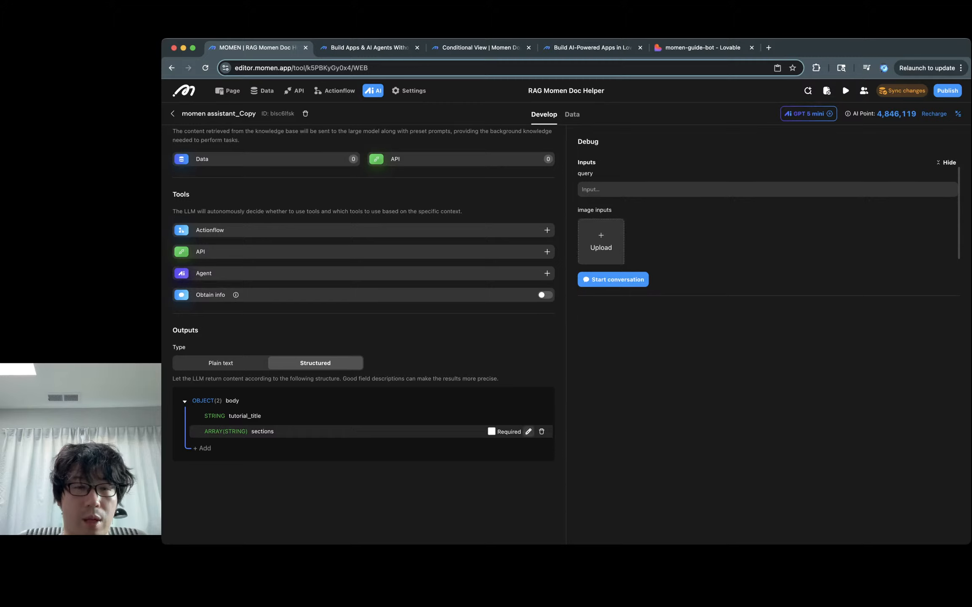
{"action": "left_click", "coordinate": [529, 431]}
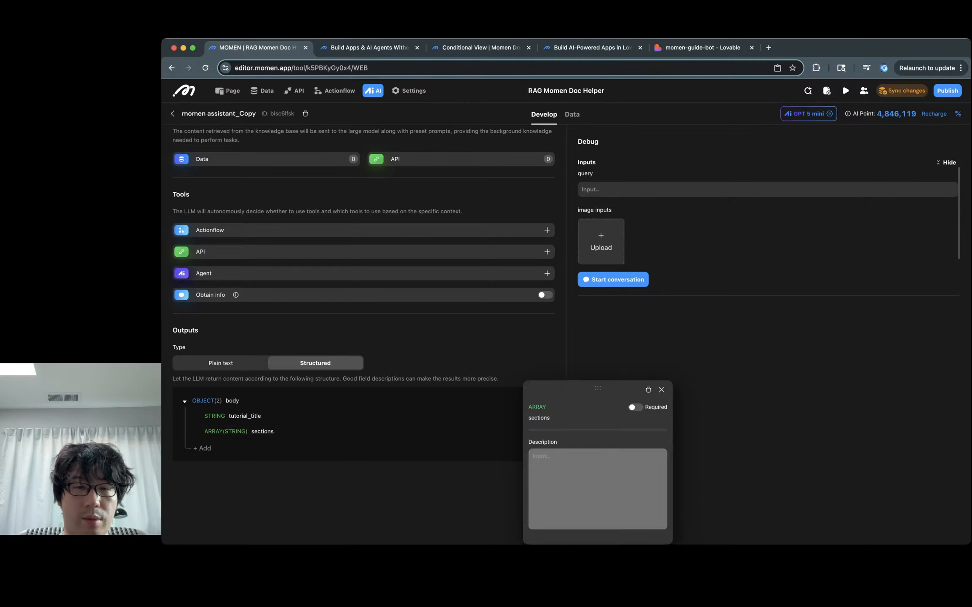
{"action": "left_click", "coordinate": [661, 390]}
{"action": "left_click", "coordinate": [543, 431]}
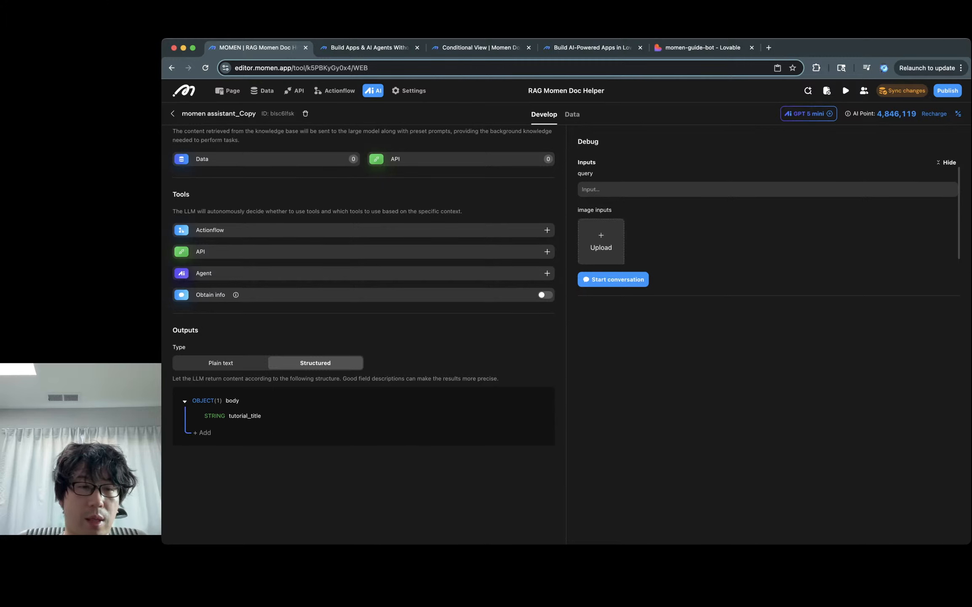
{"action": "left_click", "coordinate": [203, 433]}
{"action": "left_click", "coordinate": [227, 433]}
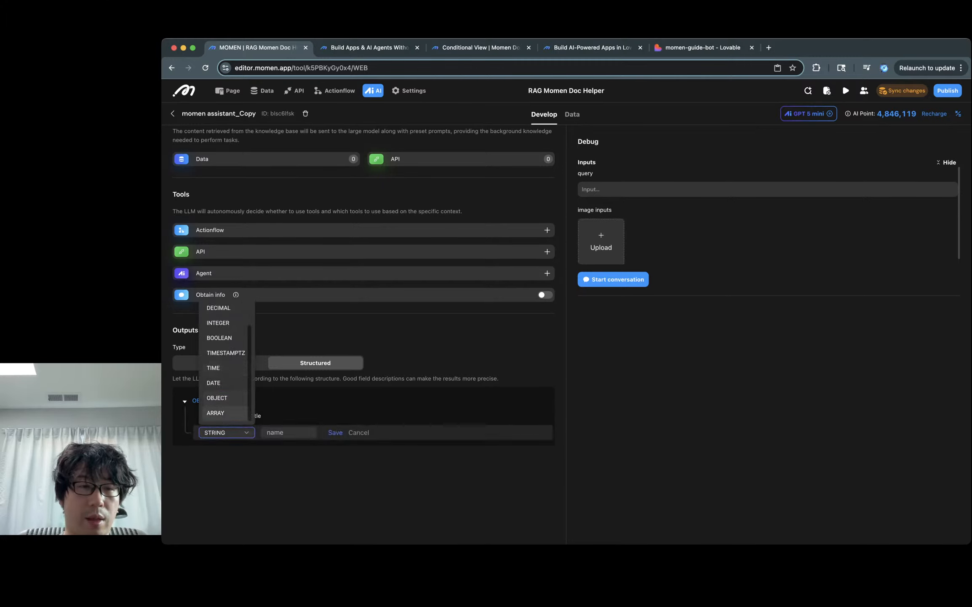
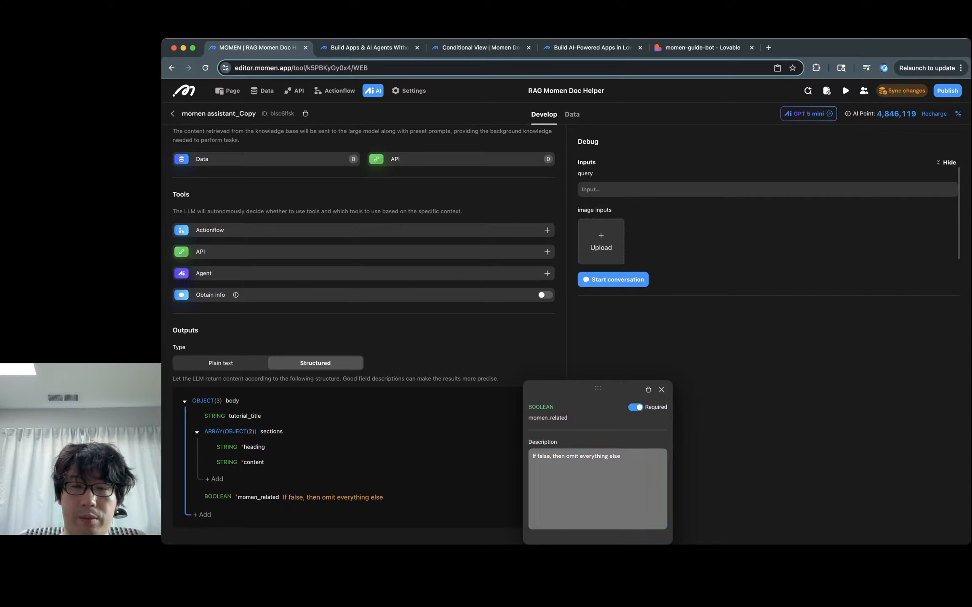
Step: Close the momen_related field and give the sections field the description 'steps to do'
{"action": "left_click", "coordinate": [661, 389]}
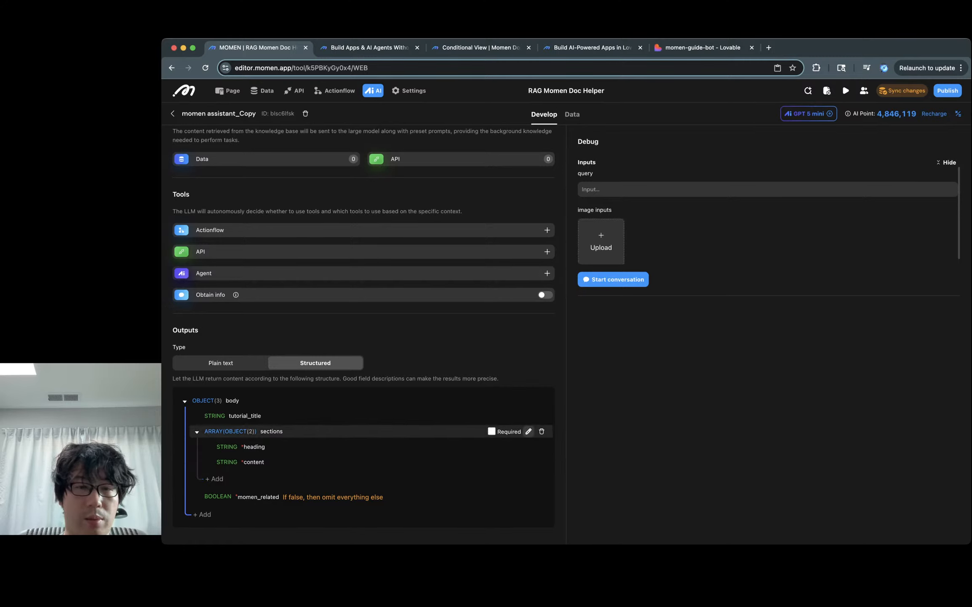
{"action": "left_click", "coordinate": [529, 431]}
{"action": "type", "text": "step"}
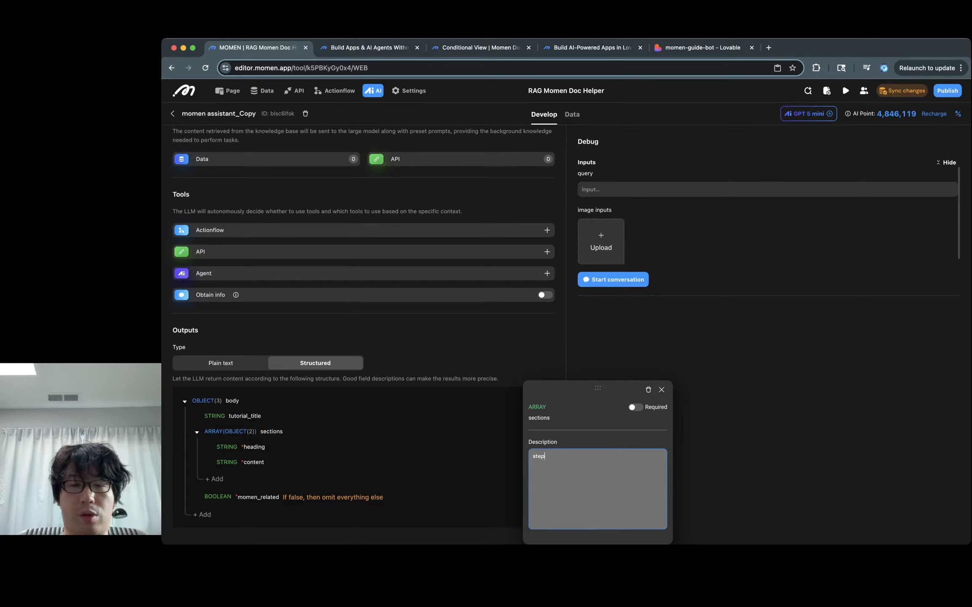
{"action": "type", "text": "s to do the"}
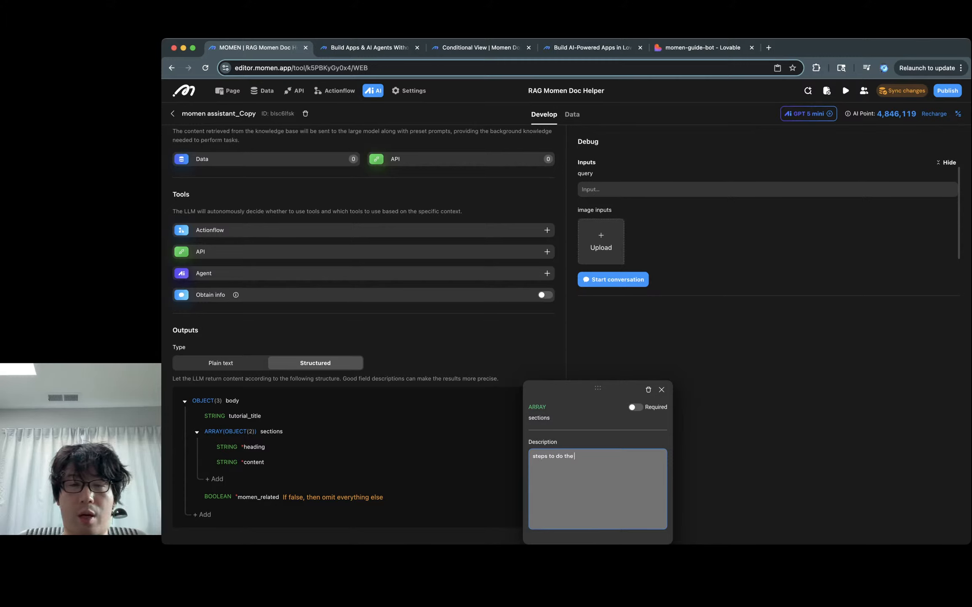
{"action": "type", "text": " desired"}
{"action": "key", "text": "BackSpace"}
{"action": "key", "text": "BackSpace"}
{"action": "key", "text": "BackSpace"}
{"action": "key", "text": "BackSpace"}
{"action": "key", "text": "BackSpace"}
{"action": "key", "text": "BackSpace"}
{"action": "key", "text": "BackSpace"}
{"action": "key", "text": "BackSpace"}
{"action": "key", "text": "BackSpace"}
{"action": "key", "text": "BackSpace"}
{"action": "key", "text": "BackSpace"}
{"action": "key", "text": "BackSpace"}
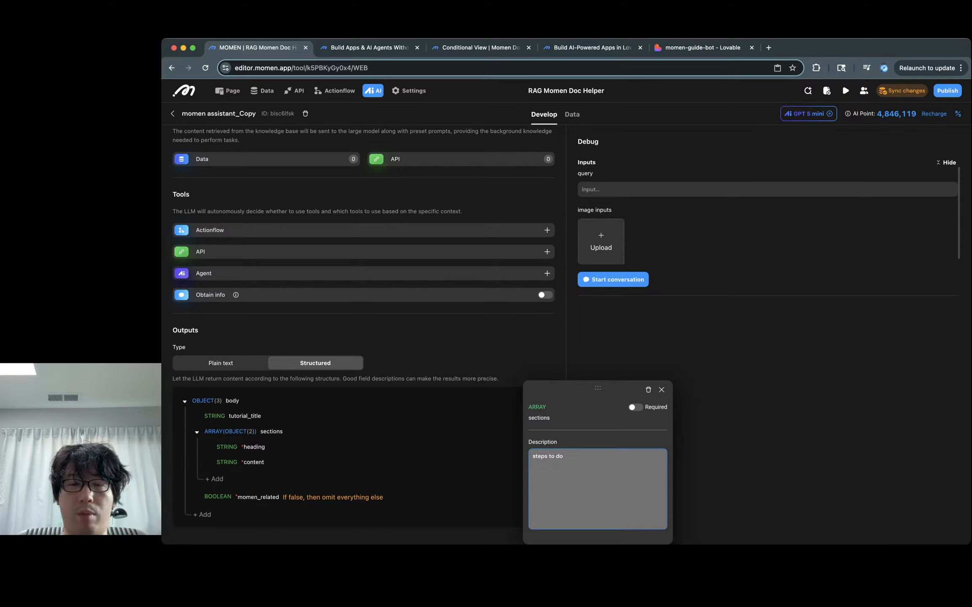
{"action": "key", "text": "BackSpace"}
{"action": "key", "text": "BackSpace"}
{"action": "type", "text": "per"}
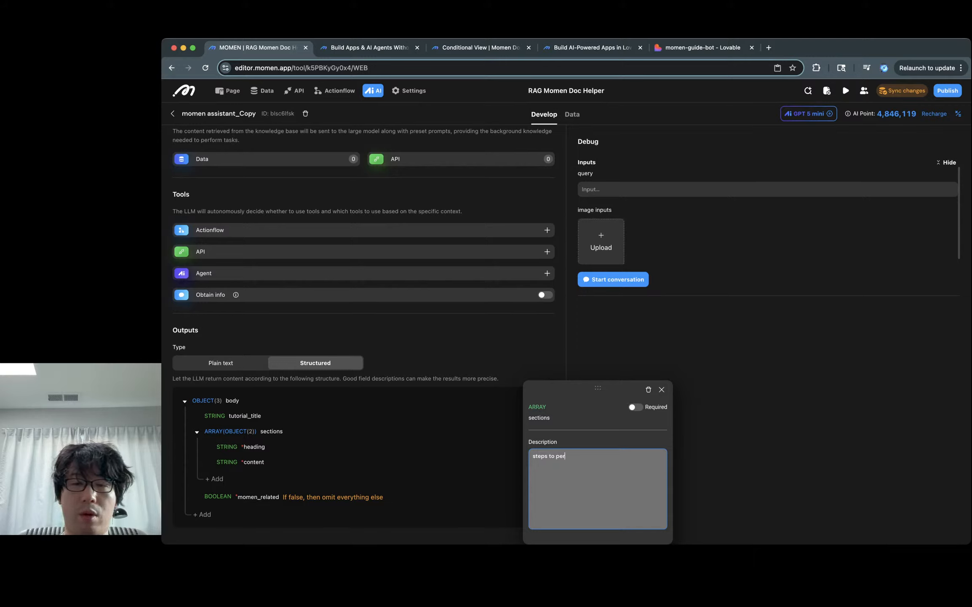
{"action": "type", "text": "form the design"}
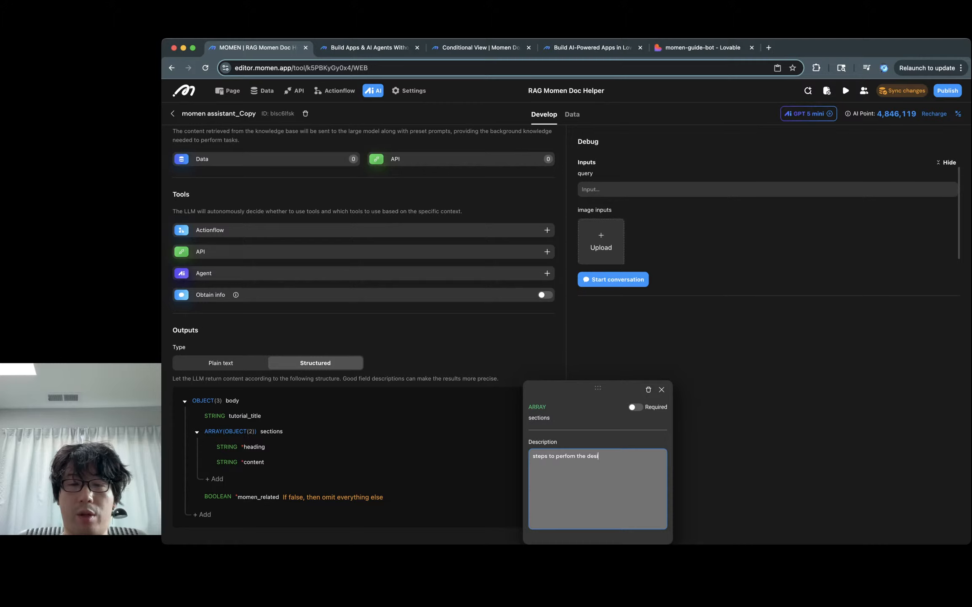
{"action": "key", "text": "BackSpace"}
{"action": "key", "text": "BackSpace"}
{"action": "type", "text": "red"}
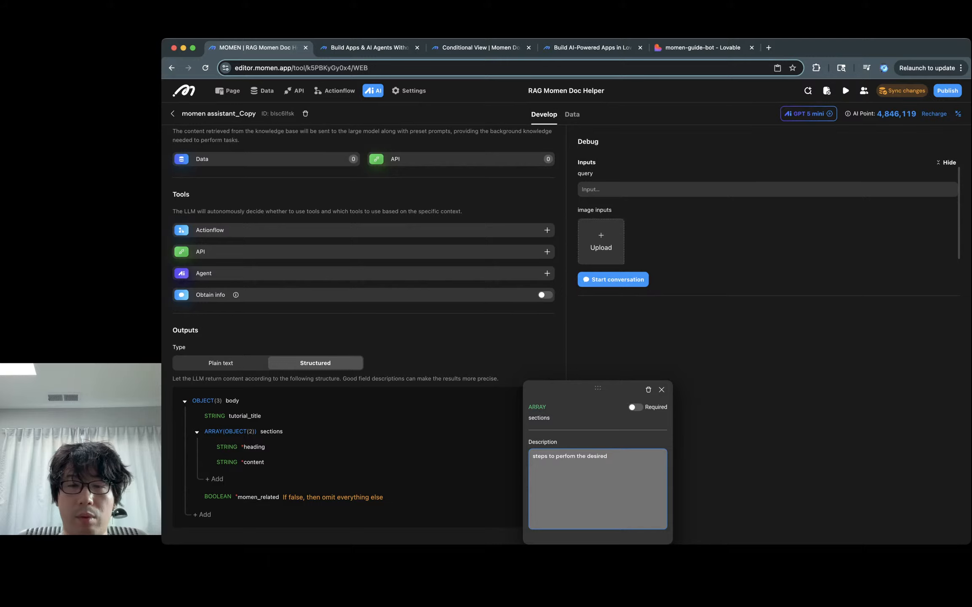
{"action": "key", "text": "alt+BackSpace"}
{"action": "key", "text": "alt+BackSpace"}
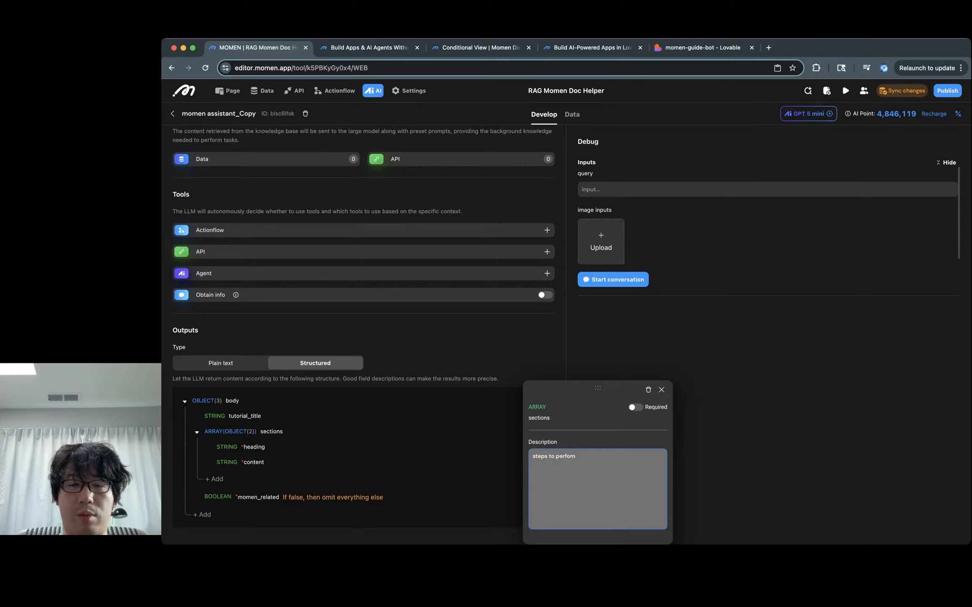
{"action": "key", "text": "BackSpace"}
{"action": "key", "text": "BackSpace"}
{"action": "key", "text": "BackSpace"}
{"action": "key", "text": "BackSpace"}
{"action": "type", "text": "do"}
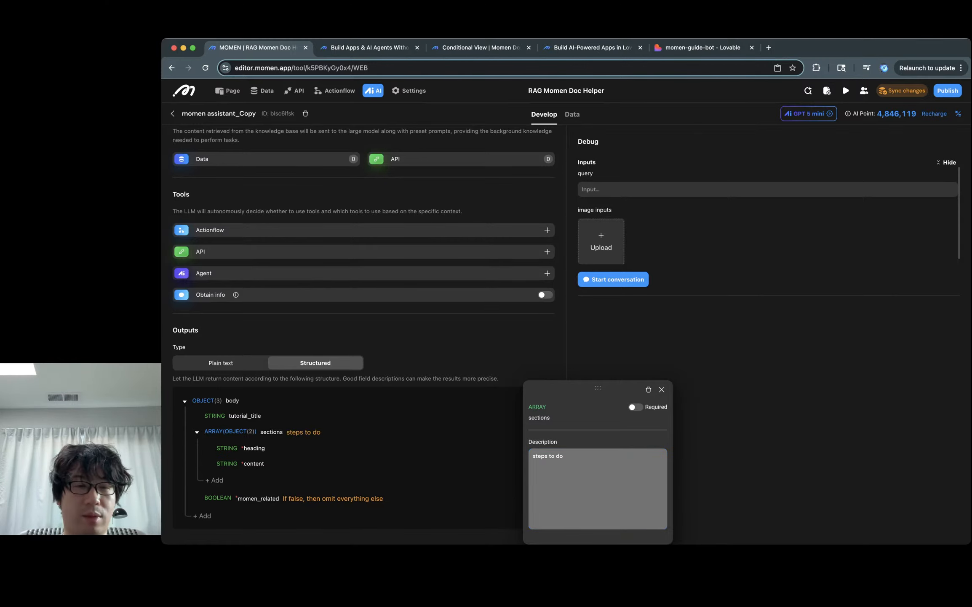
{"action": "left_click", "coordinate": [662, 389]}
Step: Scroll through the agent configuration and place the cursor in the test query box
{"action": "scroll", "coordinate": [362, 421], "scroll_direction": "up", "scroll_amount": 5}
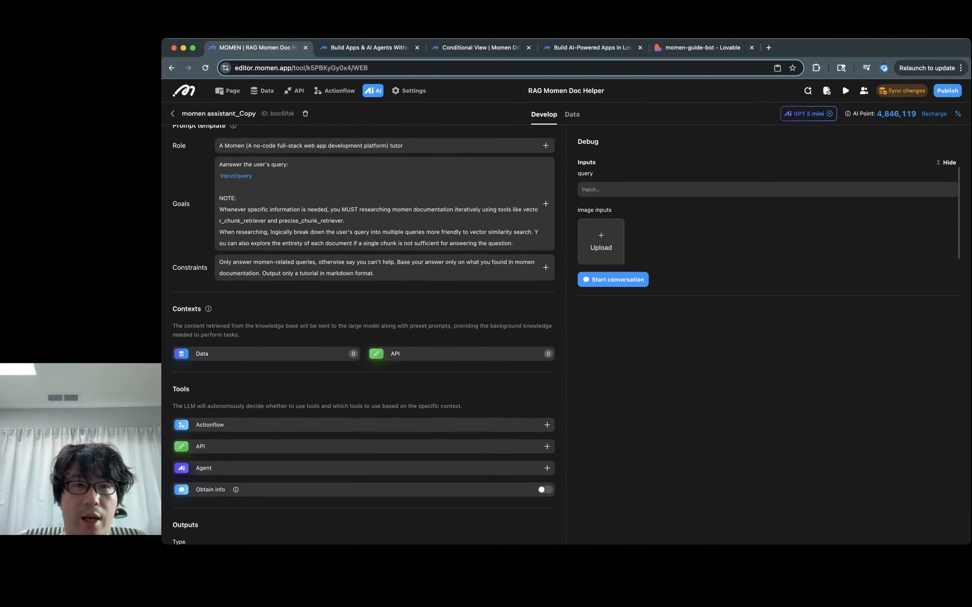
{"action": "scroll", "coordinate": [364, 337], "scroll_direction": "up", "scroll_amount": 3}
{"action": "scroll", "coordinate": [364, 337], "scroll_direction": "down", "scroll_amount": 8}
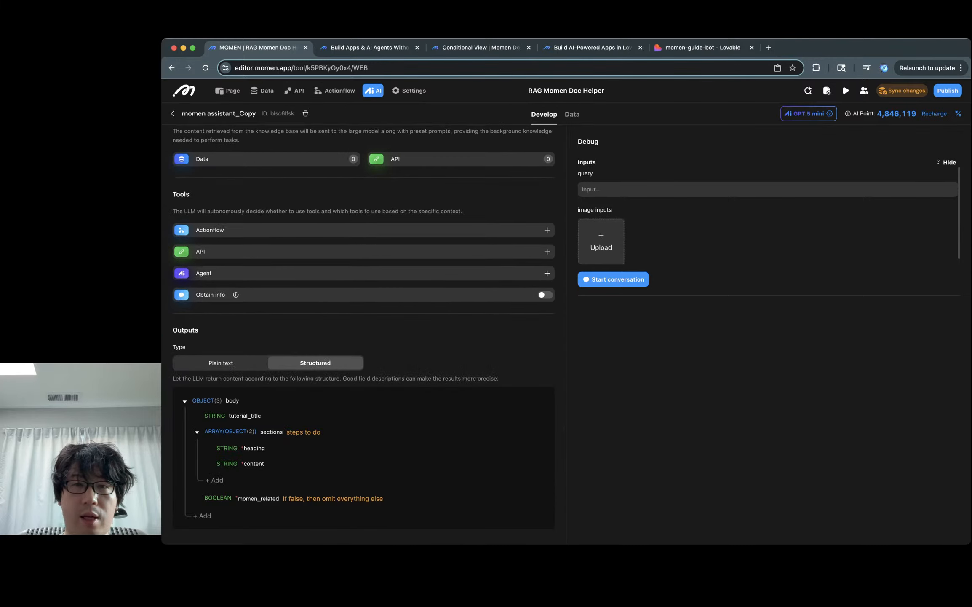
{"action": "left_click", "coordinate": [582, 190]}
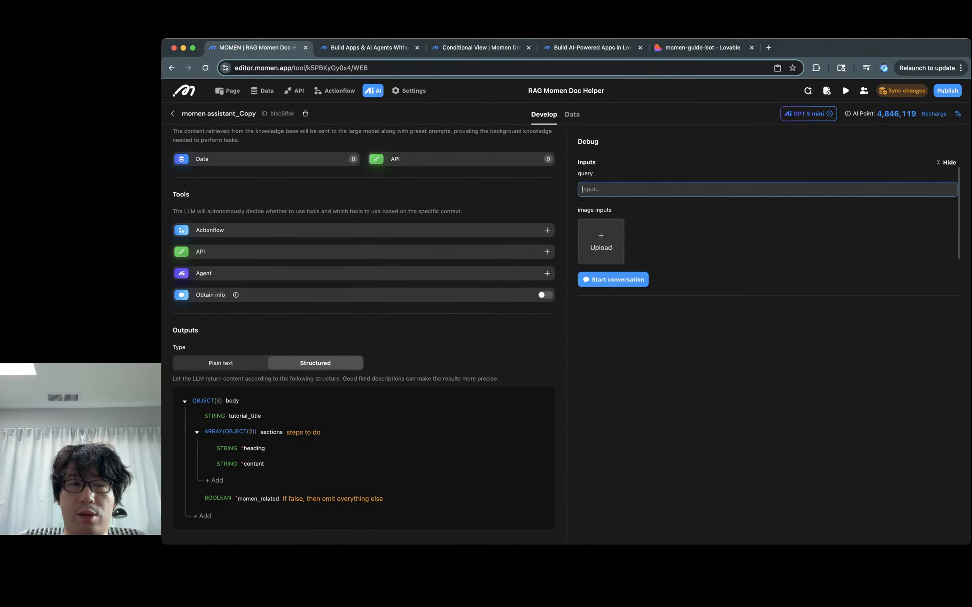
{"action": "scroll", "coordinate": [363, 332], "scroll_direction": "up", "scroll_amount": 10}
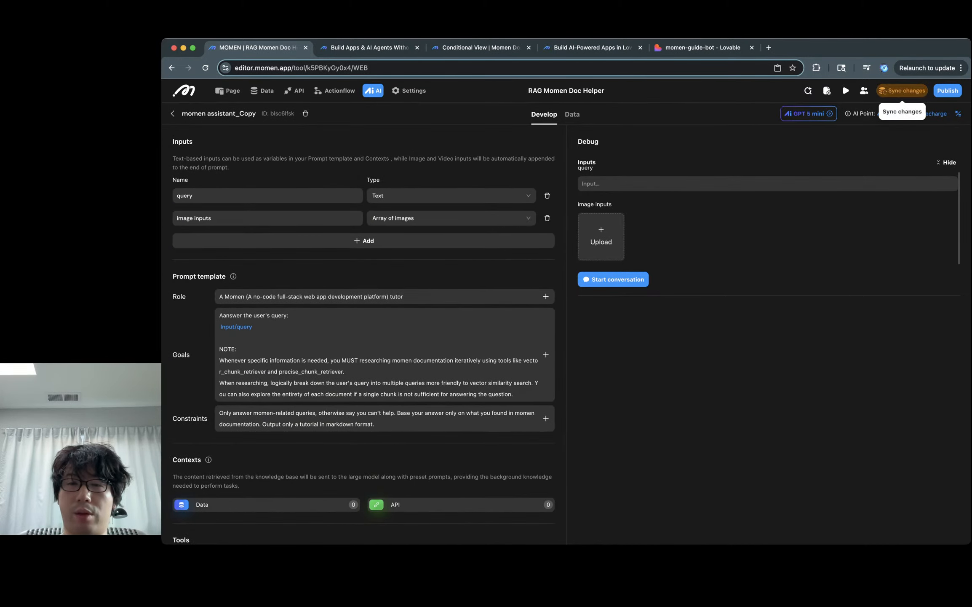
Step: Sync the agent's edited output schema to the backend and confirm it
{"action": "left_click", "coordinate": [902, 91]}
{"action": "left_click", "coordinate": [680, 361]}
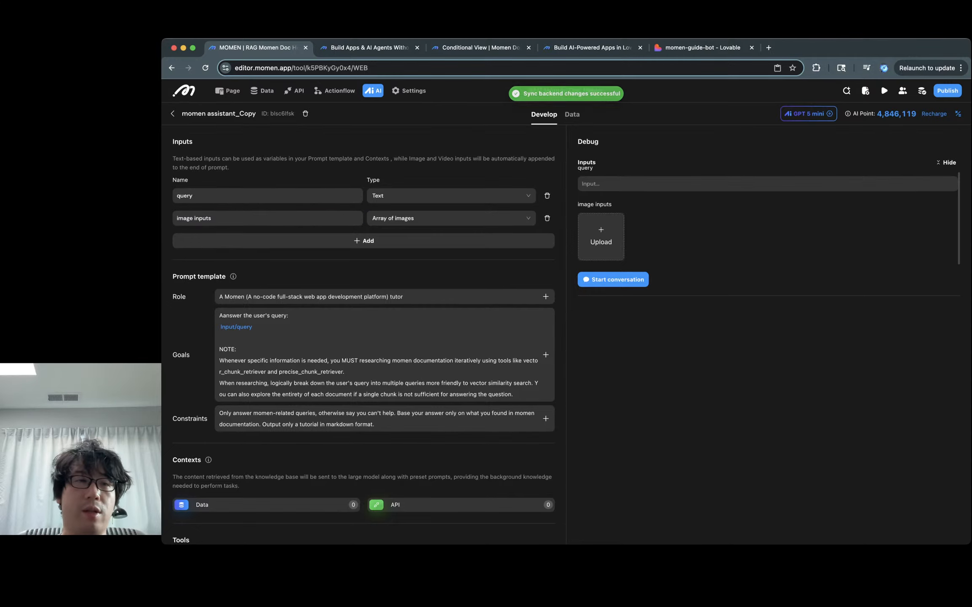
Step: Open the momen assistant_Copy agent and rename it 'structured momen assistant'
{"action": "left_click", "coordinate": [172, 114]}
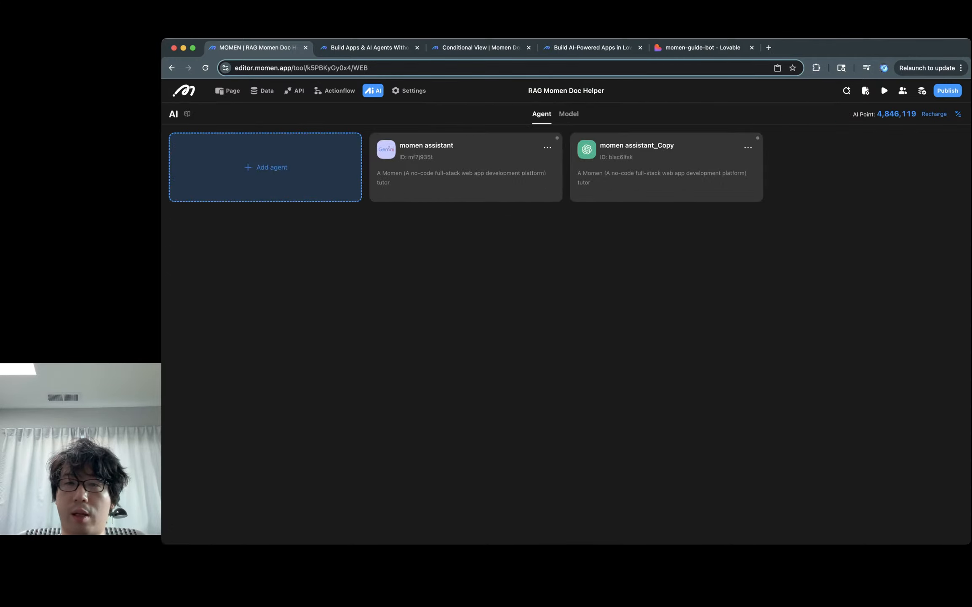
{"action": "left_click", "coordinate": [747, 147]}
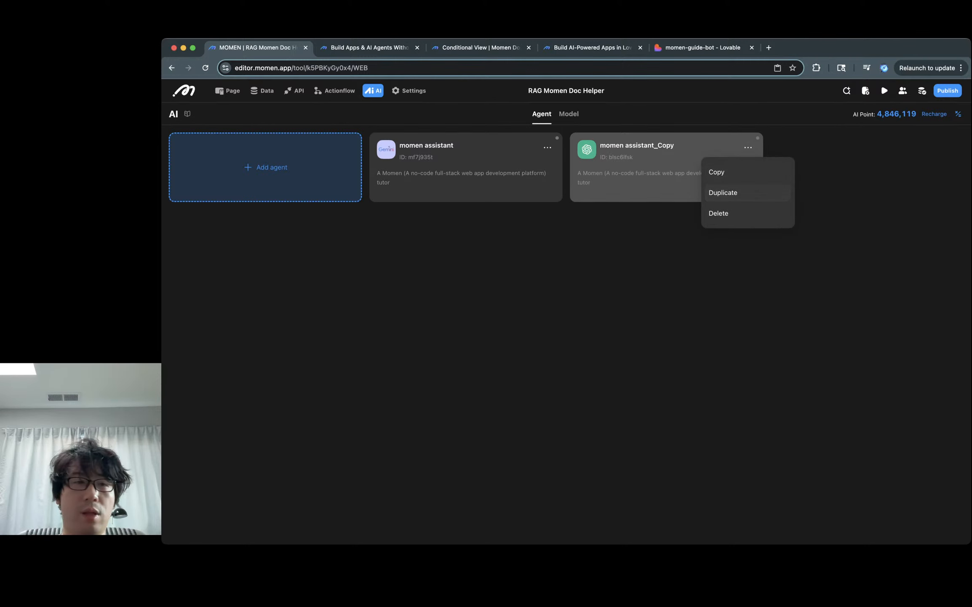
{"action": "left_click", "coordinate": [649, 177]}
{"action": "double_click", "coordinate": [231, 114]}
{"action": "left_click", "coordinate": [238, 114]}
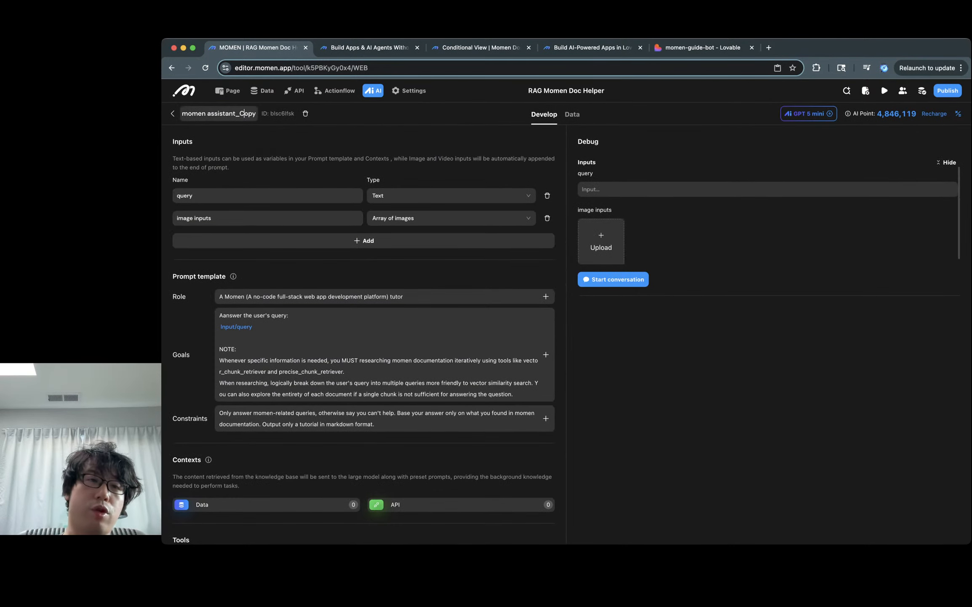
{"action": "key", "text": "BackSpace"}
{"action": "key", "text": "BackSpace"}
{"action": "key", "text": "BackSpace"}
{"action": "key", "text": "BackSpace"}
{"action": "key", "text": "BackSpace"}
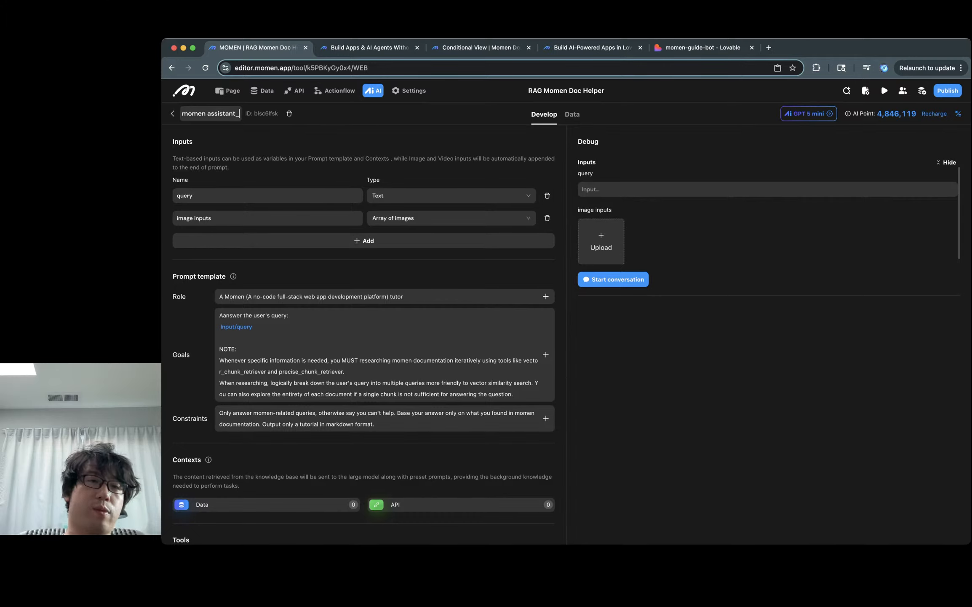
{"action": "left_click", "coordinate": [182, 113]}
{"action": "type", "text": "structured"}
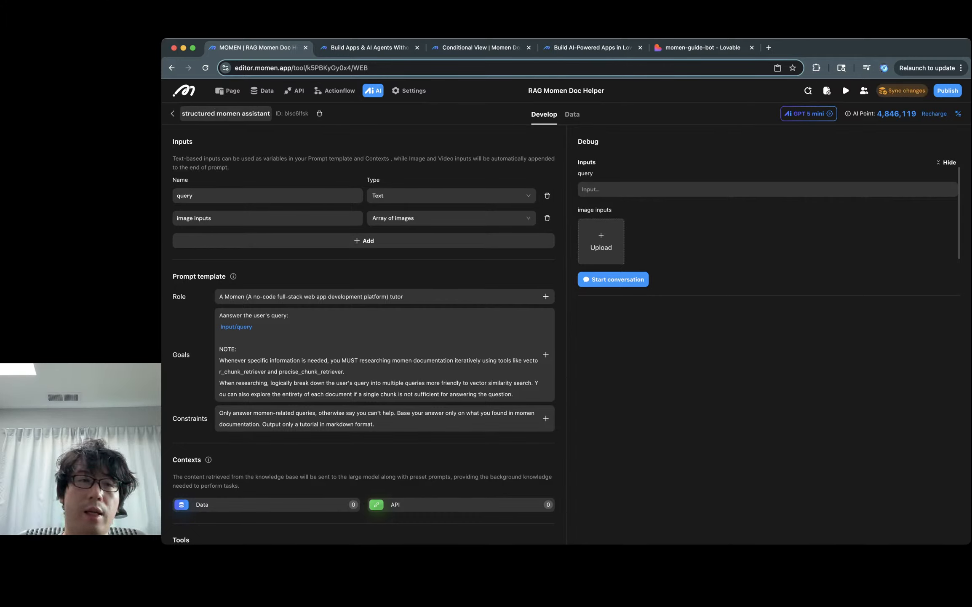
Step: Sync the renamed agent to the backend and switch to the momen-guide-bot Lovable project
{"action": "scroll", "coordinate": [363, 421], "scroll_direction": "down", "scroll_amount": 10}
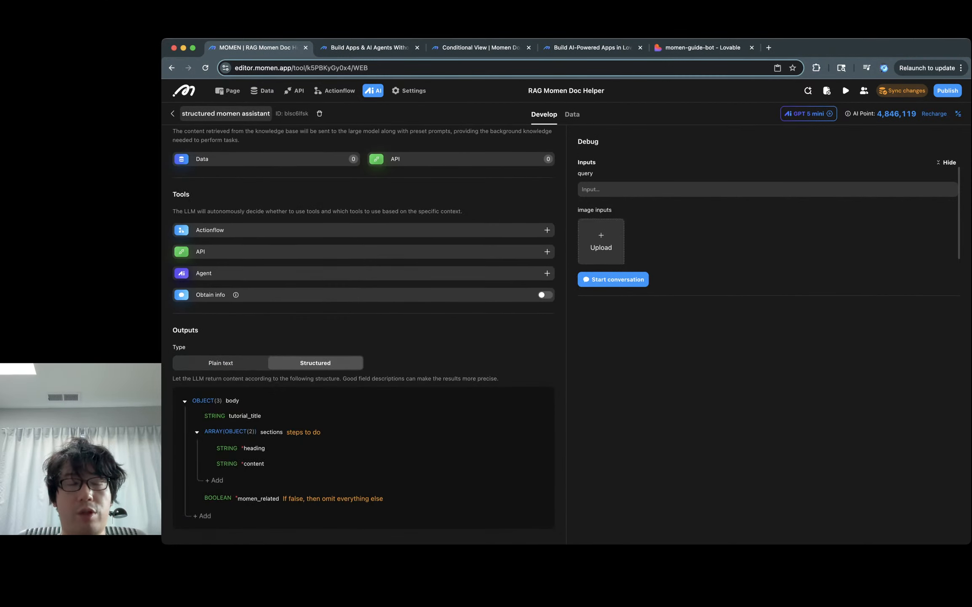
{"action": "scroll", "coordinate": [363, 422], "scroll_direction": "up", "scroll_amount": 10}
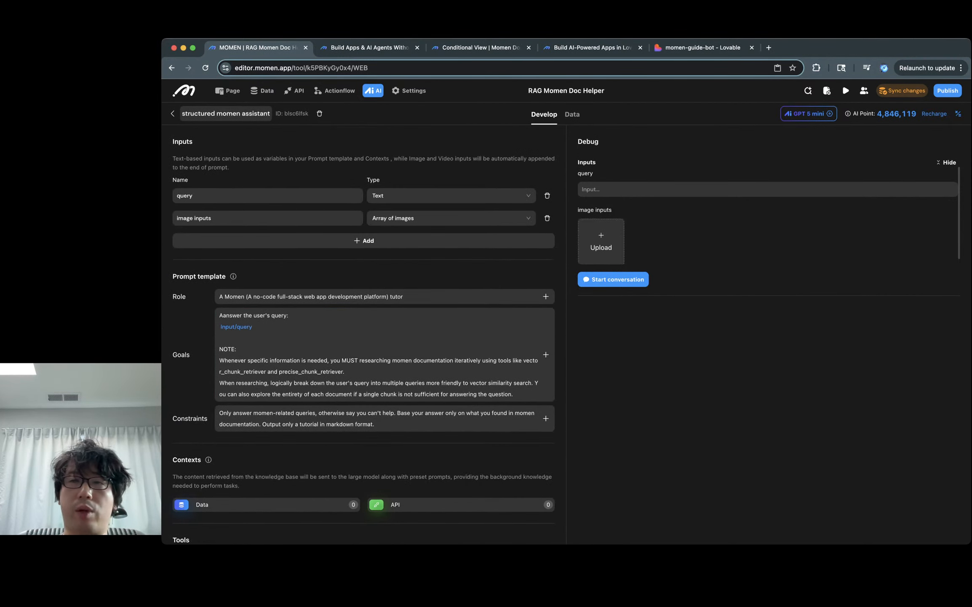
{"action": "left_click", "coordinate": [903, 91]}
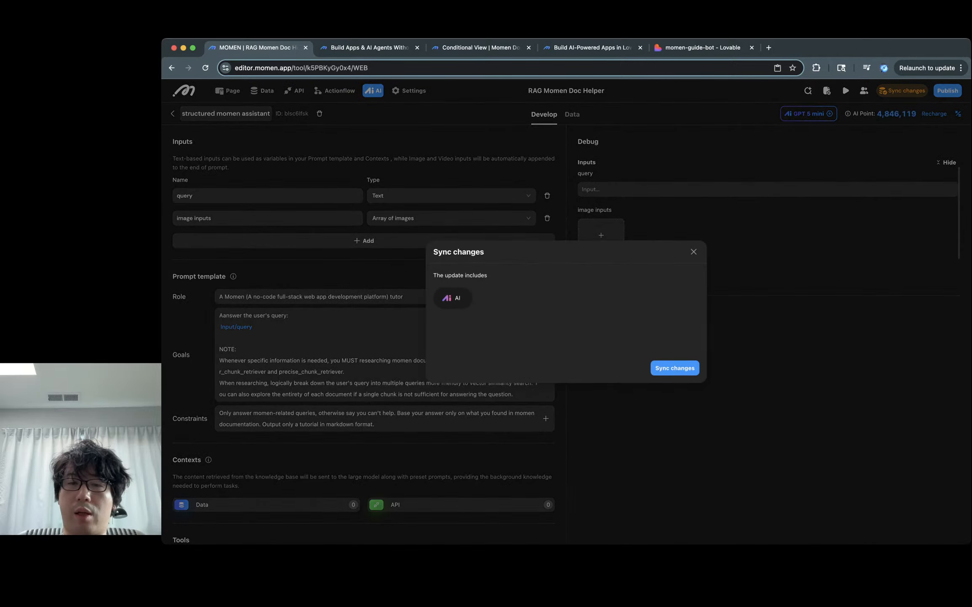
{"action": "left_click", "coordinate": [675, 368]}
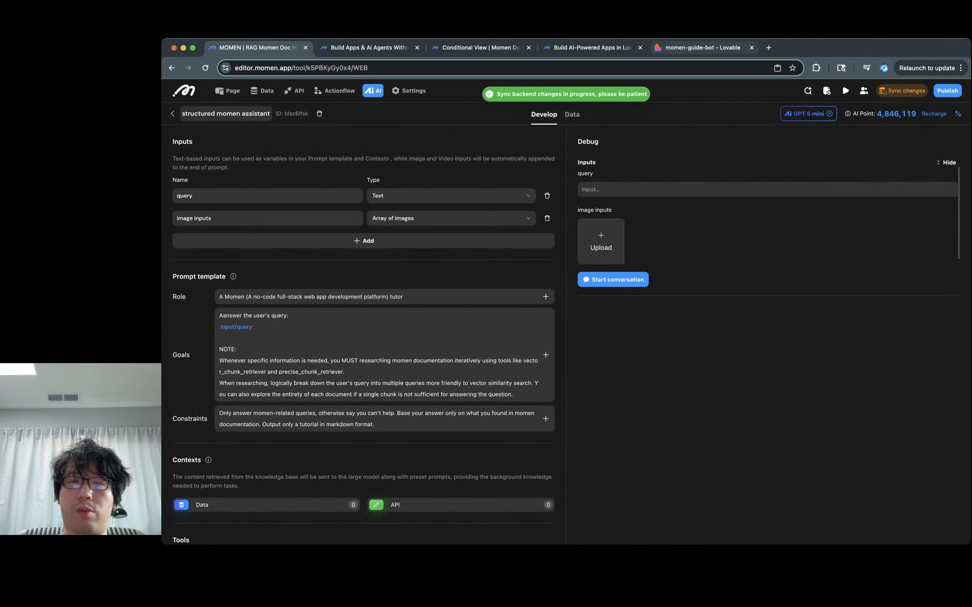
{"action": "left_click", "coordinate": [703, 47]}
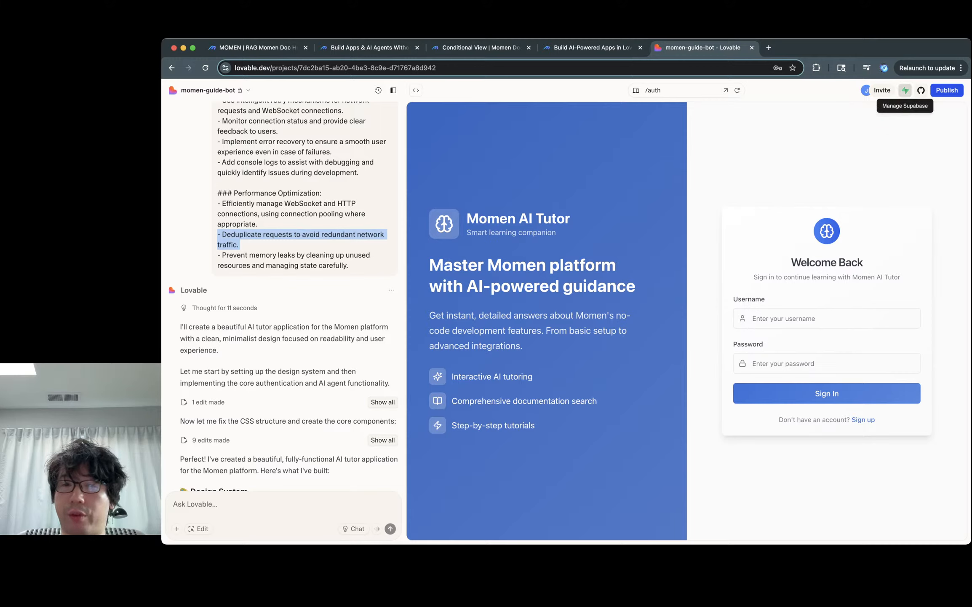
Step: Try creating an account with a username and password in the preview; it fails with 'require is not defined'
{"action": "left_click", "coordinate": [753, 318]}
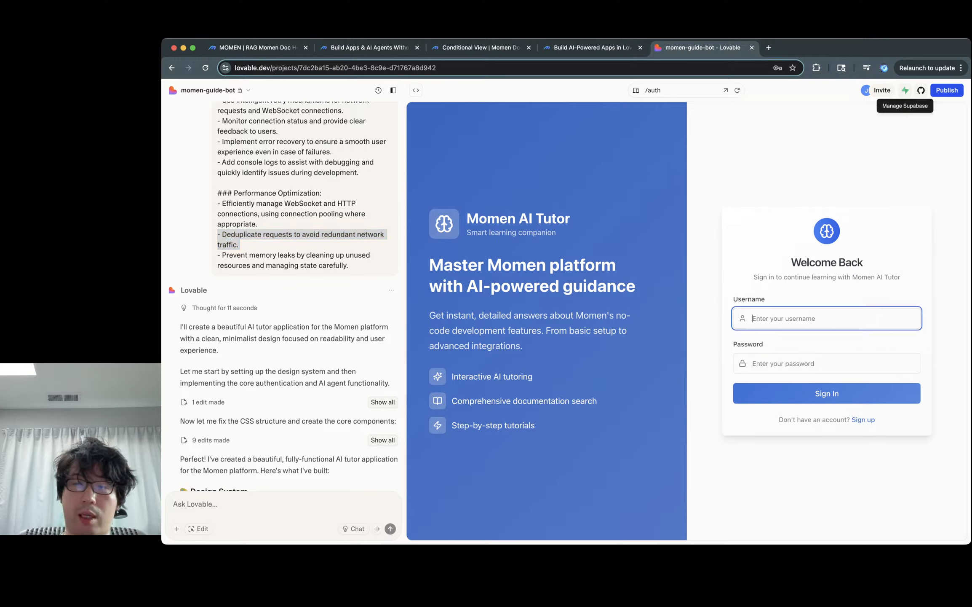
{"action": "left_click", "coordinate": [863, 420]}
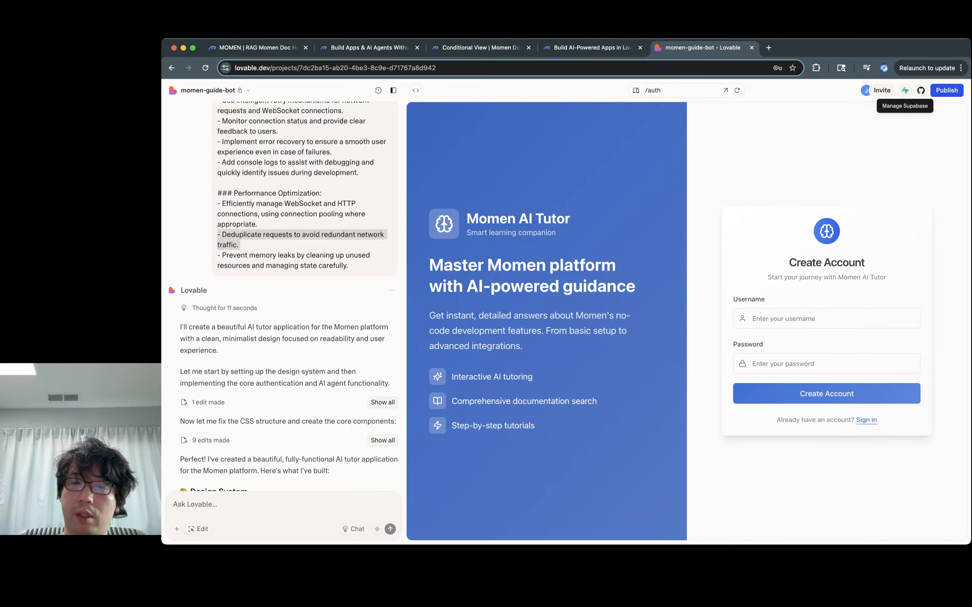
{"action": "left_click", "coordinate": [753, 318]}
{"action": "type", "text": "jiangyaokai"}
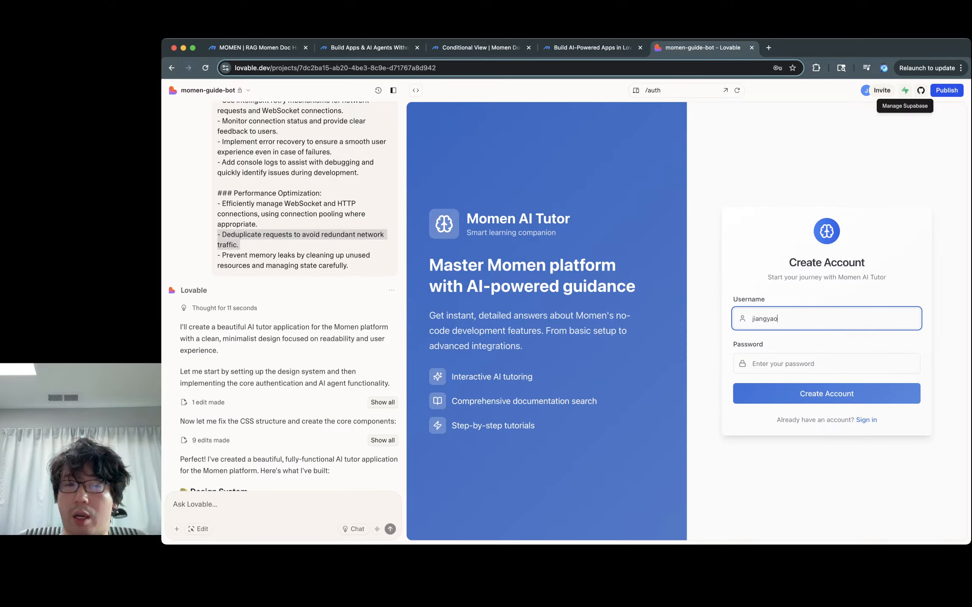
{"action": "key", "text": "Tab"}
{"action": "type", "text": "•••••••••••••"}
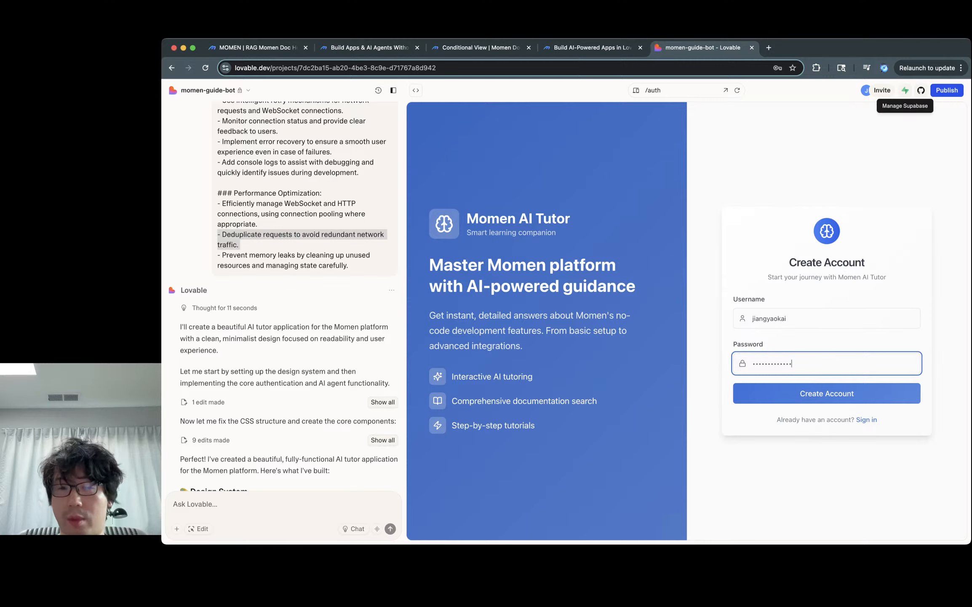
{"action": "key", "text": "Return"}
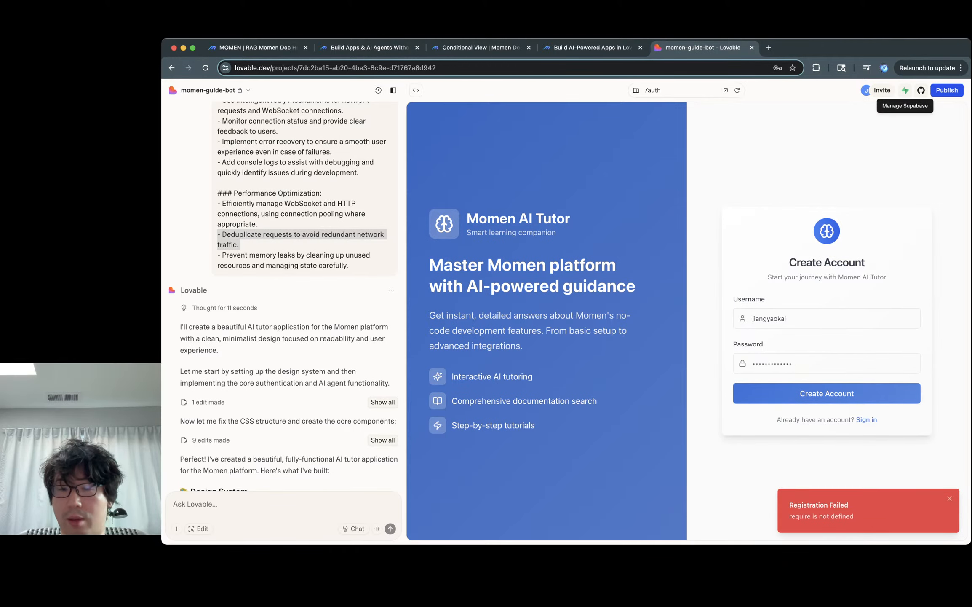
{"action": "scroll", "coordinate": [283, 295], "scroll_direction": "down", "scroll_amount": 15}
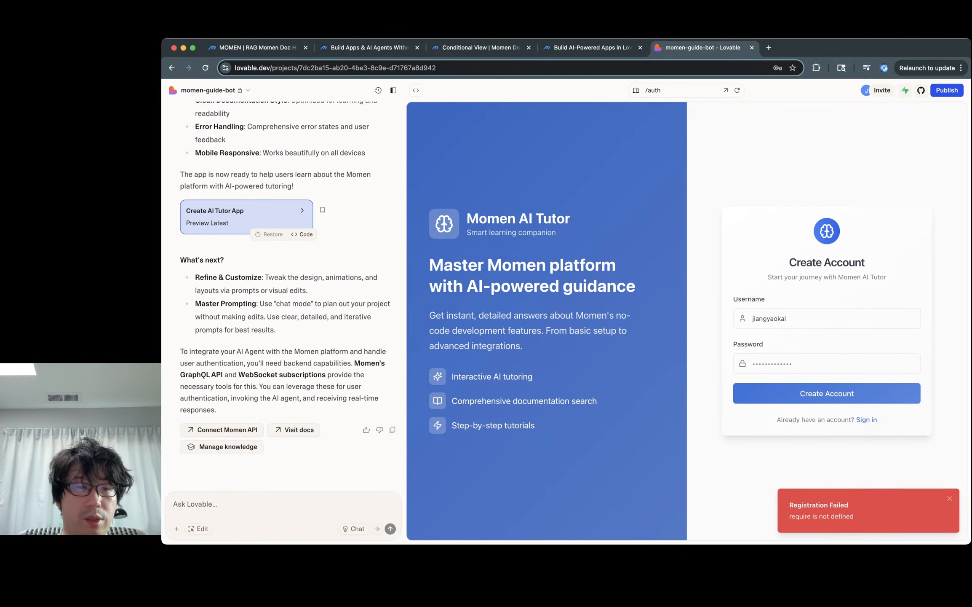
Step: Open the DevTools console and select the 'require is not defined' authentication error text
{"action": "key", "text": "super+alt+i"}
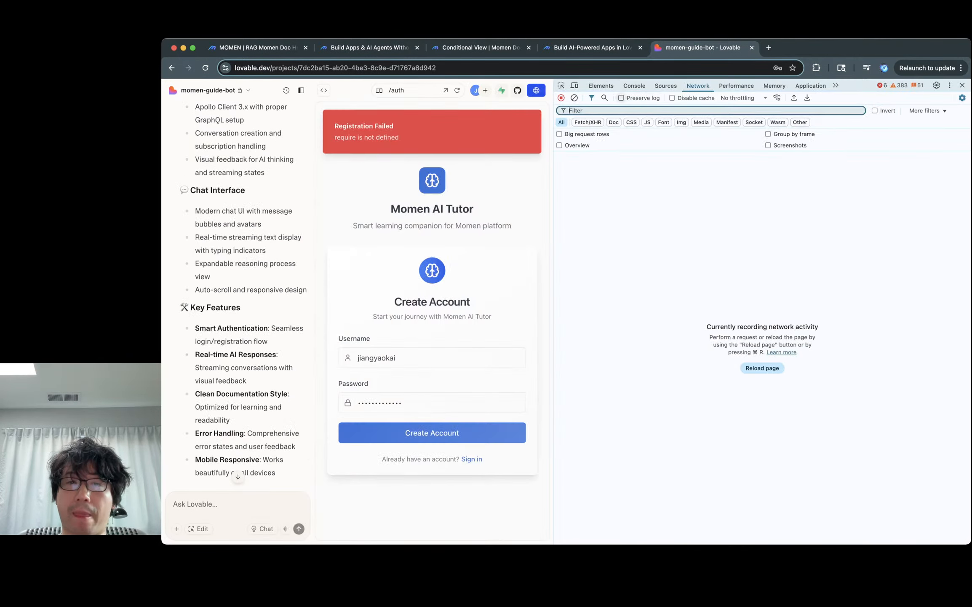
{"action": "left_click", "coordinate": [633, 85]}
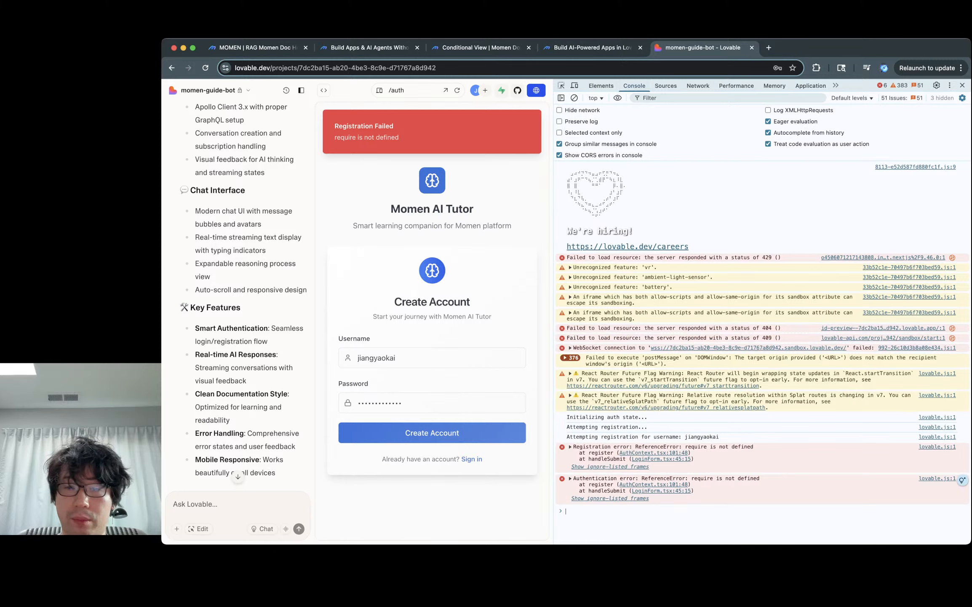
{"action": "left_click", "coordinate": [962, 480]}
{"action": "left_click_drag", "start_coordinate": [695, 491], "coordinate": [571, 478]}
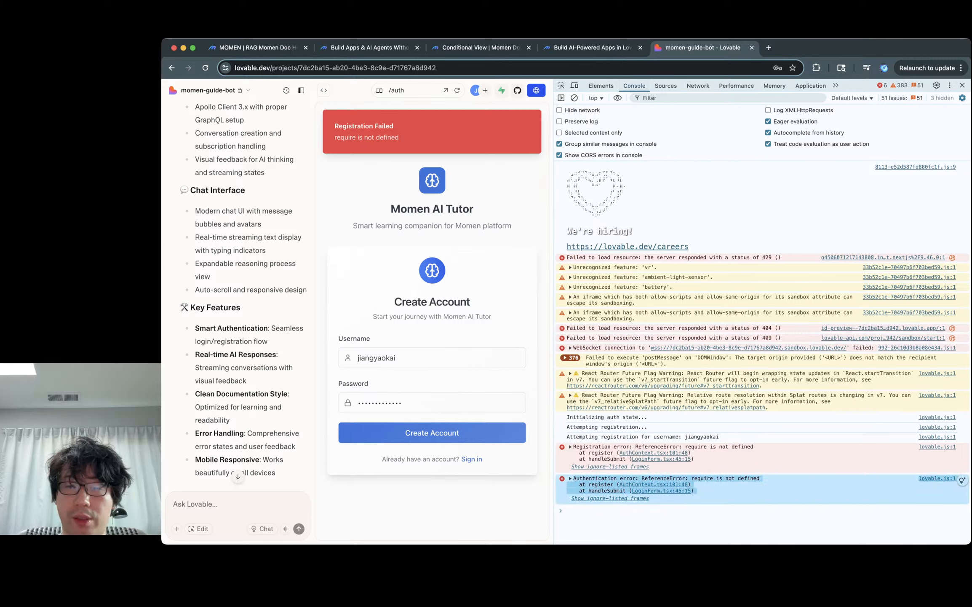
{"action": "left_click", "coordinate": [699, 511]}
{"action": "left_click_drag", "start_coordinate": [694, 491], "coordinate": [572, 478]}
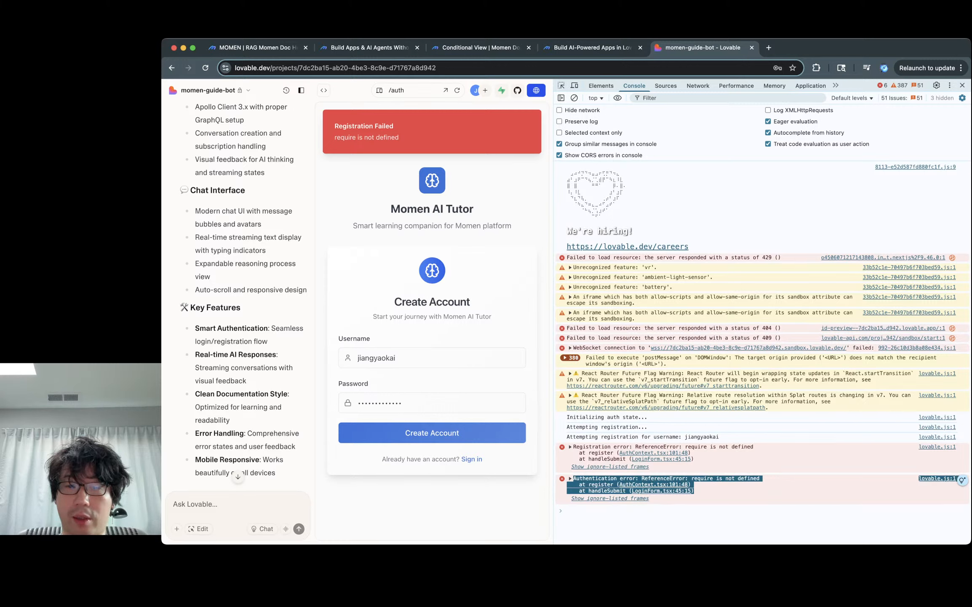
Step: Paste the copied error into the Ask Lovable box, send it, and close DevTools
{"action": "left_click", "coordinate": [195, 504]}
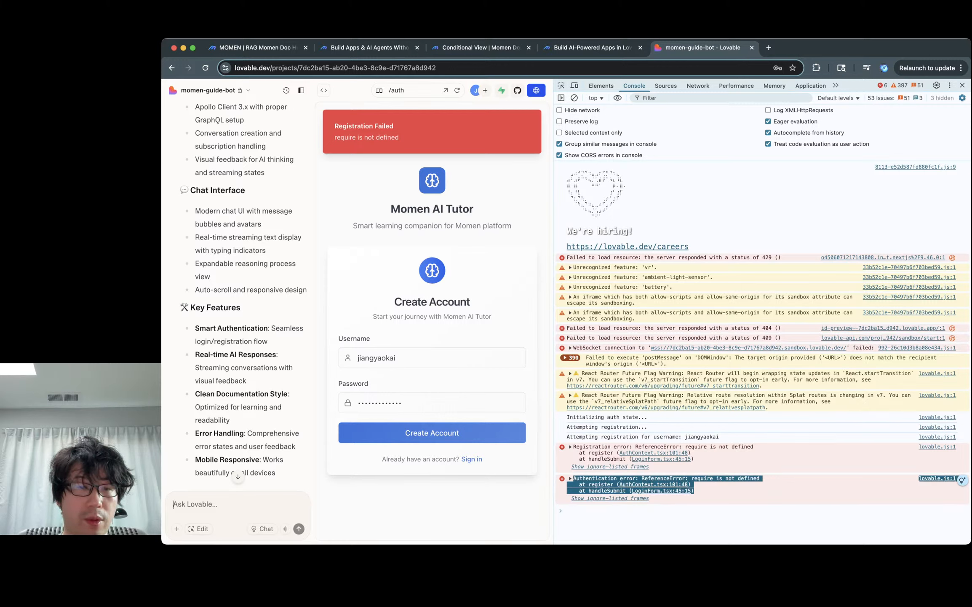
{"action": "type", "text": "lovable.js:1 Authentication error: ReferenceError: require is not defined at register (AuthContext.tsx:101:48) at handleSubmit (LoginForm.tsx:45:15)"}
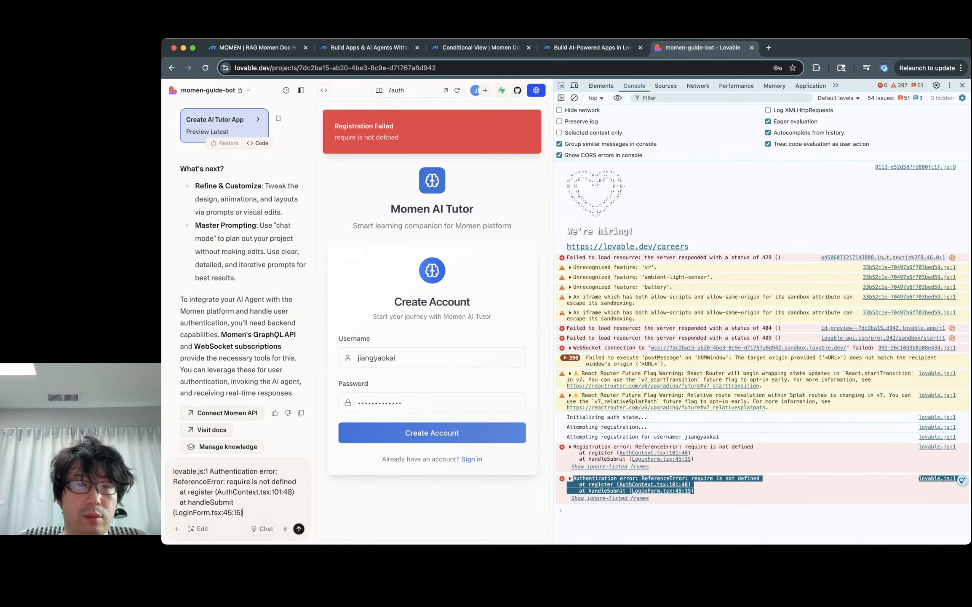
{"action": "key", "text": "Return"}
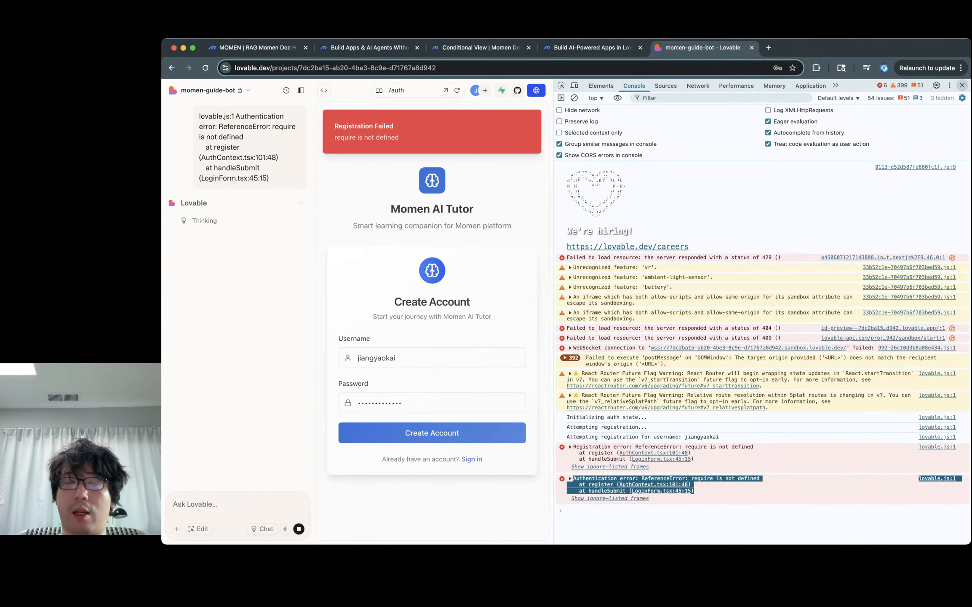
{"action": "left_click", "coordinate": [962, 85]}
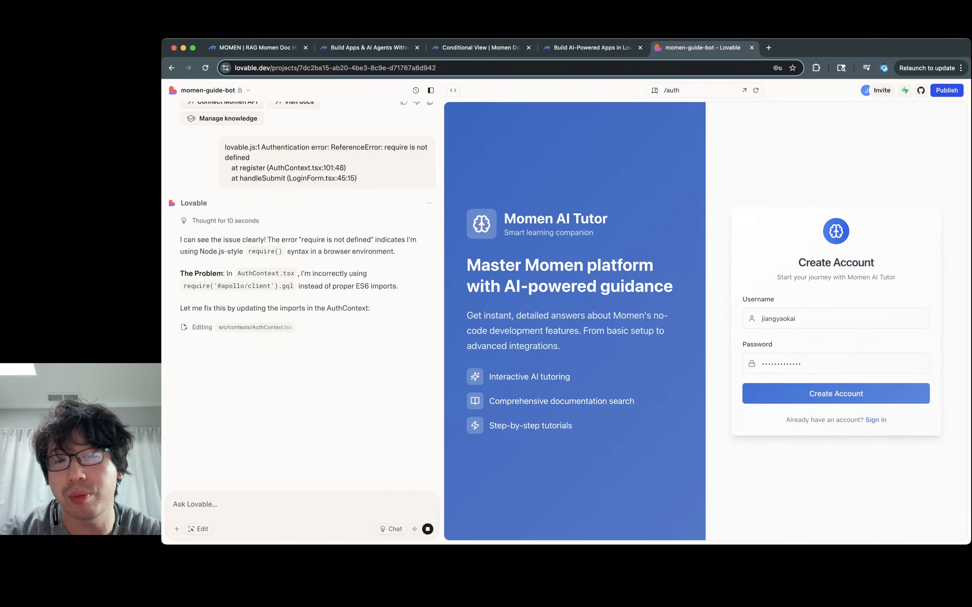
{"action": "key", "text": "alt+super+i"}
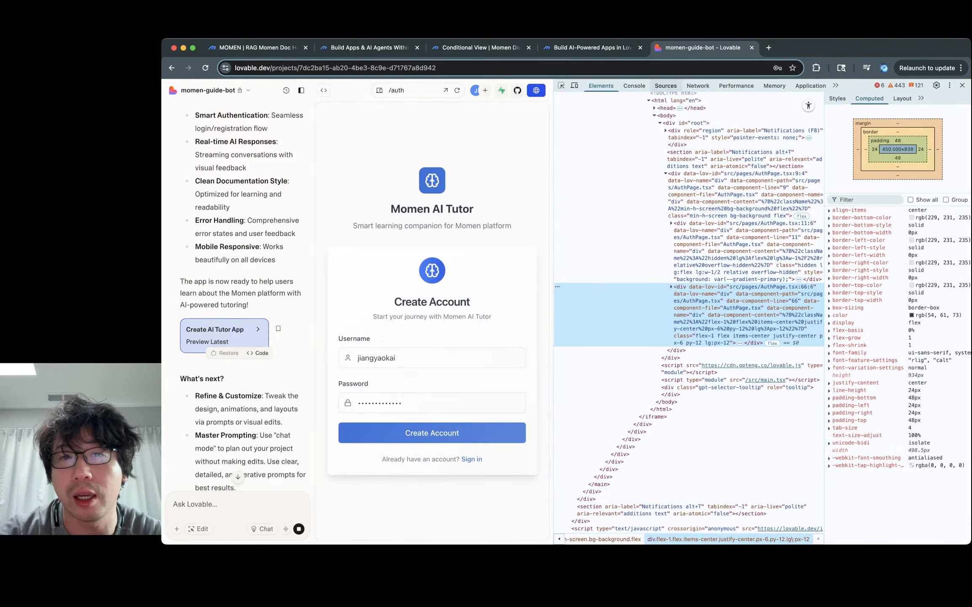
{"action": "left_click", "coordinate": [635, 85]}
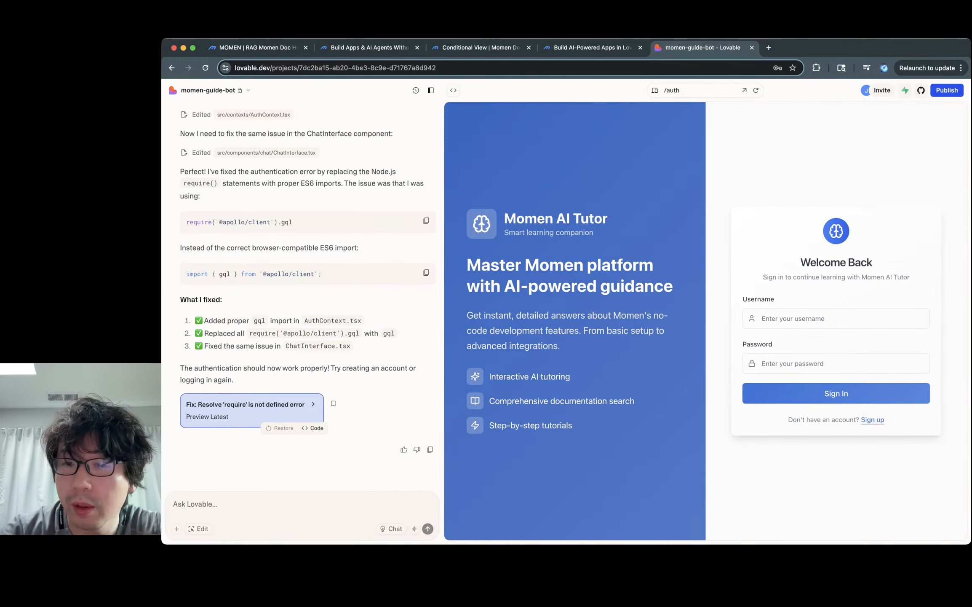
Step: Register a new account in the Momen AI Tutor preview with a username and password
{"action": "left_click", "coordinate": [872, 419]}
{"action": "left_click", "coordinate": [836, 318]}
{"action": "type", "text": "jiangyaokai"}
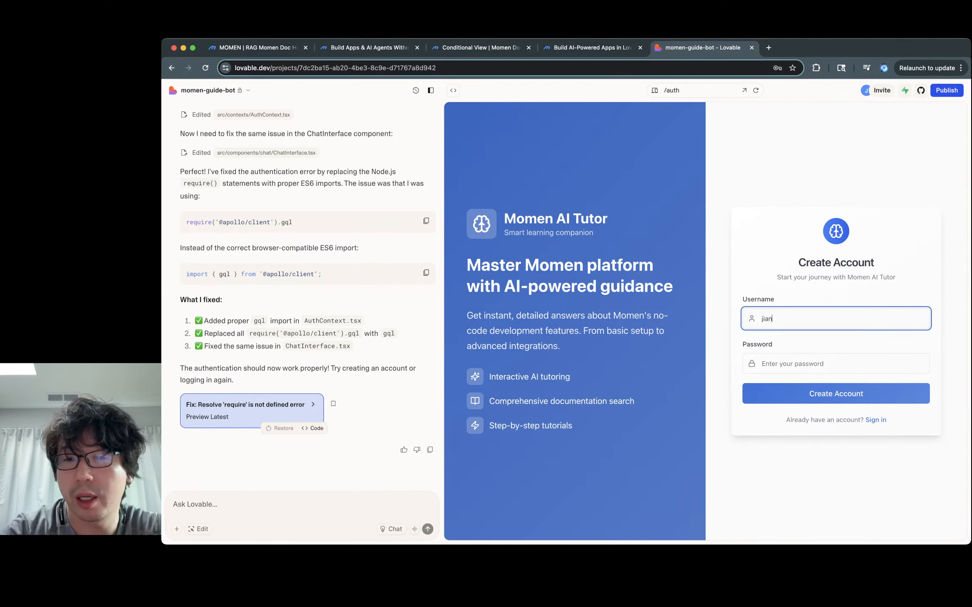
{"action": "key", "text": "Tab"}
{"action": "type", "text": "123"}
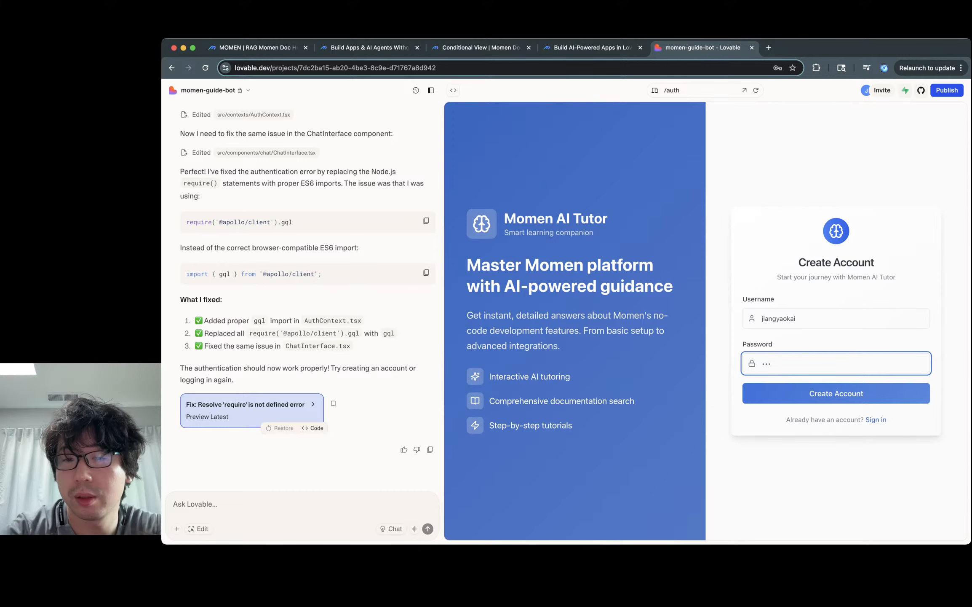
{"action": "type", "text": "4567890"}
{"action": "key", "text": "Return"}
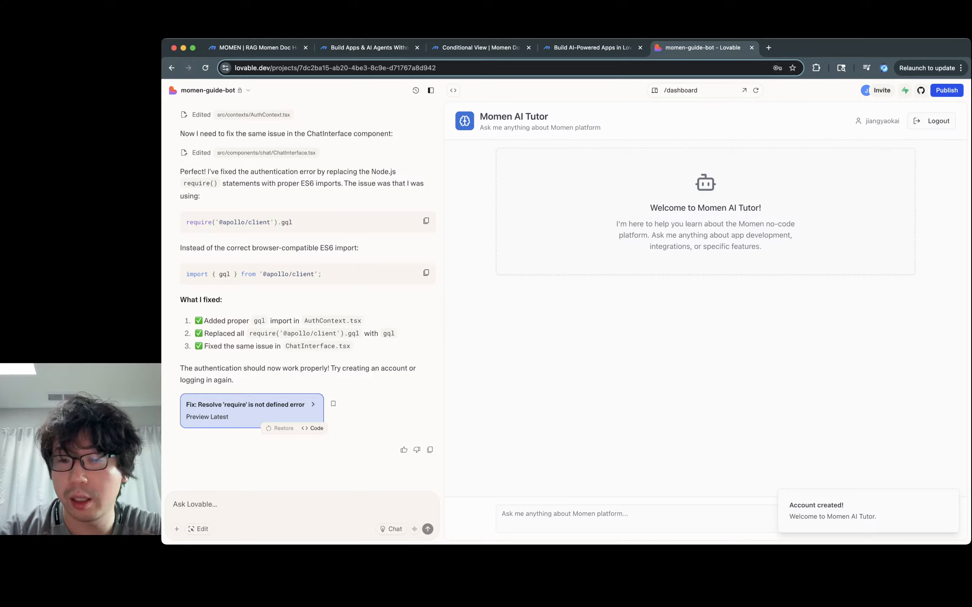
Step: Ask the tutor for a step-by-step guide to a computer-parts e-commerce site with good inventory database structure
{"action": "left_click", "coordinate": [502, 514]}
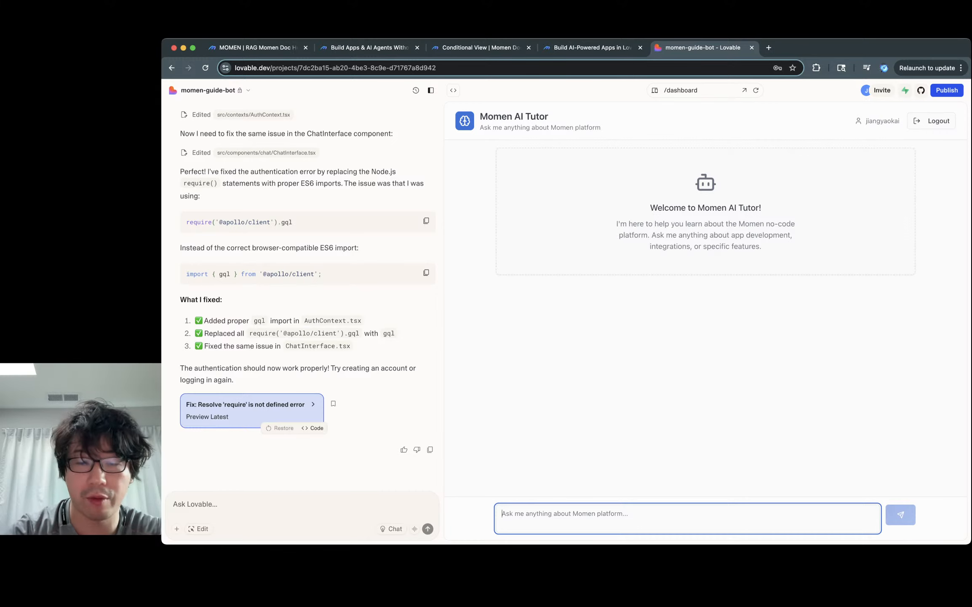
{"action": "type", "text": "How do "}
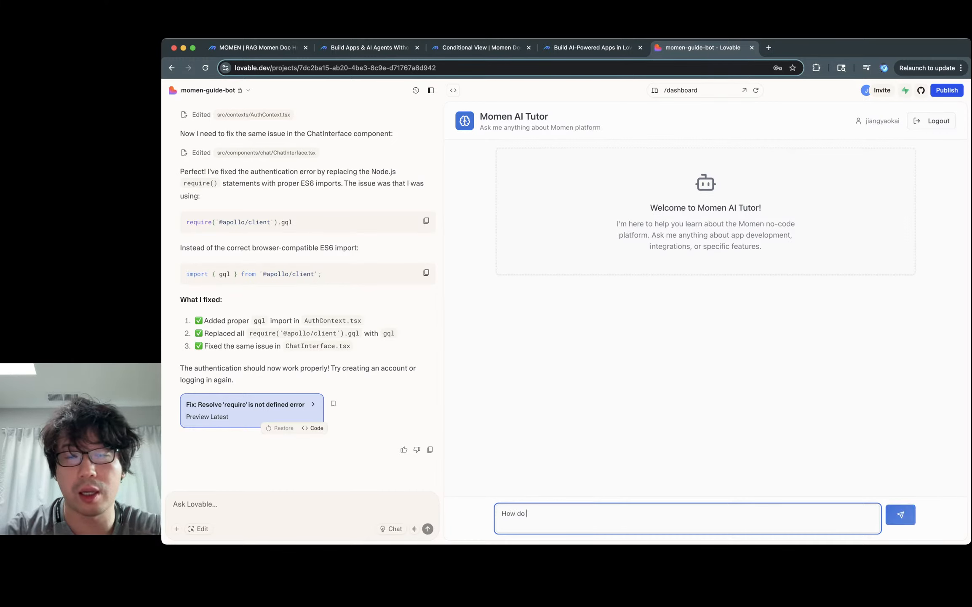
{"action": "type", "text": "I"}
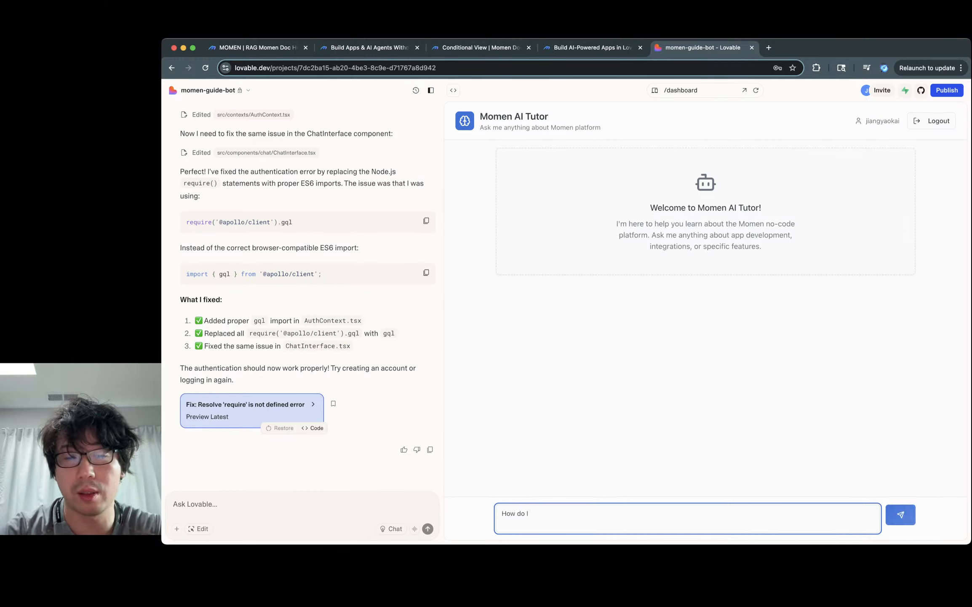
{"action": "key", "text": "super+a"}
{"action": "type", "text": "Give me a "}
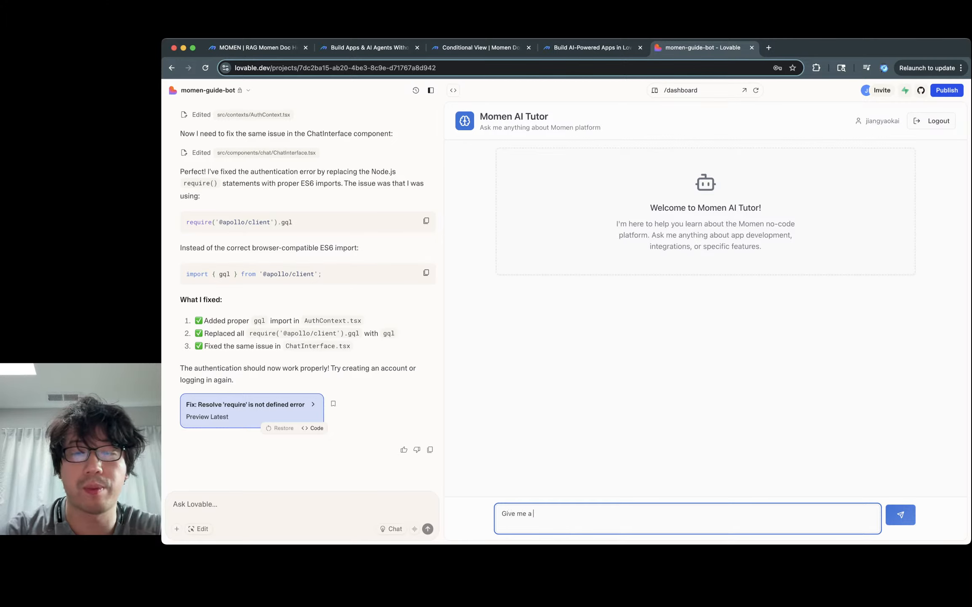
{"action": "type", "text": "step by step guild"}
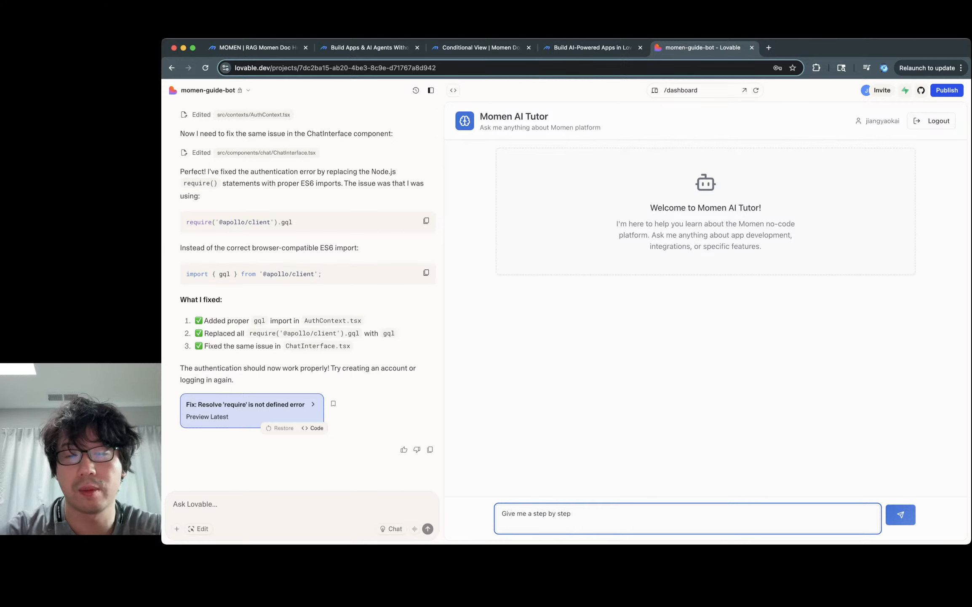
{"action": "key", "text": "BackSpace"}
{"action": "type", "text": "de on "}
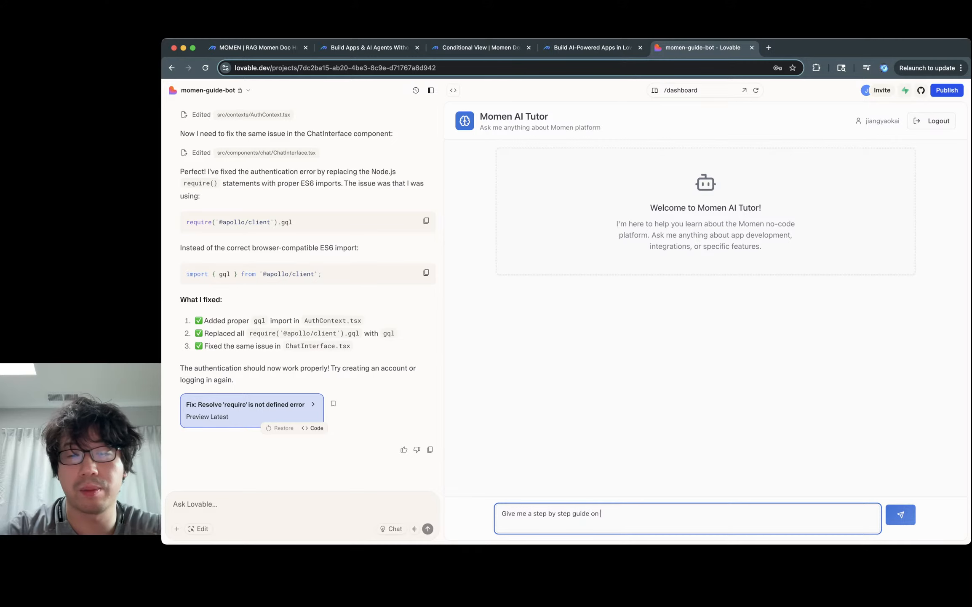
{"action": "type", "text": "how to build"}
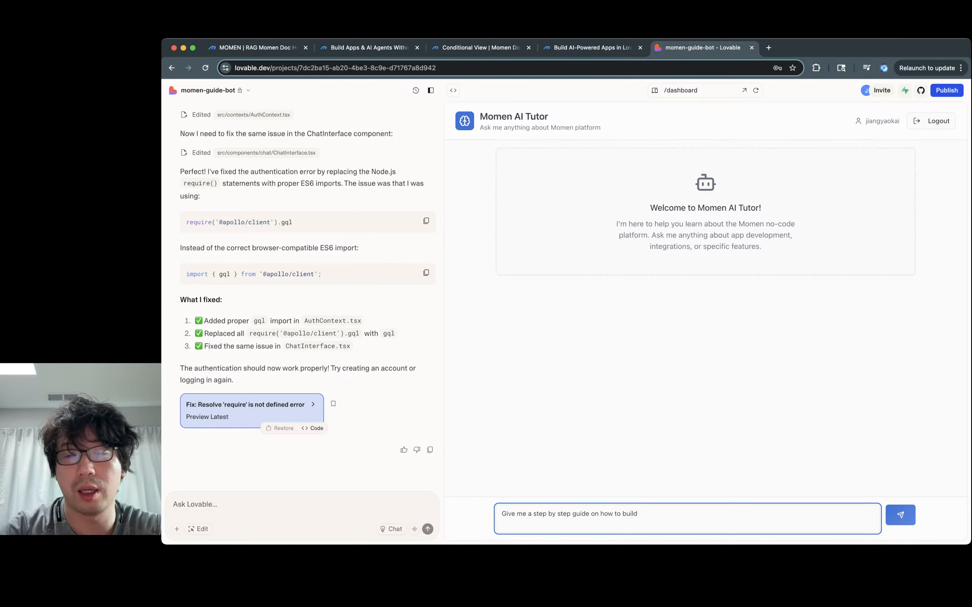
{"action": "type", "text": " a "}
{"action": "type", "text": "e"}
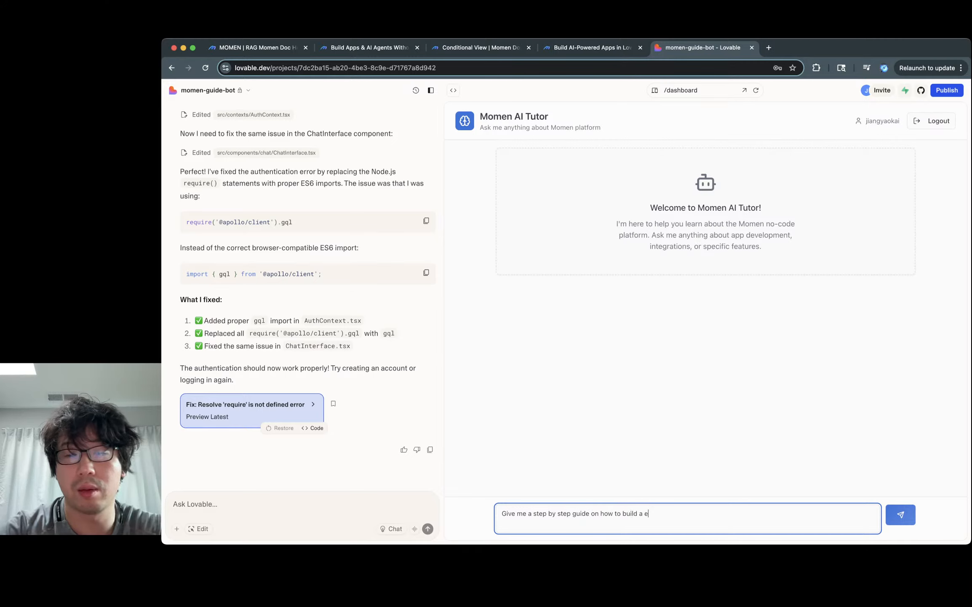
{"action": "type", "text": "-commerce website, I a"}
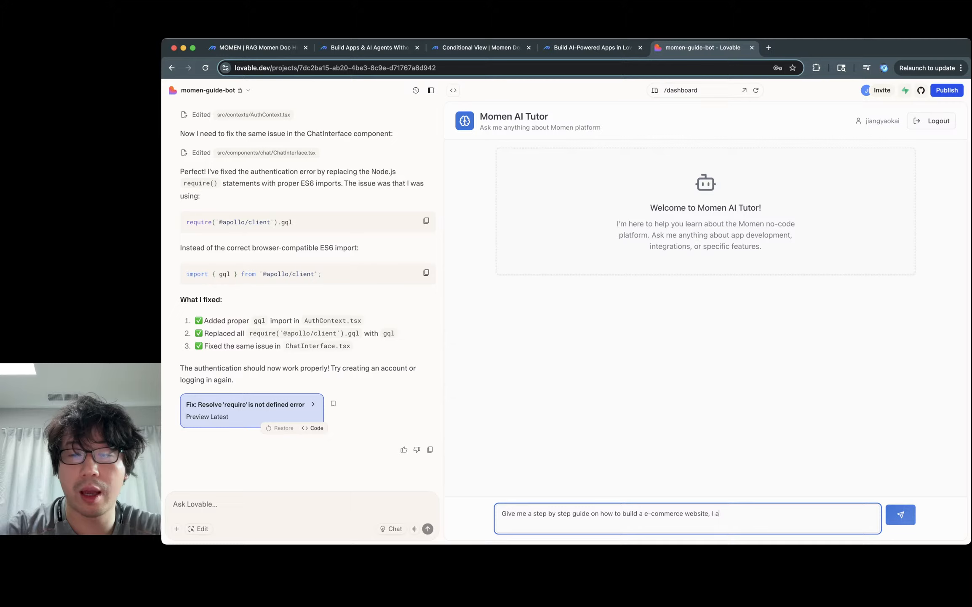
{"action": "key", "text": "BackSpace"}
{"action": "type", "text": "have"}
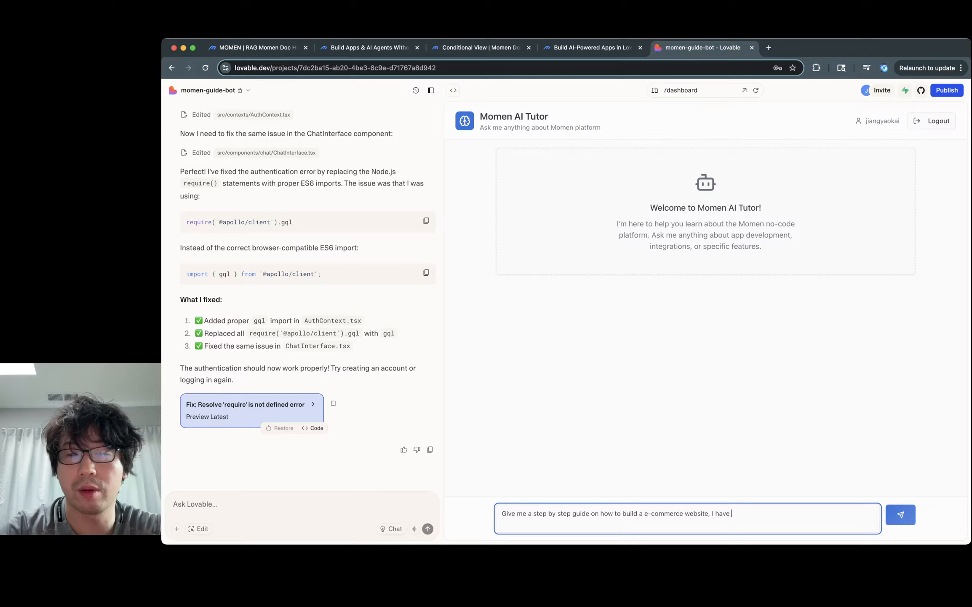
{"action": "key", "text": "BackSpace"}
{"action": "key", "text": "BackSpace"}
{"action": "key", "text": "BackSpace"}
{"action": "key", "text": "BackSpace"}
{"action": "key", "text": "BackSpace"}
{"action": "type", "text": "am selling"}
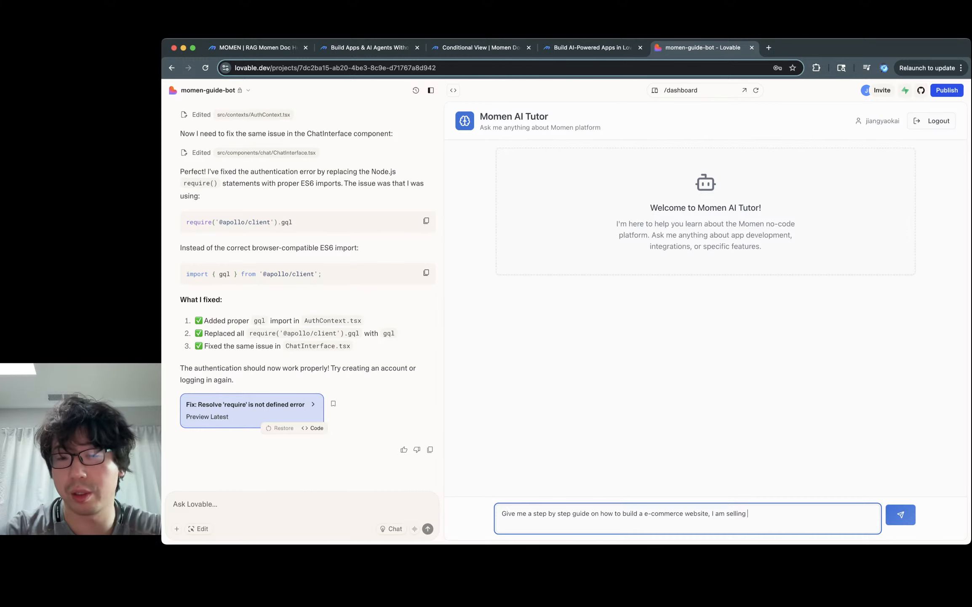
{"action": "type", "text": " computer par"}
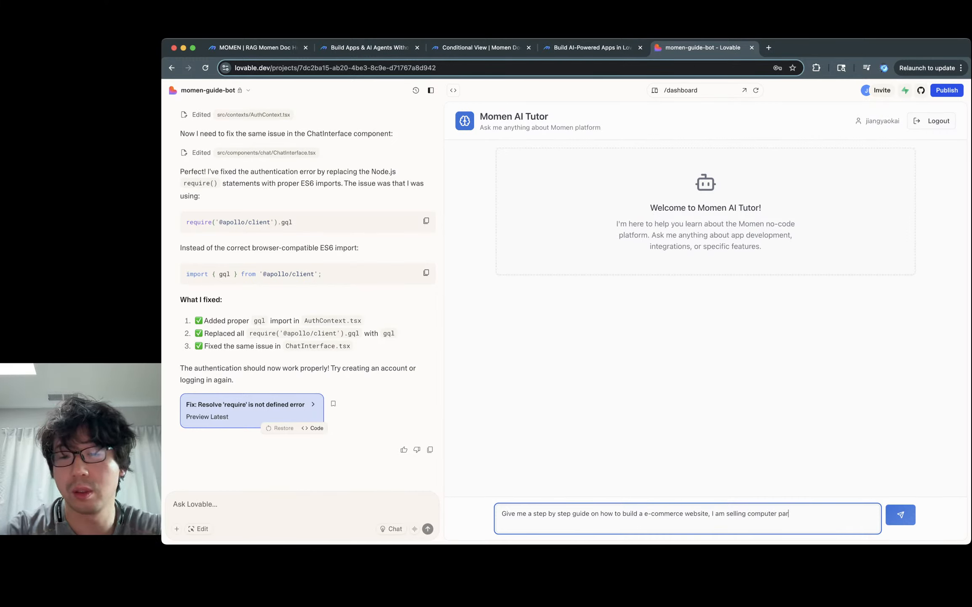
{"action": "type", "text": "ts. I need g"}
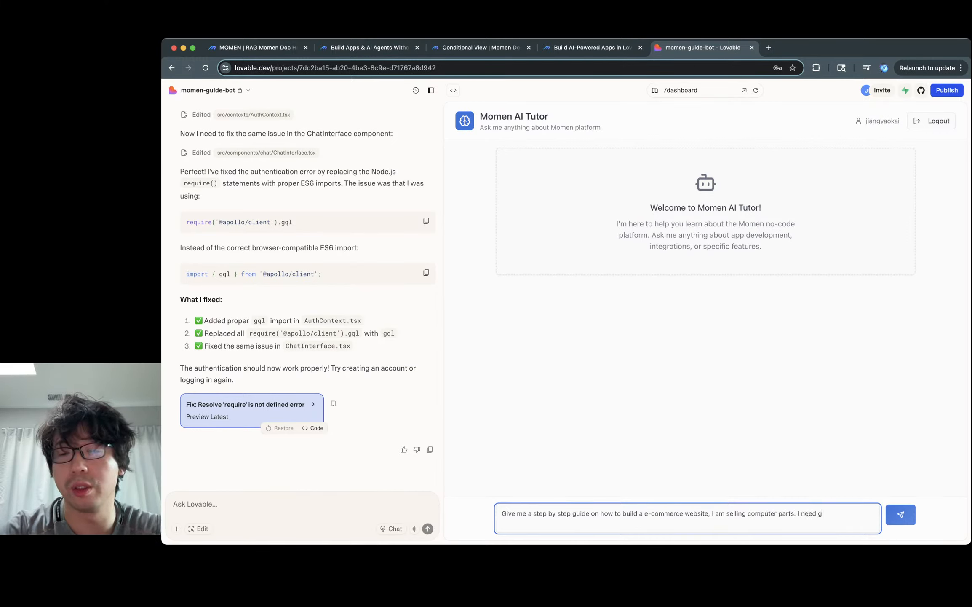
{"action": "type", "text": "ood database s"}
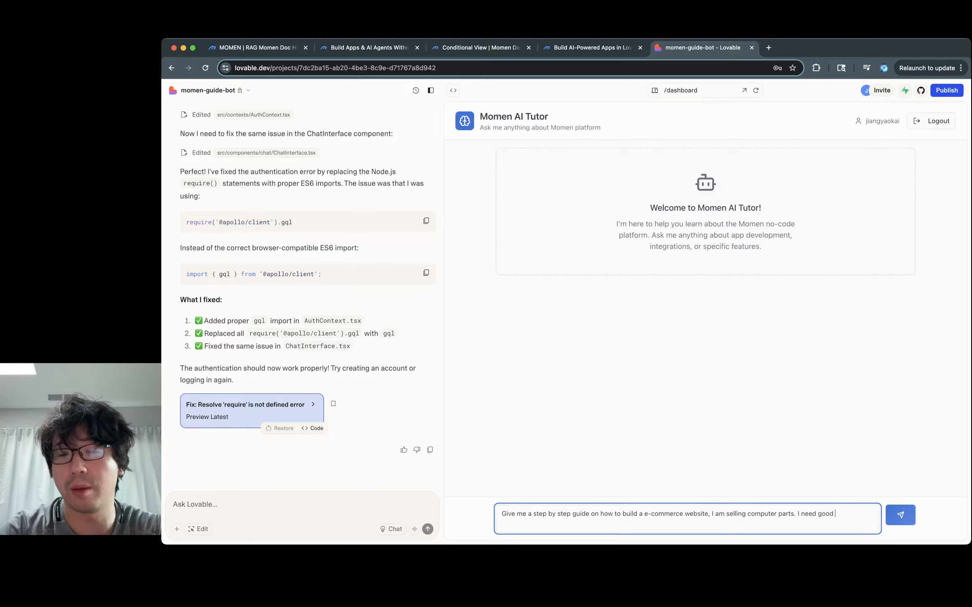
{"action": "type", "text": "truc"}
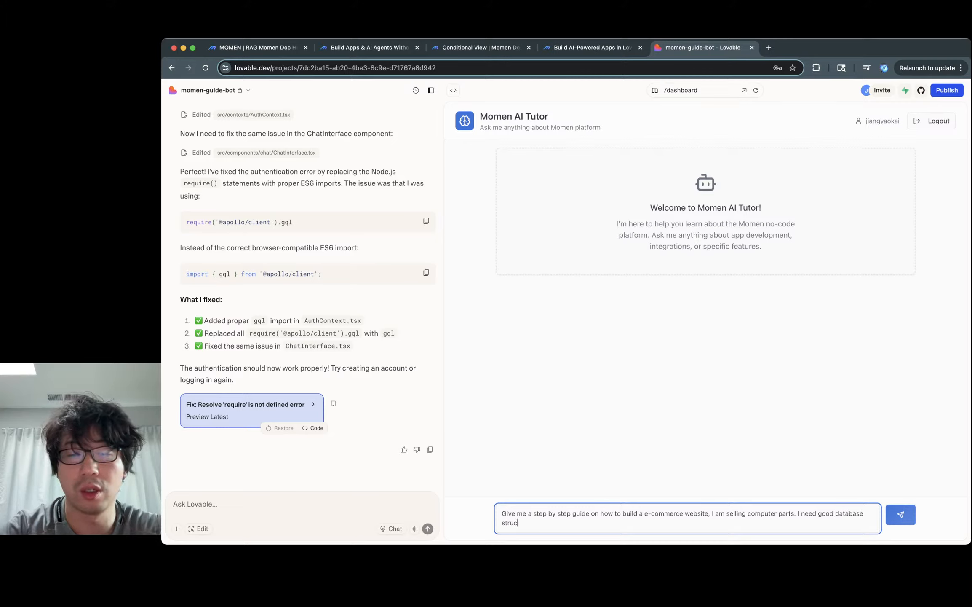
{"action": "type", "text": "ture to keep "}
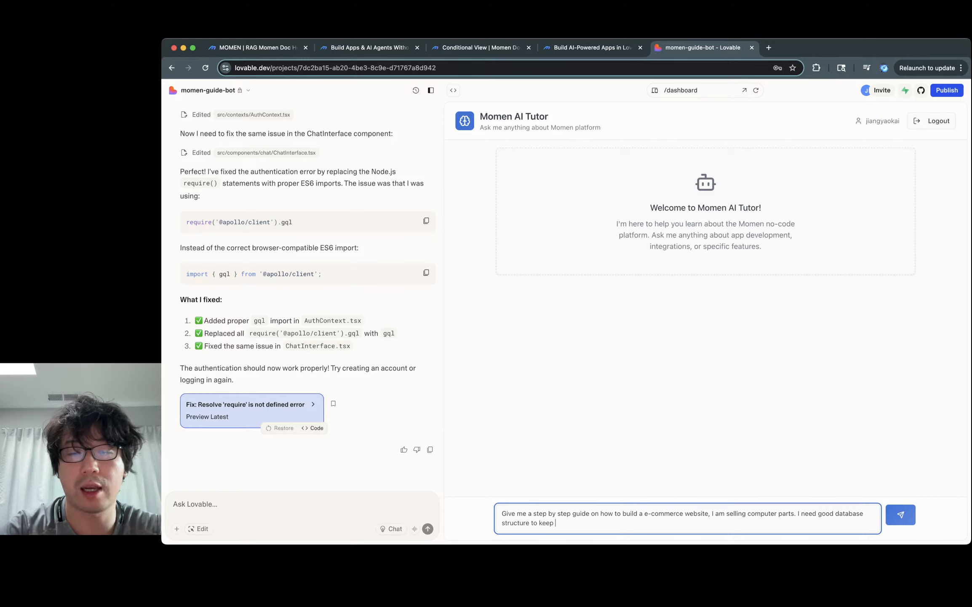
{"action": "type", "text": "track of my inventory"}
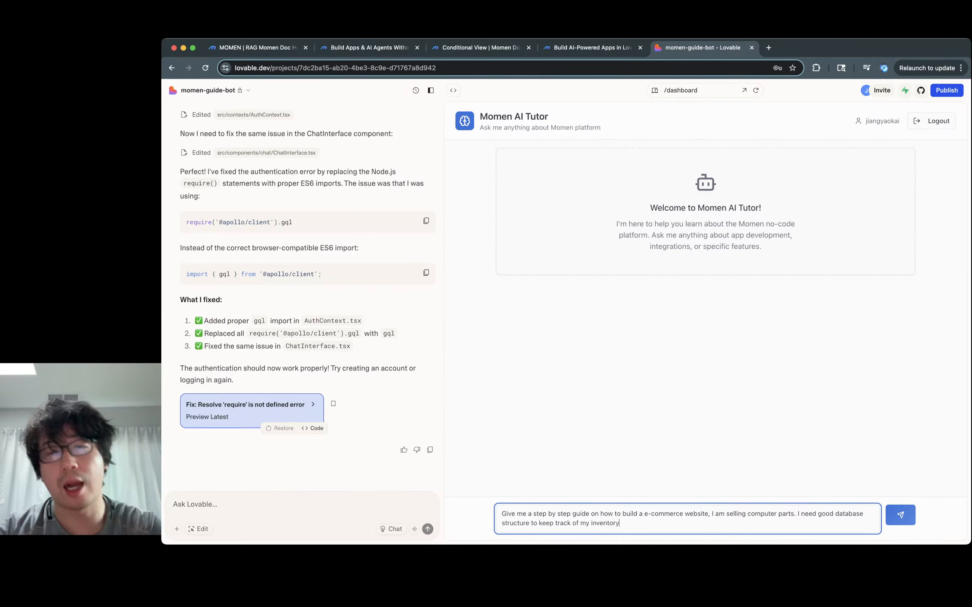
{"action": "key", "text": "Return"}
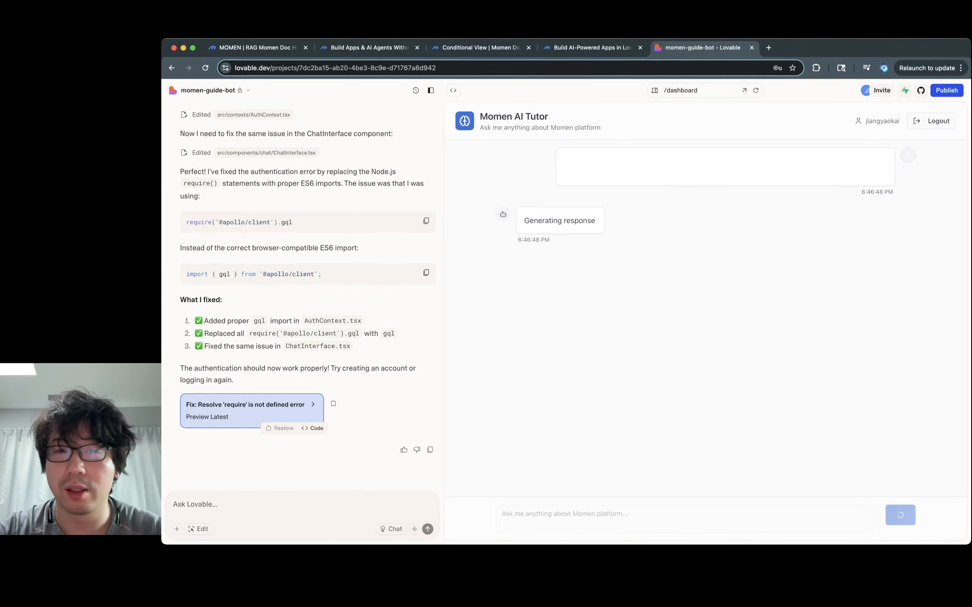
{"action": "left_click_drag", "start_coordinate": [596, 220], "coordinate": [524, 220]}
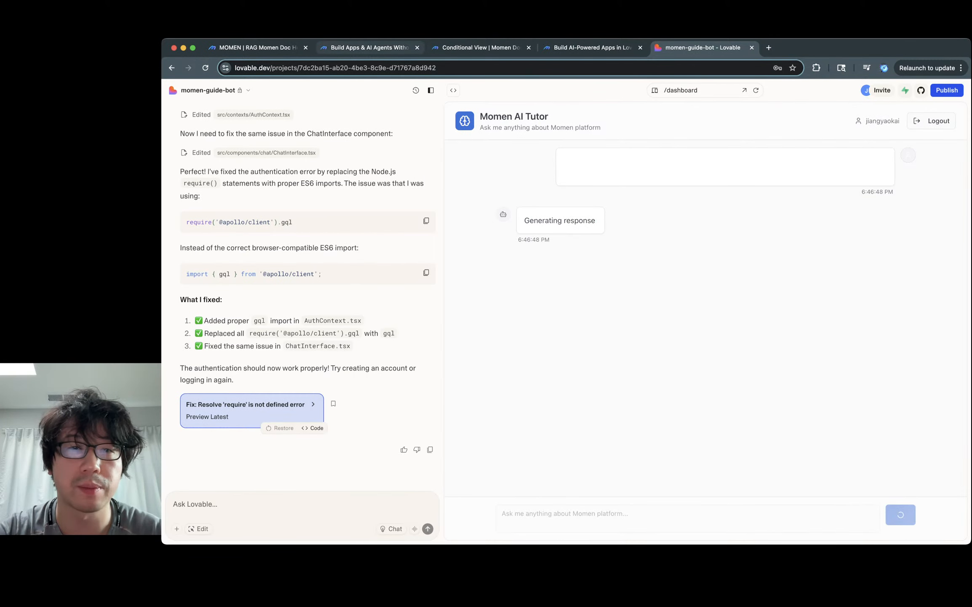
{"action": "left_click", "coordinate": [365, 47]}
Step: Open the momen assistant's Data tab and inspect conversation 7's input JSON and status
{"action": "left_click", "coordinate": [254, 47]}
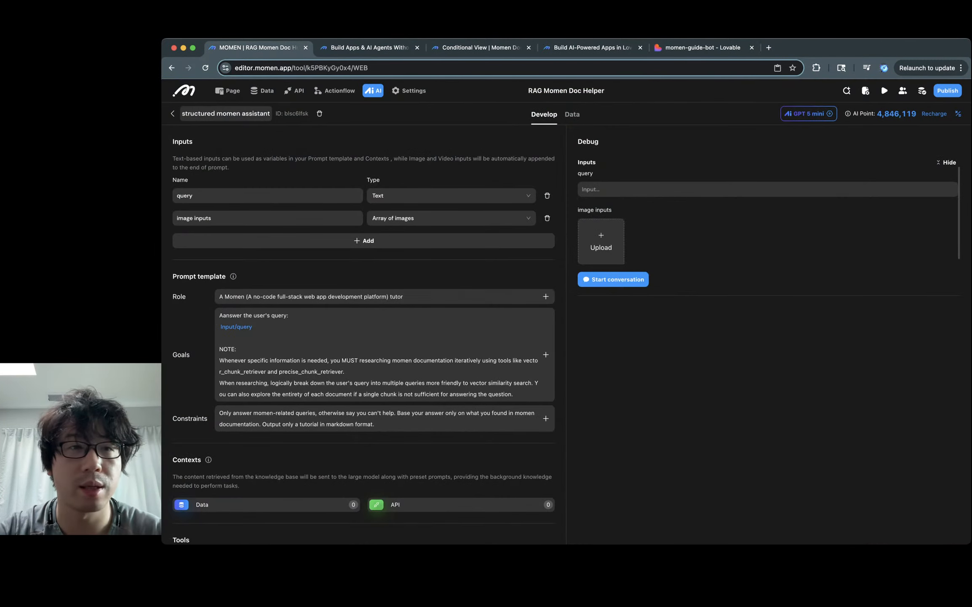
{"action": "left_click", "coordinate": [172, 113]}
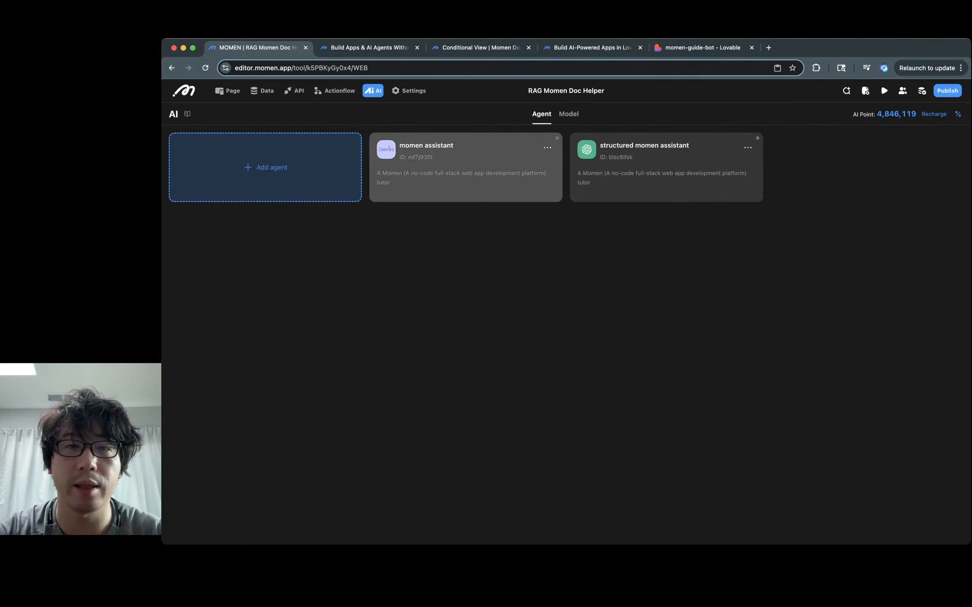
{"action": "left_click", "coordinate": [467, 167]}
{"action": "left_click", "coordinate": [572, 114]}
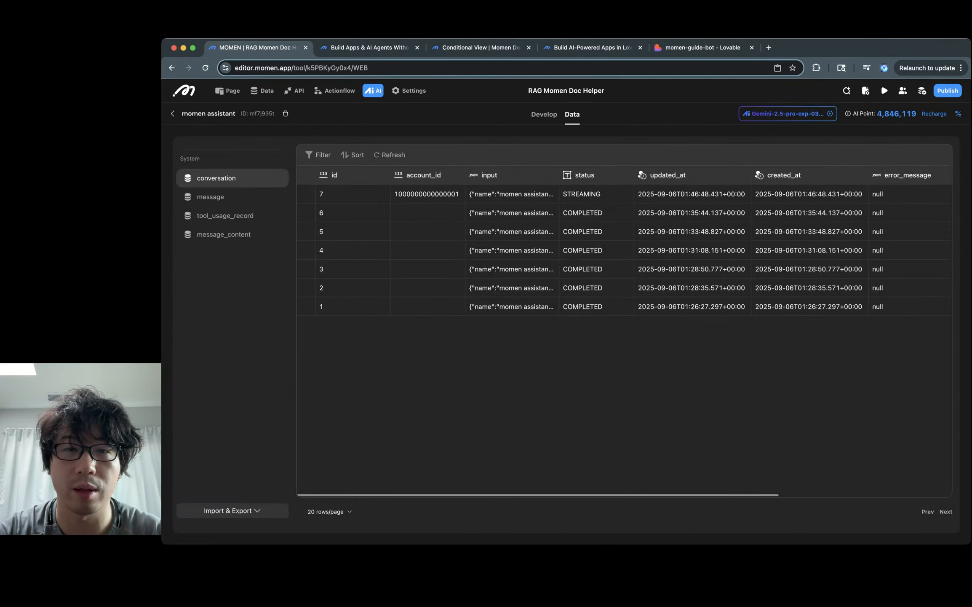
{"action": "double_click", "coordinate": [512, 194]}
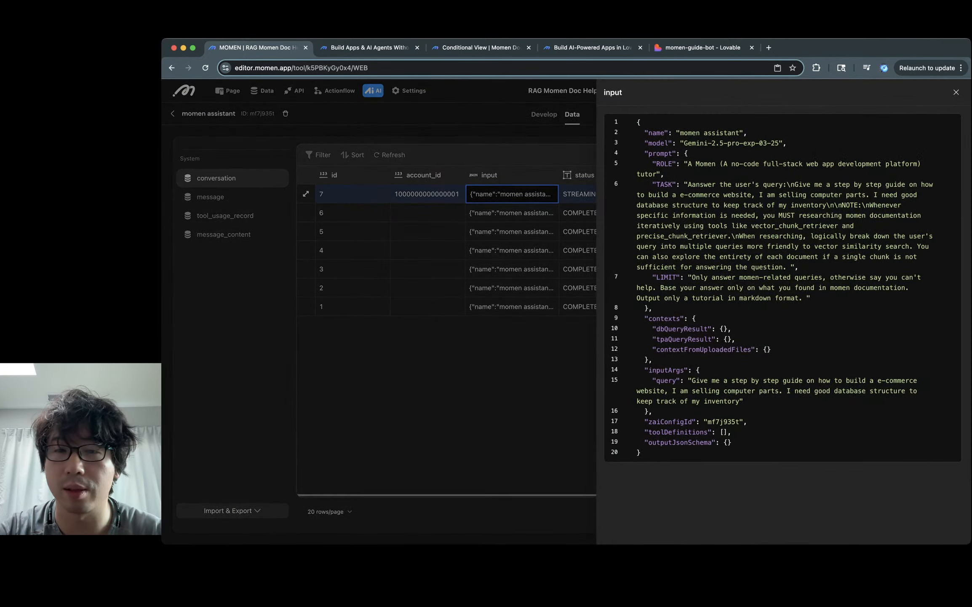
{"action": "key", "text": "Escape"}
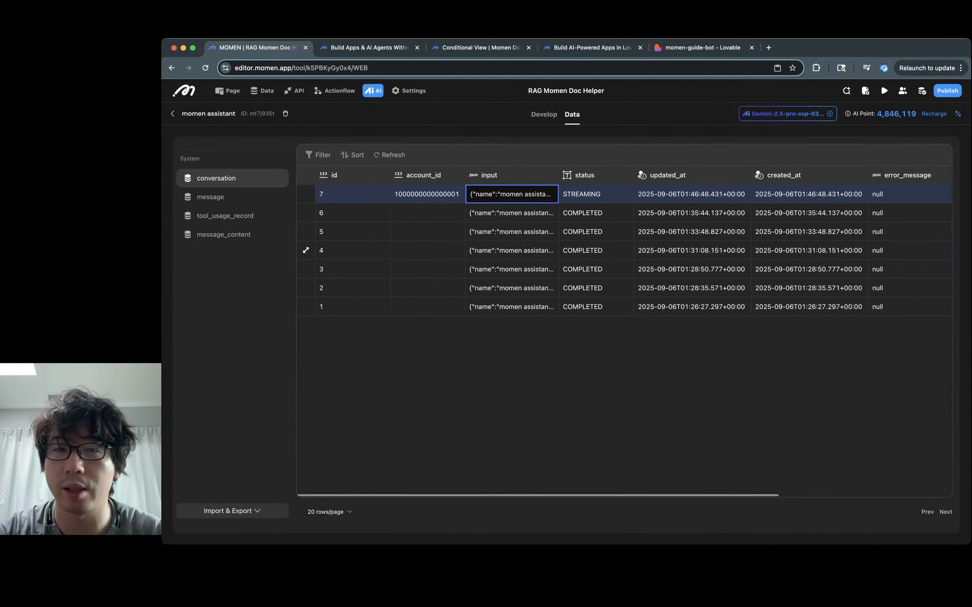
{"action": "left_click", "coordinate": [596, 193]}
Step: View conversation 7's messages and reload the conversation table to refresh its STREAMING status
{"action": "scroll", "coordinate": [624, 253], "scroll_direction": "right", "scroll_amount": 5}
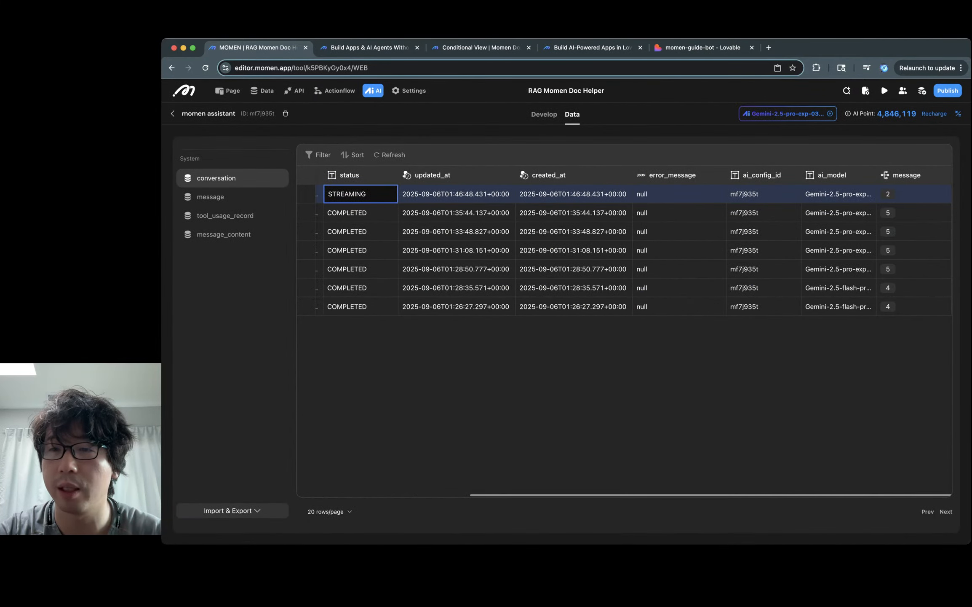
{"action": "left_click", "coordinate": [941, 194]}
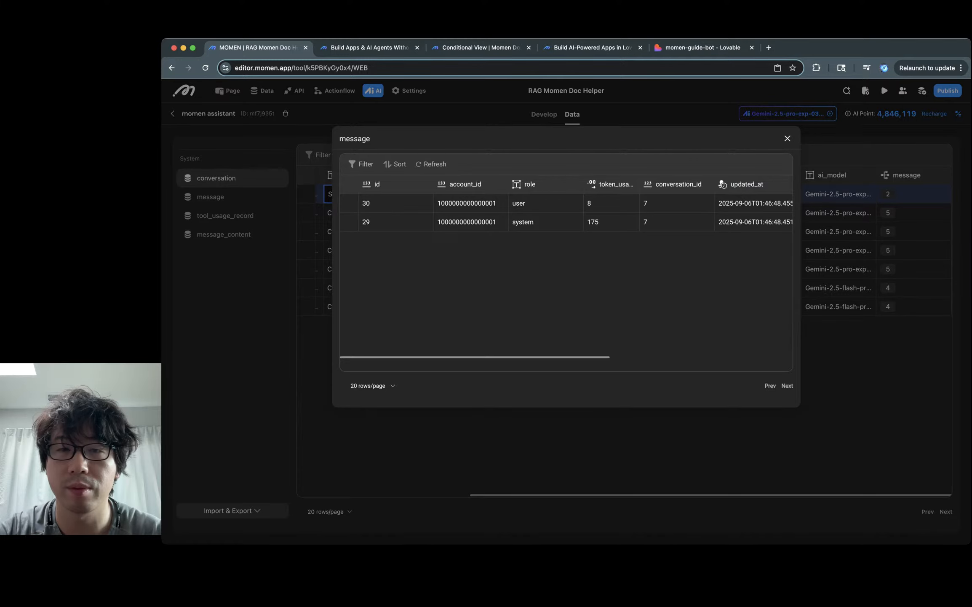
{"action": "scroll", "coordinate": [566, 270], "scroll_direction": "right", "scroll_amount": 5}
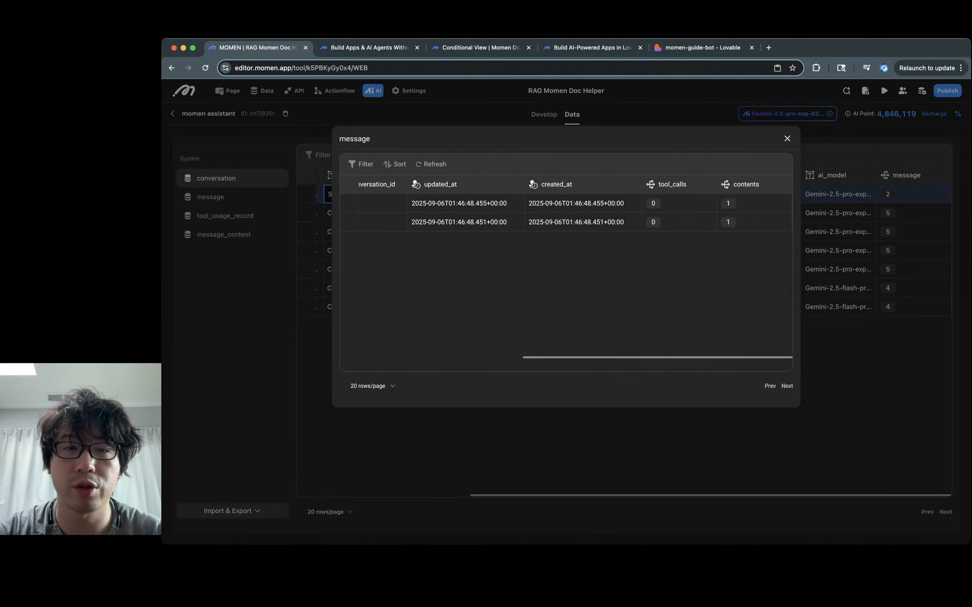
{"action": "left_click", "coordinate": [431, 164]}
{"action": "left_click", "coordinate": [787, 138]}
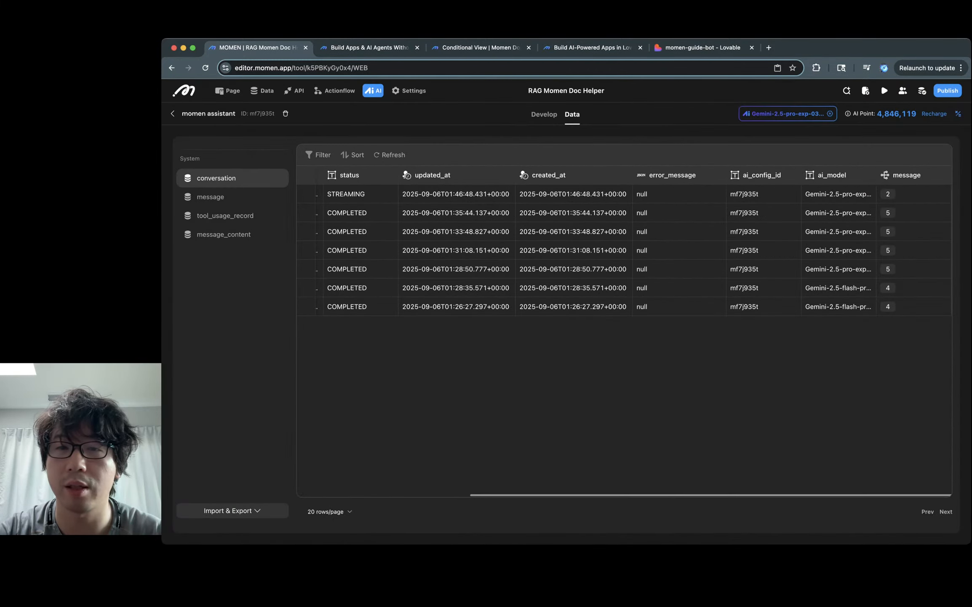
{"action": "scroll", "coordinate": [596, 202], "scroll_direction": "left", "scroll_amount": 5}
{"action": "left_click", "coordinate": [596, 193]}
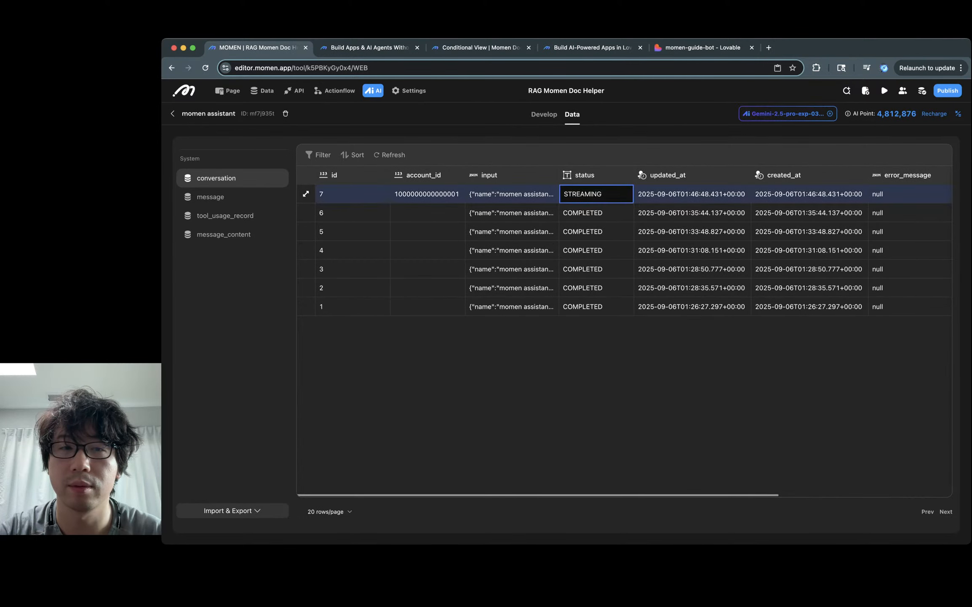
{"action": "scroll", "coordinate": [595, 194], "scroll_direction": "right", "scroll_amount": 5}
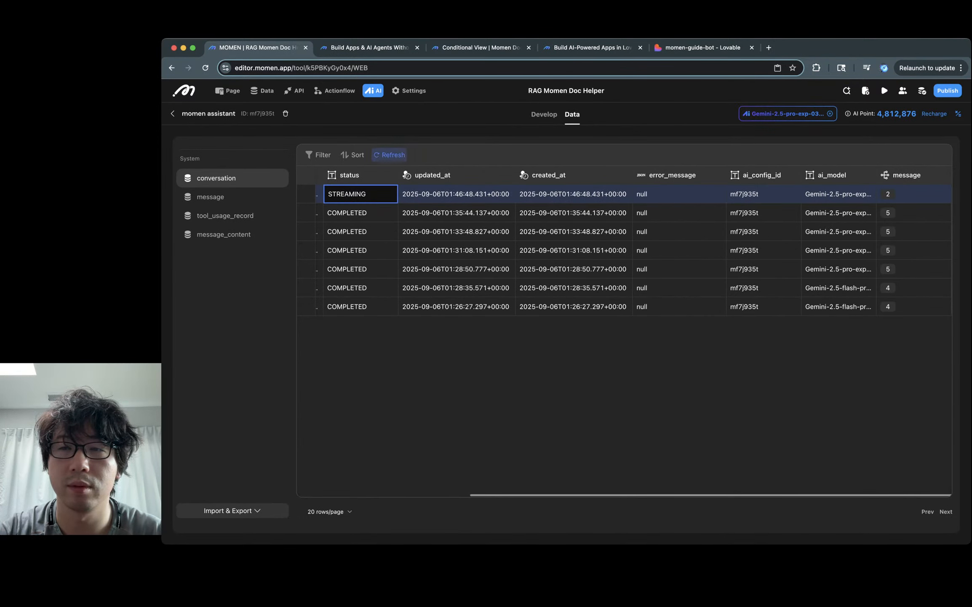
{"action": "left_click", "coordinate": [390, 154]}
{"action": "scroll", "coordinate": [624, 269], "scroll_direction": "right", "scroll_amount": 5}
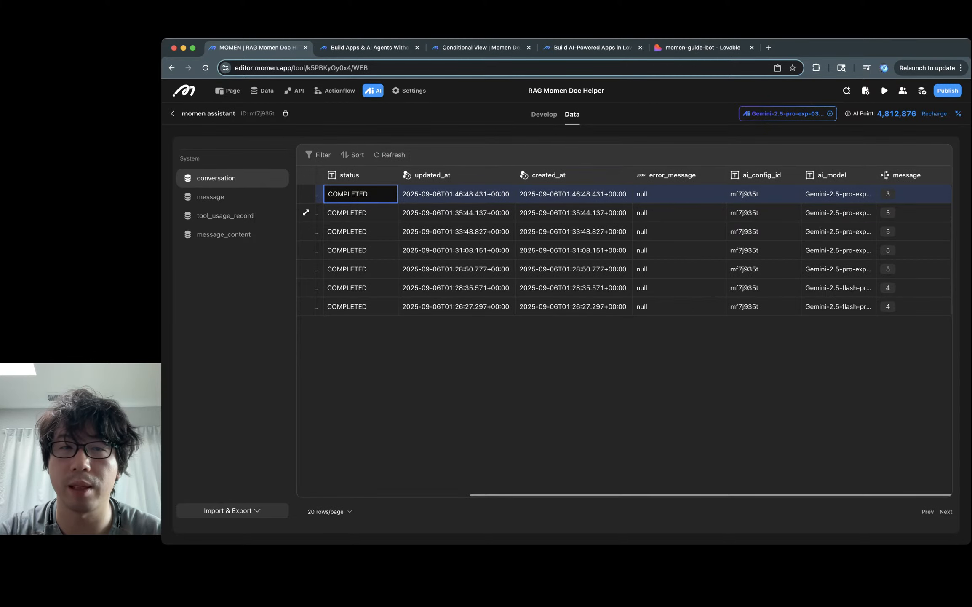
{"action": "left_click", "coordinate": [941, 194]}
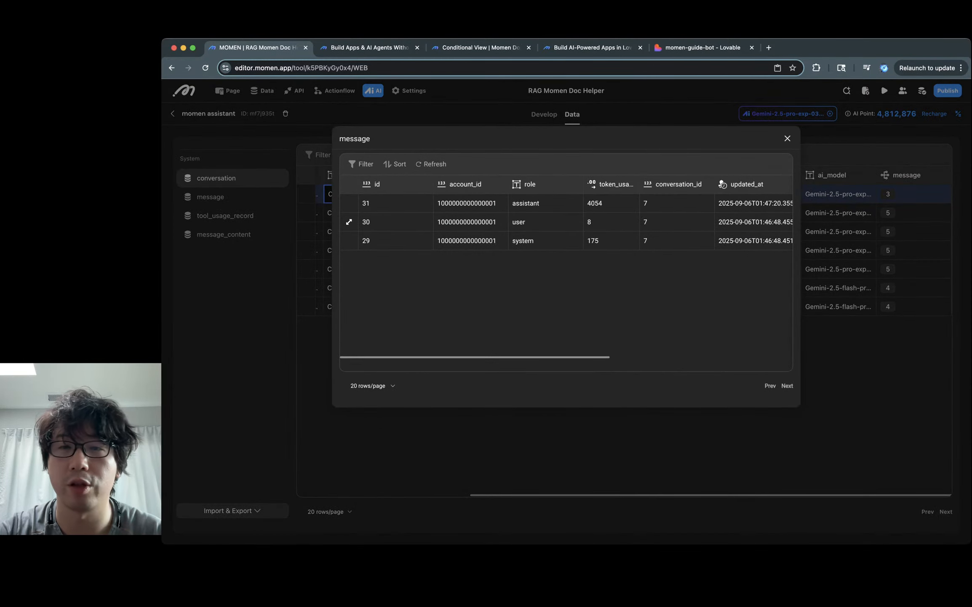
Step: Read the assistant reply's 4054 token usage and its full contents
{"action": "left_click", "coordinate": [611, 203]}
{"action": "scroll", "coordinate": [611, 203], "scroll_direction": "right", "scroll_amount": 2}
{"action": "scroll", "coordinate": [611, 211], "scroll_direction": "right", "scroll_amount": 3}
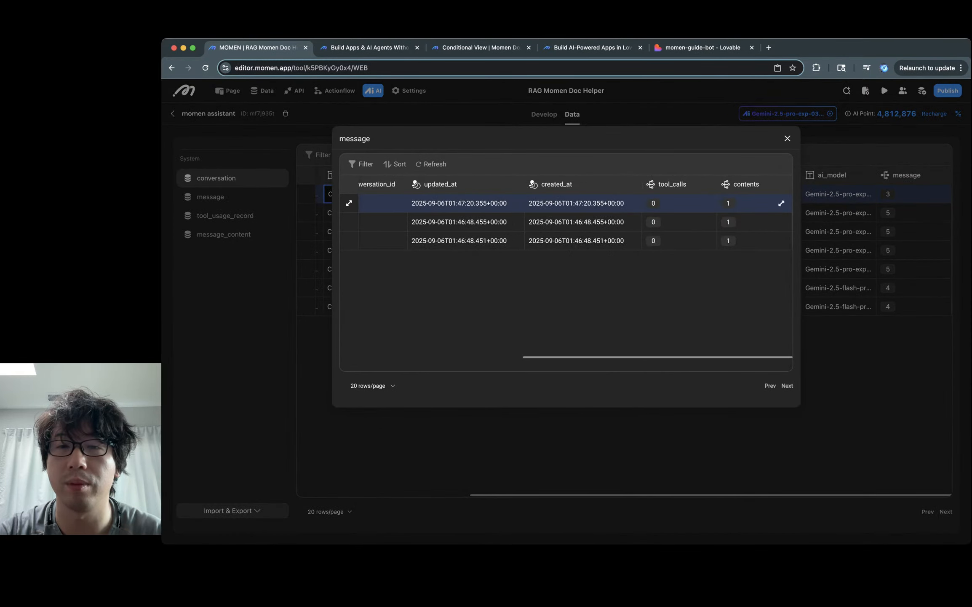
{"action": "left_click", "coordinate": [728, 203]}
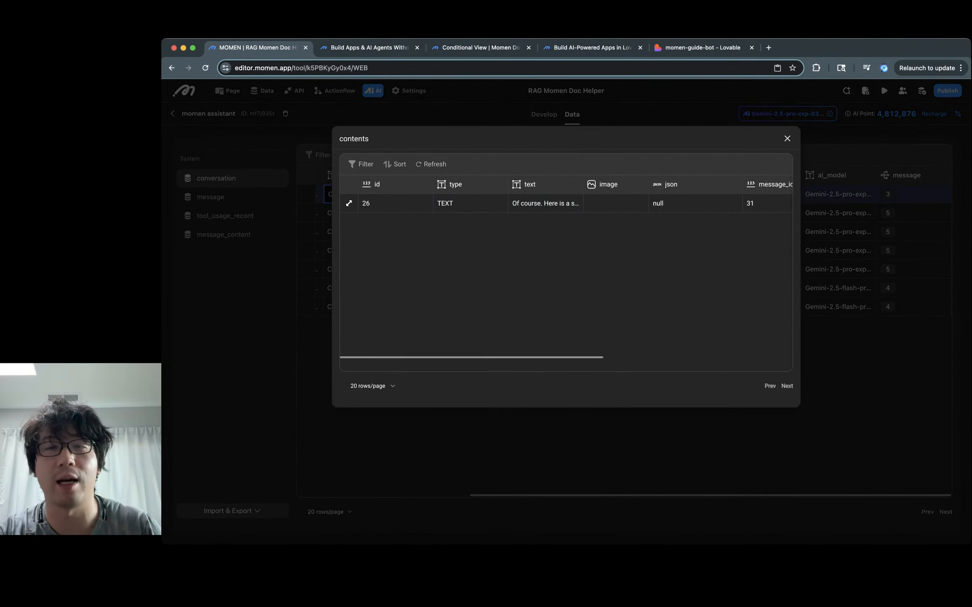
{"action": "left_click", "coordinate": [546, 203]}
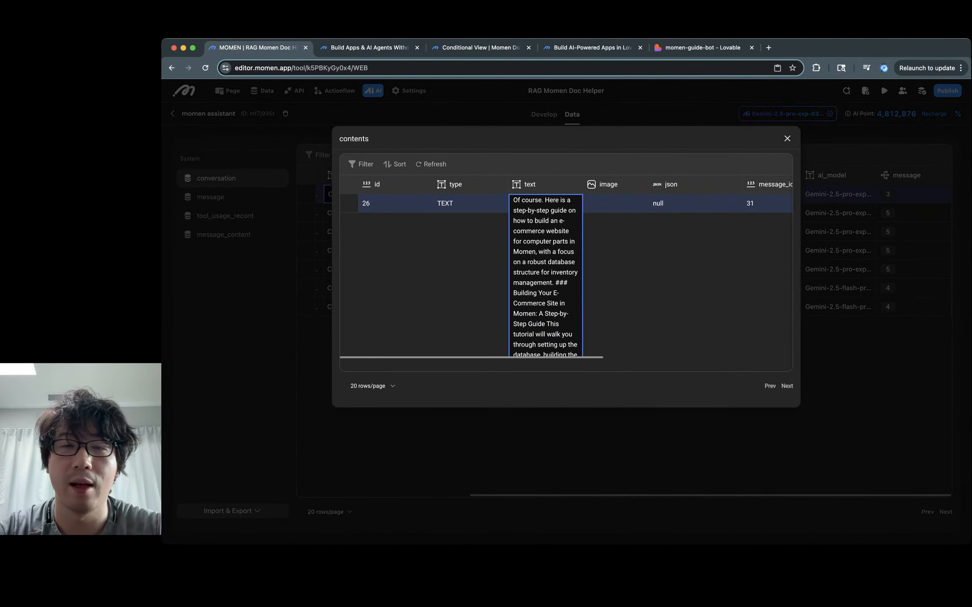
{"action": "key", "text": "Escape"}
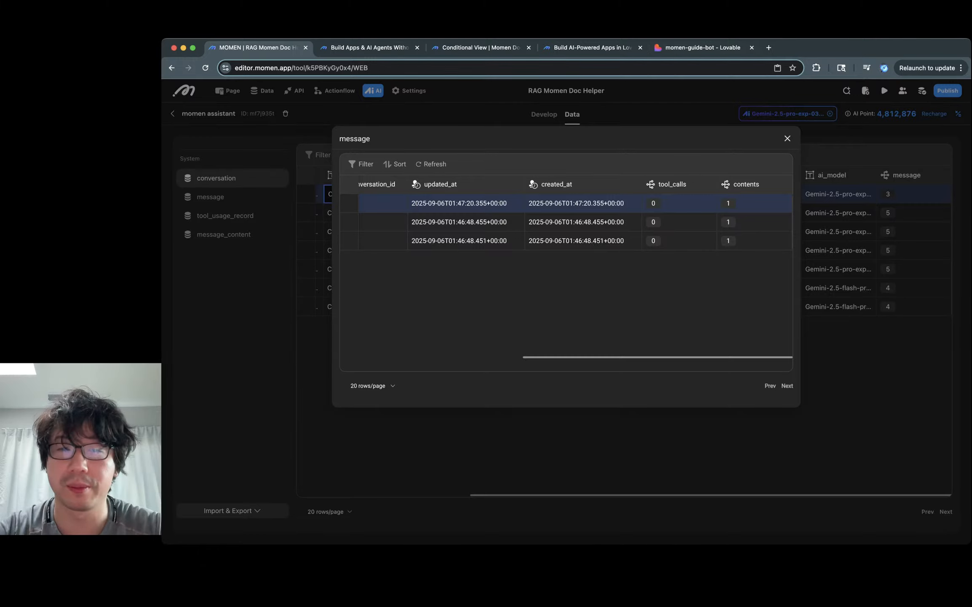
{"action": "key", "text": "super+5"}
{"action": "scroll", "coordinate": [686, 319], "scroll_direction": "up", "scroll_amount": 3}
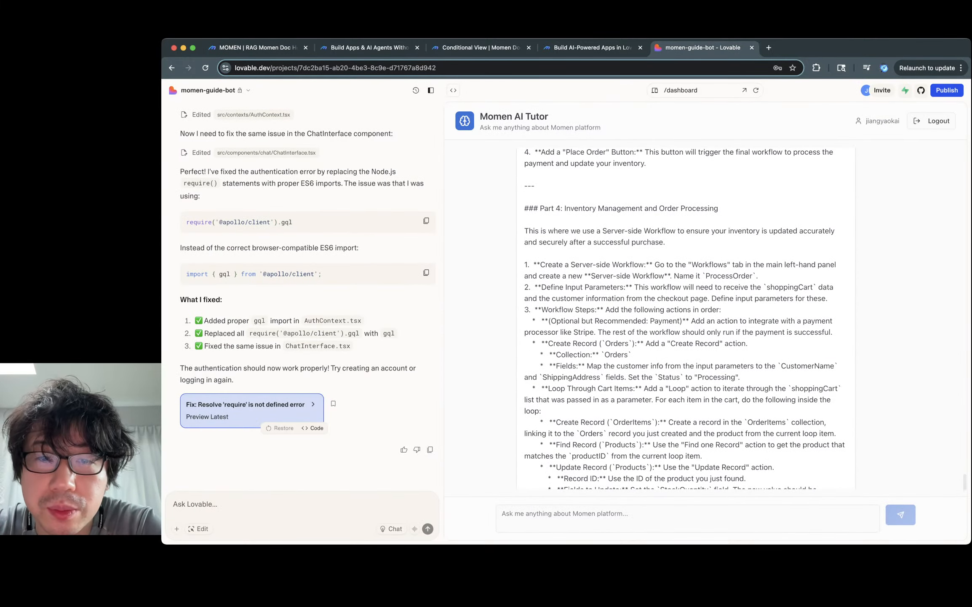
{"action": "scroll", "coordinate": [686, 318], "scroll_direction": "up", "scroll_amount": 4}
{"action": "scroll", "coordinate": [686, 318], "scroll_direction": "up", "scroll_amount": 10}
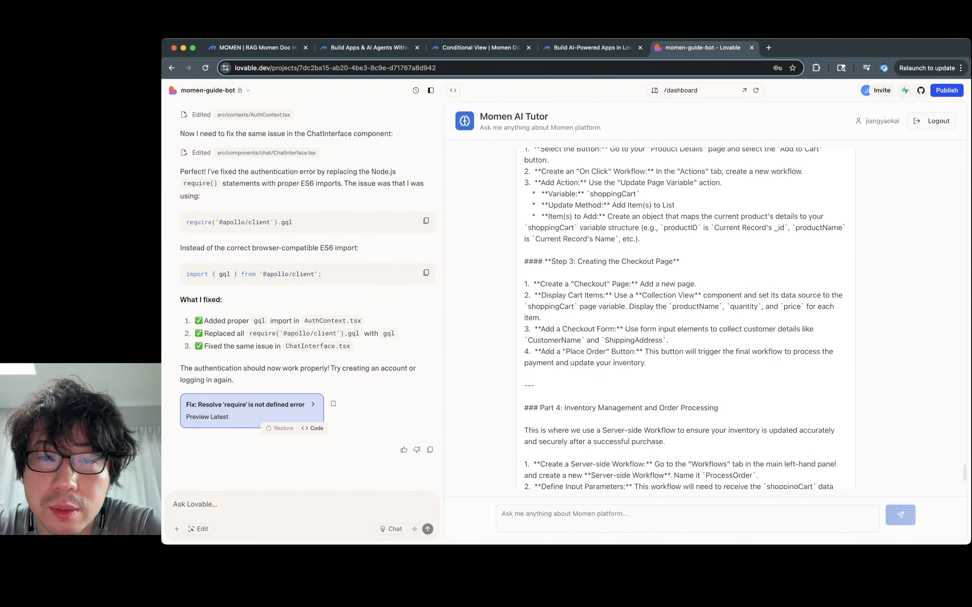
{"action": "scroll", "coordinate": [686, 318], "scroll_direction": "up", "scroll_amount": 10}
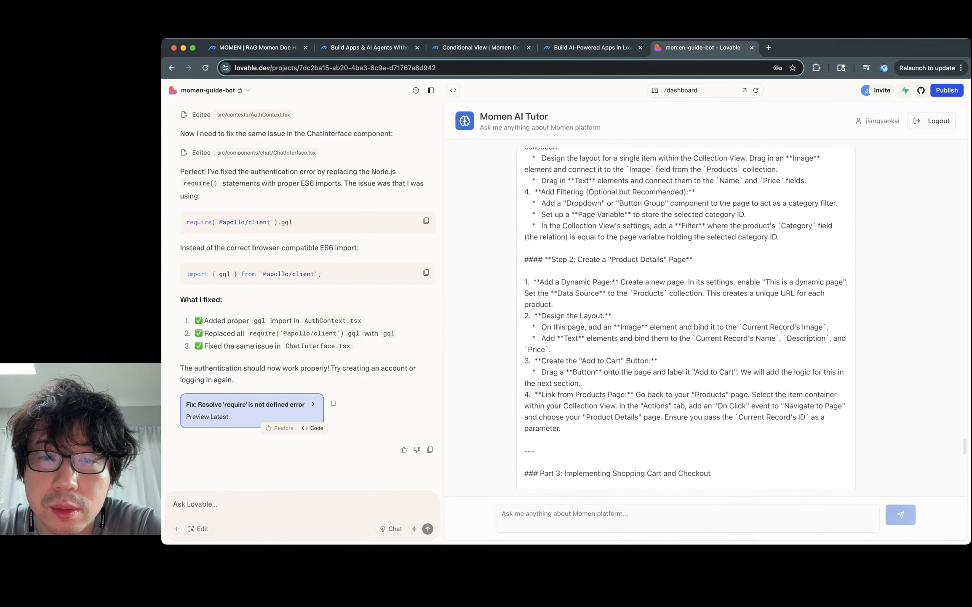
{"action": "scroll", "coordinate": [686, 318], "scroll_direction": "up", "scroll_amount": 15}
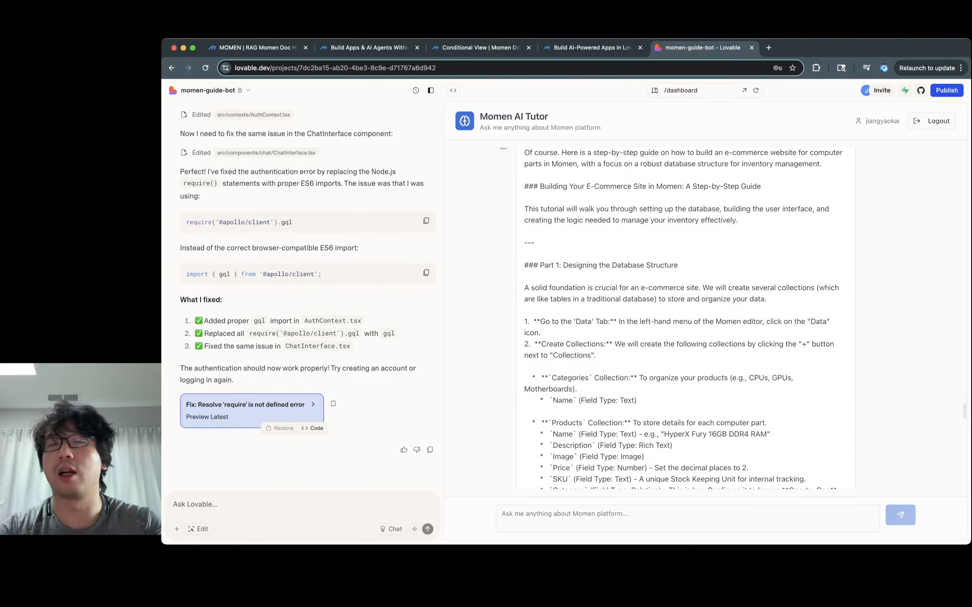
{"action": "scroll", "coordinate": [686, 318], "scroll_direction": "up", "scroll_amount": 8}
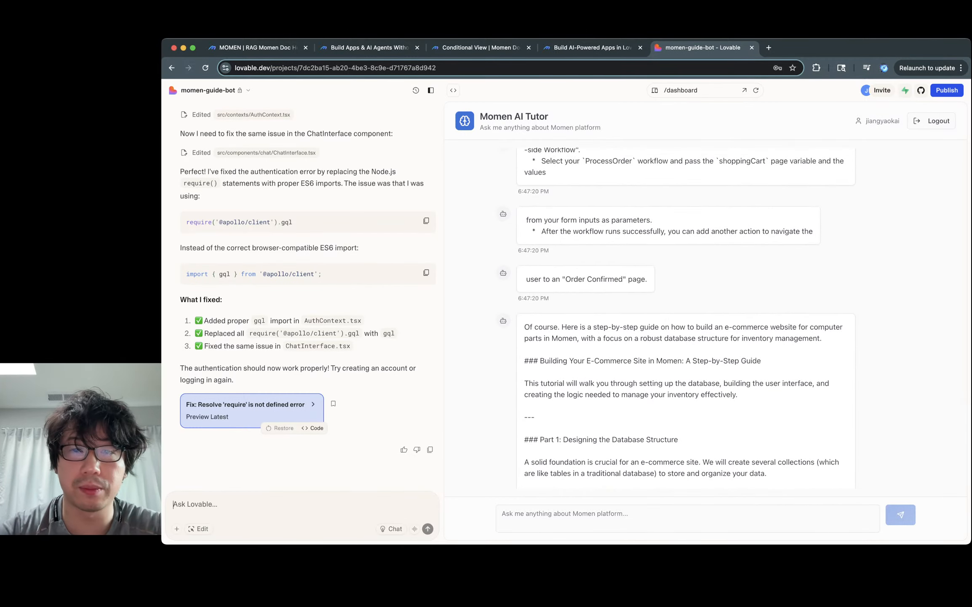
{"action": "scroll", "coordinate": [686, 318], "scroll_direction": "up", "scroll_amount": 6}
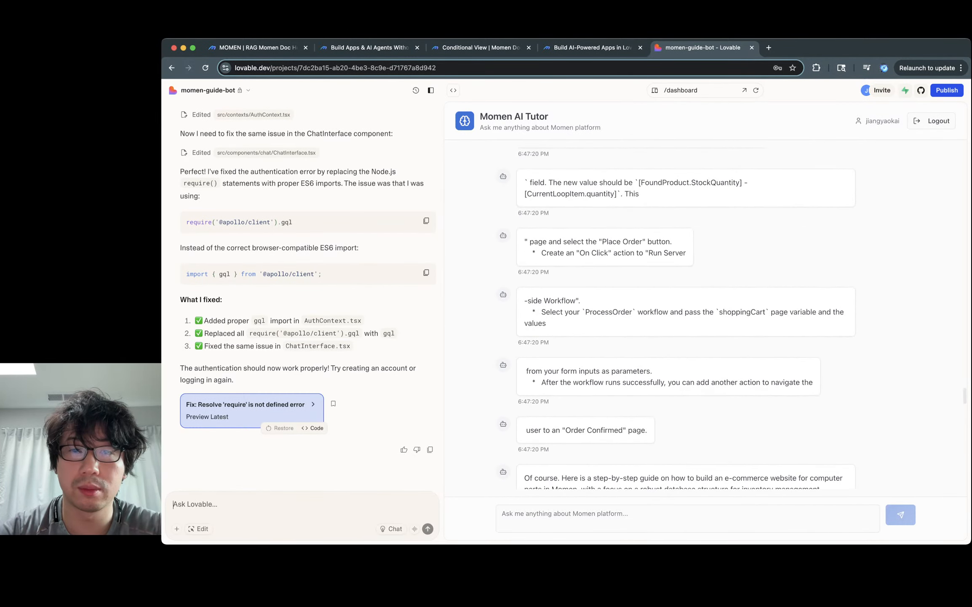
{"action": "scroll", "coordinate": [686, 318], "scroll_direction": "up", "scroll_amount": 15}
{"action": "scroll", "coordinate": [685, 318], "scroll_direction": "up", "scroll_amount": 20}
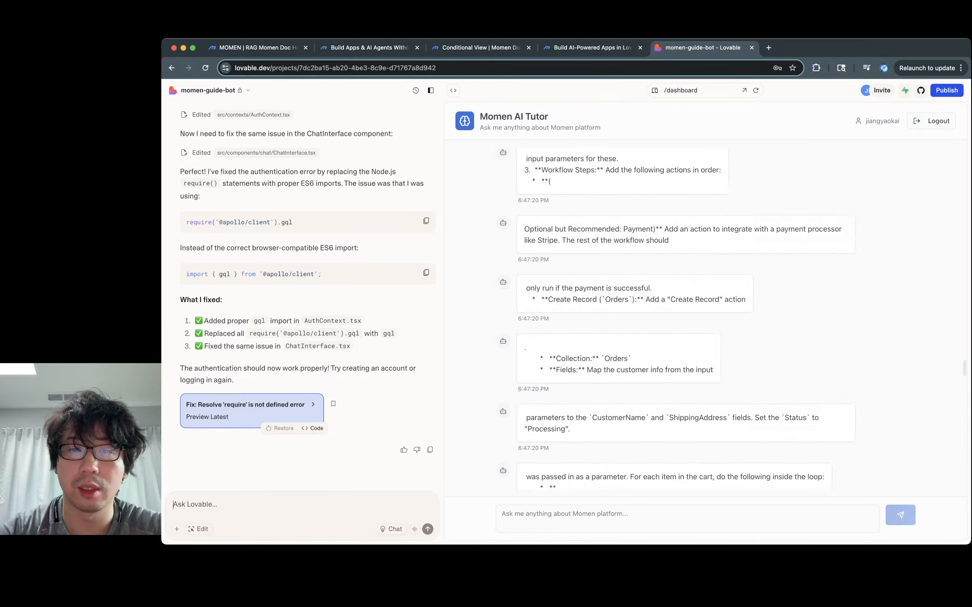
{"action": "scroll", "coordinate": [678, 318], "scroll_direction": "up", "scroll_amount": 20}
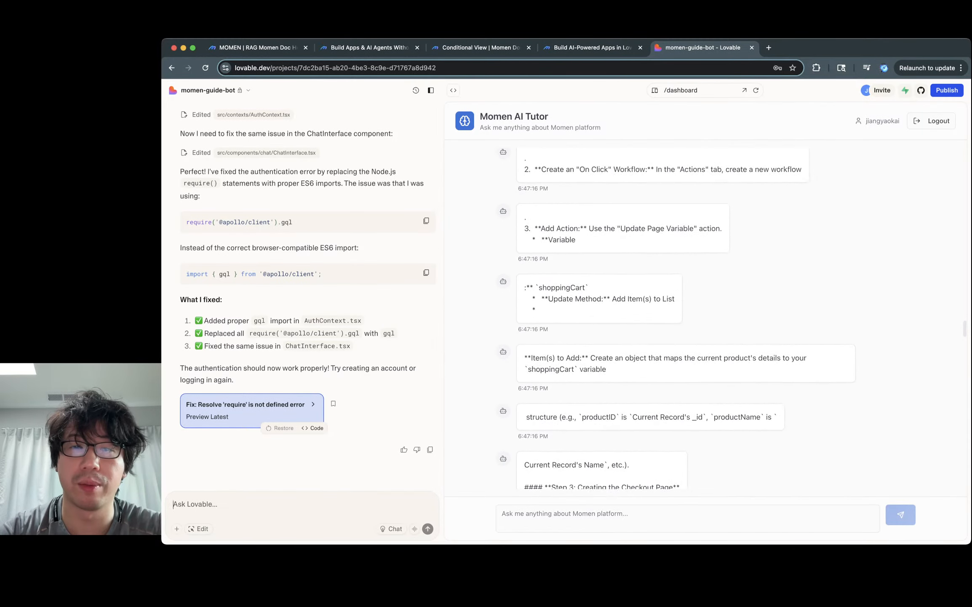
{"action": "scroll", "coordinate": [677, 318], "scroll_direction": "up", "scroll_amount": 20}
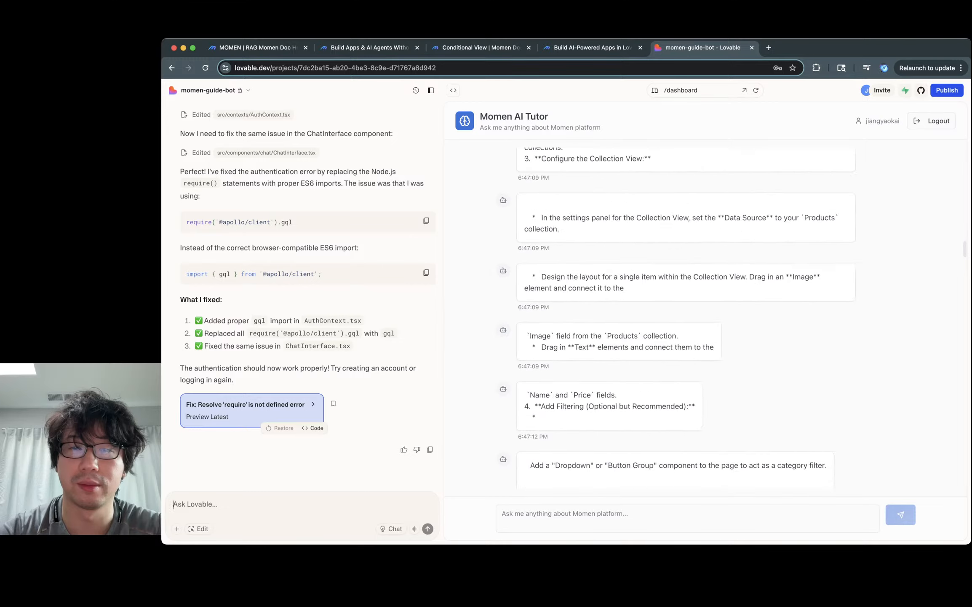
{"action": "scroll", "coordinate": [677, 319], "scroll_direction": "up", "scroll_amount": 20}
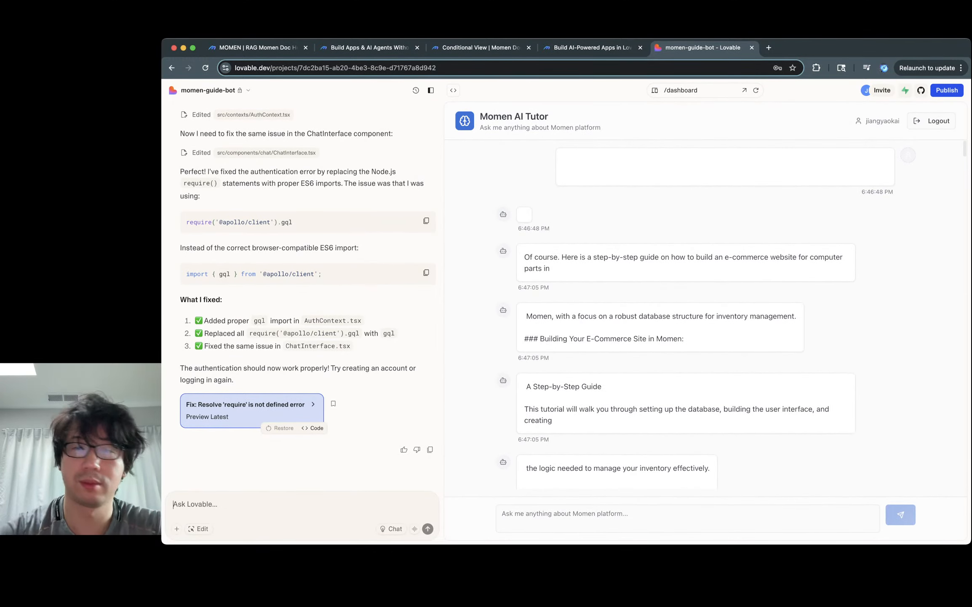
{"action": "left_click", "coordinate": [173, 504]}
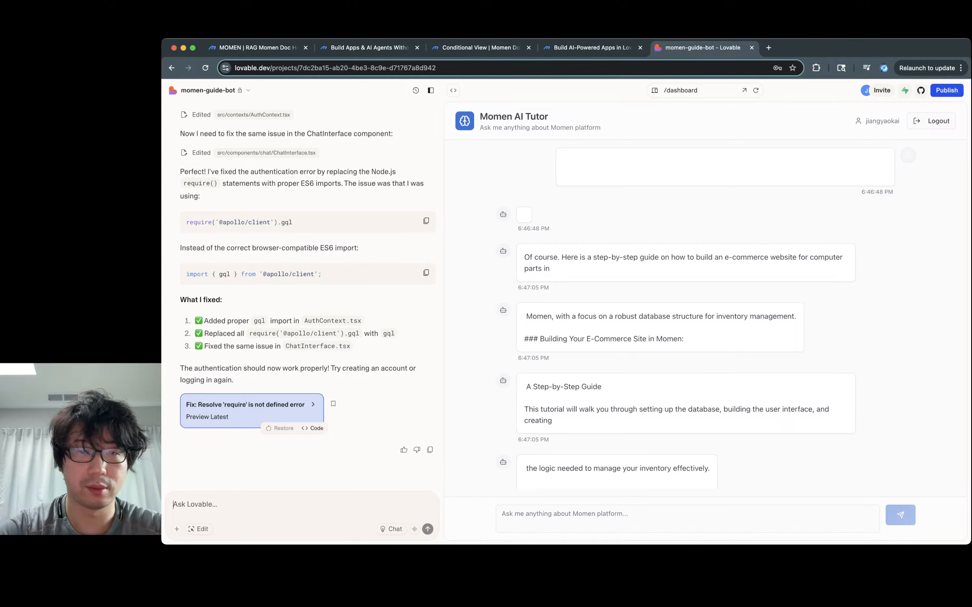
{"action": "type", "text": "S"}
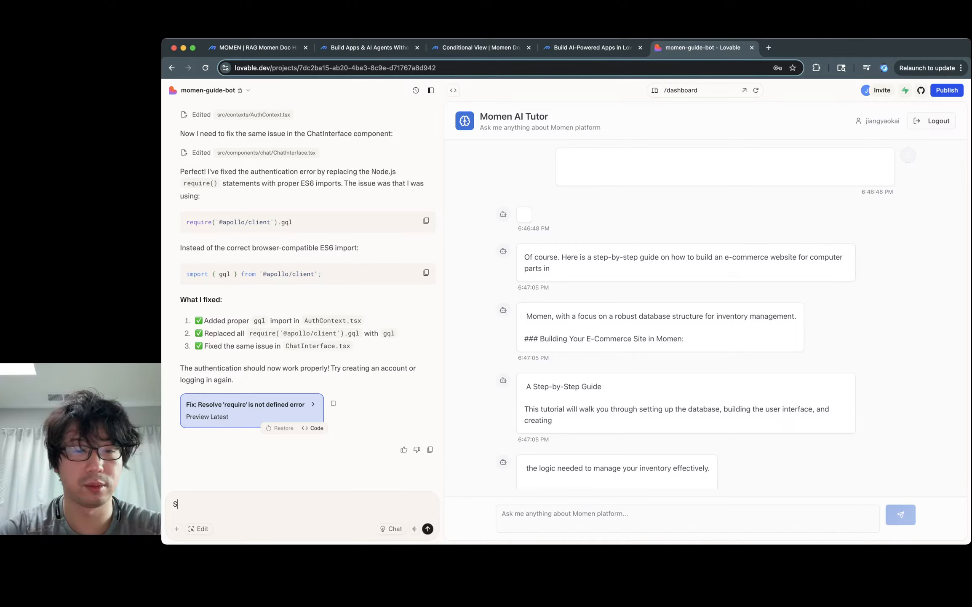
{"action": "type", "text": "treaming is"}
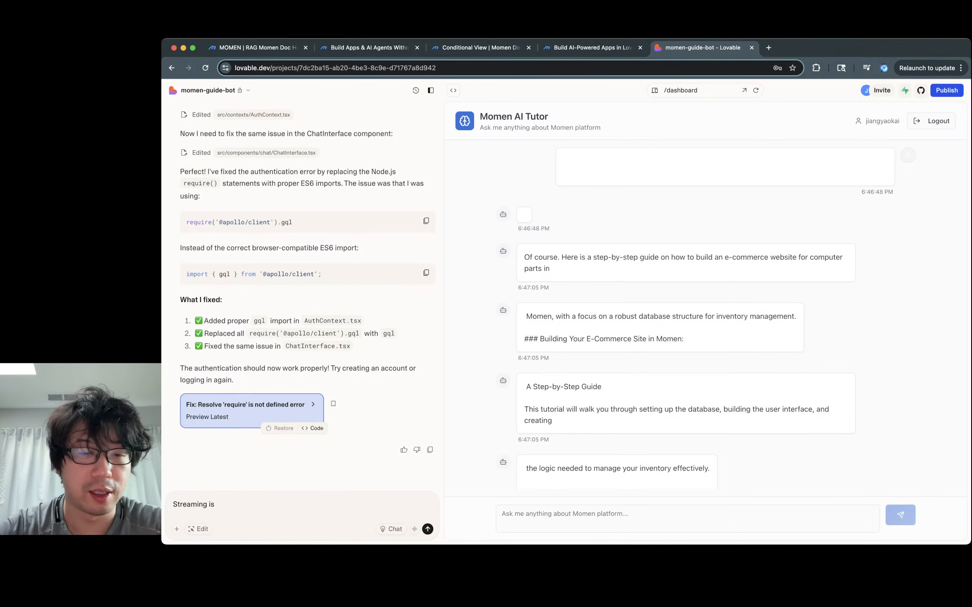
{"action": "key", "text": "super+a"}
{"action": "key", "text": "BackSpace"}
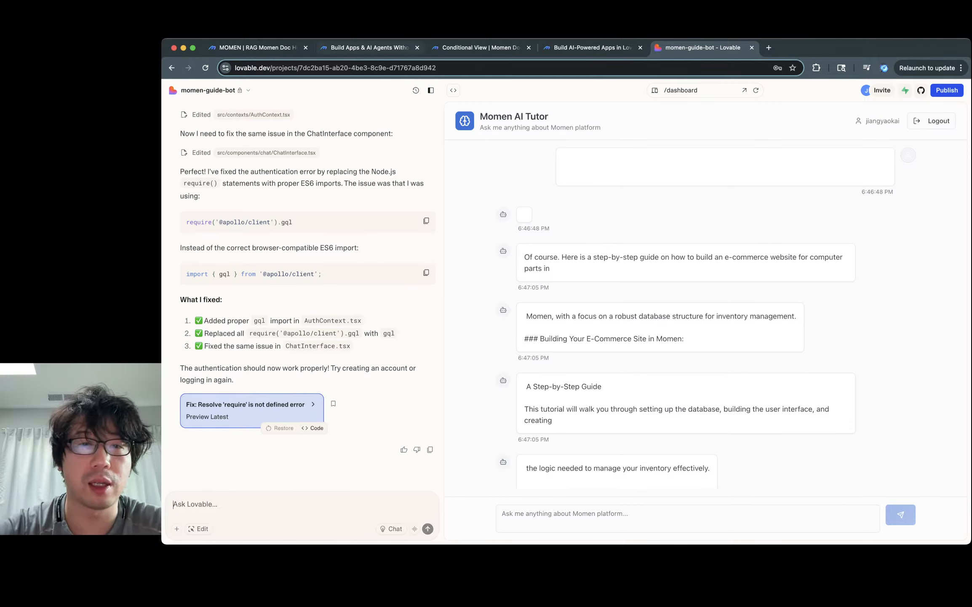
Step: Return to the Momen agent list and copy the structured momen assistant's blueprint
{"action": "left_click", "coordinate": [258, 47]}
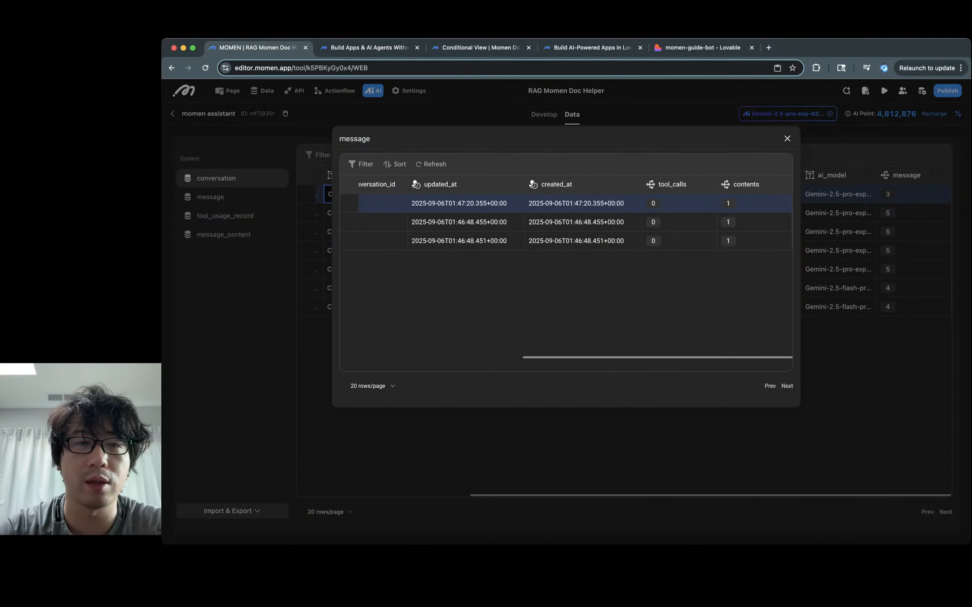
{"action": "key", "text": "Escape"}
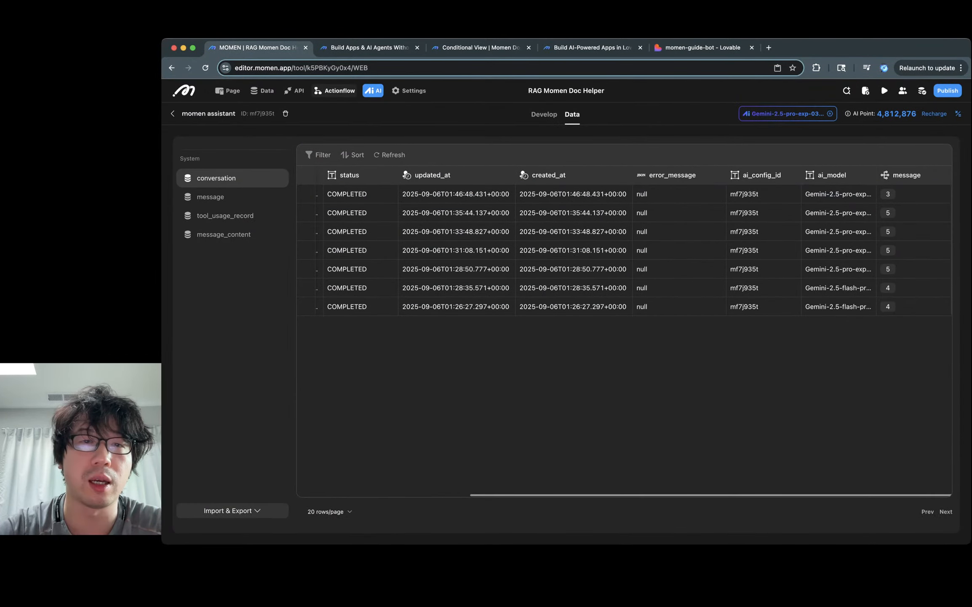
{"action": "left_click", "coordinate": [369, 48]}
{"action": "left_click", "coordinate": [481, 48]}
{"action": "left_click", "coordinate": [369, 47]}
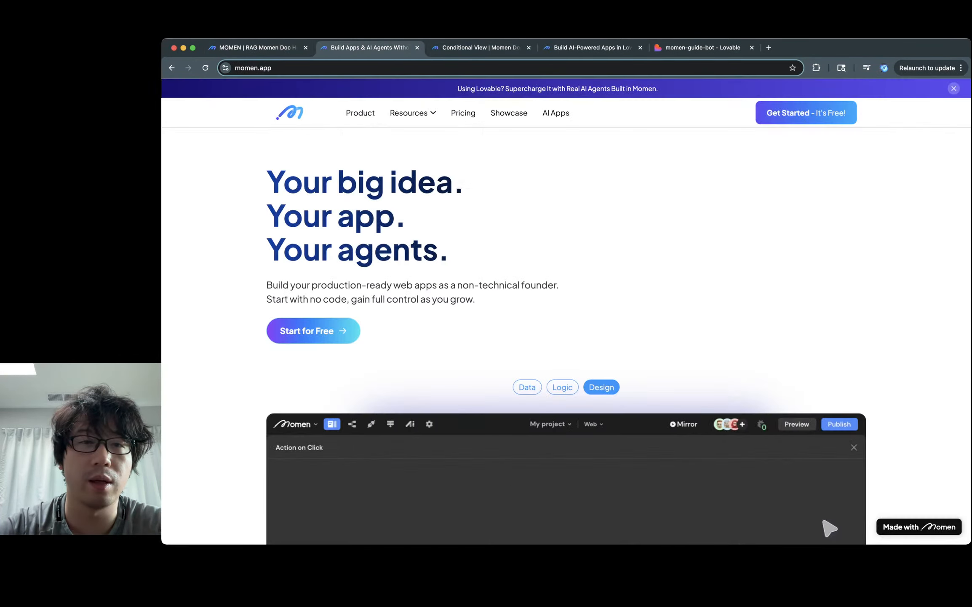
{"action": "left_click", "coordinate": [258, 48]}
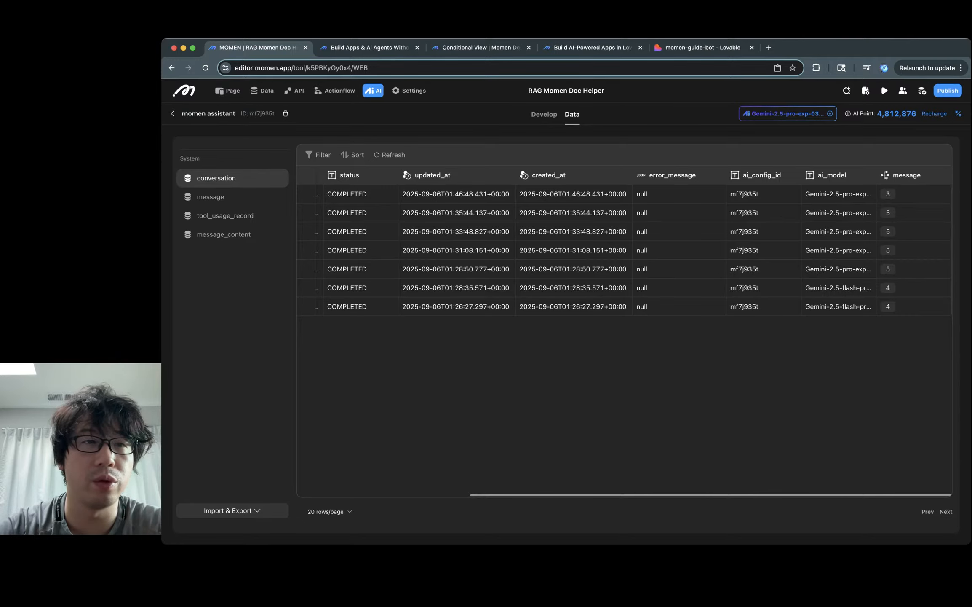
{"action": "left_click", "coordinate": [373, 91]}
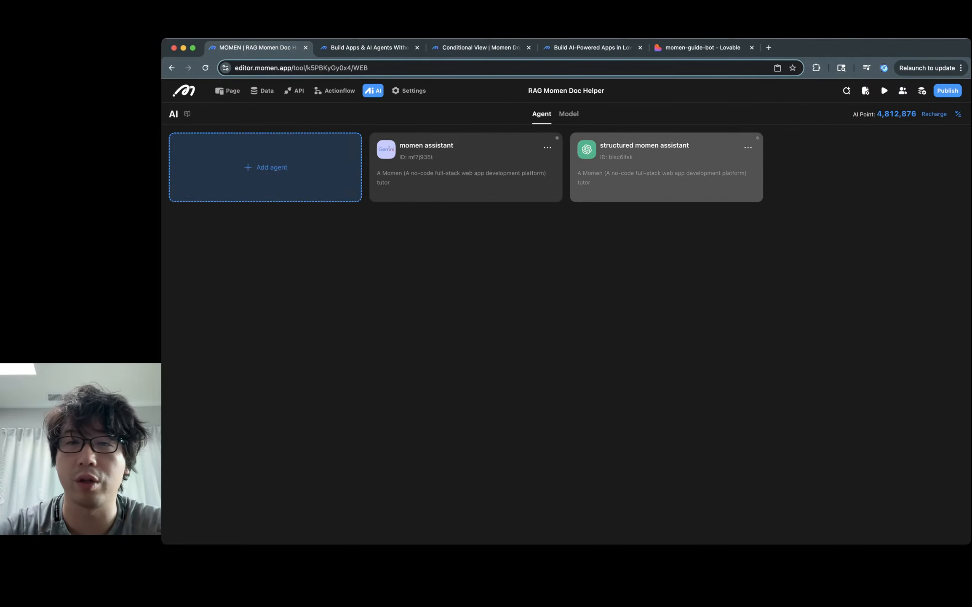
{"action": "left_click", "coordinate": [748, 148]}
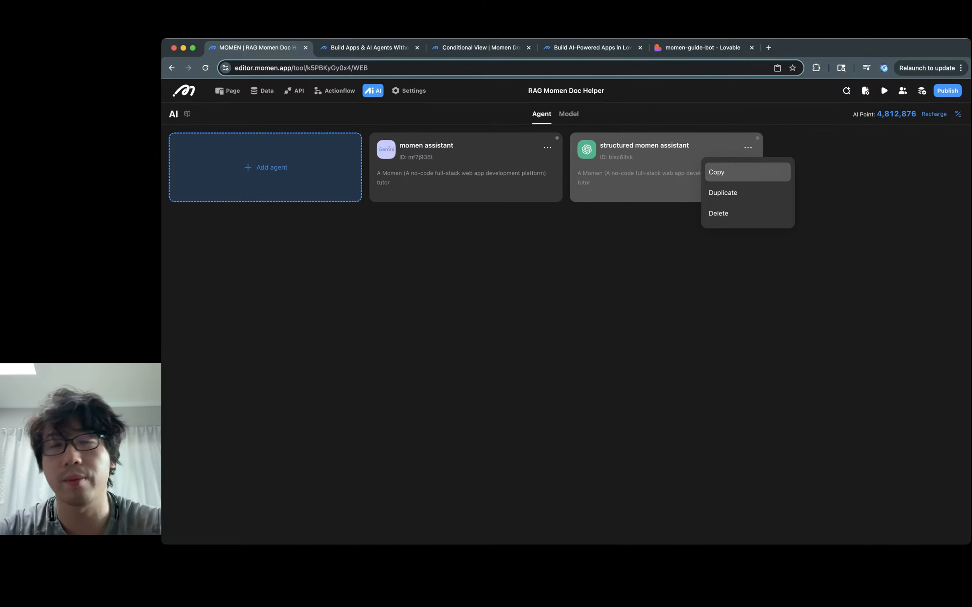
{"action": "left_click", "coordinate": [734, 172]}
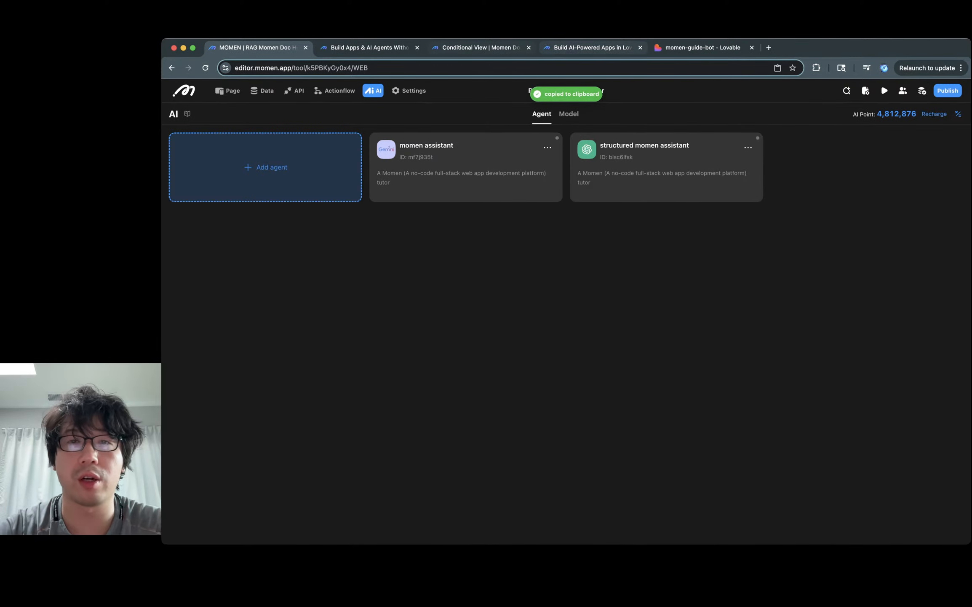
{"action": "key", "text": "ctrl+Tab"}
{"action": "key", "text": "ctrl+Tab"}
{"action": "key", "text": "ctrl+Tab"}
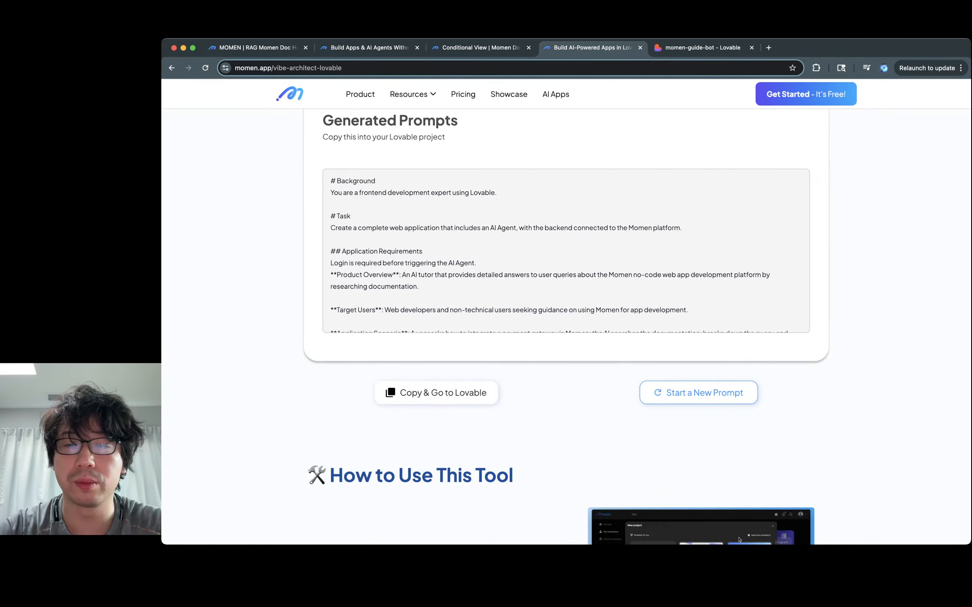
Step: Replace the sample blueprint with the copied agent blueprint and generate the Lovable prompt
{"action": "left_click", "coordinate": [699, 392]}
{"action": "scroll", "coordinate": [567, 295], "scroll_direction": "up", "scroll_amount": 2}
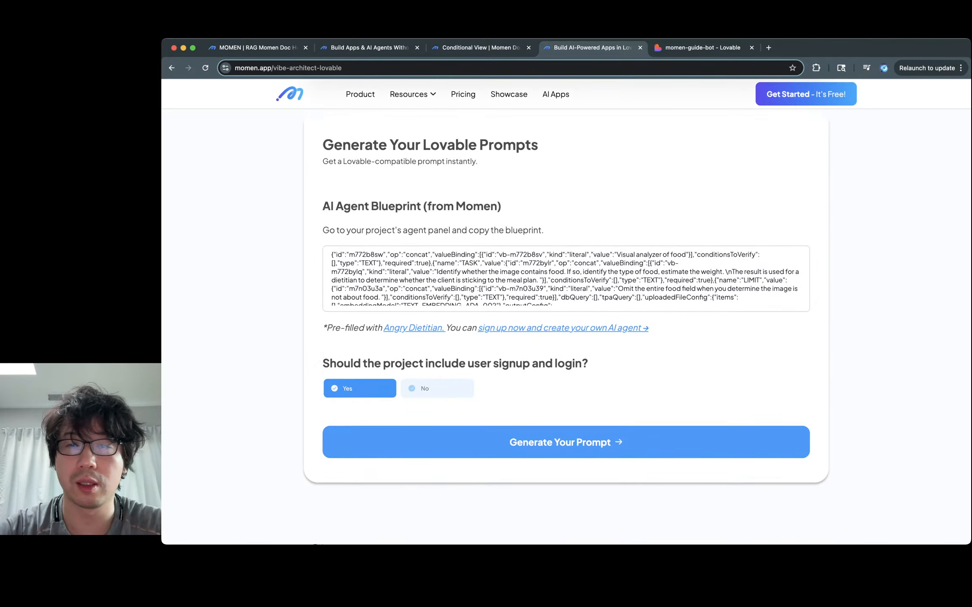
{"action": "left_click", "coordinate": [567, 278]}
{"action": "key", "text": "super+a"}
{"action": "key", "text": "super+v"}
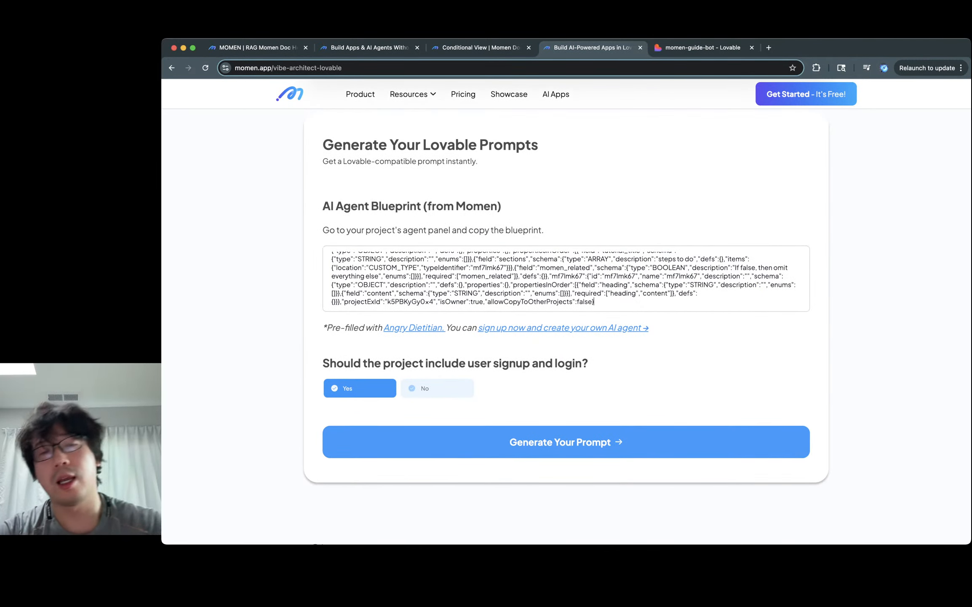
{"action": "left_click", "coordinate": [566, 442]}
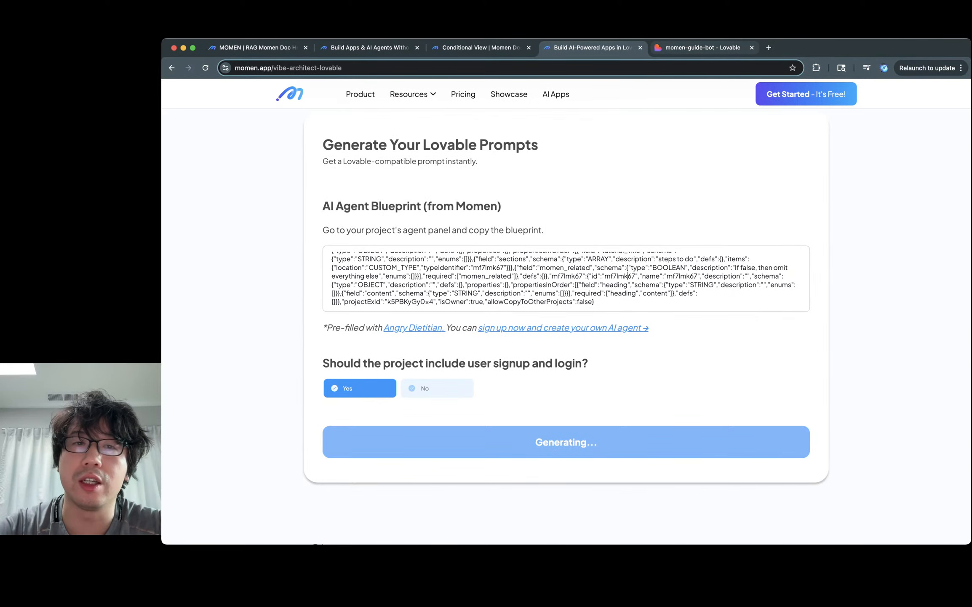
Step: Go from the momen-guide-bot Lovable project to the Lovable dashboard home
{"action": "left_click", "coordinate": [702, 48]}
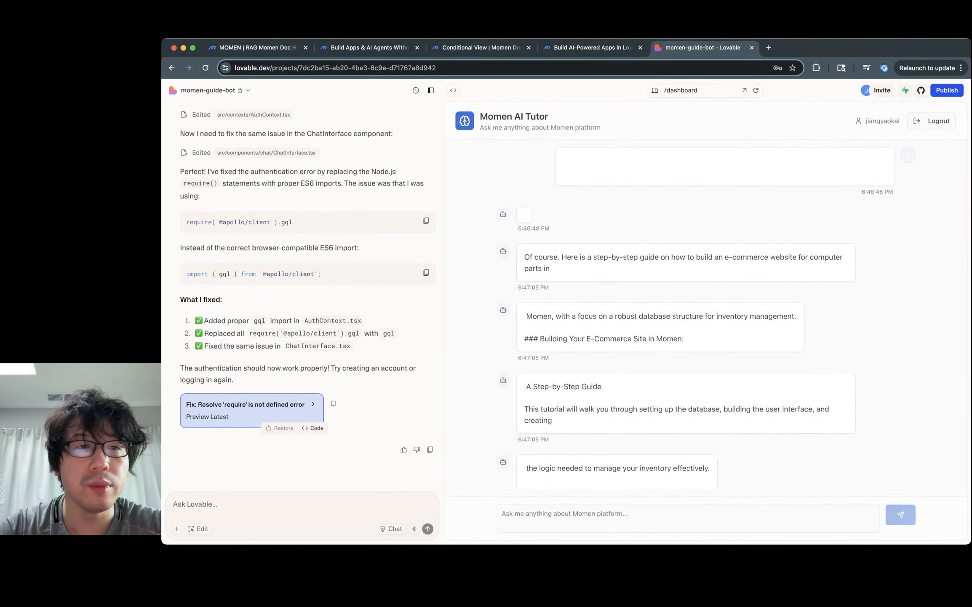
{"action": "left_click", "coordinate": [208, 90]}
{"action": "left_click", "coordinate": [203, 106]}
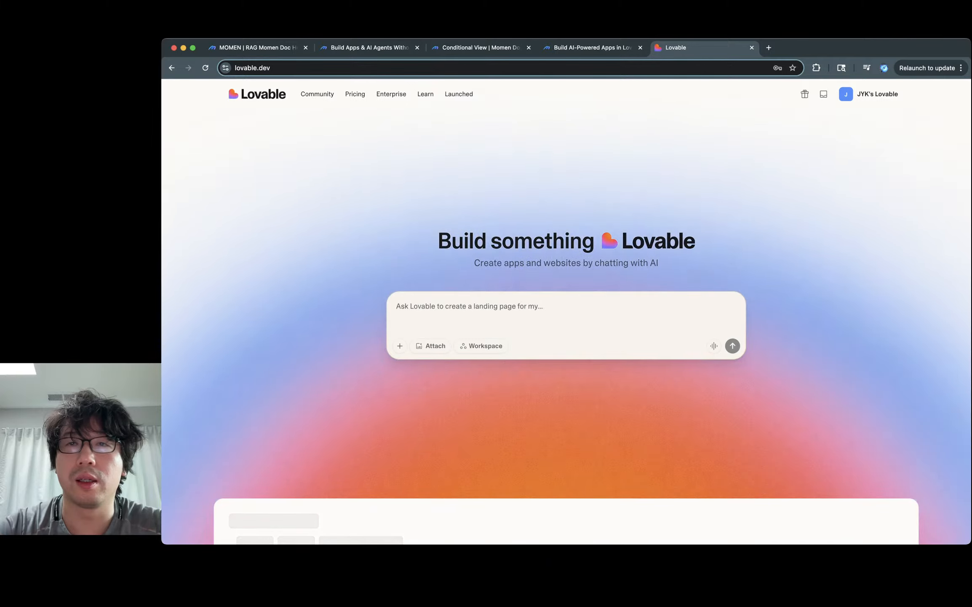
Step: Copy the generated prompt and submit it on Lovable's home page to create momen-guide-ai
{"action": "left_click", "coordinate": [593, 47]}
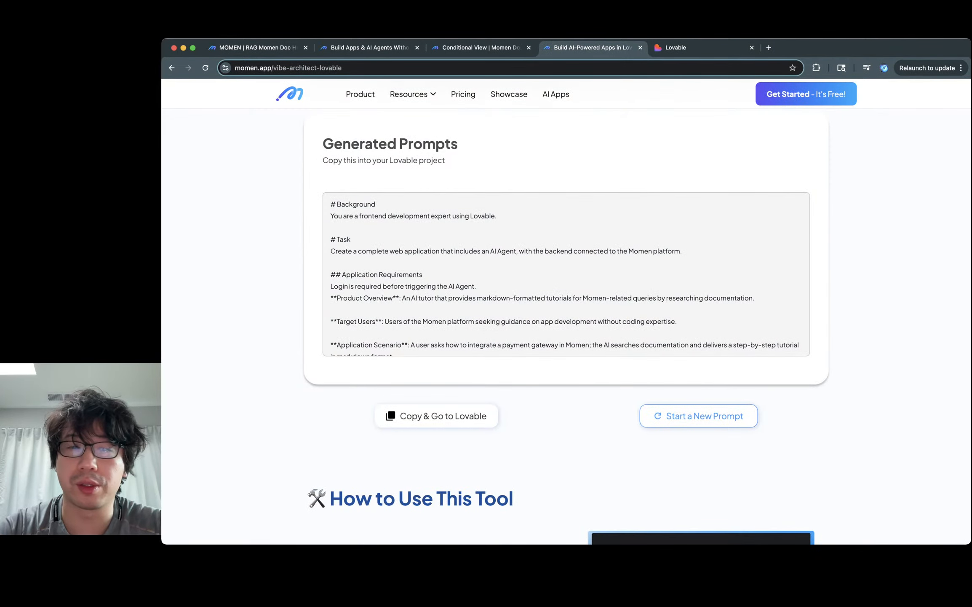
{"action": "scroll", "coordinate": [567, 326], "scroll_direction": "up", "scroll_amount": 2}
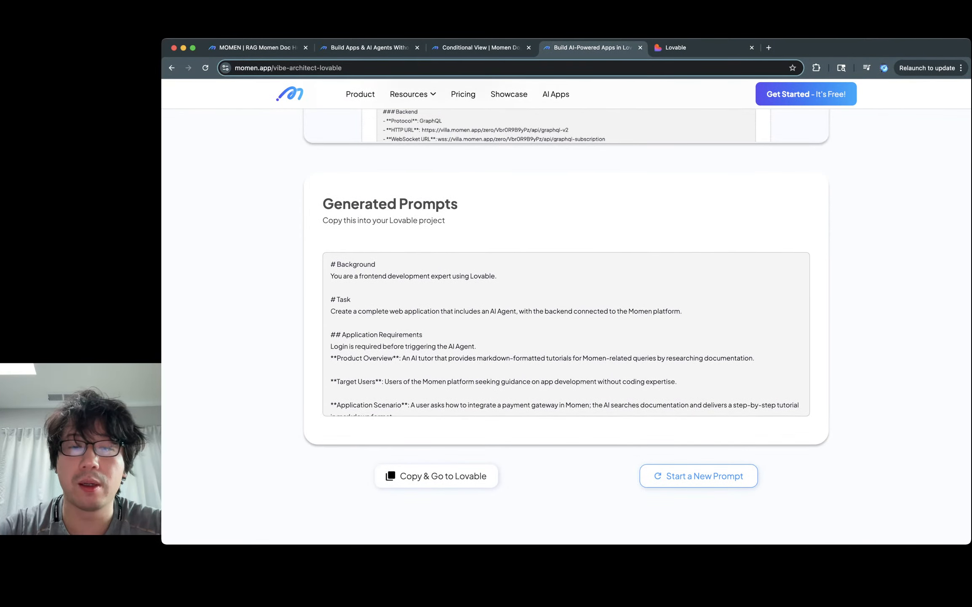
{"action": "left_click", "coordinate": [436, 476]}
{"action": "left_click", "coordinate": [592, 47]}
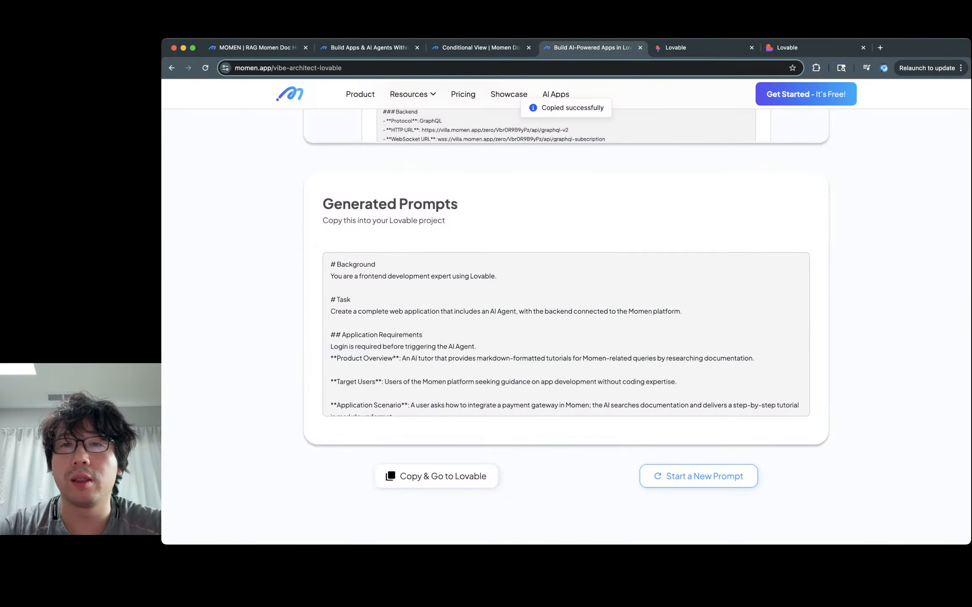
{"action": "left_click", "coordinate": [815, 48]}
{"action": "key", "text": "super+w"}
{"action": "key", "text": "super+v"}
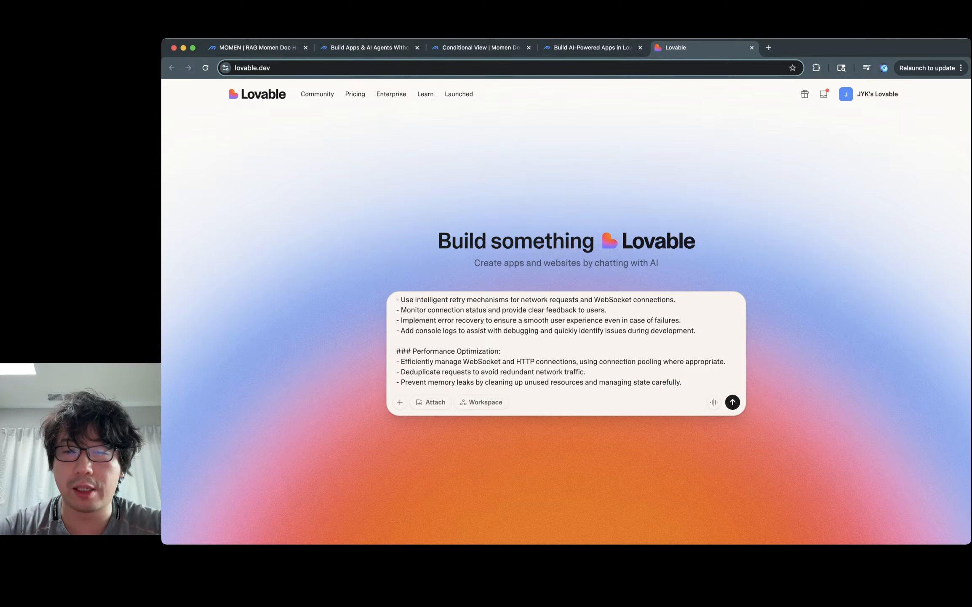
{"action": "key", "text": "Return"}
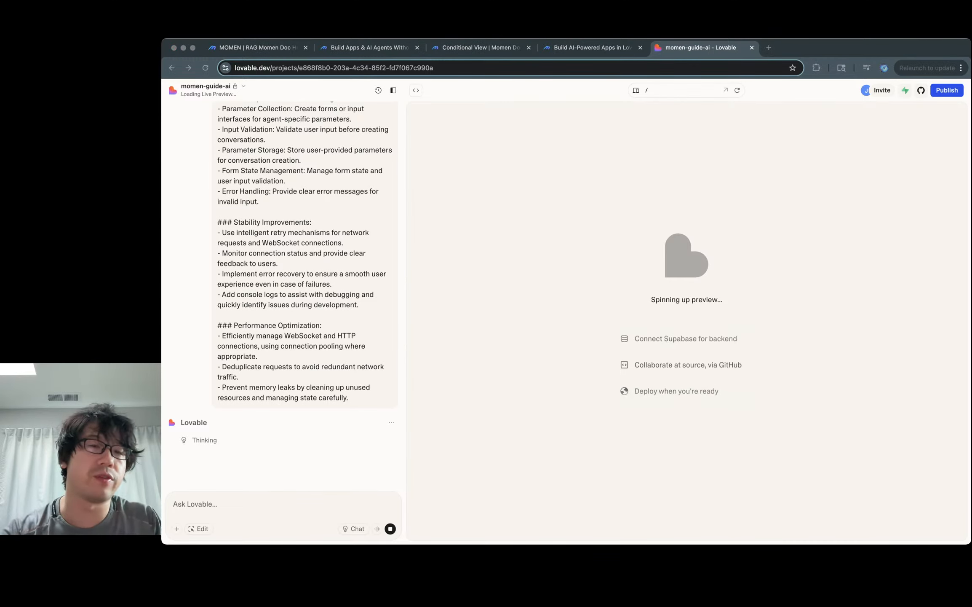
{"action": "scroll", "coordinate": [286, 295], "scroll_direction": "up", "scroll_amount": 10}
{"action": "scroll", "coordinate": [304, 294], "scroll_direction": "up", "scroll_amount": 15}
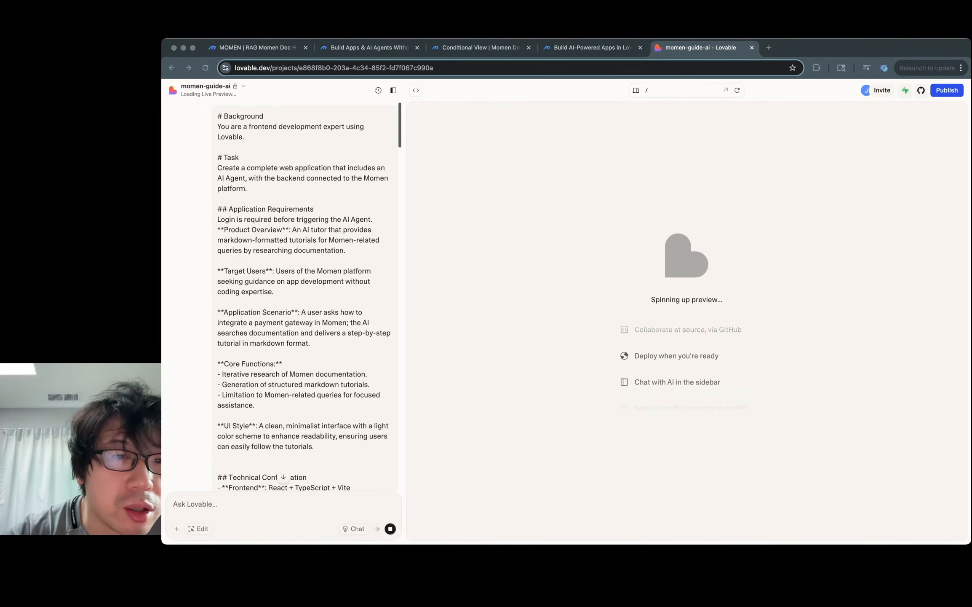
{"action": "scroll", "coordinate": [305, 295], "scroll_direction": "down", "scroll_amount": 2}
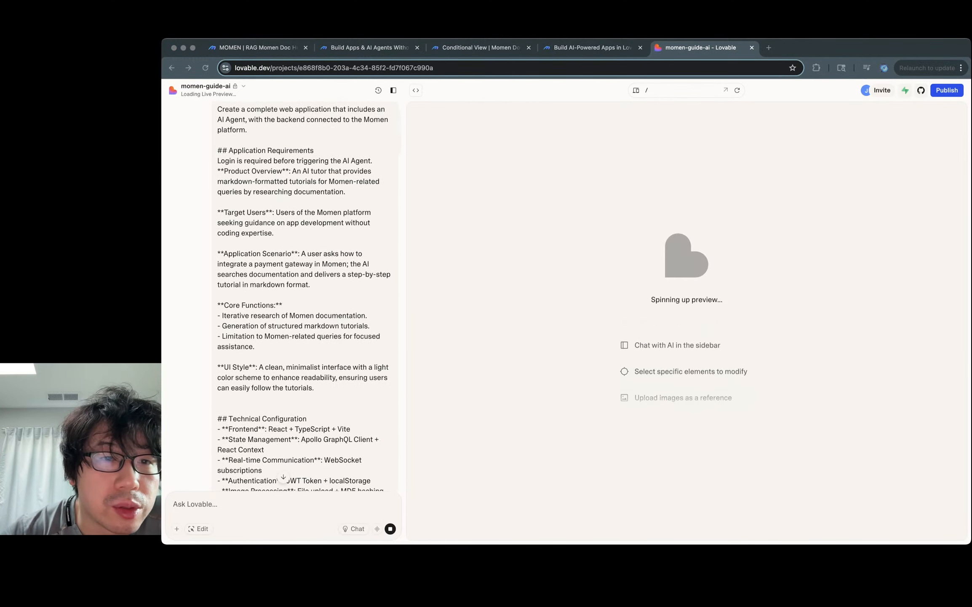
{"action": "left_click", "coordinate": [276, 212]}
{"action": "left_click_drag", "start_coordinate": [276, 212], "coordinate": [274, 233]}
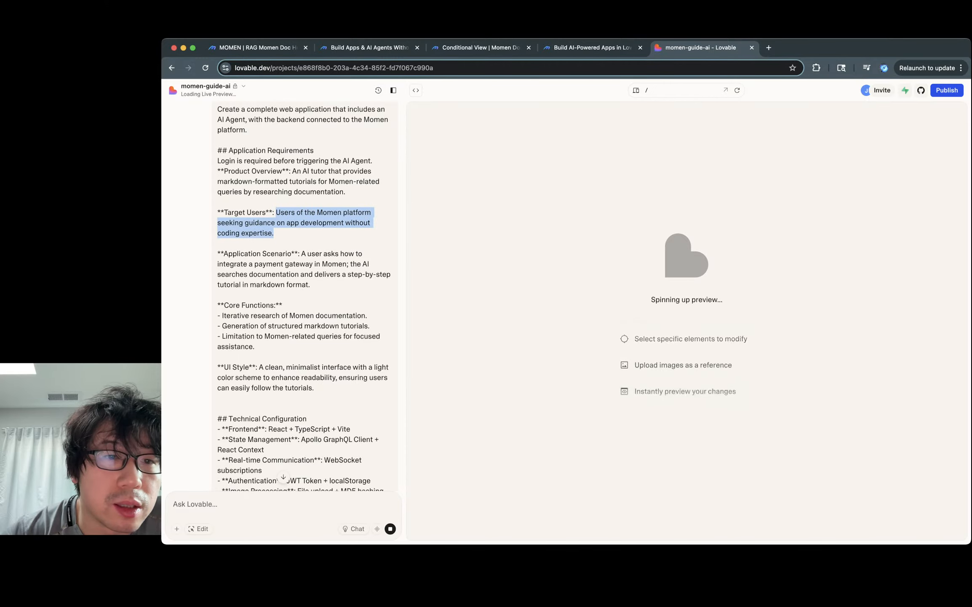
{"action": "left_click_drag", "start_coordinate": [276, 233], "coordinate": [276, 213]}
{"action": "left_click_drag", "start_coordinate": [273, 160], "coordinate": [348, 192]}
{"action": "left_click_drag", "start_coordinate": [301, 223], "coordinate": [302, 259]}
{"action": "left_click", "coordinate": [296, 264]}
{"action": "scroll", "coordinate": [296, 264], "scroll_direction": "down", "scroll_amount": 1}
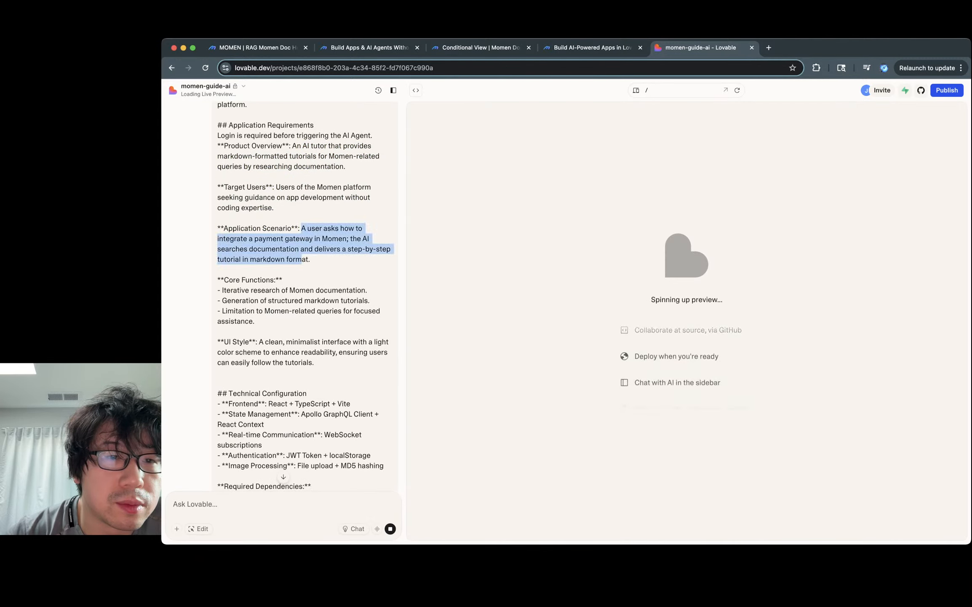
{"action": "scroll", "coordinate": [302, 259], "scroll_direction": "down", "scroll_amount": 2}
{"action": "left_click", "coordinate": [302, 259]}
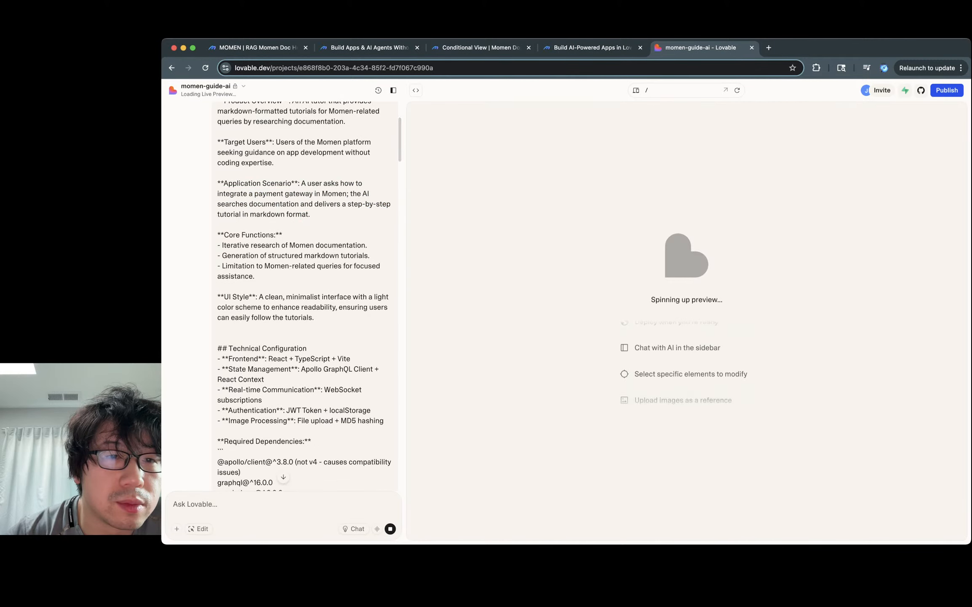
{"action": "scroll", "coordinate": [302, 259], "scroll_direction": "down", "scroll_amount": 1}
{"action": "scroll", "coordinate": [302, 295], "scroll_direction": "down", "scroll_amount": 1}
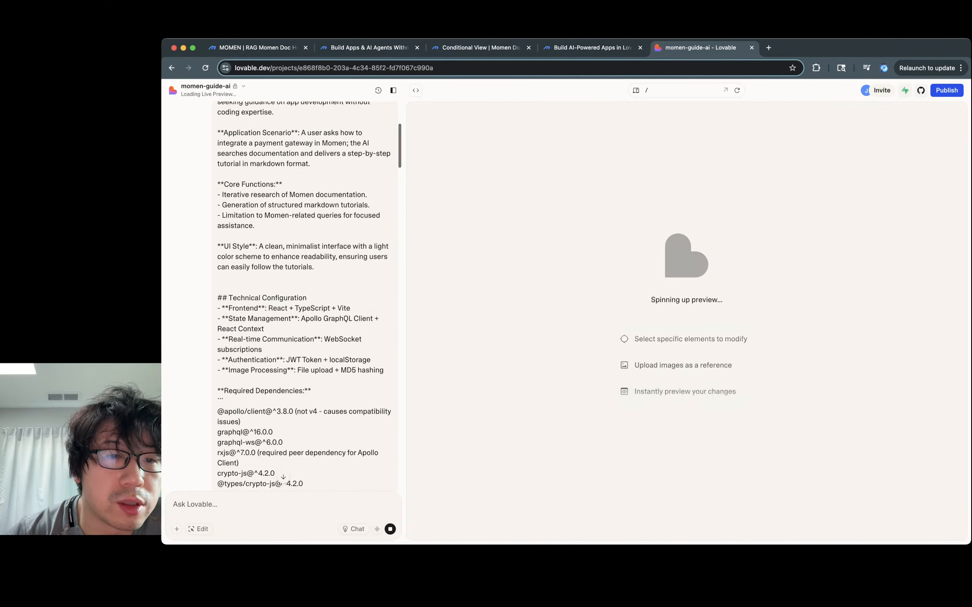
{"action": "scroll", "coordinate": [302, 295], "scroll_direction": "down", "scroll_amount": 8}
{"action": "scroll", "coordinate": [302, 294], "scroll_direction": "down", "scroll_amount": 20}
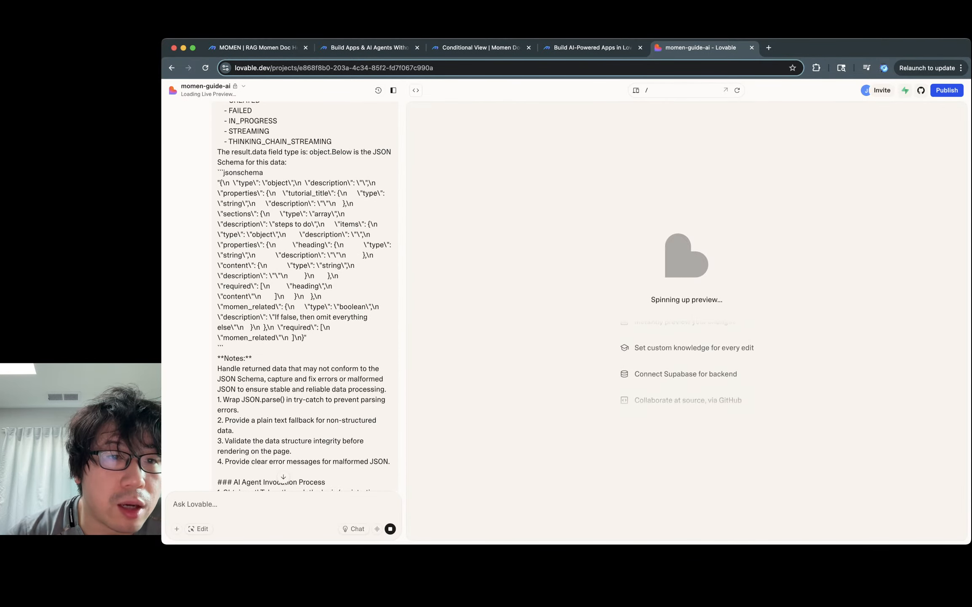
{"action": "scroll", "coordinate": [308, 295], "scroll_direction": "up", "scroll_amount": 2}
{"action": "scroll", "coordinate": [308, 295], "scroll_direction": "down", "scroll_amount": 5}
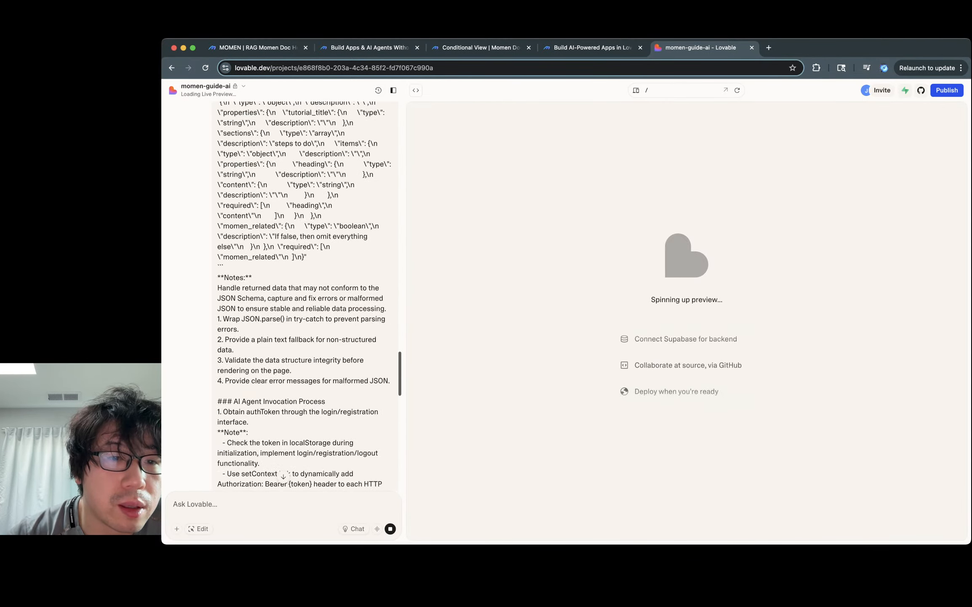
{"action": "scroll", "coordinate": [308, 295], "scroll_direction": "down", "scroll_amount": 4}
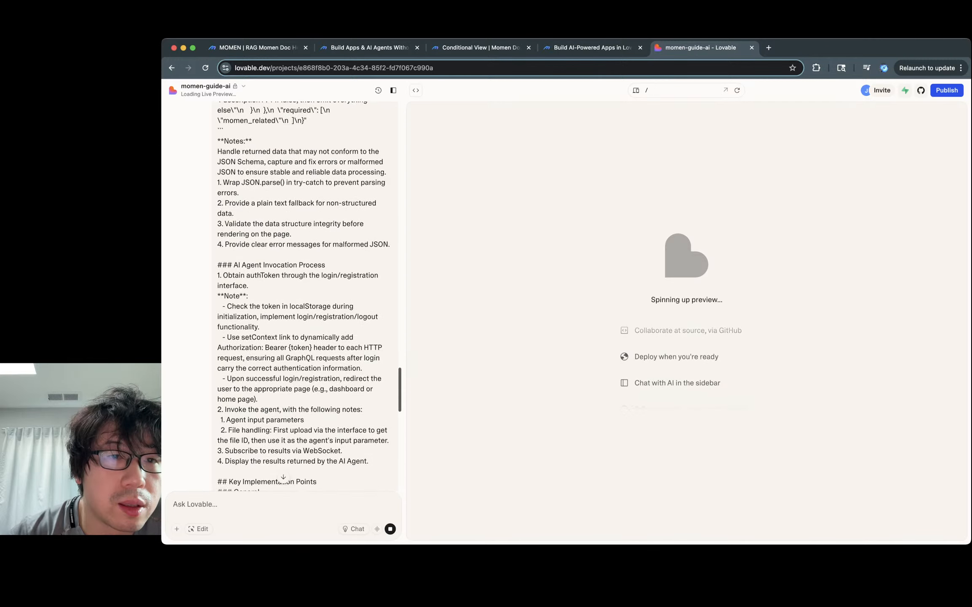
{"action": "scroll", "coordinate": [308, 295], "scroll_direction": "down", "scroll_amount": 9}
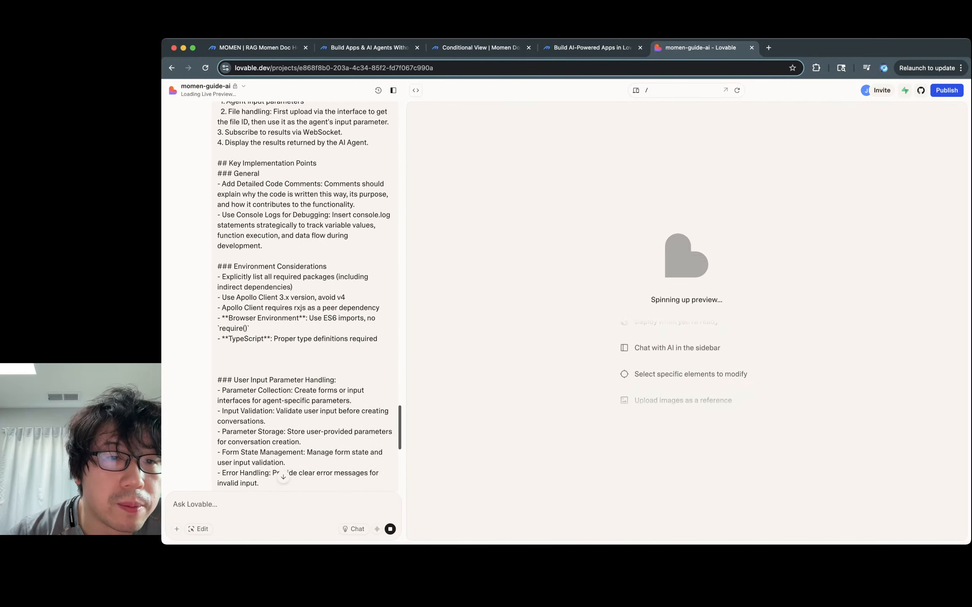
{"action": "scroll", "coordinate": [305, 295], "scroll_direction": "down", "scroll_amount": 5}
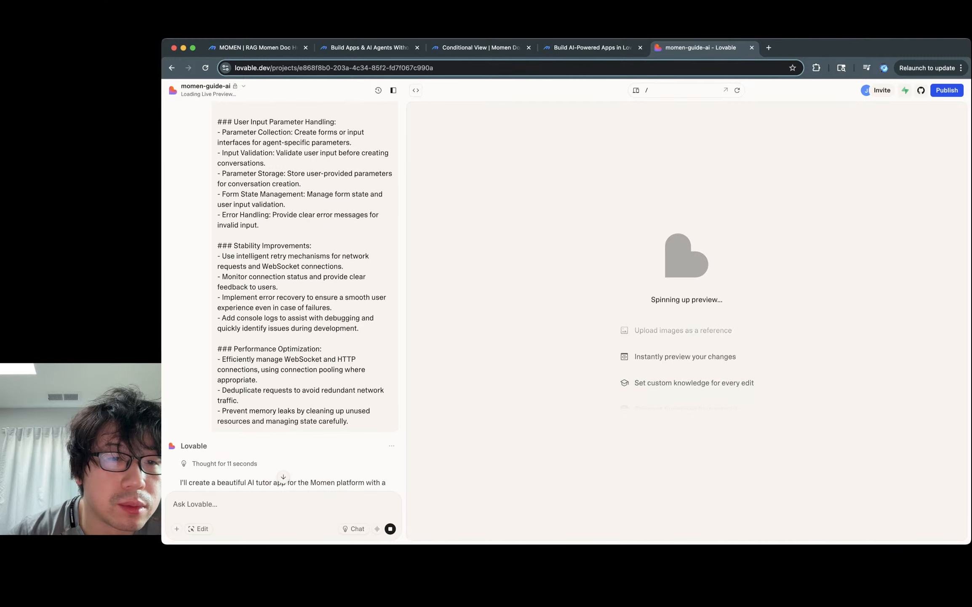
{"action": "scroll", "coordinate": [283, 295], "scroll_direction": "up", "scroll_amount": 10}
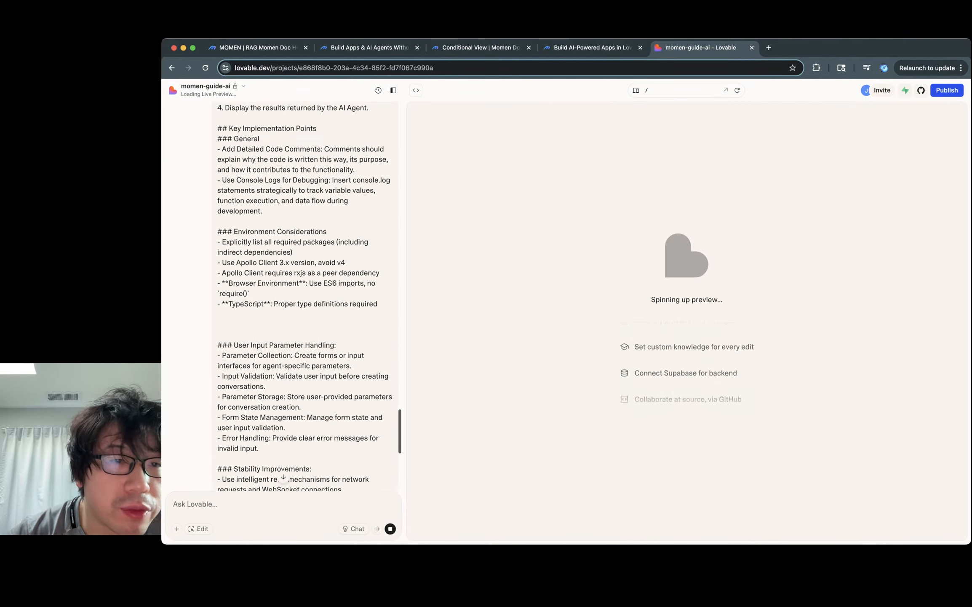
{"action": "scroll", "coordinate": [303, 295], "scroll_direction": "up", "scroll_amount": 15}
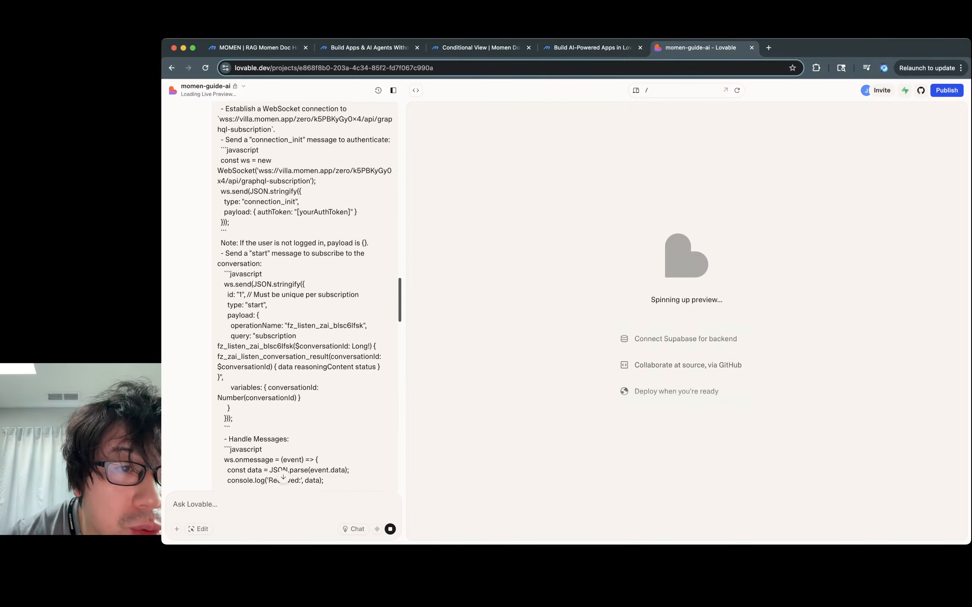
{"action": "scroll", "coordinate": [305, 295], "scroll_direction": "up", "scroll_amount": 10}
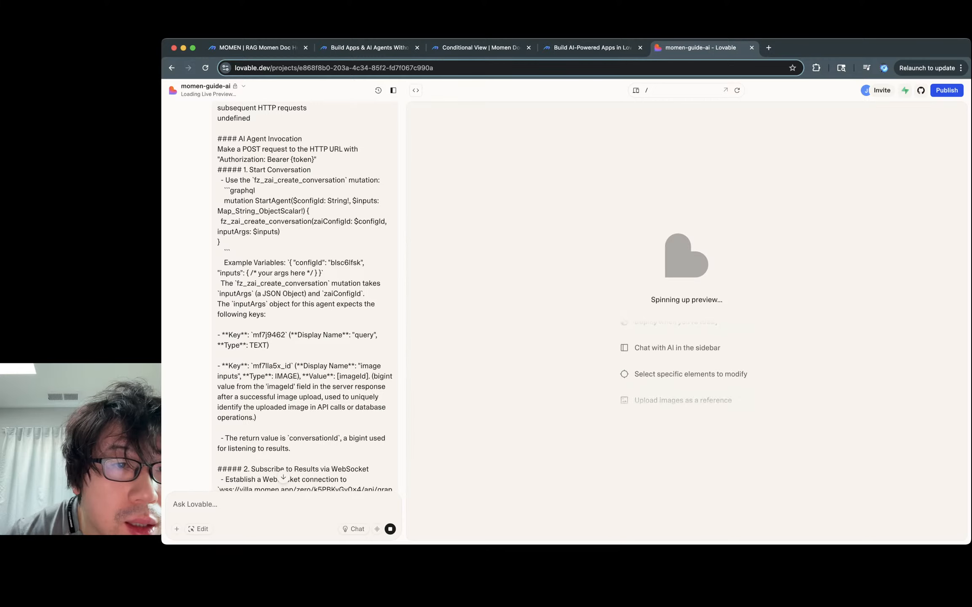
{"action": "scroll", "coordinate": [306, 295], "scroll_direction": "up", "scroll_amount": 15}
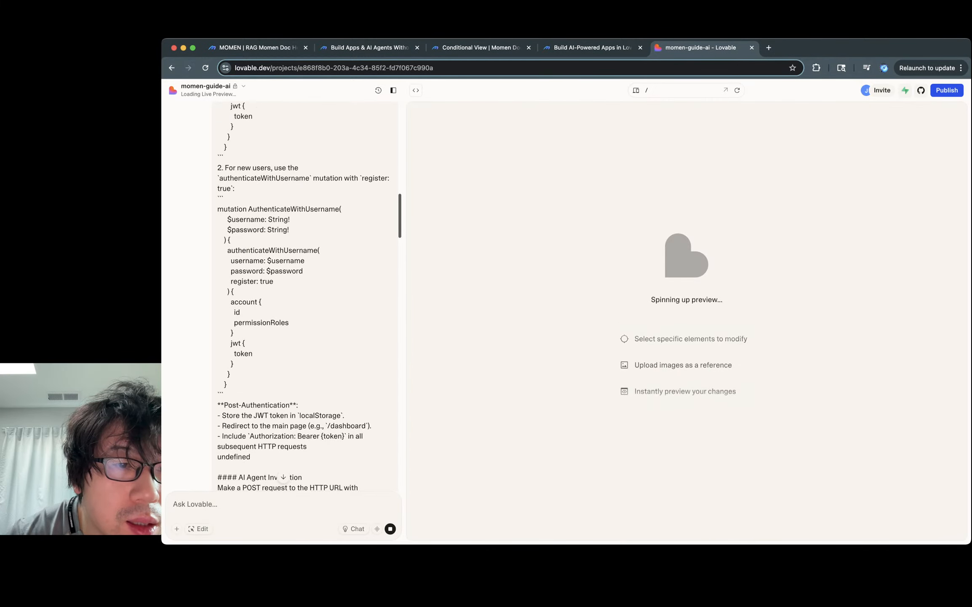
{"action": "scroll", "coordinate": [305, 295], "scroll_direction": "up", "scroll_amount": 15}
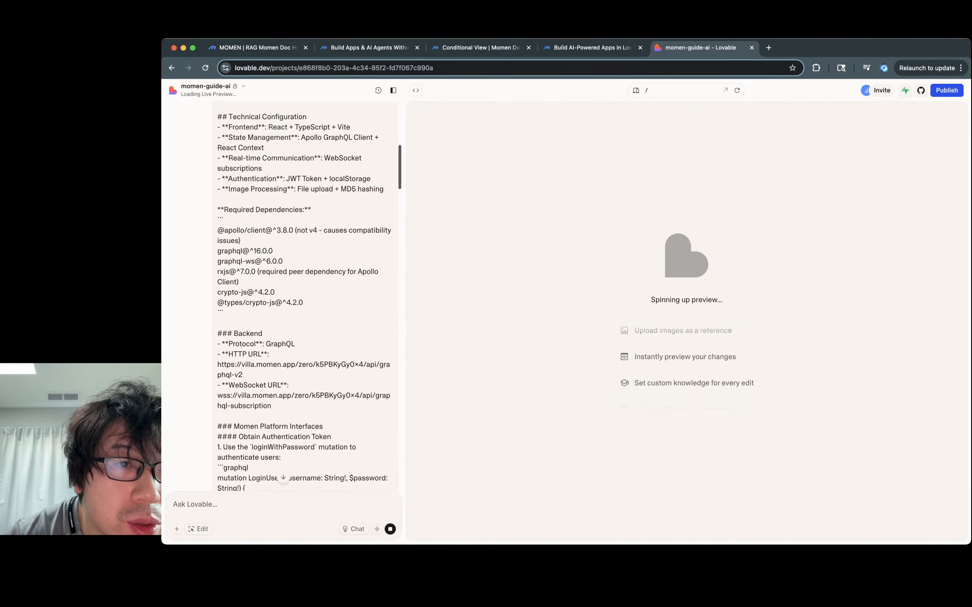
{"action": "scroll", "coordinate": [305, 295], "scroll_direction": "up", "scroll_amount": 5}
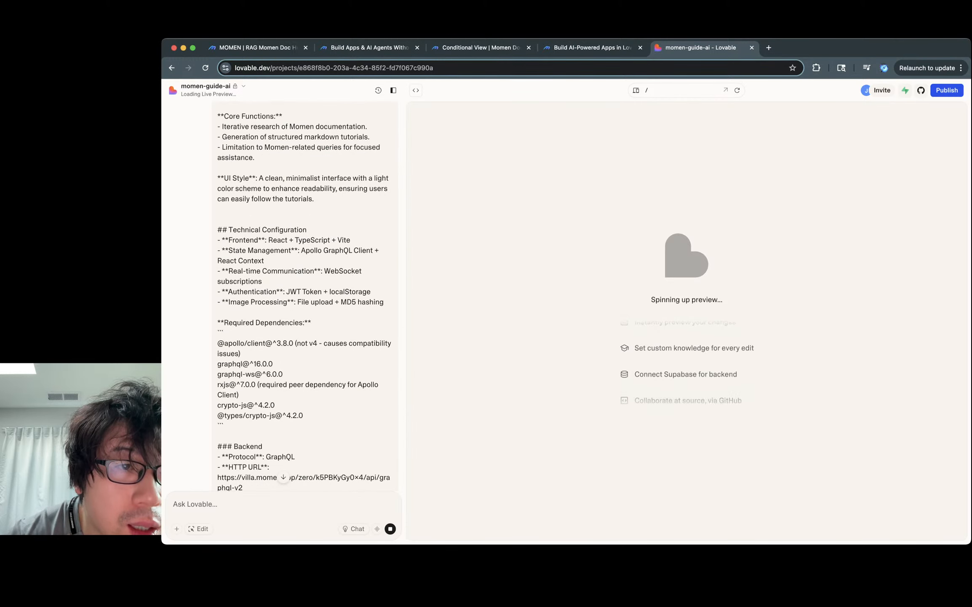
{"action": "scroll", "coordinate": [306, 295], "scroll_direction": "up", "scroll_amount": 12}
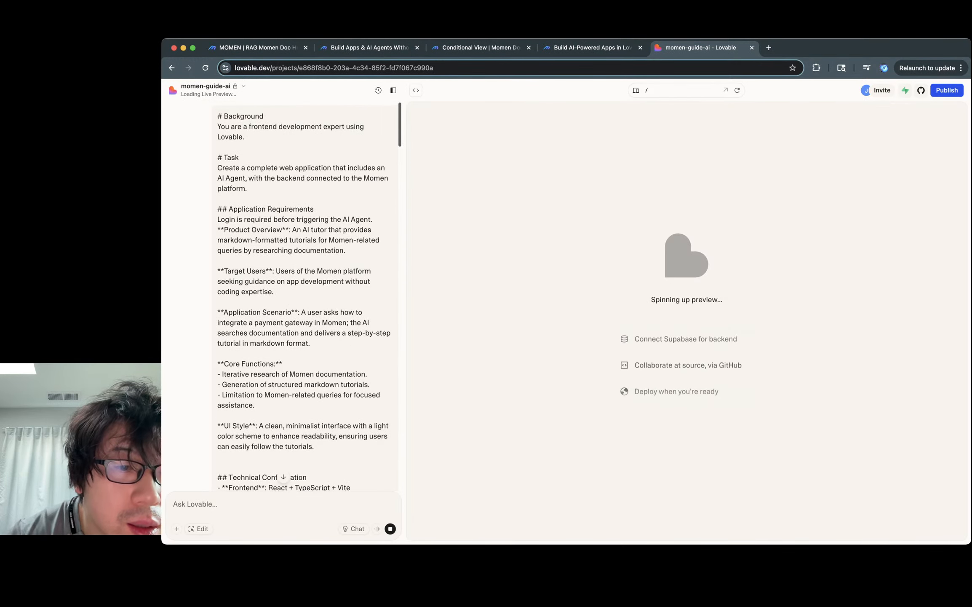
{"action": "scroll", "coordinate": [305, 295], "scroll_direction": "down", "scroll_amount": 15}
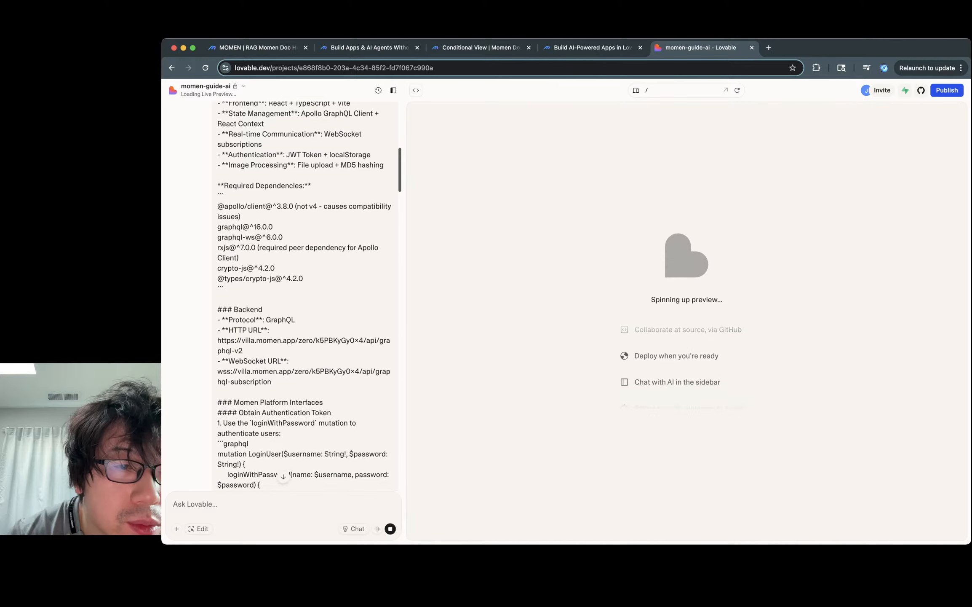
{"action": "scroll", "coordinate": [305, 295], "scroll_direction": "down", "scroll_amount": 13}
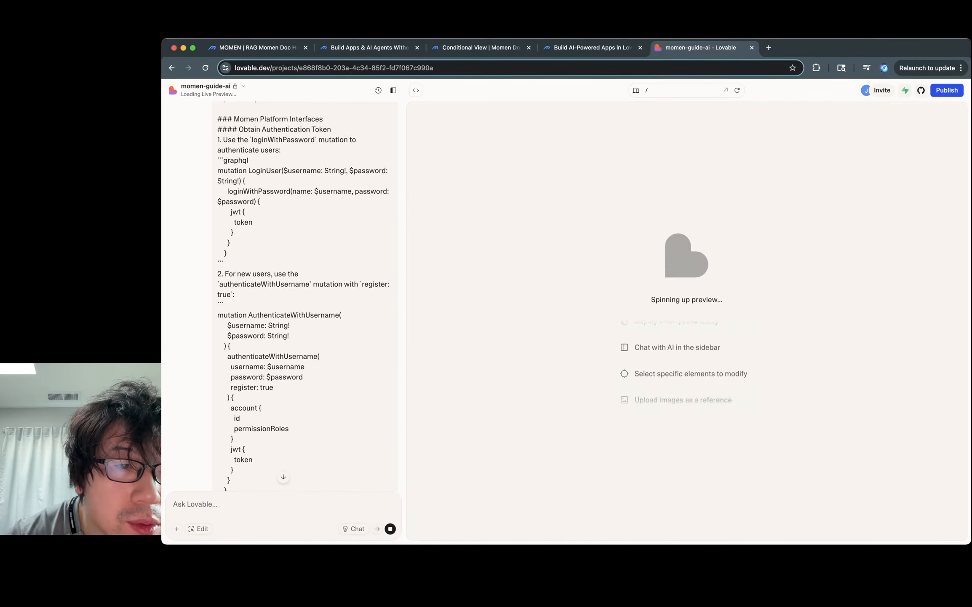
{"action": "scroll", "coordinate": [305, 295], "scroll_direction": "down", "scroll_amount": 18}
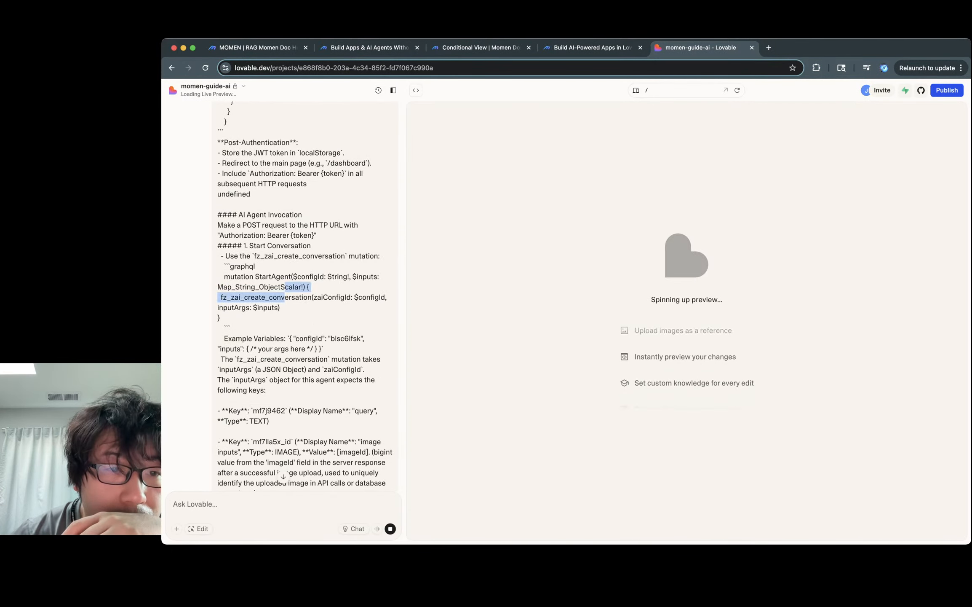
{"action": "scroll", "coordinate": [305, 295], "scroll_direction": "down", "scroll_amount": 3}
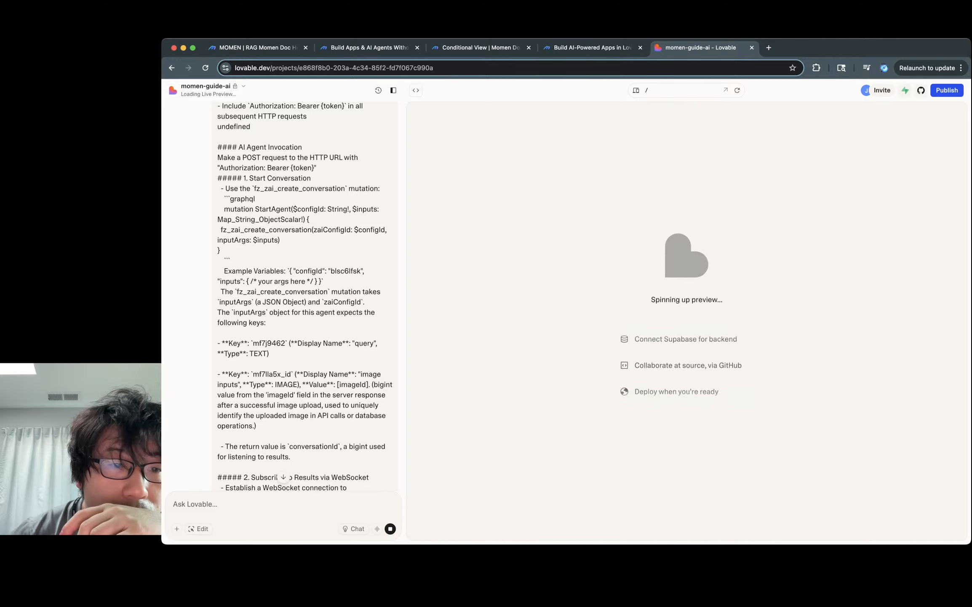
{"action": "scroll", "coordinate": [305, 294], "scroll_direction": "down", "scroll_amount": 3}
{"action": "scroll", "coordinate": [306, 295], "scroll_direction": "down", "scroll_amount": 6}
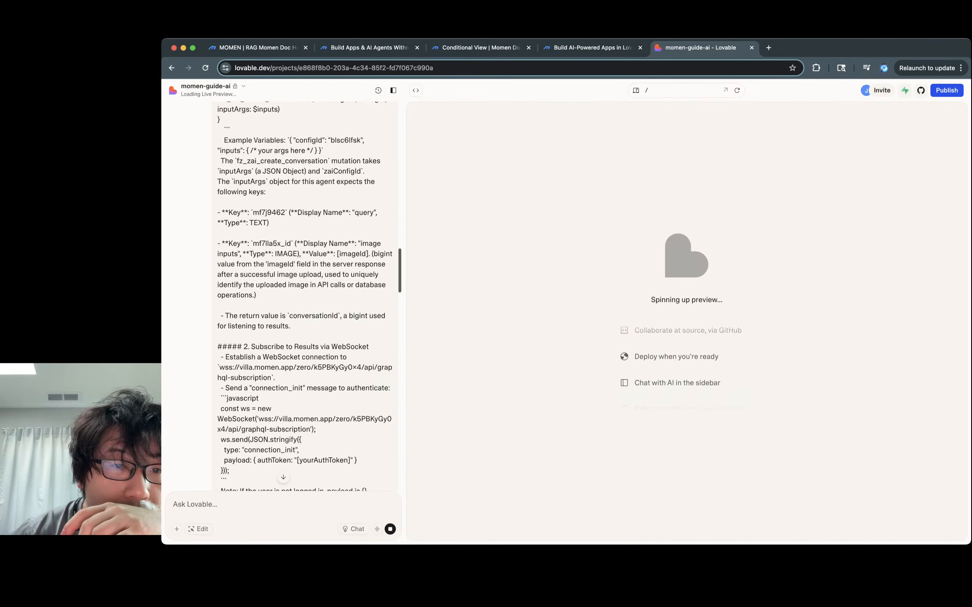
{"action": "scroll", "coordinate": [305, 295], "scroll_direction": "down", "scroll_amount": 5}
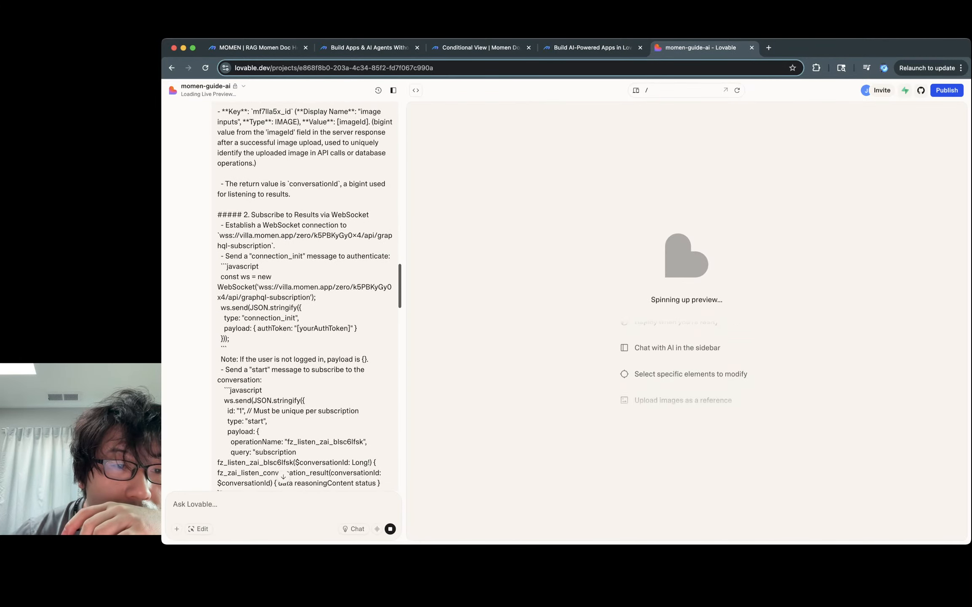
{"action": "scroll", "coordinate": [305, 295], "scroll_direction": "down", "scroll_amount": 4}
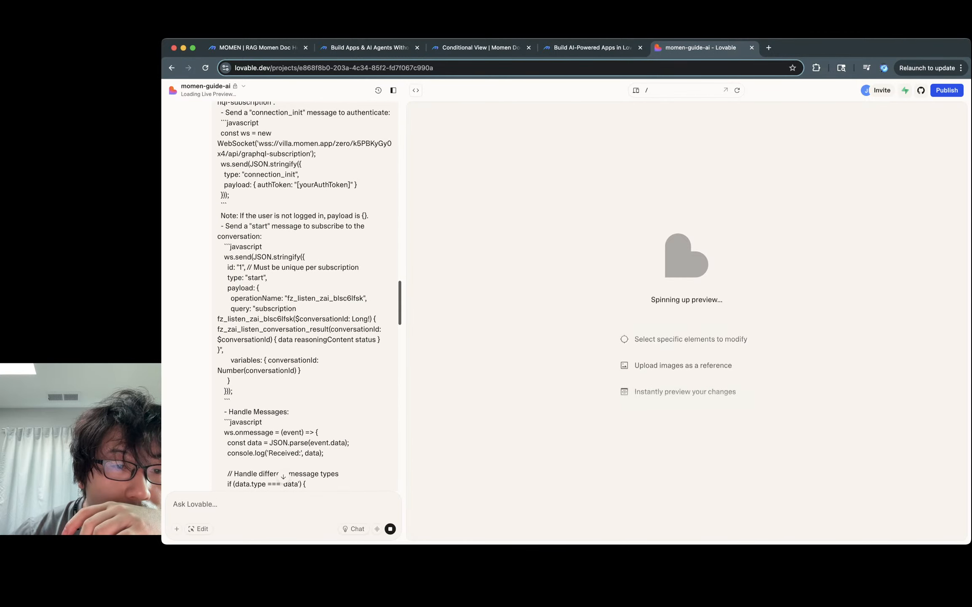
{"action": "scroll", "coordinate": [305, 295], "scroll_direction": "down", "scroll_amount": 3}
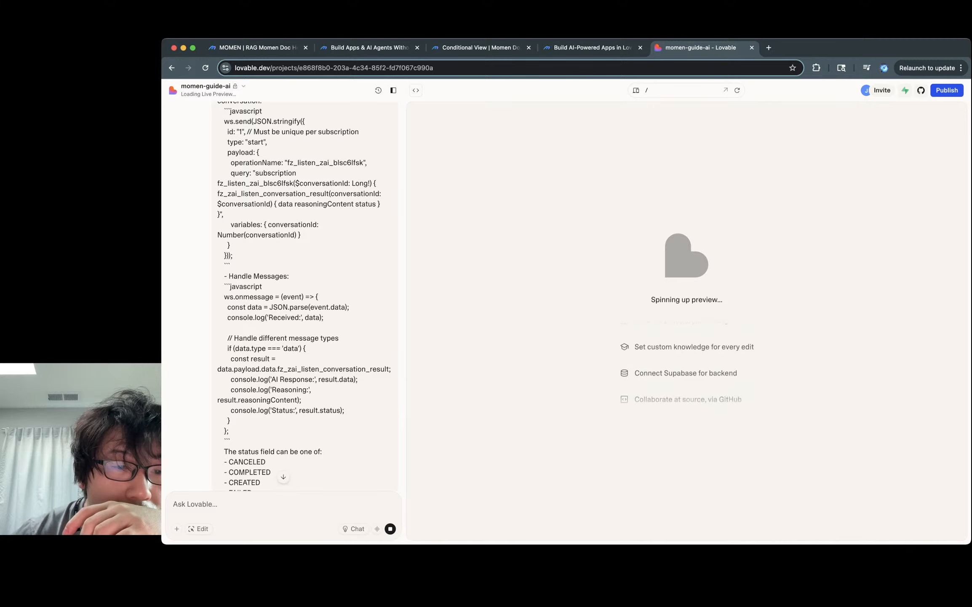
{"action": "scroll", "coordinate": [306, 295], "scroll_direction": "down", "scroll_amount": 1}
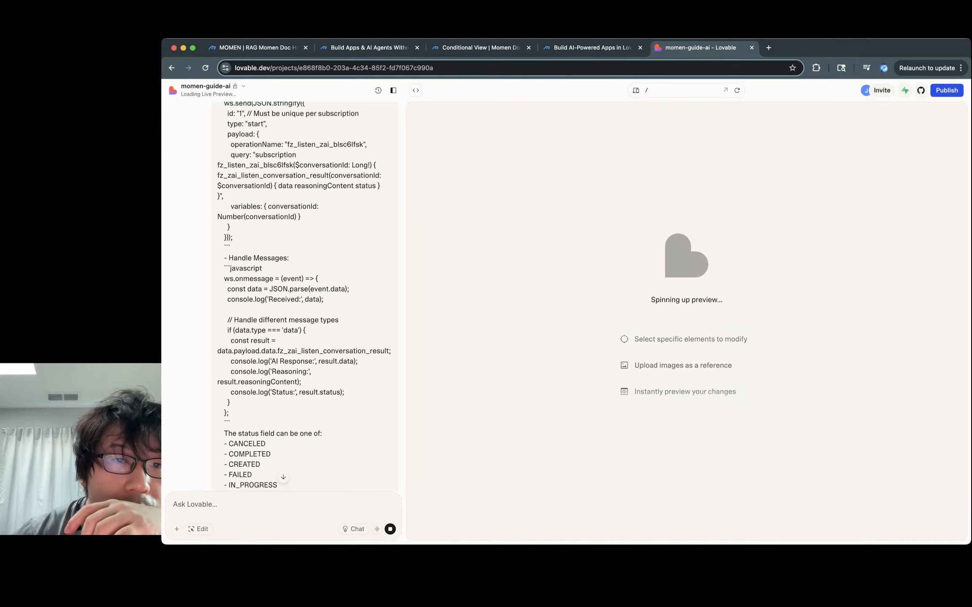
{"action": "double_click", "coordinate": [285, 185]}
{"action": "double_click", "coordinate": [324, 185]}
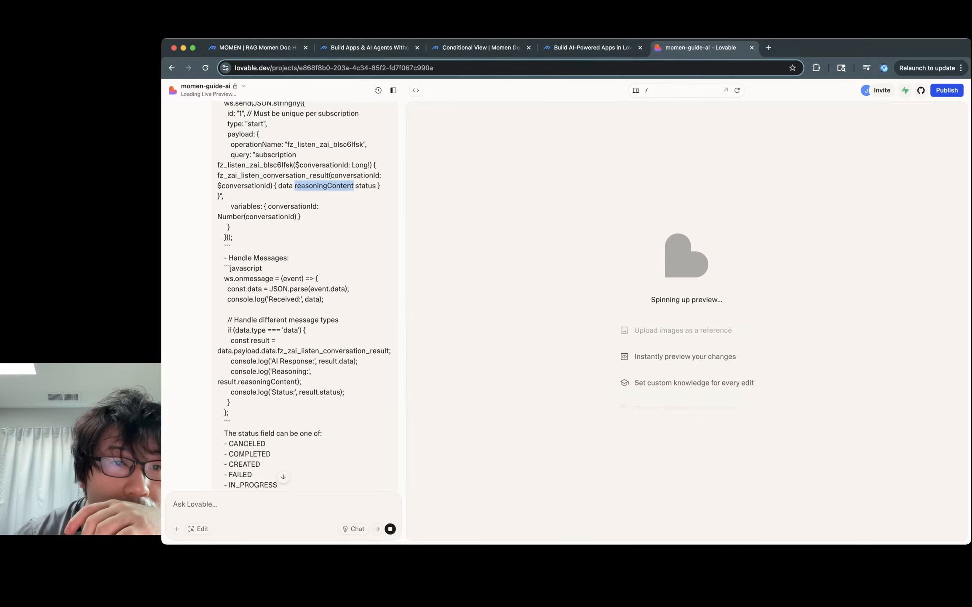
{"action": "double_click", "coordinate": [285, 185]}
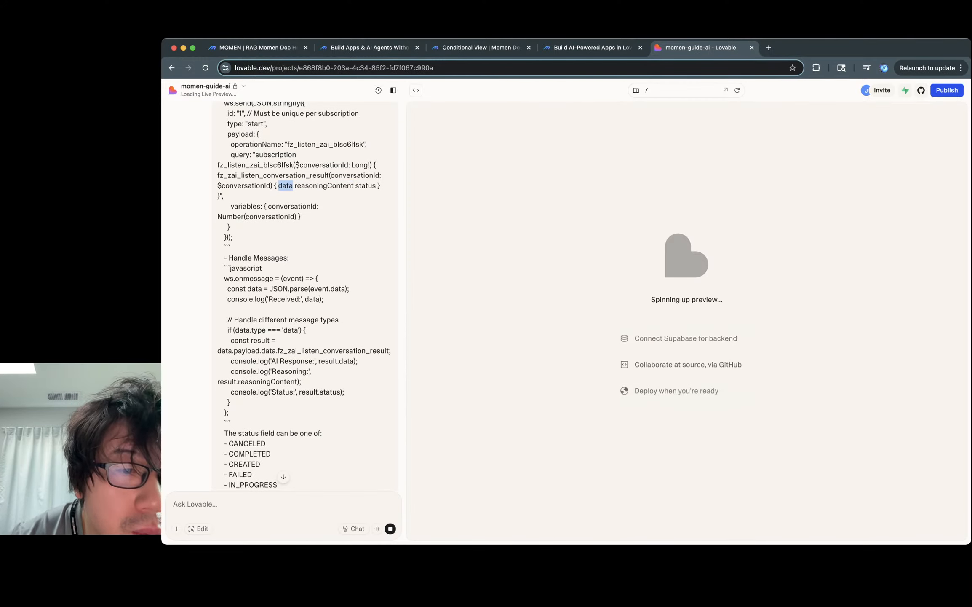
{"action": "scroll", "coordinate": [305, 295], "scroll_direction": "down", "scroll_amount": 7}
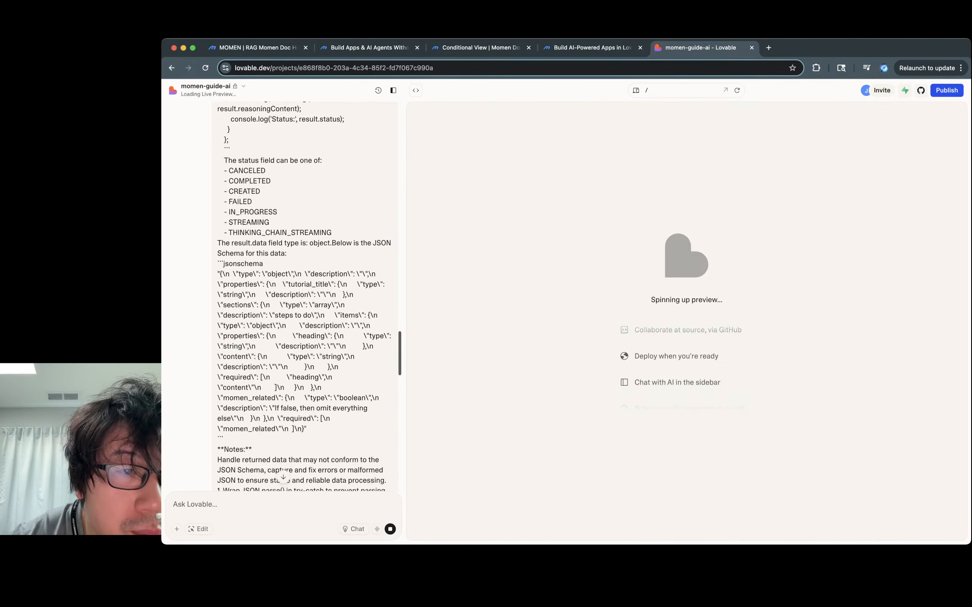
{"action": "scroll", "coordinate": [305, 295], "scroll_direction": "down", "scroll_amount": 4}
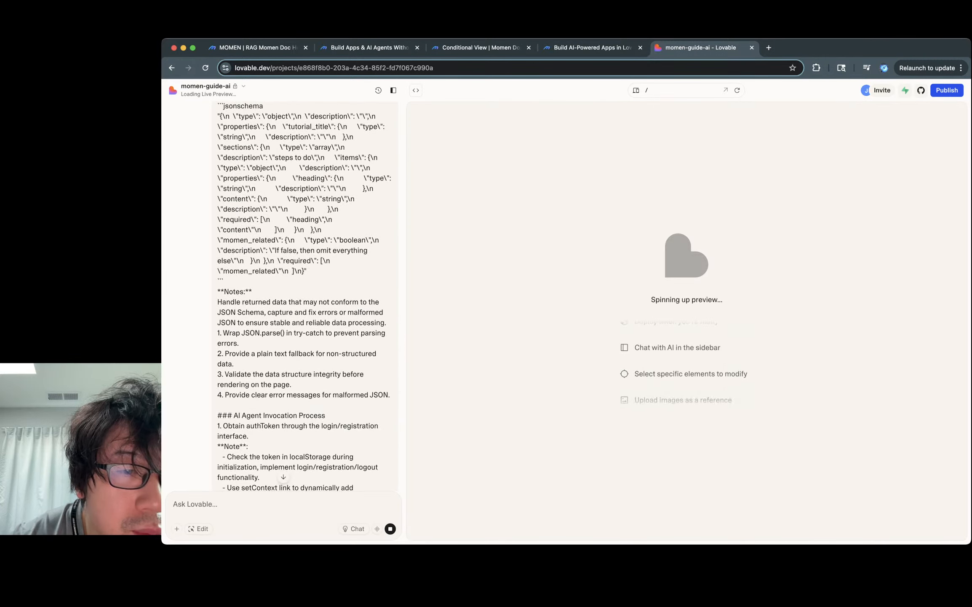
{"action": "scroll", "coordinate": [305, 295], "scroll_direction": "up", "scroll_amount": 1}
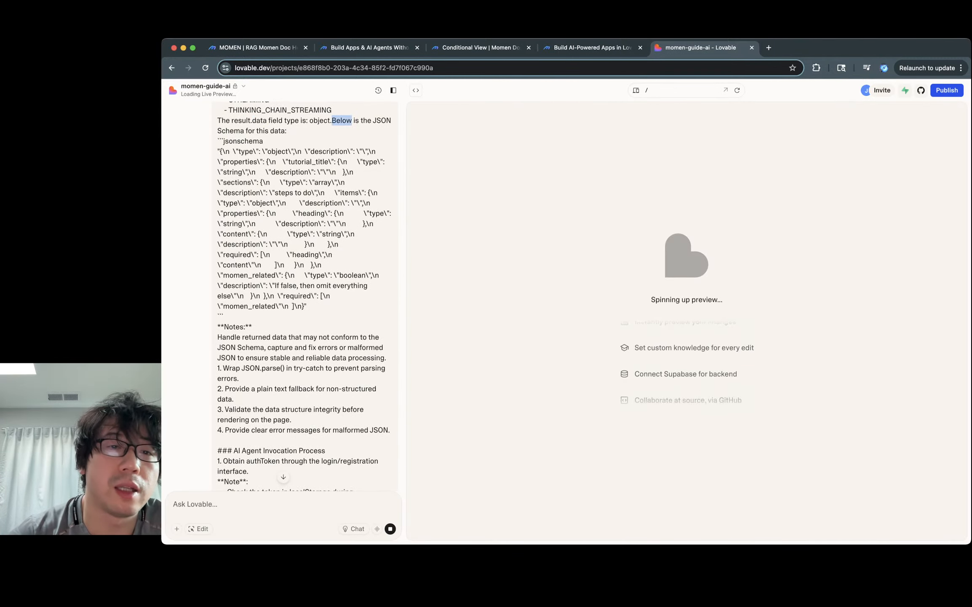
{"action": "left_click_drag", "start_coordinate": [305, 151], "coordinate": [294, 234]}
{"action": "left_click", "coordinate": [294, 233]}
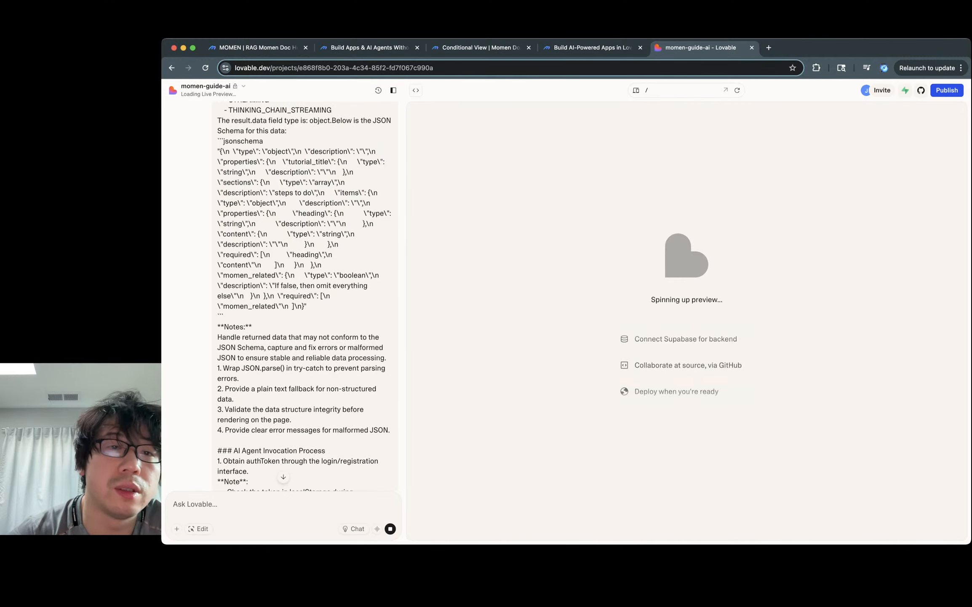
{"action": "double_click", "coordinate": [308, 162]}
{"action": "double_click", "coordinate": [233, 172]}
{"action": "double_click", "coordinate": [290, 172]}
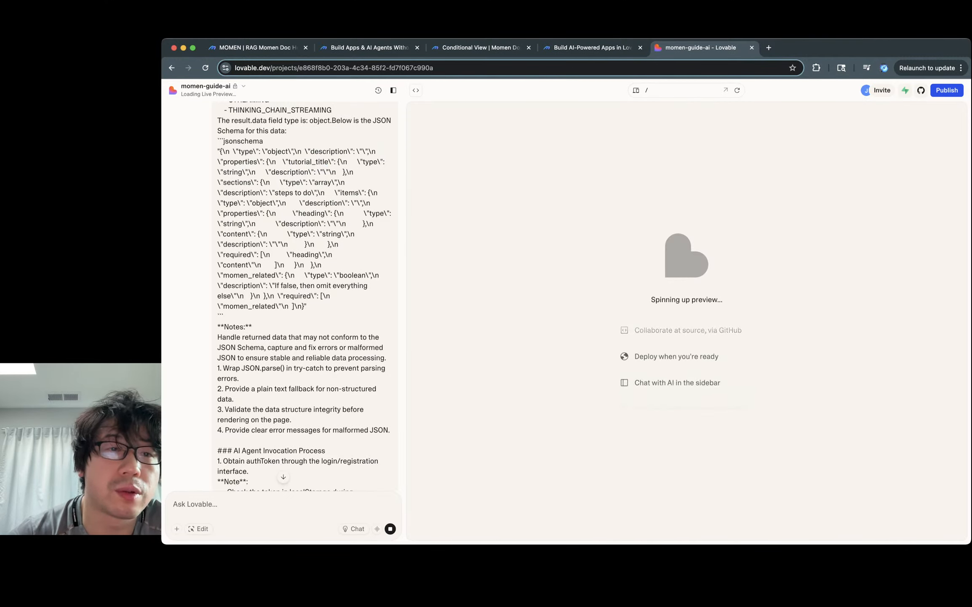
{"action": "left_click", "coordinate": [290, 172]}
{"action": "double_click", "coordinate": [293, 203]}
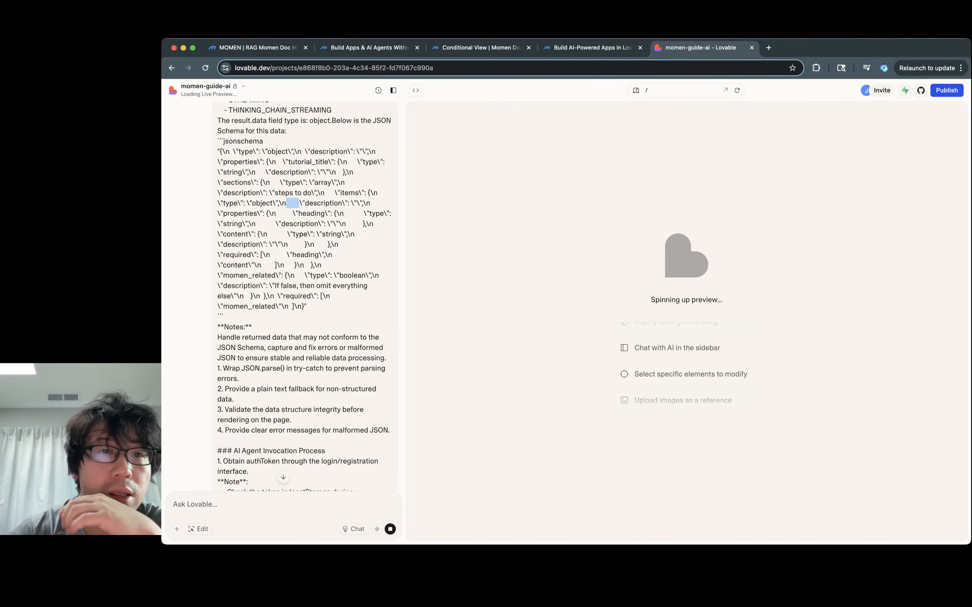
{"action": "left_click_drag", "start_coordinate": [296, 182], "coordinate": [290, 295]}
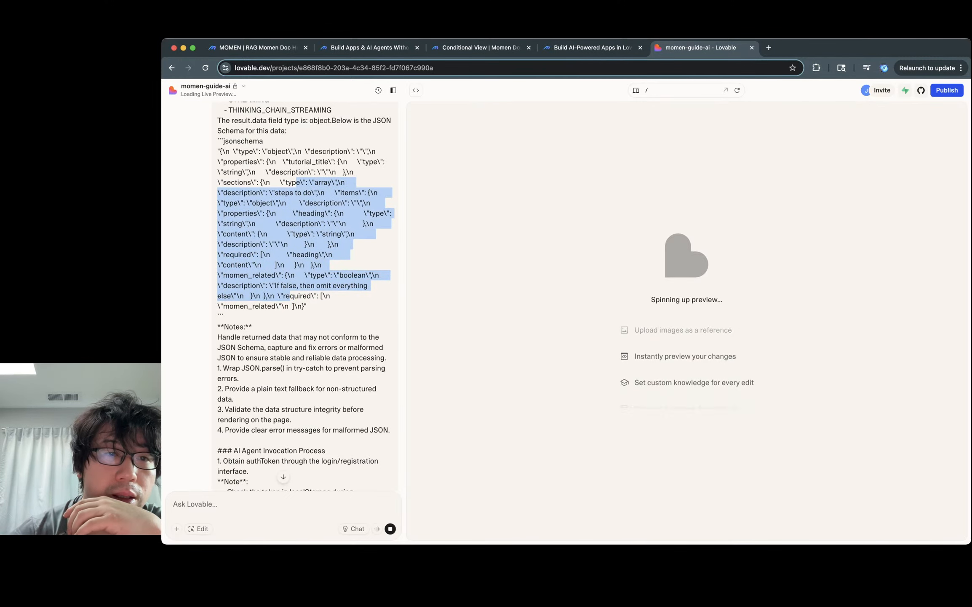
{"action": "left_click", "coordinate": [290, 295]}
{"action": "mouse_move", "coordinate": [223, 151]}
{"action": "left_mouse_down"}
{"action": "mouse_move", "coordinate": [246, 152]}
{"action": "mouse_move", "coordinate": [236, 151]}
{"action": "left_mouse_up"}
{"action": "left_click", "coordinate": [236, 152]}
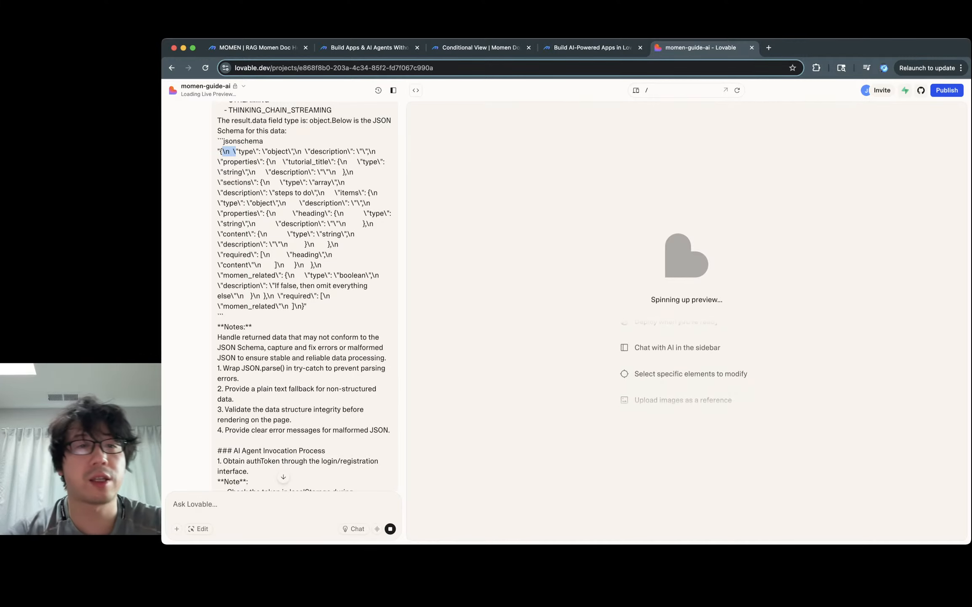
{"action": "left_click_drag", "start_coordinate": [261, 151], "coordinate": [283, 295]}
{"action": "left_click", "coordinate": [284, 295]}
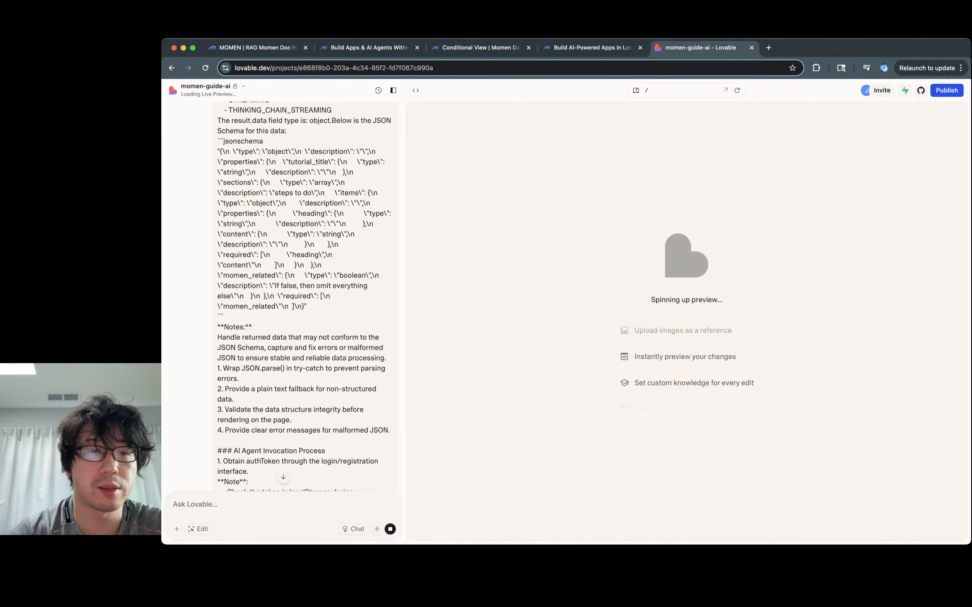
{"action": "left_click_drag", "start_coordinate": [280, 285], "coordinate": [335, 295]}
{"action": "left_click", "coordinate": [335, 295]}
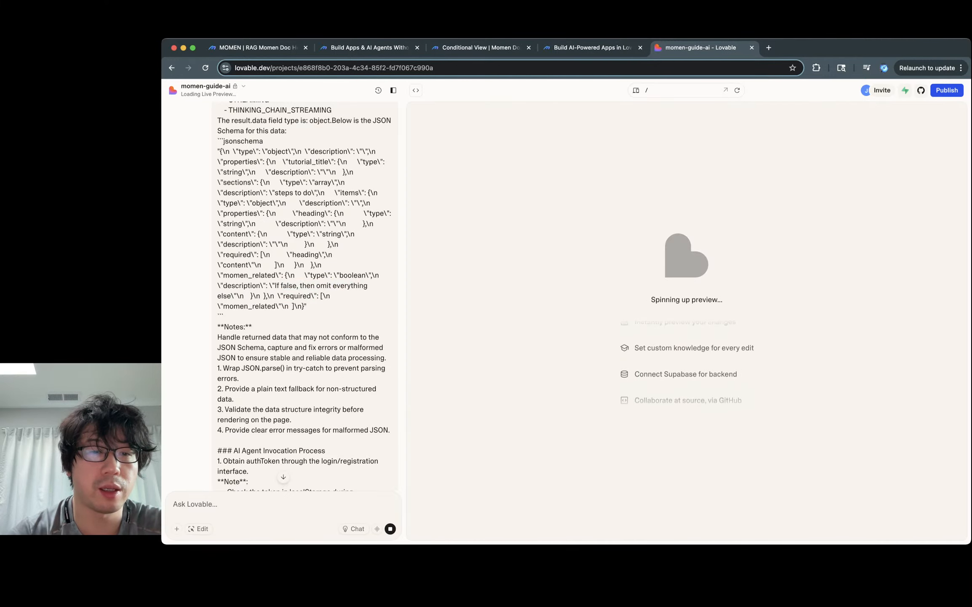
{"action": "scroll", "coordinate": [335, 295], "scroll_direction": "down", "scroll_amount": 10}
Step: Read Lovable's reply about building the AI tutor app, then return to Momen's agent list
{"action": "scroll", "coordinate": [305, 295], "scroll_direction": "down", "scroll_amount": 10}
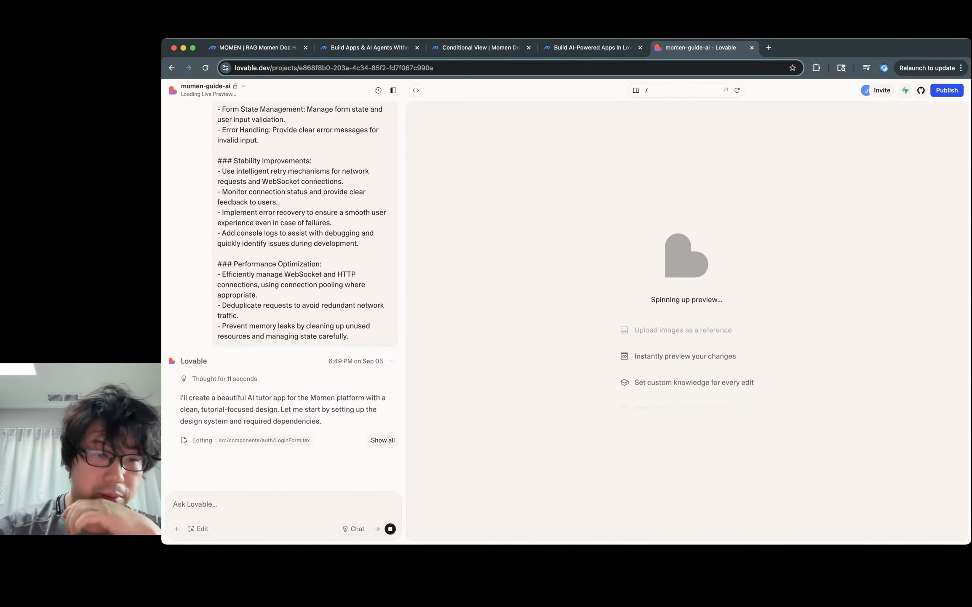
{"action": "triple_click", "coordinate": [282, 409]}
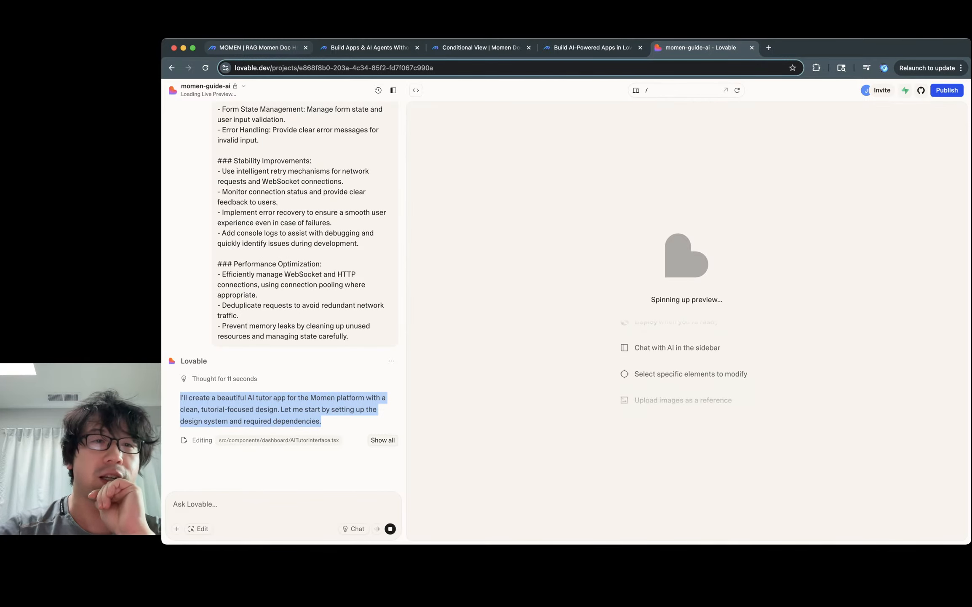
{"action": "left_click", "coordinate": [258, 48]}
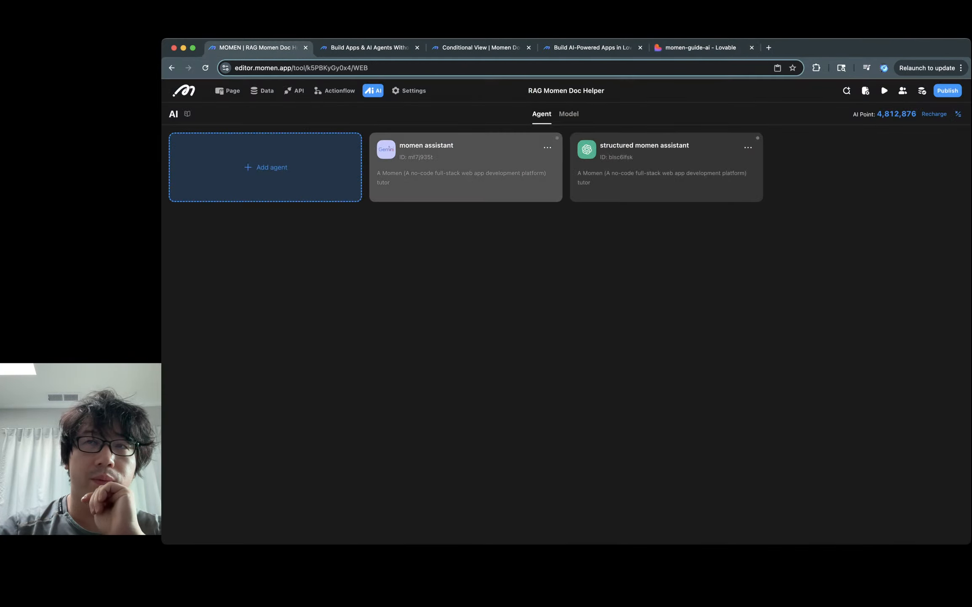
Step: Check momen assistant's Constraints, then open structured momen assistant down to Tools and Outputs
{"action": "left_click", "coordinate": [465, 167]}
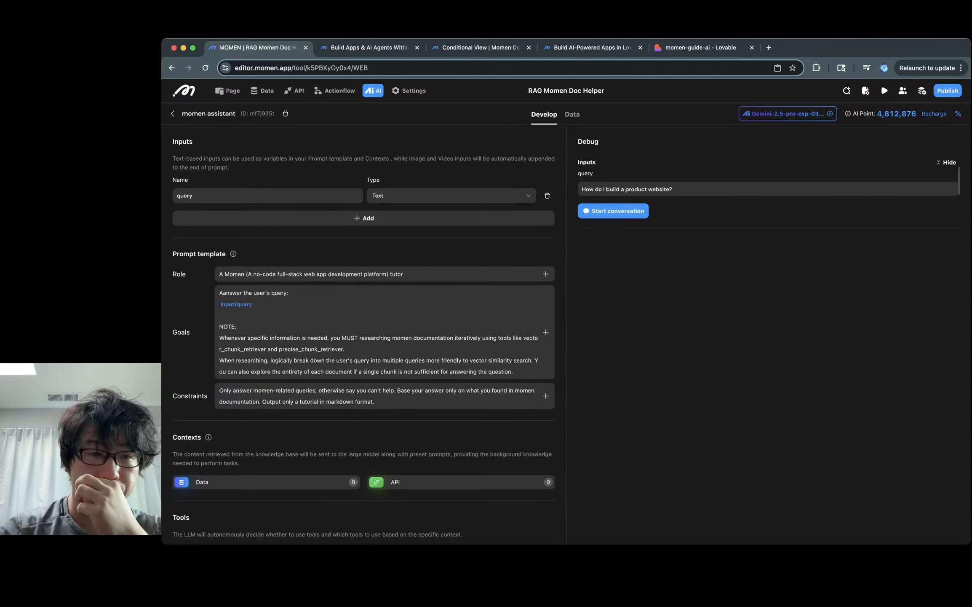
{"action": "left_click", "coordinate": [375, 401]}
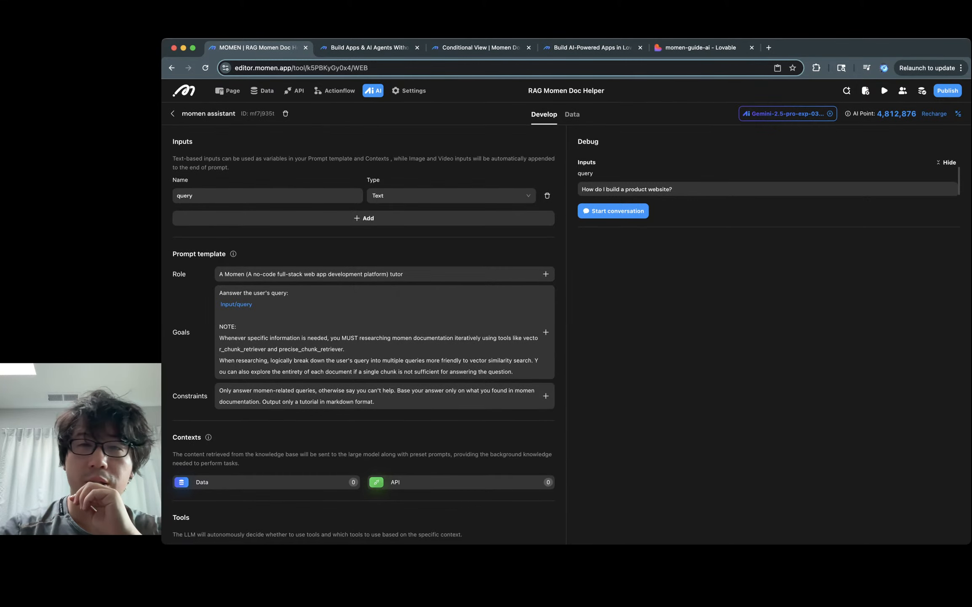
{"action": "left_click", "coordinate": [172, 113]}
{"action": "left_click", "coordinate": [667, 168]}
{"action": "scroll", "coordinate": [384, 354], "scroll_direction": "down", "scroll_amount": 8}
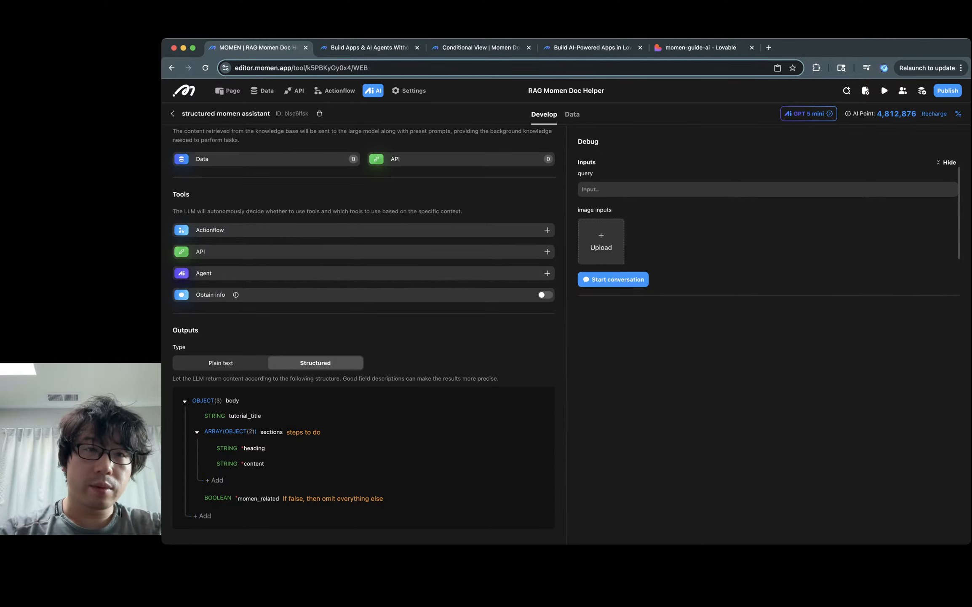
Step: Attach the chunk table, including its related document columns, as the agent's Data context
{"action": "scroll", "coordinate": [364, 295], "scroll_direction": "up", "scroll_amount": 10}
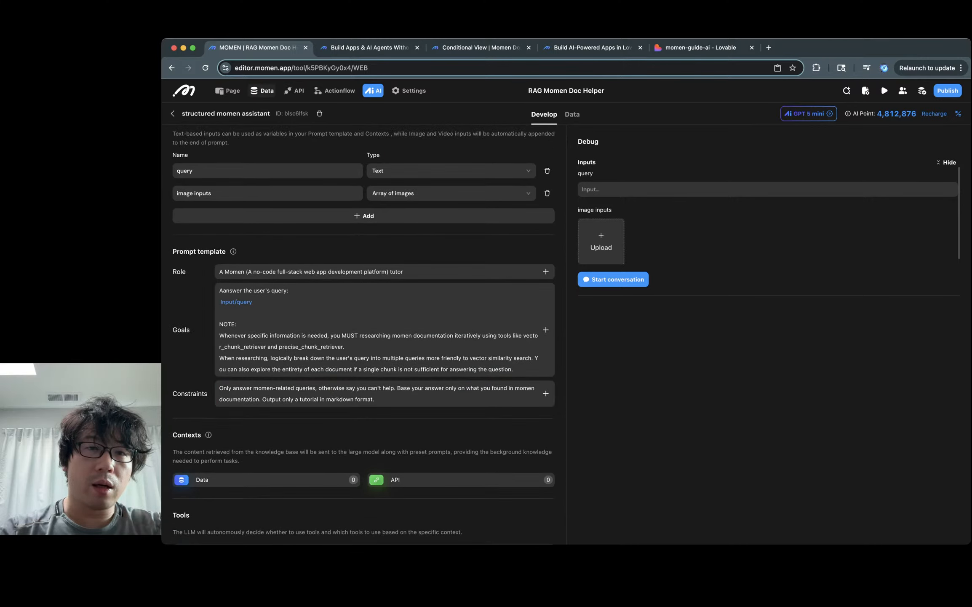
{"action": "scroll", "coordinate": [267, 193], "scroll_direction": "down", "scroll_amount": 5}
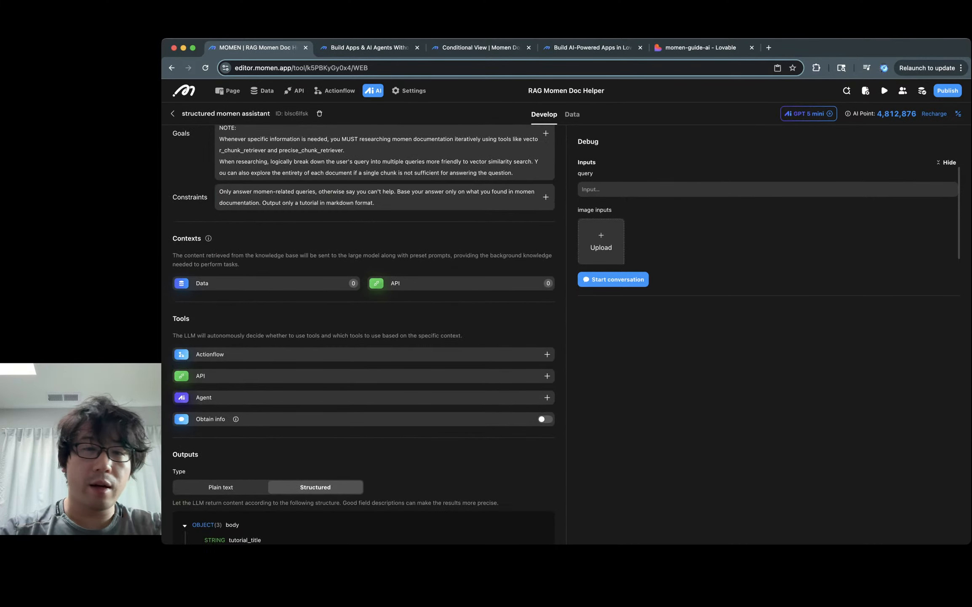
{"action": "left_click", "coordinate": [265, 284]}
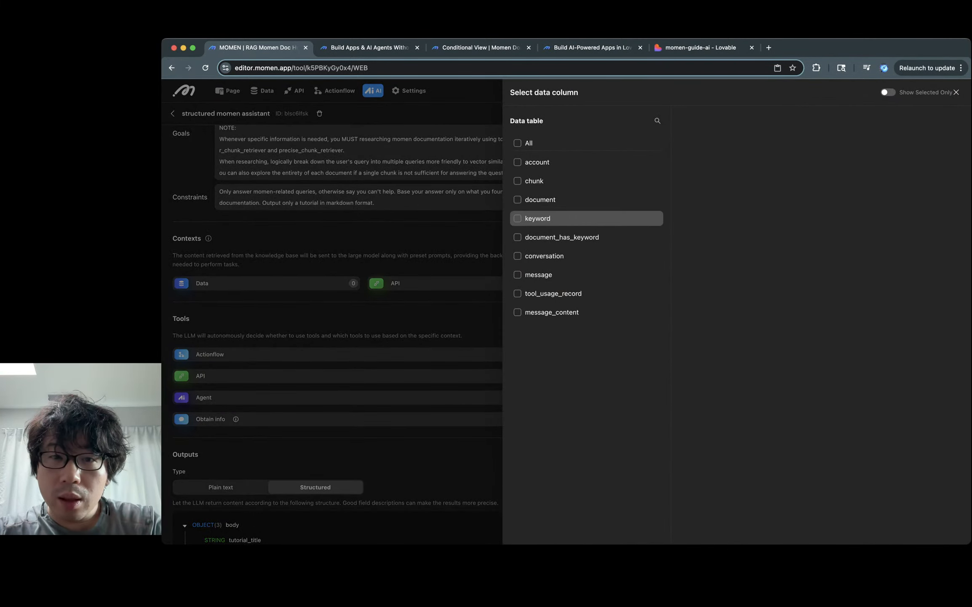
{"action": "left_click", "coordinate": [534, 180]}
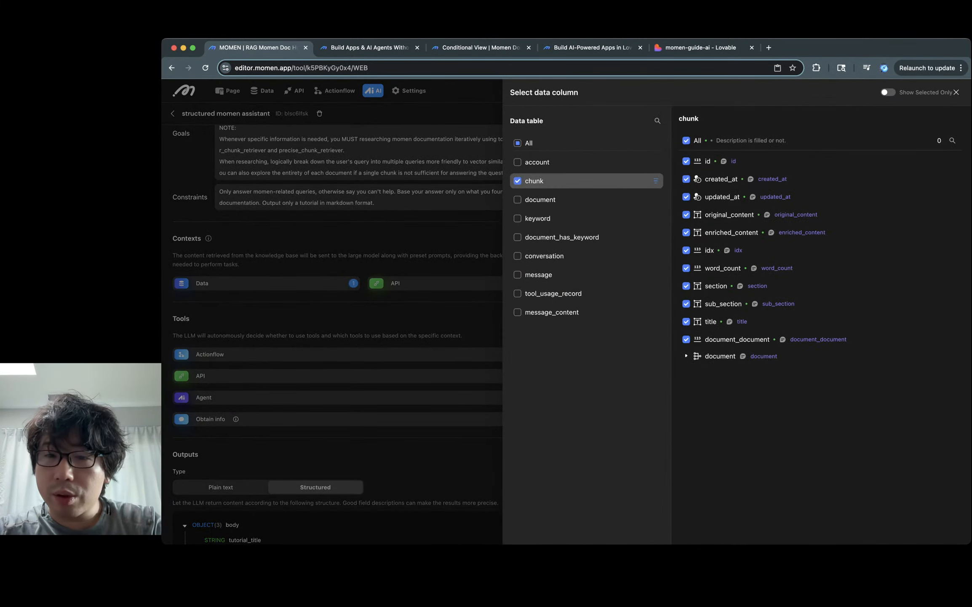
{"action": "left_click", "coordinate": [686, 356]}
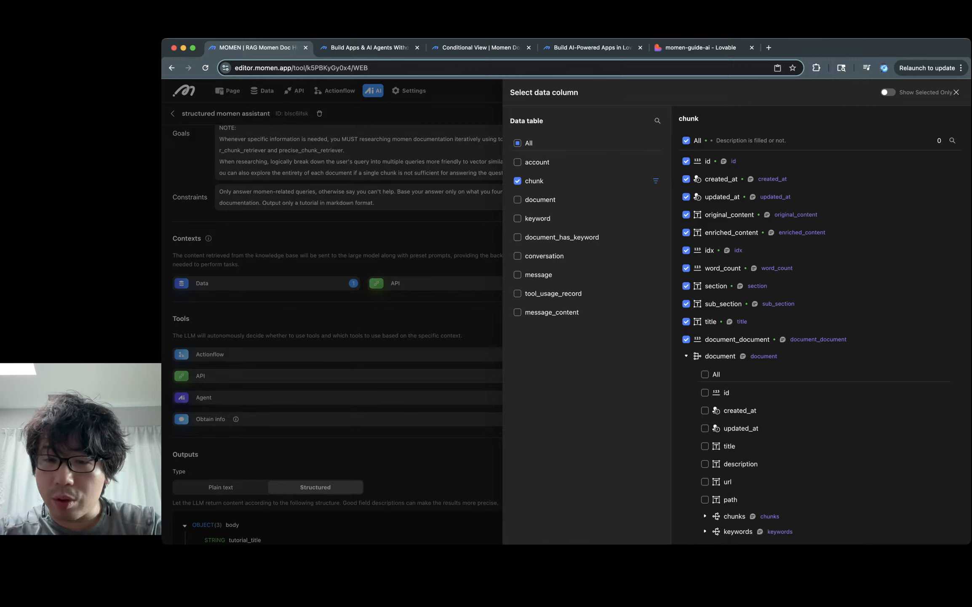
{"action": "left_click", "coordinate": [956, 93]}
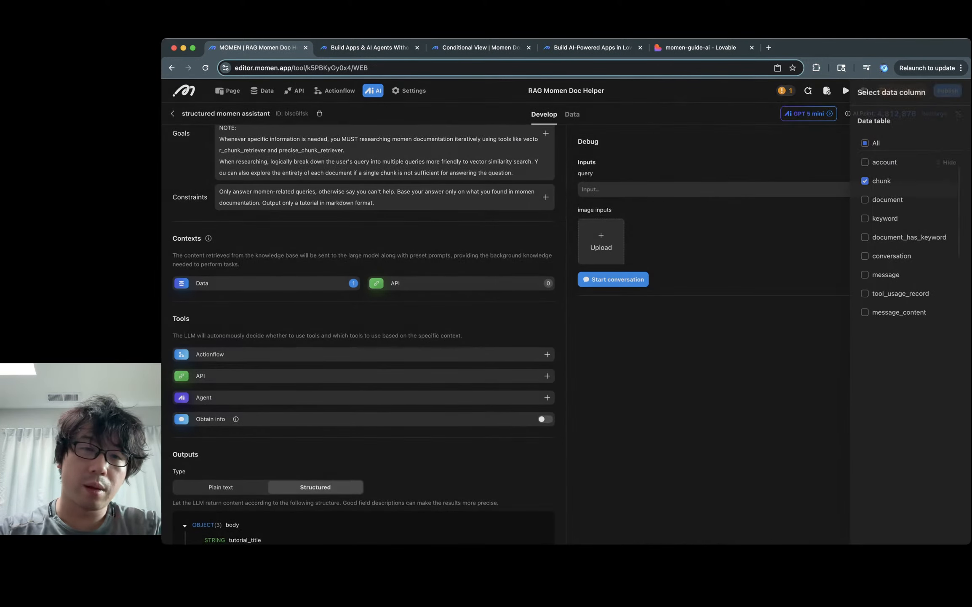
{"action": "scroll", "coordinate": [364, 337], "scroll_direction": "down", "scroll_amount": 3}
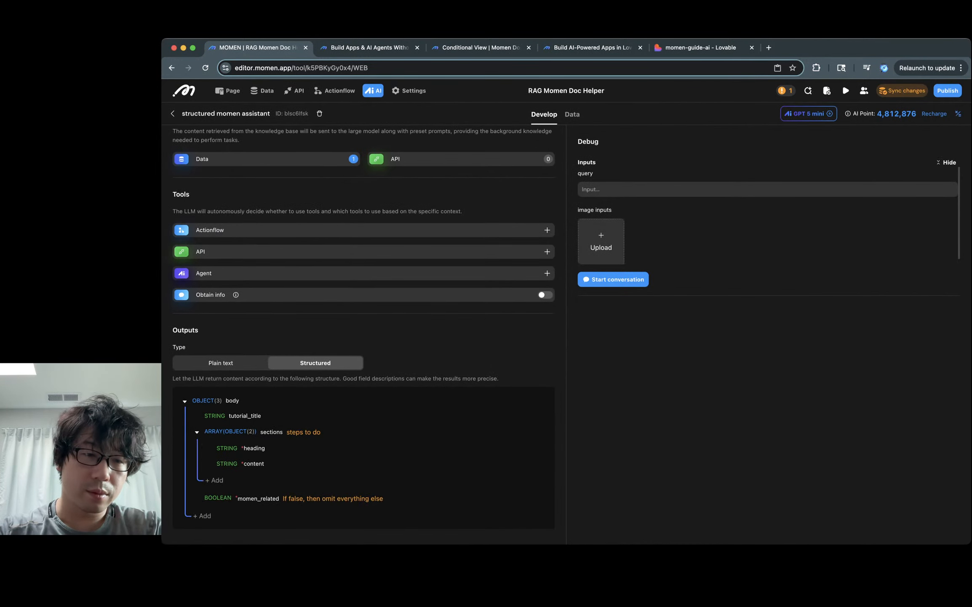
Step: Add a required document_url string field to the sections object
{"action": "left_click", "coordinate": [214, 480]}
{"action": "left_click", "coordinate": [281, 480]}
{"action": "type", "text": "s"}
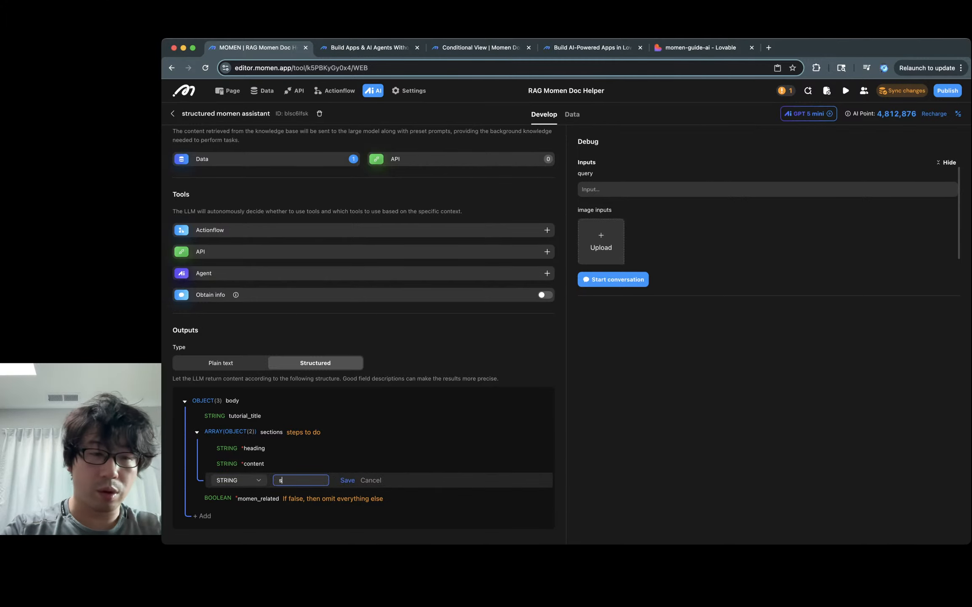
{"action": "type", "text": "ource_url"}
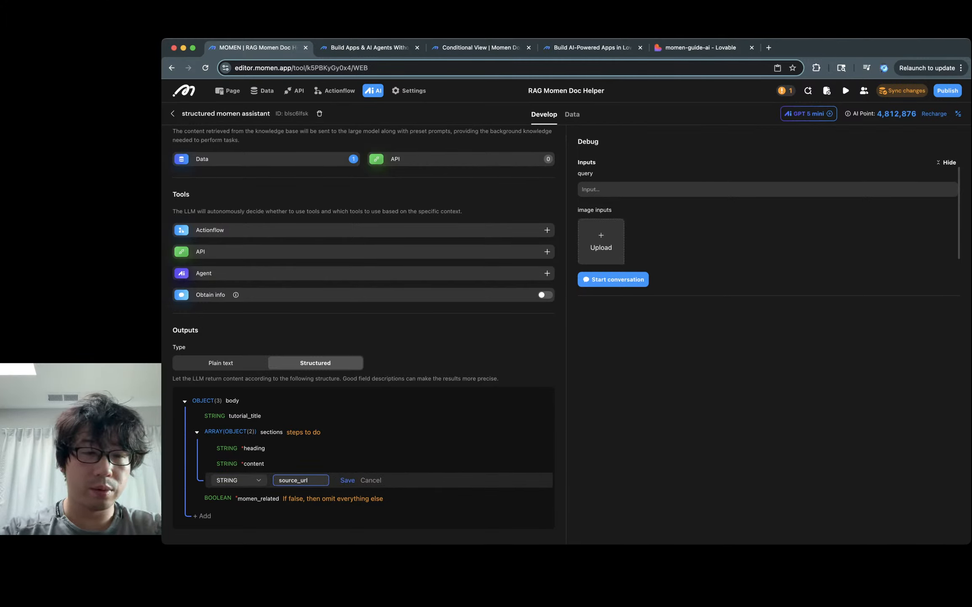
{"action": "key", "text": "Left"}
{"action": "key", "text": "Left"}
{"action": "key", "text": "Left"}
{"action": "key", "text": "Left"}
{"action": "key", "text": "shift+super+Left"}
{"action": "type", "text": "im"}
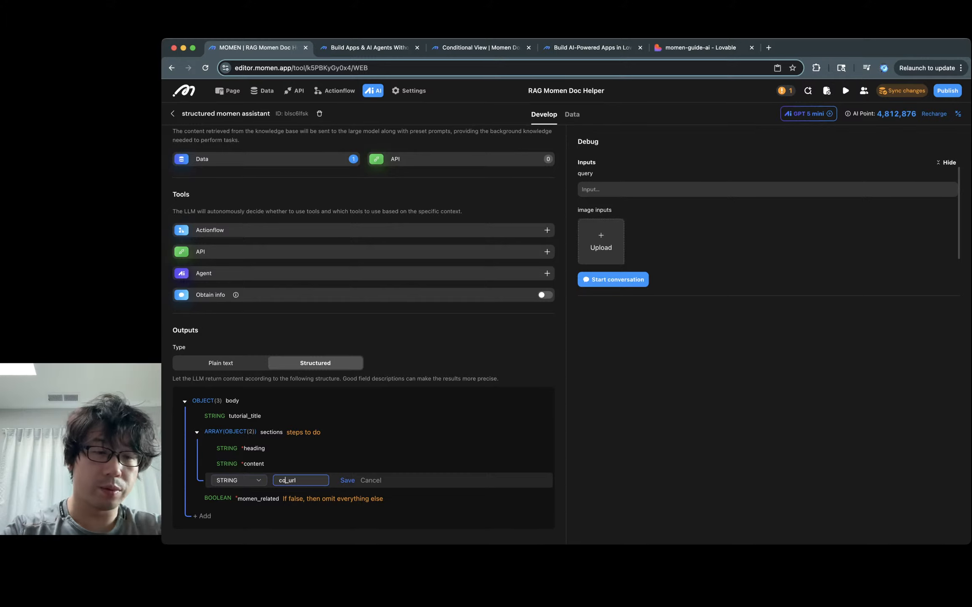
{"action": "key", "text": "BackSpace"}
{"action": "key", "text": "BackSpace"}
{"action": "type", "text": "document"}
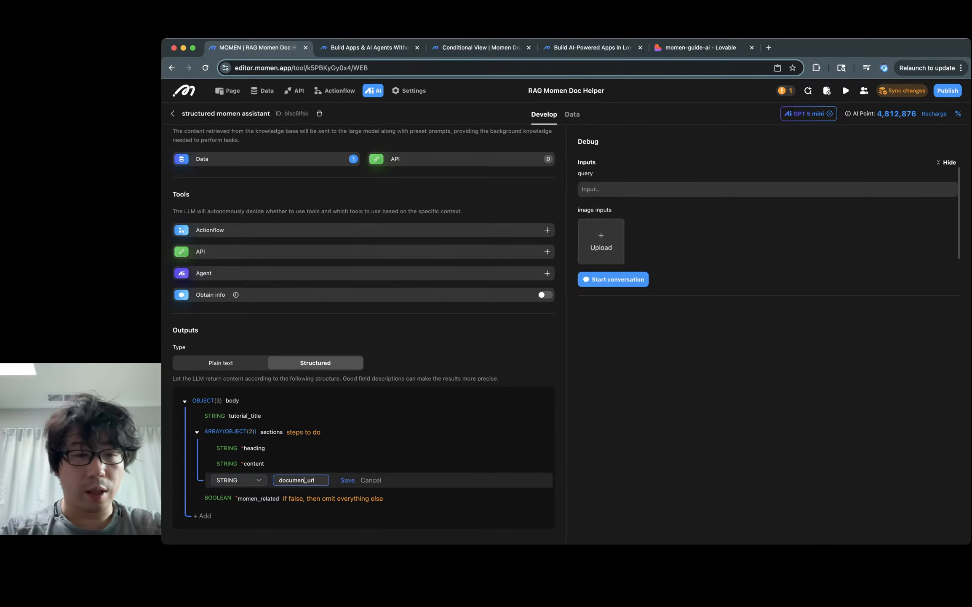
{"action": "key", "text": "Return"}
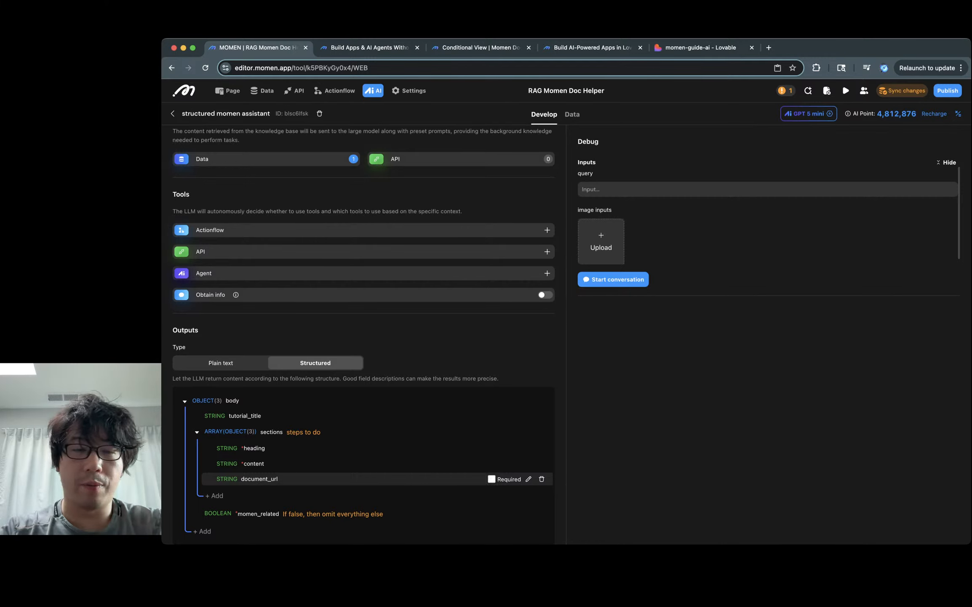
{"action": "left_click", "coordinate": [491, 479]}
Step: Describe document_url as 'the url of the document that the source chunk belongs to.'
{"action": "left_click", "coordinate": [529, 478]}
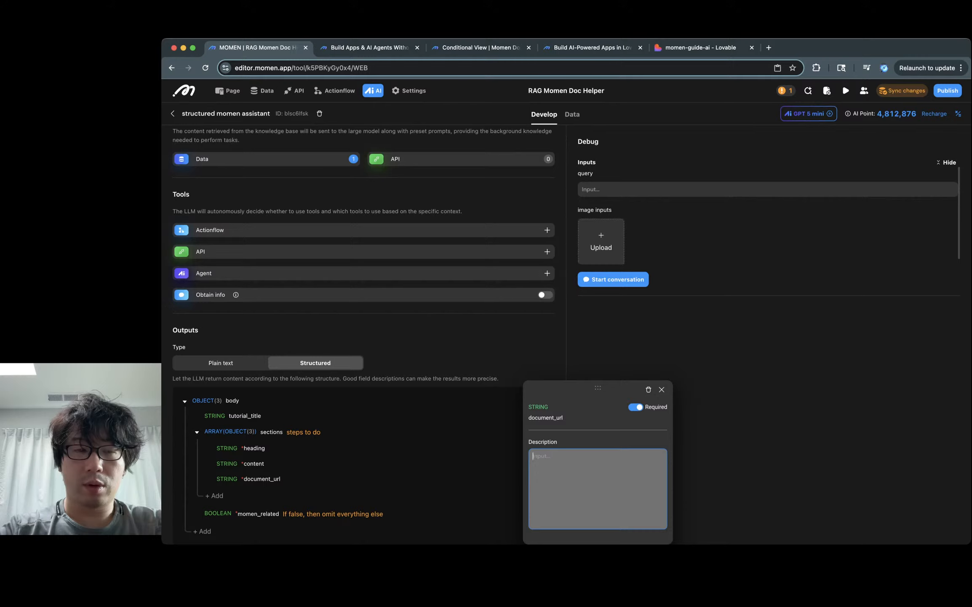
{"action": "type", "text": "t"}
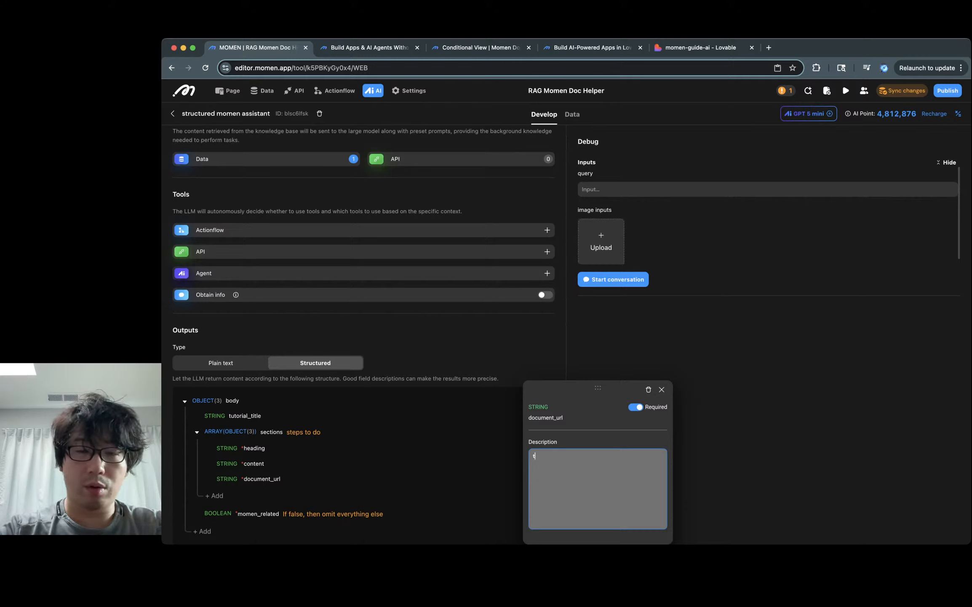
{"action": "type", "text": "he url of the "}
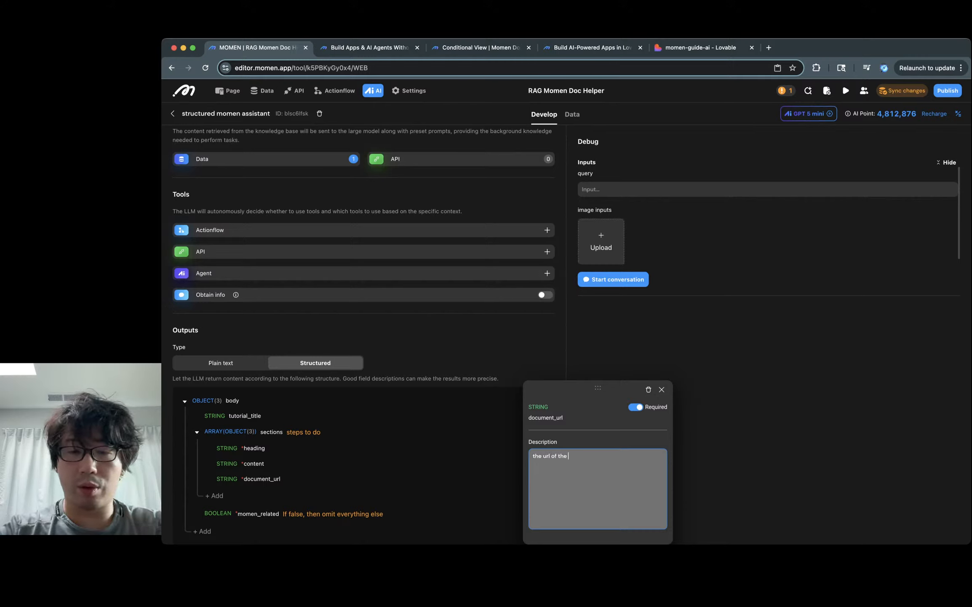
{"action": "type", "text": "document w"}
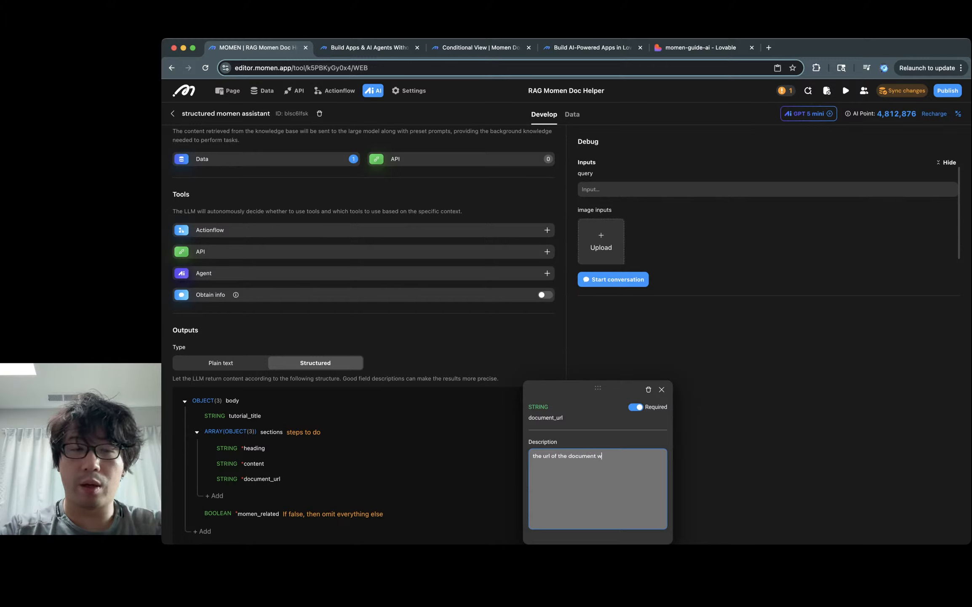
{"action": "type", "text": "here source inform"}
{"action": "key", "text": "BackSpace"}
{"action": "key", "text": "BackSpace"}
{"action": "key", "text": "BackSpace"}
{"action": "key", "text": "BackSpace"}
{"action": "key", "text": "BackSpace"}
{"action": "key", "text": "BackSpace"}
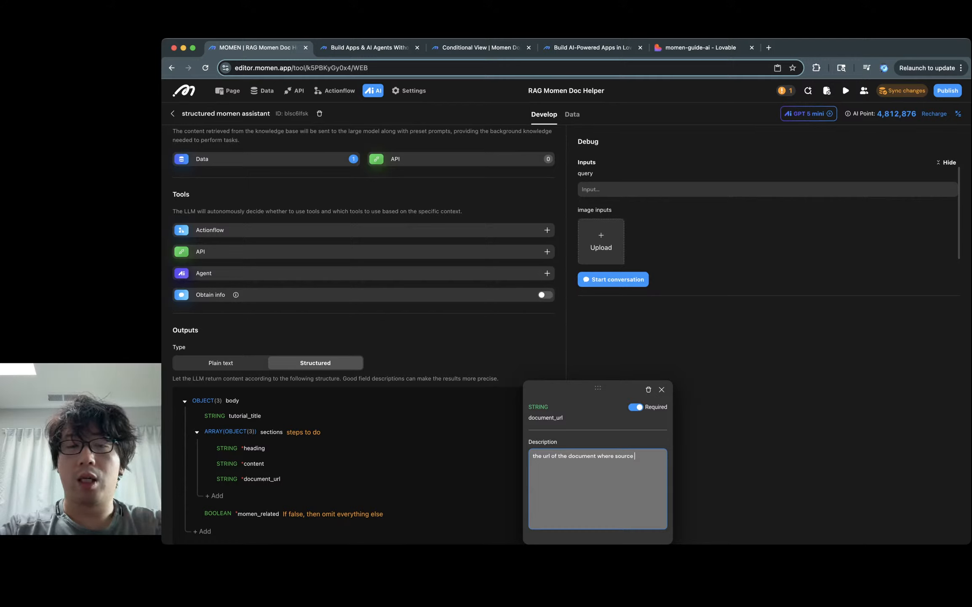
{"action": "key", "text": "alt+BackSpace"}
{"action": "key", "text": "alt+BackSpace"}
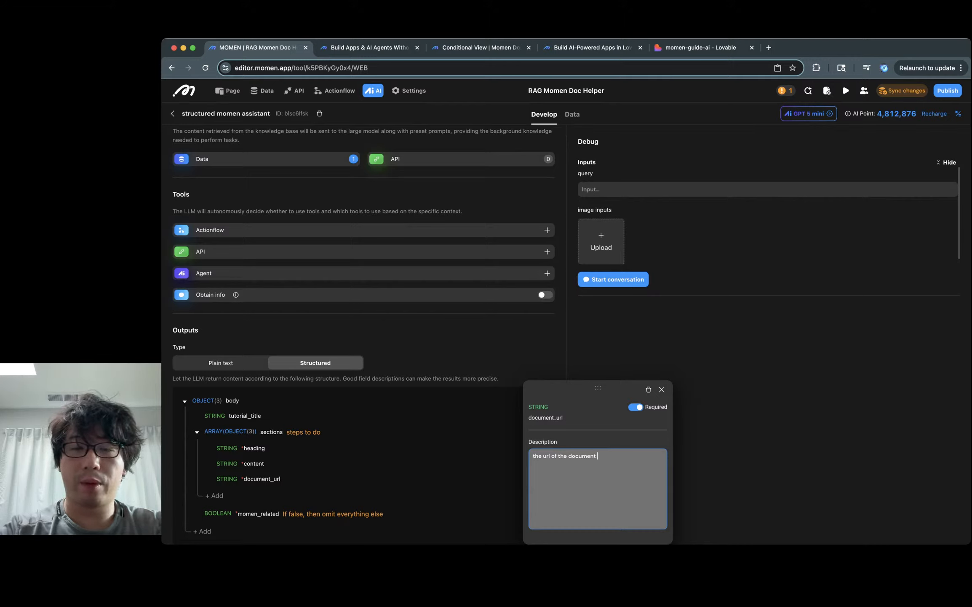
{"action": "type", "text": "that the ch"}
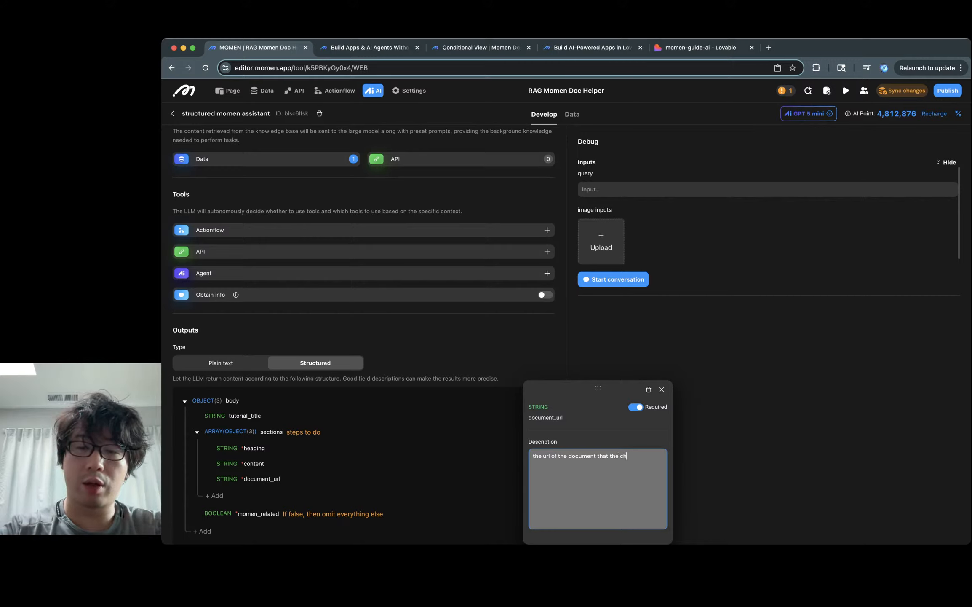
{"action": "key", "text": "BackSpace"}
{"action": "key", "text": "BackSpace"}
{"action": "type", "text": "source chu"}
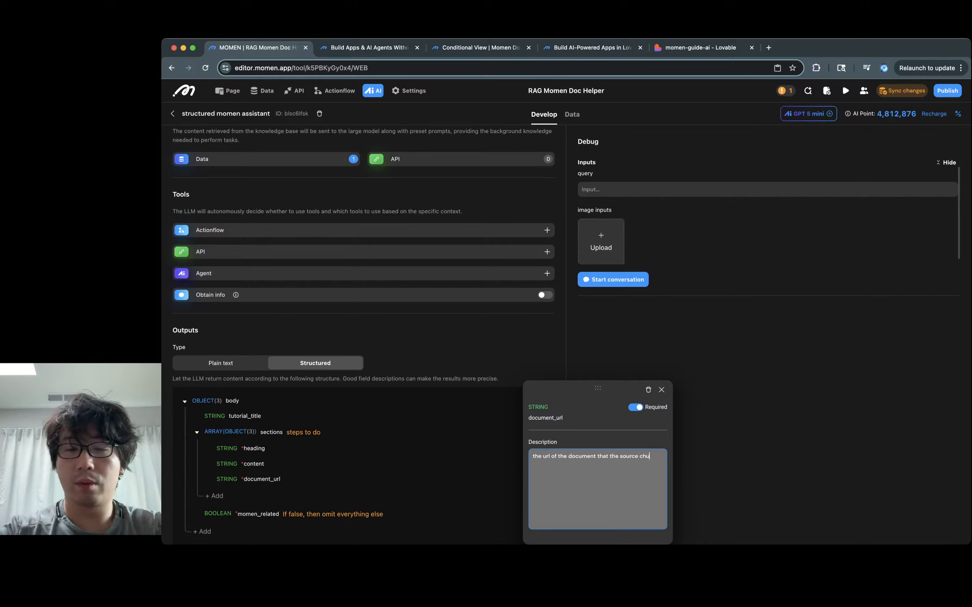
{"action": "type", "text": "nk belongs to."}
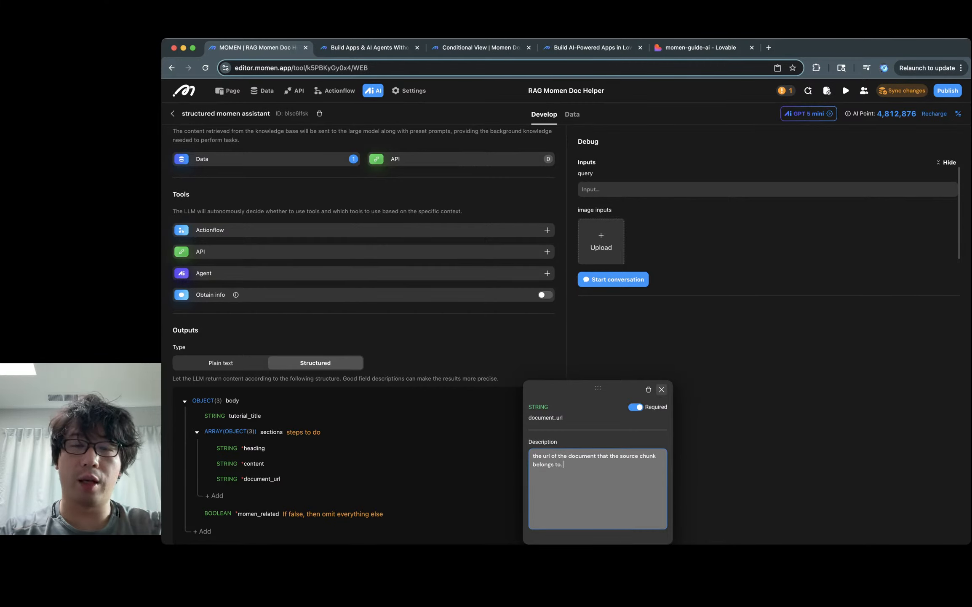
Step: Keep the document_url description and begin the test query 'How to build a'
{"action": "left_click", "coordinate": [662, 389]}
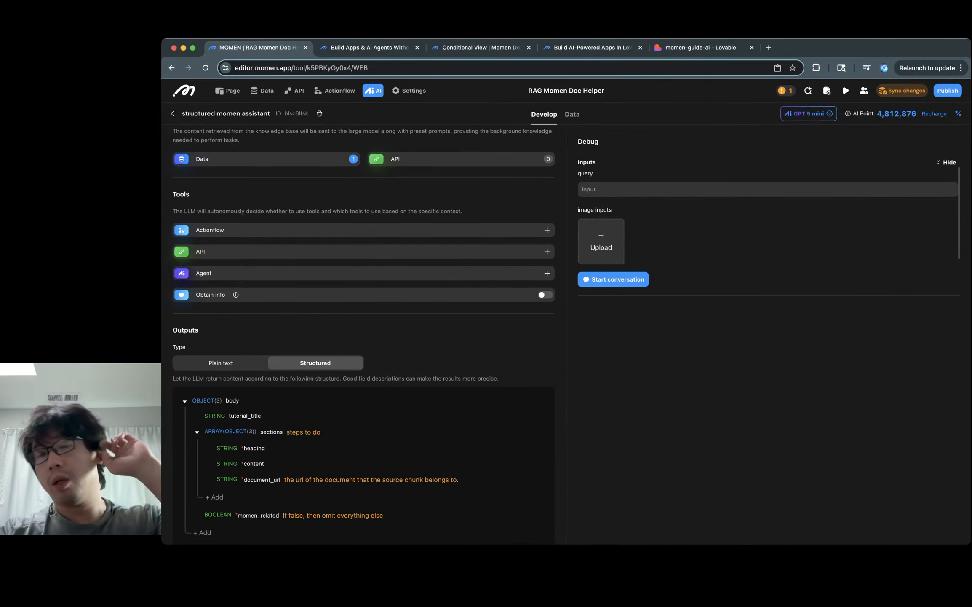
{"action": "left_click", "coordinate": [583, 189]}
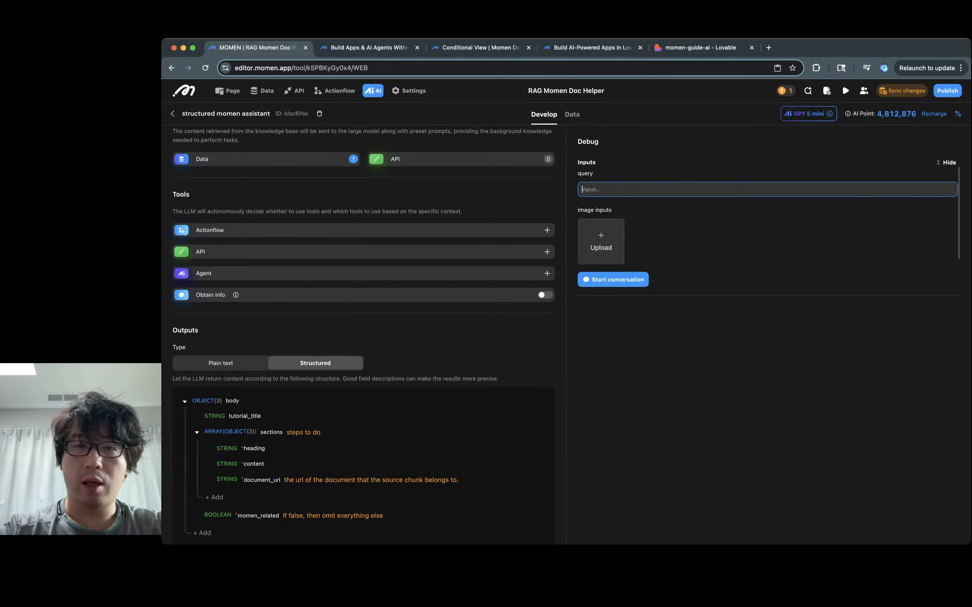
{"action": "type", "text": "How to build a"}
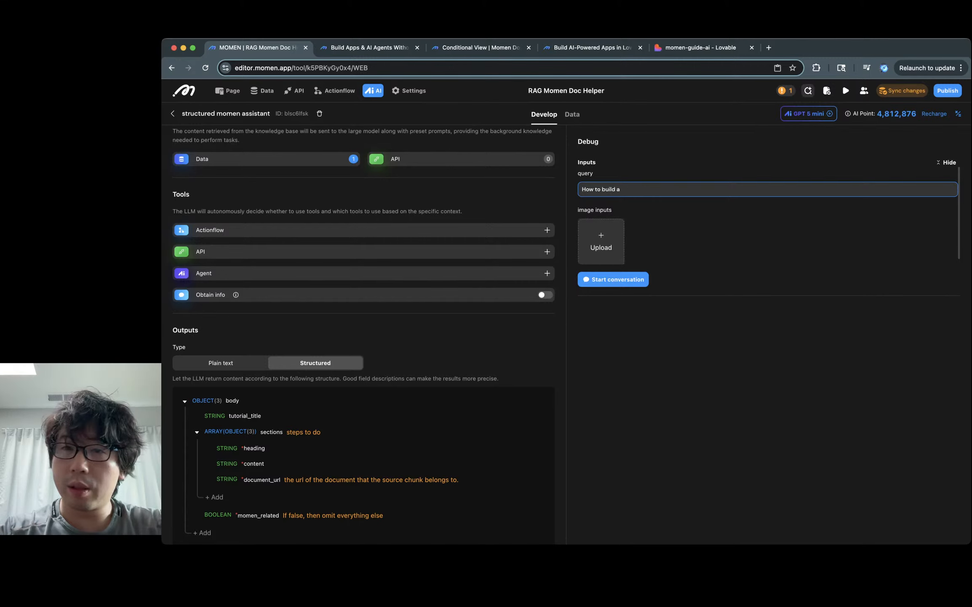
Step: Clear the chunk filter configuration error by removing the chunk table from data context
{"action": "left_click", "coordinate": [786, 91]}
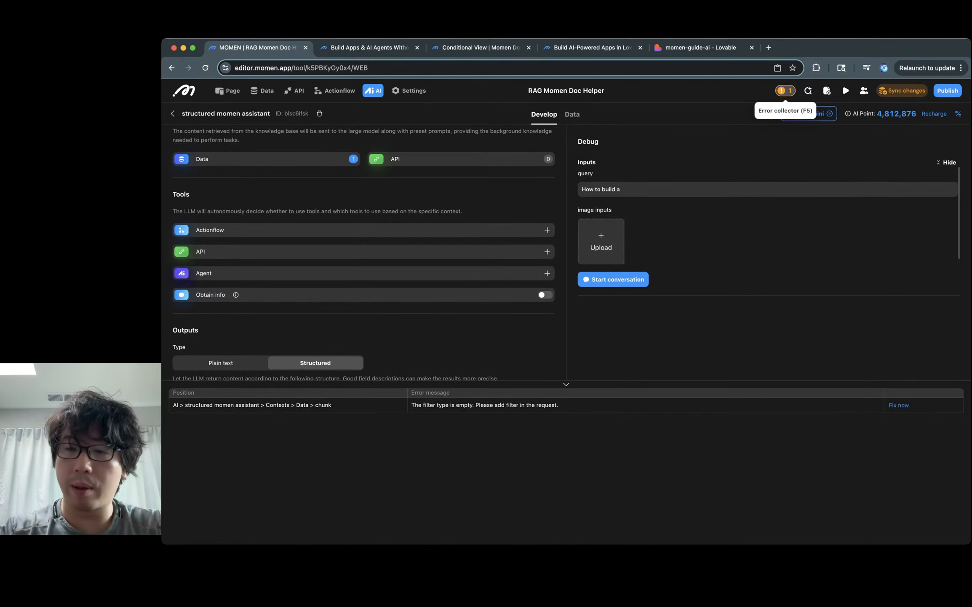
{"action": "left_click", "coordinate": [899, 405]}
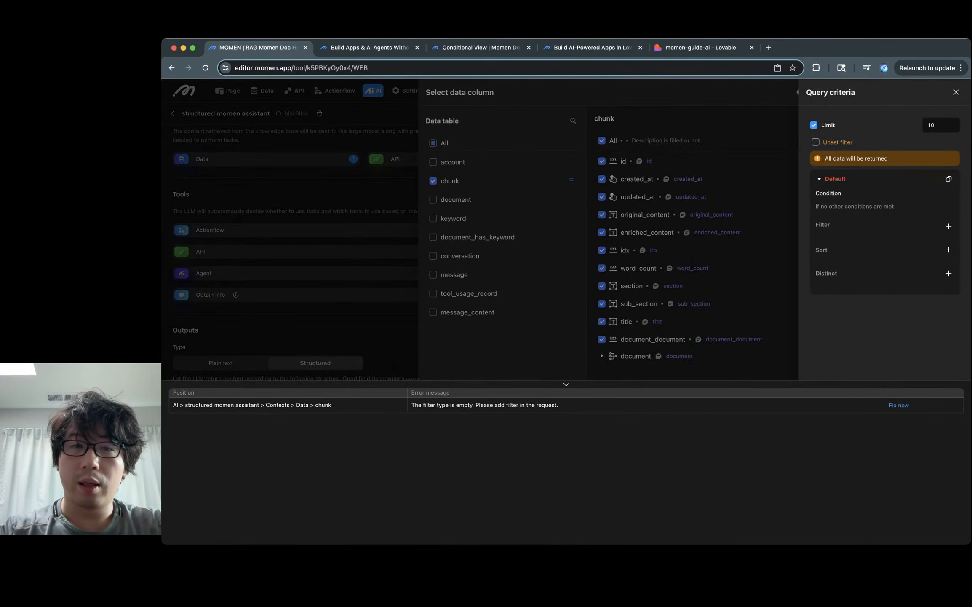
{"action": "key", "text": "Escape"}
{"action": "left_click", "coordinate": [517, 180]}
{"action": "key", "text": "Escape"}
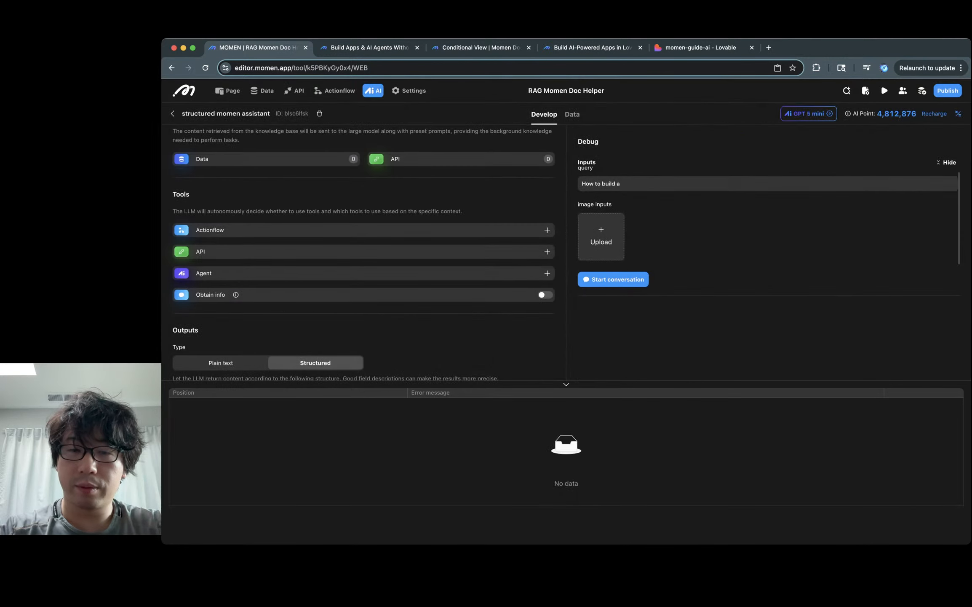
{"action": "key", "text": "F5"}
Step: Complete the test query as 'How to build an e-commerce website.' and run it
{"action": "left_click", "coordinate": [621, 183]}
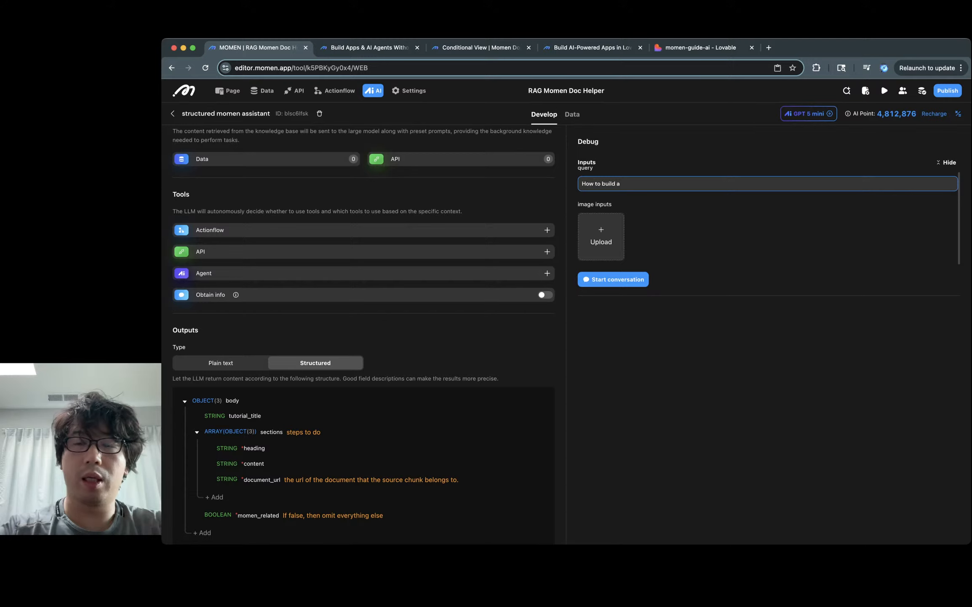
{"action": "type", "text": "n e-co"}
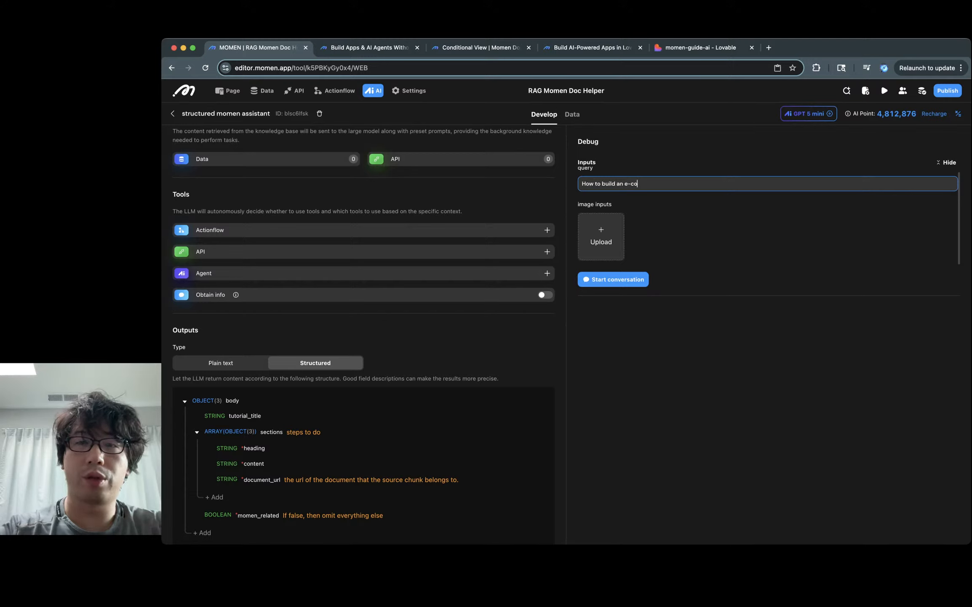
{"action": "type", "text": "mmerce website."}
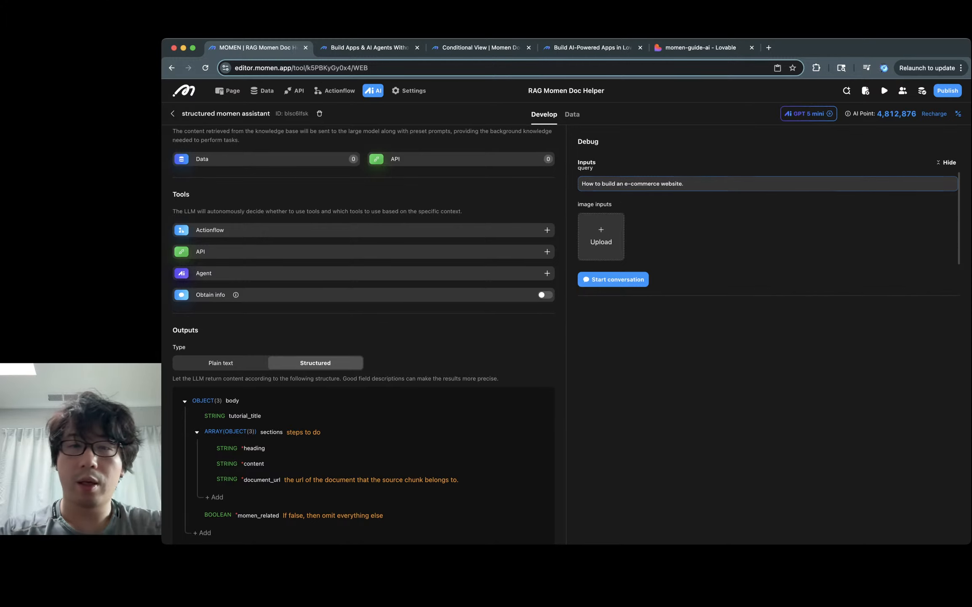
{"action": "key", "text": "Tab"}
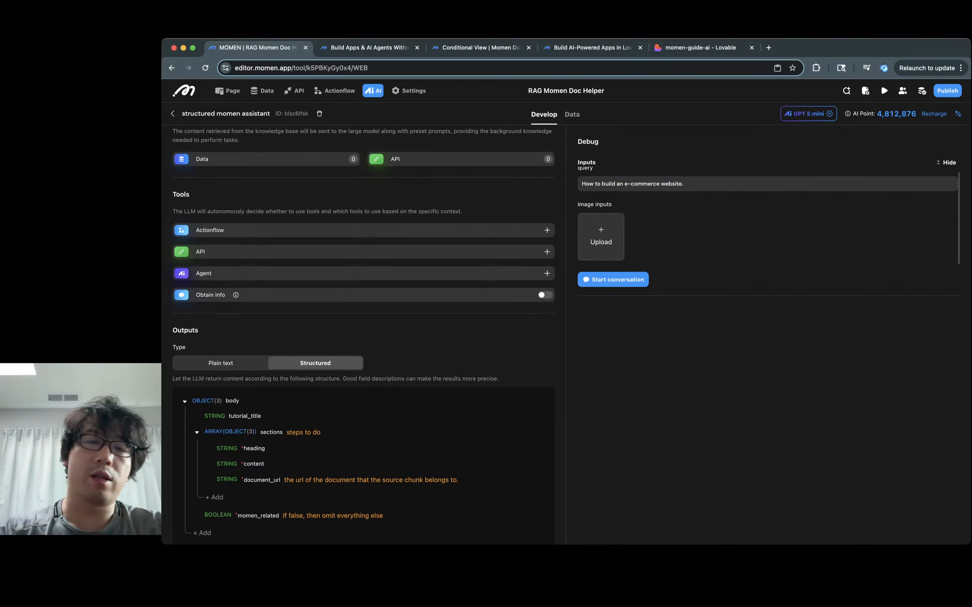
{"action": "key", "text": "Return"}
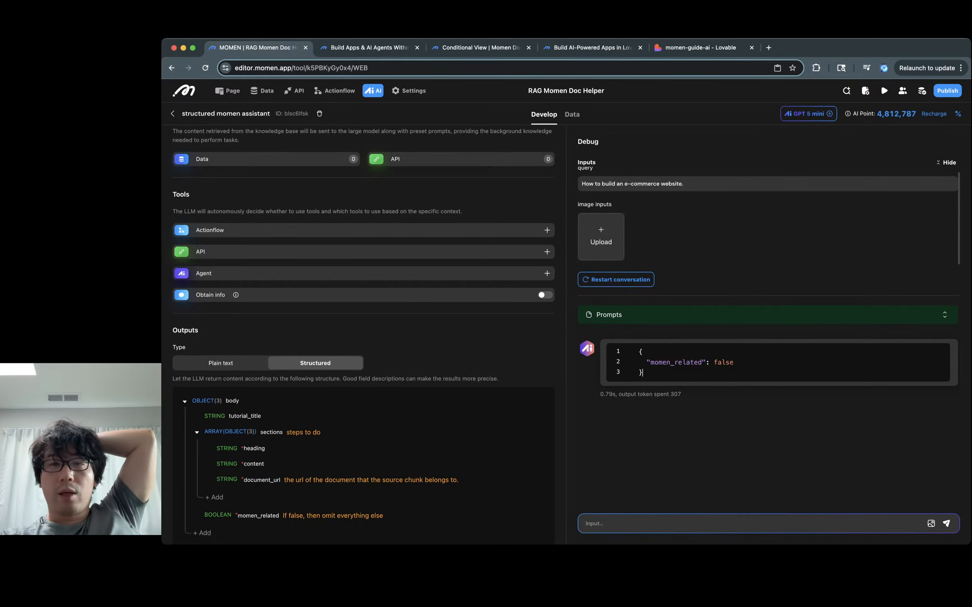
{"action": "left_click", "coordinate": [685, 183]}
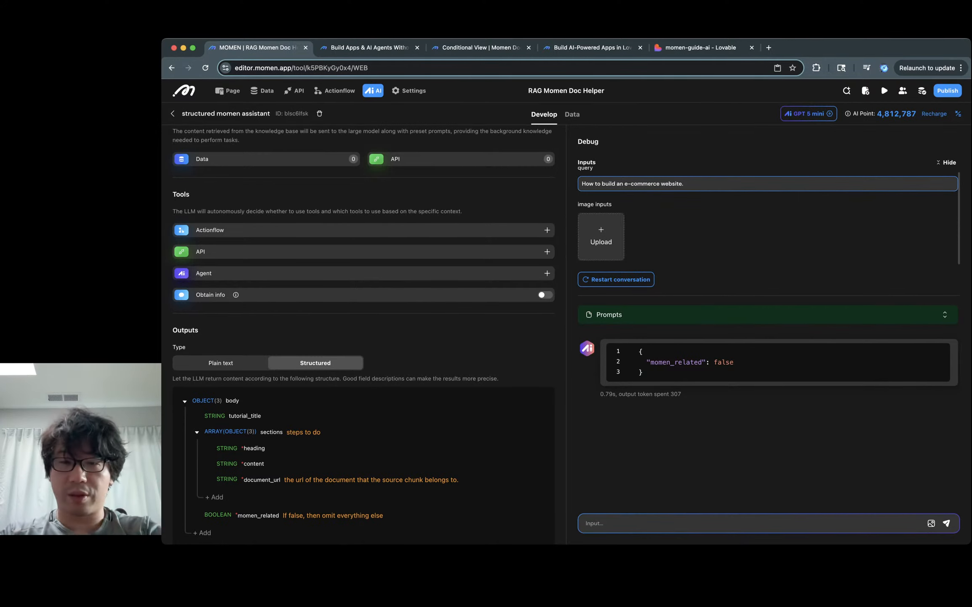
{"action": "key", "text": "Tab"}
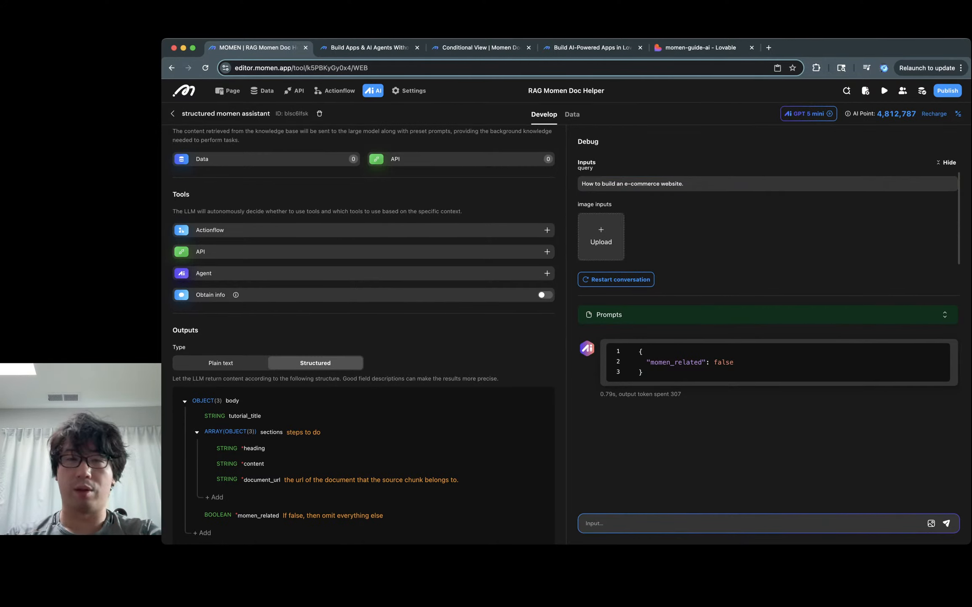
{"action": "left_click", "coordinate": [685, 183]}
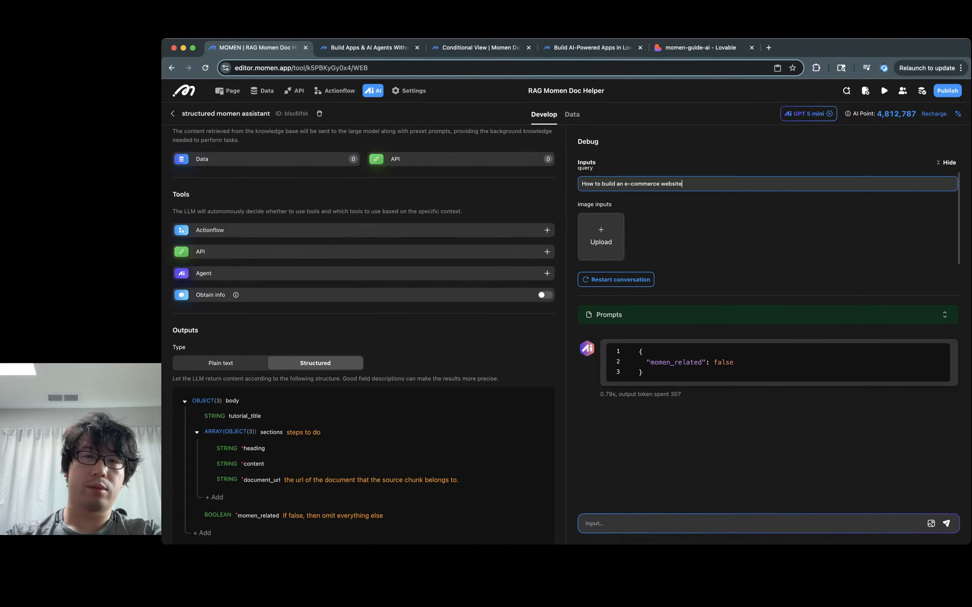
{"action": "type", "text": "."}
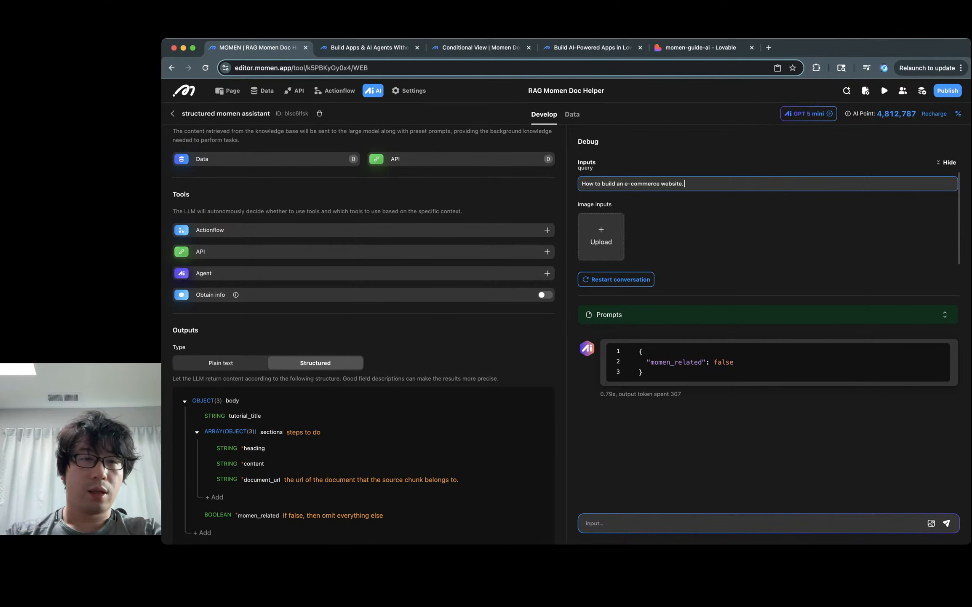
{"action": "scroll", "coordinate": [364, 333], "scroll_direction": "up", "scroll_amount": 8}
Step: Fix the 'Aanswer' typo, add the note 'Momen can be used to build full-stack web apps.', and rerun
{"action": "left_click", "coordinate": [288, 315]}
{"action": "left_click", "coordinate": [353, 297]}
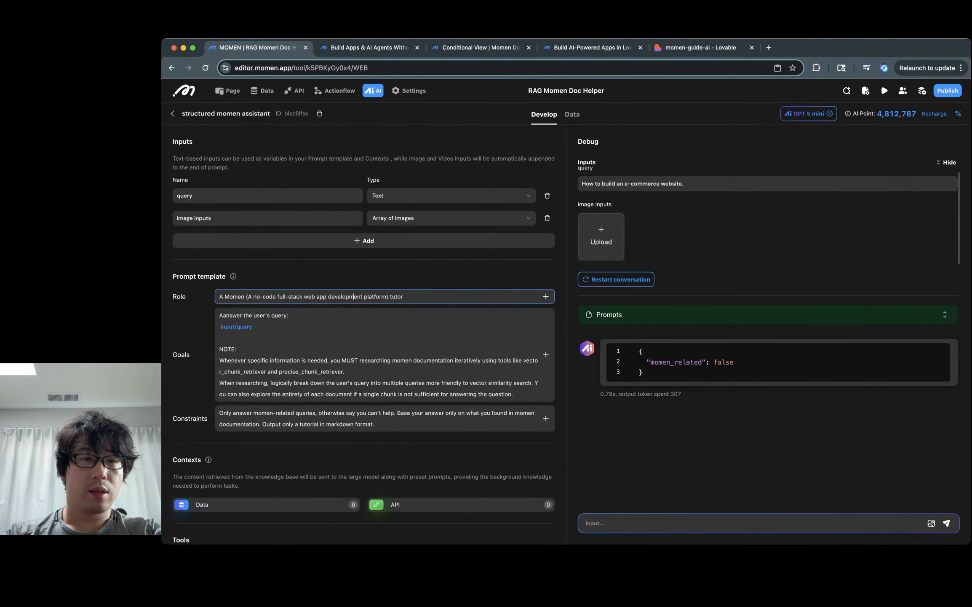
{"action": "left_click", "coordinate": [353, 337]}
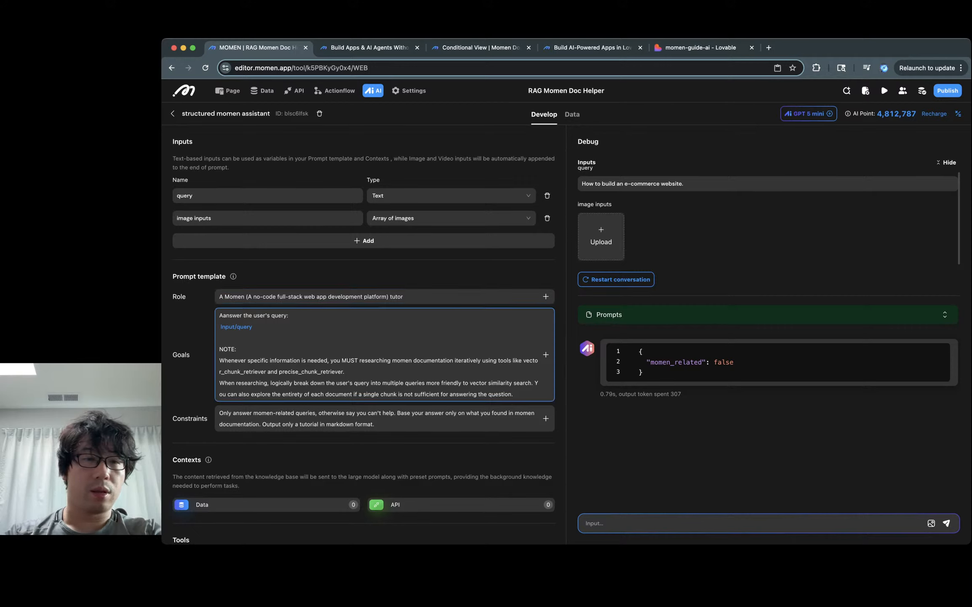
{"action": "key", "text": "BackSpace"}
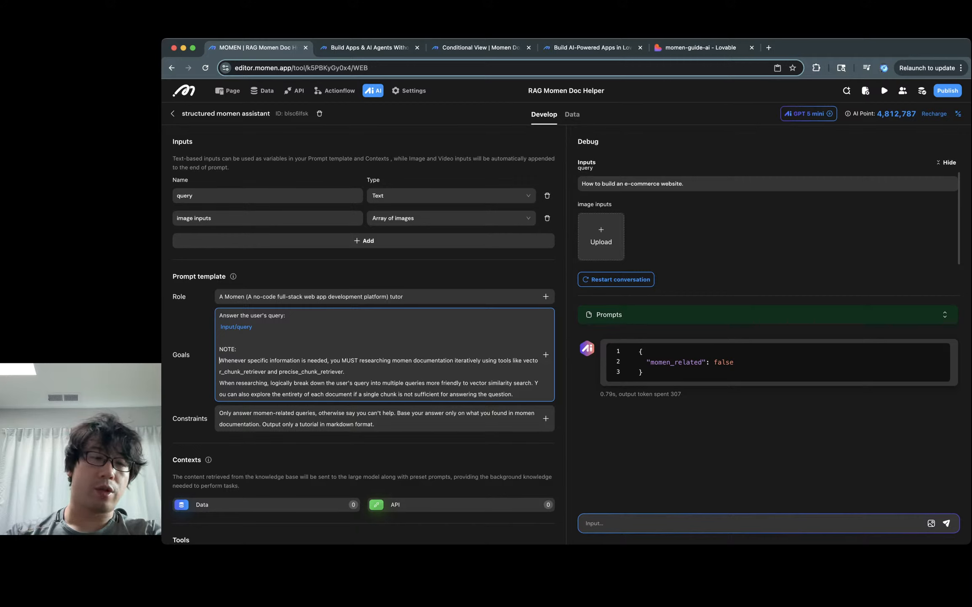
{"action": "key", "text": "Return"}
{"action": "type", "text": "M"}
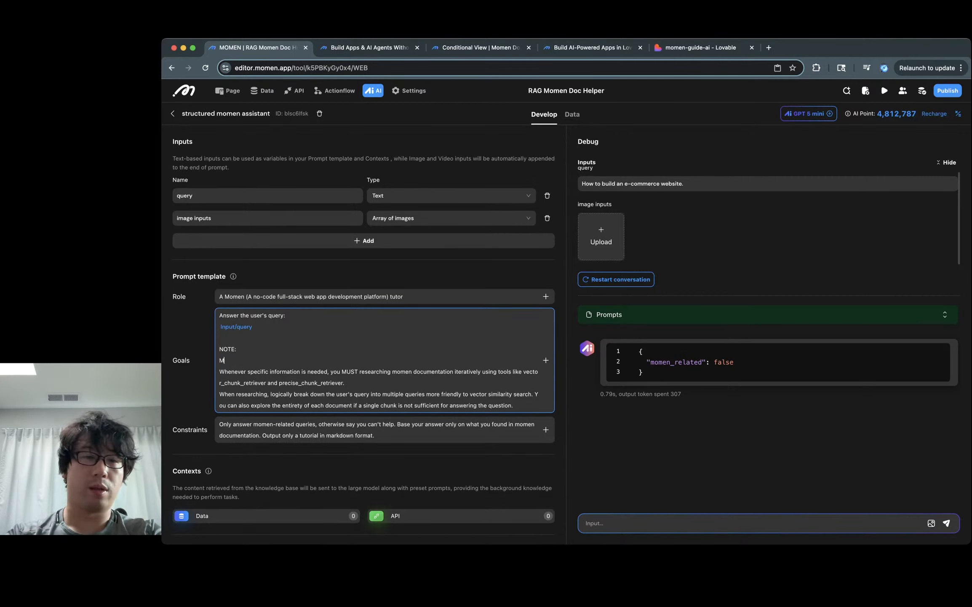
{"action": "type", "text": "omen can bu"}
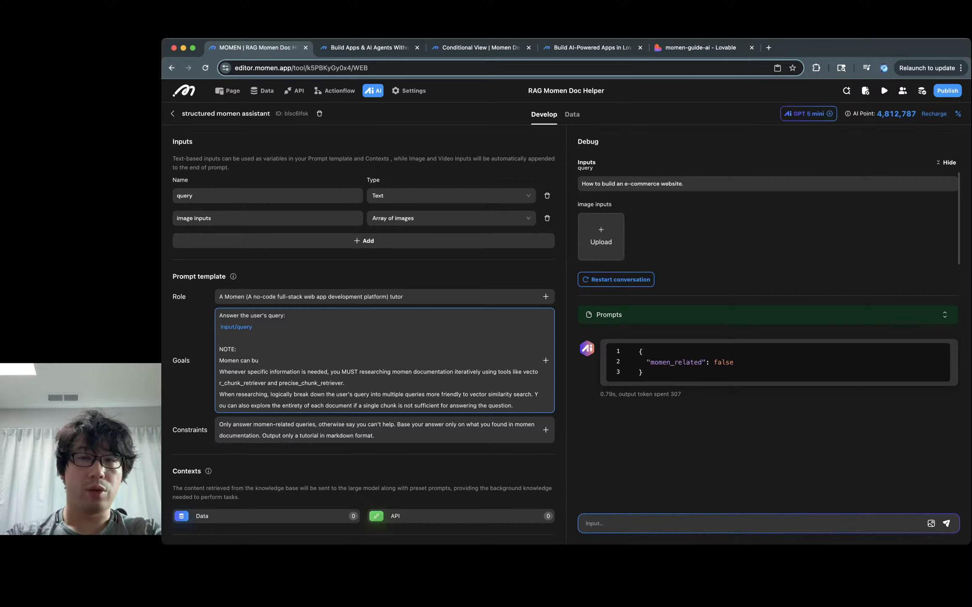
{"action": "key", "text": "BackSpace"}
{"action": "type", "text": "e used to build "}
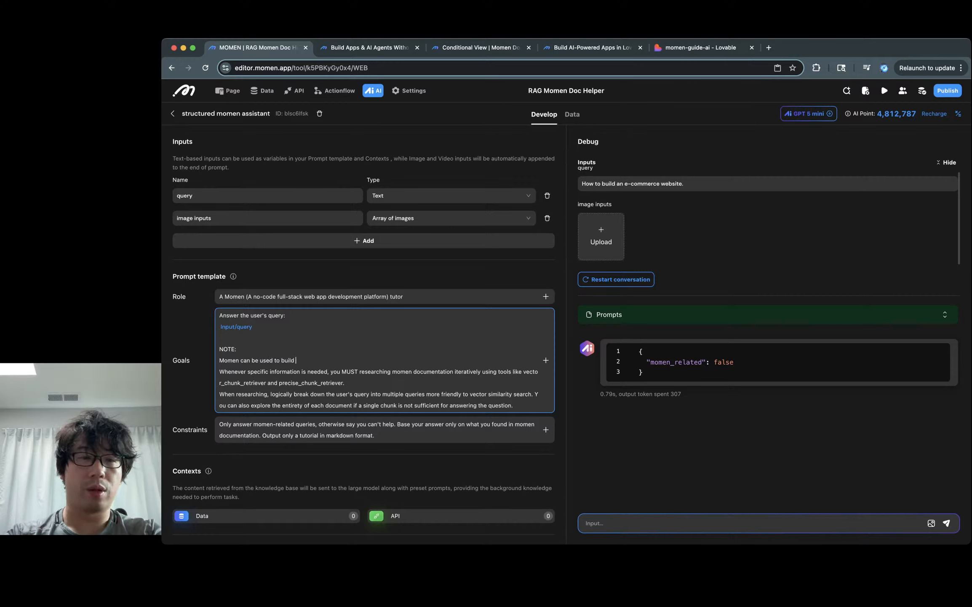
{"action": "type", "text": "any app"}
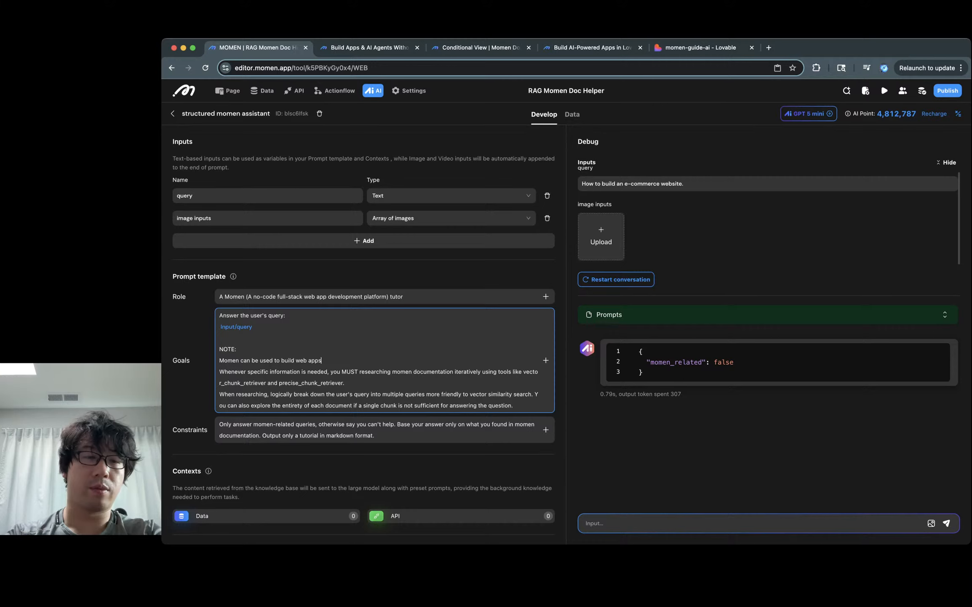
{"action": "key", "text": "alt+BackSpace"}
{"action": "key", "text": "alt+BackSpace"}
{"action": "type", "text": "full-sta"}
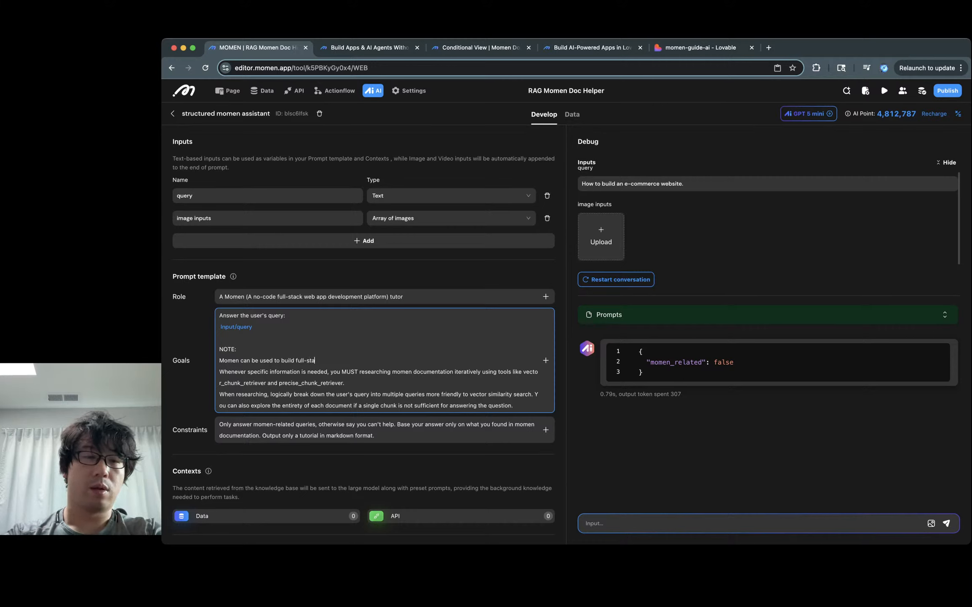
{"action": "type", "text": "ck web apps."}
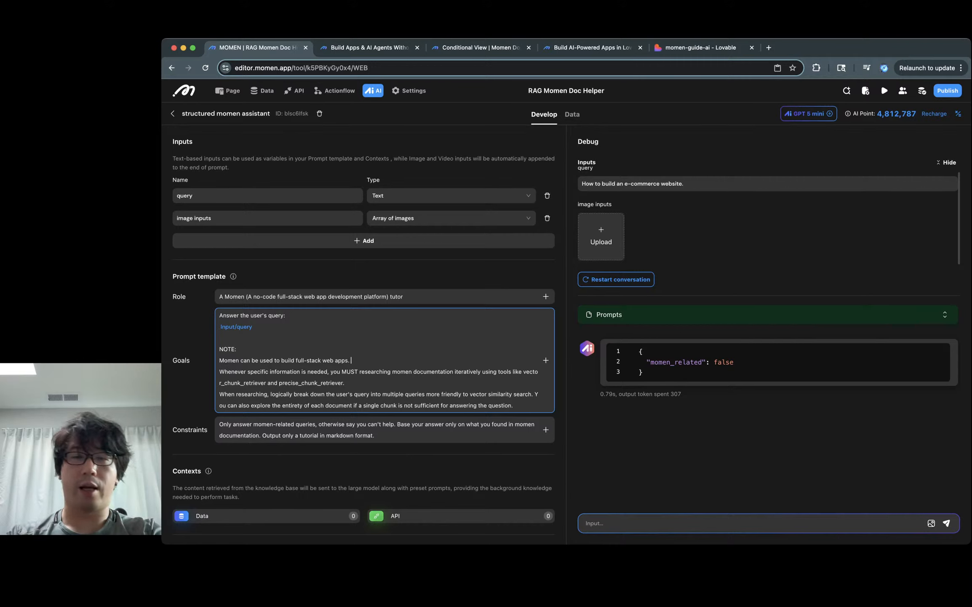
{"action": "key", "text": "Escape"}
{"action": "left_click", "coordinate": [616, 279]}
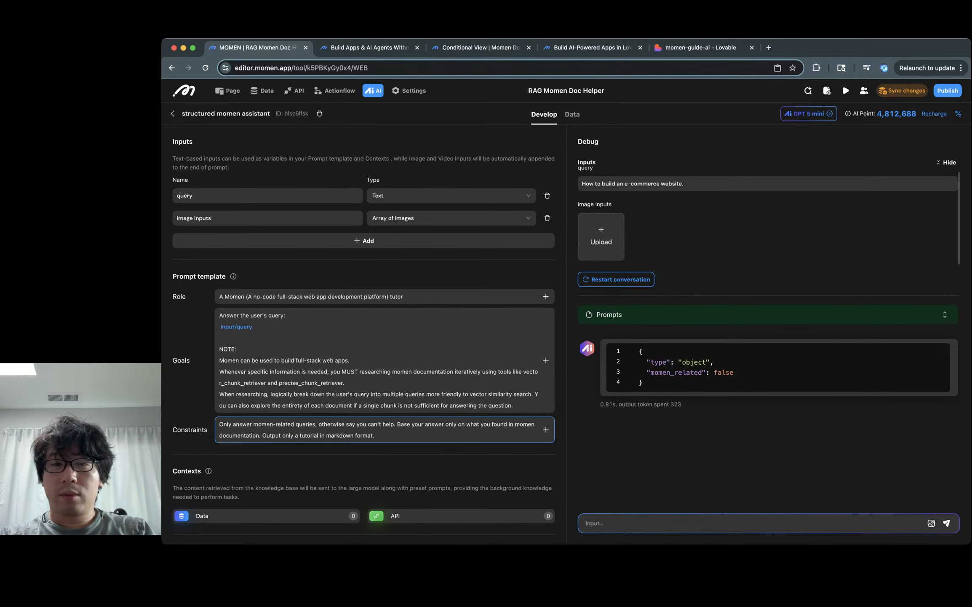
Step: Reword the note to 'full-stack web applications.' and rerun the test conversation
{"action": "scroll", "coordinate": [365, 336], "scroll_direction": "down", "scroll_amount": 3}
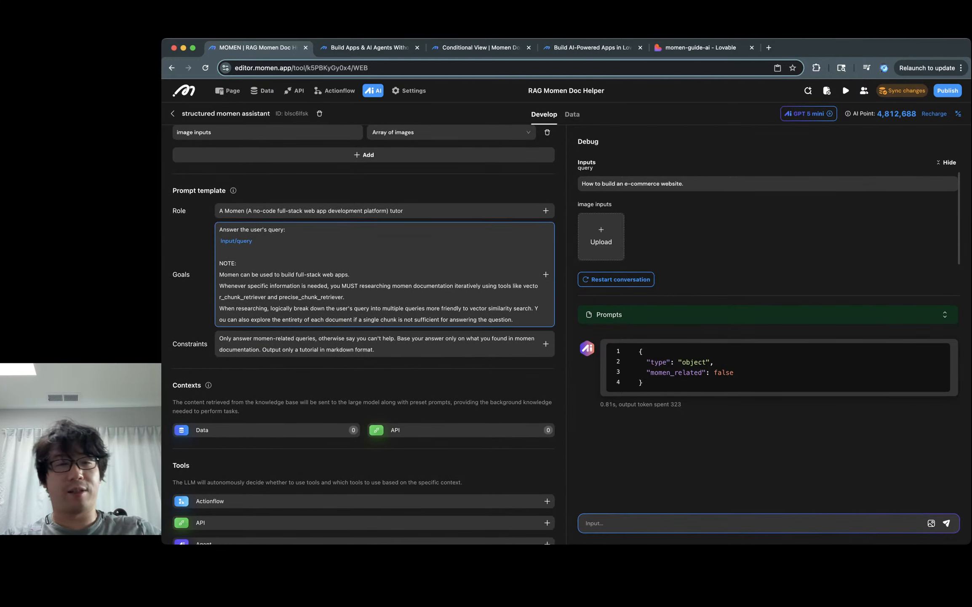
{"action": "left_click", "coordinate": [351, 274]}
{"action": "key", "text": "BackSpace"}
{"action": "key", "text": "BackSpace"}
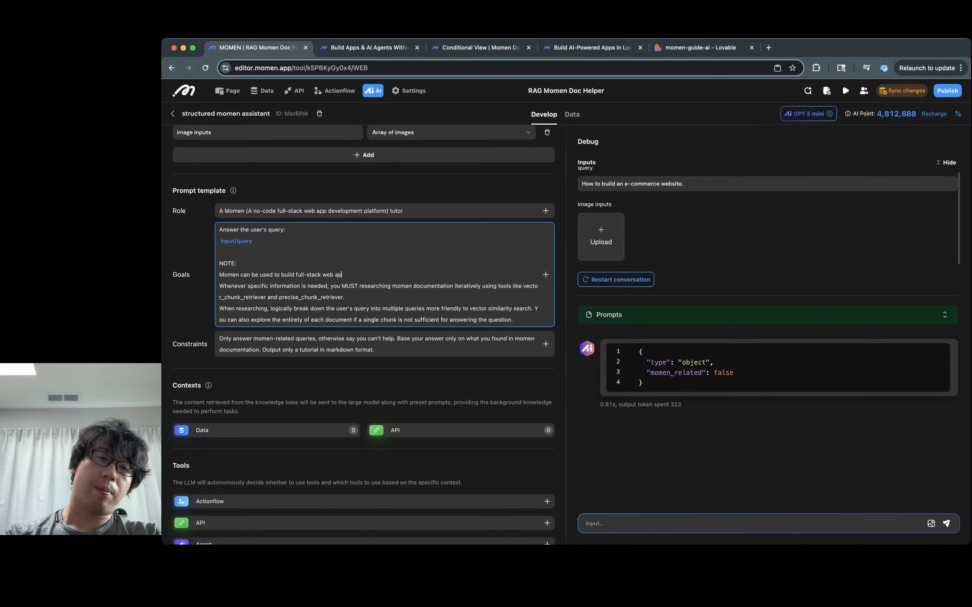
{"action": "type", "text": "plications."}
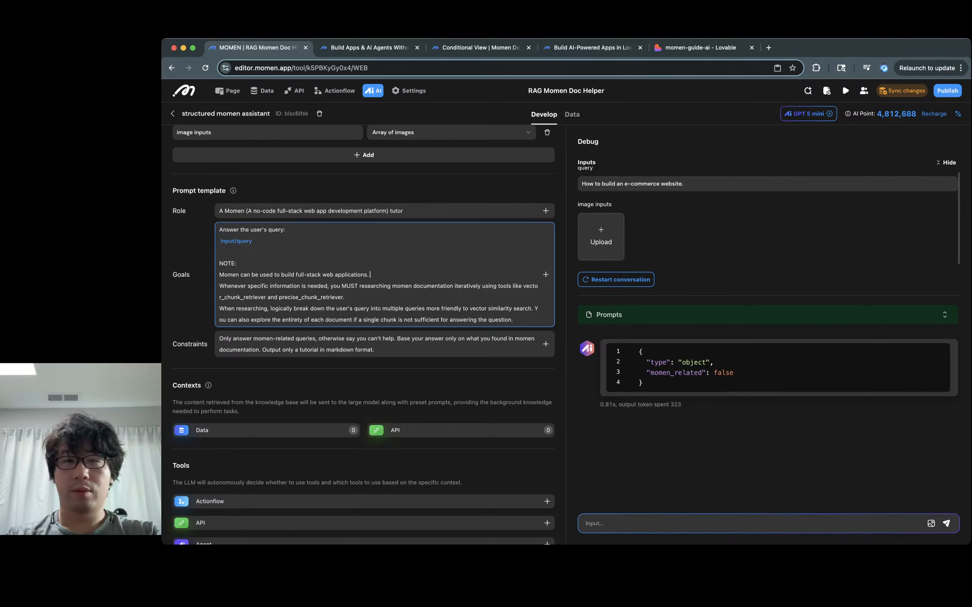
{"action": "left_click", "coordinate": [617, 278]}
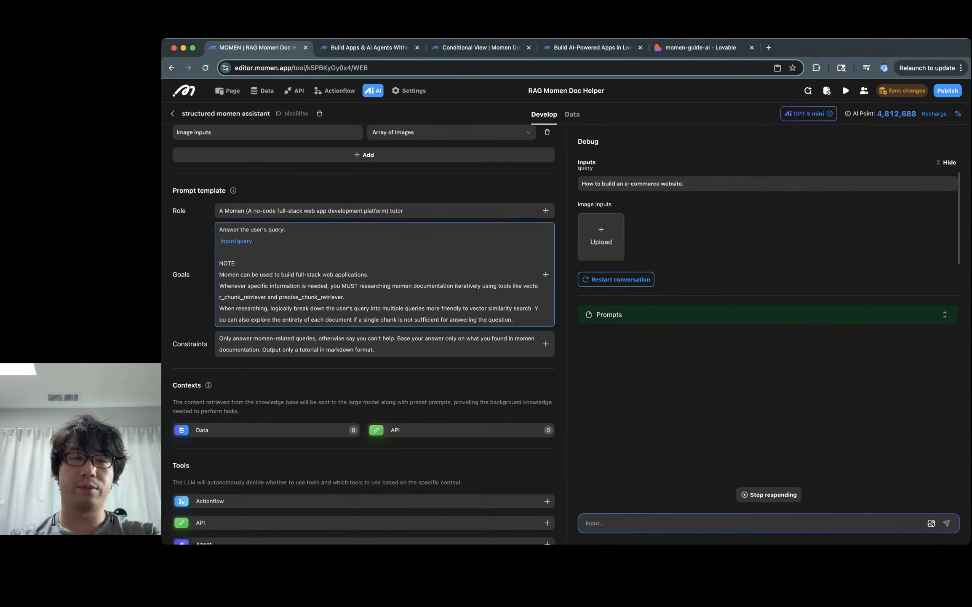
Step: Change the Role text to 'web application' and review the structured JSON answer
{"action": "double_click", "coordinate": [351, 274]}
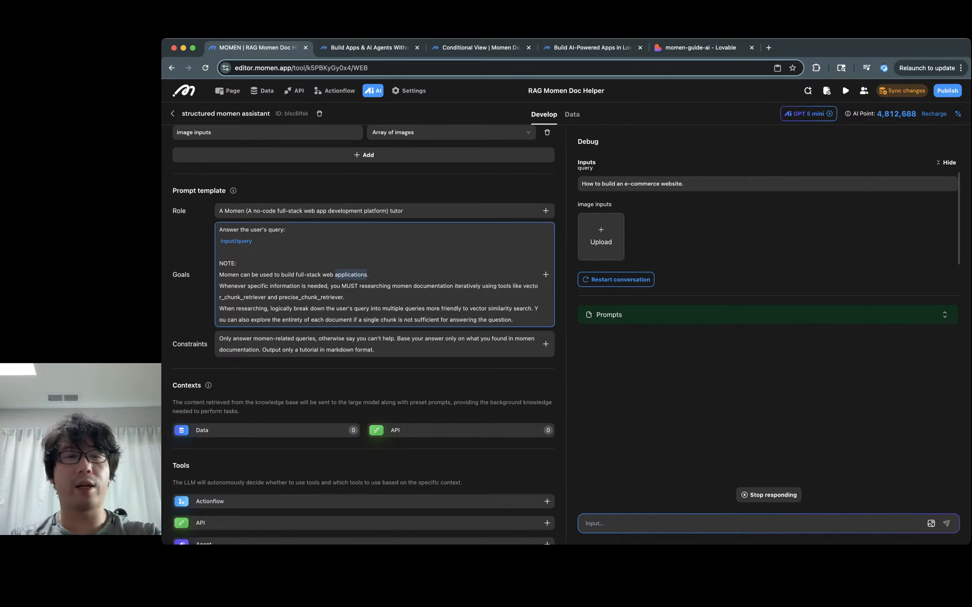
{"action": "left_click", "coordinate": [351, 210]}
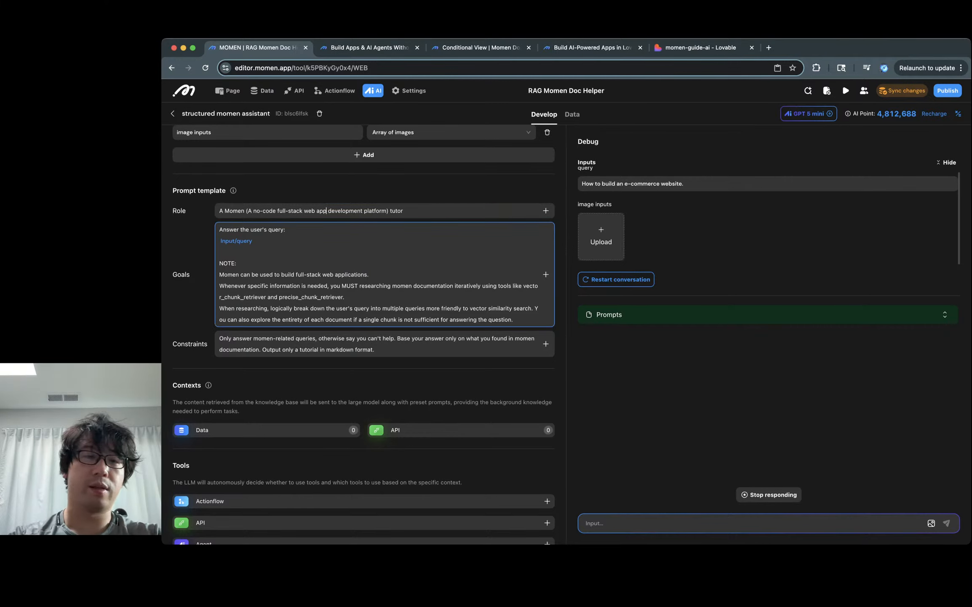
{"action": "type", "text": "lication"}
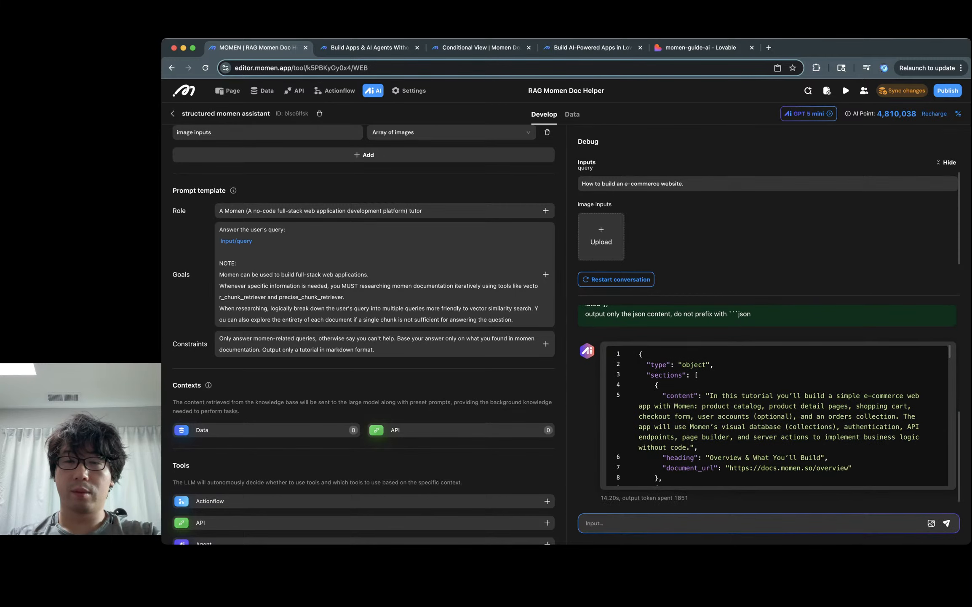
{"action": "scroll", "coordinate": [768, 402], "scroll_direction": "up", "scroll_amount": 1}
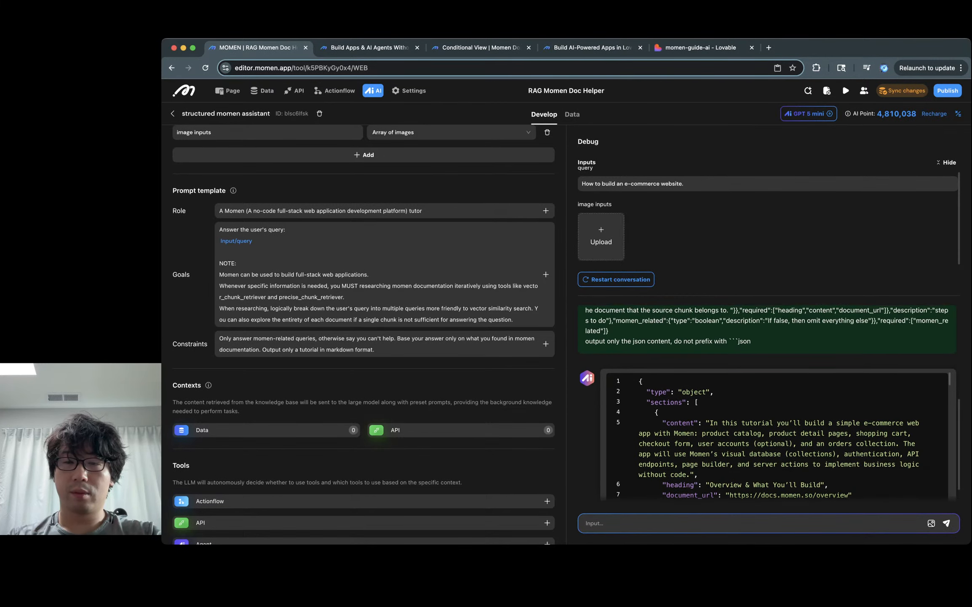
{"action": "scroll", "coordinate": [768, 402], "scroll_direction": "down", "scroll_amount": 1}
{"action": "scroll", "coordinate": [778, 415], "scroll_direction": "down", "scroll_amount": 5}
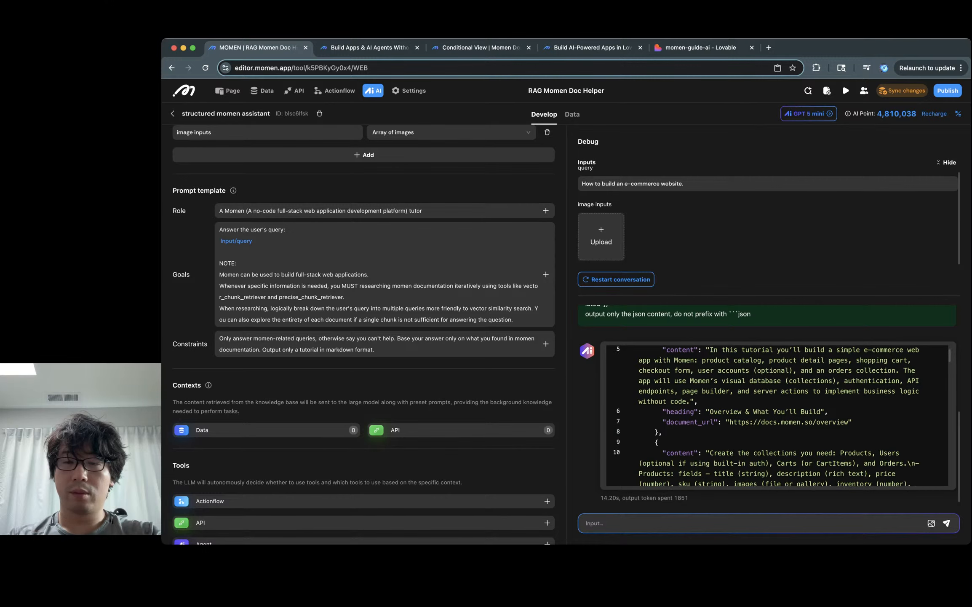
{"action": "scroll", "coordinate": [778, 415], "scroll_direction": "up", "scroll_amount": 6}
{"action": "scroll", "coordinate": [768, 402], "scroll_direction": "up", "scroll_amount": 4}
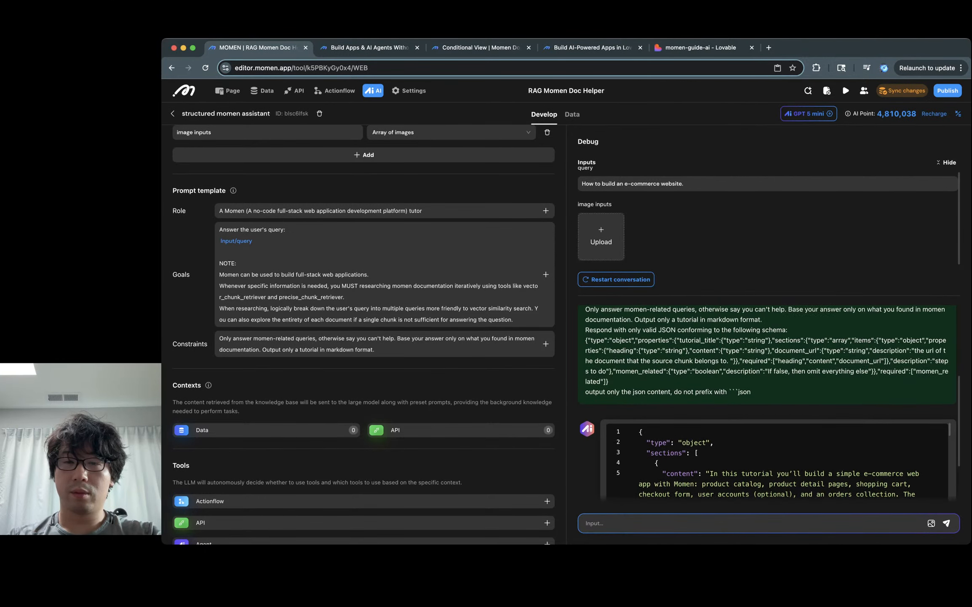
{"action": "scroll", "coordinate": [767, 403], "scroll_direction": "down", "scroll_amount": 4}
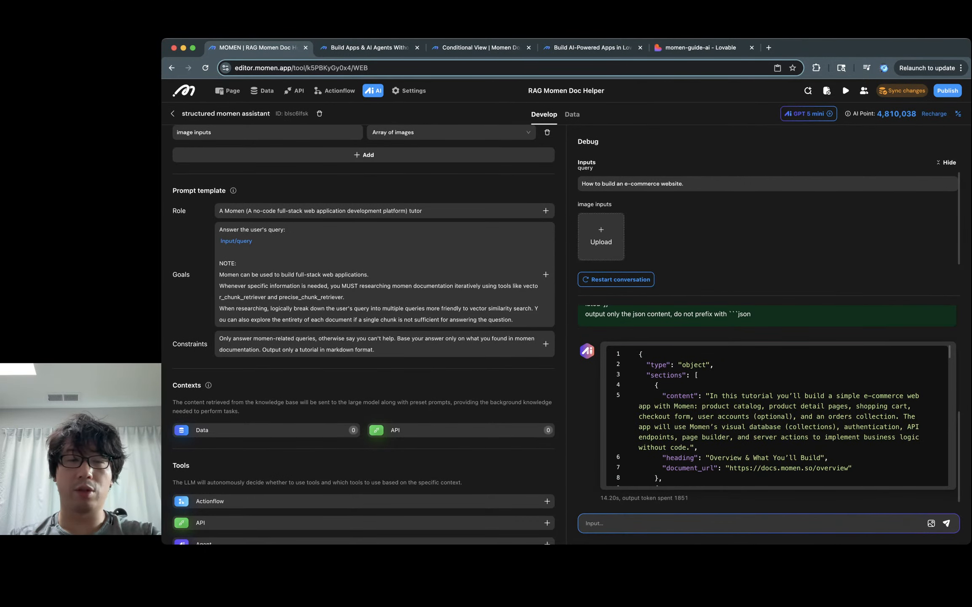
{"action": "scroll", "coordinate": [363, 333], "scroll_direction": "down", "scroll_amount": 5}
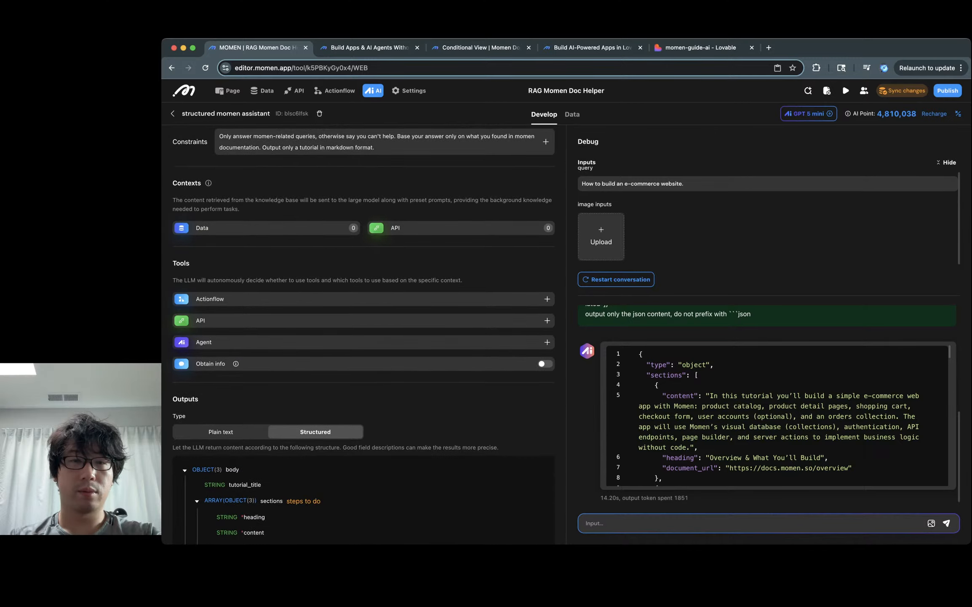
{"action": "scroll", "coordinate": [364, 333], "scroll_direction": "down", "scroll_amount": 2}
{"action": "scroll", "coordinate": [364, 333], "scroll_direction": "up", "scroll_amount": 4}
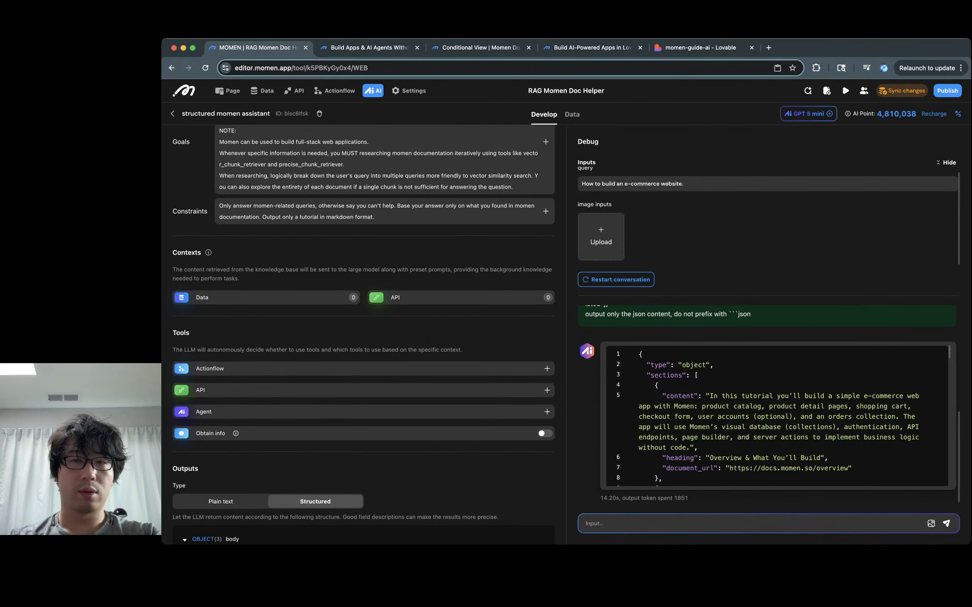
Step: Go back to the agent list, open momen assistant, and scroll to its Tools section
{"action": "scroll", "coordinate": [363, 333], "scroll_direction": "up", "scroll_amount": 6}
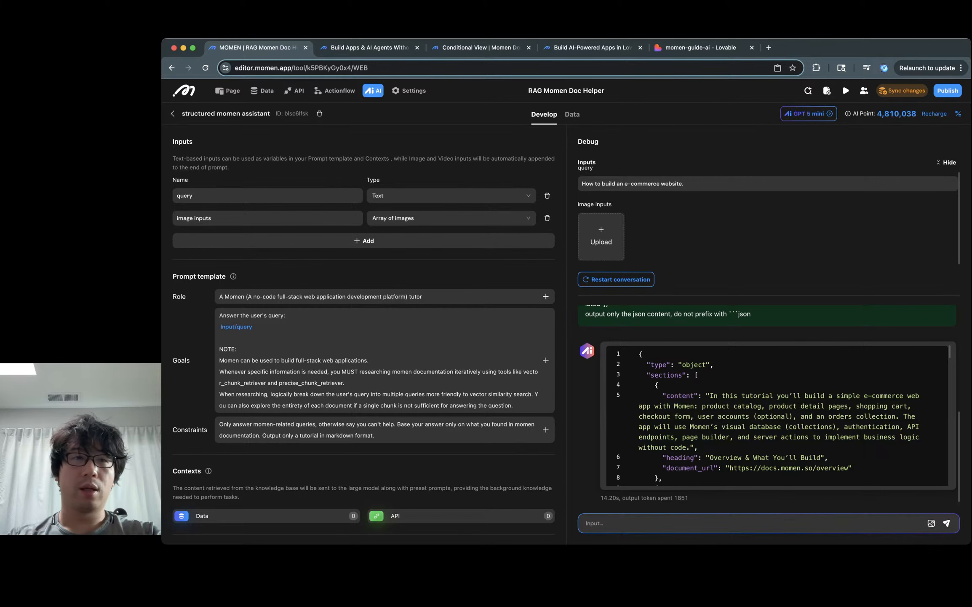
{"action": "left_click", "coordinate": [173, 113]}
{"action": "left_click", "coordinate": [467, 167]}
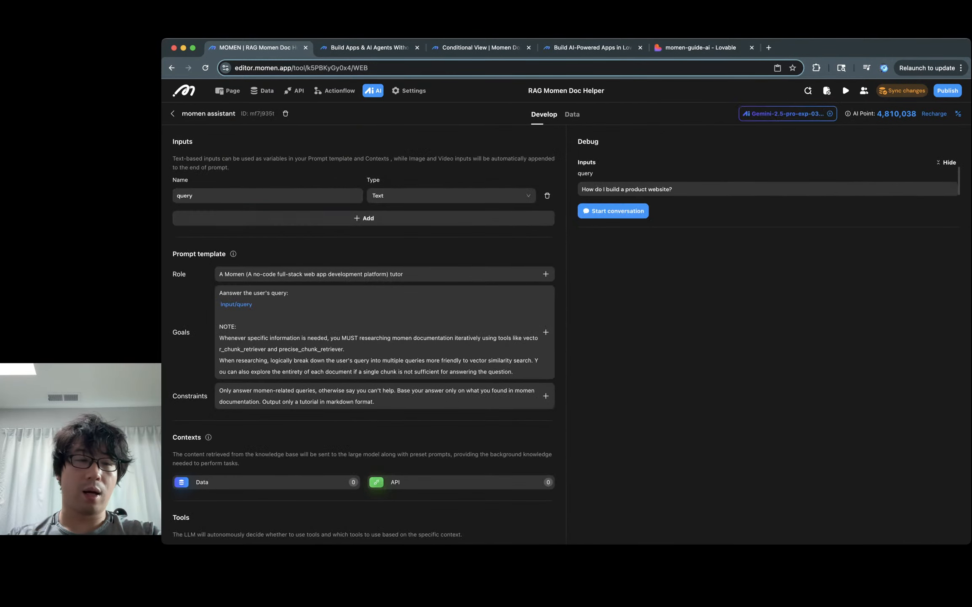
{"action": "scroll", "coordinate": [364, 333], "scroll_direction": "down", "scroll_amount": 4}
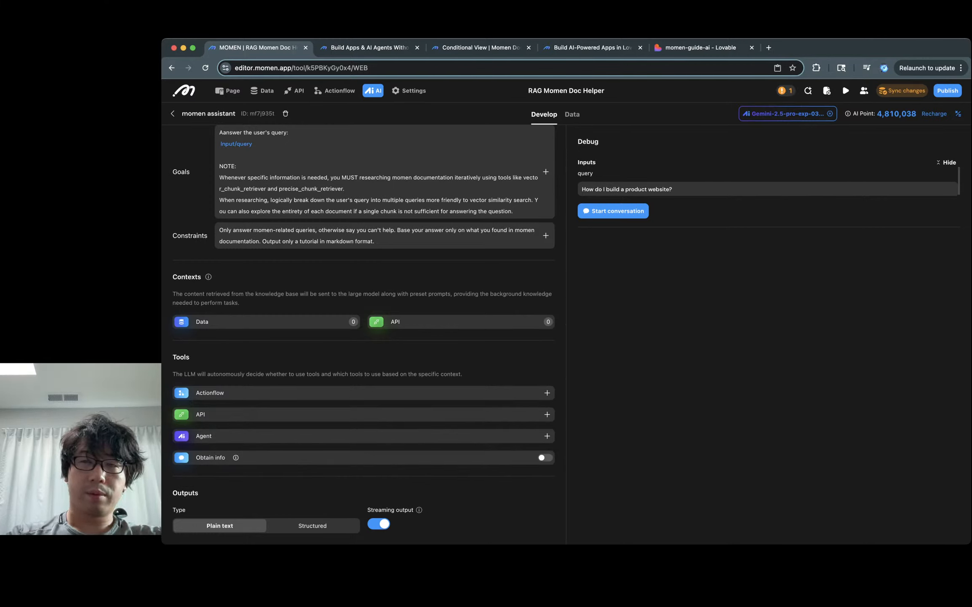
Step: Add the vector chunk retriever actionflow as a tool
{"action": "left_click", "coordinate": [547, 393]}
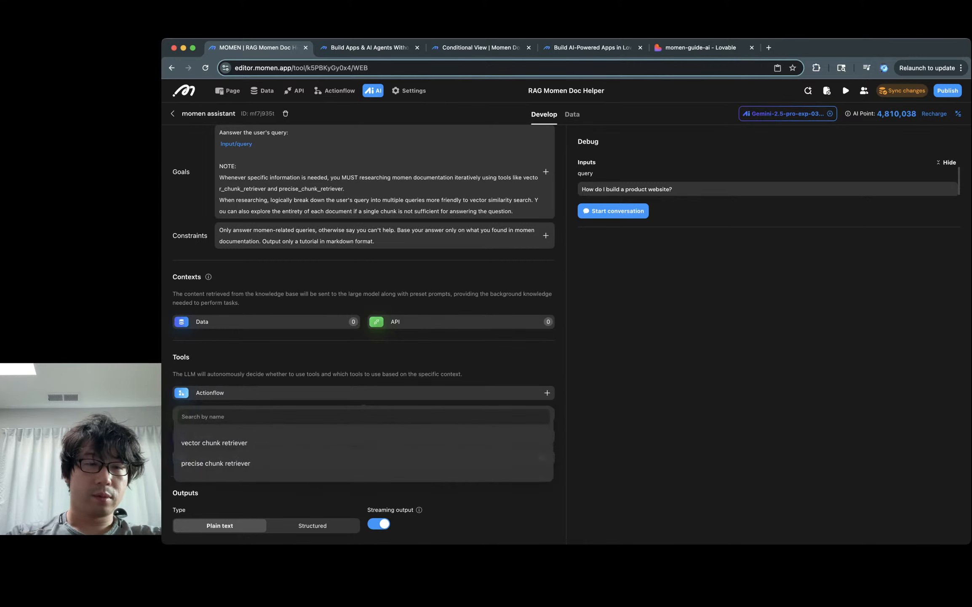
{"action": "left_click", "coordinate": [214, 442]}
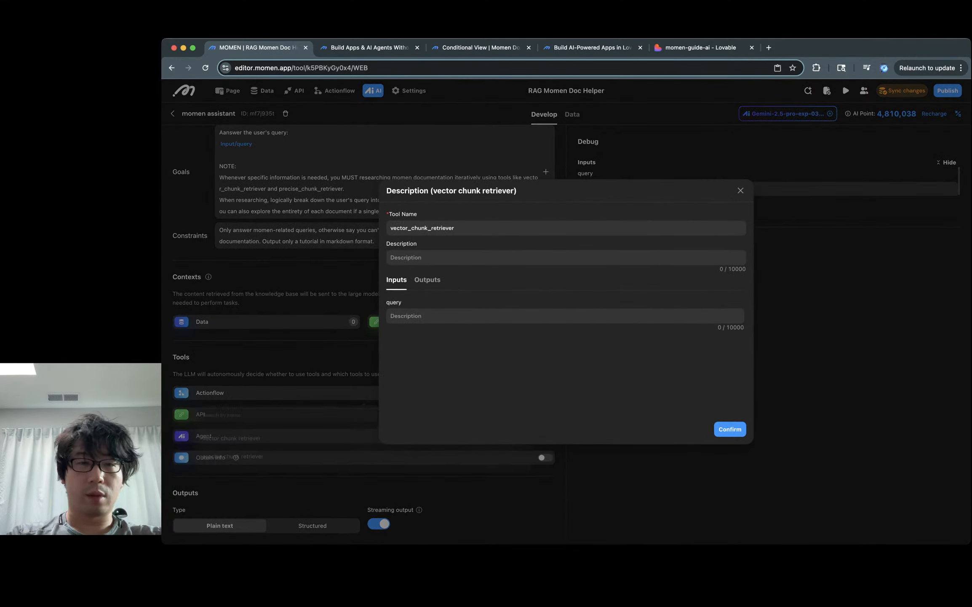
{"action": "left_click", "coordinate": [406, 257]}
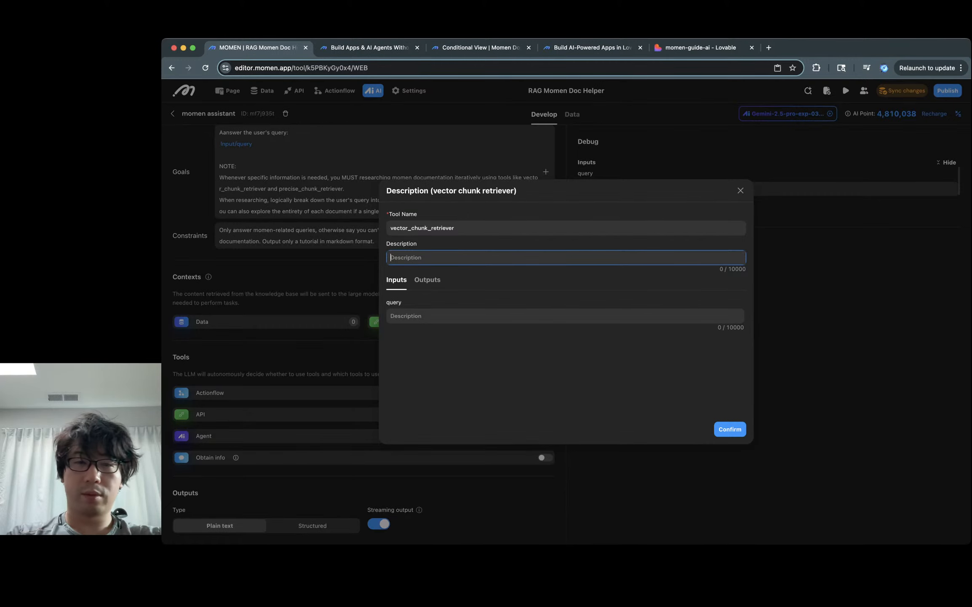
{"action": "left_click", "coordinate": [428, 279]}
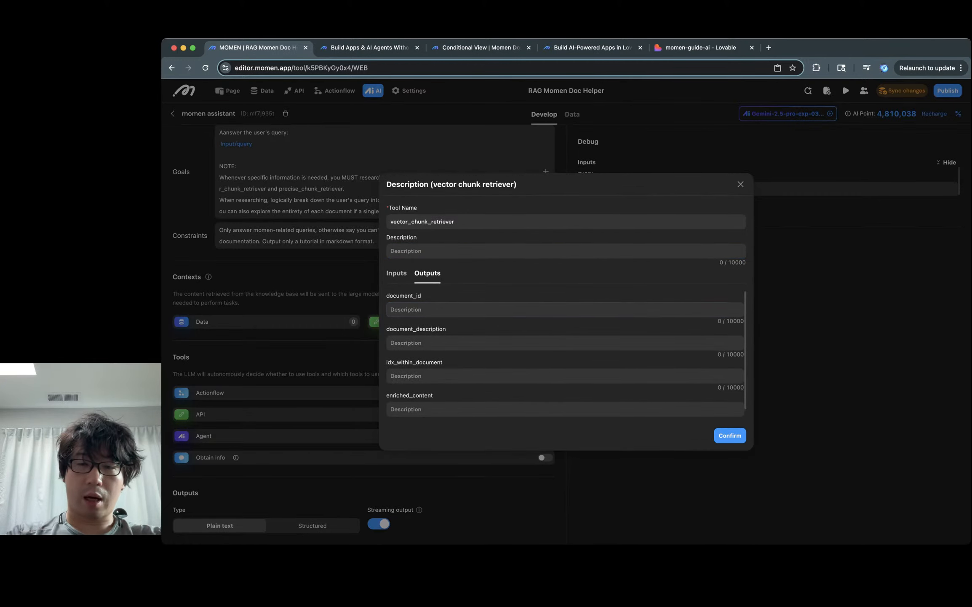
{"action": "left_click", "coordinate": [397, 280]}
{"action": "left_click", "coordinate": [731, 429]}
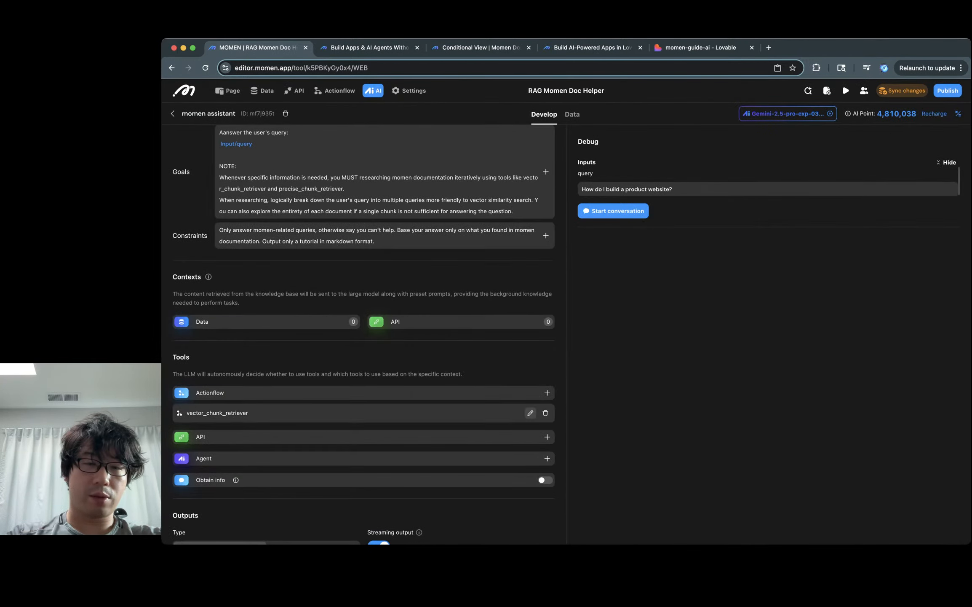
Step: Add the precise chunk retriever tool with chunk_idx described 'starts from 0', then sync changes
{"action": "left_click", "coordinate": [547, 392]}
{"action": "left_click", "coordinate": [214, 463]}
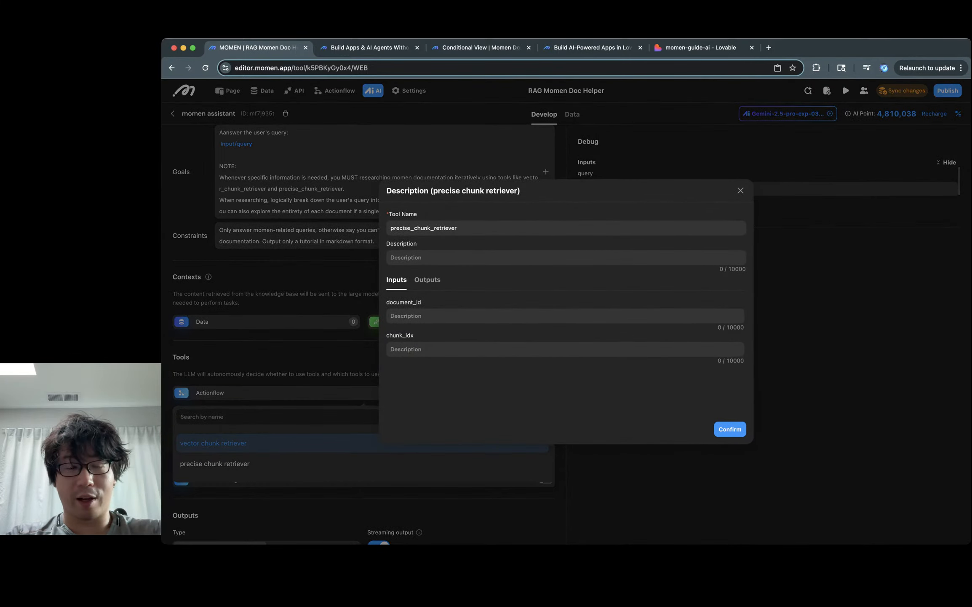
{"action": "left_click", "coordinate": [406, 316]}
{"action": "left_click", "coordinate": [406, 349]}
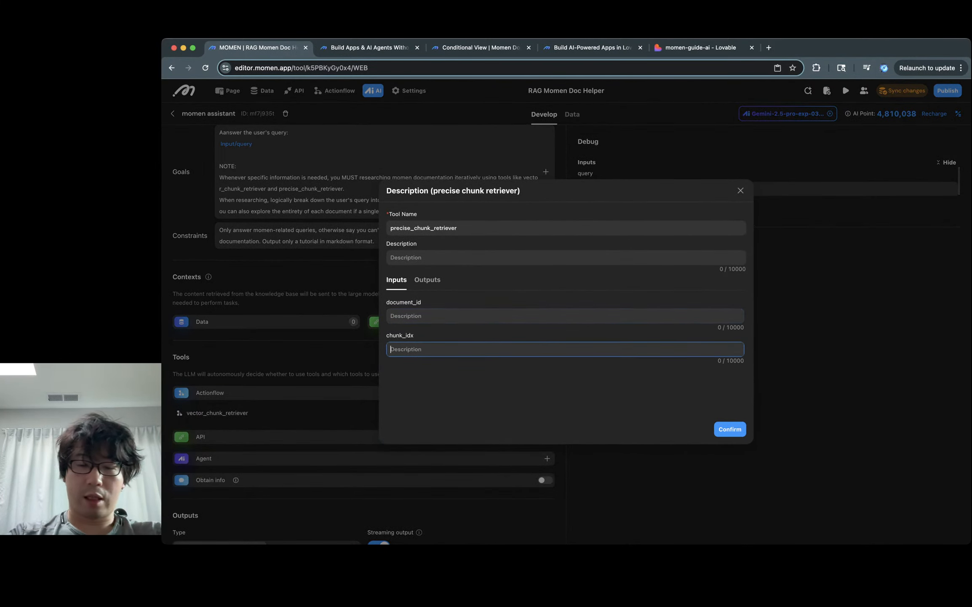
{"action": "type", "text": "starts from 0"}
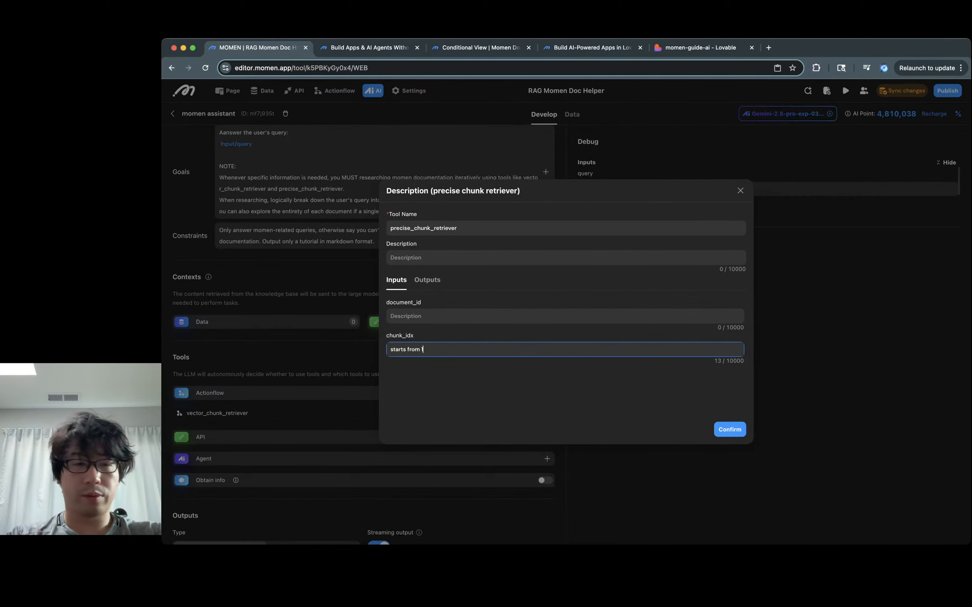
{"action": "left_click", "coordinate": [730, 429]}
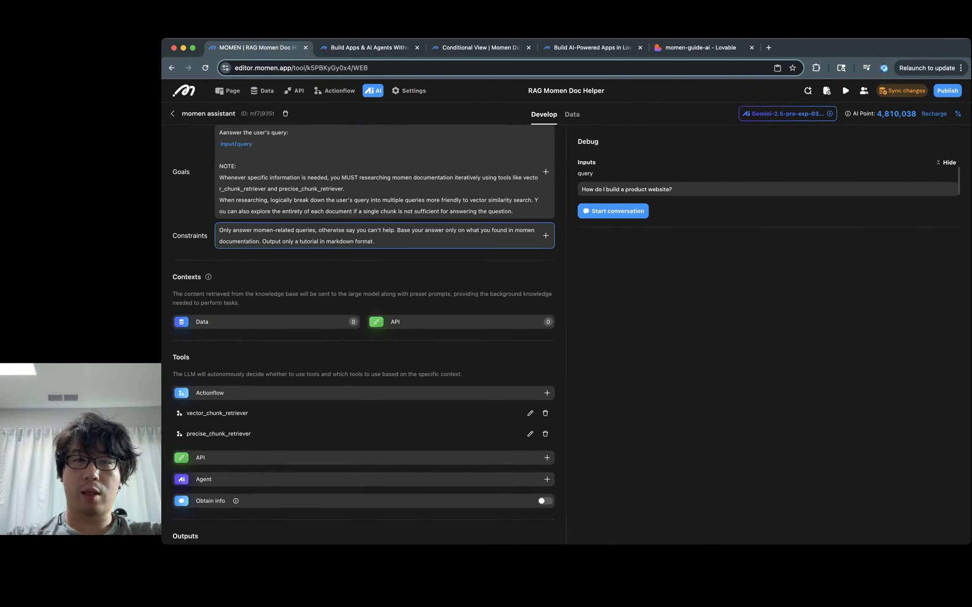
{"action": "left_click", "coordinate": [902, 91]}
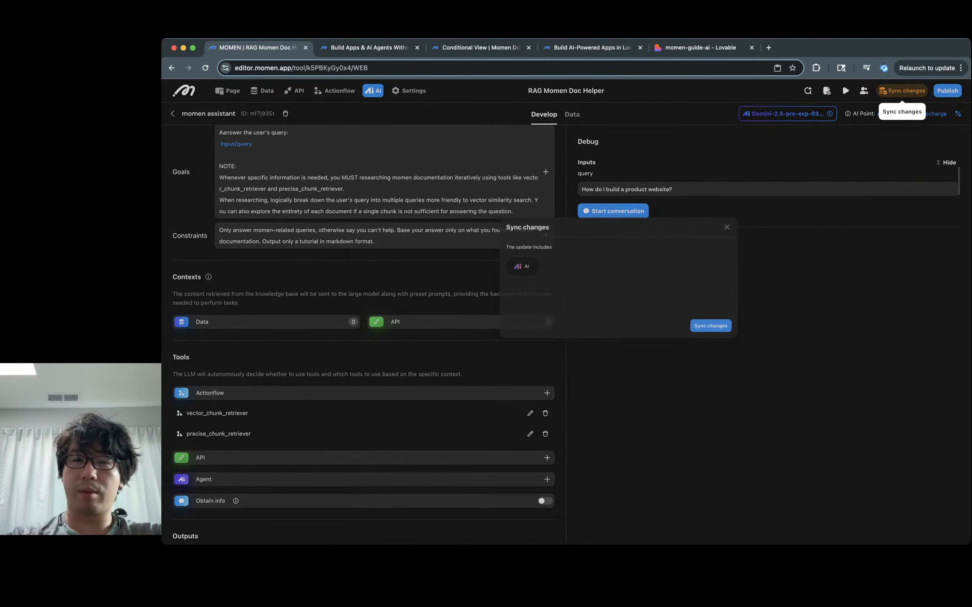
{"action": "left_click", "coordinate": [675, 368]}
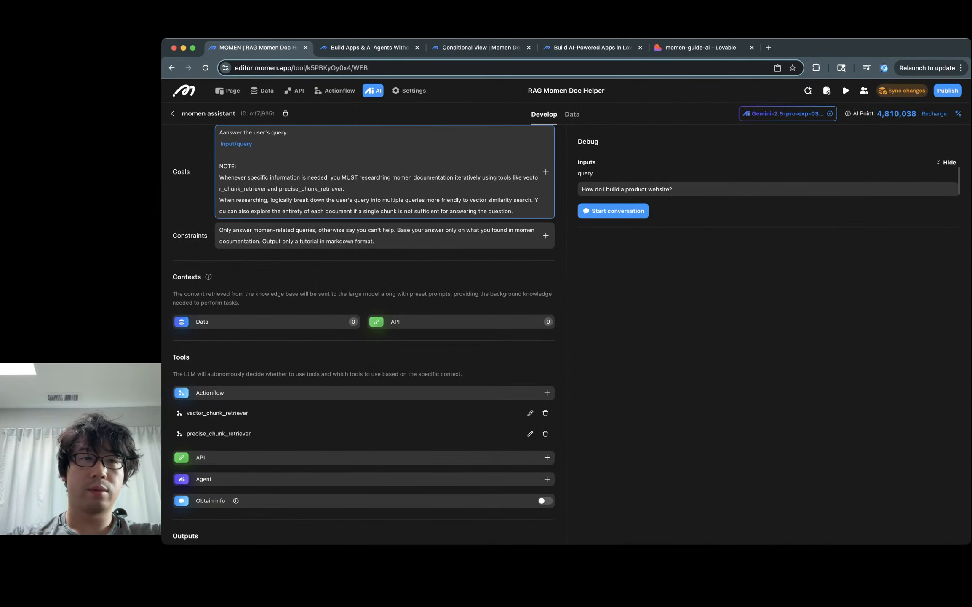
Step: Open the structured momen assistant and add the vector_chunk_retriever actionflow as a tool
{"action": "left_click", "coordinate": [172, 113]}
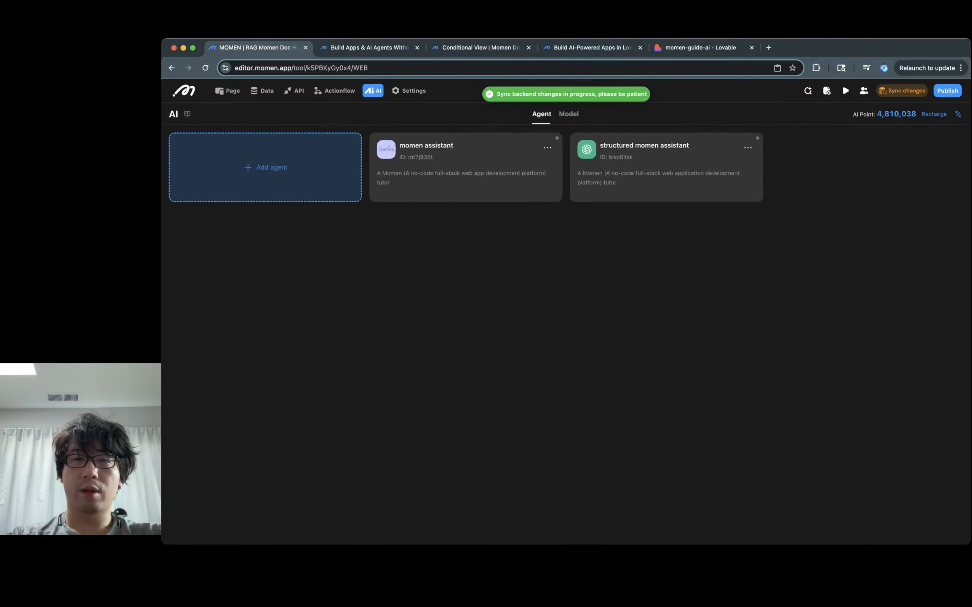
{"action": "left_click", "coordinate": [667, 167]}
{"action": "scroll", "coordinate": [385, 361], "scroll_direction": "down", "scroll_amount": 9}
{"action": "scroll", "coordinate": [385, 361], "scroll_direction": "up", "scroll_amount": 1}
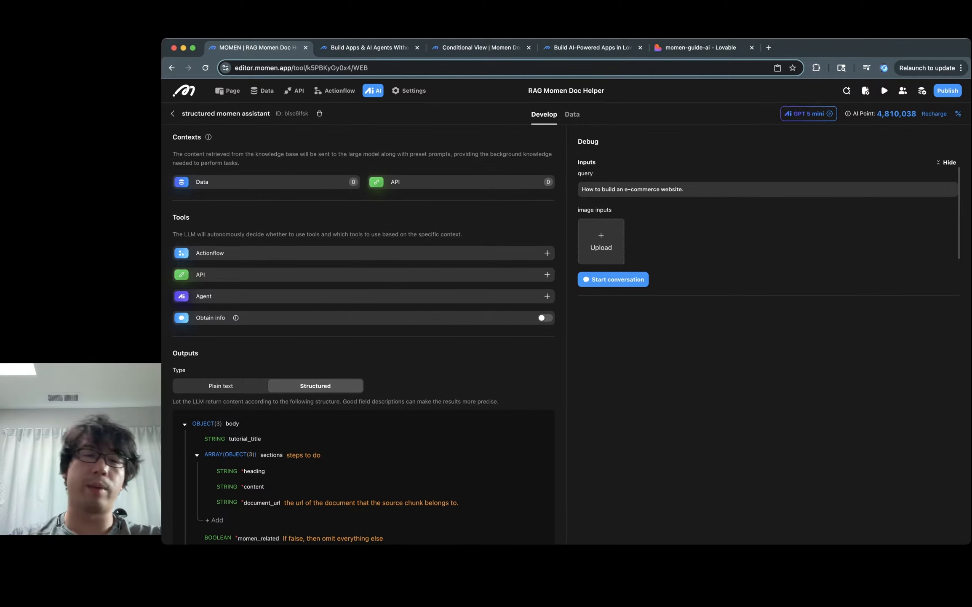
{"action": "left_click", "coordinate": [547, 253]}
{"action": "left_click", "coordinate": [214, 303]}
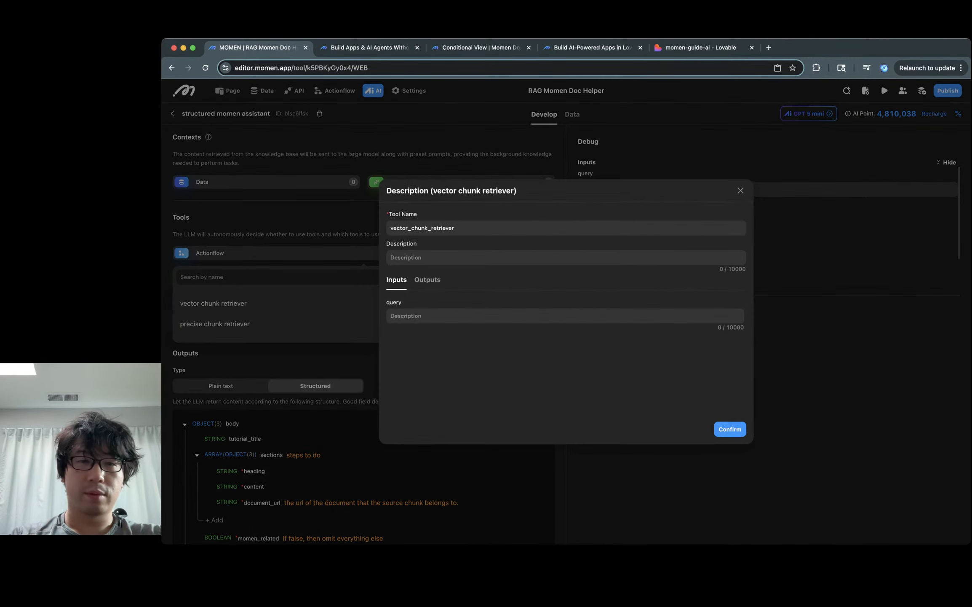
{"action": "left_click", "coordinate": [731, 429]}
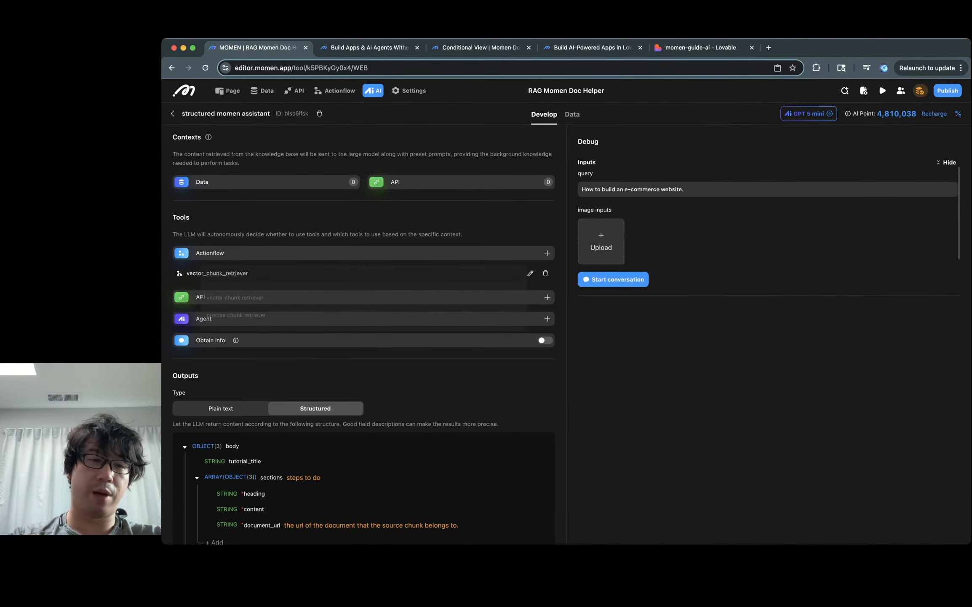
Step: Add the precise_chunk_retriever tool, describing chunk_idx as 'starts from 0'
{"action": "left_click", "coordinate": [547, 253]}
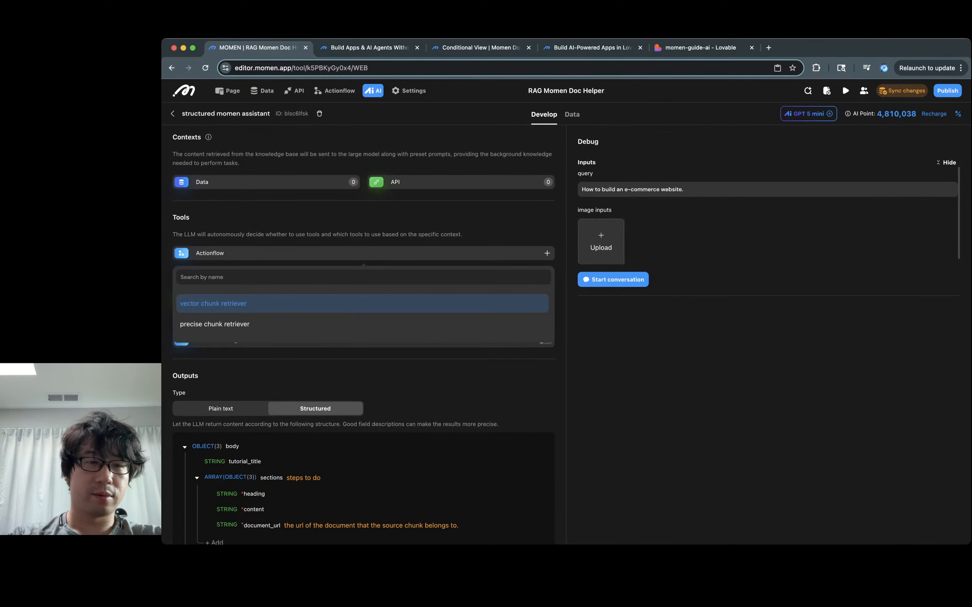
{"action": "left_click", "coordinate": [214, 324]}
{"action": "left_click", "coordinate": [391, 349]}
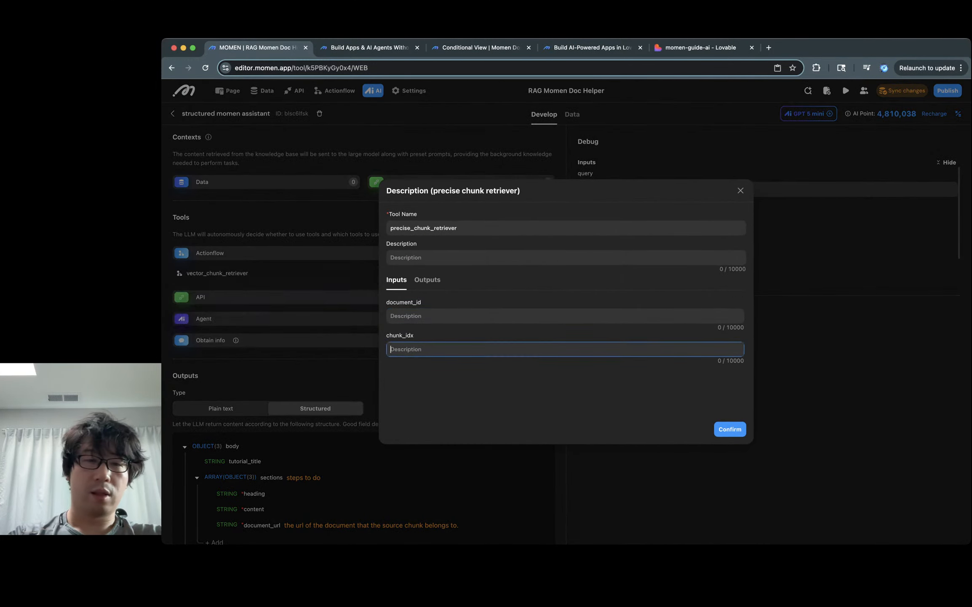
{"action": "type", "text": "starts from 0"}
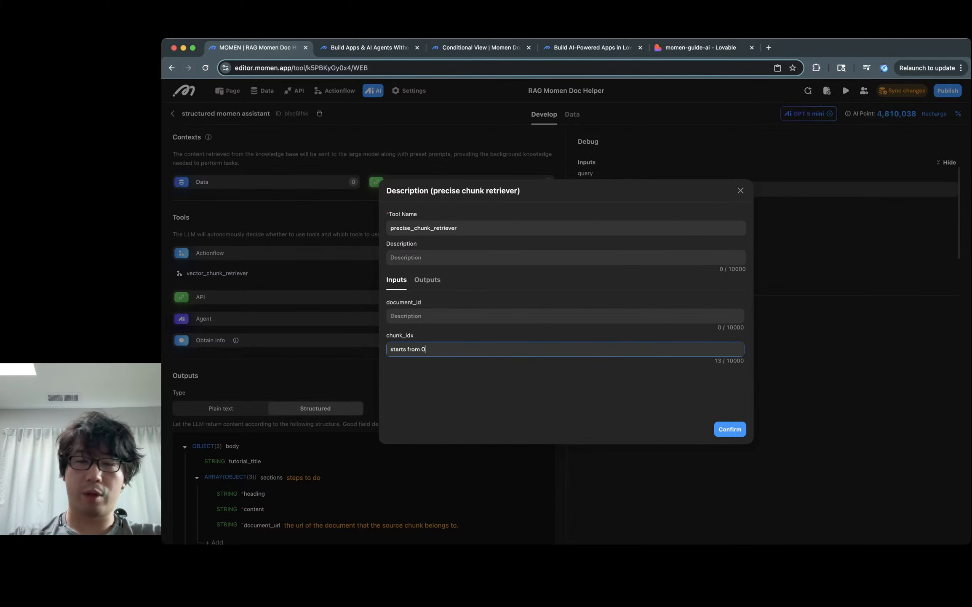
{"action": "left_click", "coordinate": [730, 429]}
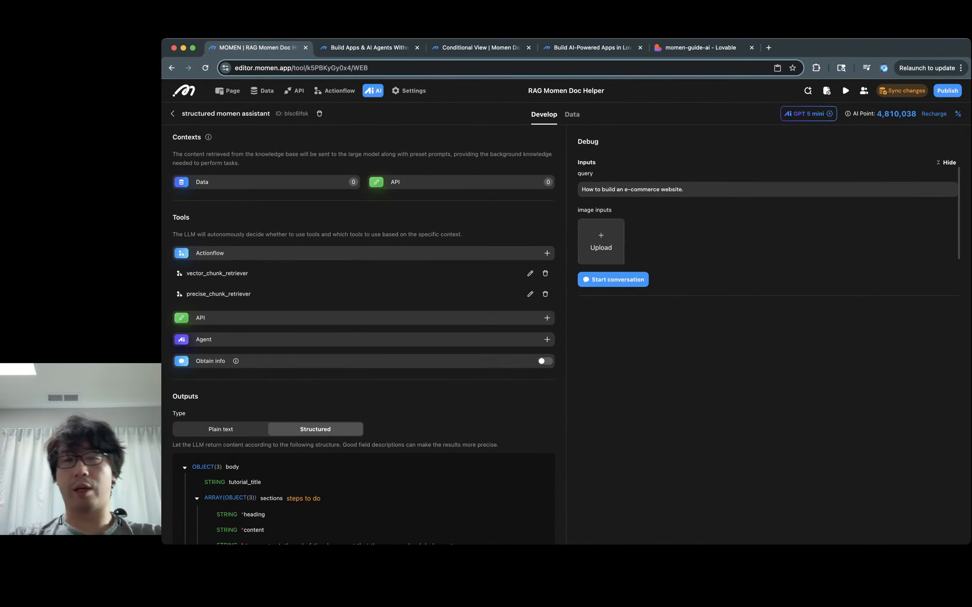
{"action": "left_click", "coordinate": [613, 279]}
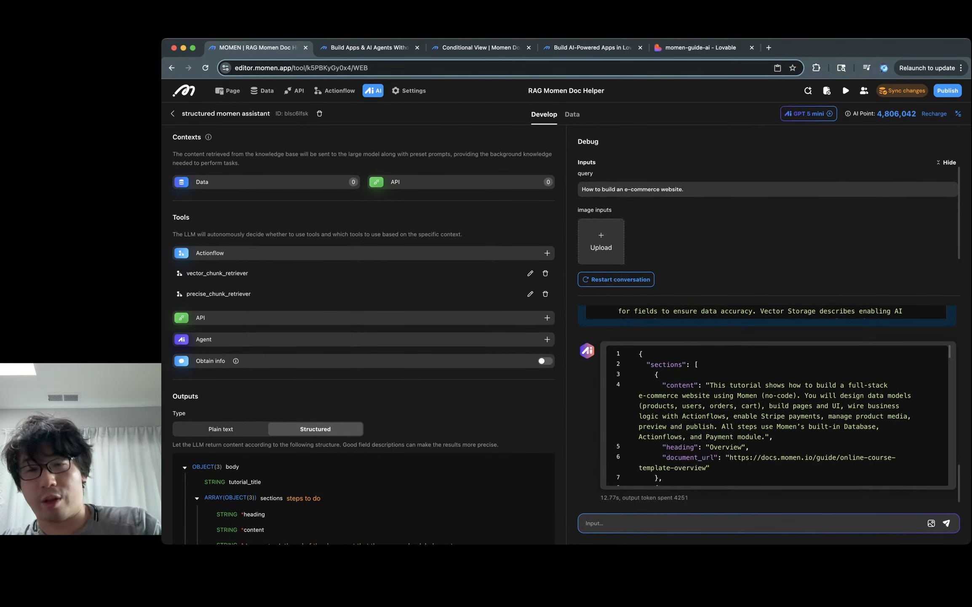
Step: Review the assistant's JSON tutorial reply to the e-commerce website query
{"action": "scroll", "coordinate": [777, 415], "scroll_direction": "down", "scroll_amount": 8}
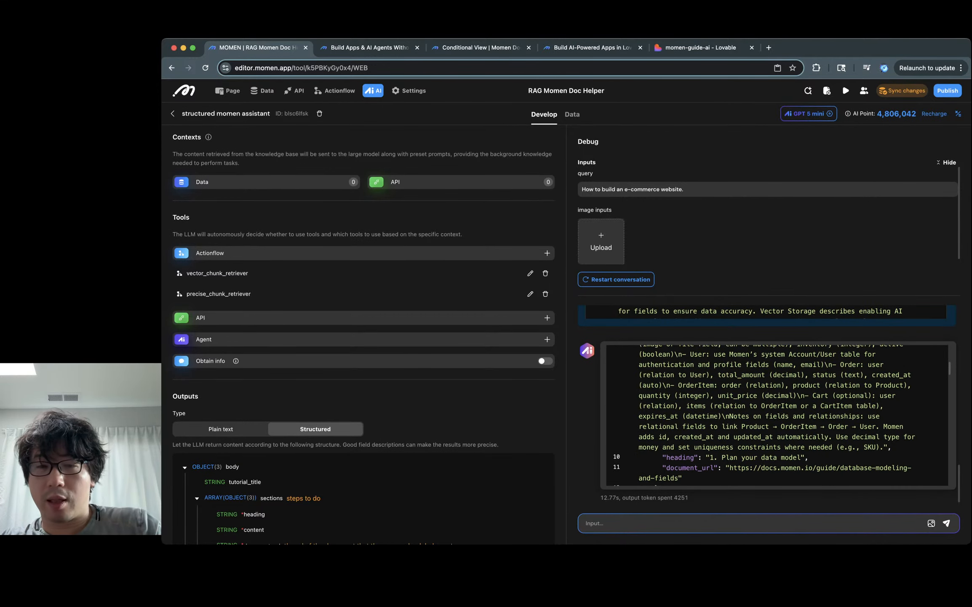
{"action": "scroll", "coordinate": [777, 415], "scroll_direction": "up", "scroll_amount": 3}
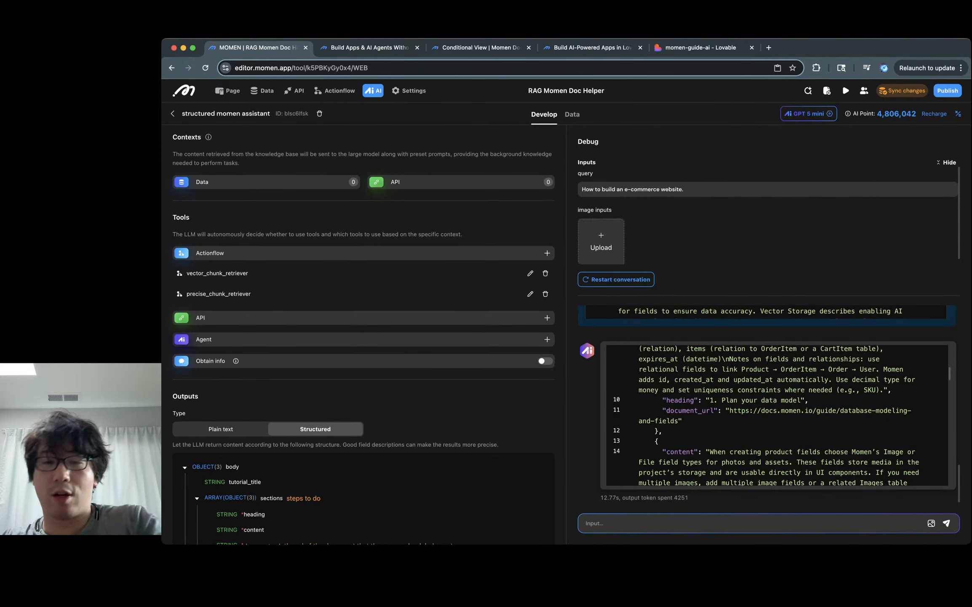
{"action": "scroll", "coordinate": [777, 415], "scroll_direction": "down", "scroll_amount": 1}
{"action": "scroll", "coordinate": [778, 415], "scroll_direction": "up", "scroll_amount": 3}
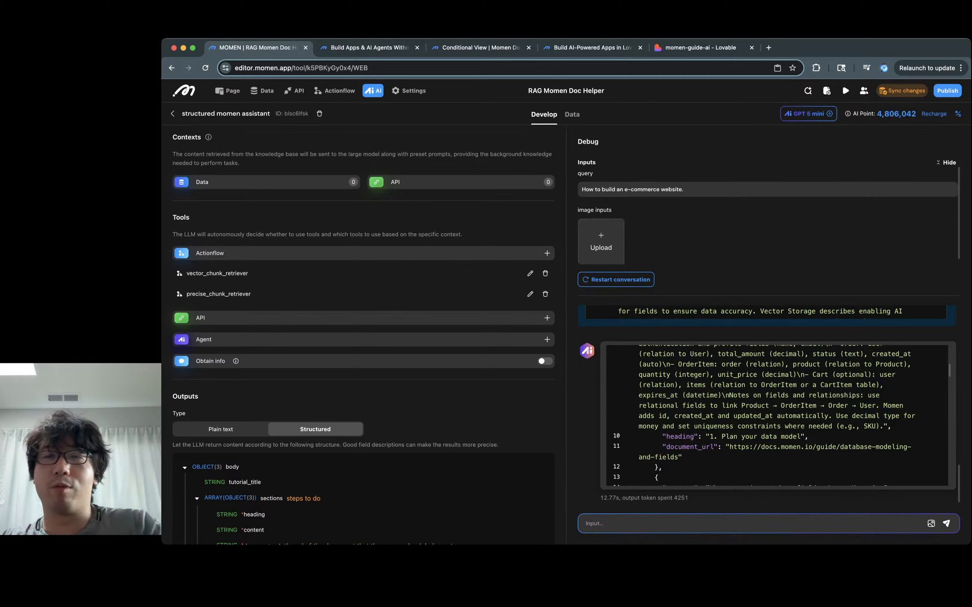
{"action": "scroll", "coordinate": [777, 415], "scroll_direction": "down", "scroll_amount": 5}
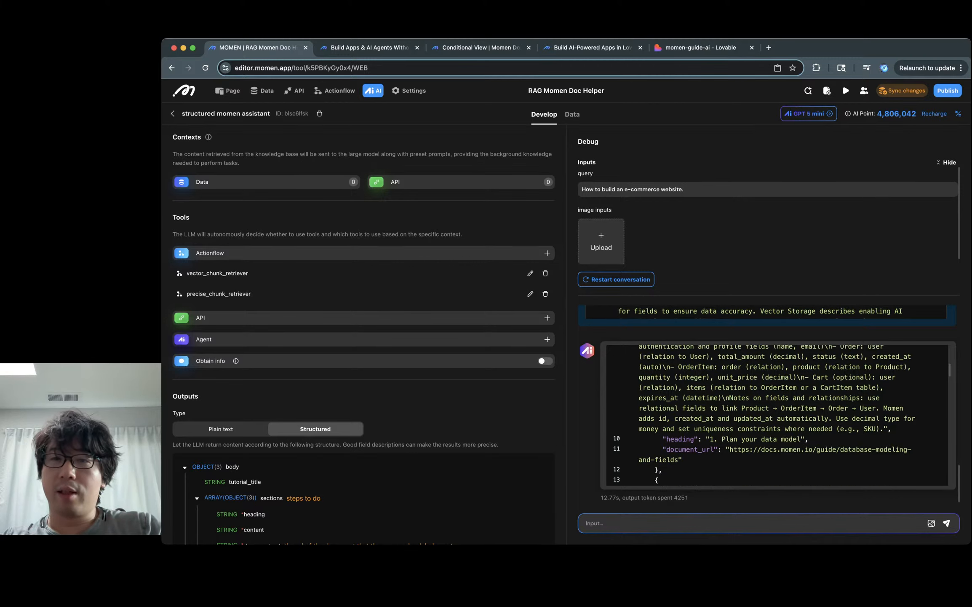
Step: Sync the agent changes to the backend, then switch to the momen-guide-ai Lovable project
{"action": "left_click", "coordinate": [902, 90]}
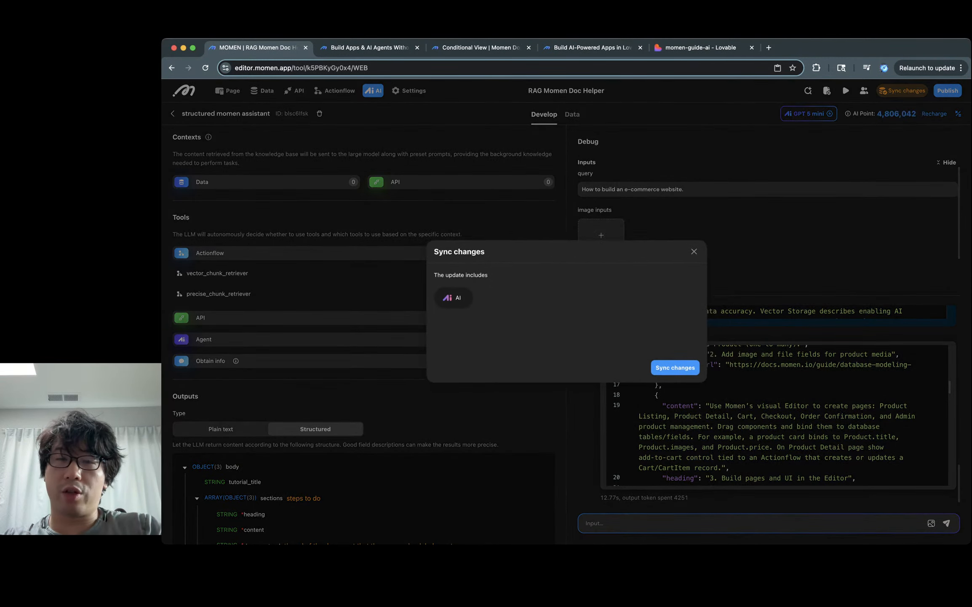
{"action": "left_click", "coordinate": [675, 368]}
{"action": "left_click", "coordinate": [700, 47]}
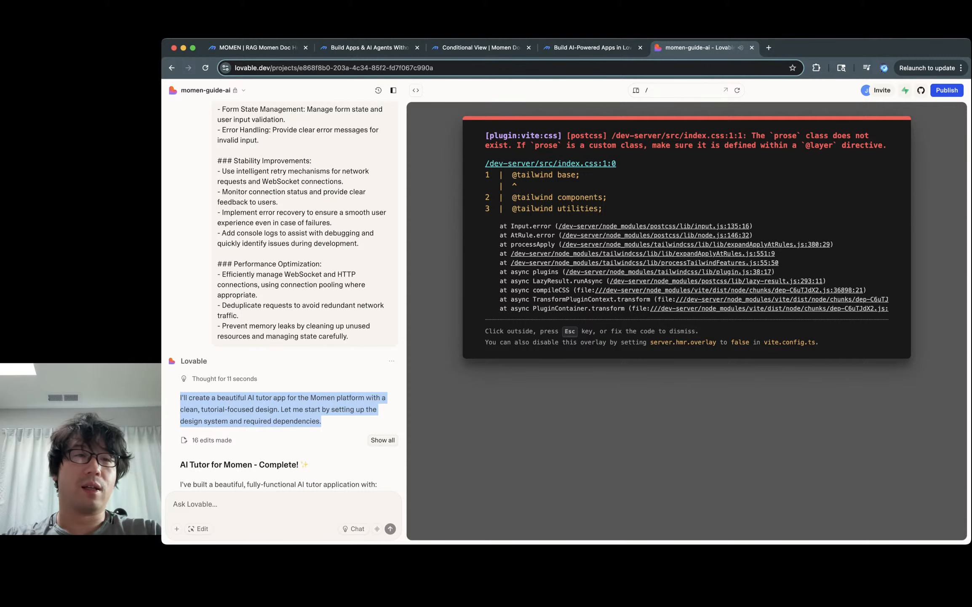
Step: Leave the momen-guide-ai project for the Lovable dashboard and return to the Momen editor
{"action": "left_click", "coordinate": [205, 90]}
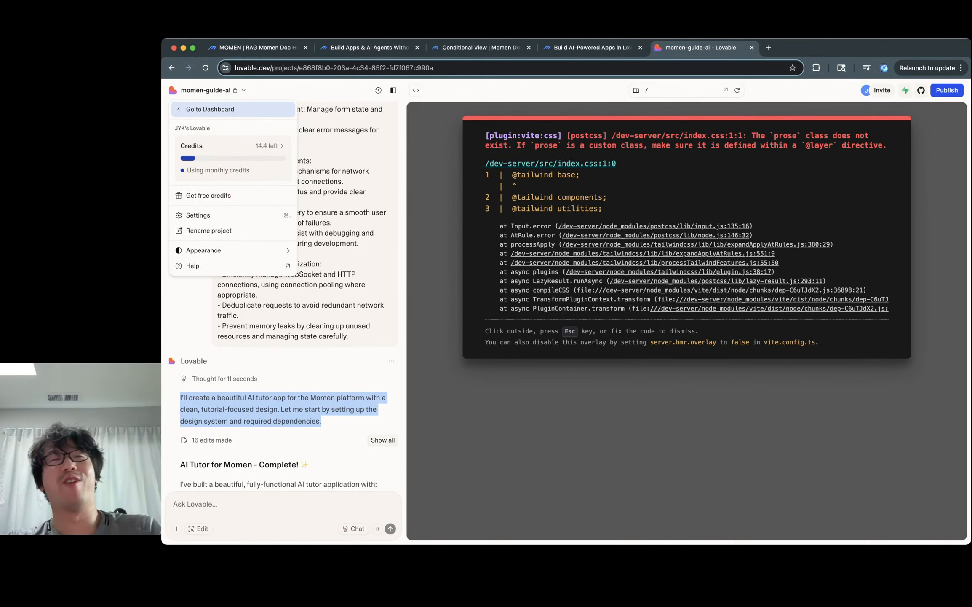
{"action": "left_click", "coordinate": [210, 109]}
{"action": "left_click", "coordinate": [369, 47]}
{"action": "left_click", "coordinate": [258, 47]}
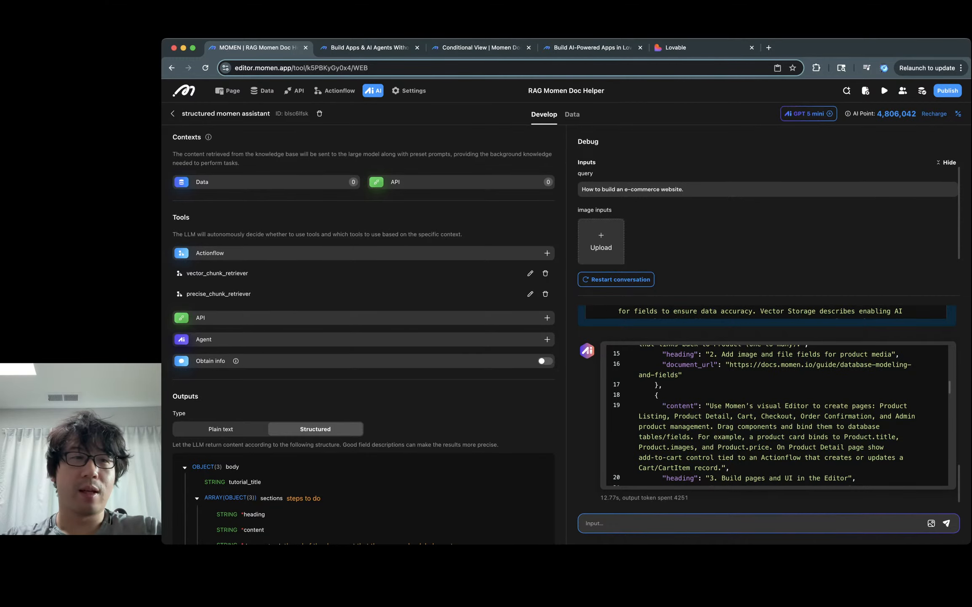
Step: Copy the structured momen assistant's blueprint from the agent list and return to Vibe Architect
{"action": "left_click", "coordinate": [172, 114]}
{"action": "left_click", "coordinate": [748, 147]}
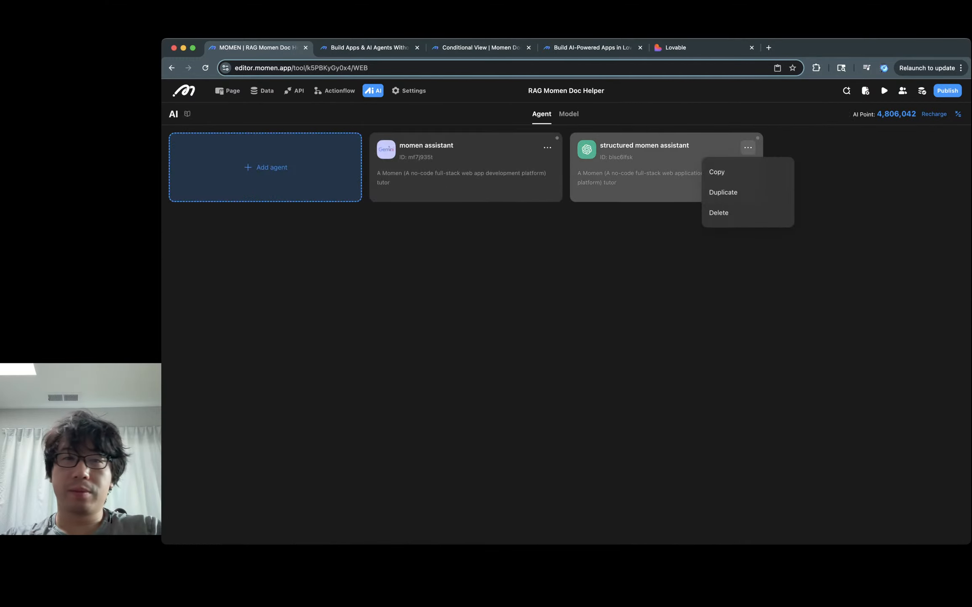
{"action": "left_click", "coordinate": [716, 171]}
{"action": "left_click", "coordinate": [592, 47]}
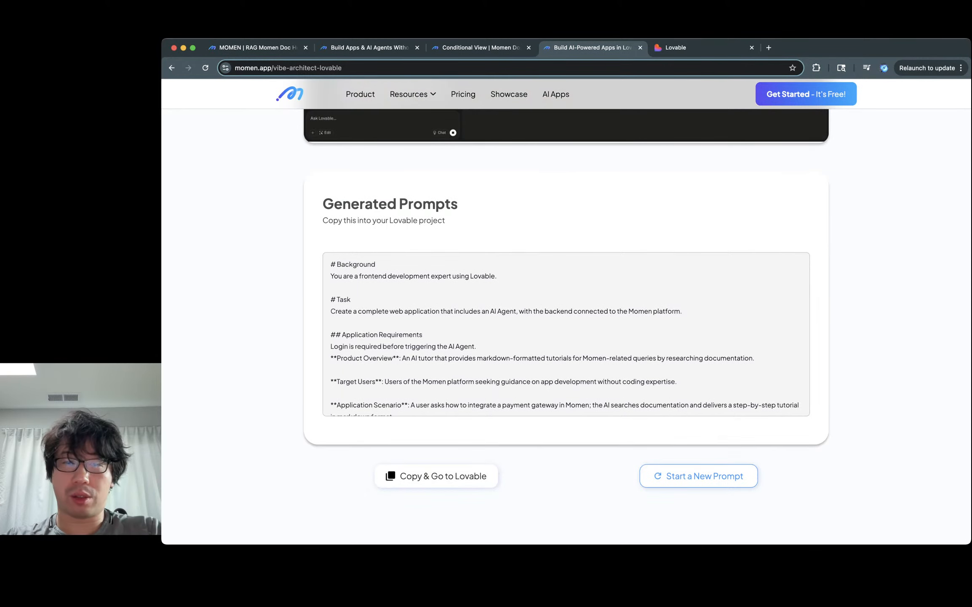
Step: Start a new prompt, replace the blueprint with the structured assistant's copy, and generate the Lovable prompt
{"action": "left_click", "coordinate": [699, 476]}
{"action": "left_click", "coordinate": [580, 363]}
{"action": "key", "text": "super+a"}
{"action": "key", "text": "super+v"}
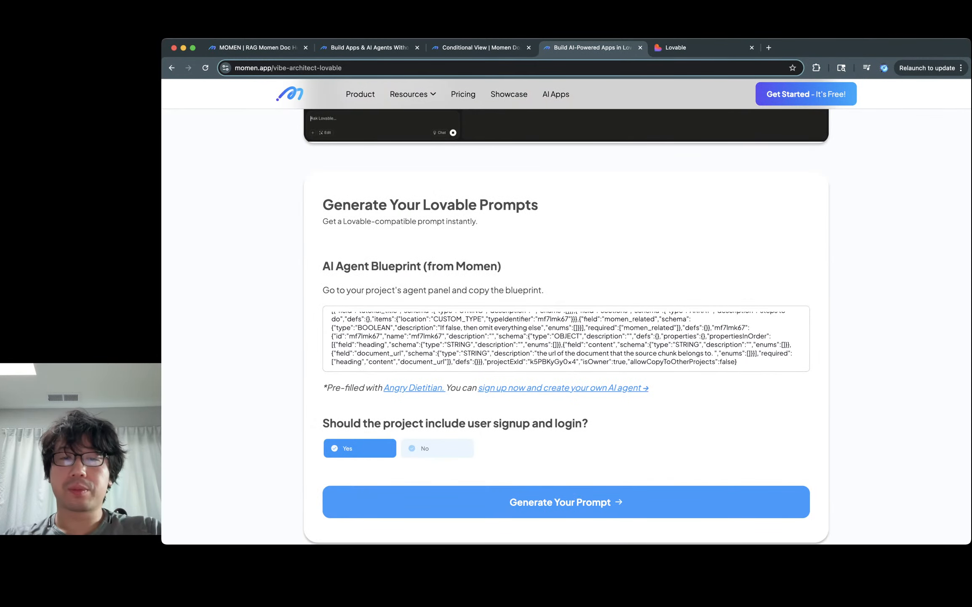
{"action": "left_click", "coordinate": [574, 497]}
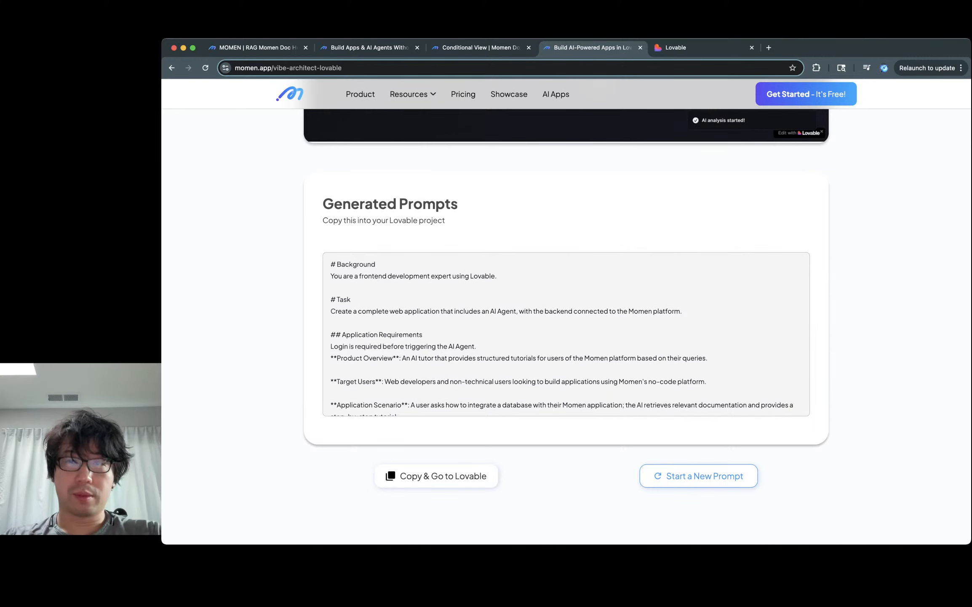
Step: Close the duplicate Lovable tab, paste the generated prompt into Lovable, and submit it
{"action": "key", "text": "ctrl+Tab"}
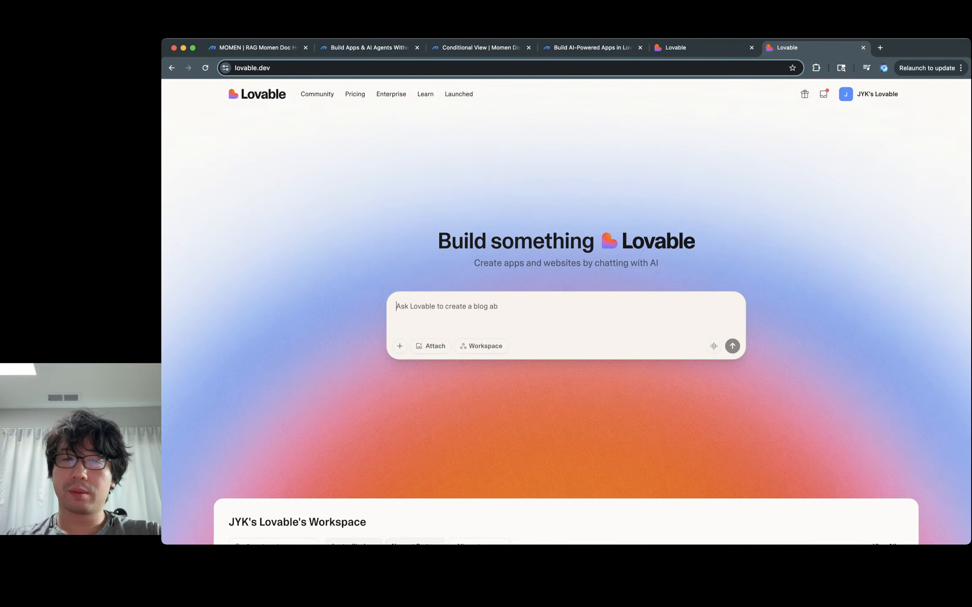
{"action": "key", "text": "super+w"}
{"action": "key", "text": "super+v"}
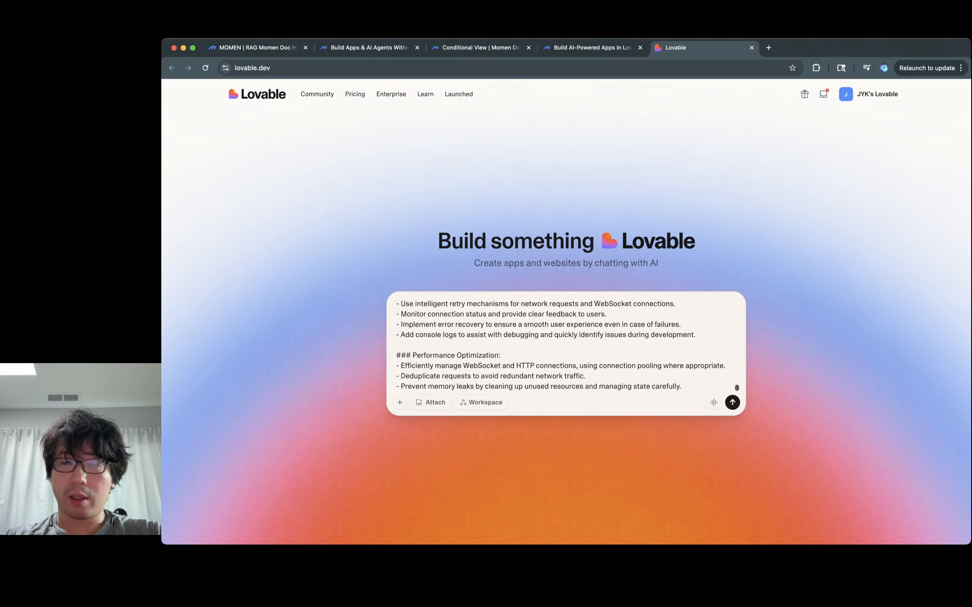
{"action": "key", "text": "Return"}
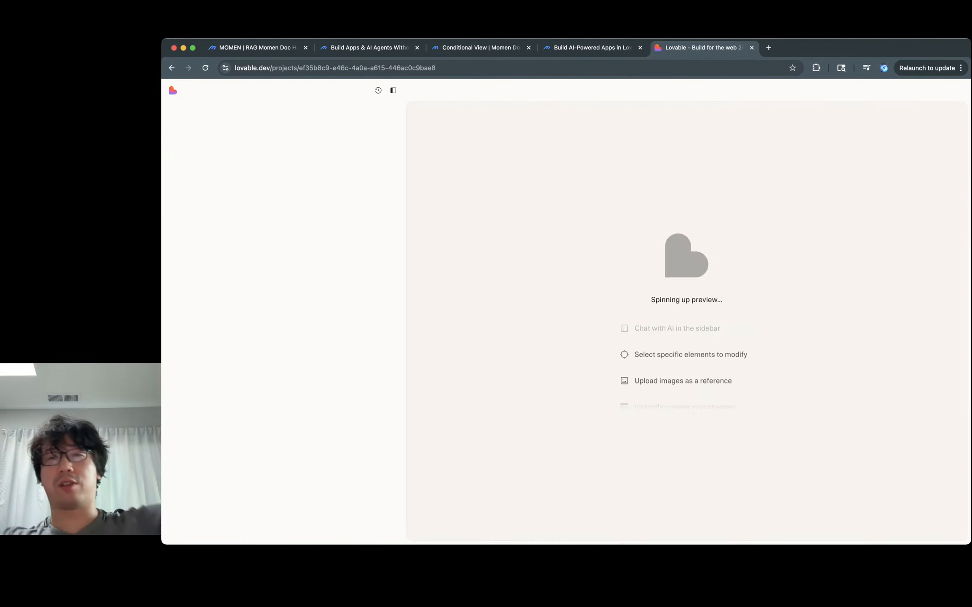
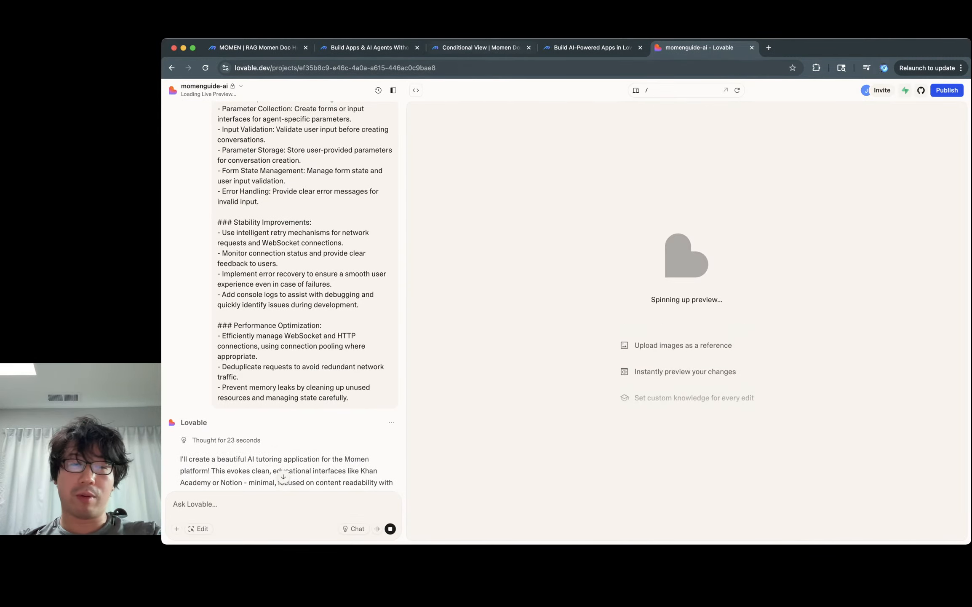
Step: Leave Lovable building the tutor app and return to the RAG Momen Doc Helper agents page
{"action": "scroll", "coordinate": [283, 295], "scroll_direction": "down", "scroll_amount": 8}
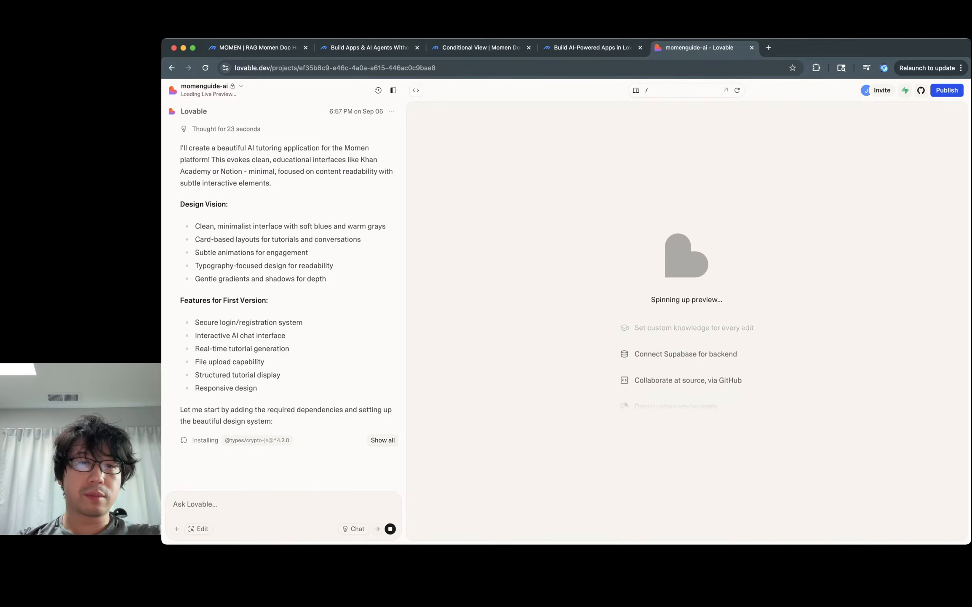
{"action": "key", "text": "super+3"}
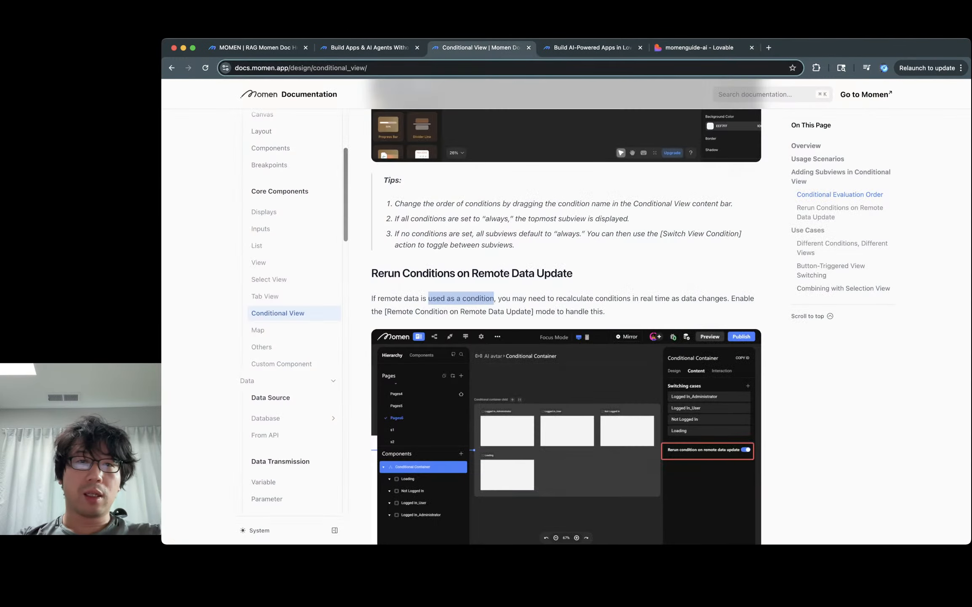
{"action": "key", "text": "super+2"}
{"action": "key", "text": "super+4"}
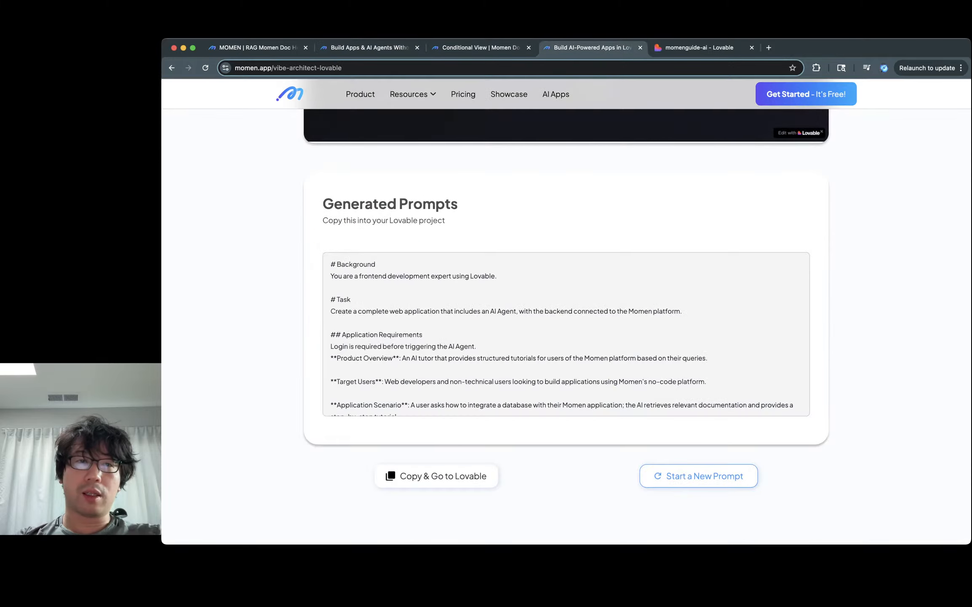
{"action": "key", "text": "super+1"}
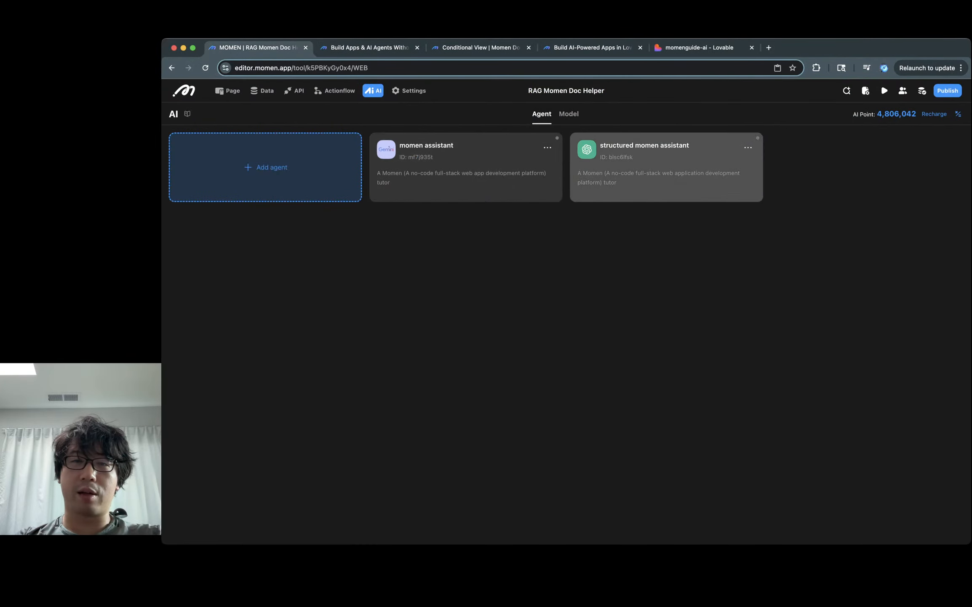
Step: Open the momen assistant and review its Gemini model list without changing anything
{"action": "left_click", "coordinate": [466, 167]}
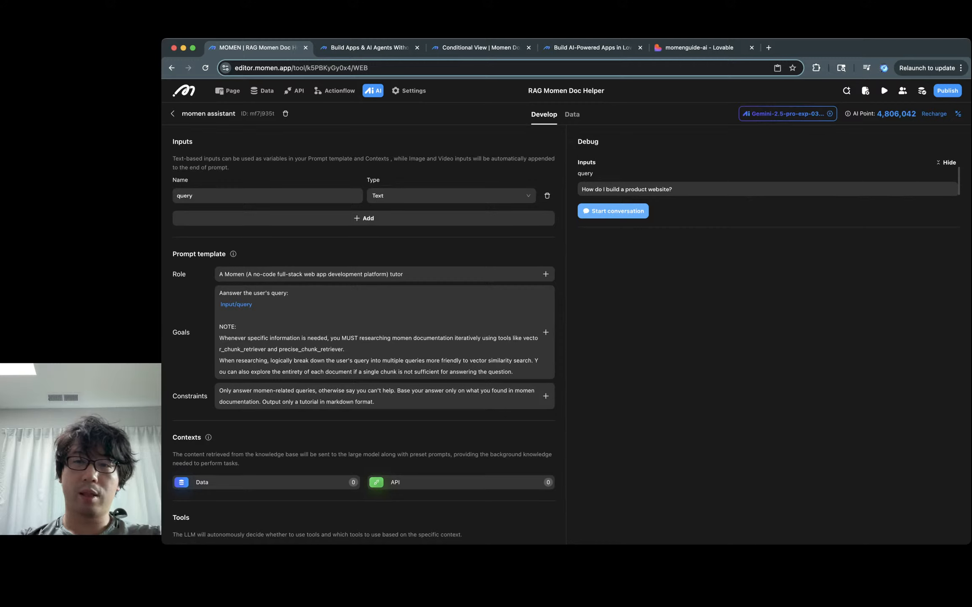
{"action": "left_click", "coordinate": [788, 113]}
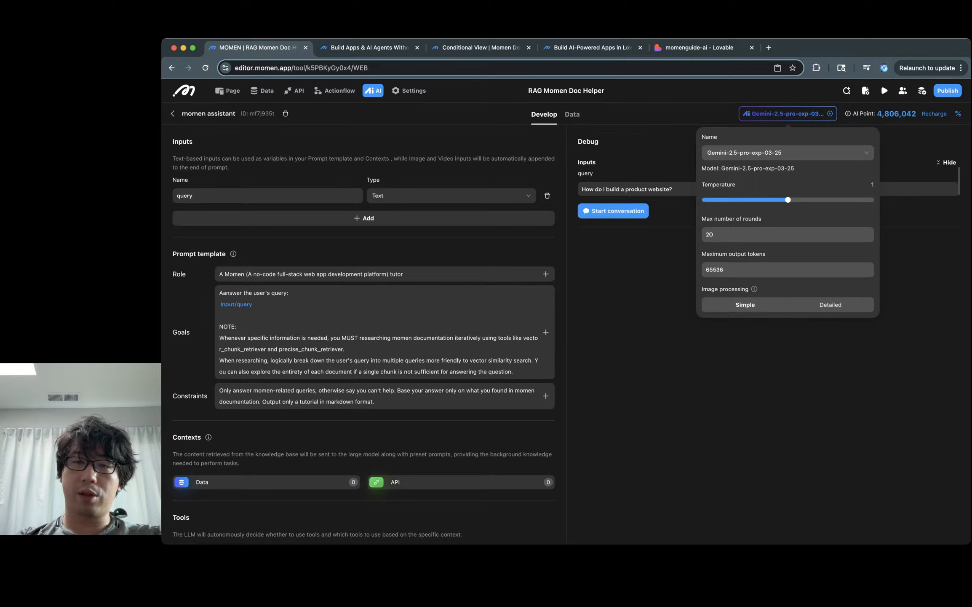
{"action": "left_click", "coordinate": [787, 152]}
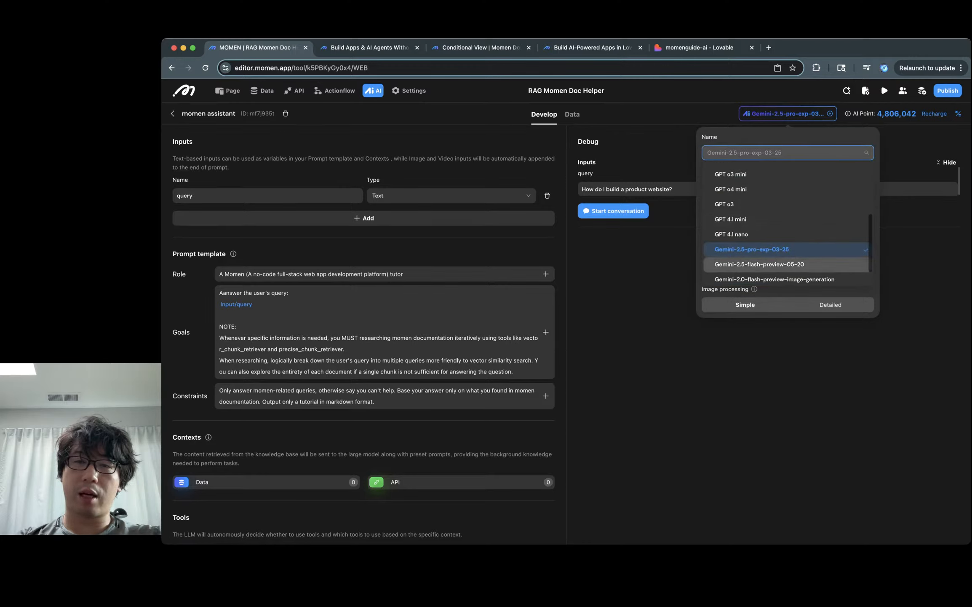
{"action": "key", "text": "Escape"}
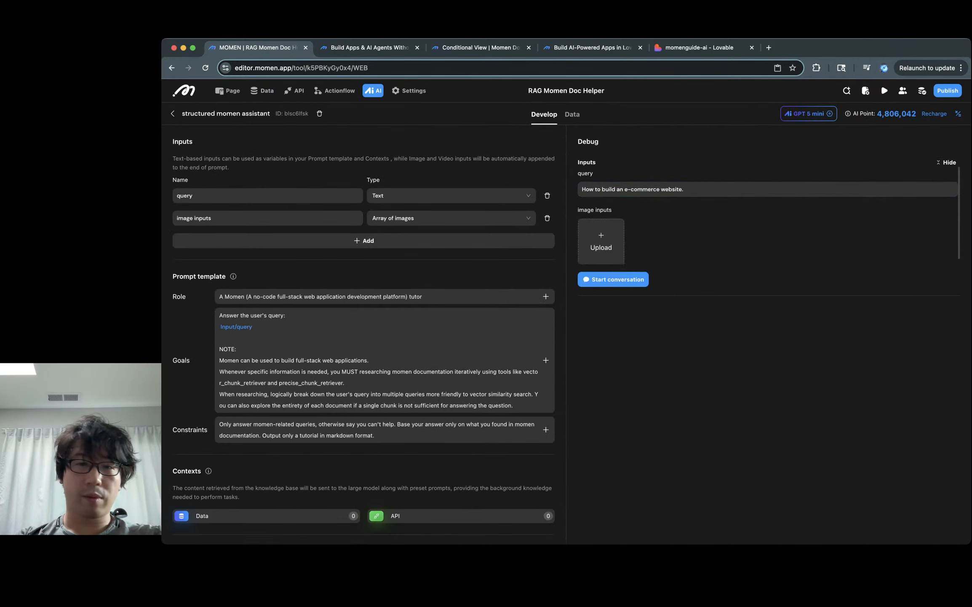
Step: Ask the structured assistant's debug chat 'How do I connect payment'
{"action": "left_click", "coordinate": [683, 183]}
{"action": "key", "text": "super+a"}
{"action": "type", "text": "Ho w"}
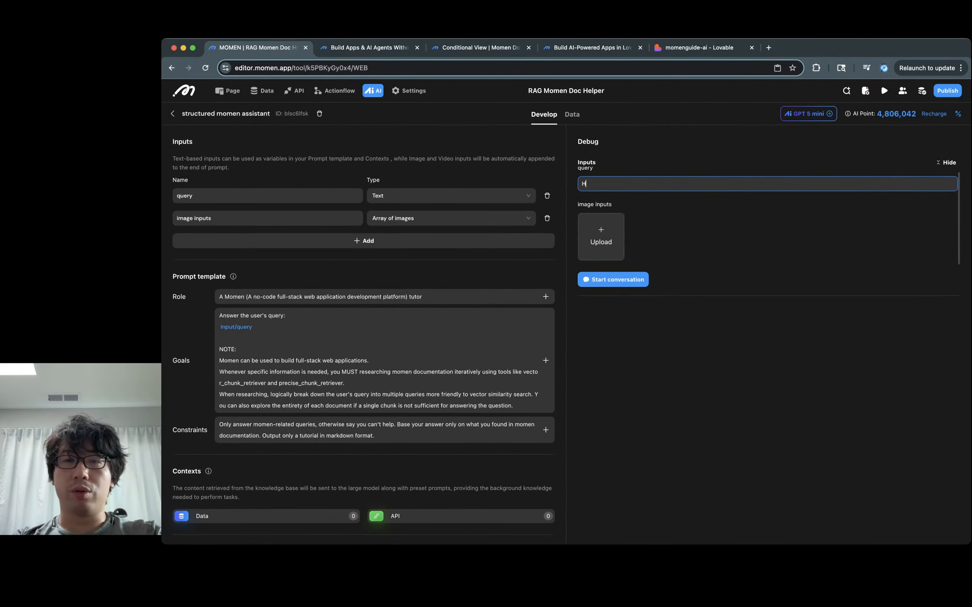
{"action": "key", "text": "BackSpace"}
{"action": "key", "text": "BackSpace"}
{"action": "type", "text": "w do I "}
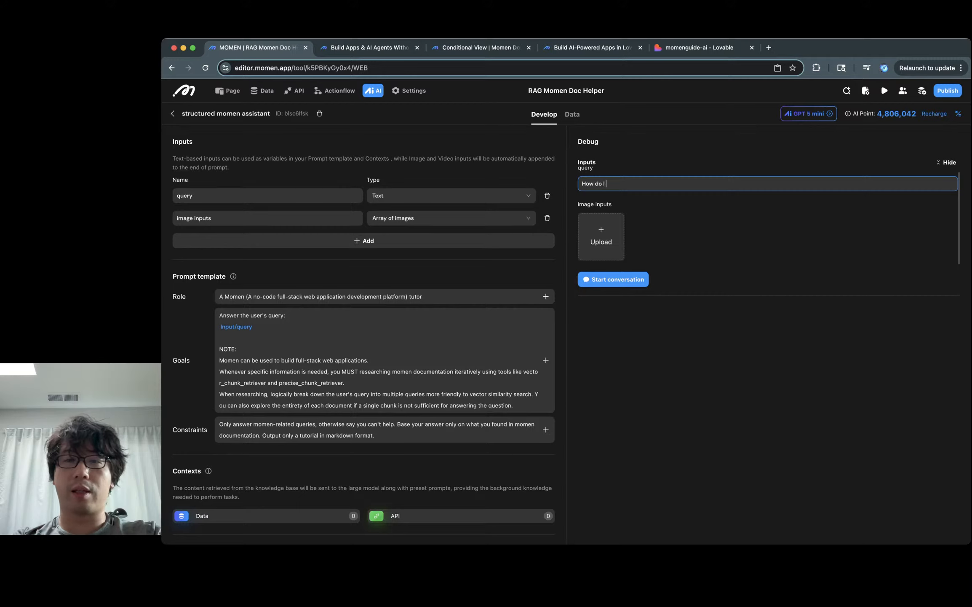
{"action": "type", "text": "connect payment"}
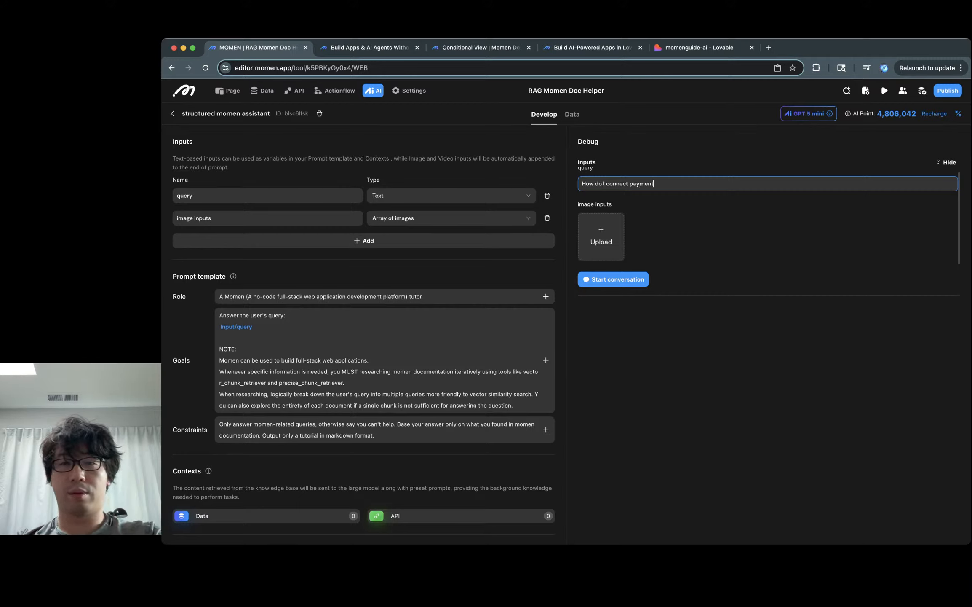
{"action": "key", "text": "Return"}
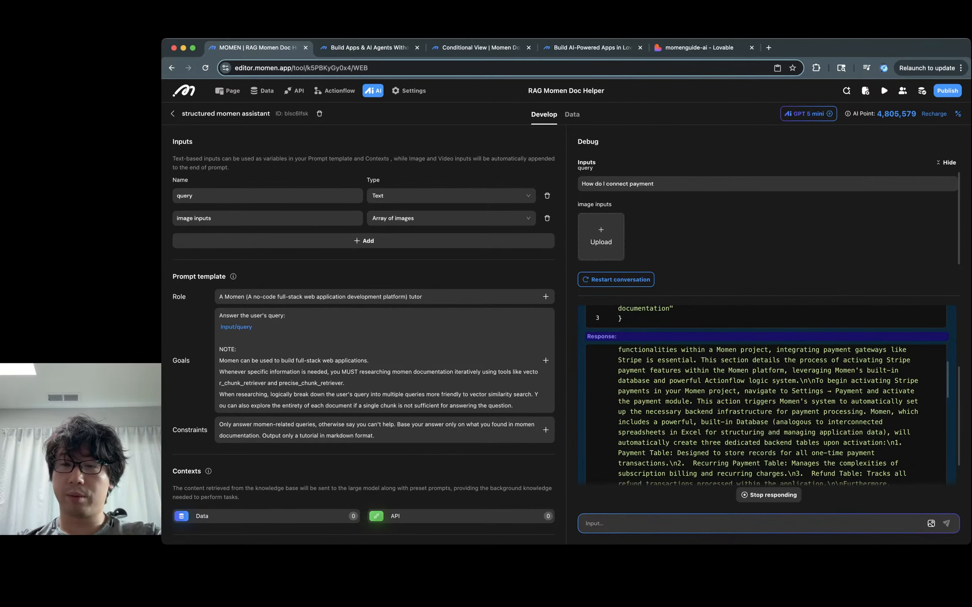
Step: Read the vector_chunk_retriever's Stripe payment results down to the final JSON sections reply
{"action": "left_click_drag", "start_coordinate": [827, 380], "coordinate": [823, 400]}
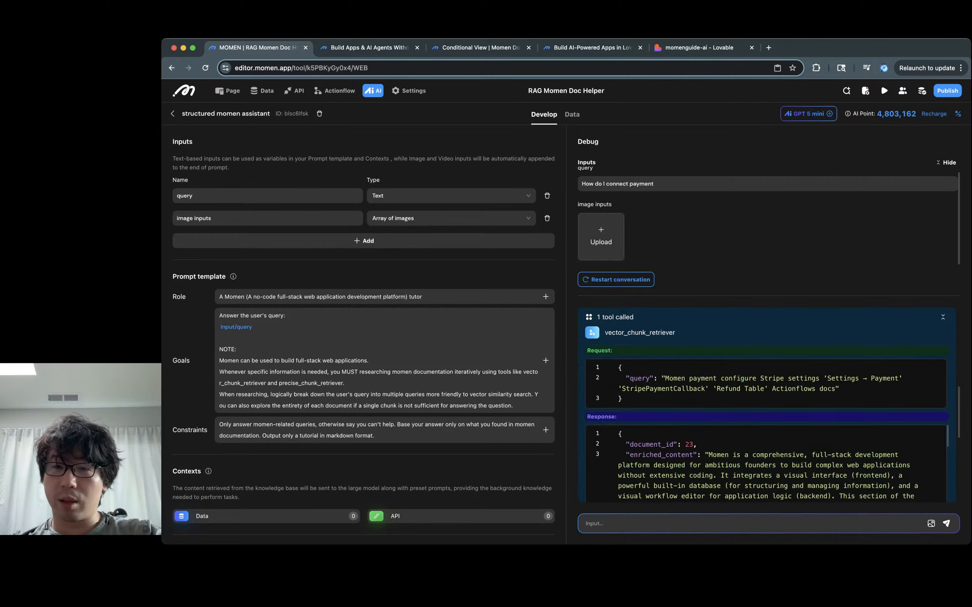
{"action": "scroll", "coordinate": [767, 403], "scroll_direction": "down", "scroll_amount": 1}
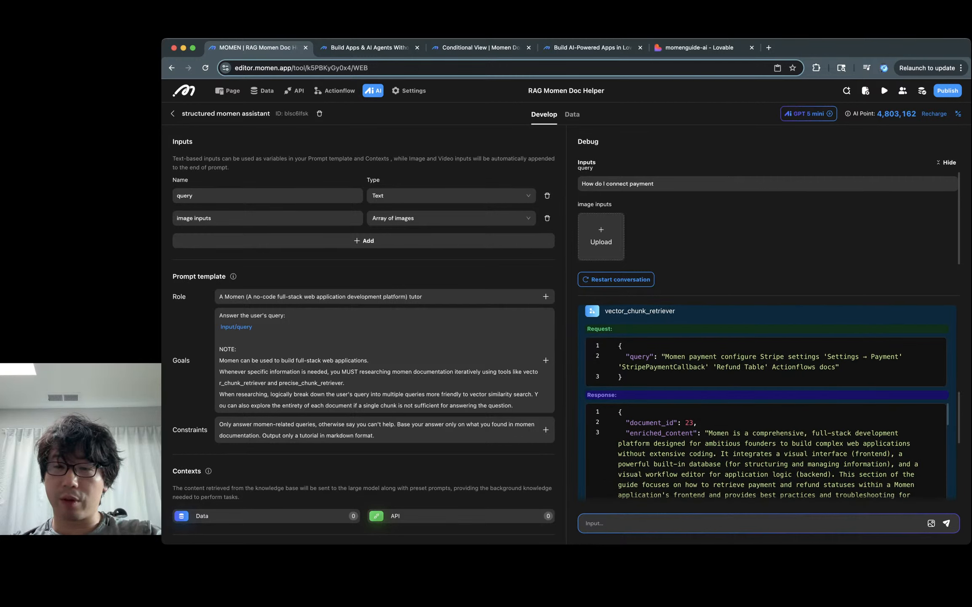
{"action": "double_click", "coordinate": [794, 367]}
{"action": "scroll", "coordinate": [767, 451], "scroll_direction": "down", "scroll_amount": 5}
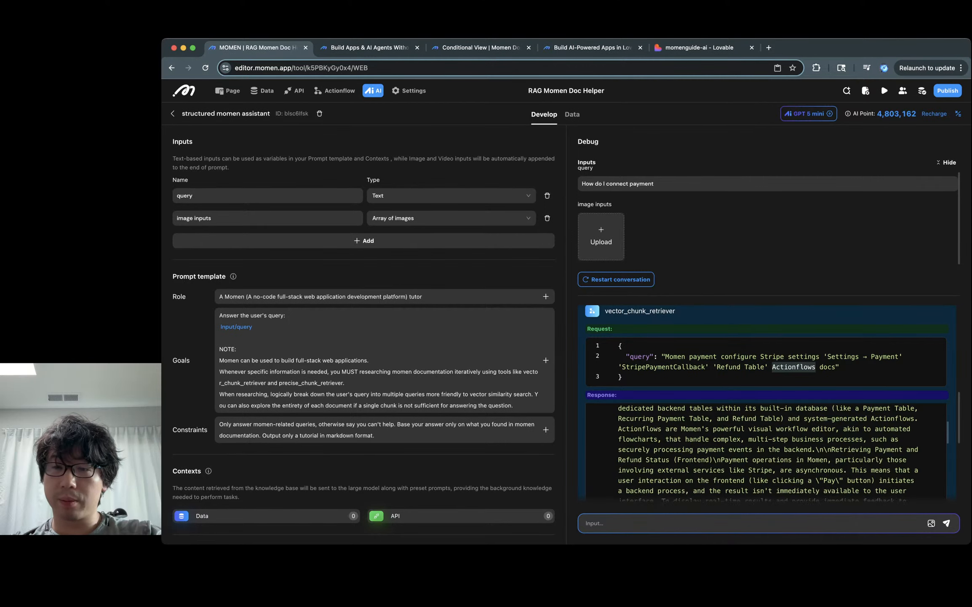
{"action": "scroll", "coordinate": [766, 451], "scroll_direction": "up", "scroll_amount": 4}
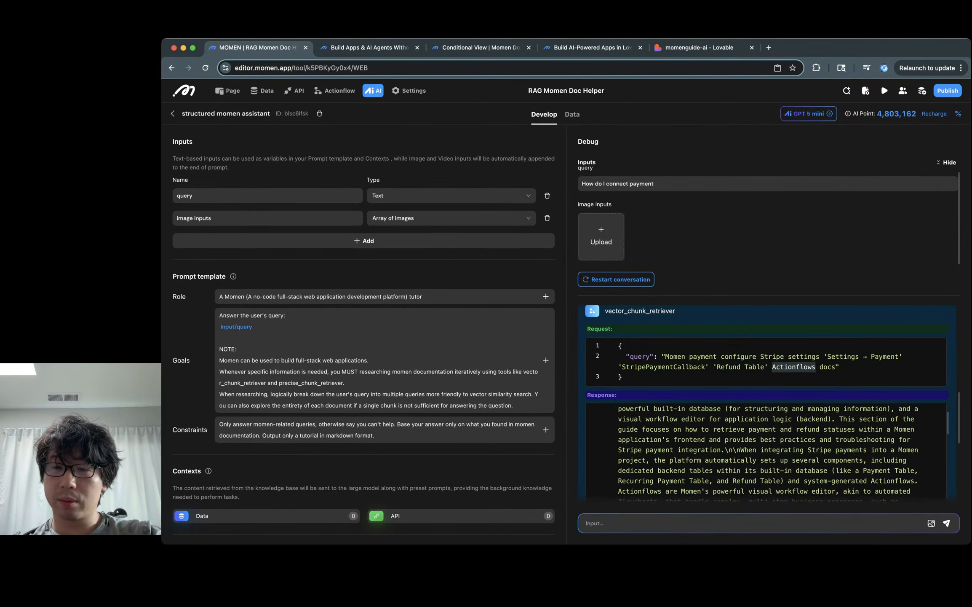
{"action": "scroll", "coordinate": [767, 451], "scroll_direction": "up", "scroll_amount": 1}
{"action": "scroll", "coordinate": [767, 450], "scroll_direction": "down", "scroll_amount": 2}
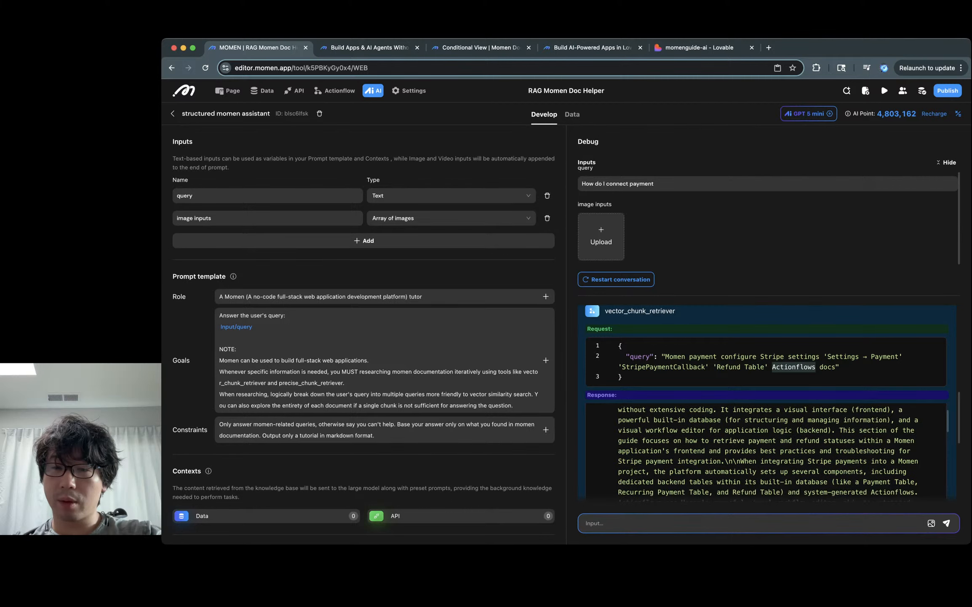
{"action": "left_click_drag", "start_coordinate": [714, 440], "coordinate": [848, 440]}
{"action": "left_click", "coordinate": [848, 441]}
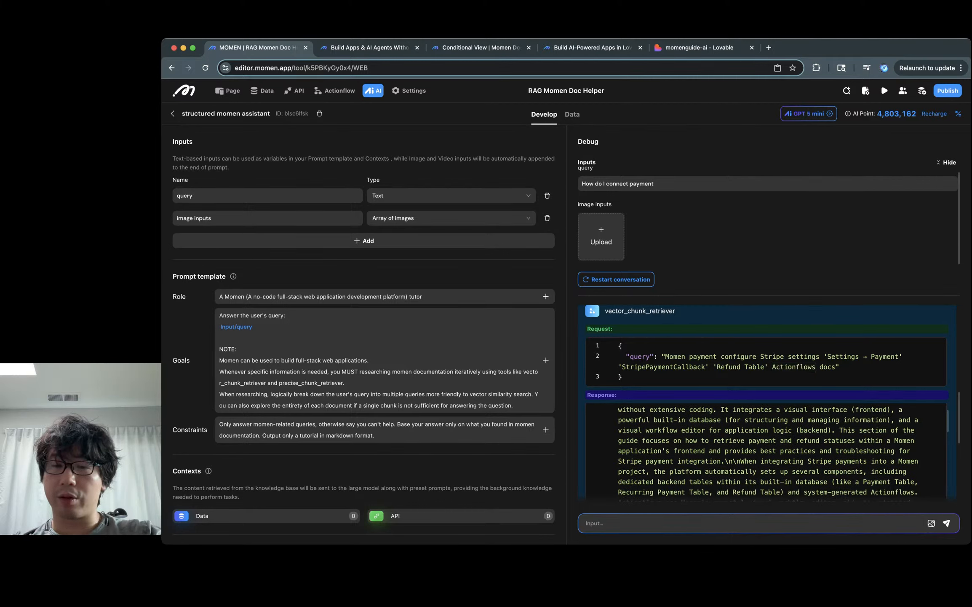
{"action": "scroll", "coordinate": [709, 451], "scroll_direction": "down", "scroll_amount": 1}
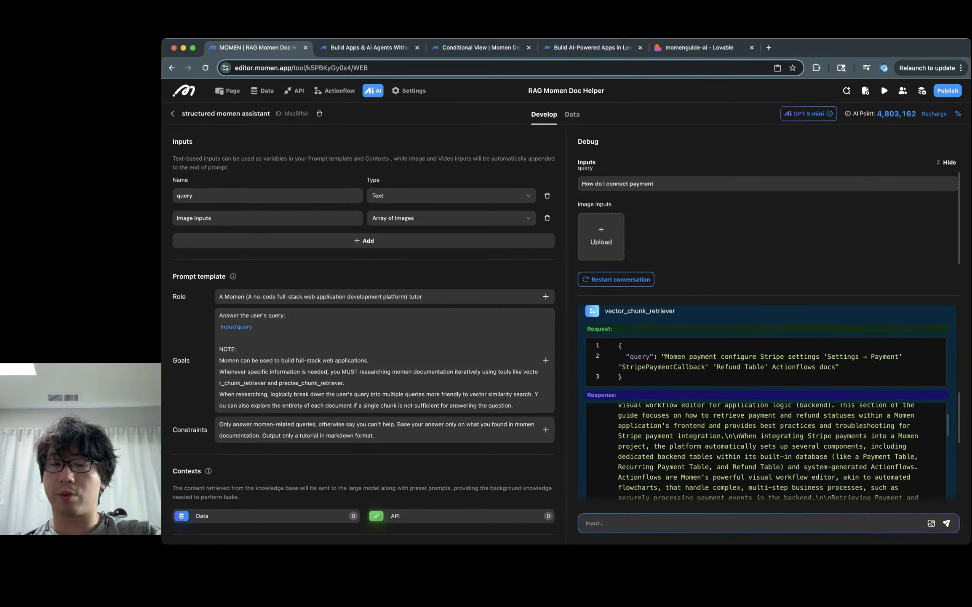
{"action": "triple_click", "coordinate": [865, 426]}
{"action": "scroll", "coordinate": [768, 430], "scroll_direction": "down", "scroll_amount": 1}
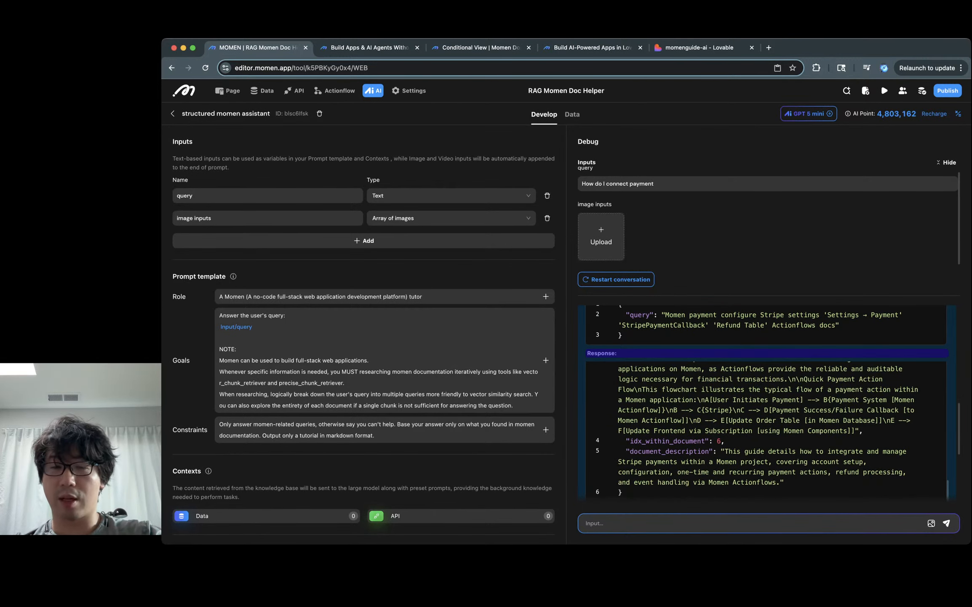
{"action": "scroll", "coordinate": [757, 389], "scroll_direction": "down", "scroll_amount": 5}
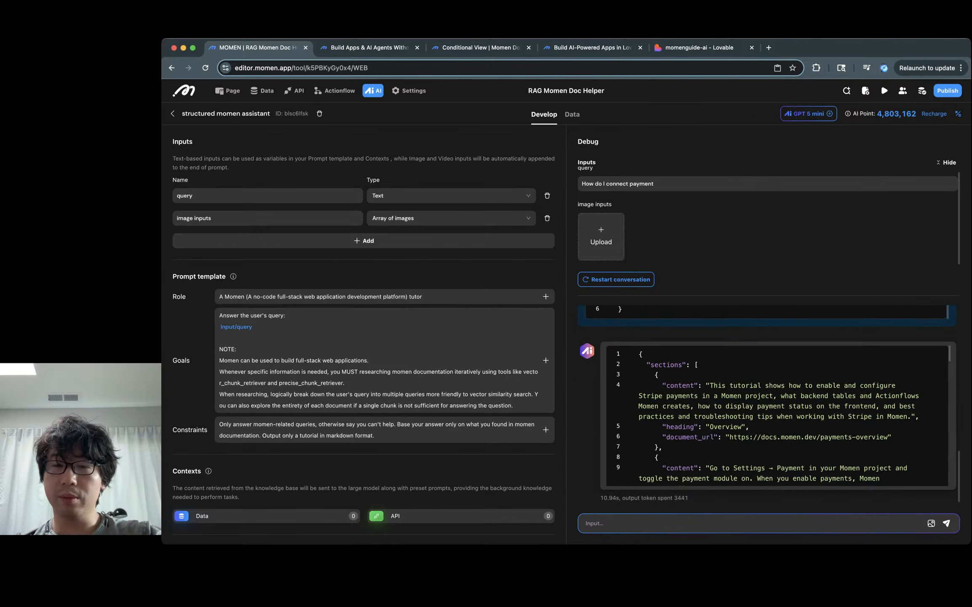
{"action": "scroll", "coordinate": [777, 415], "scroll_direction": "down", "scroll_amount": 5}
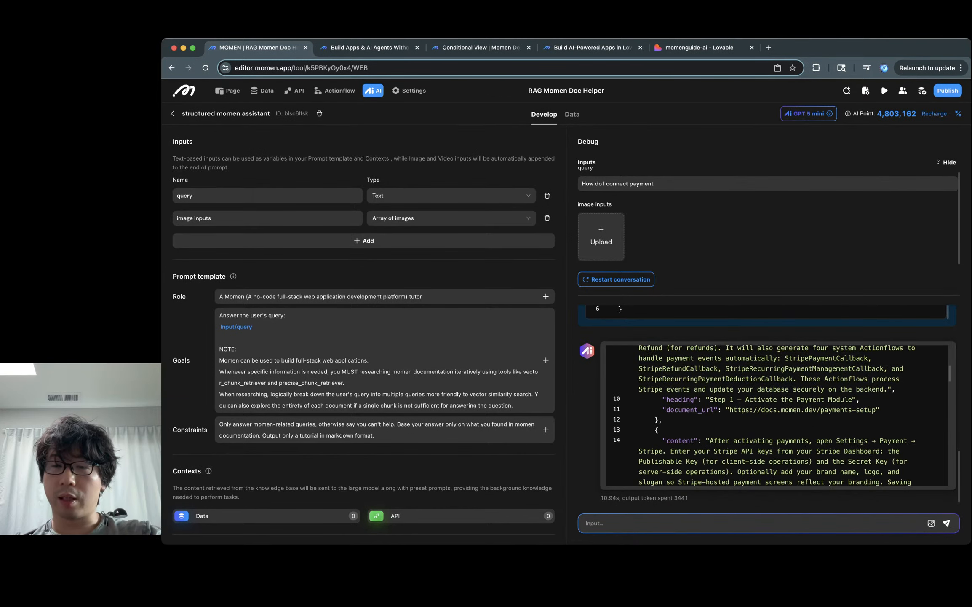
{"action": "triple_click", "coordinate": [811, 397]}
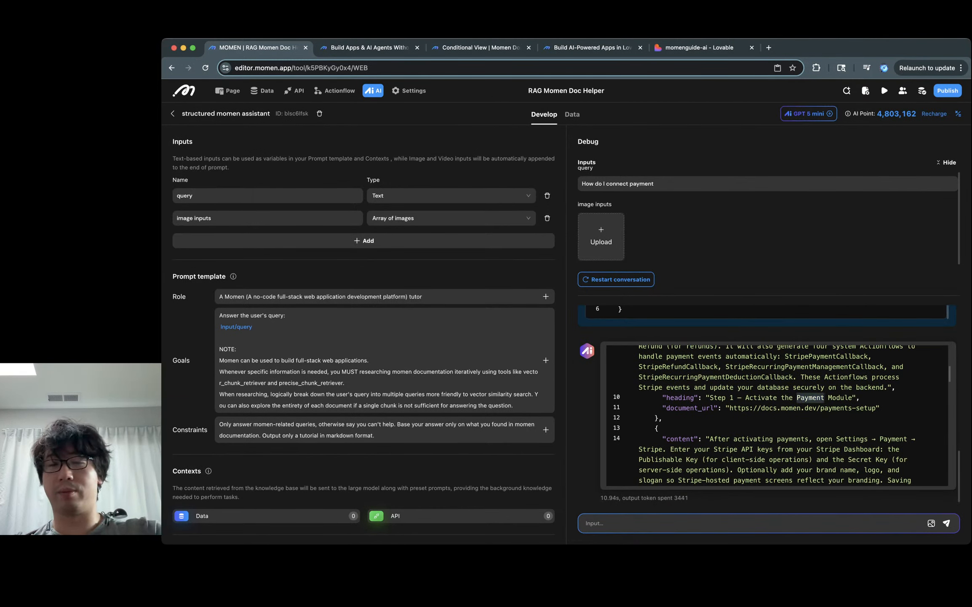
{"action": "triple_click", "coordinate": [662, 417]}
{"action": "scroll", "coordinate": [777, 415], "scroll_direction": "down", "scroll_amount": 3}
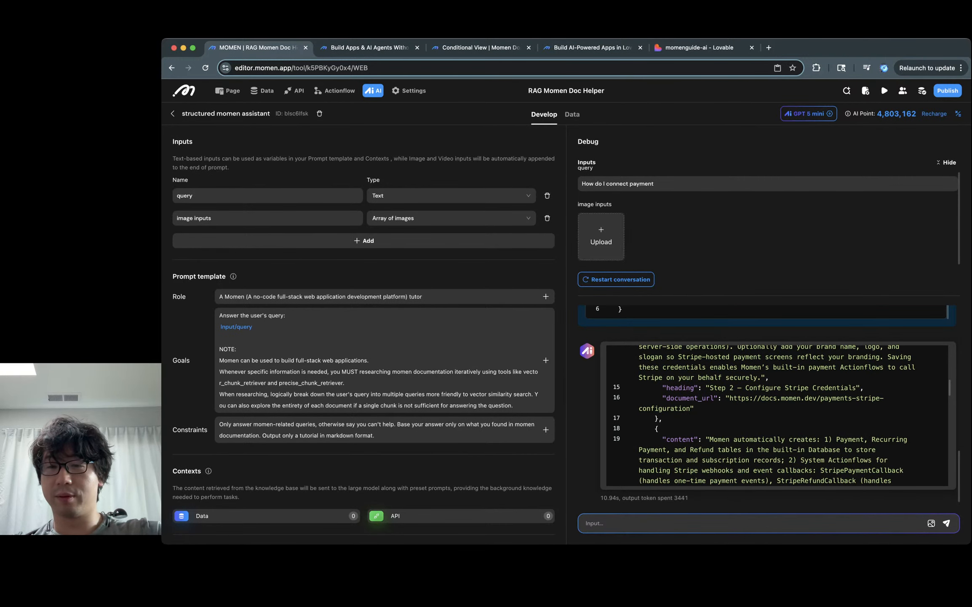
{"action": "scroll", "coordinate": [778, 415], "scroll_direction": "up", "scroll_amount": 1}
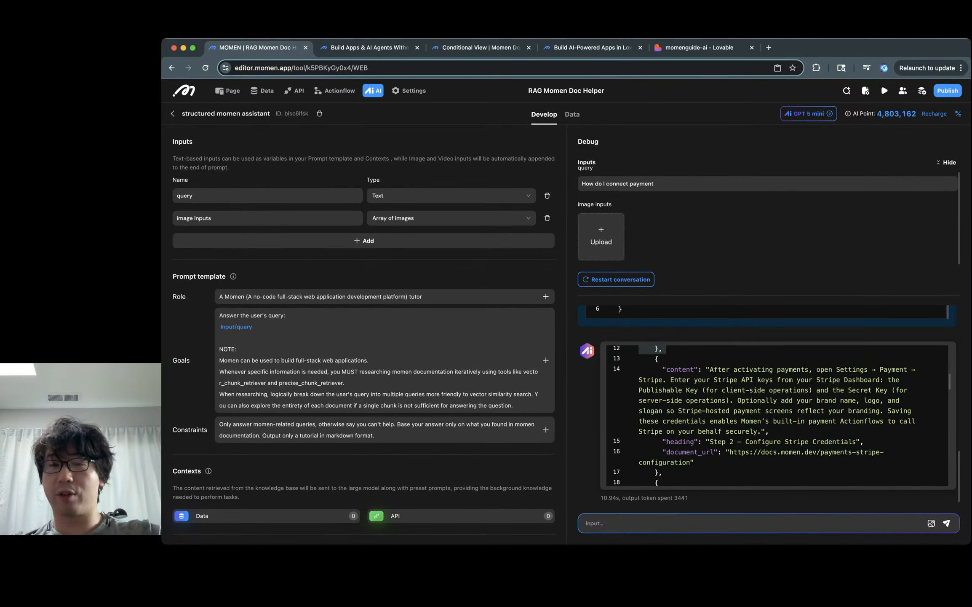
{"action": "triple_click", "coordinate": [754, 369]}
{"action": "left_click", "coordinate": [789, 390]}
{"action": "triple_click", "coordinate": [793, 369]}
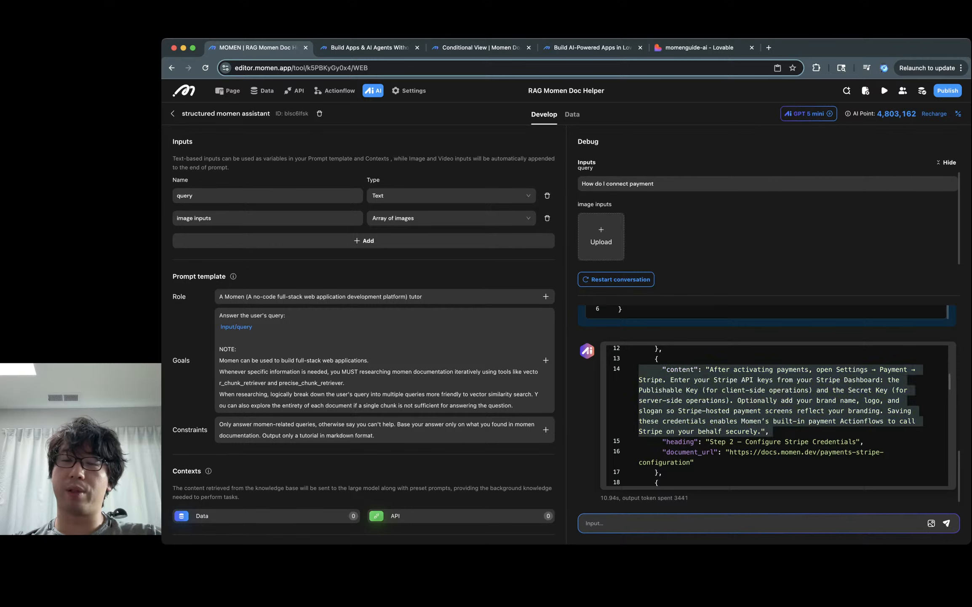
{"action": "left_click", "coordinate": [842, 369]}
{"action": "double_click", "coordinate": [654, 379]}
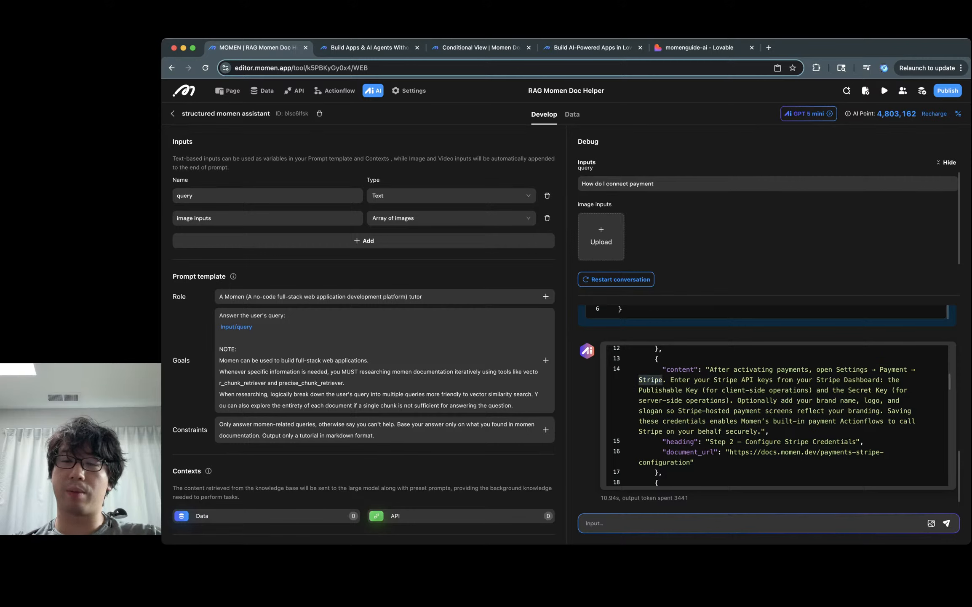
{"action": "double_click", "coordinate": [680, 380]}
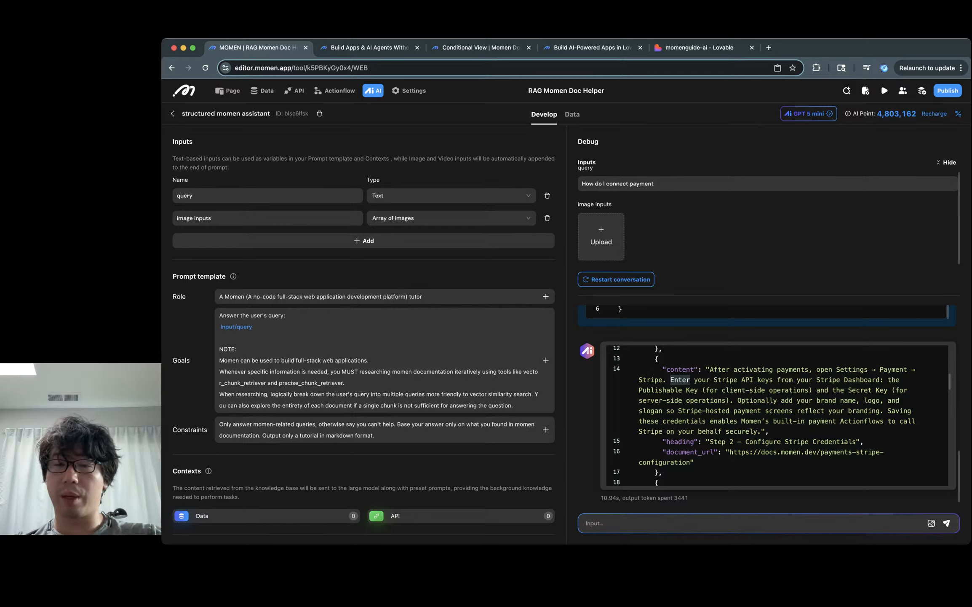
{"action": "scroll", "coordinate": [777, 415], "scroll_direction": "down", "scroll_amount": 2}
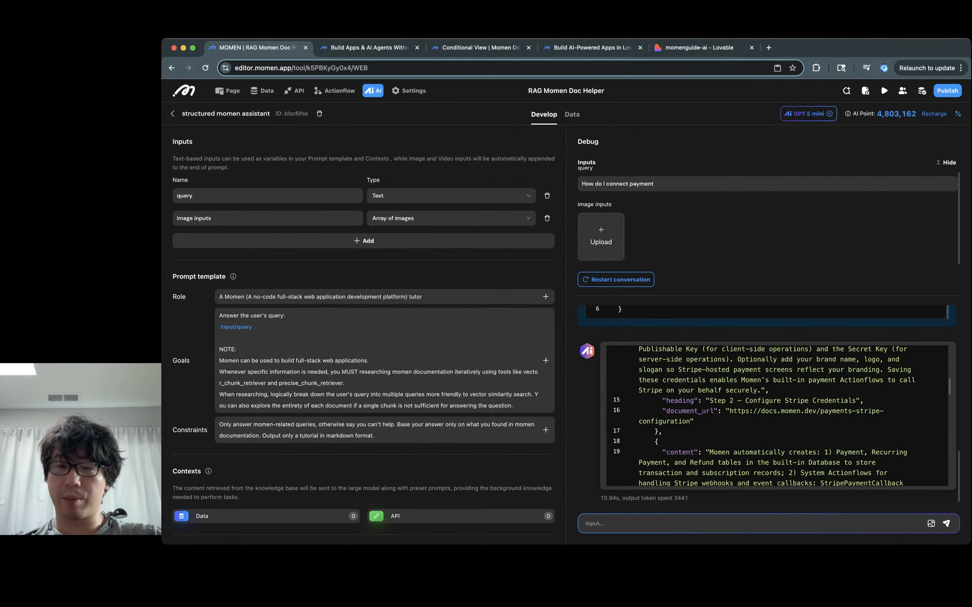
{"action": "left_click_drag", "start_coordinate": [730, 410], "coordinate": [691, 420]}
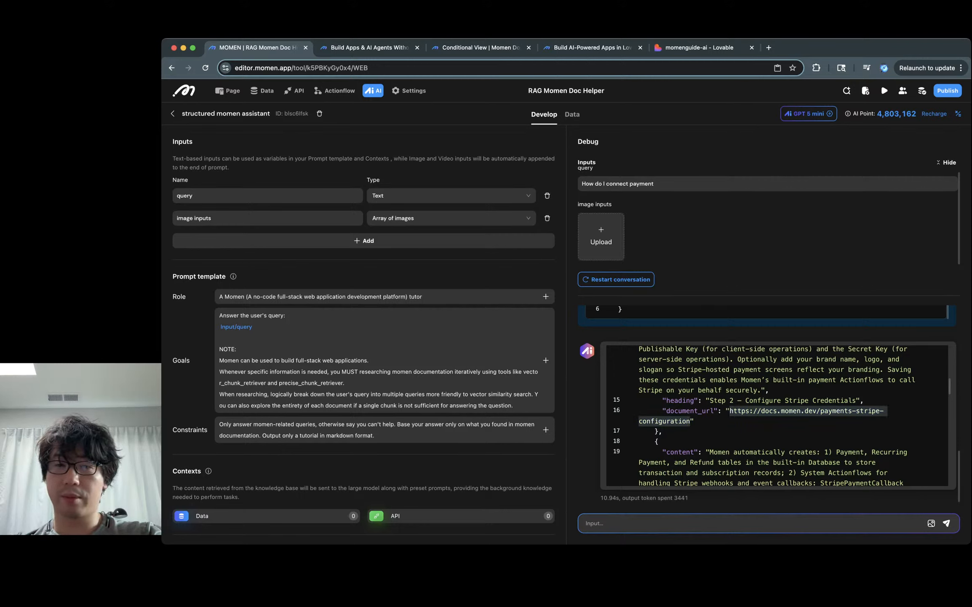
{"action": "key", "text": "super+c"}
{"action": "key", "text": "super+t"}
{"action": "key", "text": "super+v"}
{"action": "key", "text": "Return"}
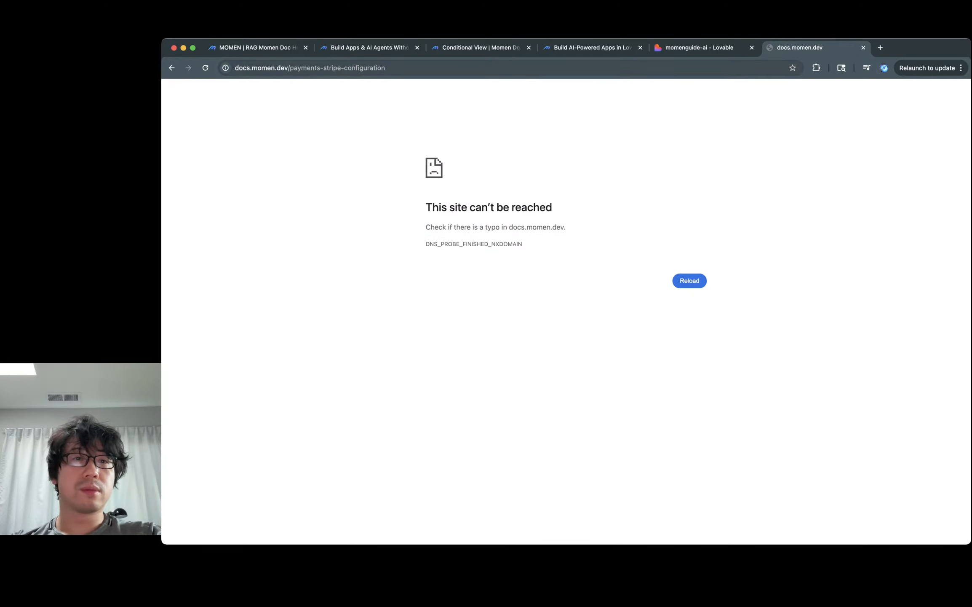
{"action": "left_click", "coordinate": [310, 68]}
{"action": "left_click", "coordinate": [235, 68]}
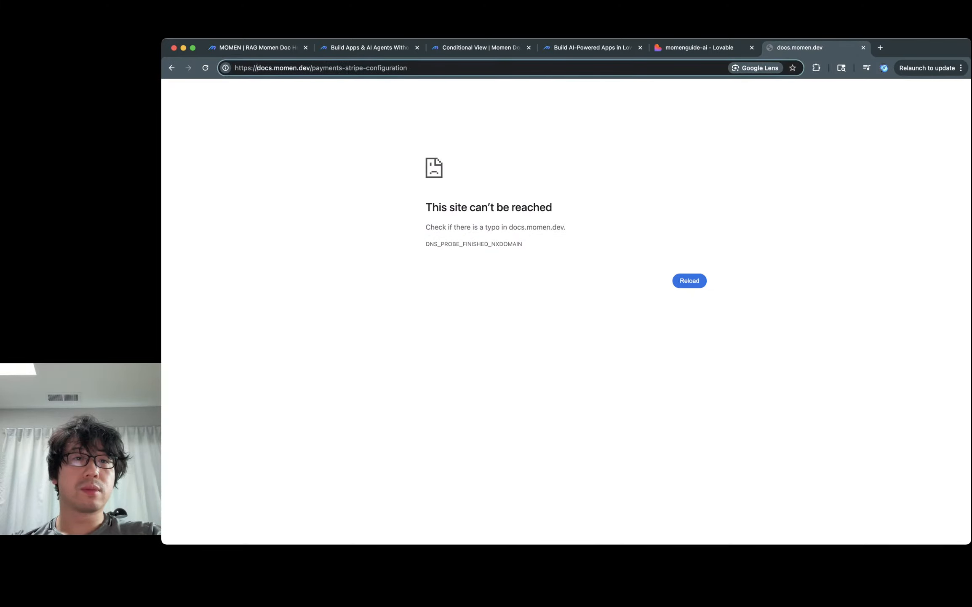
{"action": "key", "text": "super+w"}
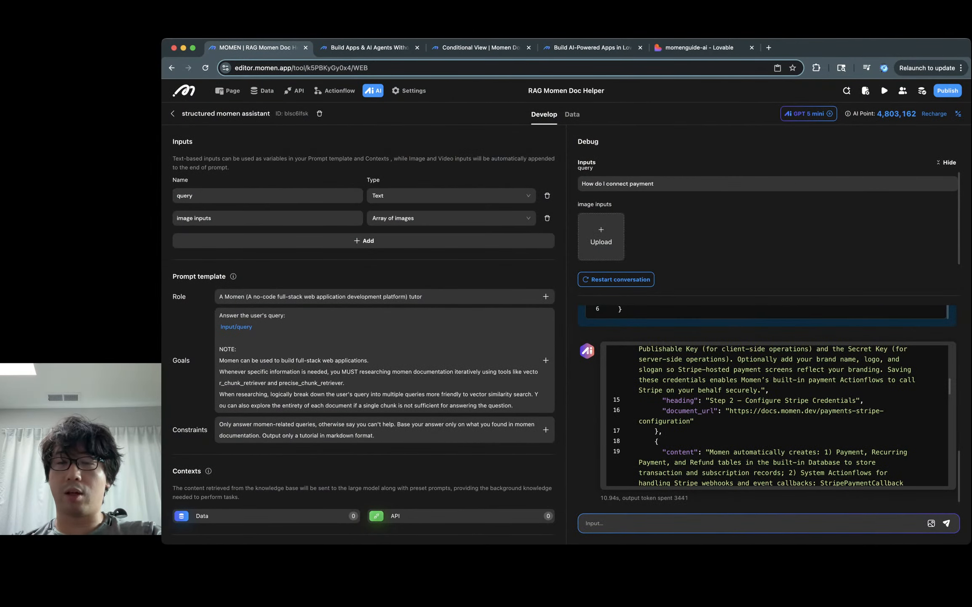
Step: Check document 92's stored url in the document database, then reopen the structured momen assistant
{"action": "left_click", "coordinate": [227, 91]}
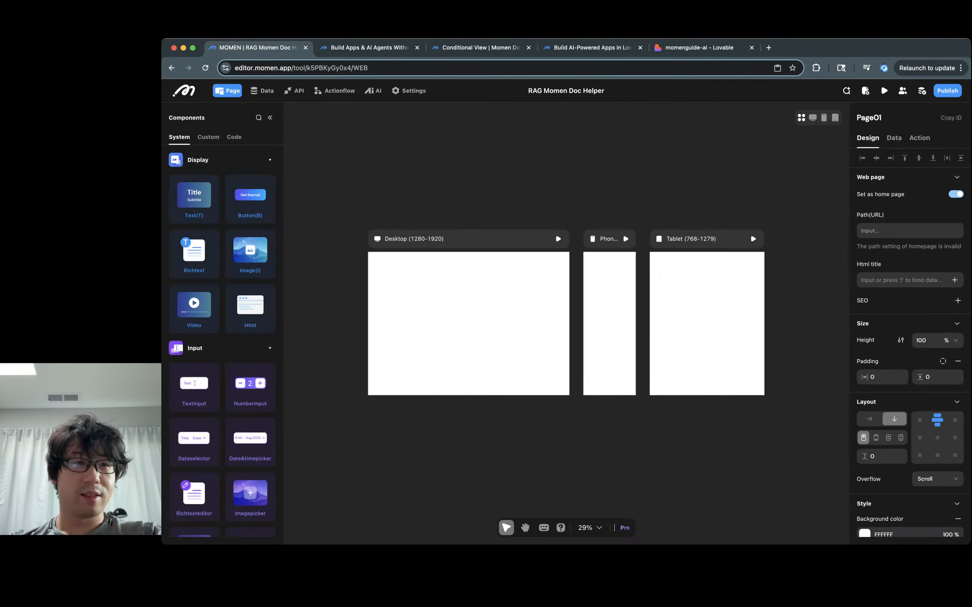
{"action": "left_click", "coordinate": [262, 90]}
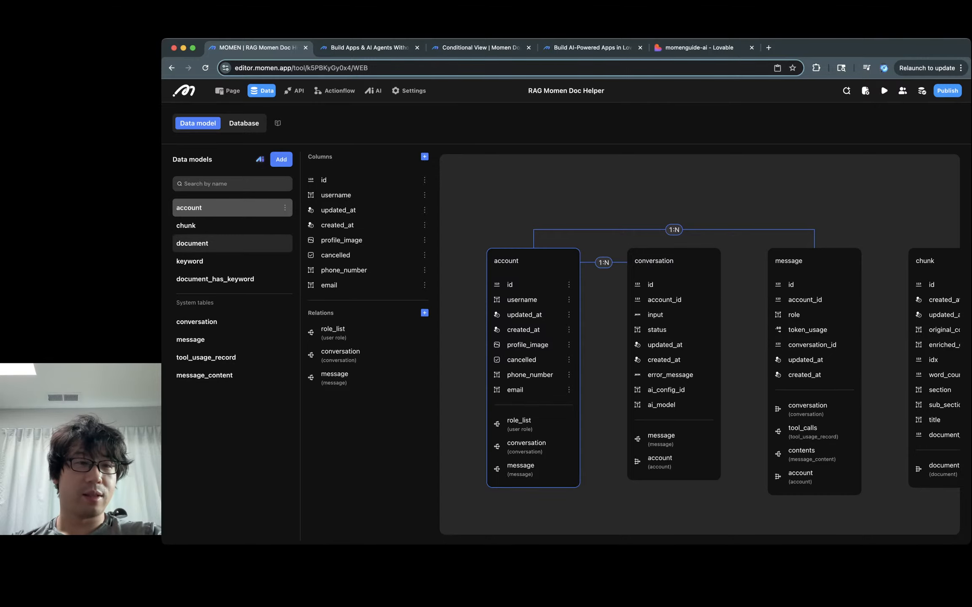
{"action": "left_click", "coordinate": [232, 243]}
{"action": "left_click", "coordinate": [244, 123]}
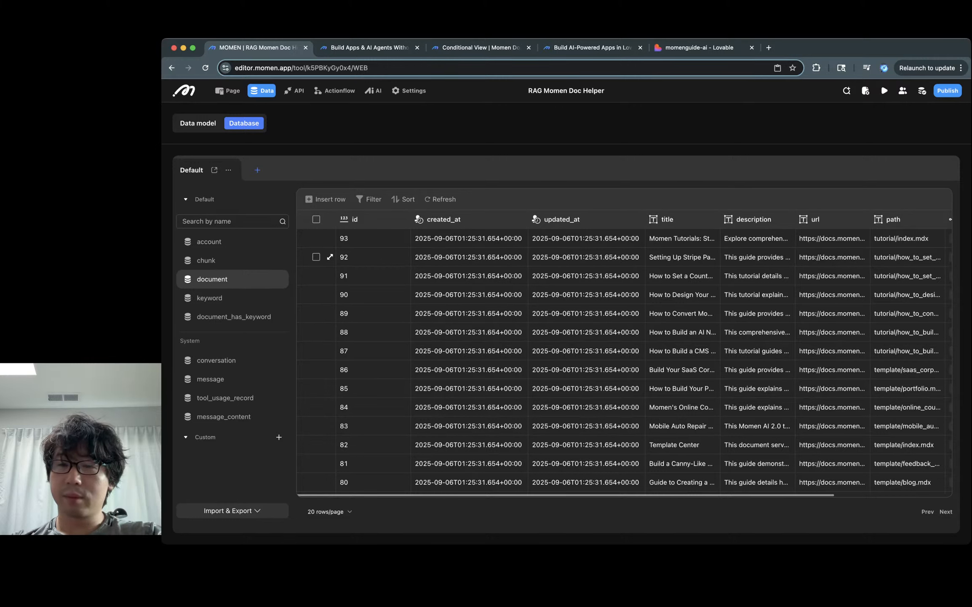
{"action": "left_click", "coordinate": [832, 257]}
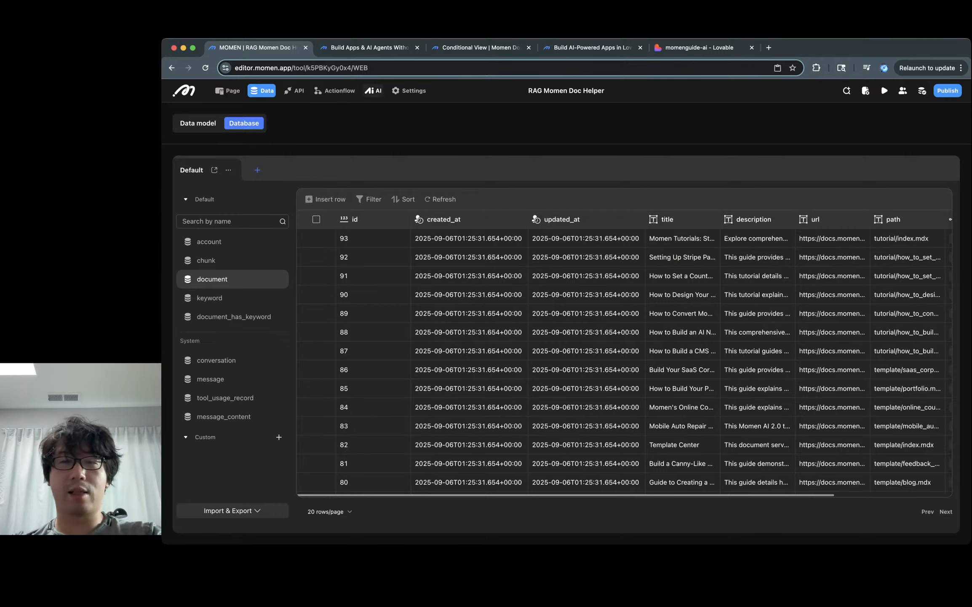
{"action": "left_click", "coordinate": [373, 90]}
{"action": "left_click", "coordinate": [665, 168]}
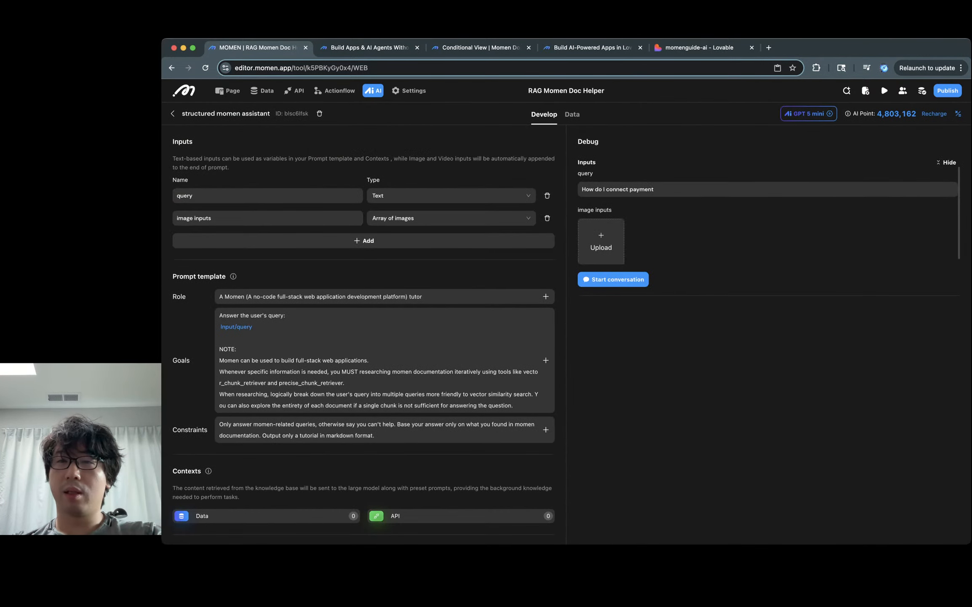
Step: Switch the structured assistant from GPT 5 mini to GPT 5 with temperature 0.25
{"action": "left_click", "coordinate": [808, 114]}
{"action": "left_click", "coordinate": [808, 152]}
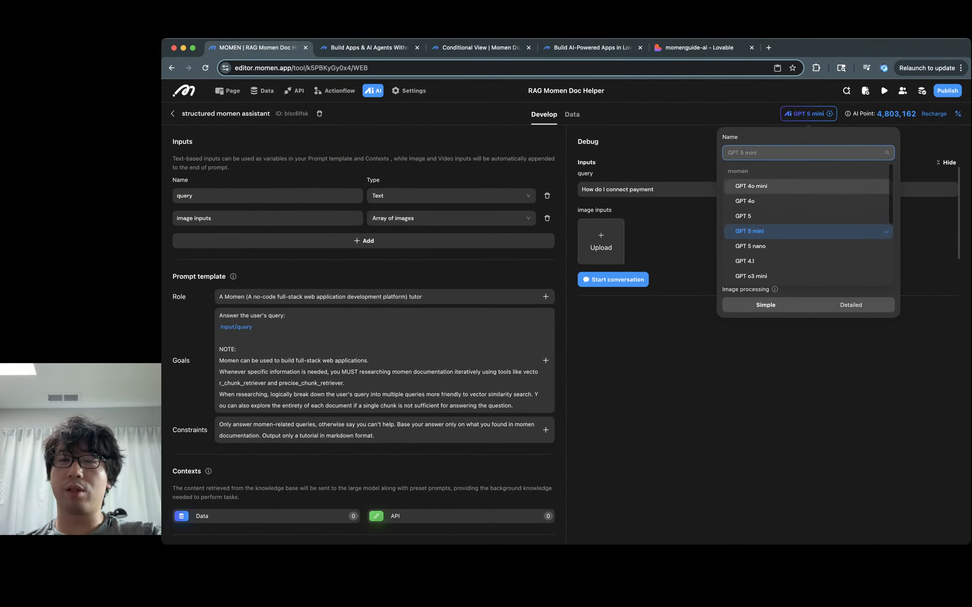
{"action": "left_click", "coordinate": [743, 215]}
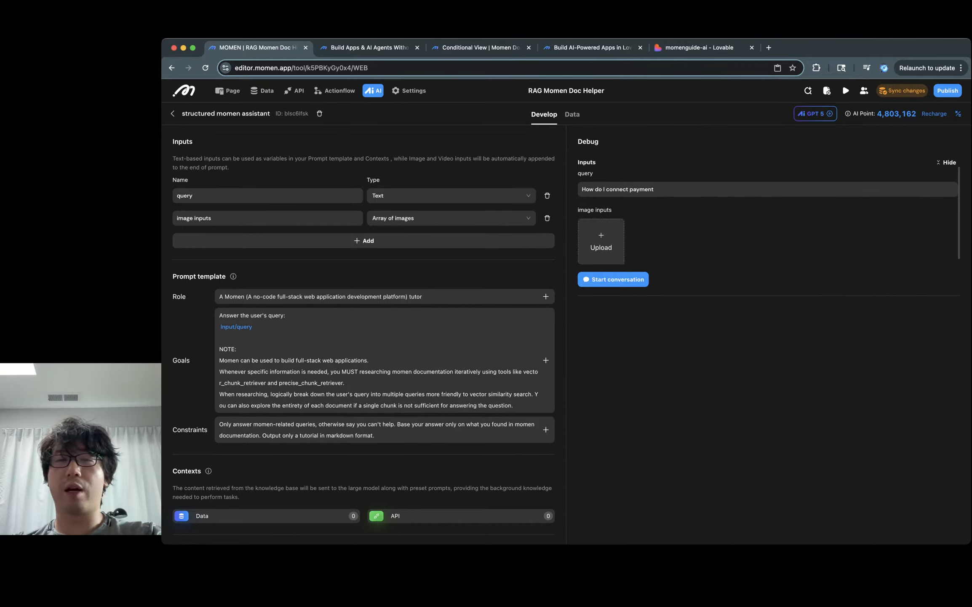
{"action": "left_click", "coordinate": [815, 113]}
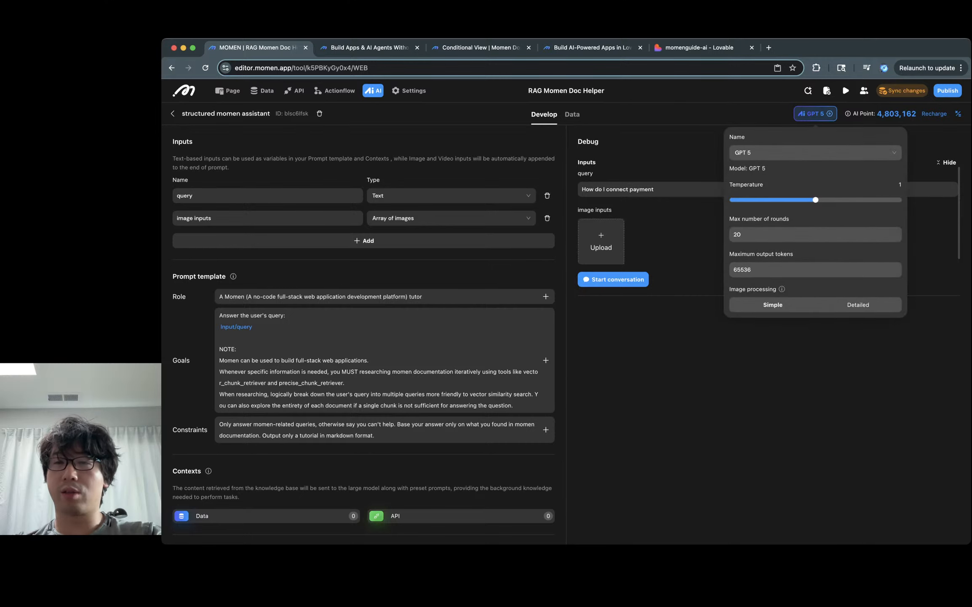
{"action": "left_click_drag", "start_coordinate": [814, 200], "coordinate": [753, 200]}
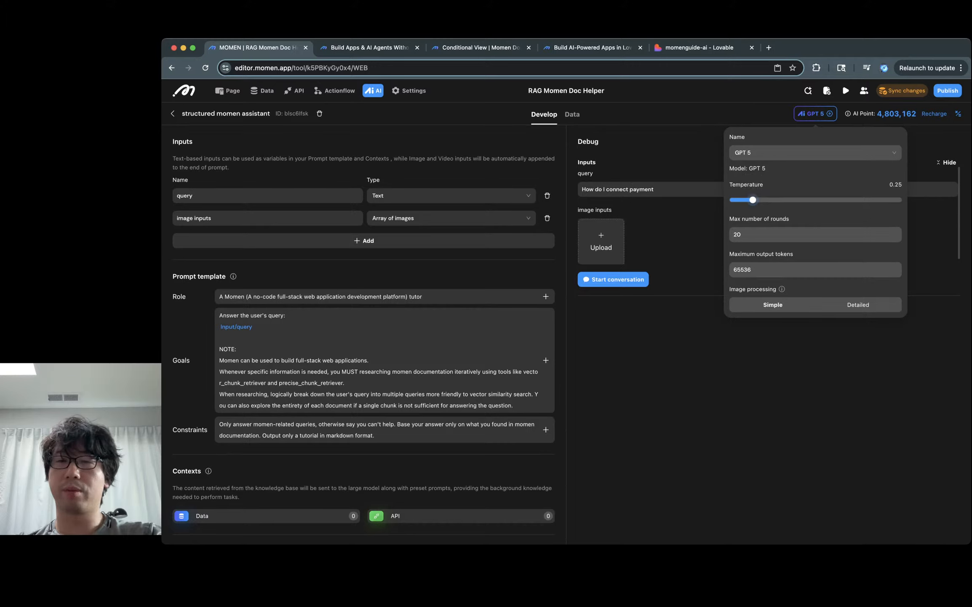
{"action": "key", "text": "Escape"}
{"action": "scroll", "coordinate": [768, 215], "scroll_direction": "down", "scroll_amount": 1}
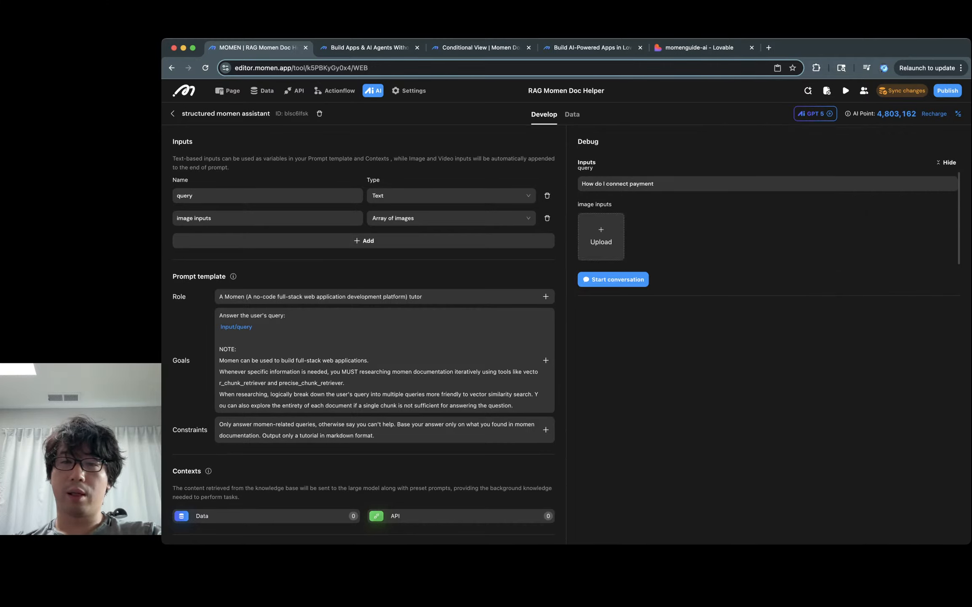
Step: Run the payment question on GPT 5, then raise its temperature to about 1
{"action": "left_click", "coordinate": [613, 279]}
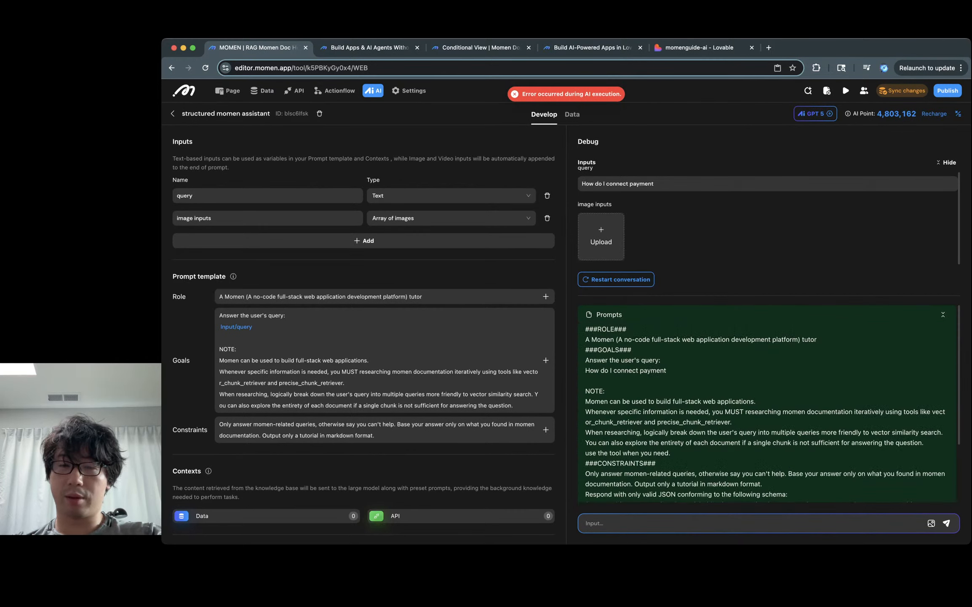
{"action": "scroll", "coordinate": [768, 404], "scroll_direction": "down", "scroll_amount": 3}
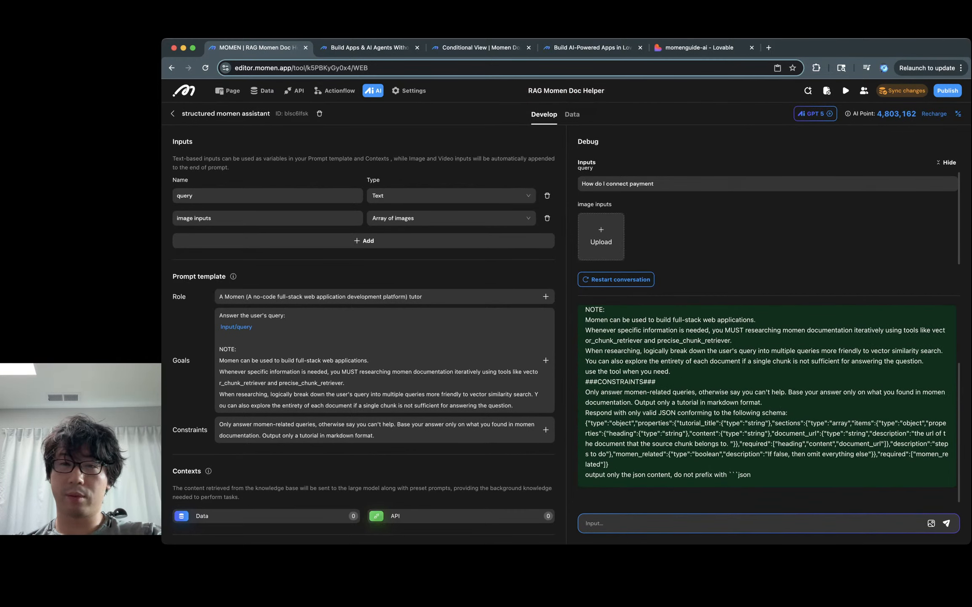
{"action": "scroll", "coordinate": [767, 401], "scroll_direction": "up", "scroll_amount": 3}
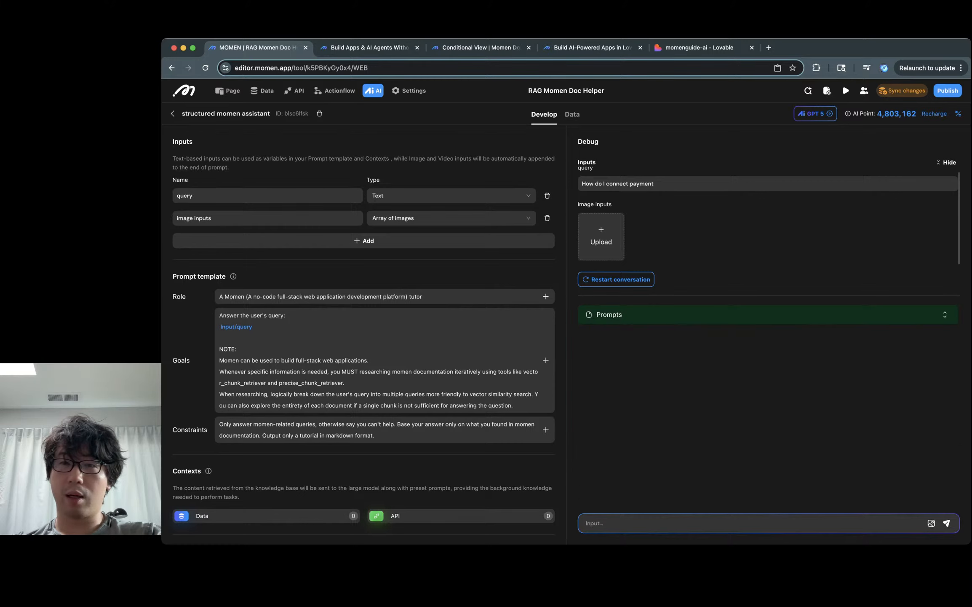
{"action": "left_click", "coordinate": [815, 114]}
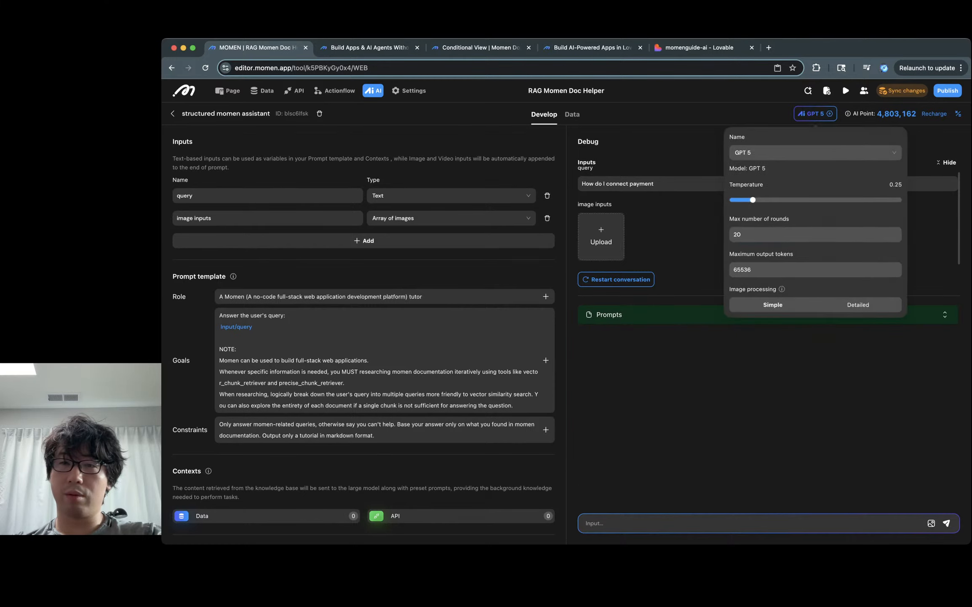
{"action": "left_click_drag", "start_coordinate": [801, 200], "coordinate": [815, 200]}
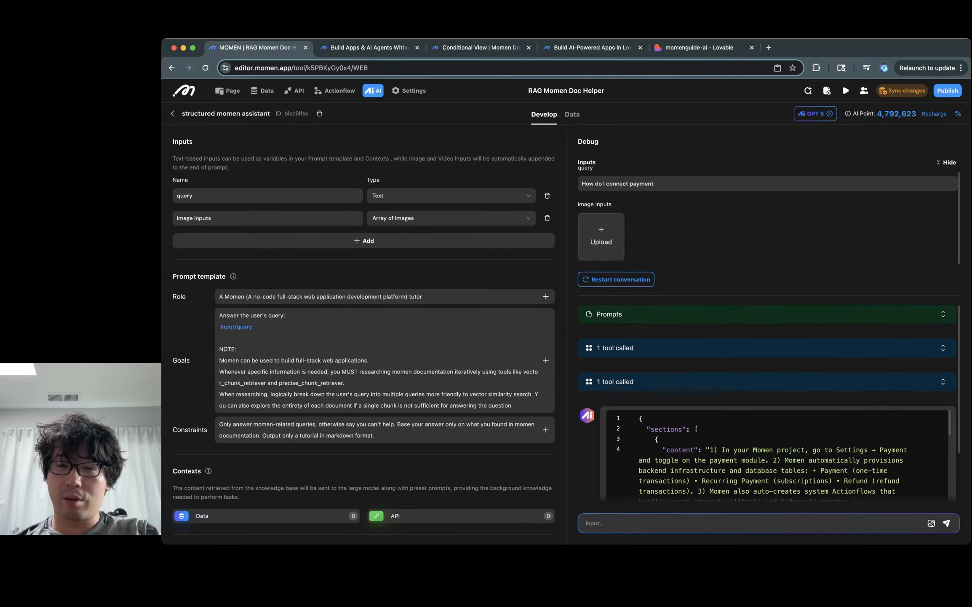
{"action": "scroll", "coordinate": [662, 350], "scroll_direction": "down", "scroll_amount": 6}
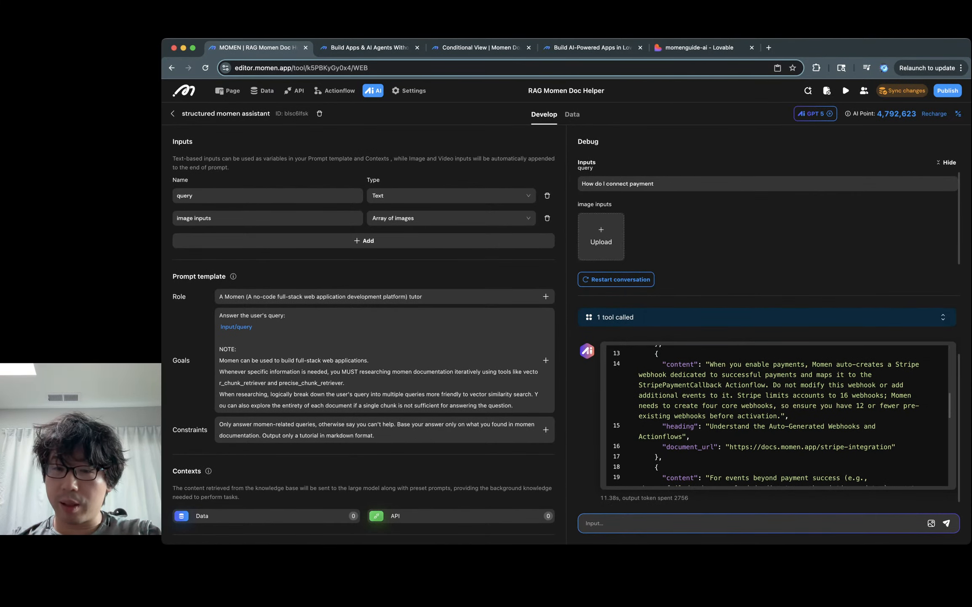
Step: Open the answer's cited docs.momen.app/stripe-integration link in a new tab
{"action": "left_click_drag", "start_coordinate": [730, 446], "coordinate": [892, 447]}
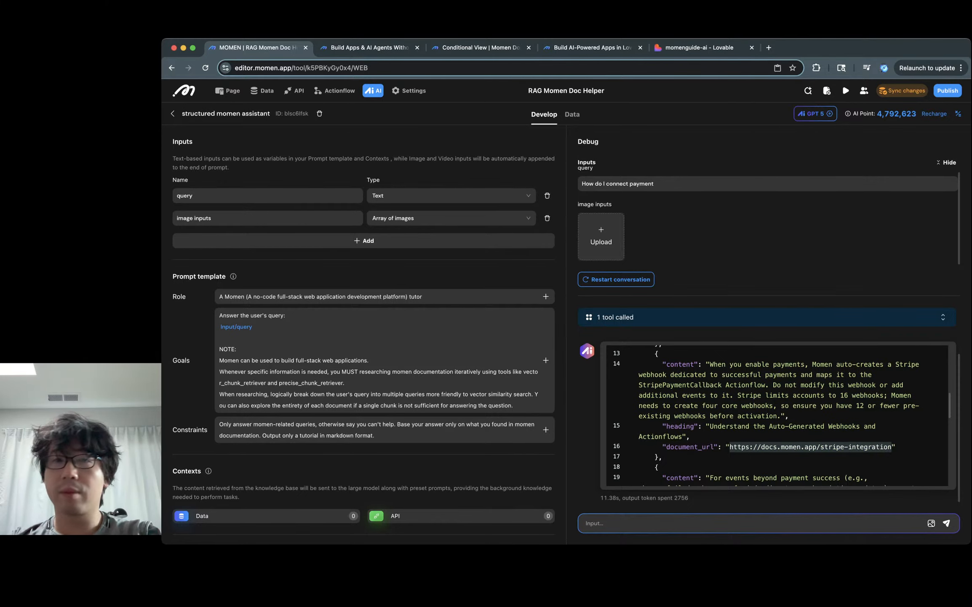
{"action": "key", "text": "super+c"}
{"action": "key", "text": "super+t"}
{"action": "key", "text": "super+v"}
{"action": "key", "text": "Return"}
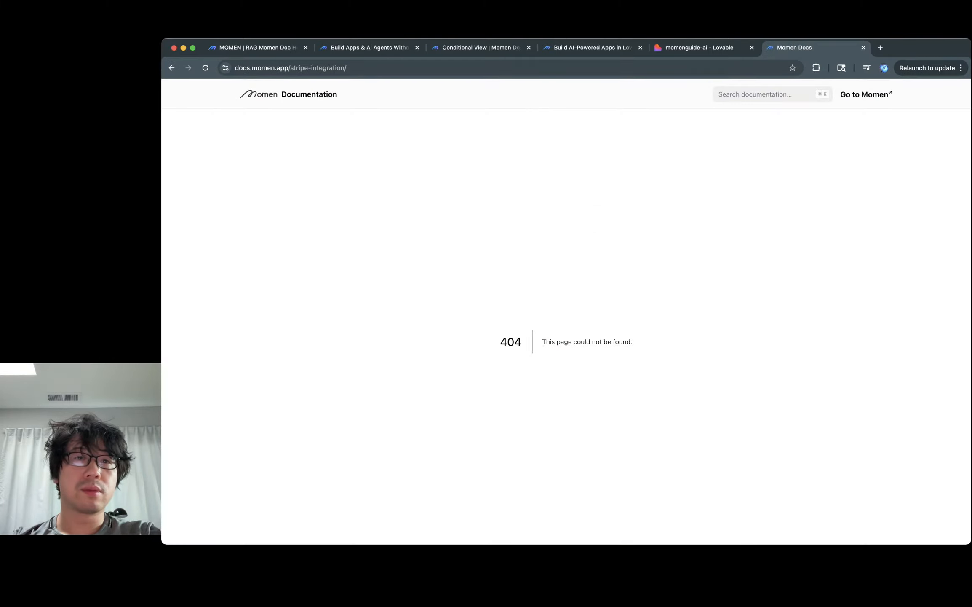
Step: Retry the stripe-integration address without its trailing slash
{"action": "key", "text": "super+l"}
{"action": "key", "text": "Right"}
{"action": "key", "text": "BackSpace"}
{"action": "key", "text": "Return"}
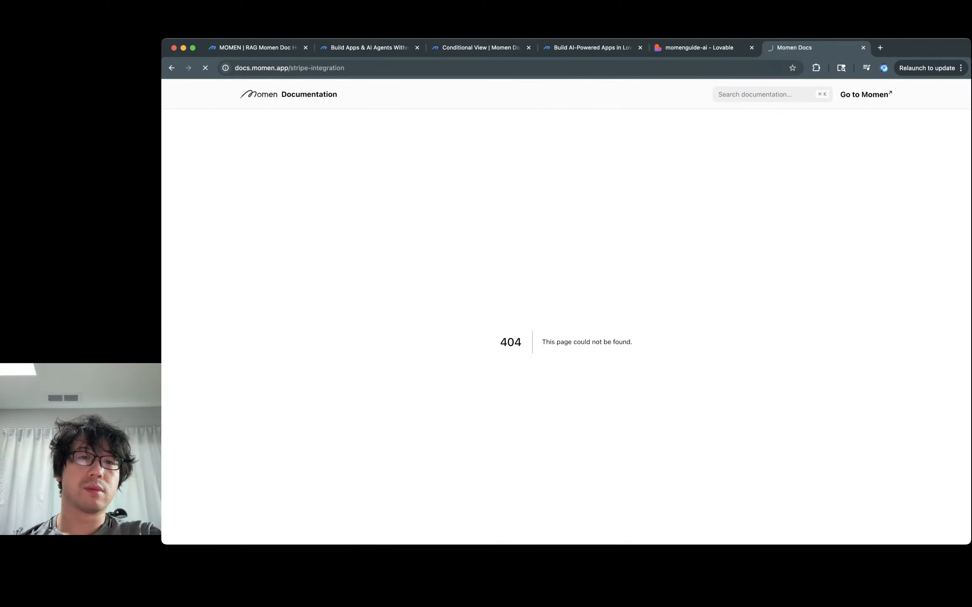
Step: Close the 404 tab and return to the agent's answer, selecting the link's https part
{"action": "key", "text": "super+w"}
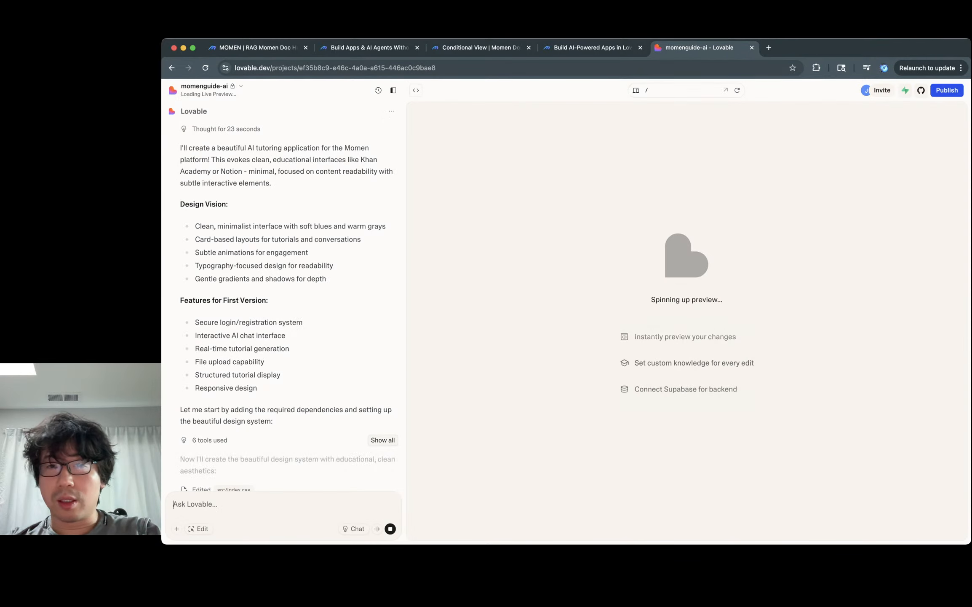
{"action": "key", "text": "ctrl+shift+Tab"}
{"action": "key", "text": "ctrl+shift+Tab"}
{"action": "key", "text": "ctrl+shift+Tab"}
{"action": "key", "text": "ctrl+shift+Tab"}
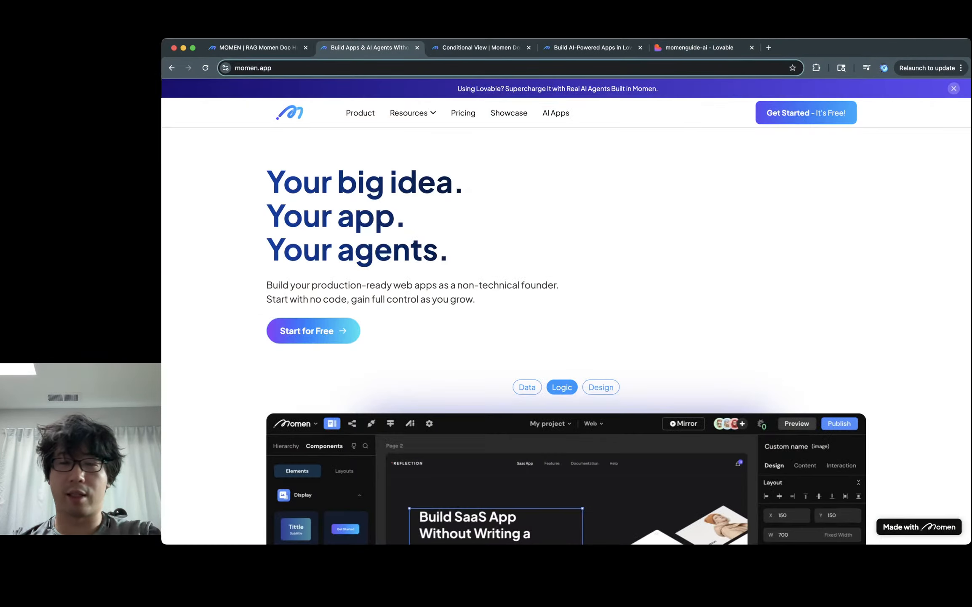
{"action": "left_click", "coordinate": [740, 446]}
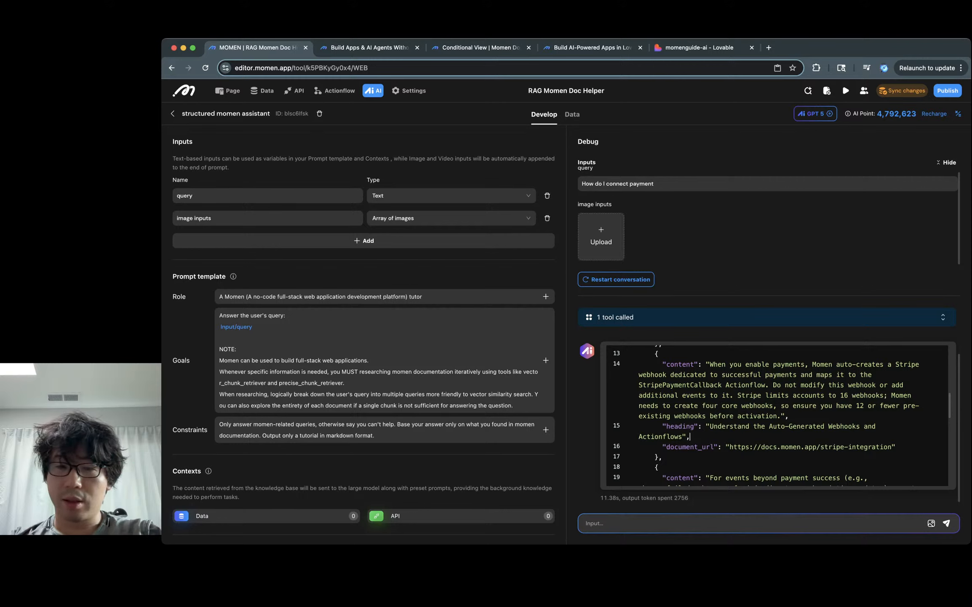
{"action": "double_click", "coordinate": [739, 446]}
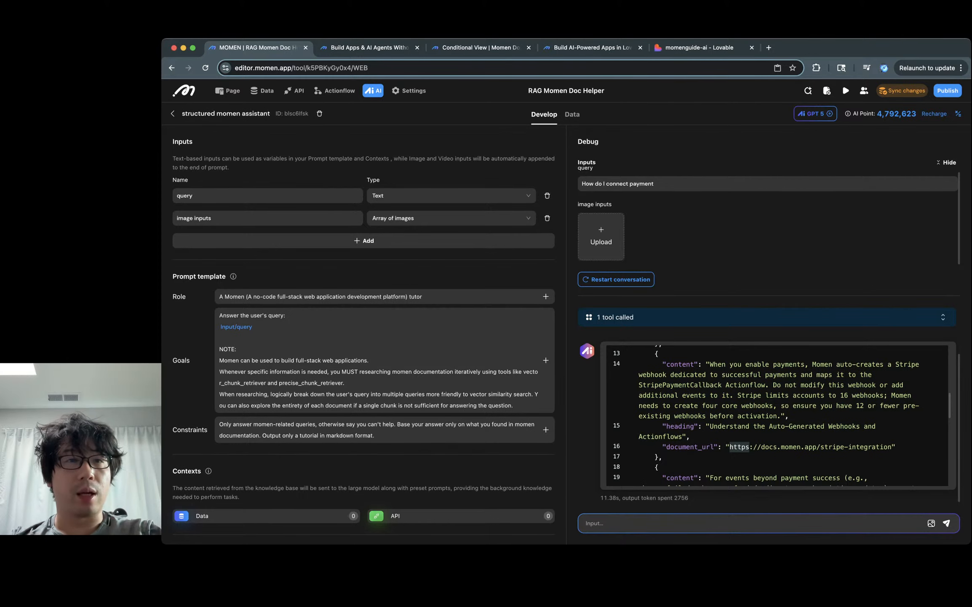
Step: Open the vector chunk retriever actionflow and inspect its vector search and Output nodes
{"action": "left_click", "coordinate": [294, 90]}
{"action": "left_click", "coordinate": [334, 90]}
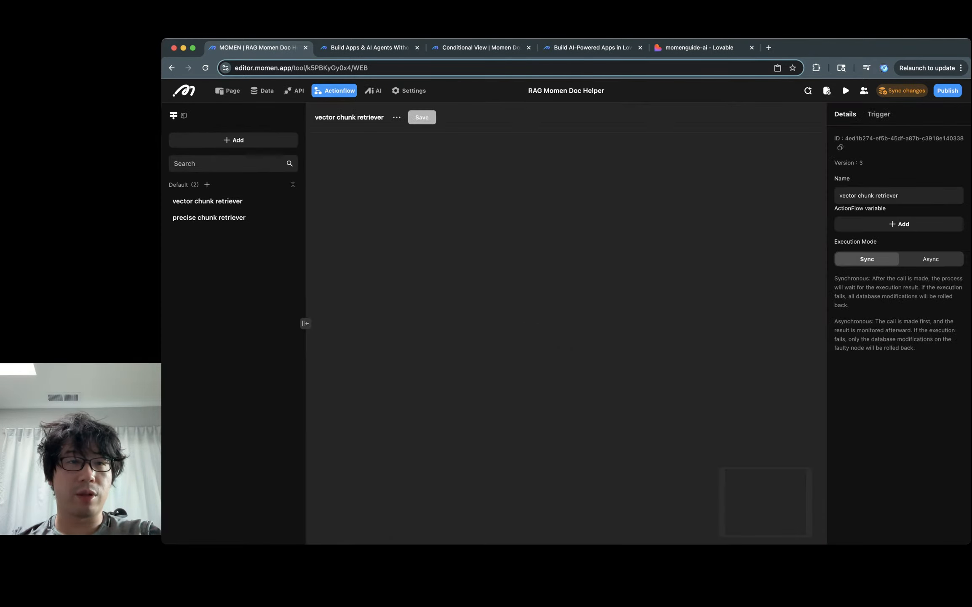
{"action": "left_click", "coordinate": [566, 340]}
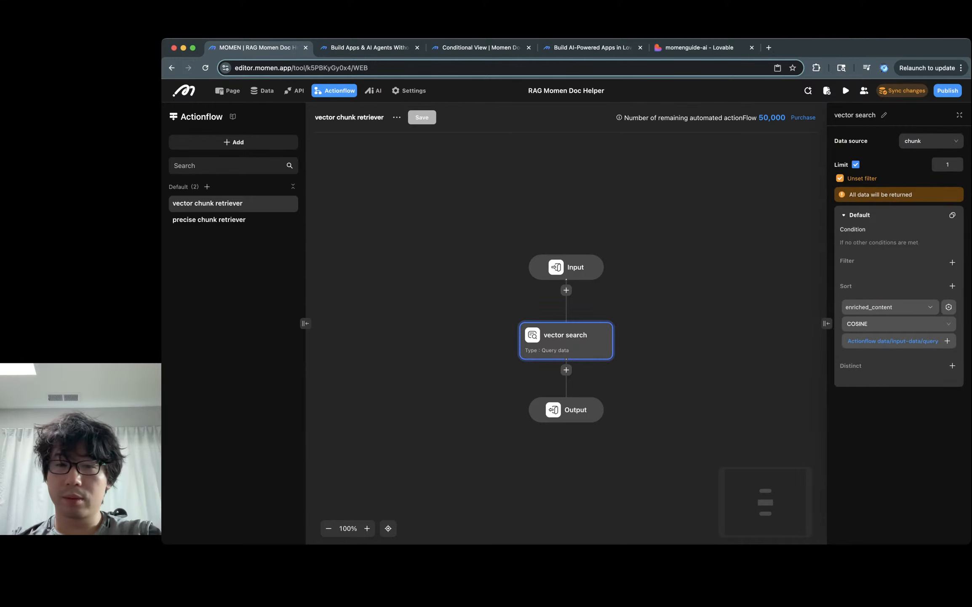
{"action": "left_click", "coordinate": [566, 409]}
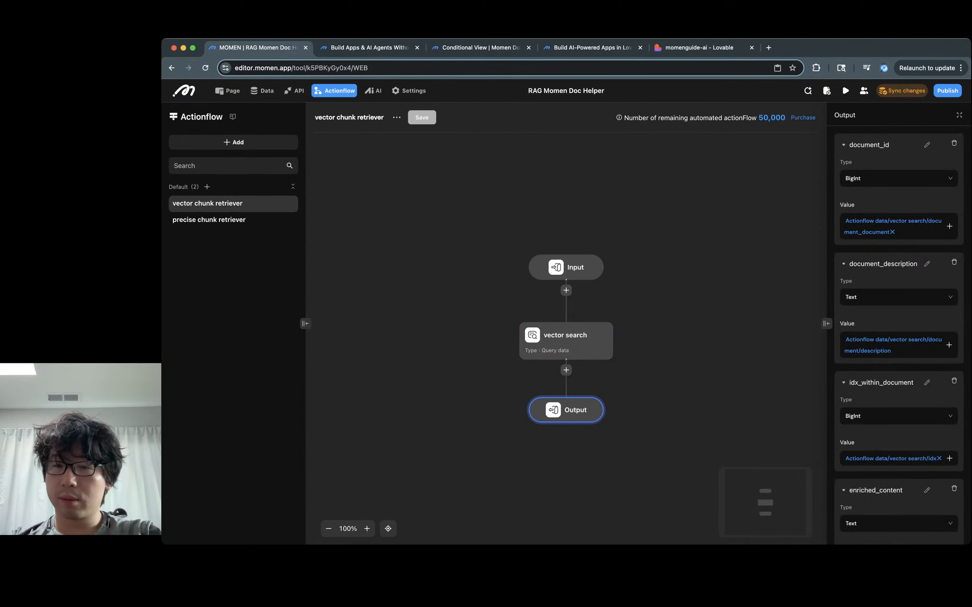
{"action": "scroll", "coordinate": [899, 345], "scroll_direction": "down", "scroll_amount": 2}
{"action": "scroll", "coordinate": [899, 344], "scroll_direction": "up", "scroll_amount": 2}
{"action": "scroll", "coordinate": [899, 344], "scroll_direction": "up", "scroll_amount": 1}
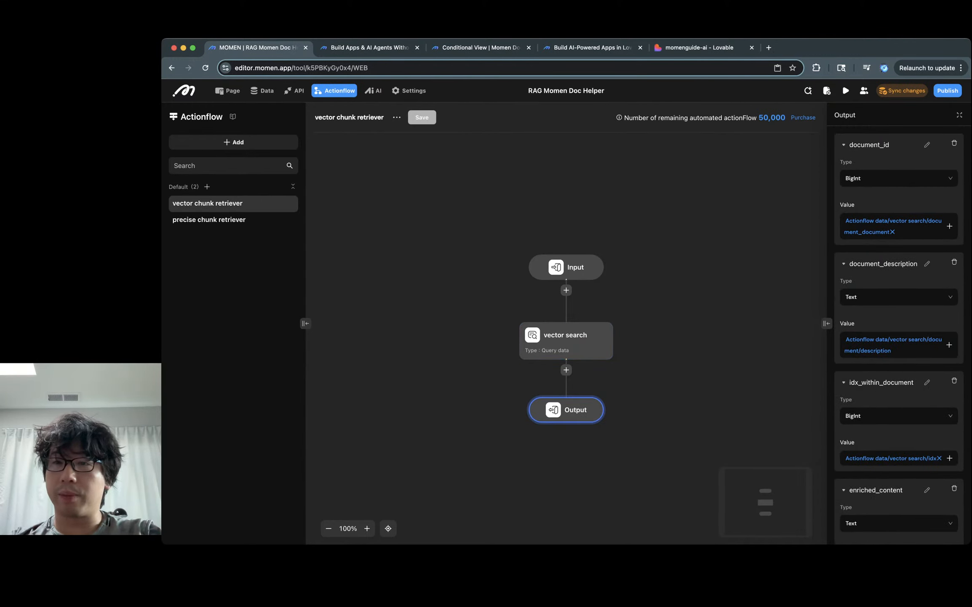
{"action": "scroll", "coordinate": [899, 345], "scroll_direction": "down", "scroll_amount": 3}
Step: Add a document_url output bound to the vector search's document url
{"action": "left_click", "coordinate": [899, 530]}
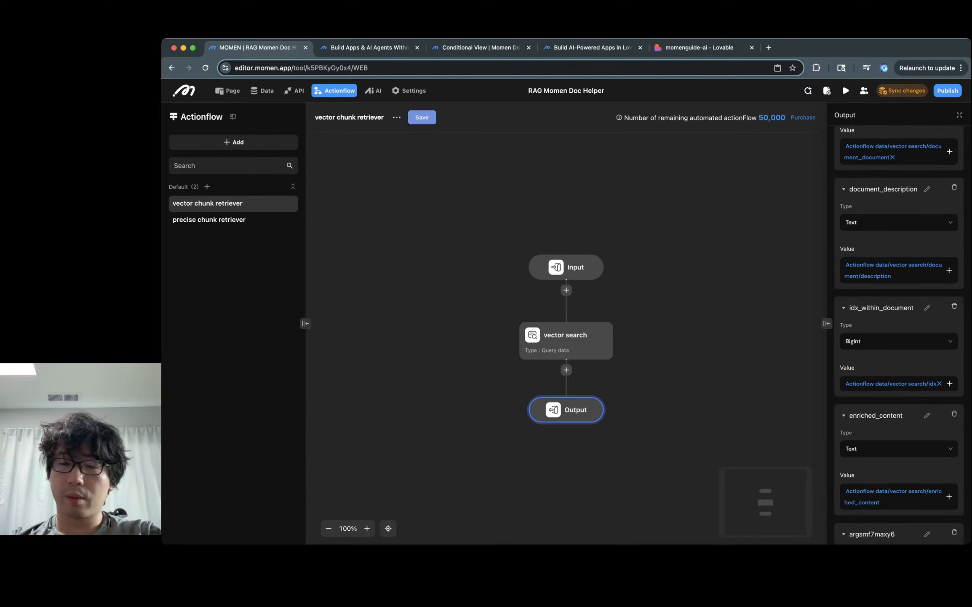
{"action": "scroll", "coordinate": [899, 345], "scroll_direction": "down", "scroll_amount": 3}
{"action": "left_click", "coordinate": [927, 426]}
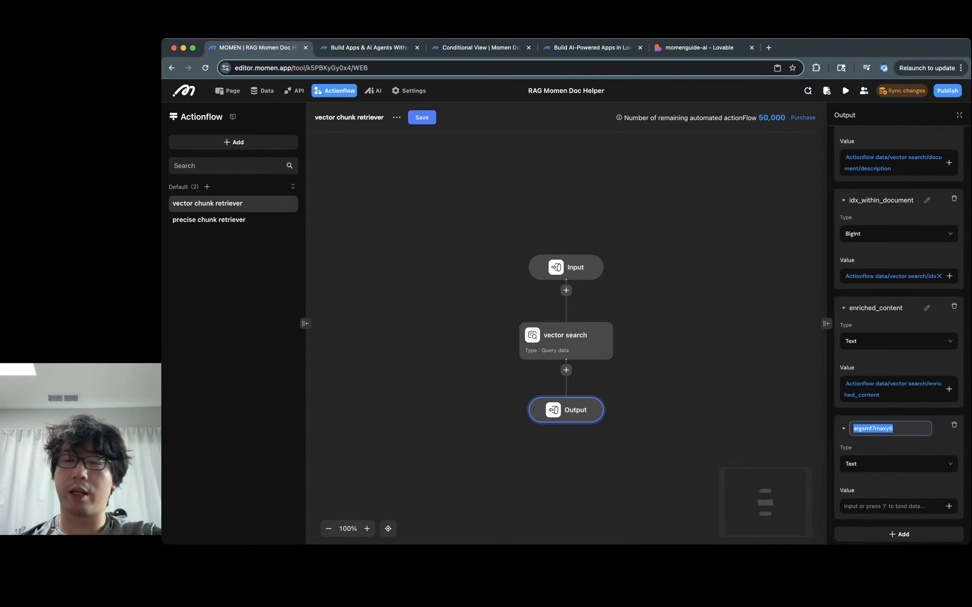
{"action": "type", "text": "doc"}
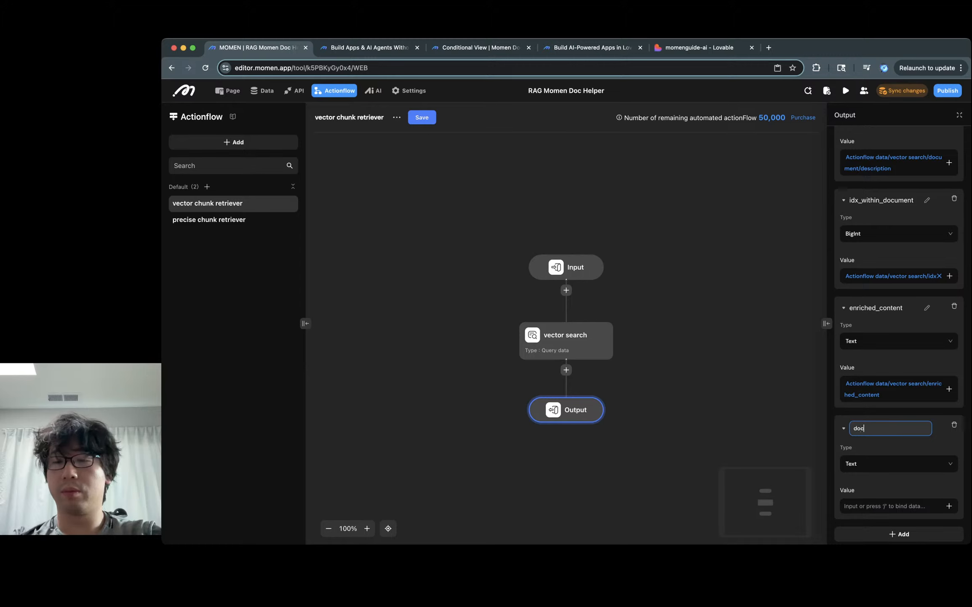
{"action": "type", "text": "uemntum"}
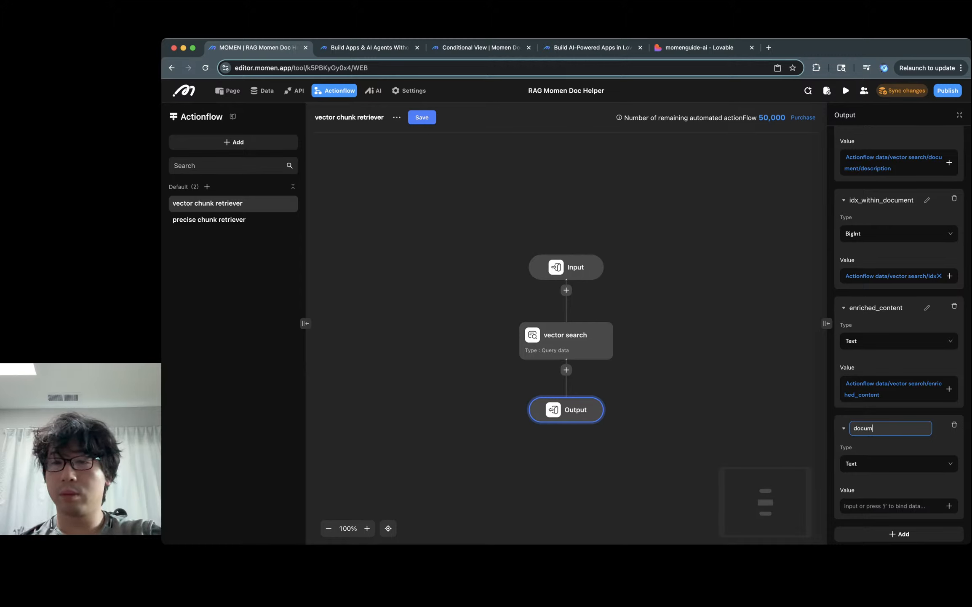
{"action": "type", "text": "ent_url"}
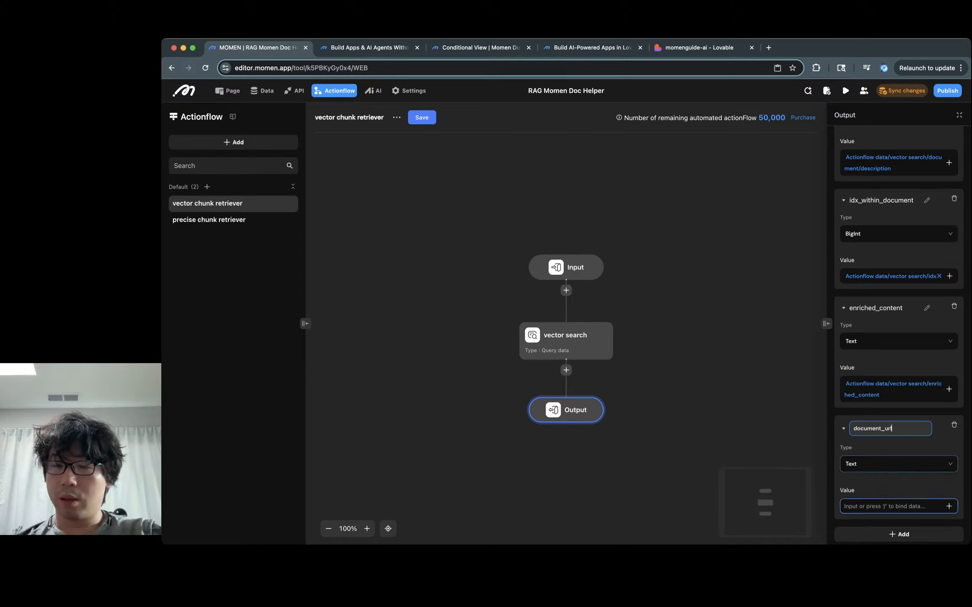
{"action": "left_click", "coordinate": [927, 506]}
{"action": "left_click", "coordinate": [949, 502]}
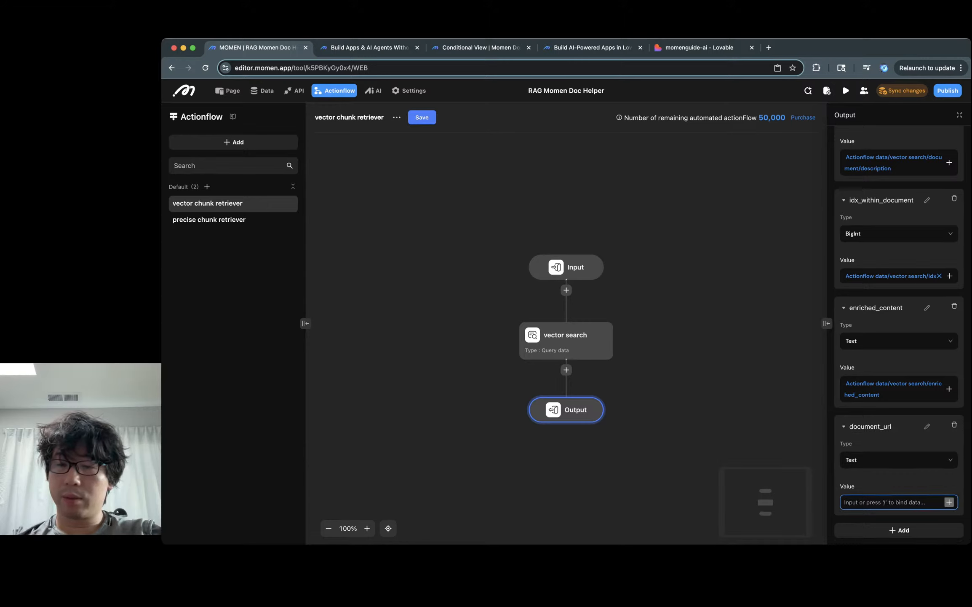
{"action": "mouse_move", "coordinate": [922, 445]}
{"action": "mouse_move", "coordinate": [846, 468]}
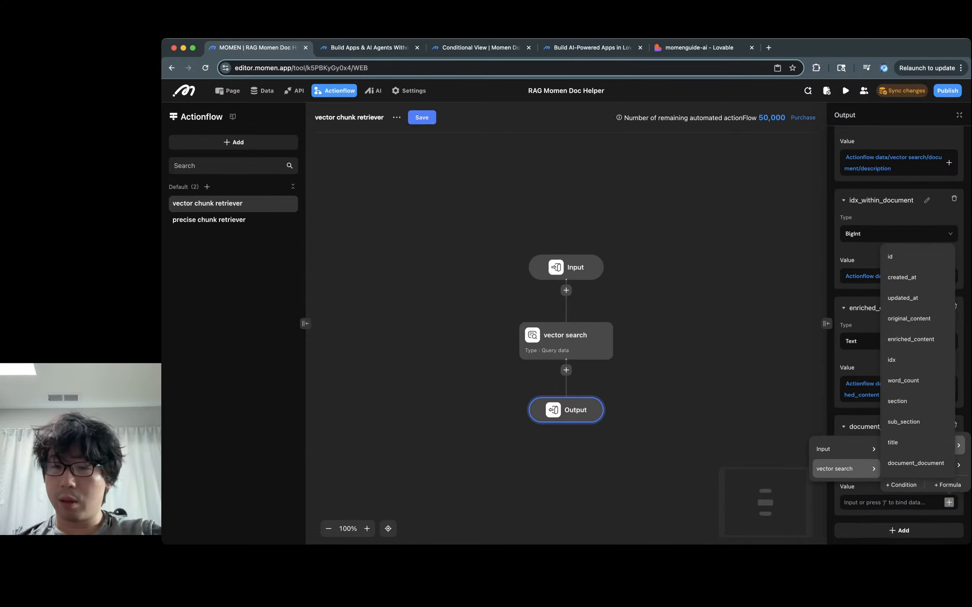
{"action": "scroll", "coordinate": [918, 463], "scroll_direction": "down", "scroll_amount": 1}
{"action": "mouse_move", "coordinate": [917, 464]}
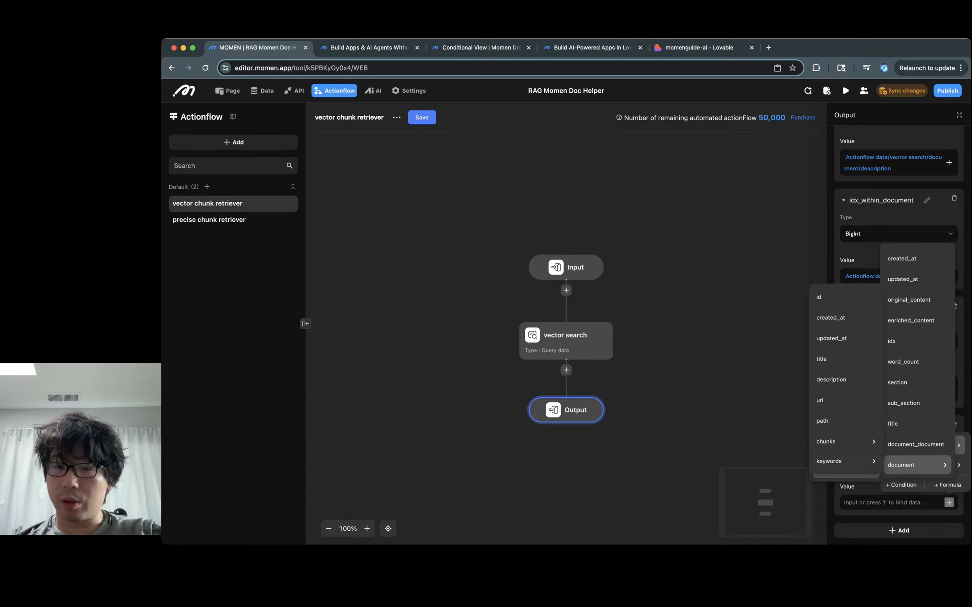
{"action": "left_click", "coordinate": [826, 400]}
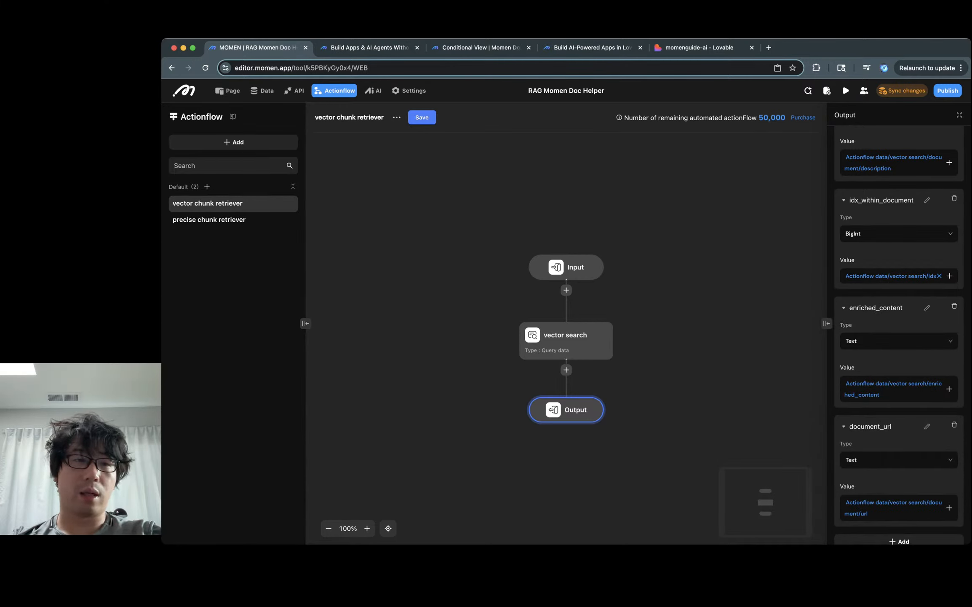
{"action": "left_click", "coordinate": [208, 219]}
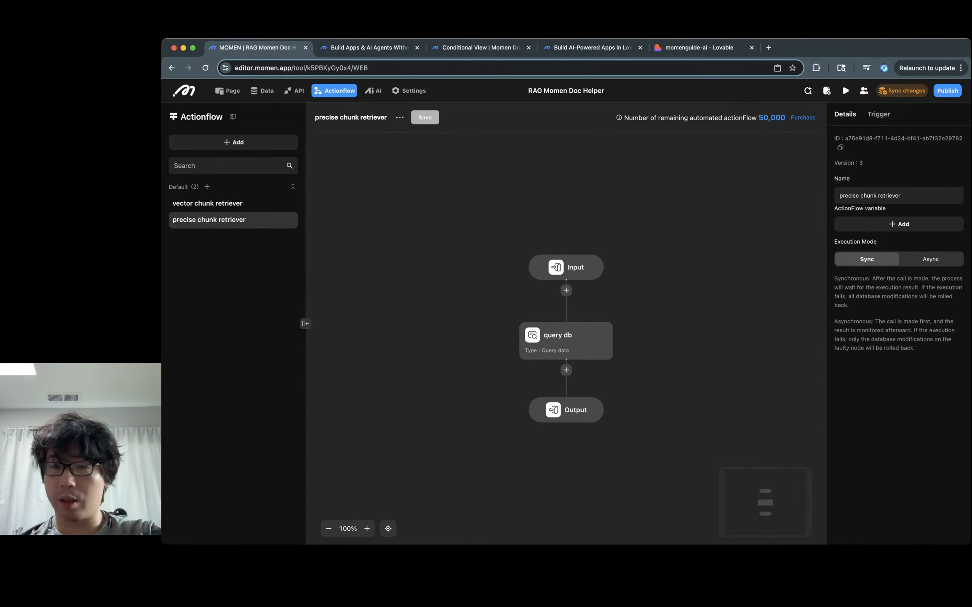
Step: Add a new output field named document_url to the precise chunk retriever
{"action": "left_click", "coordinate": [567, 410]}
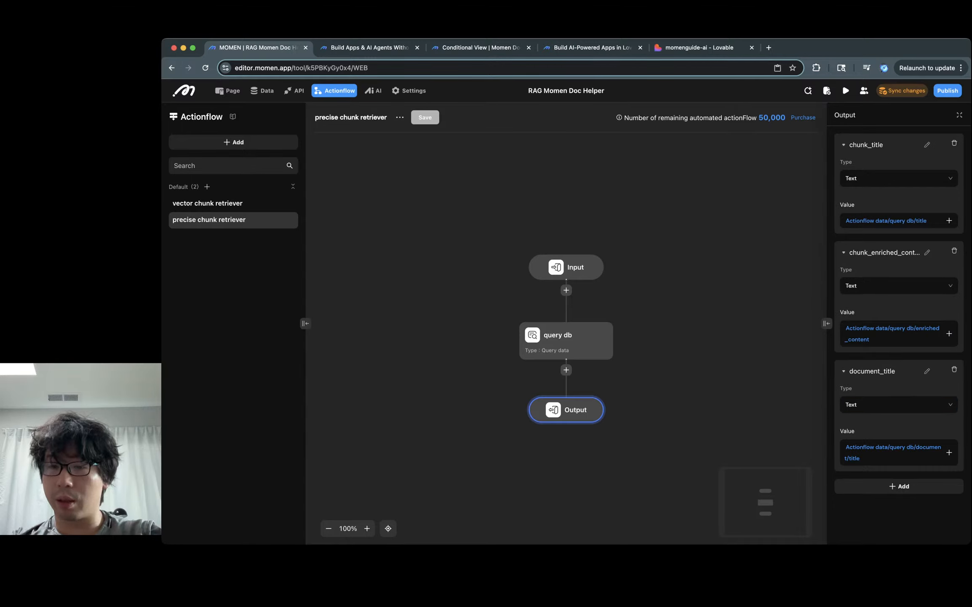
{"action": "left_click", "coordinate": [899, 486]}
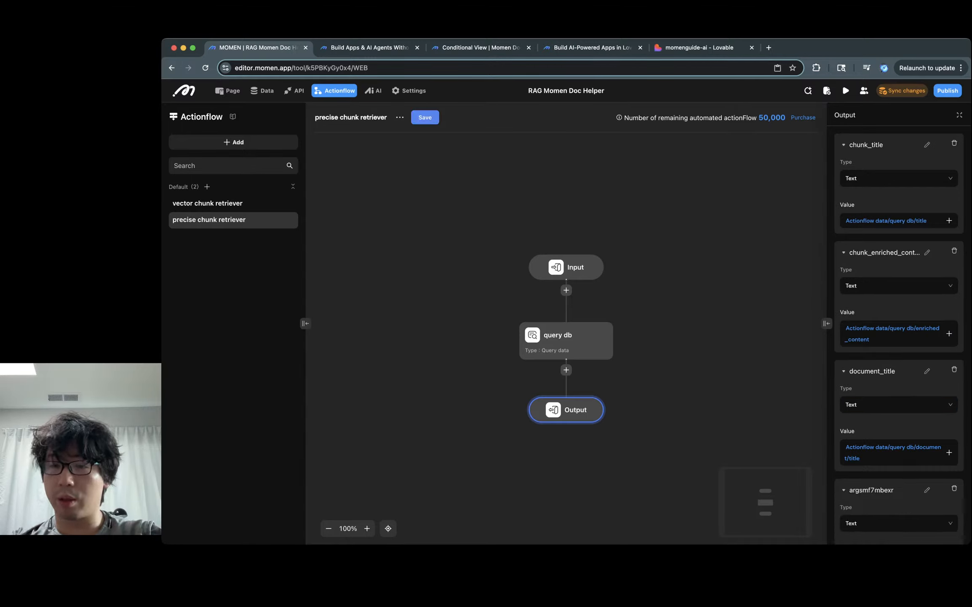
{"action": "left_click", "coordinate": [927, 490]}
{"action": "key", "text": "super+a"}
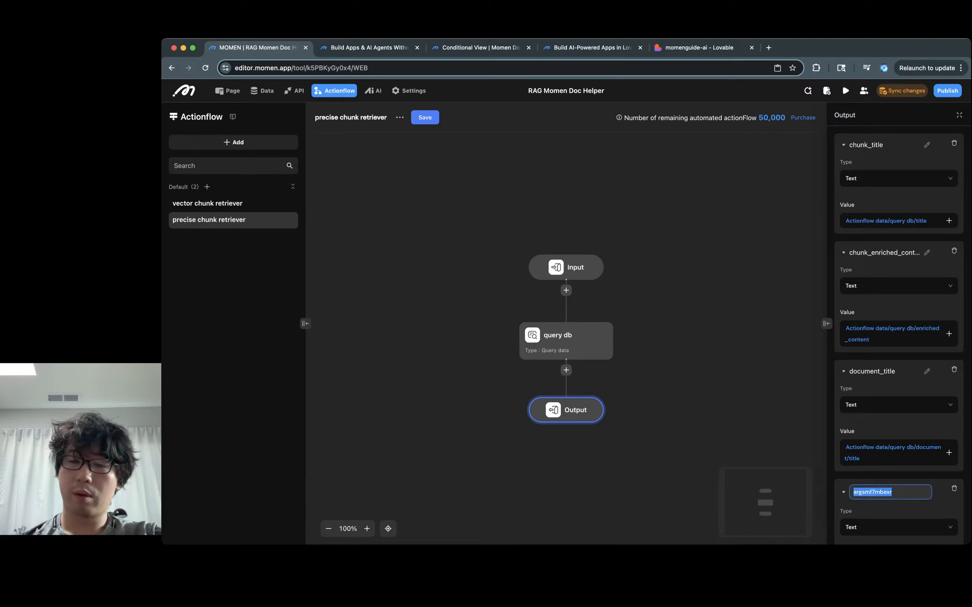
{"action": "type", "text": "document_url"}
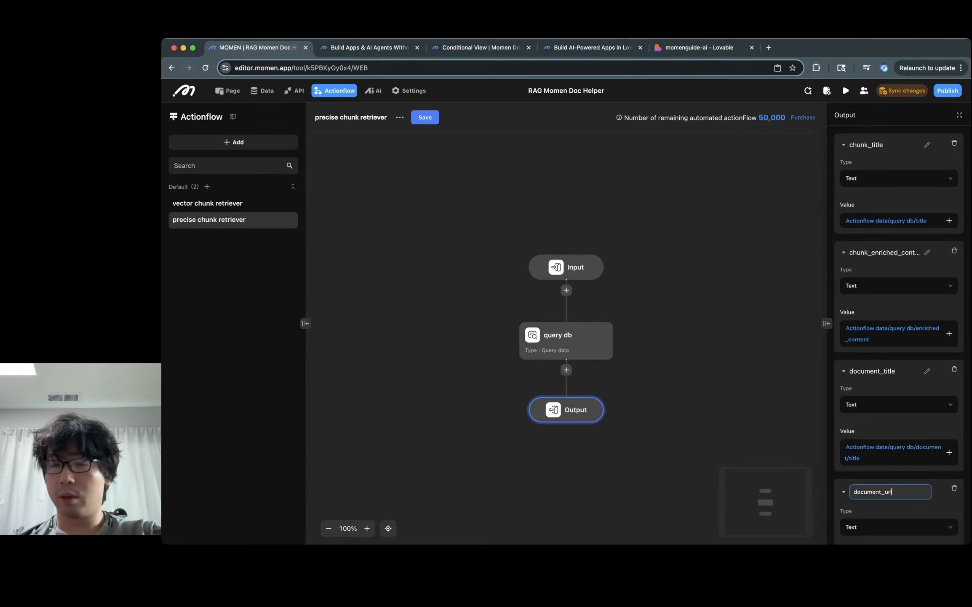
{"action": "key", "text": "Tab"}
Step: Keep document_url as Text and bind its value to query db/document/url
{"action": "left_click", "coordinate": [899, 524]}
{"action": "scroll", "coordinate": [899, 443], "scroll_direction": "down", "scroll_amount": 2}
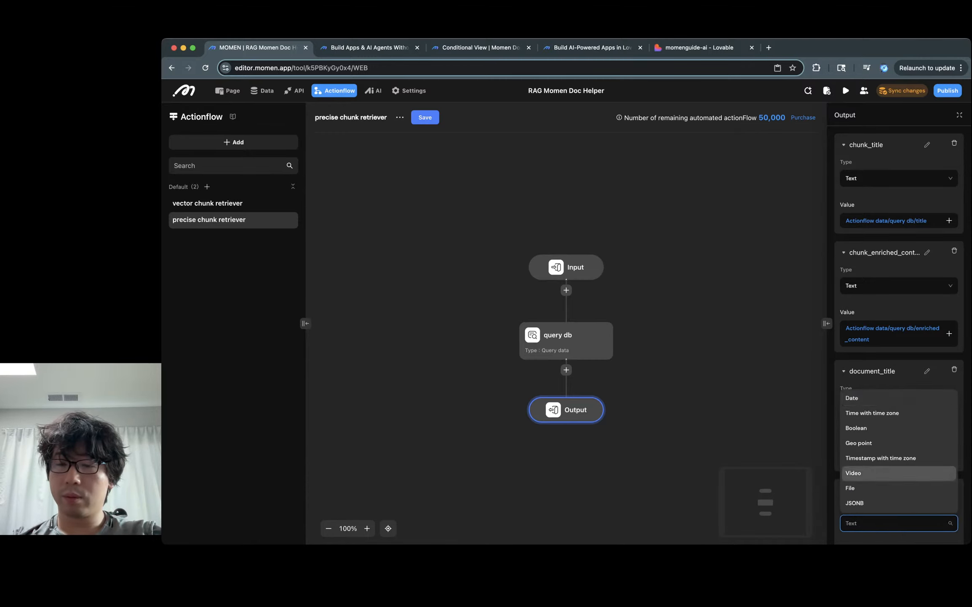
{"action": "left_click", "coordinate": [899, 523]}
{"action": "key", "text": "Tab"}
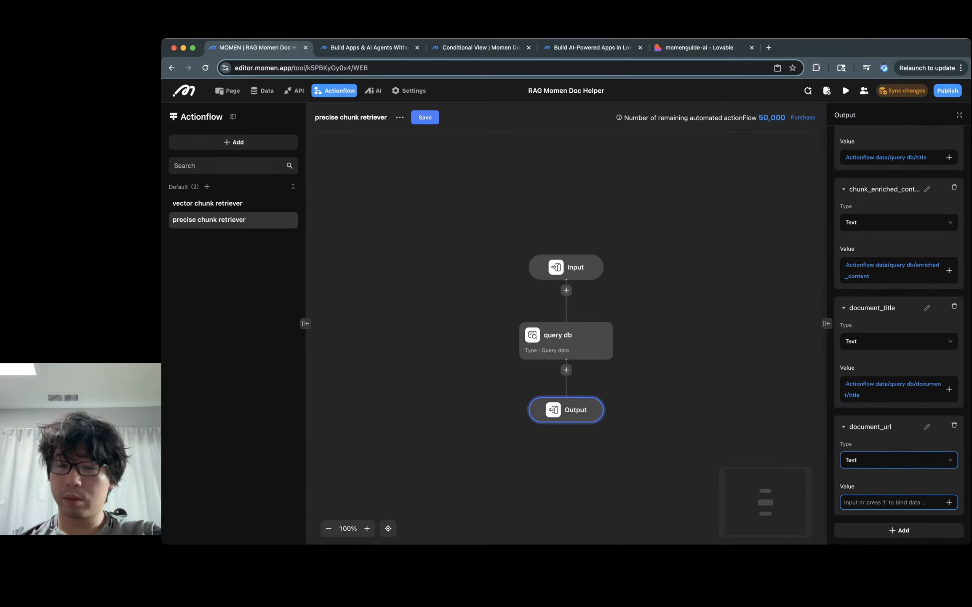
{"action": "type", "text": "/"}
{"action": "mouse_move", "coordinate": [892, 446]}
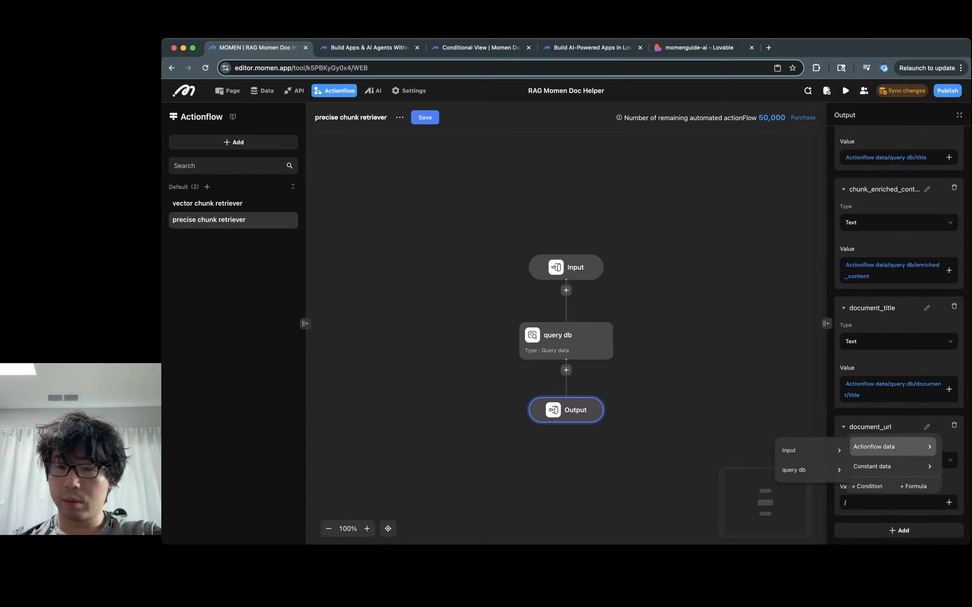
{"action": "mouse_move", "coordinate": [811, 450]}
{"action": "mouse_move", "coordinate": [811, 470]}
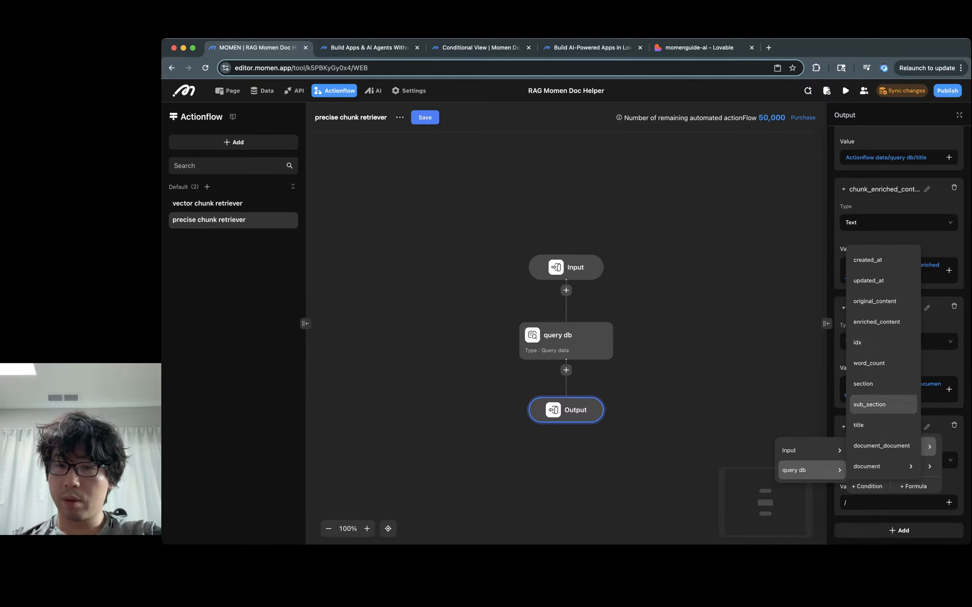
{"action": "mouse_move", "coordinate": [880, 466]}
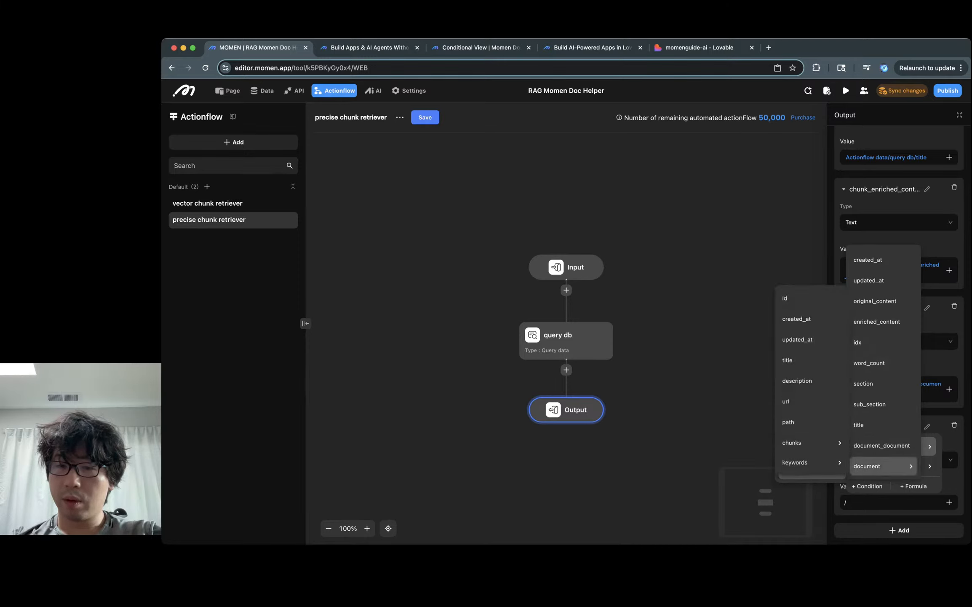
{"action": "left_click", "coordinate": [812, 400]}
{"action": "left_click", "coordinate": [716, 379]}
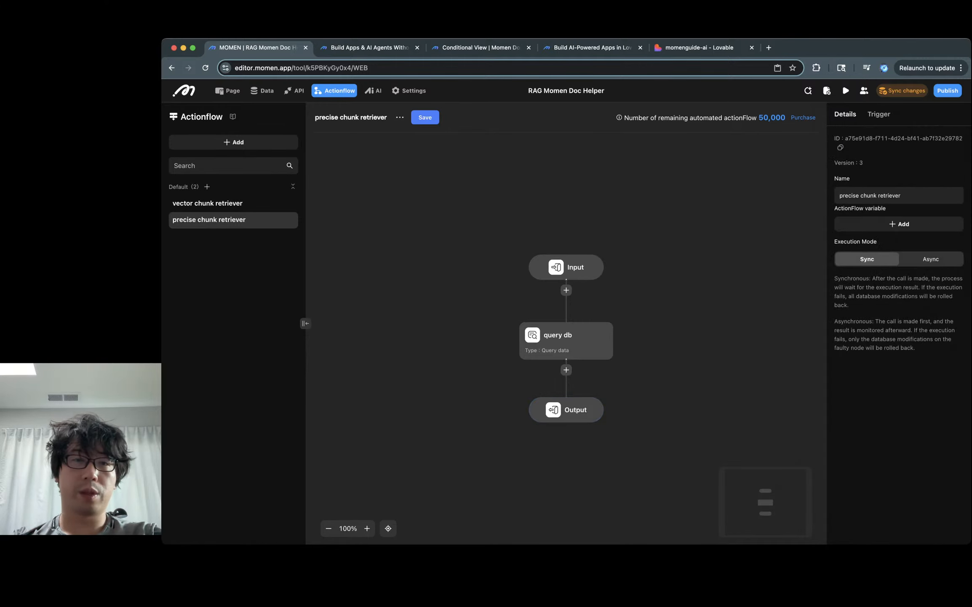
Step: Save both the precise and vector chunk retriever actionflows
{"action": "left_click", "coordinate": [424, 117]}
{"action": "left_click", "coordinate": [636, 340]}
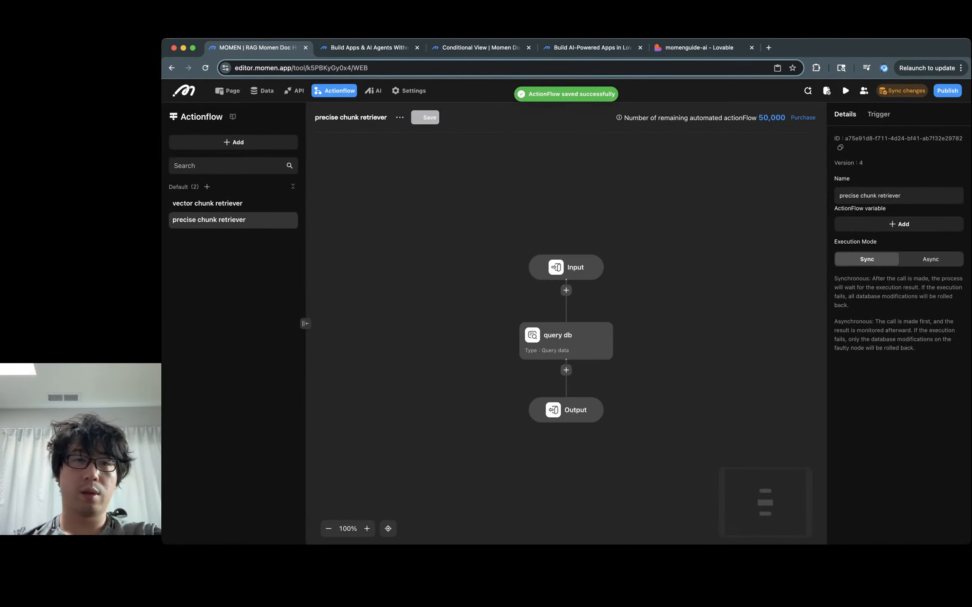
{"action": "left_click", "coordinate": [207, 203]}
{"action": "left_click", "coordinate": [422, 118]}
Step: Save the vector chunk retriever and sync the backend changes
{"action": "left_click", "coordinate": [636, 341]}
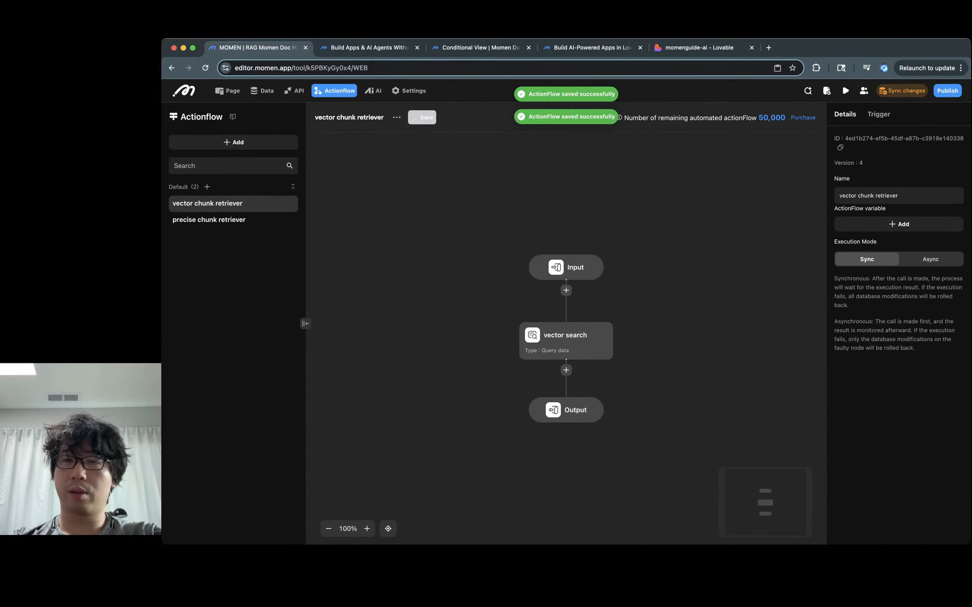
{"action": "left_click", "coordinate": [902, 90]}
{"action": "left_click", "coordinate": [675, 367]}
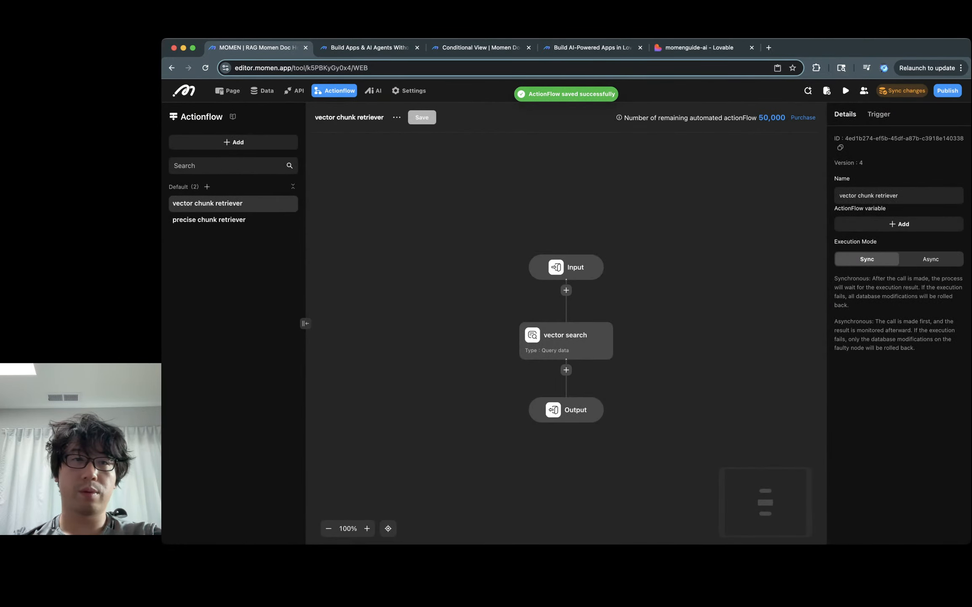
Step: Open the structured momen assistant agent to view its vector and precise chunk retriever tools
{"action": "left_click", "coordinate": [373, 91]}
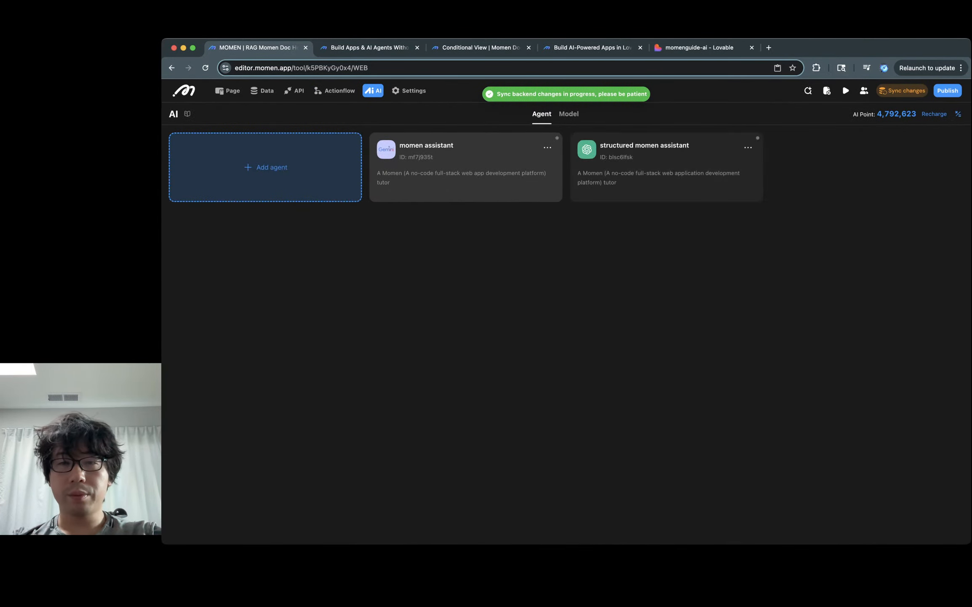
{"action": "left_click", "coordinate": [666, 167]}
{"action": "scroll", "coordinate": [364, 329], "scroll_direction": "down", "scroll_amount": 5}
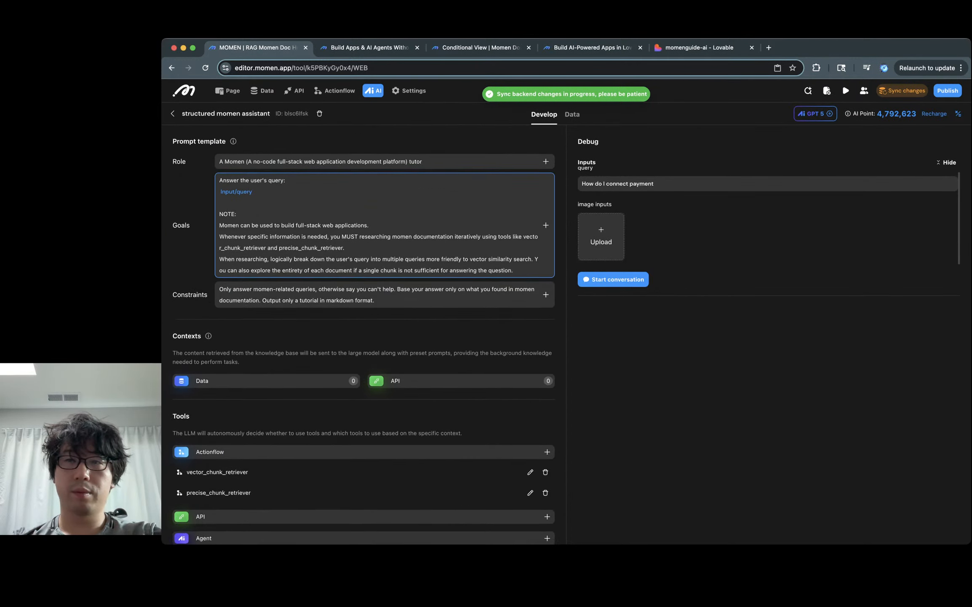
{"action": "key", "text": "super+5"}
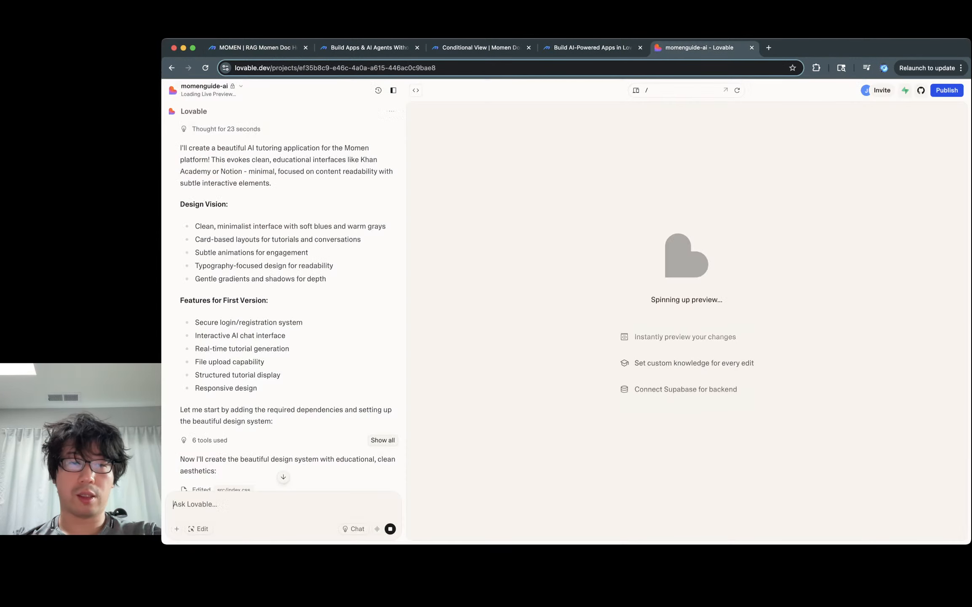
{"action": "scroll", "coordinate": [284, 295], "scroll_direction": "down", "scroll_amount": 10}
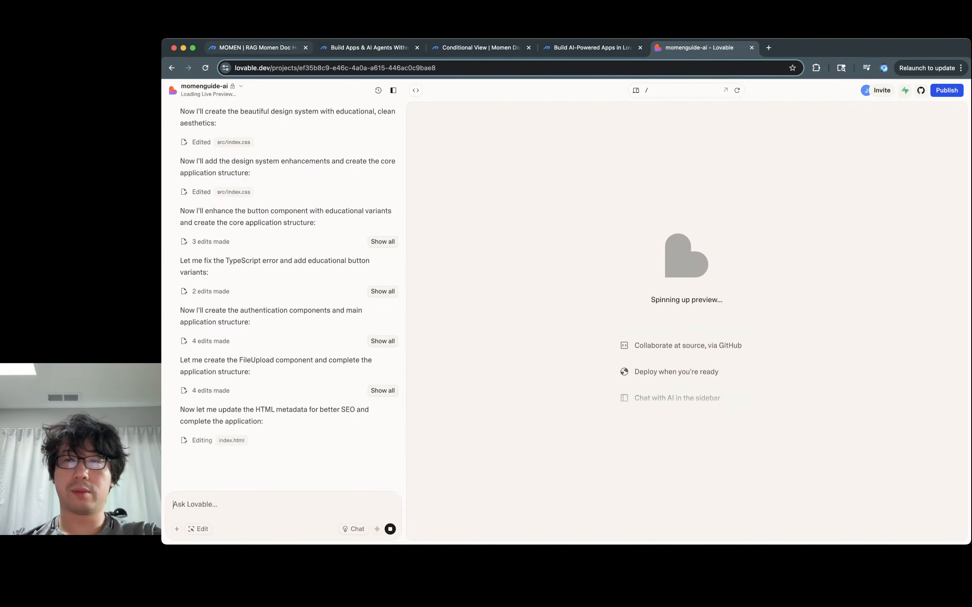
{"action": "key", "text": "super+1"}
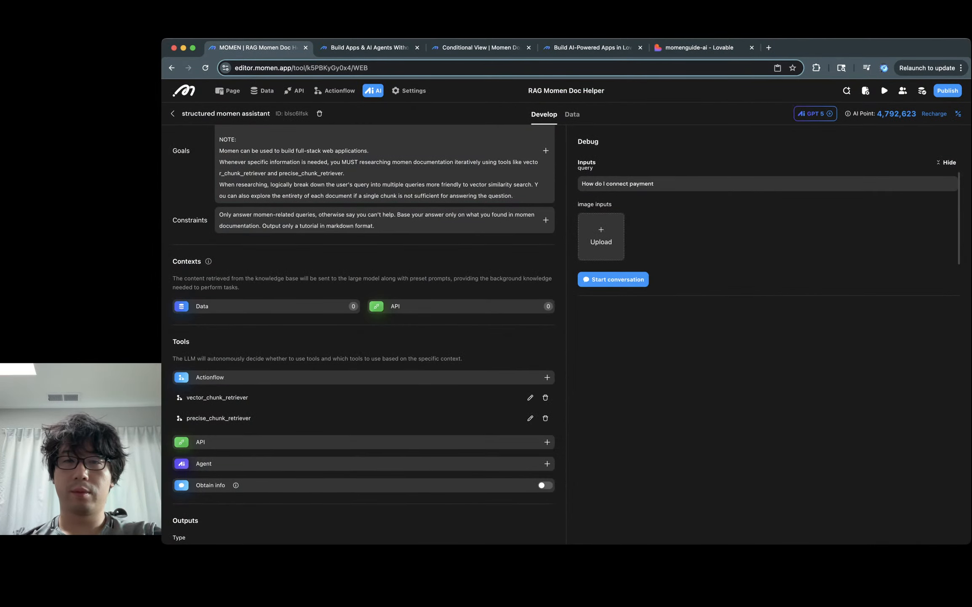
Step: Run a test conversation with the agent and review its debug output
{"action": "left_click", "coordinate": [613, 279]}
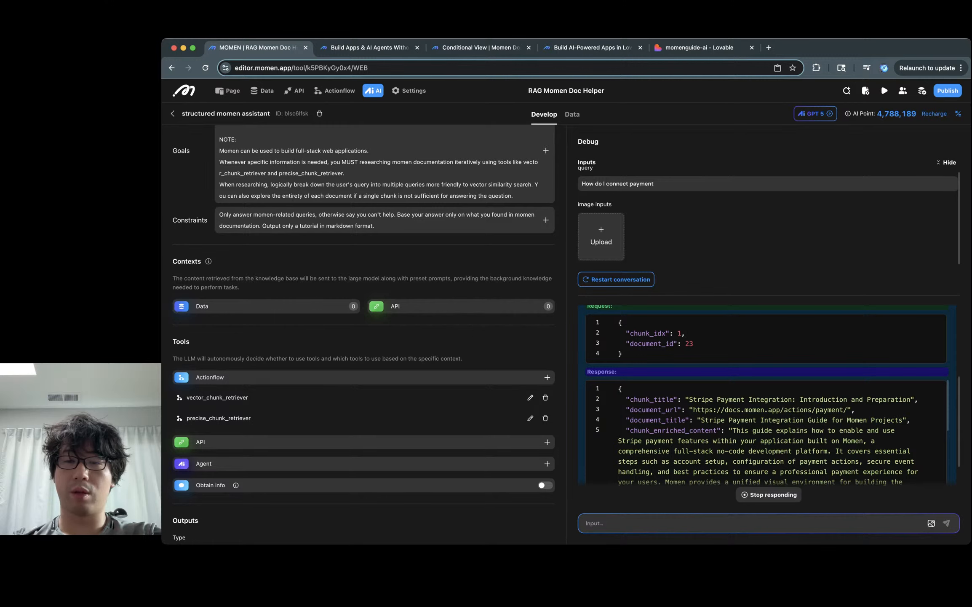
{"action": "scroll", "coordinate": [685, 356], "scroll_direction": "up", "scroll_amount": 1}
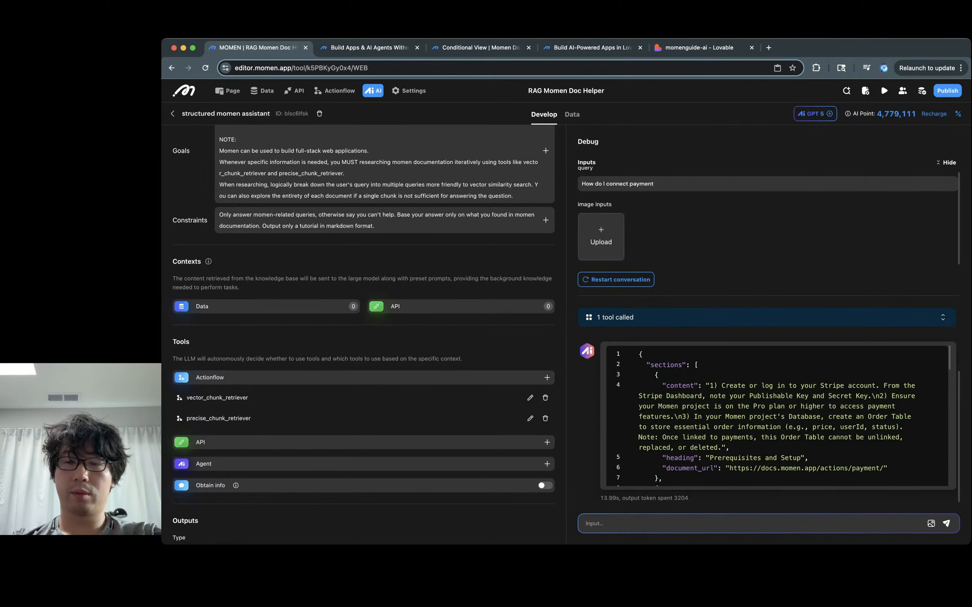
{"action": "scroll", "coordinate": [777, 413], "scroll_direction": "down", "scroll_amount": 3}
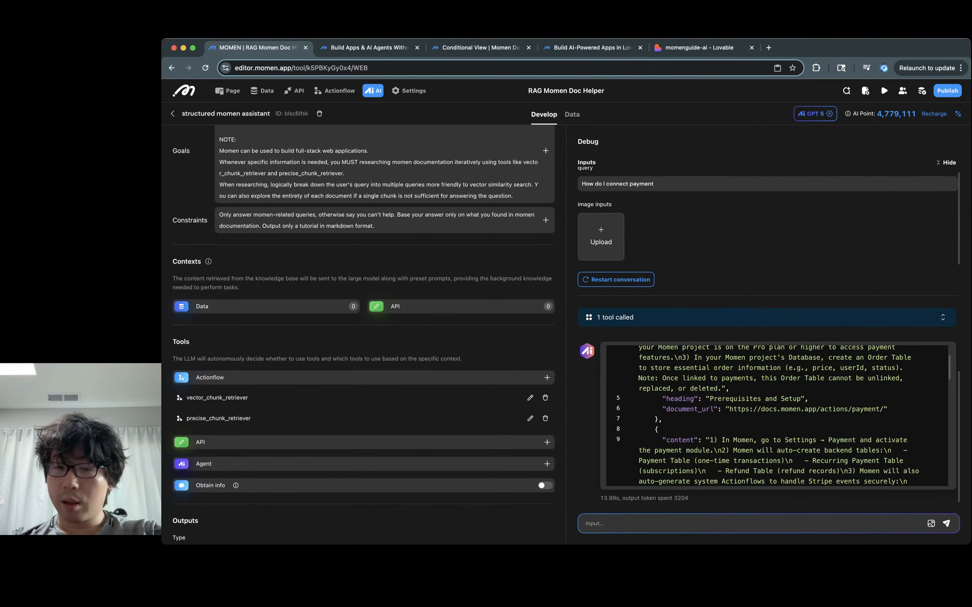
Step: Open the cited payment document_url in a new browser tab, then move to the Lovable tutor app
{"action": "double_click", "coordinate": [745, 408]}
{"action": "left_click_drag", "start_coordinate": [746, 408], "coordinate": [884, 409]}
{"action": "key", "text": "super+c"}
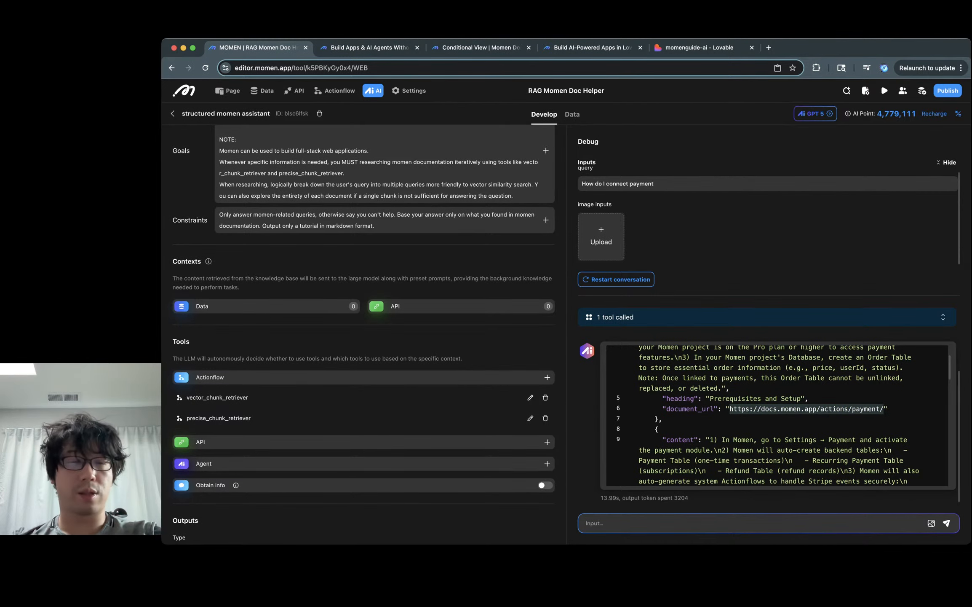
{"action": "key", "text": "super+t"}
{"action": "key", "text": "super+v"}
{"action": "key", "text": "Return"}
{"action": "key", "text": "super+1"}
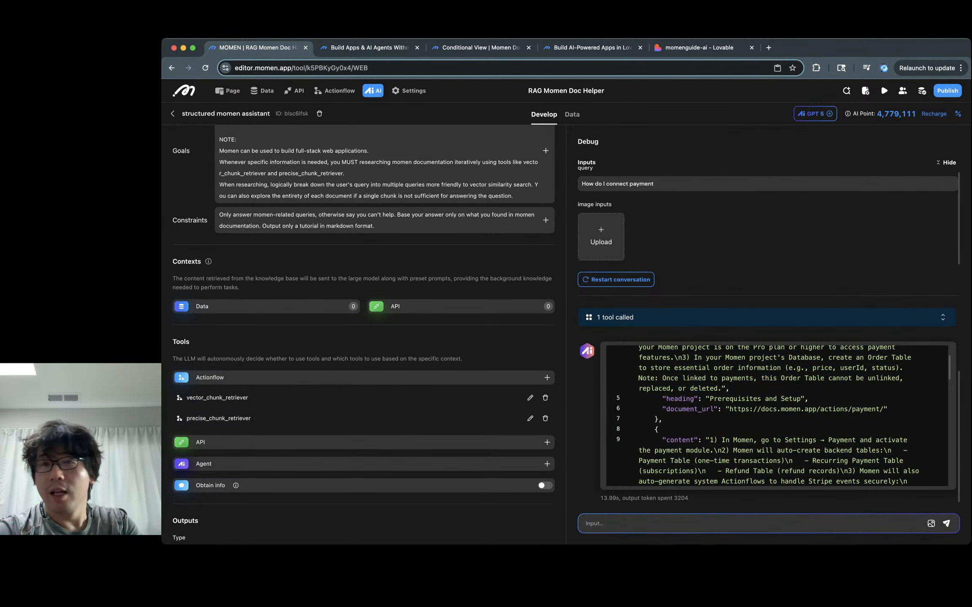
{"action": "key", "text": "super+5"}
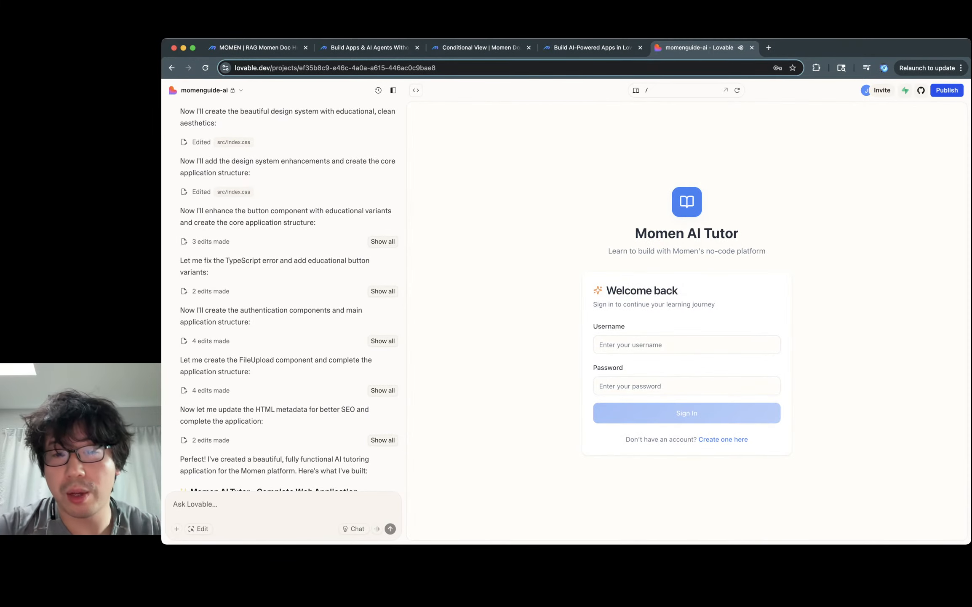
Step: Sign in to the AI Tutor preview with the account username and password
{"action": "left_click", "coordinate": [600, 344]}
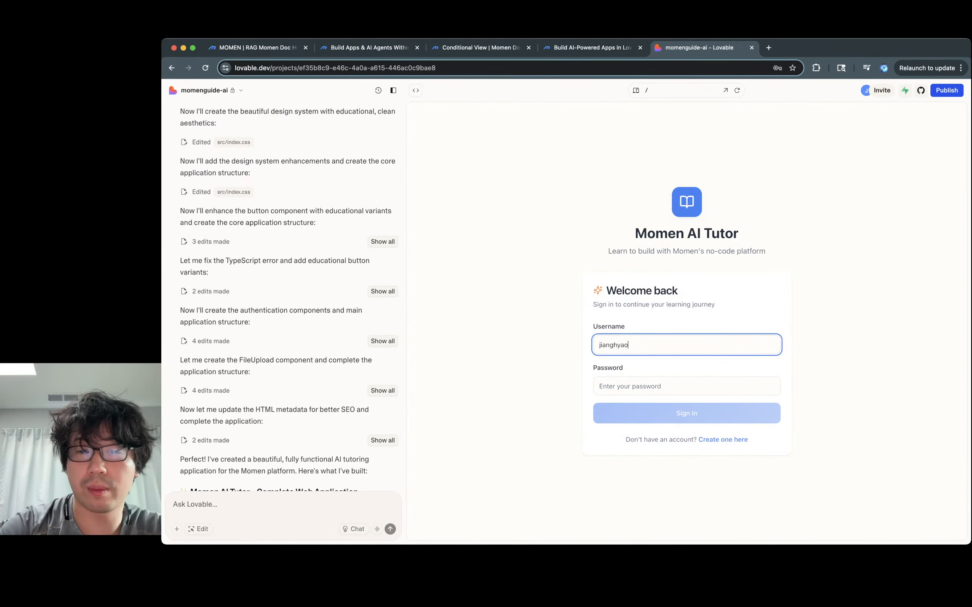
{"action": "key", "text": "Tab"}
{"action": "type", "text": "********"}
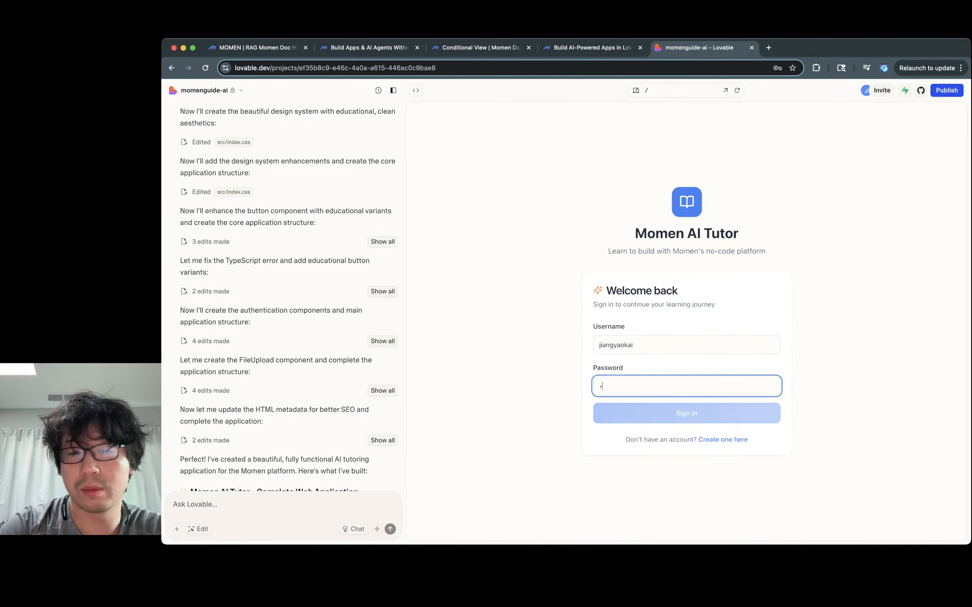
{"action": "key", "text": "Return"}
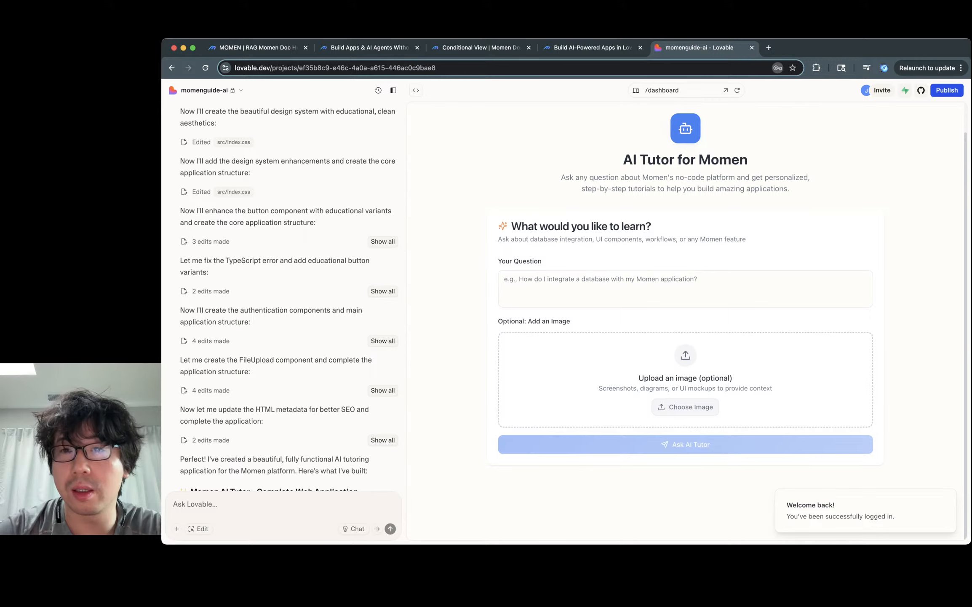
Step: Ask the tutor 'How do I sell stuff and get paid online?'
{"action": "left_click", "coordinate": [686, 288]}
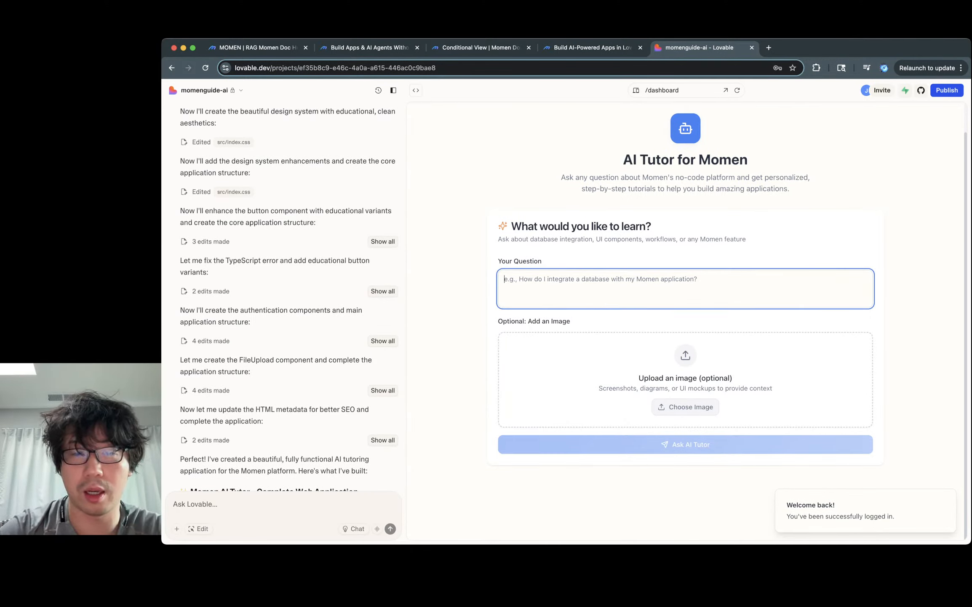
{"action": "type", "text": "How "}
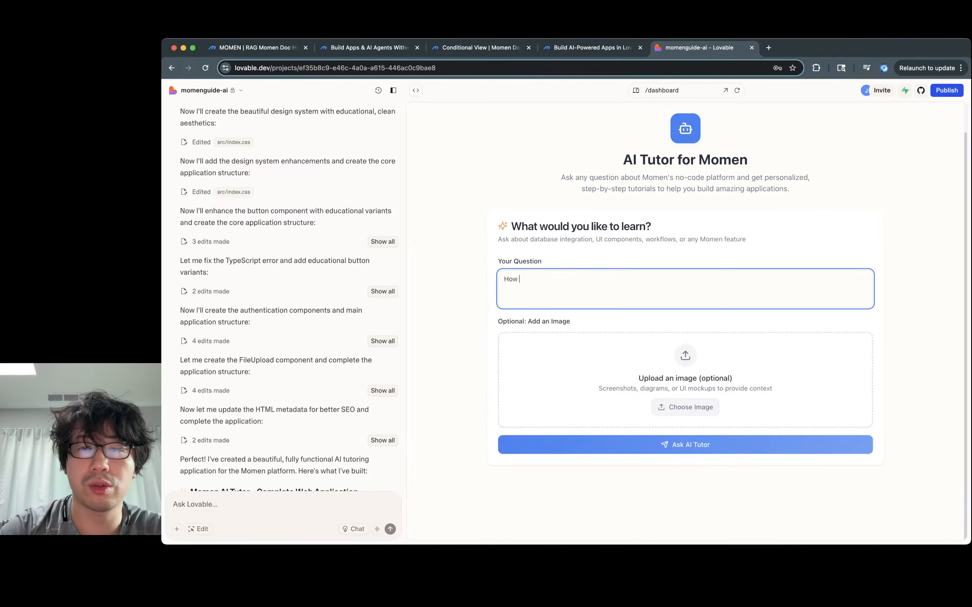
{"action": "type", "text": "do I se"}
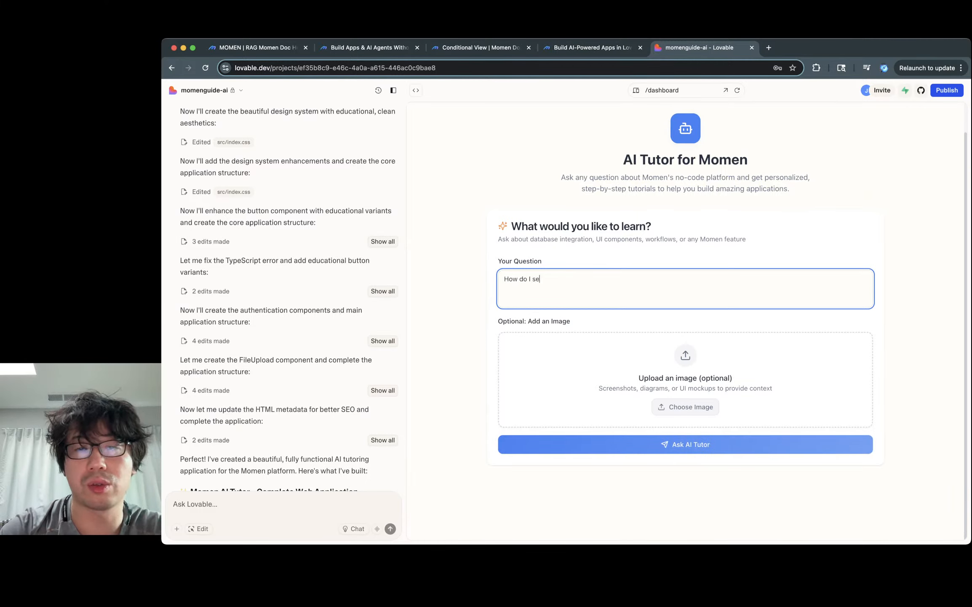
{"action": "type", "text": "an"}
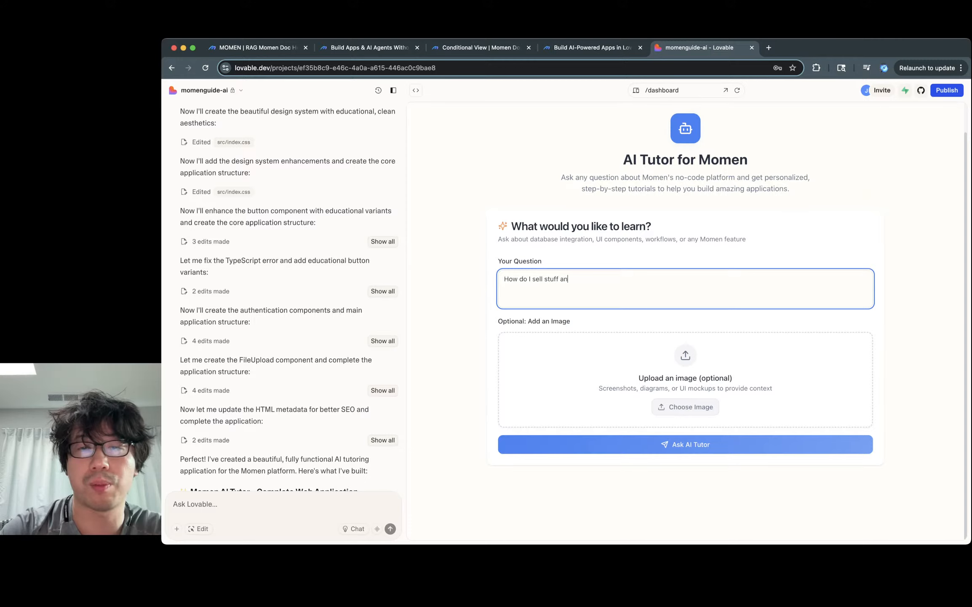
{"action": "type", "text": "d get paid online?"}
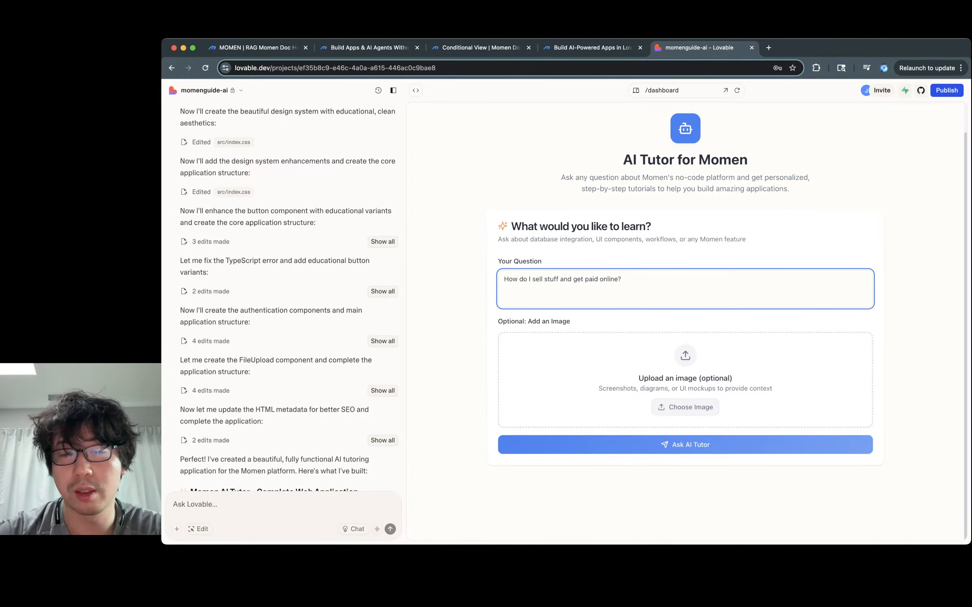
{"action": "key", "text": "Return"}
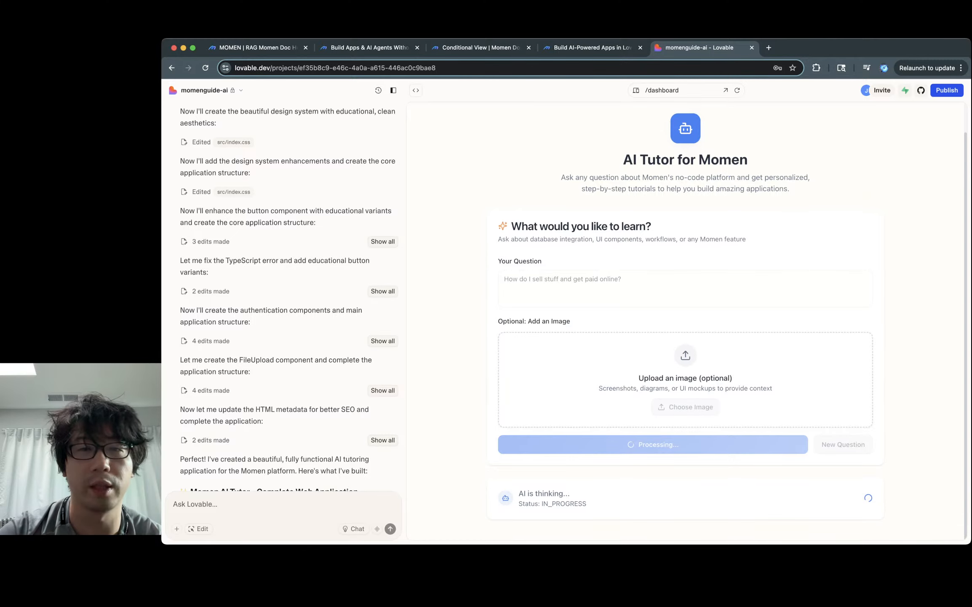
Step: Reload the agent's conversation records and inspect the failed conversation's error message
{"action": "left_click", "coordinate": [258, 48]}
{"action": "left_click", "coordinate": [572, 114]}
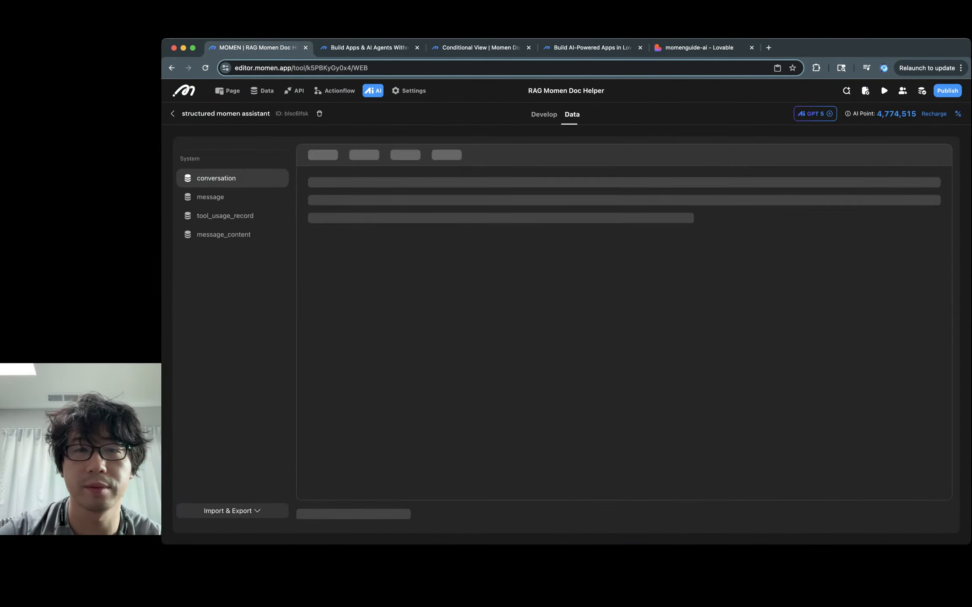
{"action": "left_click", "coordinate": [389, 155]}
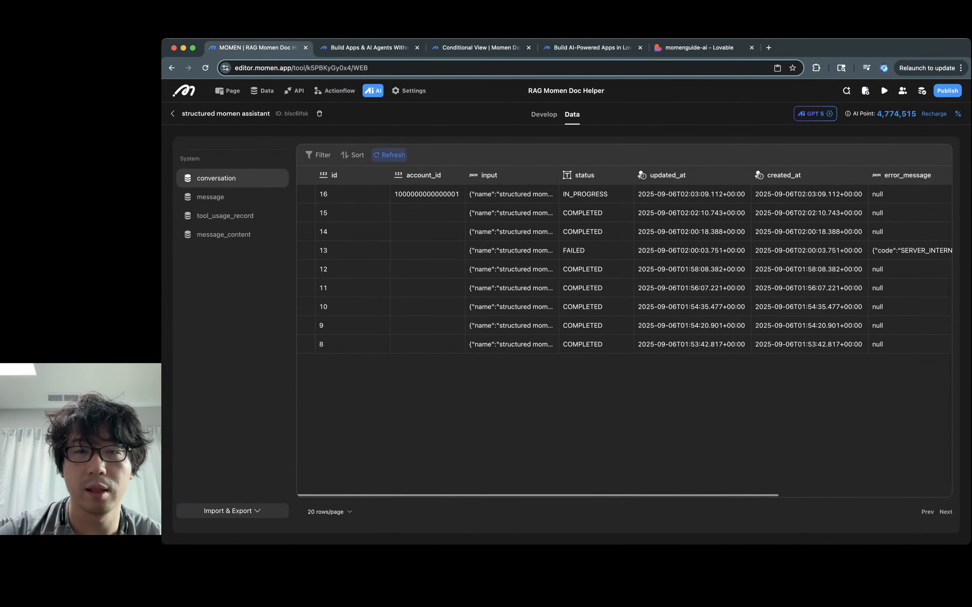
{"action": "scroll", "coordinate": [306, 212], "scroll_direction": "right", "scroll_amount": 5}
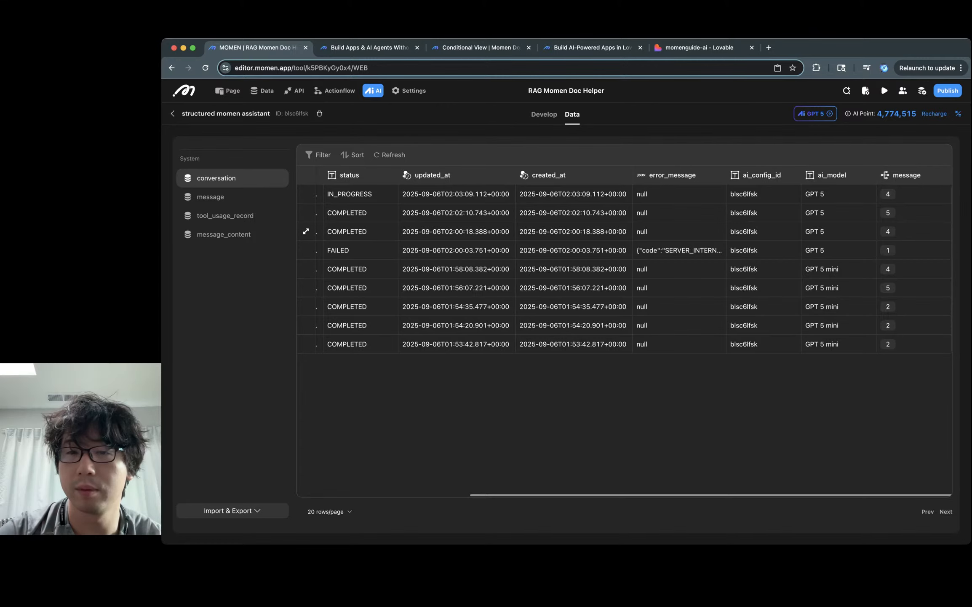
{"action": "left_click", "coordinate": [679, 250]}
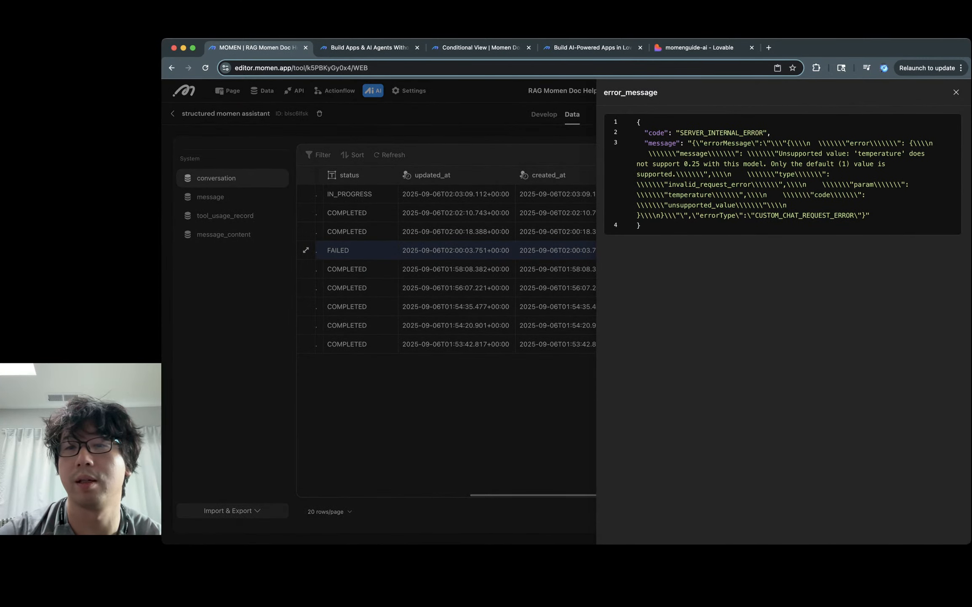
{"action": "triple_click", "coordinate": [864, 164]}
{"action": "key", "text": "Escape"}
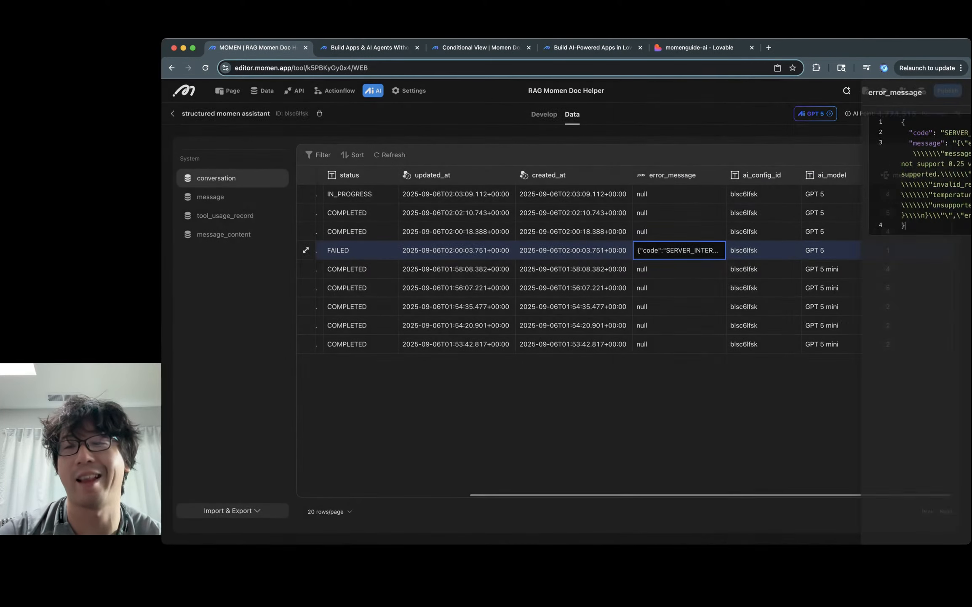
Step: Inspect the retriever query sent in the latest conversation's message tool call
{"action": "left_click", "coordinate": [941, 194]}
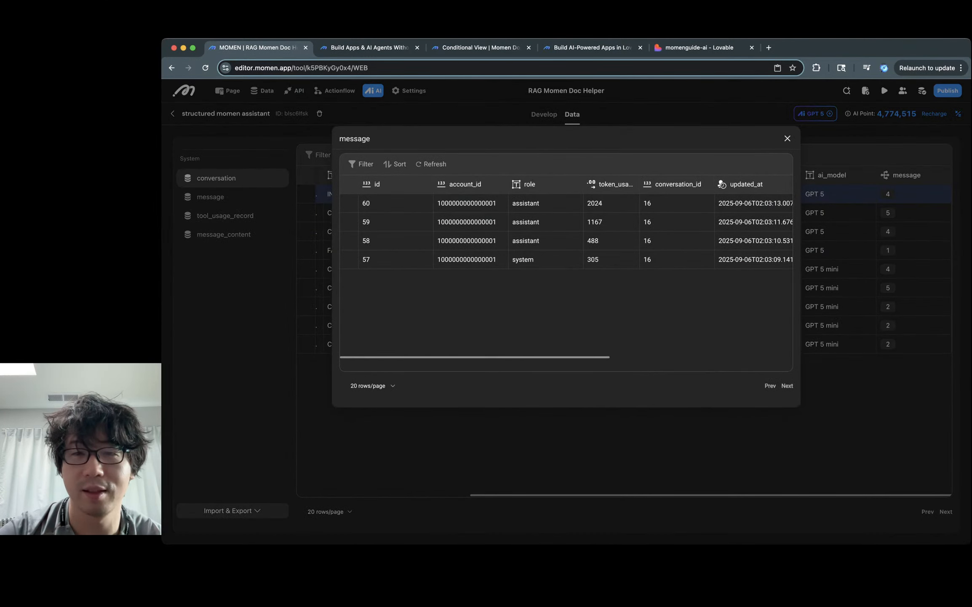
{"action": "scroll", "coordinate": [675, 248], "scroll_direction": "right", "scroll_amount": 10}
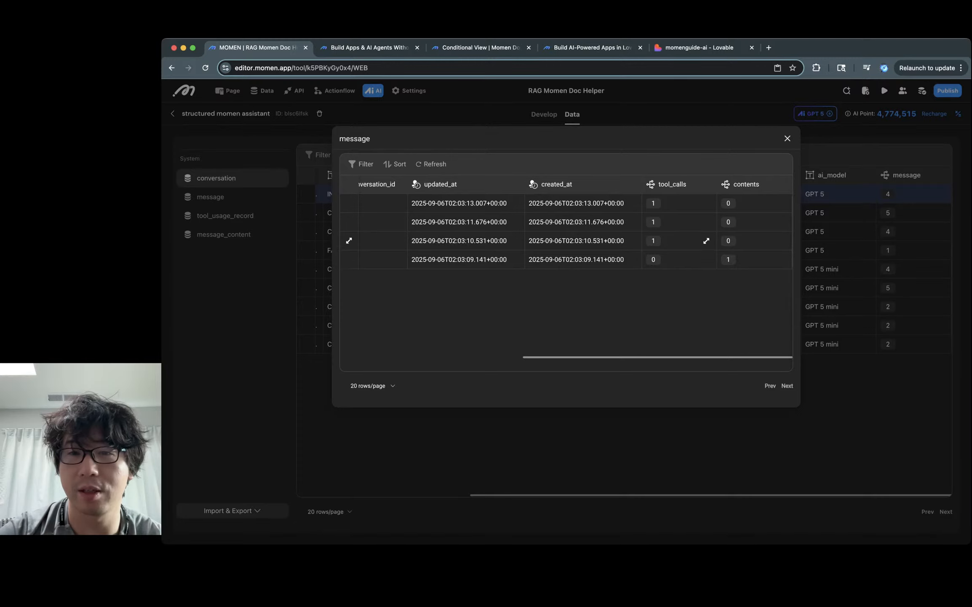
{"action": "left_click", "coordinate": [707, 241]}
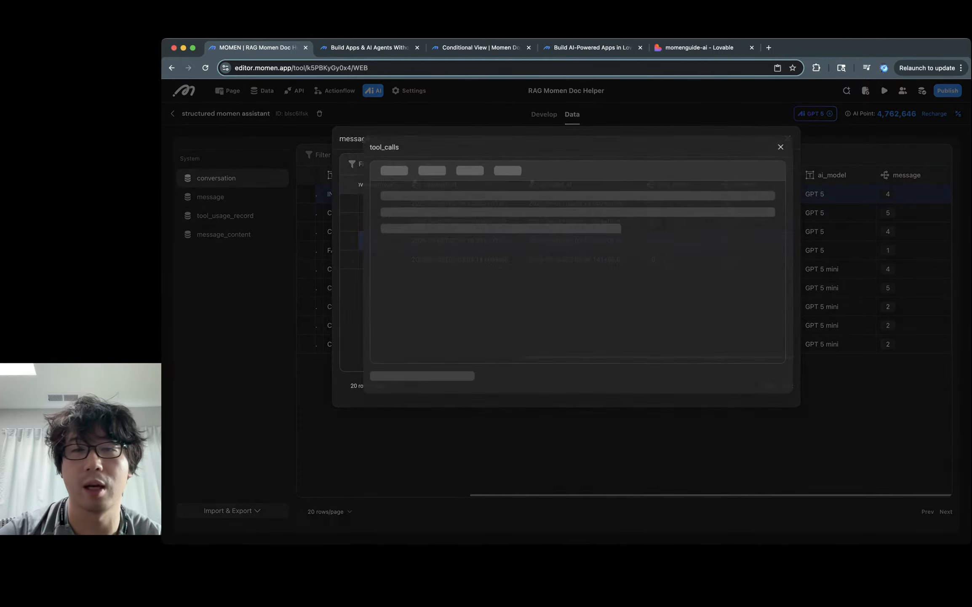
{"action": "scroll", "coordinate": [631, 203], "scroll_direction": "right", "scroll_amount": 3}
{"action": "left_click", "coordinate": [631, 203]}
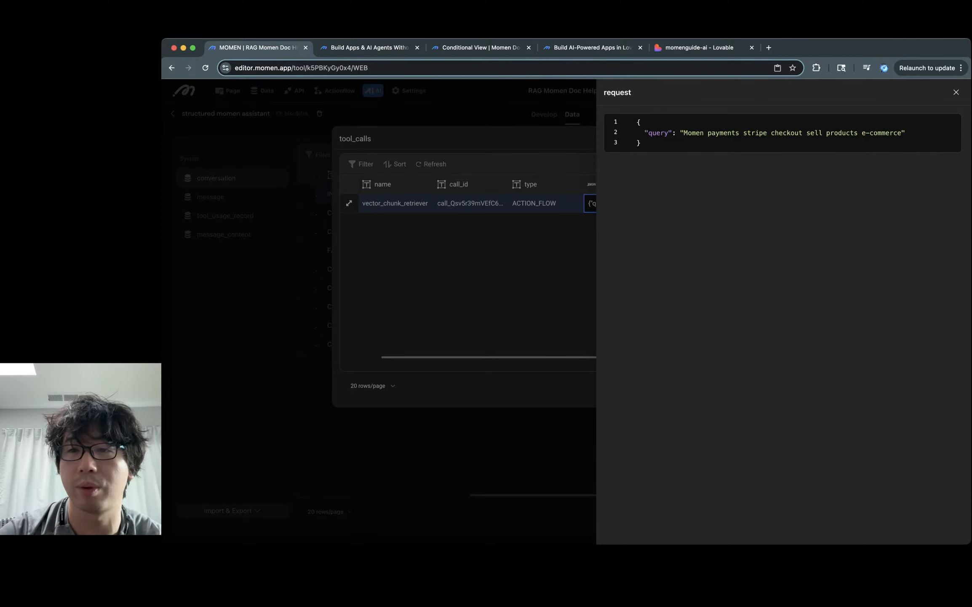
{"action": "key", "text": "Escape"}
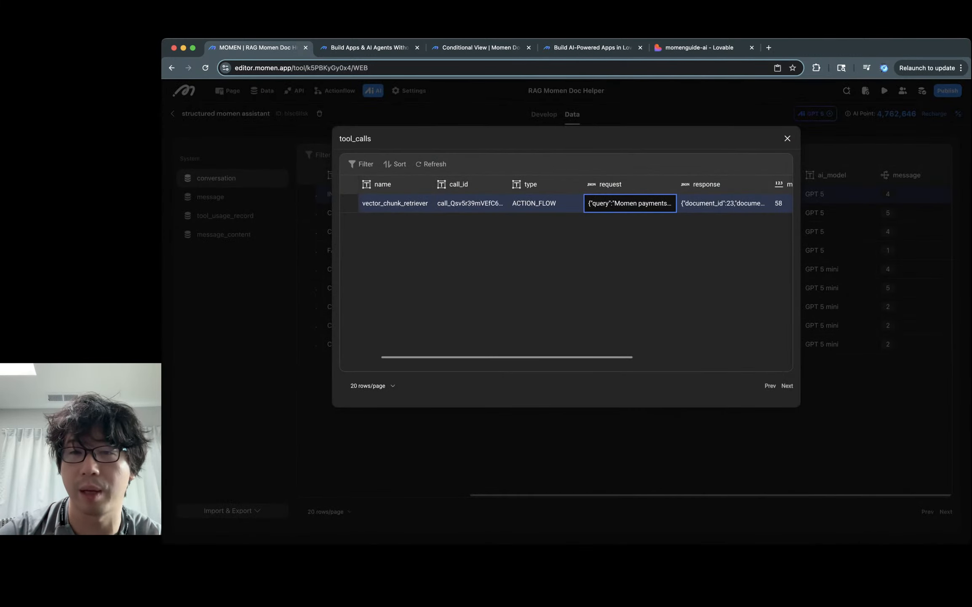
{"action": "key", "text": "Escape"}
Step: Check the full request JSON of the other messages' tool calls
{"action": "left_click", "coordinate": [706, 219]}
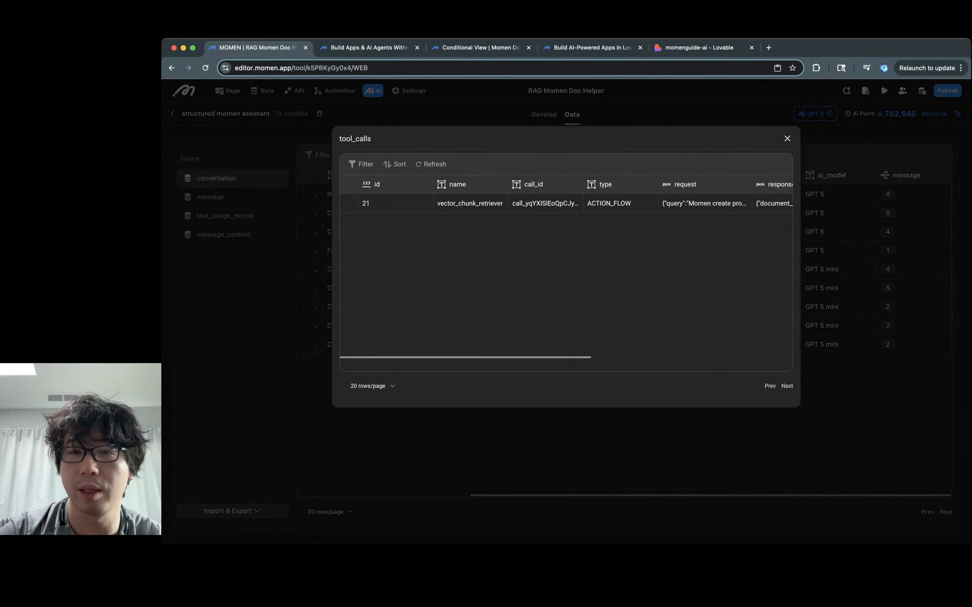
{"action": "scroll", "coordinate": [566, 204], "scroll_direction": "right", "scroll_amount": 3}
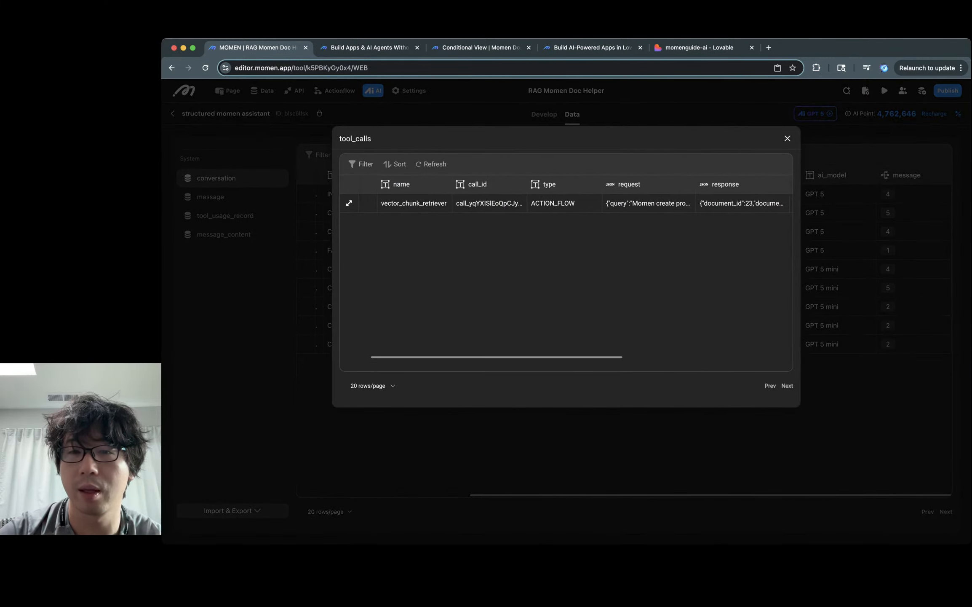
{"action": "double_click", "coordinate": [648, 203]}
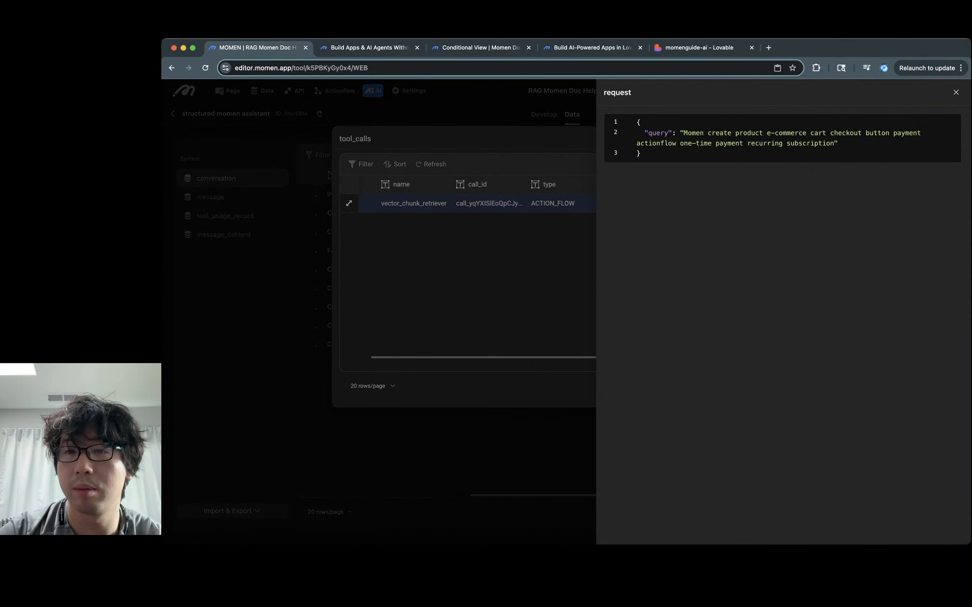
{"action": "key", "text": "Escape"}
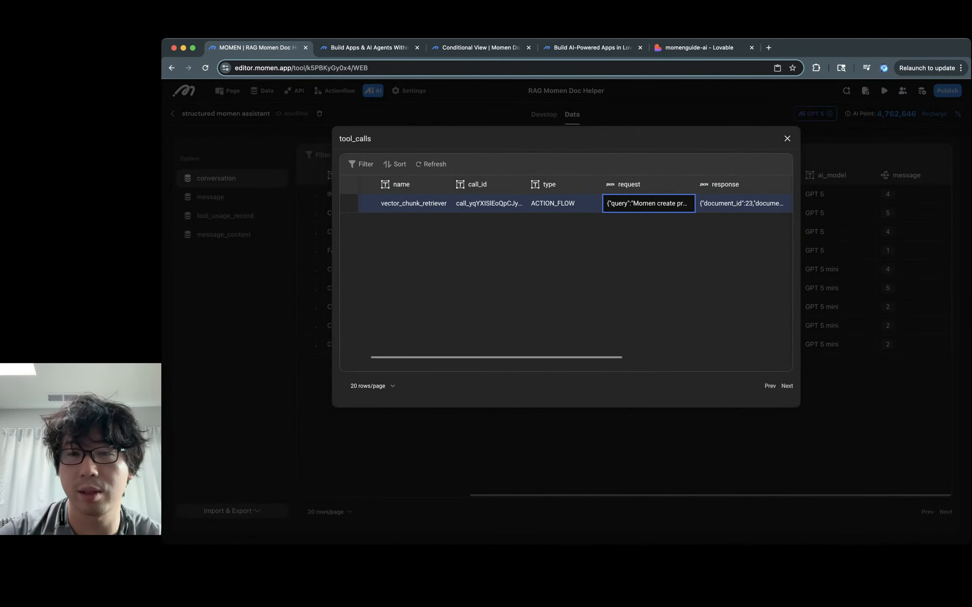
{"action": "key", "text": "Escape"}
{"action": "left_click", "coordinate": [653, 221]}
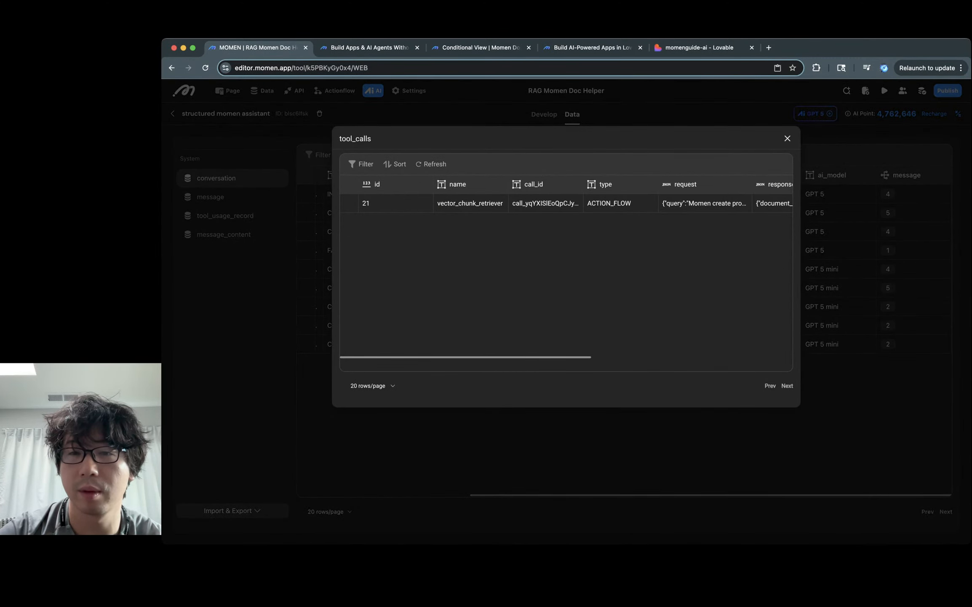
{"action": "key", "text": "Escape"}
{"action": "left_click", "coordinate": [707, 203]}
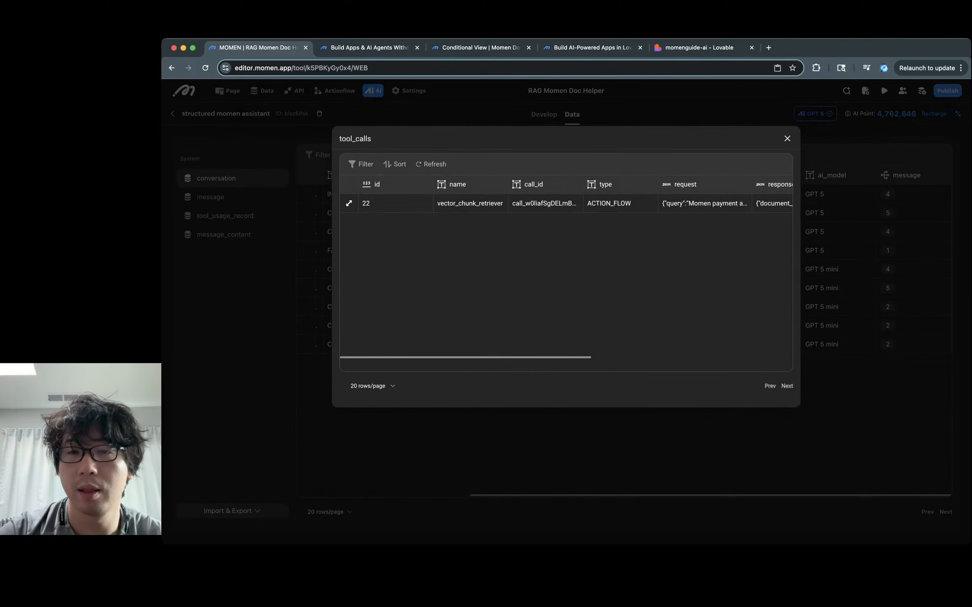
{"action": "scroll", "coordinate": [578, 203], "scroll_direction": "right", "scroll_amount": 3}
{"action": "left_click", "coordinate": [577, 203]}
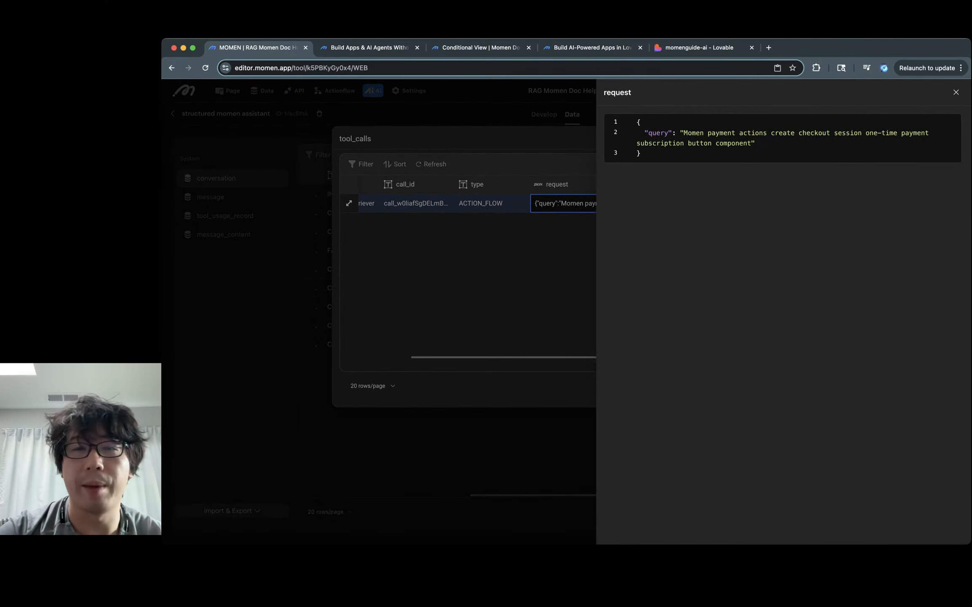
{"action": "key", "text": "Escape"}
{"action": "key", "text": "Escape"}
{"action": "key", "text": "Escape"}
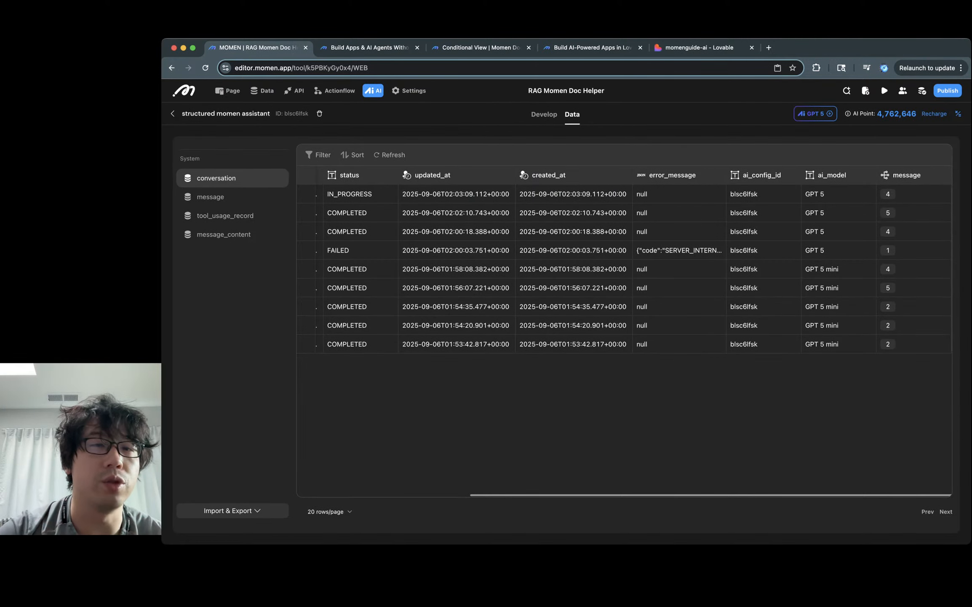
Step: Open the vector_chunk_retriever tool's description settings in the agent configuration
{"action": "left_click", "coordinate": [544, 115]}
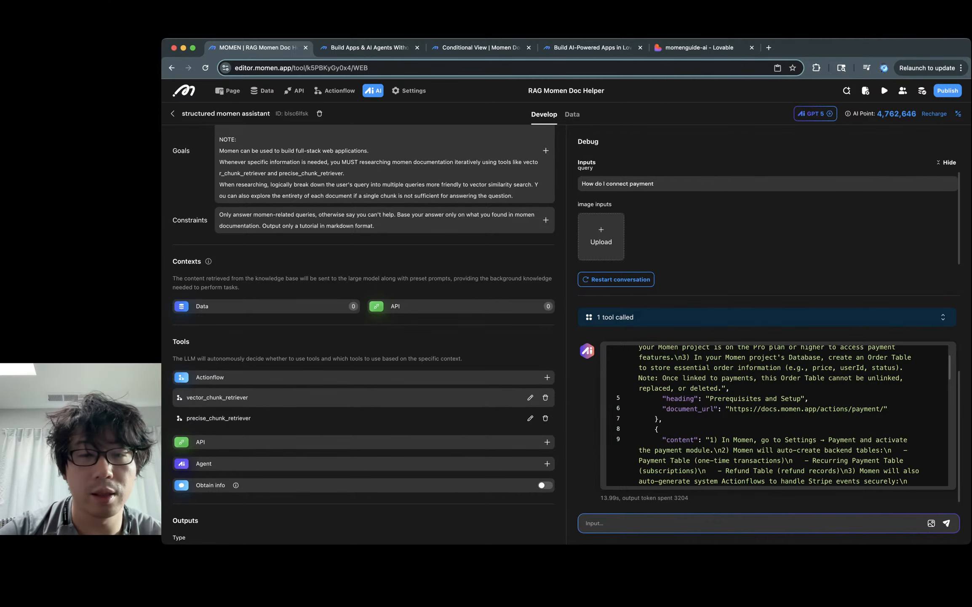
{"action": "left_click", "coordinate": [530, 397]}
{"action": "left_click", "coordinate": [565, 316]}
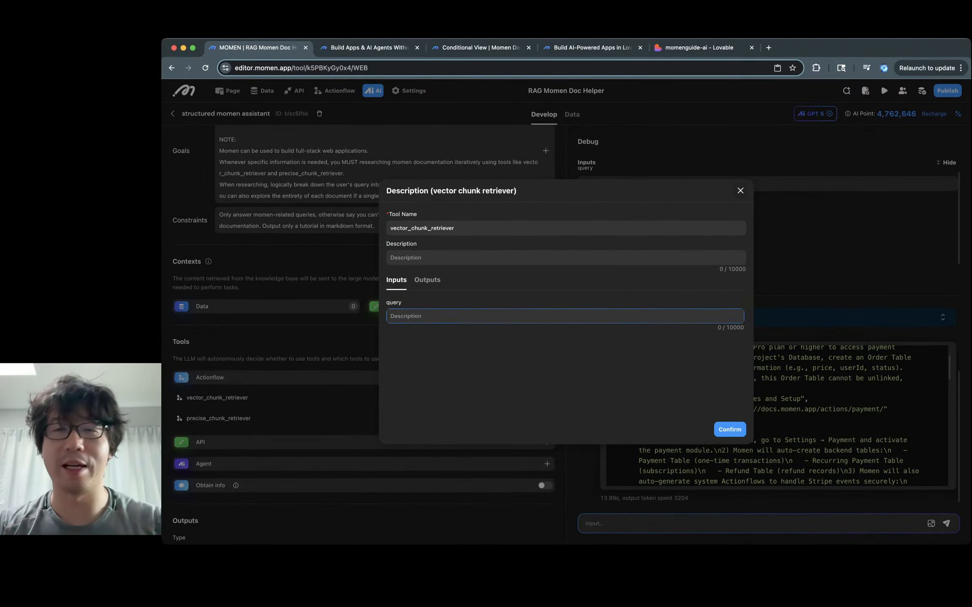
Step: Close the Description (vector chunk retriever) dialog to return to the agent configuration
{"action": "left_click", "coordinate": [740, 190]}
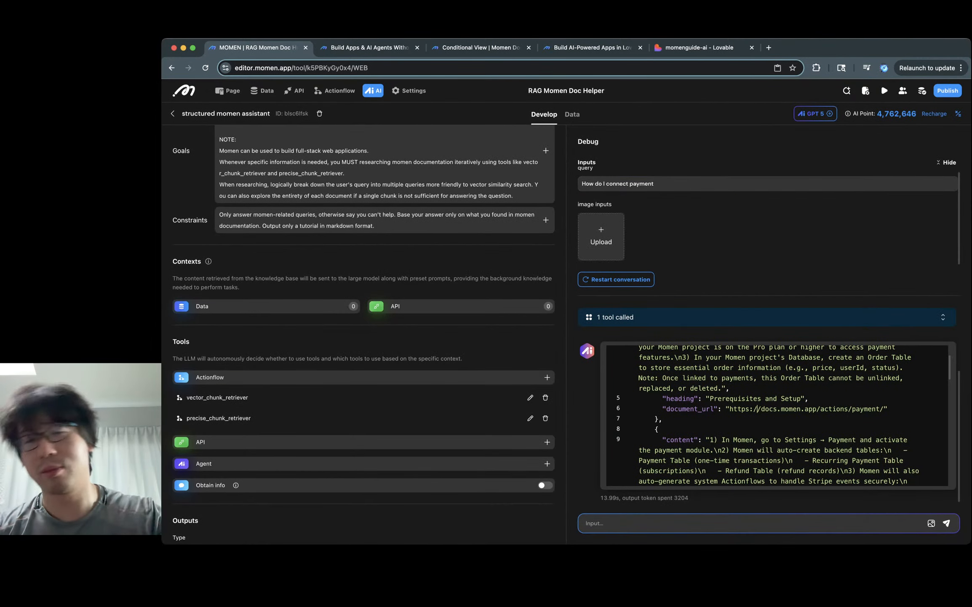
{"action": "scroll", "coordinate": [776, 415], "scroll_direction": "up", "scroll_amount": 3}
Step: Read the Tutorial Ready heading and Step 1's webhook Actionflows paragraph in the momenguide-ai preview
{"action": "left_click", "coordinate": [699, 47]}
{"action": "scroll", "coordinate": [686, 320], "scroll_direction": "down", "scroll_amount": 15}
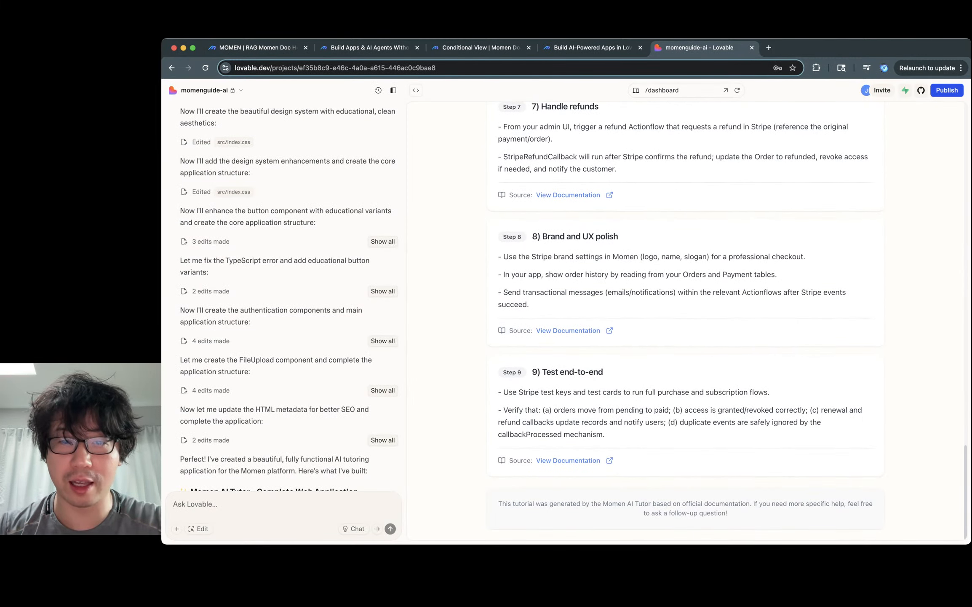
{"action": "scroll", "coordinate": [685, 321], "scroll_direction": "up", "scroll_amount": 15}
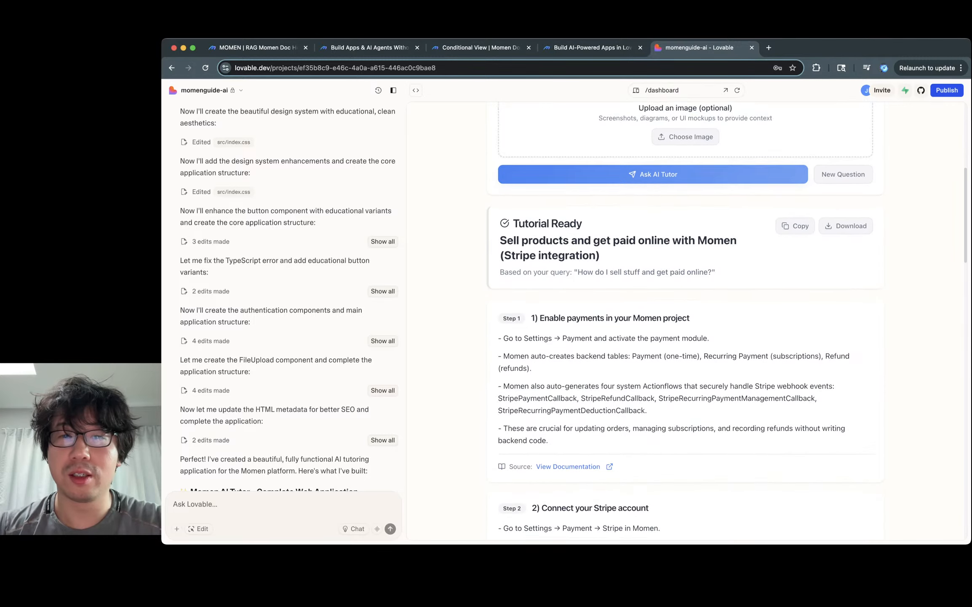
{"action": "scroll", "coordinate": [685, 320], "scroll_direction": "down", "scroll_amount": 2}
{"action": "left_click_drag", "start_coordinate": [582, 181], "coordinate": [513, 180]}
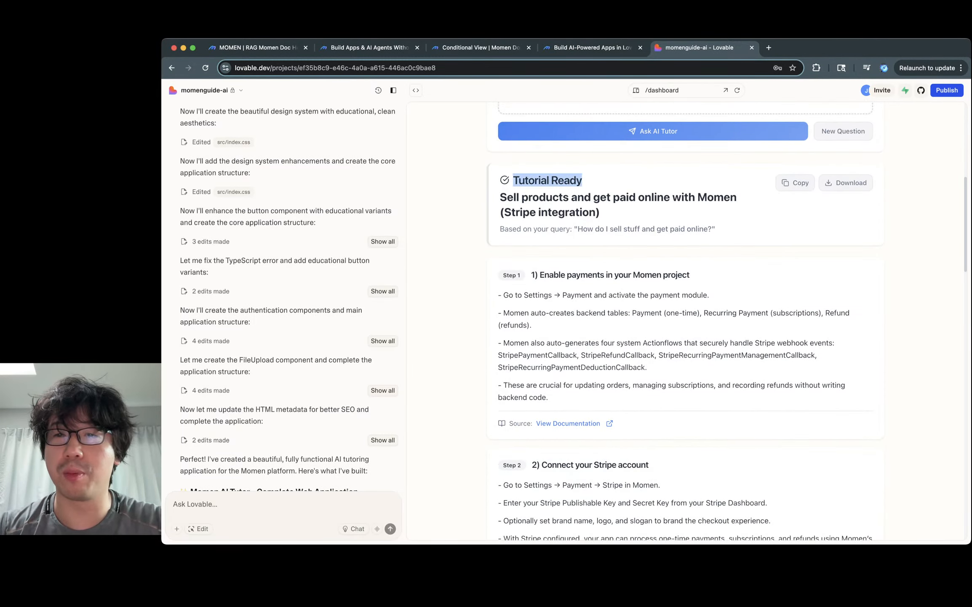
{"action": "left_click", "coordinate": [513, 180]}
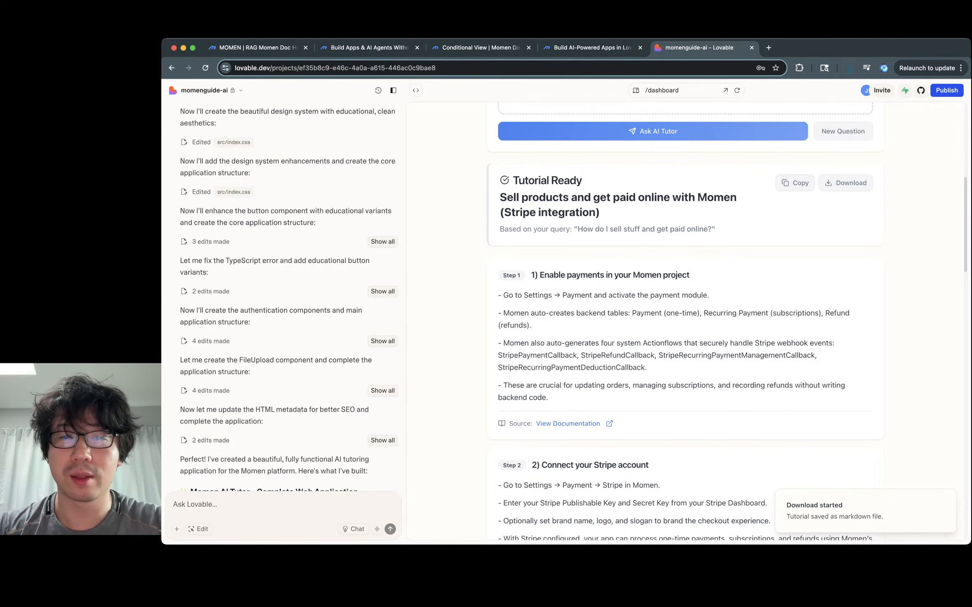
{"action": "scroll", "coordinate": [683, 321], "scroll_direction": "down", "scroll_amount": 2}
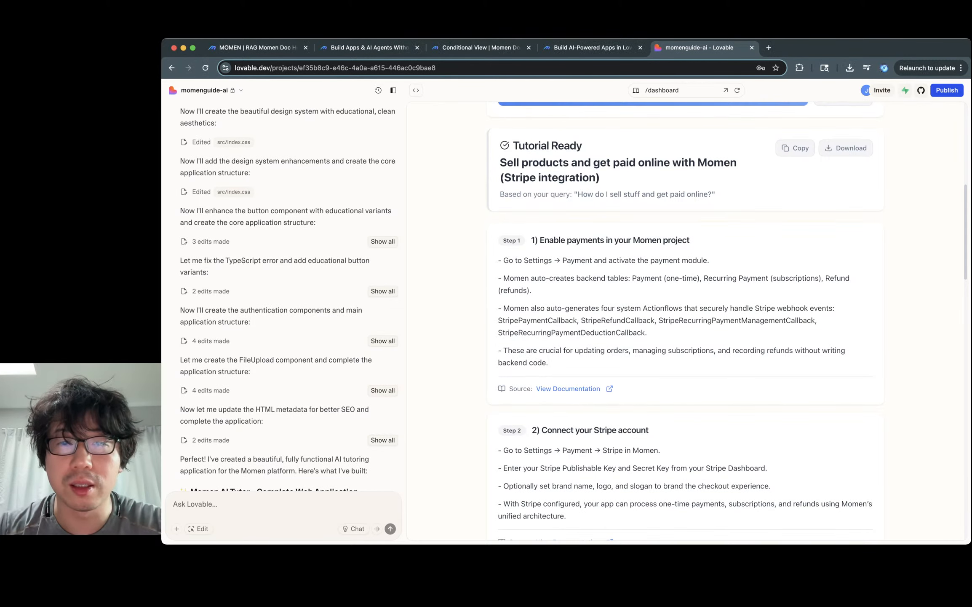
{"action": "scroll", "coordinate": [727, 321], "scroll_direction": "down", "scroll_amount": 3}
{"action": "triple_click", "coordinate": [610, 188]}
{"action": "left_click", "coordinate": [610, 188]}
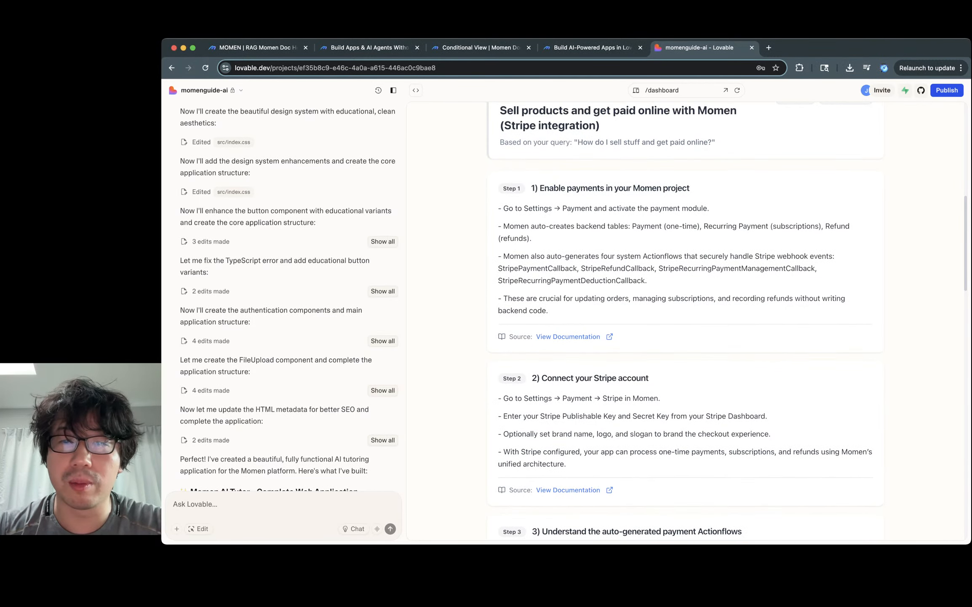
{"action": "double_click", "coordinate": [591, 225]}
{"action": "scroll", "coordinate": [590, 226], "scroll_direction": "down", "scroll_amount": 1}
{"action": "double_click", "coordinate": [583, 229]}
{"action": "triple_click", "coordinate": [583, 229]}
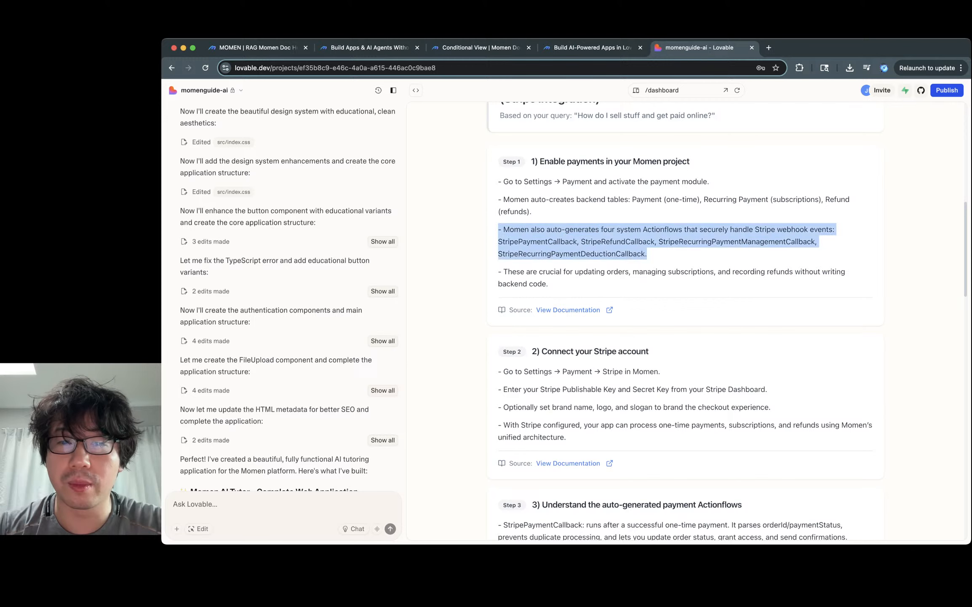
{"action": "left_click", "coordinate": [583, 229]}
{"action": "scroll", "coordinate": [684, 323], "scroll_direction": "down", "scroll_amount": 1}
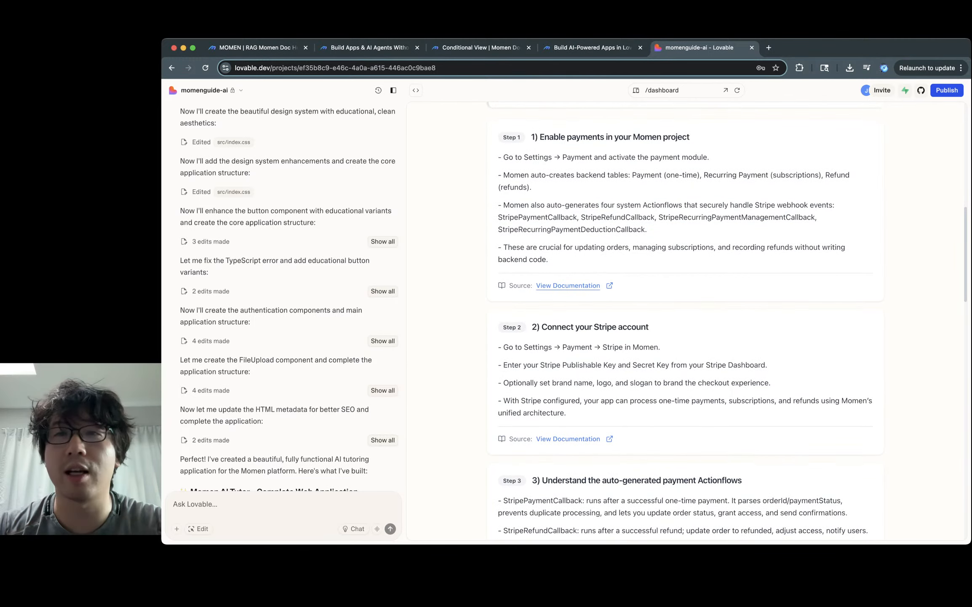
Step: Check Step 1's source documentation, then read on through Step 3
{"action": "left_click", "coordinate": [568, 285]}
{"action": "key", "text": "super+w"}
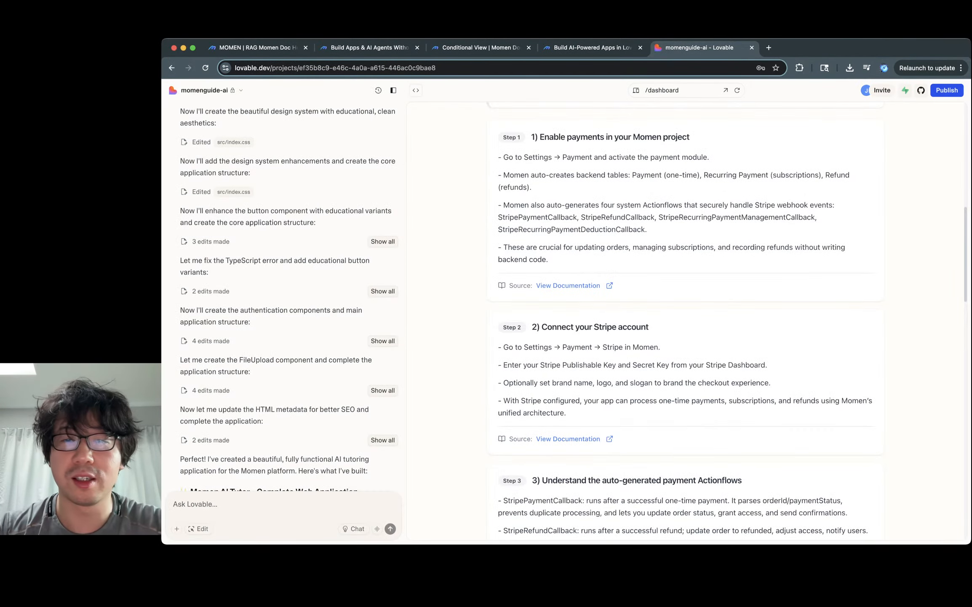
{"action": "scroll", "coordinate": [684, 321], "scroll_direction": "down", "scroll_amount": 4}
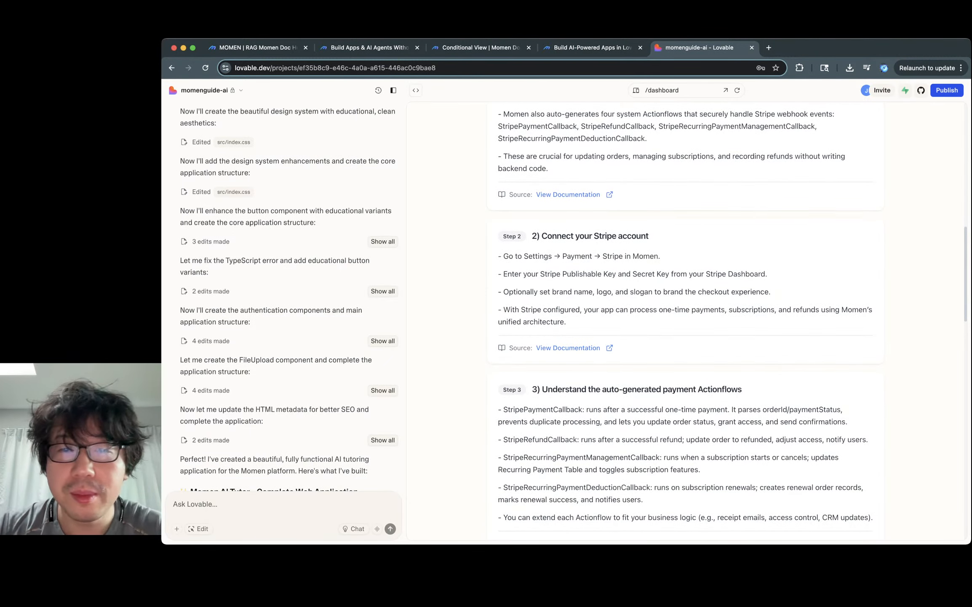
{"action": "scroll", "coordinate": [686, 318], "scroll_direction": "down", "scroll_amount": 2}
{"action": "scroll", "coordinate": [684, 320], "scroll_direction": "down", "scroll_amount": 5}
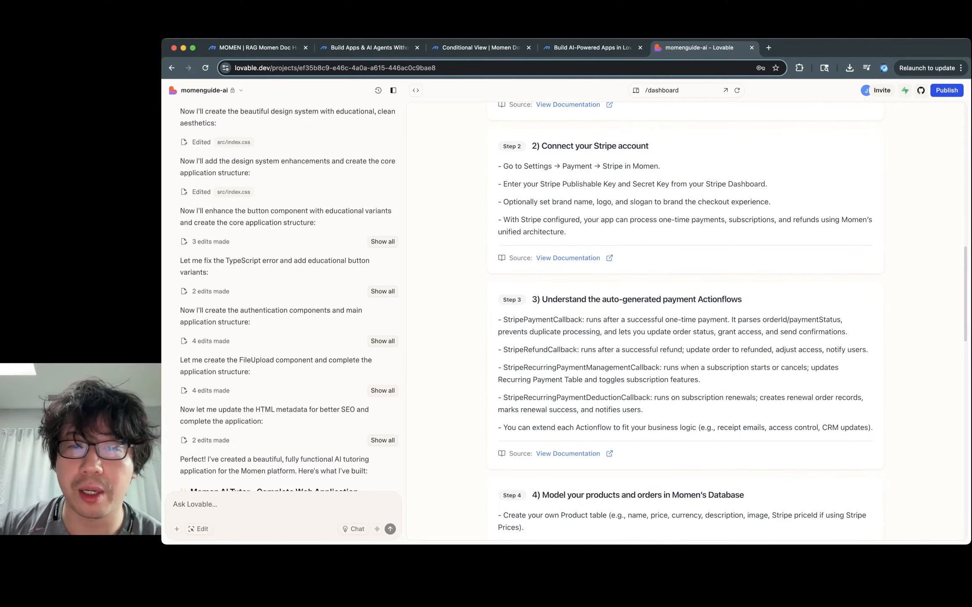
{"action": "left_click_drag", "start_coordinate": [572, 223], "coordinate": [709, 224]}
{"action": "left_click", "coordinate": [709, 223]}
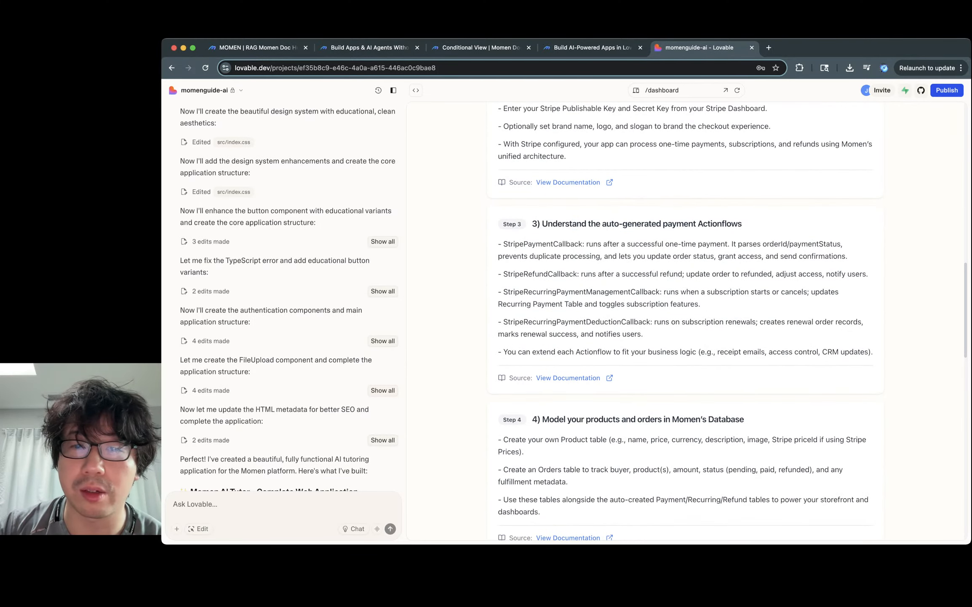
{"action": "scroll", "coordinate": [686, 322], "scroll_direction": "down", "scroll_amount": 7}
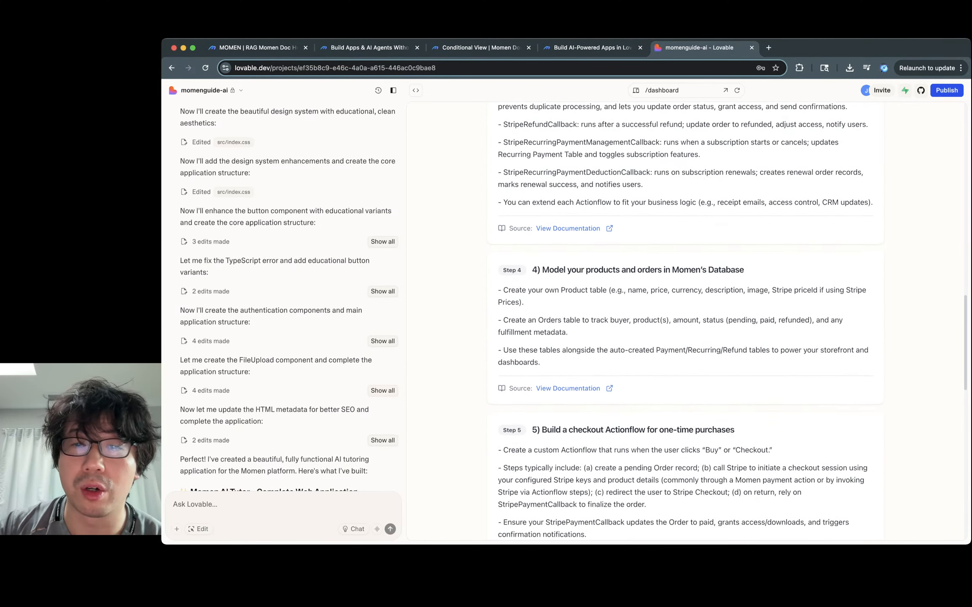
Step: Review Step 4's Product table and Orders table paragraphs
{"action": "double_click", "coordinate": [602, 252]}
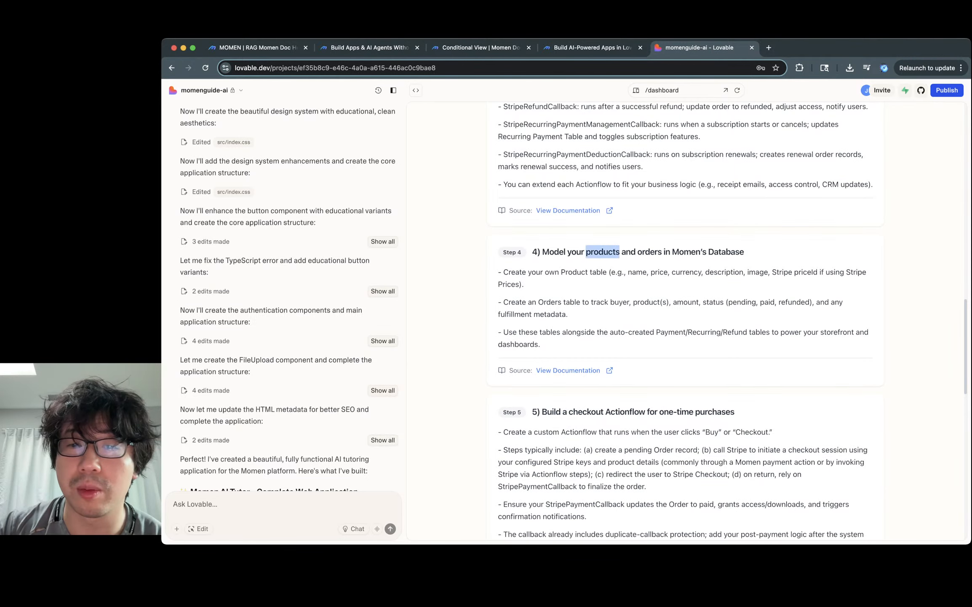
{"action": "left_click", "coordinate": [602, 252]}
{"action": "left_click_drag", "start_coordinate": [560, 271], "coordinate": [640, 284]}
{"action": "left_click", "coordinate": [641, 284]}
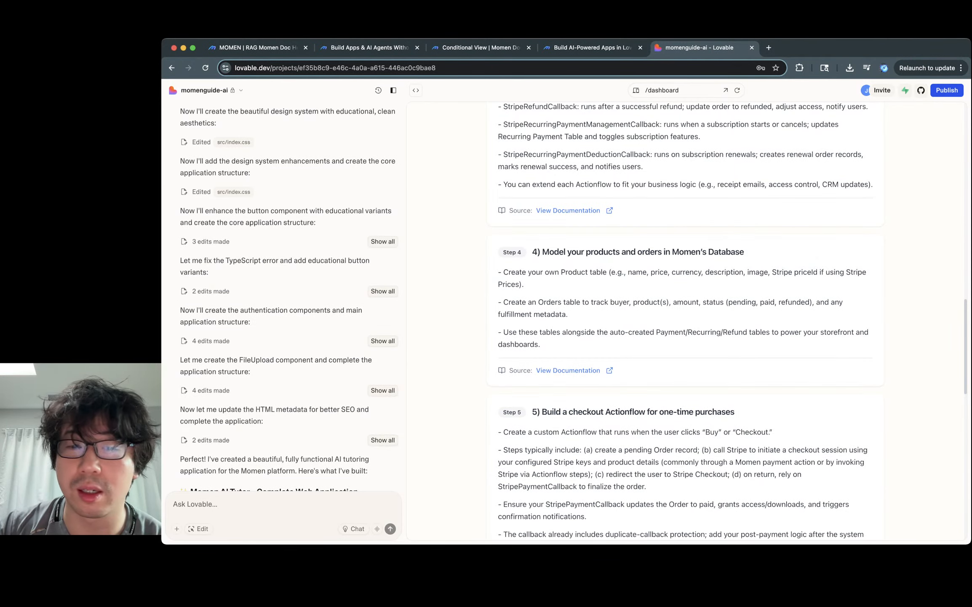
{"action": "scroll", "coordinate": [686, 321], "scroll_direction": "down", "scroll_amount": 2}
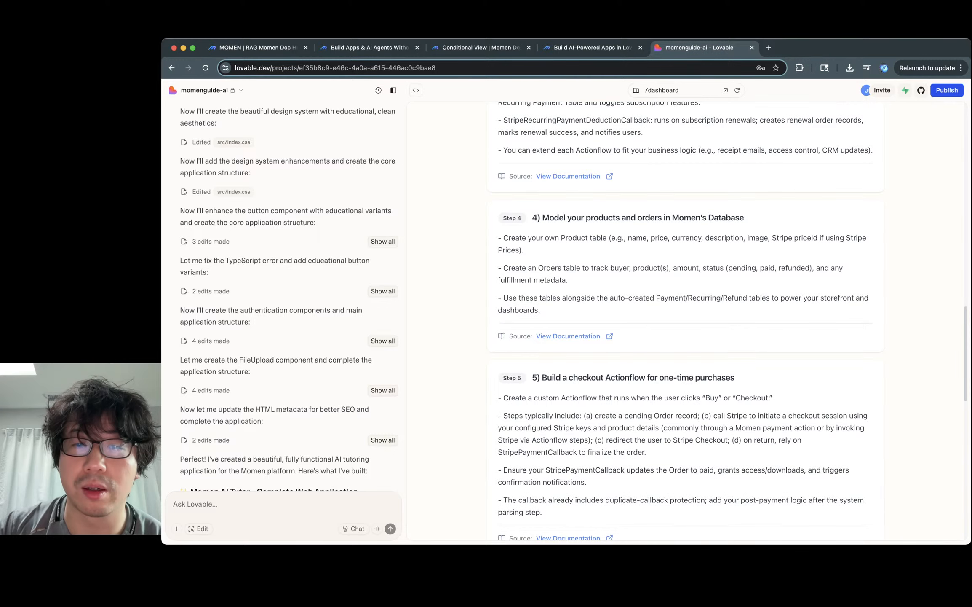
{"action": "left_click_drag", "start_coordinate": [511, 267], "coordinate": [568, 280]}
{"action": "left_click", "coordinate": [568, 280]}
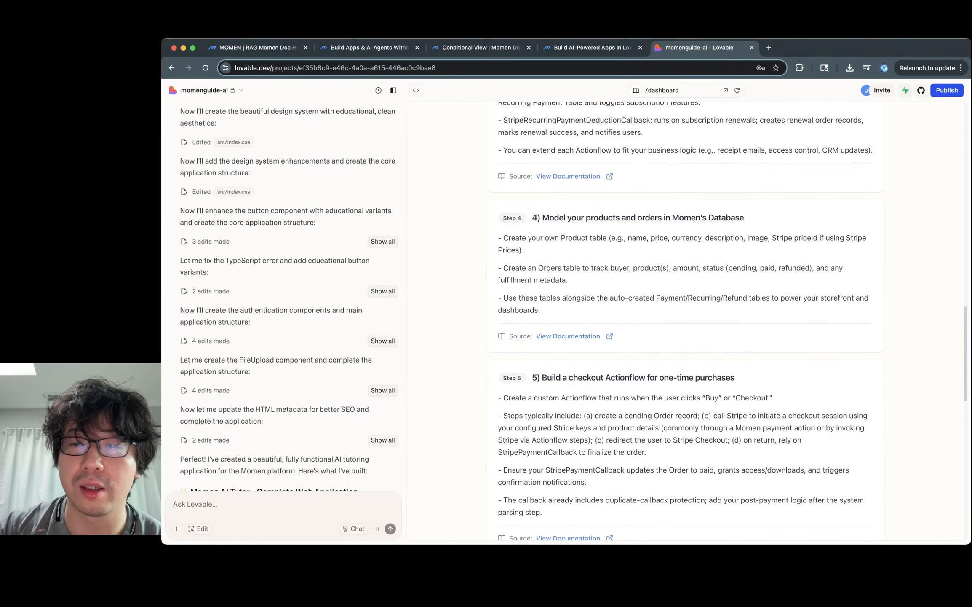
{"action": "scroll", "coordinate": [686, 320], "scroll_direction": "down", "scroll_amount": 1}
Step: Review Step 5's one-time checkout Actionflow steps and continue to Step 6
{"action": "triple_click", "coordinate": [641, 273]}
{"action": "scroll", "coordinate": [640, 273], "scroll_direction": "down", "scroll_amount": 4}
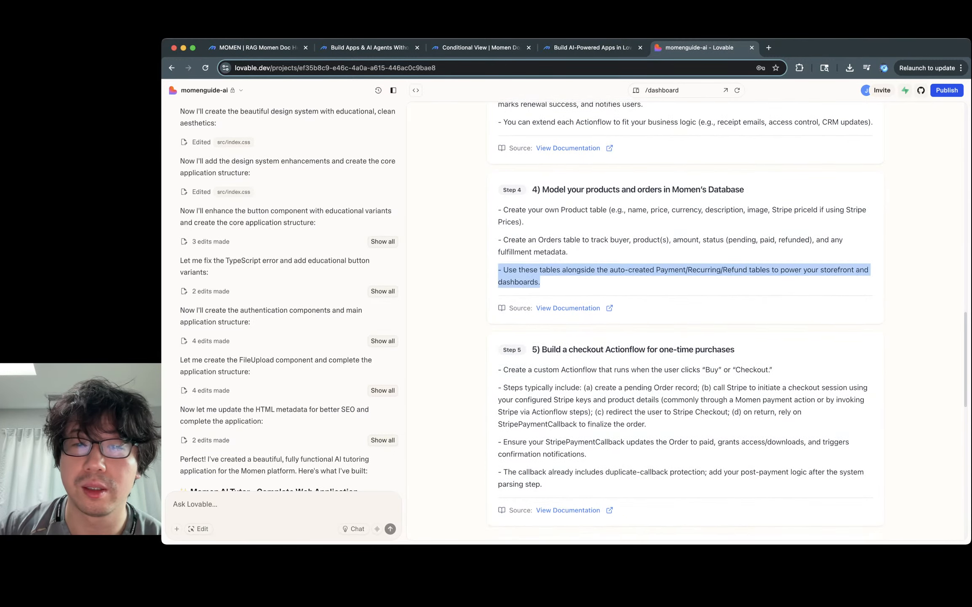
{"action": "triple_click", "coordinate": [640, 255]}
{"action": "triple_click", "coordinate": [641, 286]}
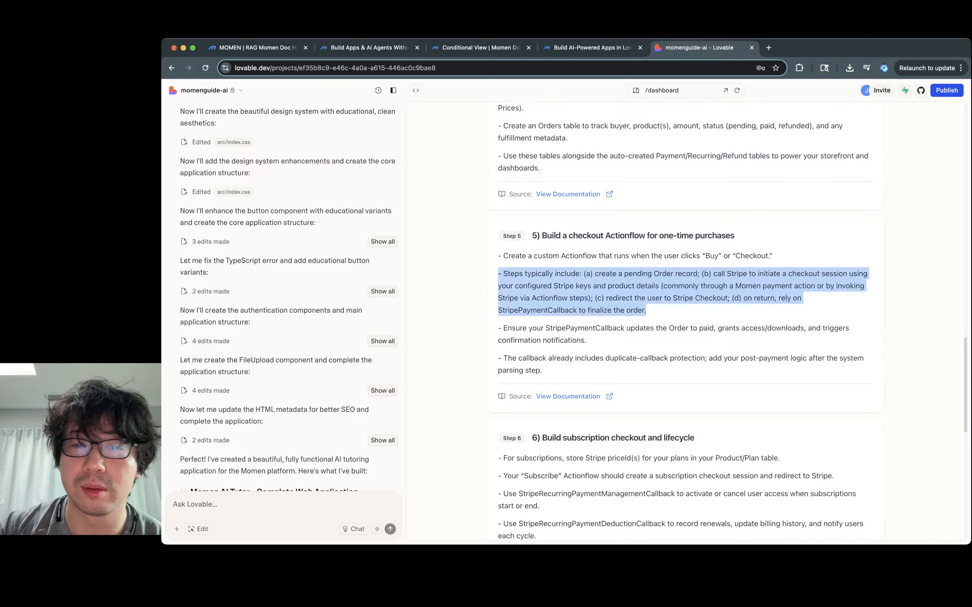
{"action": "left_click", "coordinate": [640, 285]}
{"action": "triple_click", "coordinate": [681, 285]}
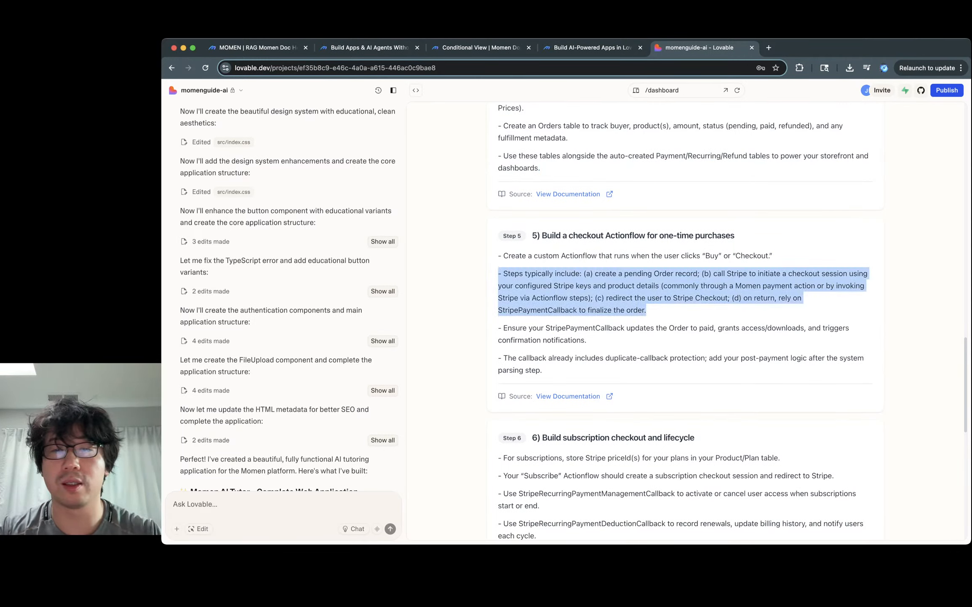
{"action": "left_click", "coordinate": [680, 285]}
{"action": "double_click", "coordinate": [606, 273]}
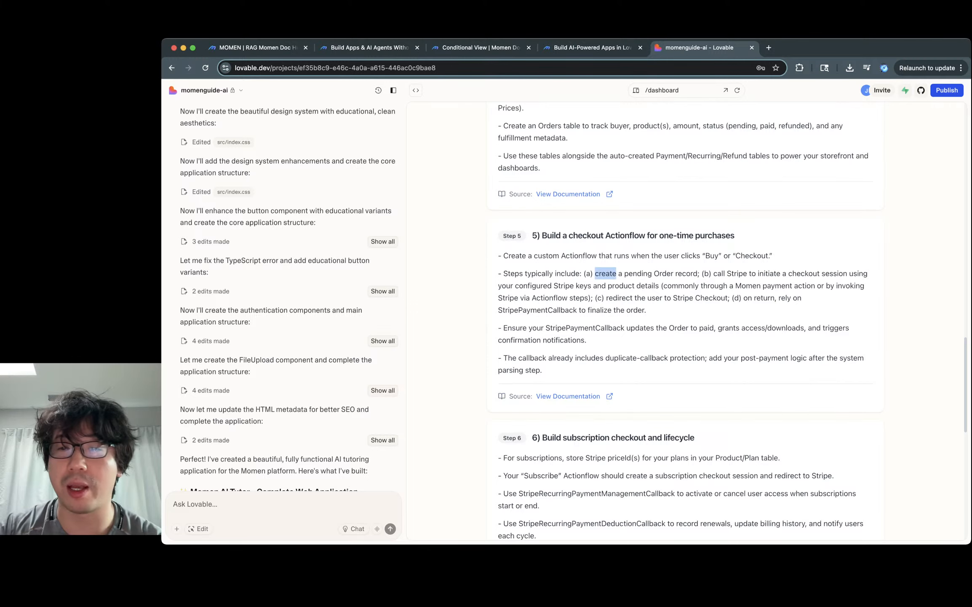
{"action": "left_click", "coordinate": [606, 273]}
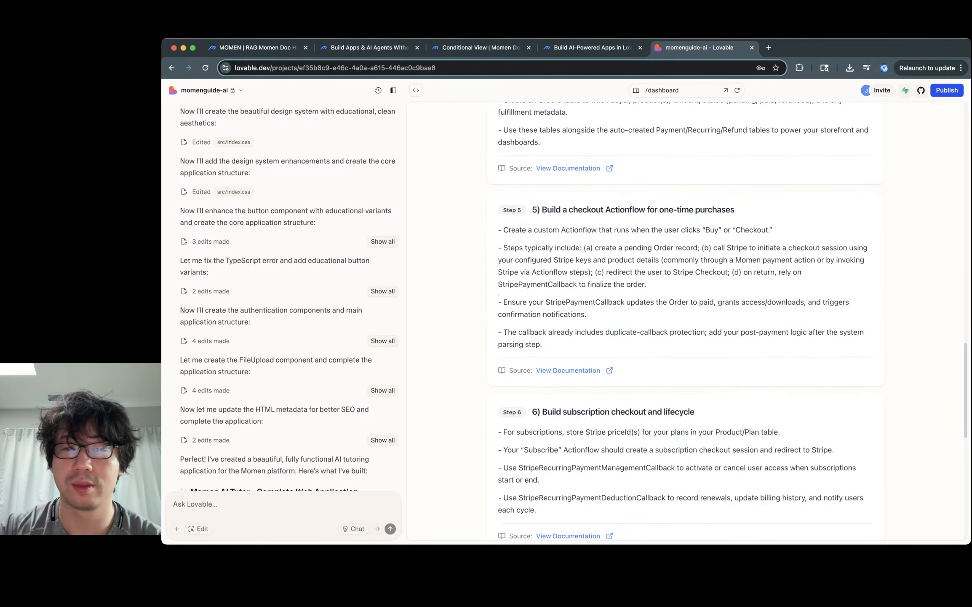
{"action": "scroll", "coordinate": [686, 320], "scroll_direction": "down", "scroll_amount": 2}
{"action": "scroll", "coordinate": [569, 350], "scroll_direction": "down", "scroll_amount": 1}
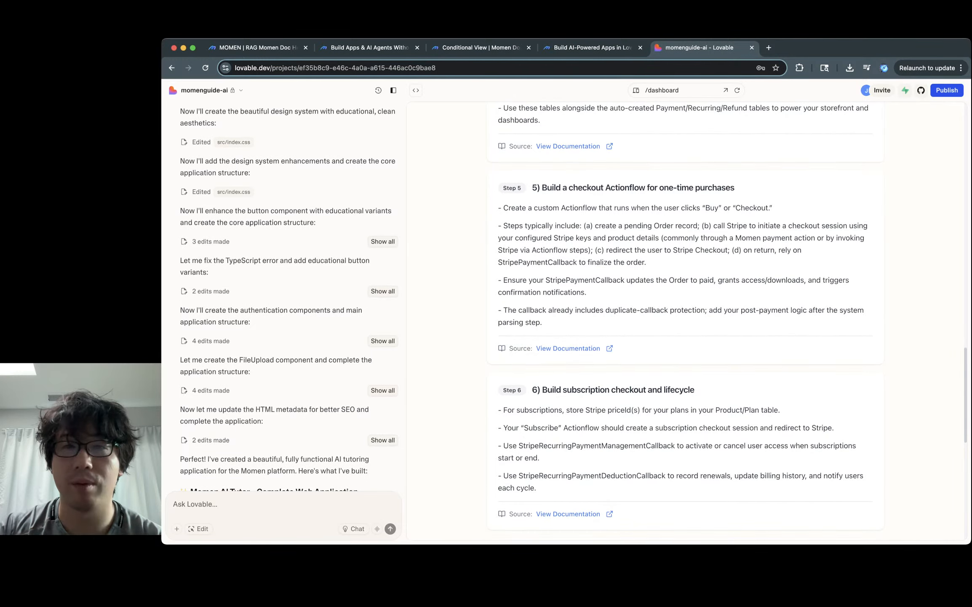
{"action": "left_click", "coordinate": [569, 348]}
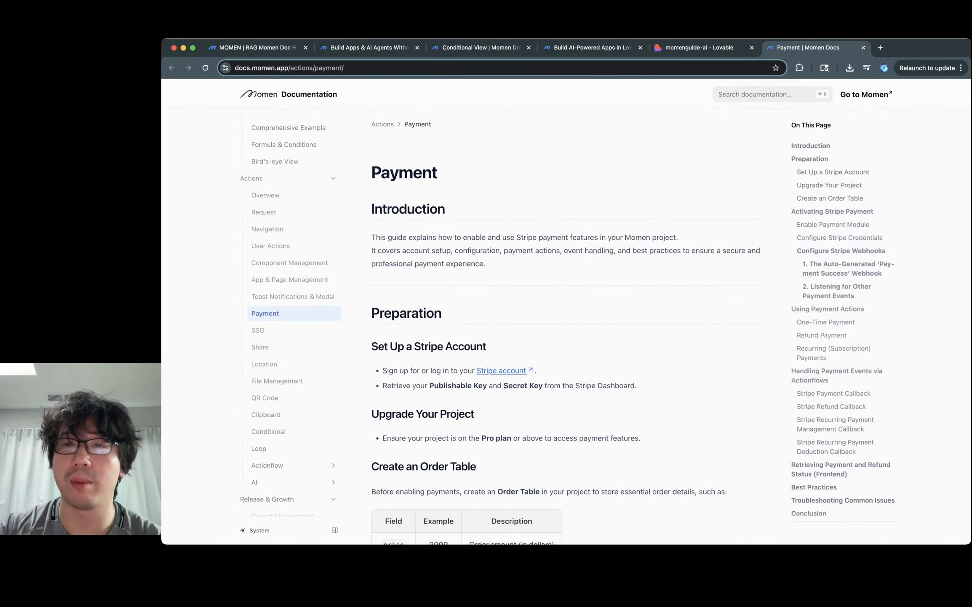
{"action": "left_click", "coordinate": [863, 47]}
{"action": "left_click", "coordinate": [569, 146]}
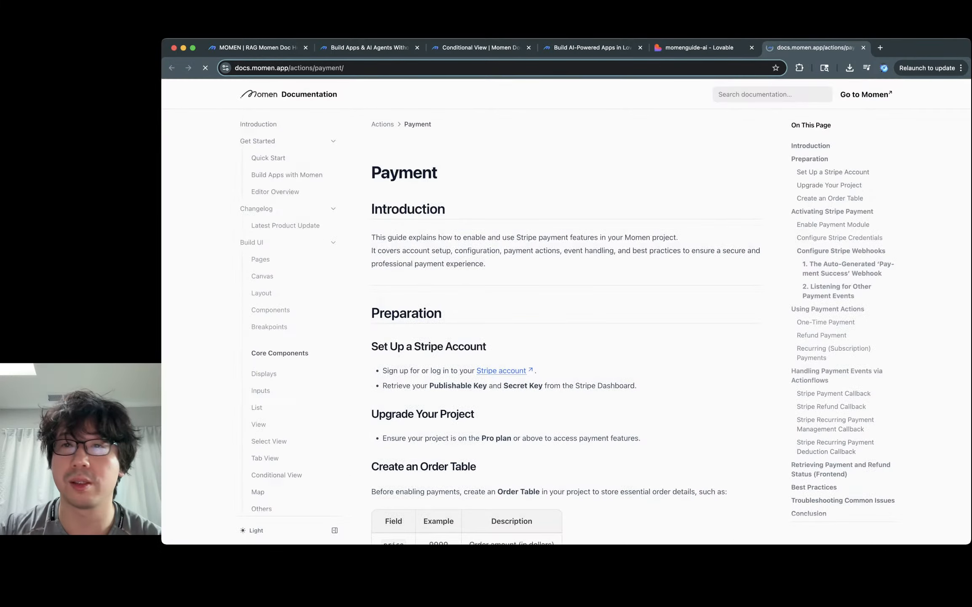
{"action": "left_click", "coordinate": [863, 47]}
{"action": "scroll", "coordinate": [686, 320], "scroll_direction": "up", "scroll_amount": 6}
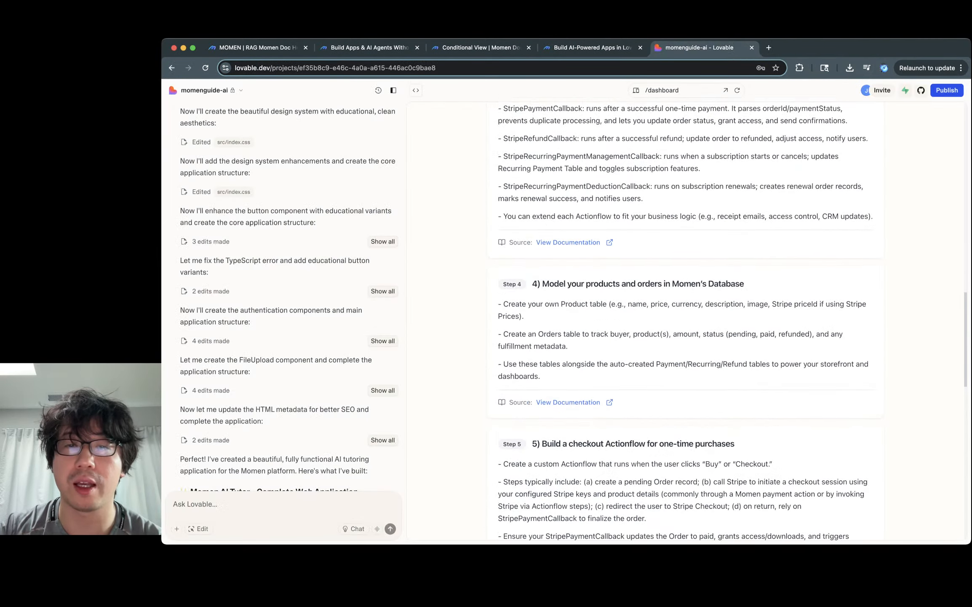
{"action": "left_click", "coordinate": [569, 240]}
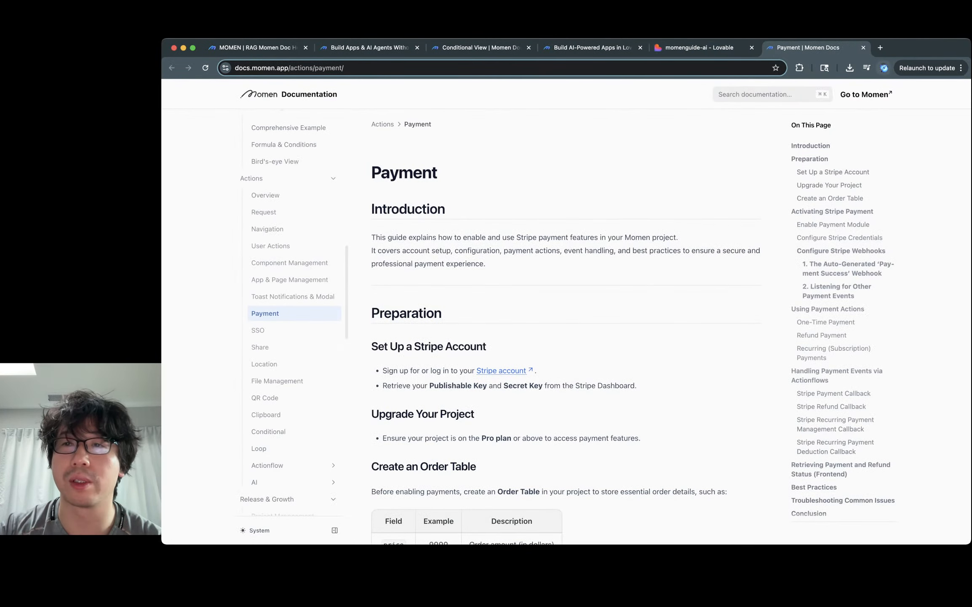
{"action": "left_click", "coordinate": [863, 47]}
{"action": "scroll", "coordinate": [686, 320], "scroll_direction": "up", "scroll_amount": 3}
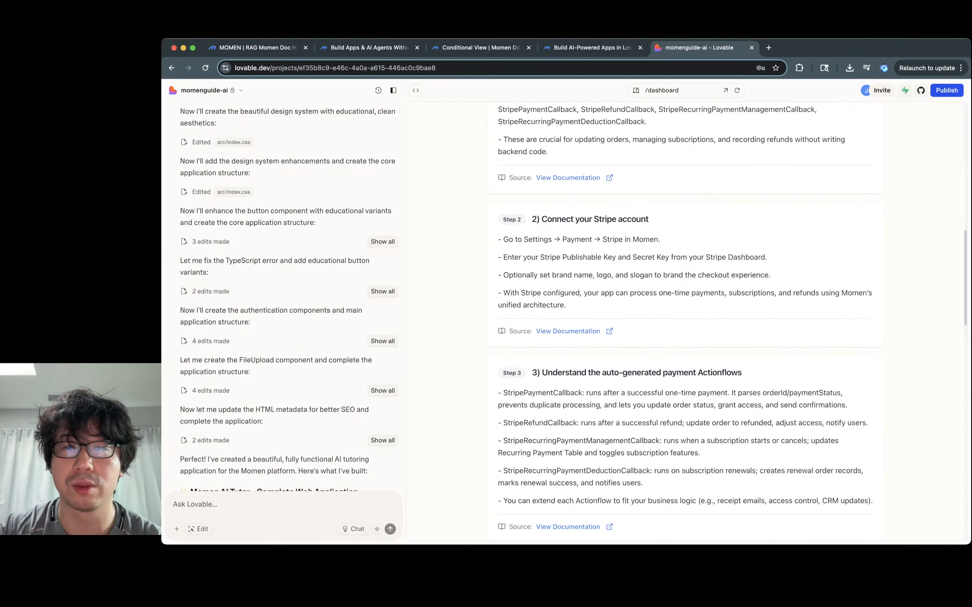
{"action": "scroll", "coordinate": [686, 320], "scroll_direction": "down", "scroll_amount": 3}
{"action": "scroll", "coordinate": [686, 320], "scroll_direction": "up", "scroll_amount": 2}
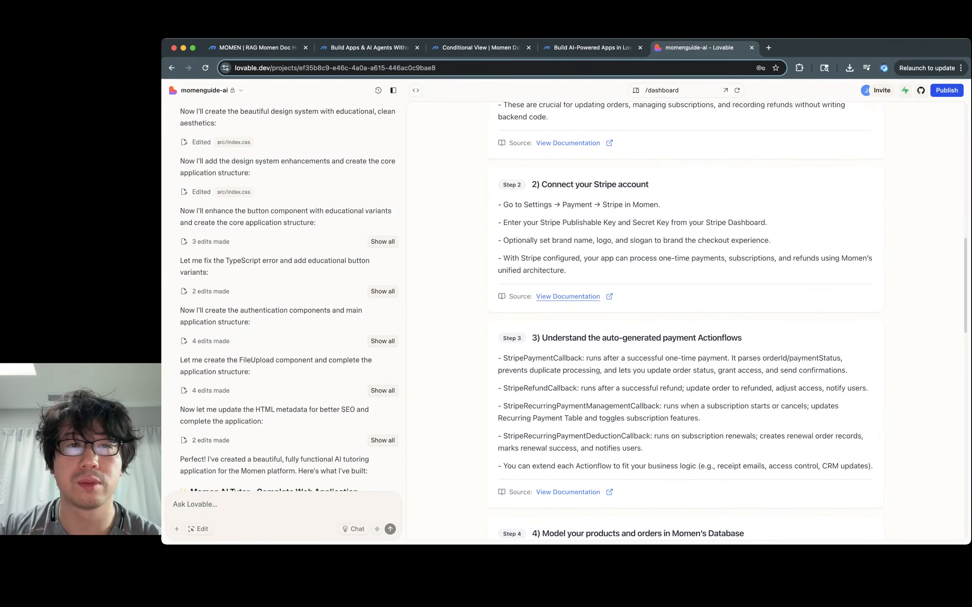
{"action": "left_click", "coordinate": [569, 297]}
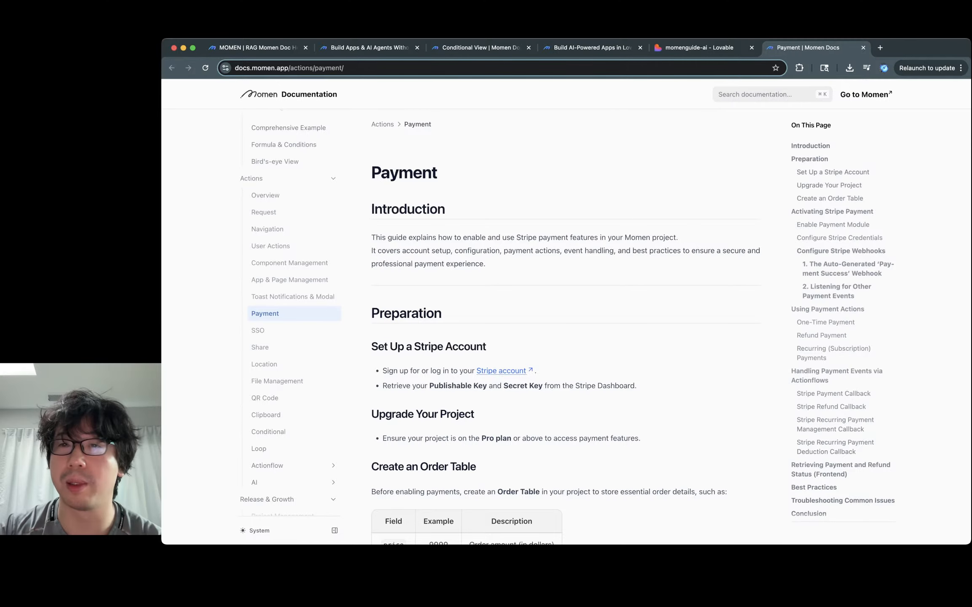
{"action": "left_click", "coordinate": [864, 47]}
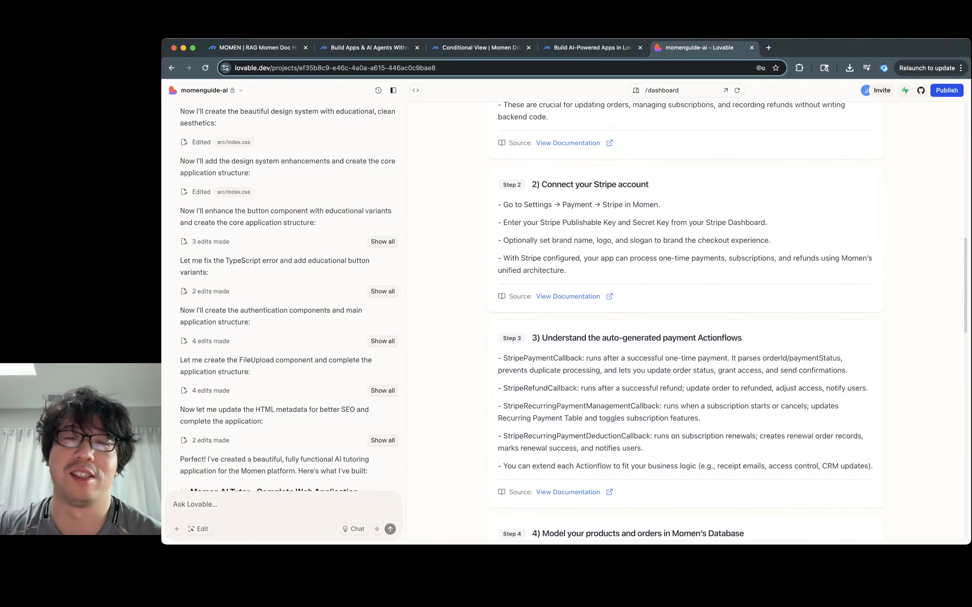
{"action": "scroll", "coordinate": [686, 320], "scroll_direction": "up", "scroll_amount": 4}
{"action": "scroll", "coordinate": [686, 321], "scroll_direction": "down", "scroll_amount": 12}
{"action": "scroll", "coordinate": [686, 320], "scroll_direction": "down", "scroll_amount": 10}
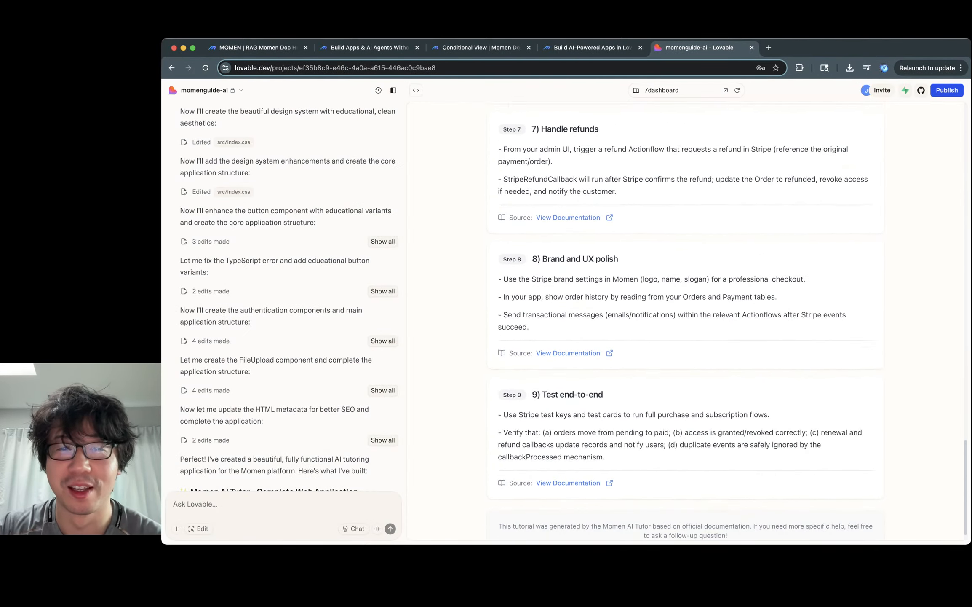
{"action": "left_click", "coordinate": [568, 331]}
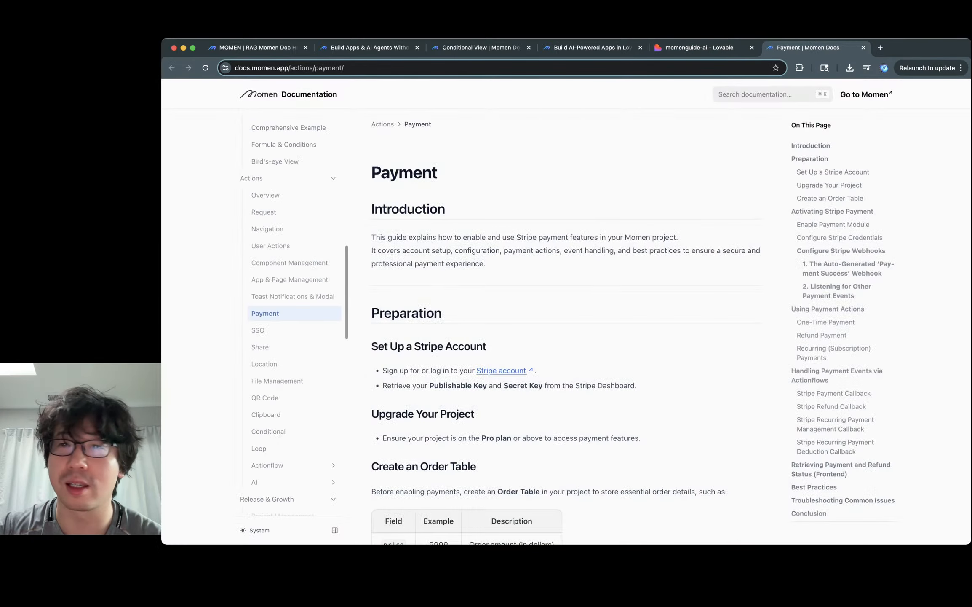
{"action": "key", "text": "super+w"}
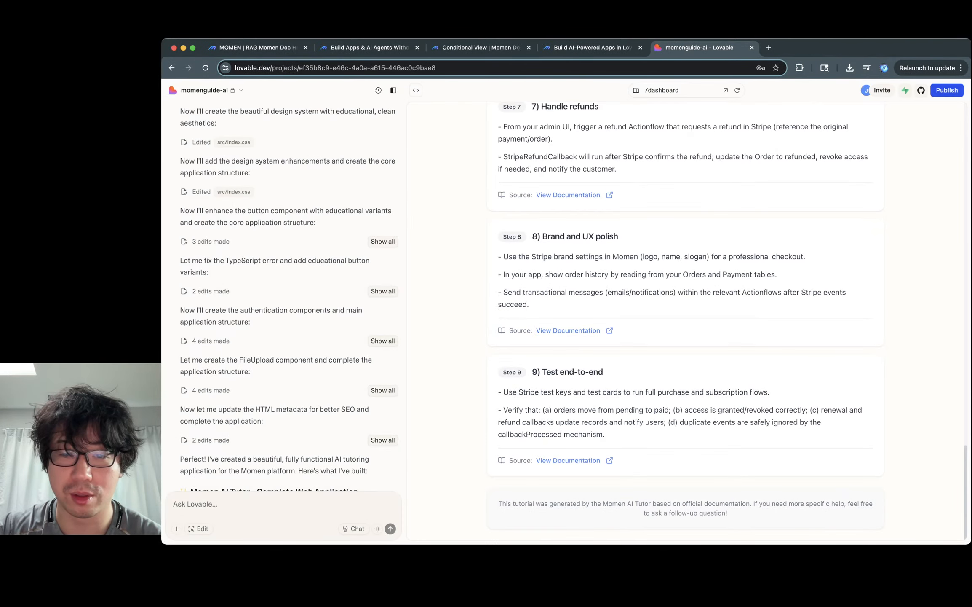
{"action": "left_click", "coordinate": [568, 460]}
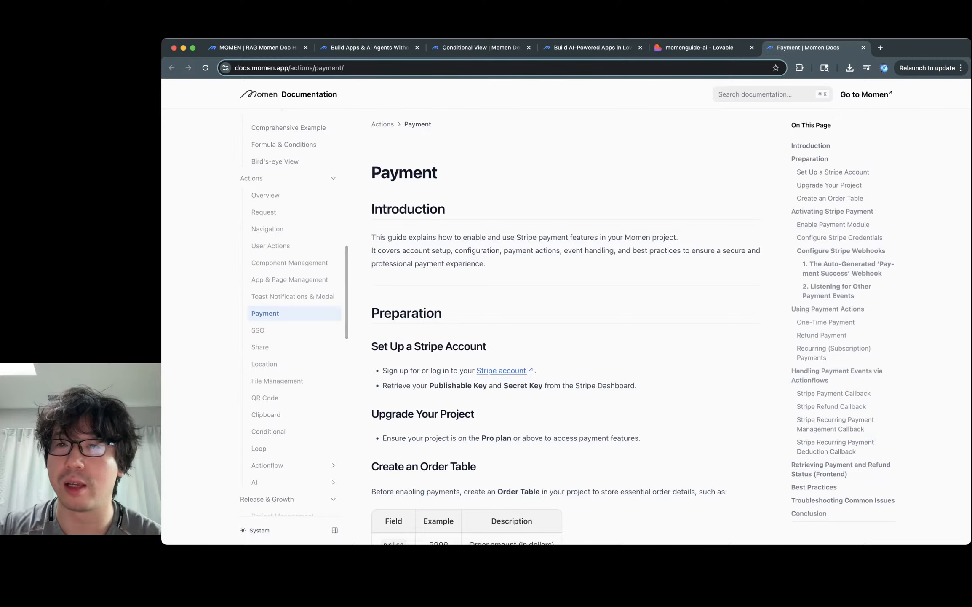
{"action": "key", "text": "super+w"}
{"action": "scroll", "coordinate": [686, 320], "scroll_direction": "up", "scroll_amount": 10}
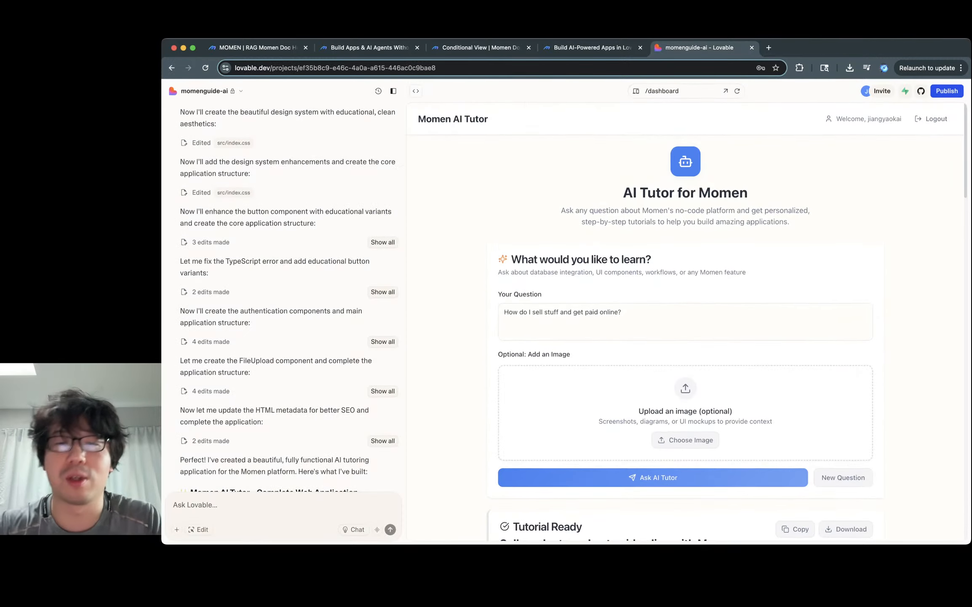
Step: Replace the question with 'How to create a todo app with a freemium paywall' and submit it
{"action": "triple_click", "coordinate": [563, 311]}
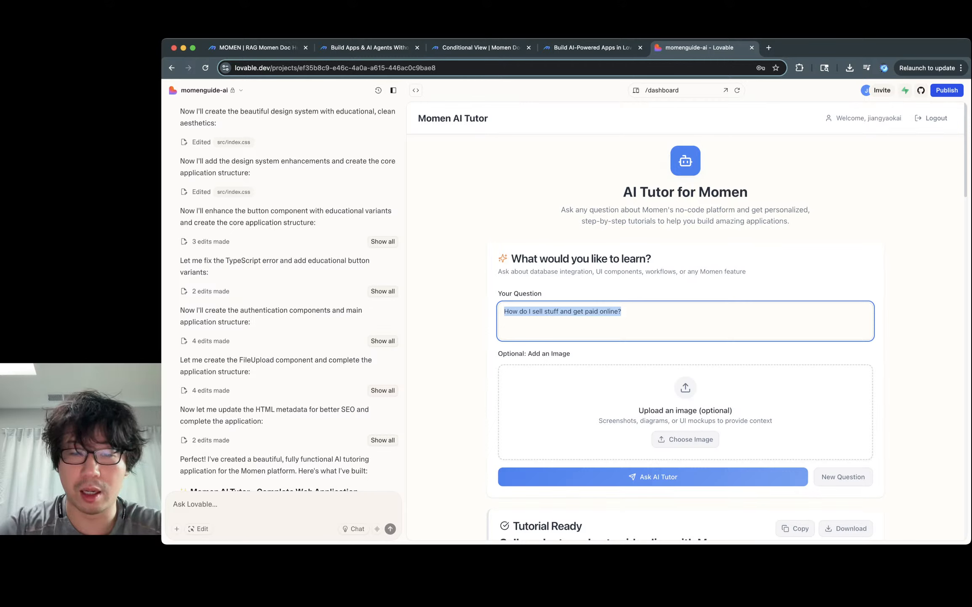
{"action": "type", "text": "How to c"}
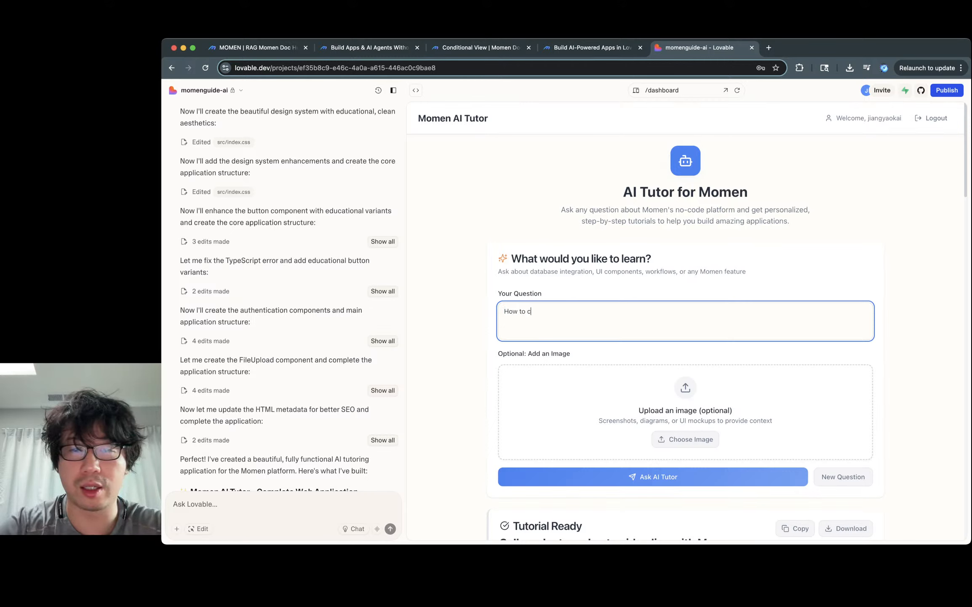
{"action": "type", "text": "reate a todo app with "}
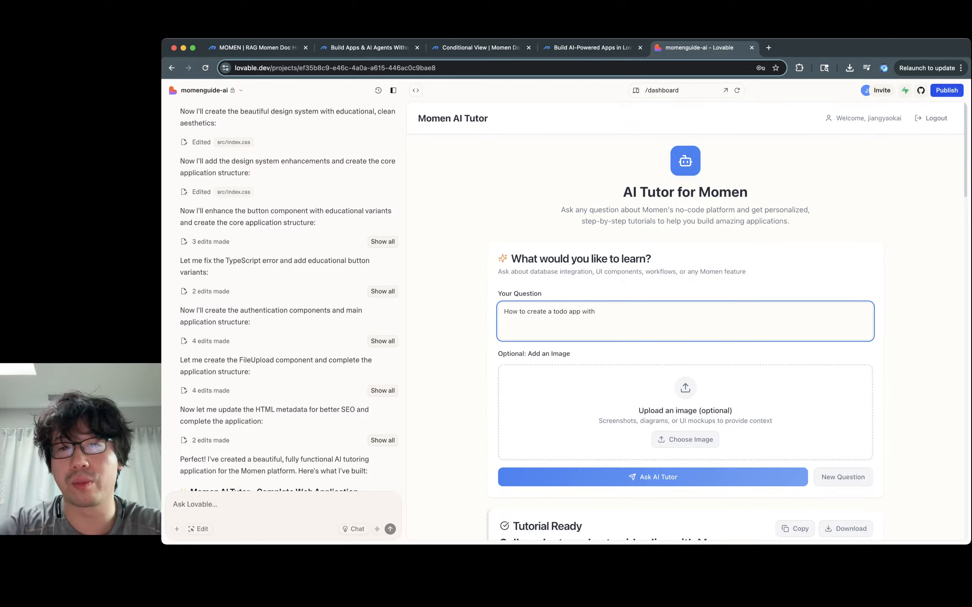
{"action": "type", "text": "a "}
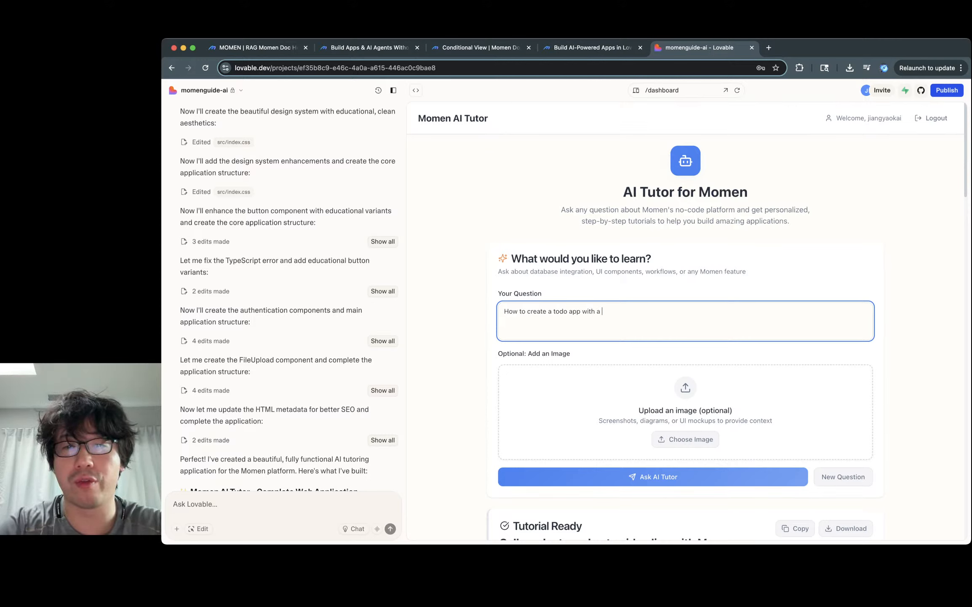
{"action": "type", "text": "freemium"}
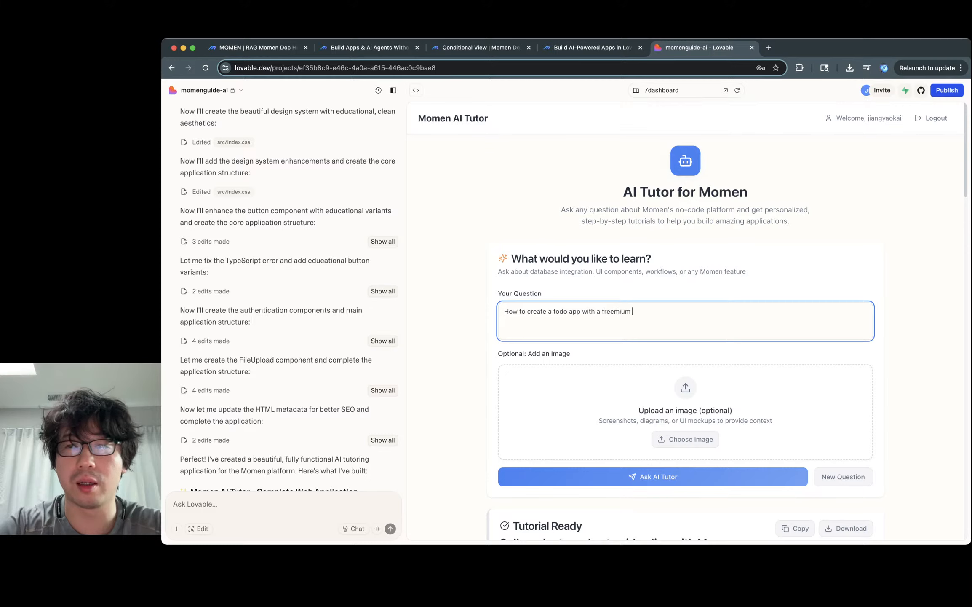
{"action": "type", "text": " pay"}
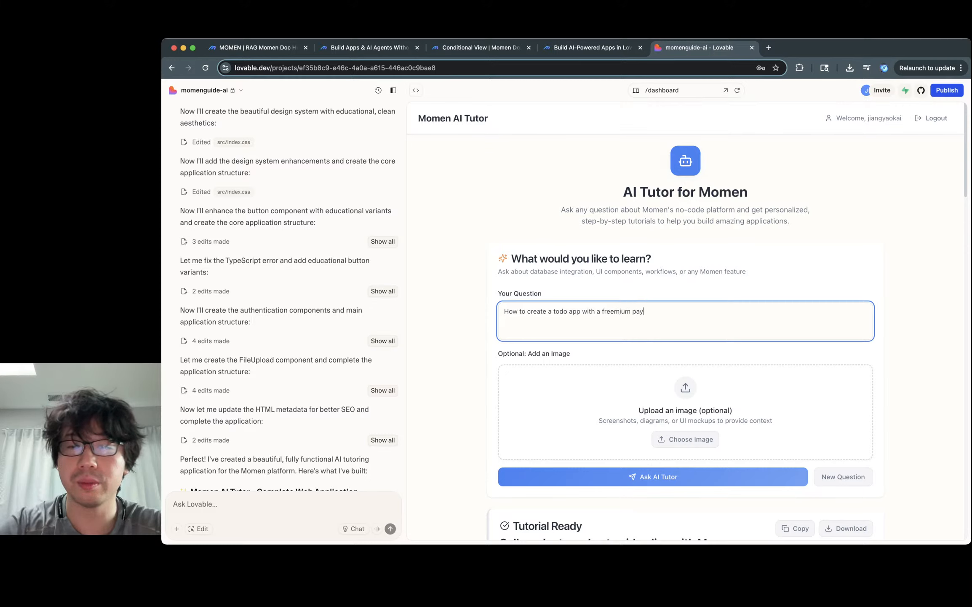
{"action": "type", "text": "wall"}
{"action": "key", "text": "Return"}
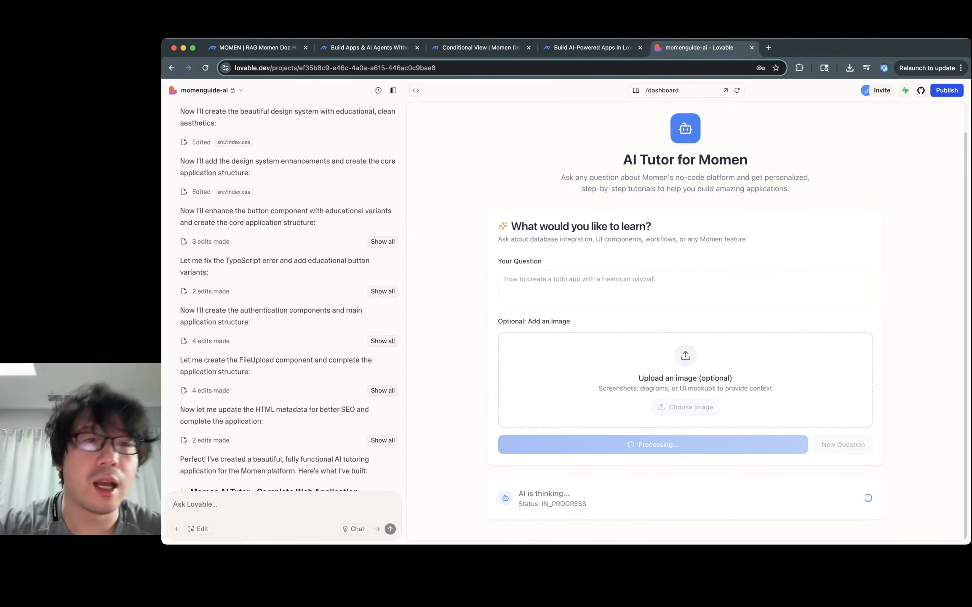
{"action": "key", "text": "super+1"}
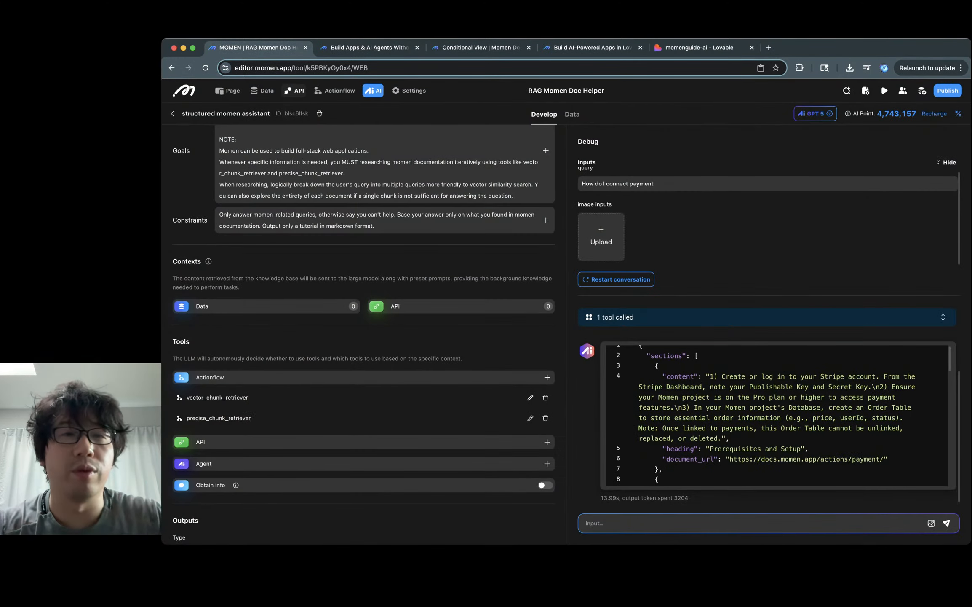
Step: Show the vector chunk retriever actionflow's Input, vector search and Output steps
{"action": "left_click", "coordinate": [335, 91]}
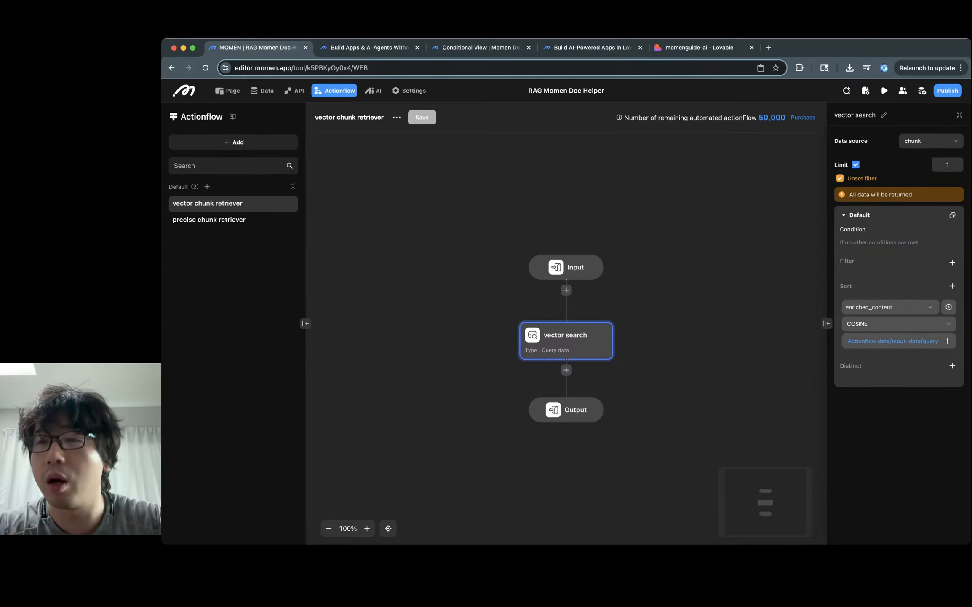
{"action": "key", "text": "Escape"}
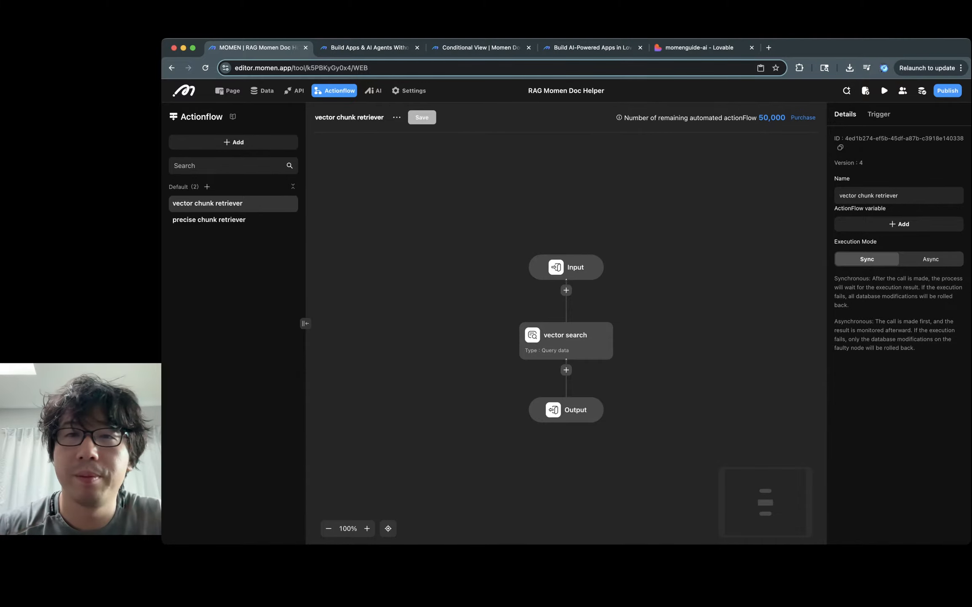
Step: Check the Permissions documentation cited by Step 9 of the freemium todo tutorial
{"action": "left_click", "coordinate": [699, 48]}
{"action": "scroll", "coordinate": [686, 320], "scroll_direction": "down", "scroll_amount": 20}
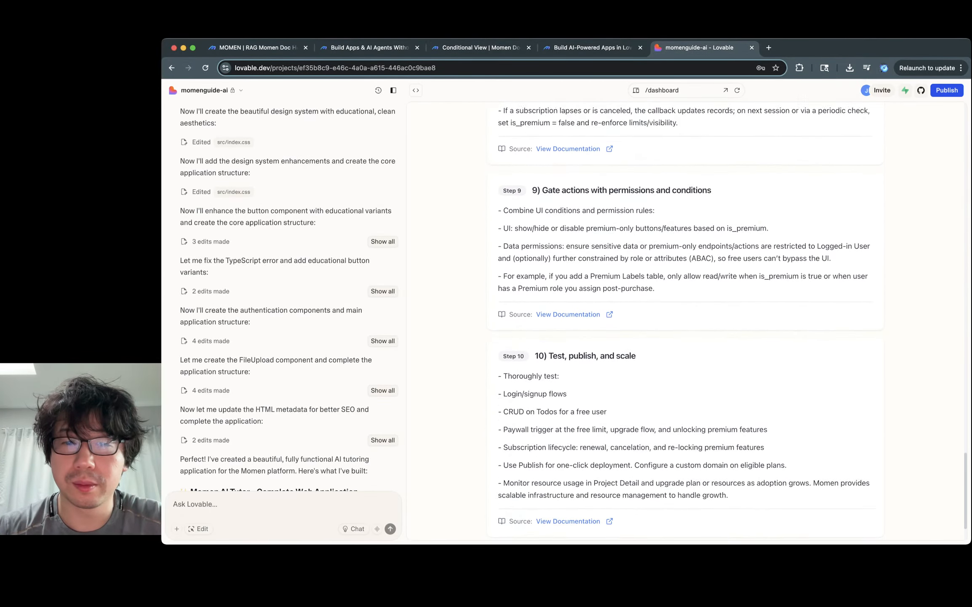
{"action": "scroll", "coordinate": [686, 314], "scroll_direction": "down", "scroll_amount": 3}
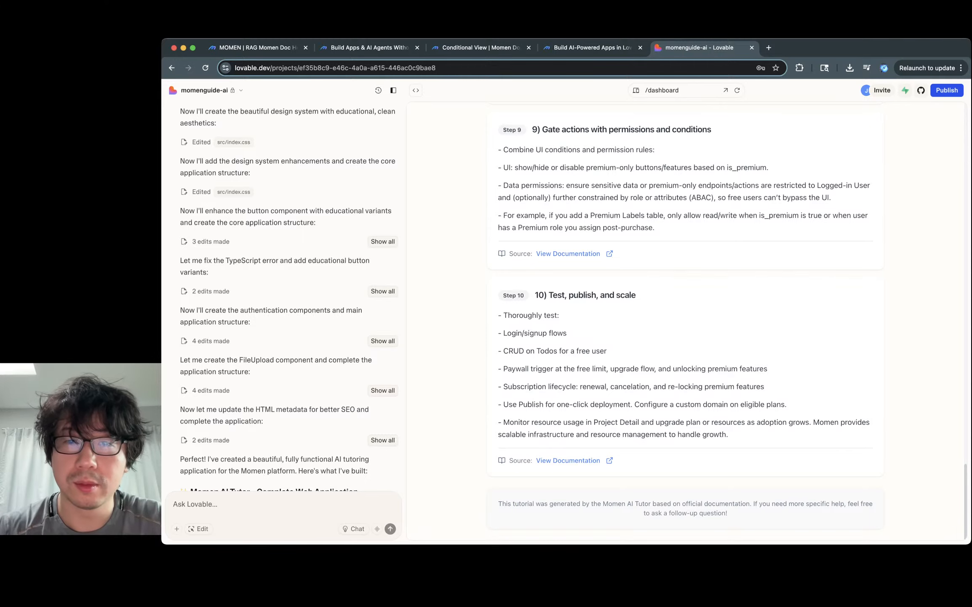
{"action": "scroll", "coordinate": [686, 320], "scroll_direction": "up", "scroll_amount": 1}
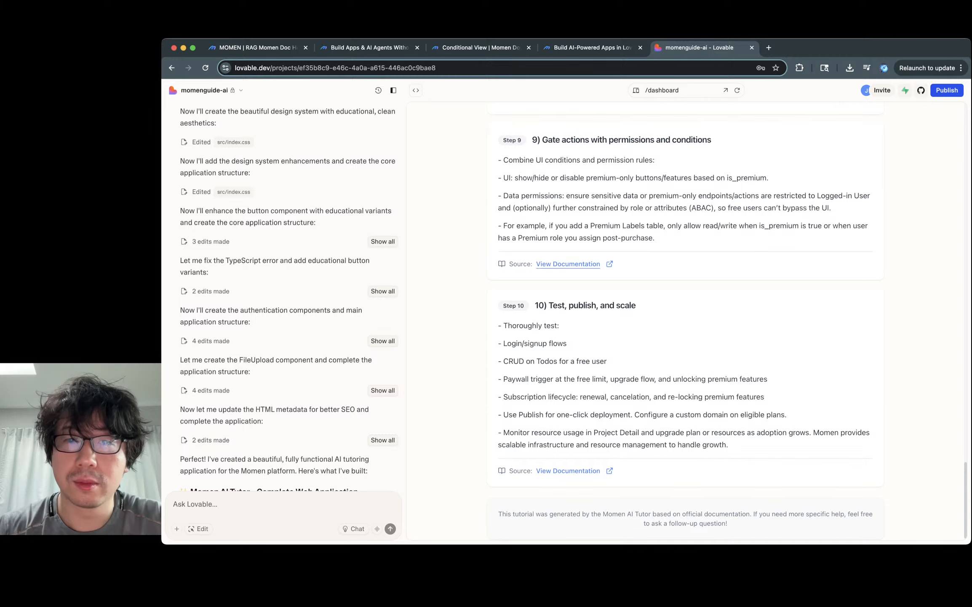
{"action": "left_click", "coordinate": [568, 264]}
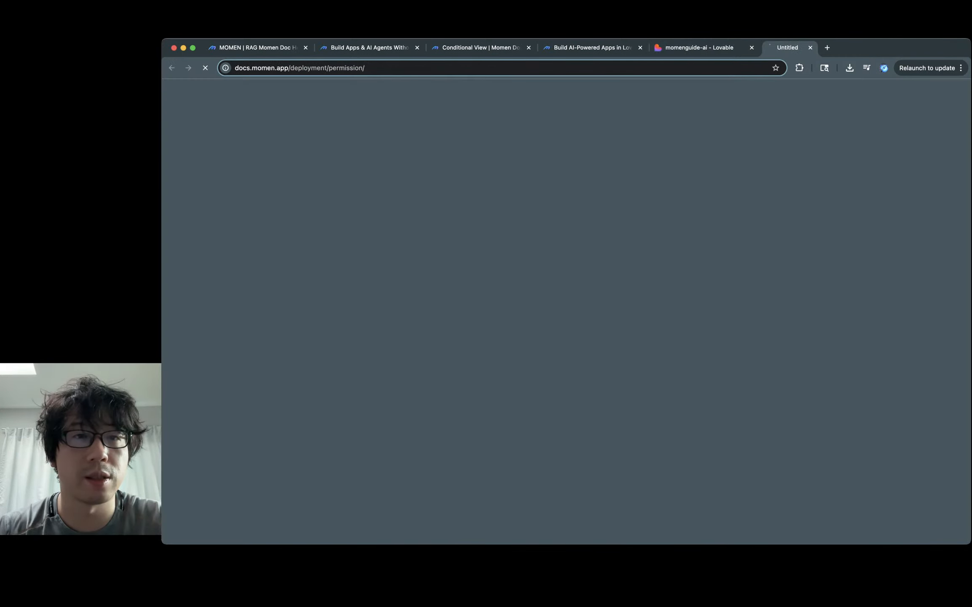
{"action": "key", "text": "ctrl+shift+Tab"}
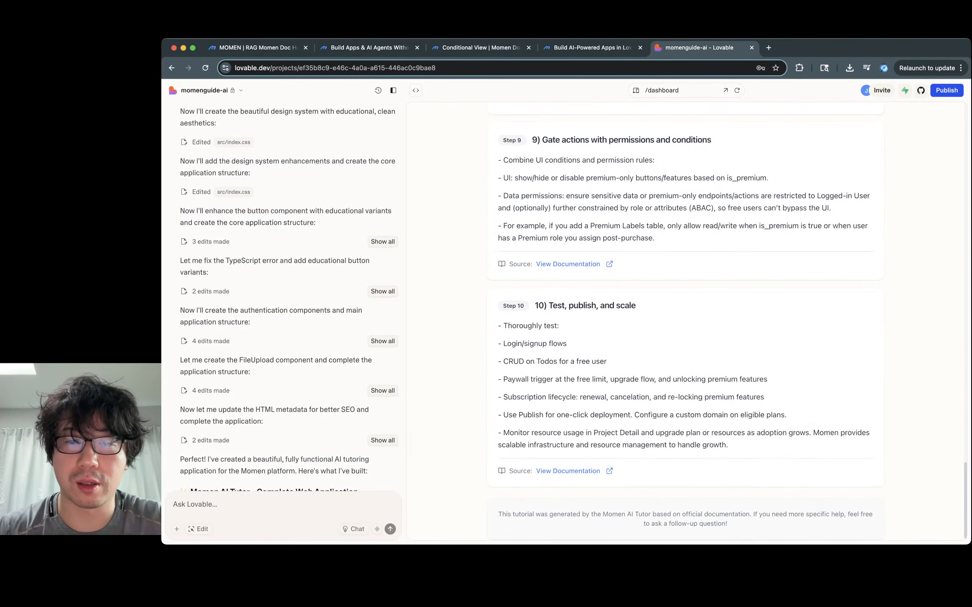
{"action": "scroll", "coordinate": [686, 320], "scroll_direction": "up", "scroll_amount": 5}
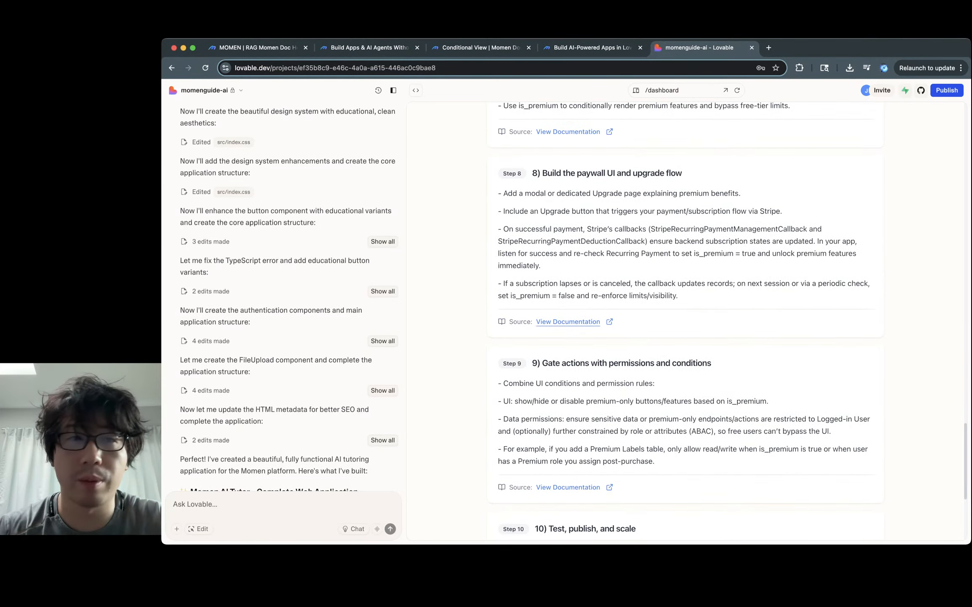
Step: Check the docs cited by Steps 8 and 6, then scroll back up the tutorial
{"action": "left_click", "coordinate": [568, 322]}
{"action": "key", "text": "super+w"}
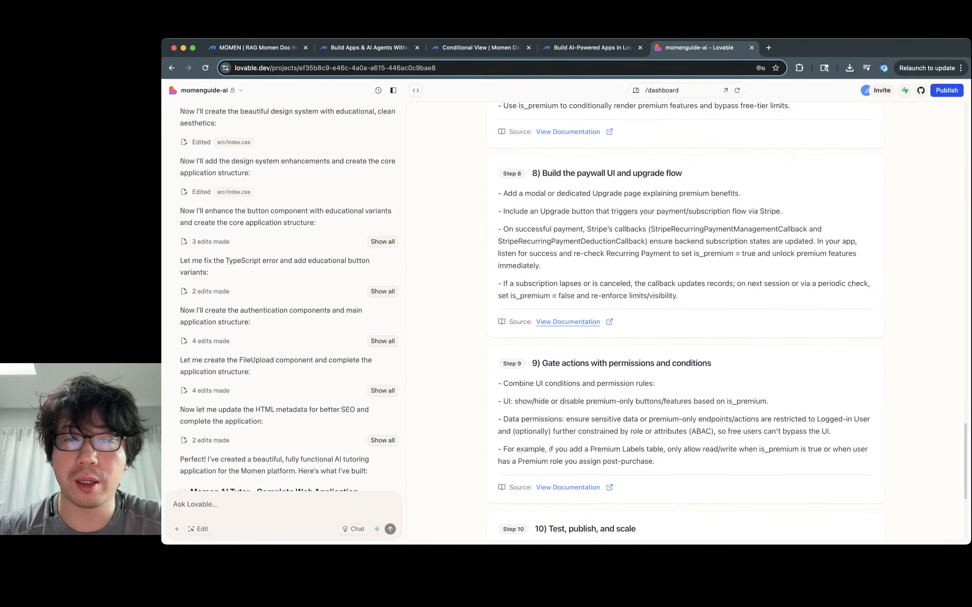
{"action": "scroll", "coordinate": [686, 320], "scroll_direction": "up", "scroll_amount": 5}
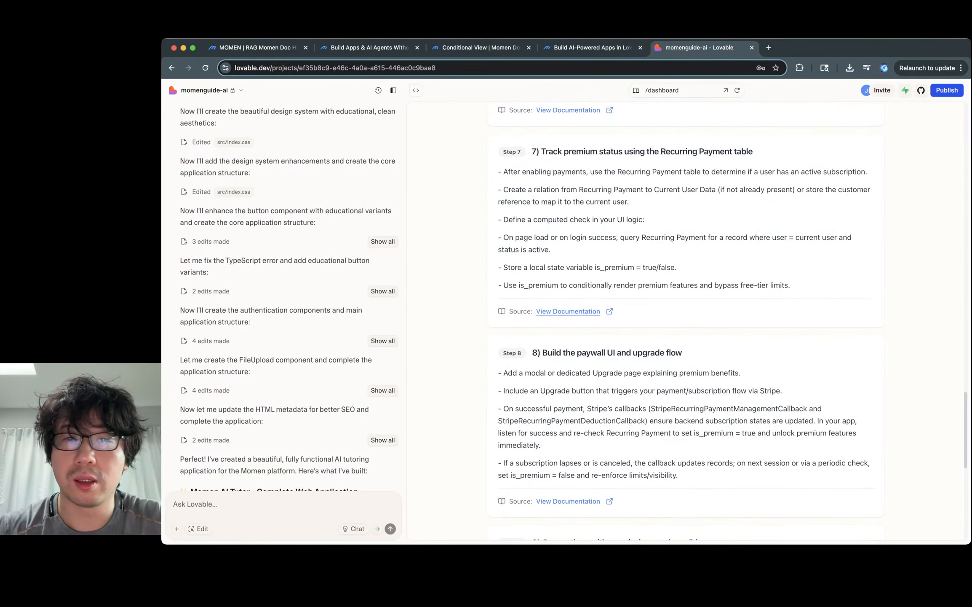
{"action": "scroll", "coordinate": [686, 320], "scroll_direction": "up", "scroll_amount": 7}
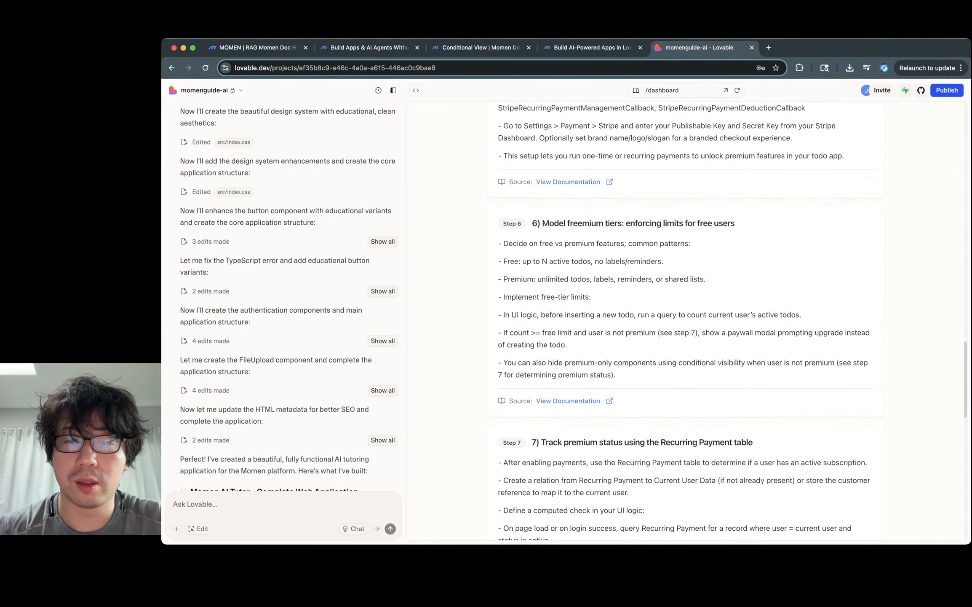
{"action": "left_click", "coordinate": [568, 401]}
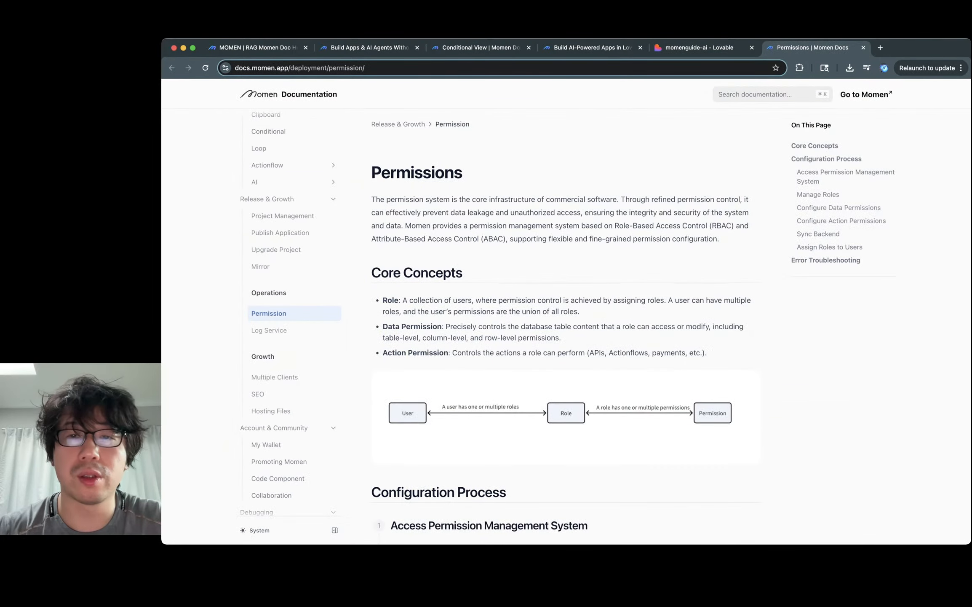
{"action": "key", "text": "super+w"}
{"action": "scroll", "coordinate": [686, 320], "scroll_direction": "up", "scroll_amount": 5}
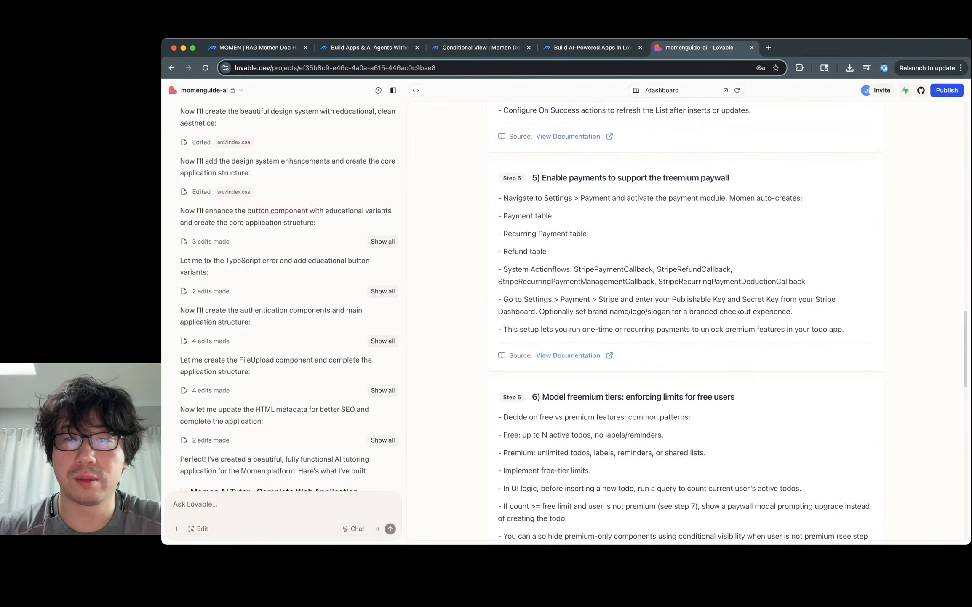
{"action": "scroll", "coordinate": [685, 320], "scroll_direction": "up", "scroll_amount": 5}
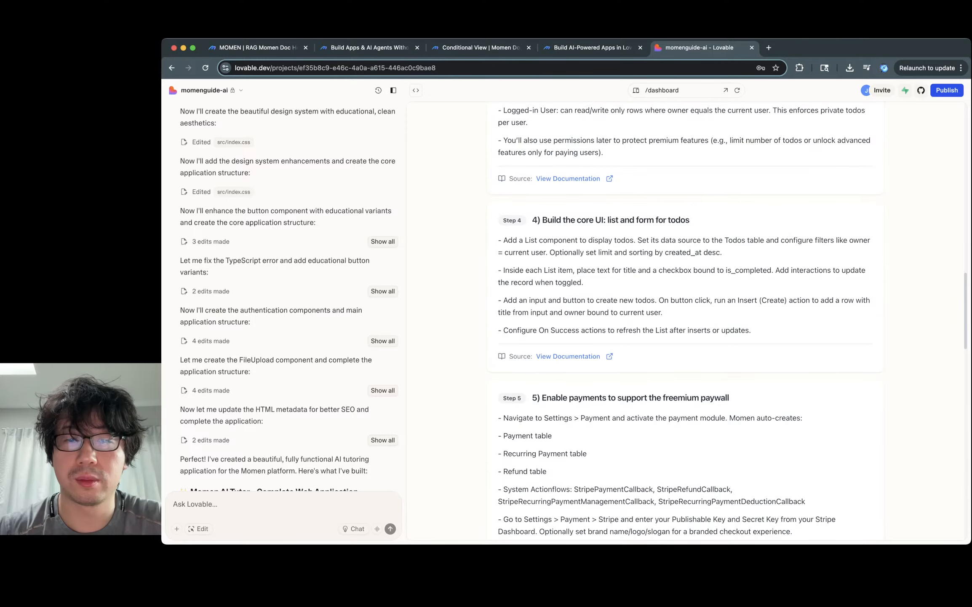
{"action": "left_click", "coordinate": [568, 356]}
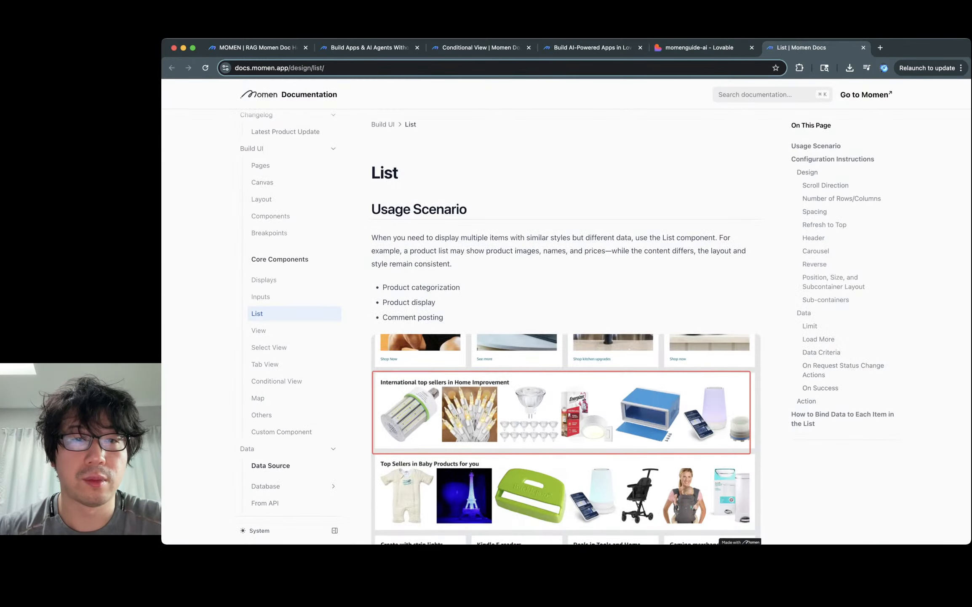
{"action": "scroll", "coordinate": [566, 320], "scroll_direction": "down", "scroll_amount": 2}
{"action": "scroll", "coordinate": [566, 321], "scroll_direction": "up", "scroll_amount": 2}
{"action": "scroll", "coordinate": [566, 320], "scroll_direction": "down", "scroll_amount": 4}
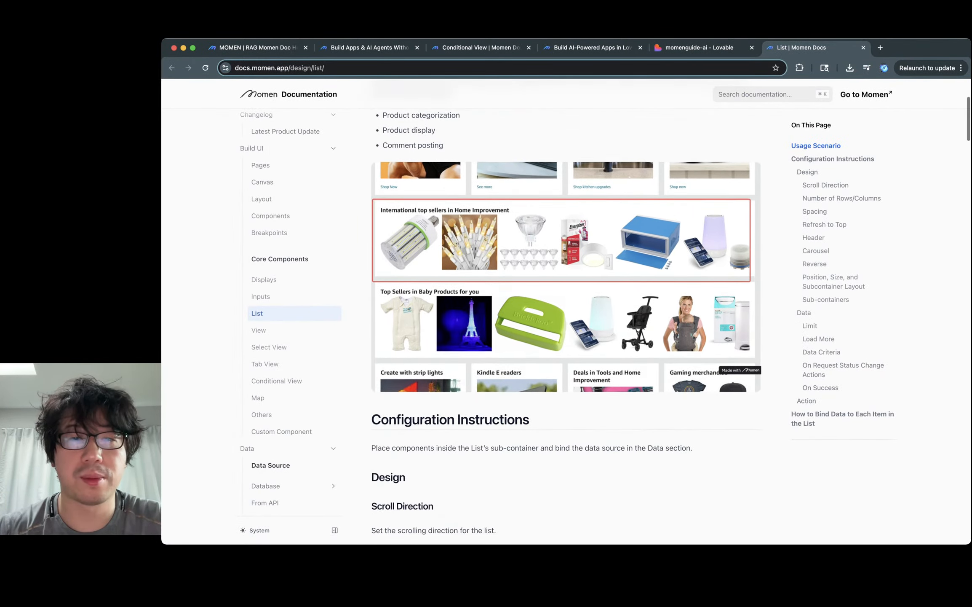
{"action": "scroll", "coordinate": [566, 321], "scroll_direction": "down", "scroll_amount": 5}
{"action": "key", "text": "super+w"}
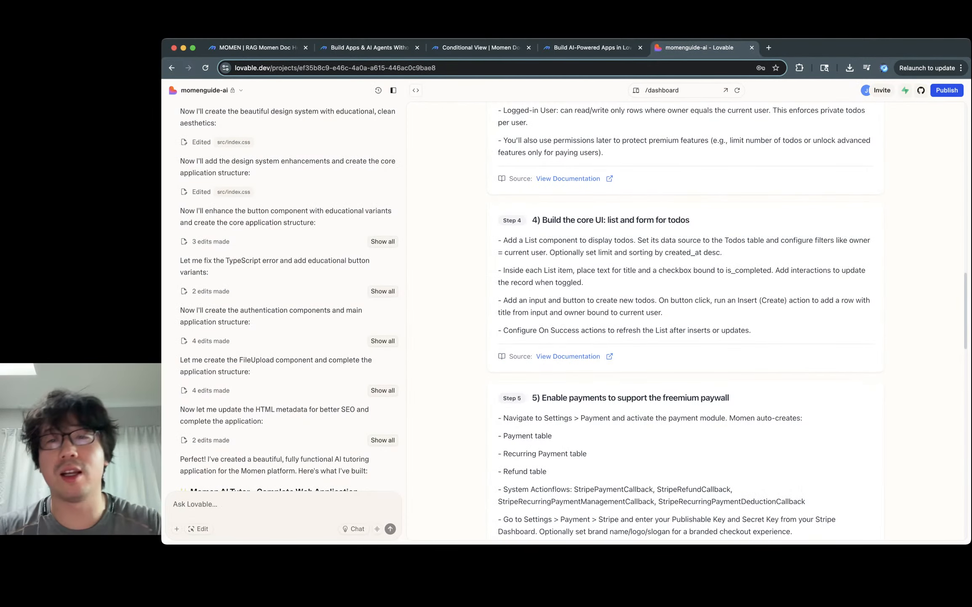
{"action": "left_click_drag", "start_coordinate": [499, 270], "coordinate": [584, 282]}
{"action": "triple_click", "coordinate": [643, 240]}
{"action": "left_click", "coordinate": [643, 240]}
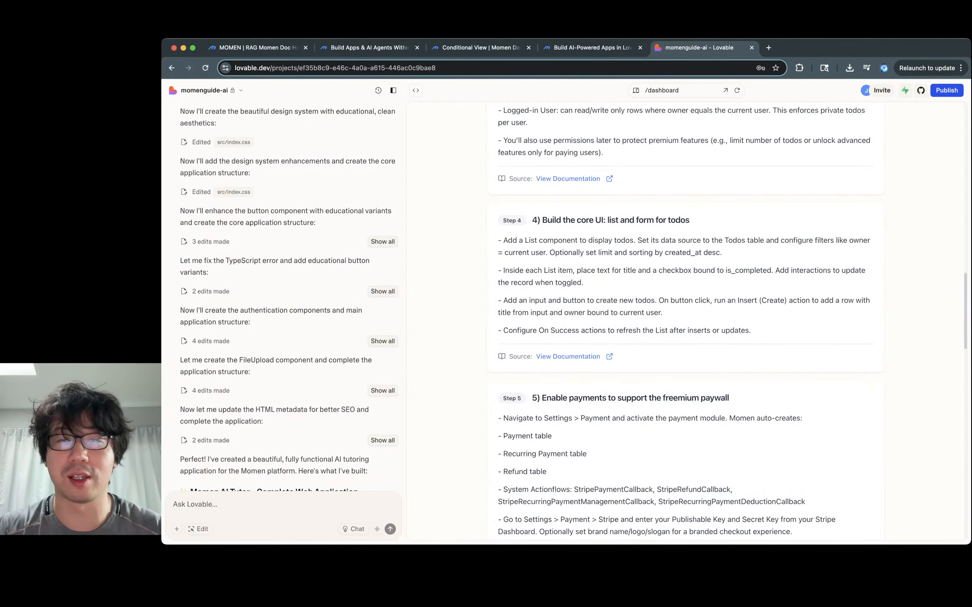
{"action": "scroll", "coordinate": [643, 240], "scroll_direction": "up", "scroll_amount": 4}
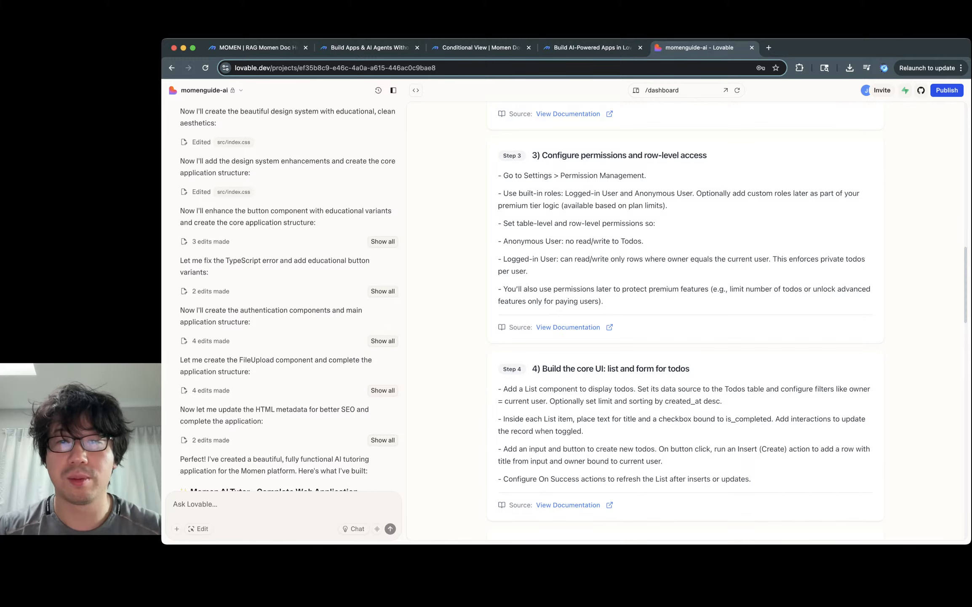
{"action": "scroll", "coordinate": [686, 323], "scroll_direction": "up", "scroll_amount": 8}
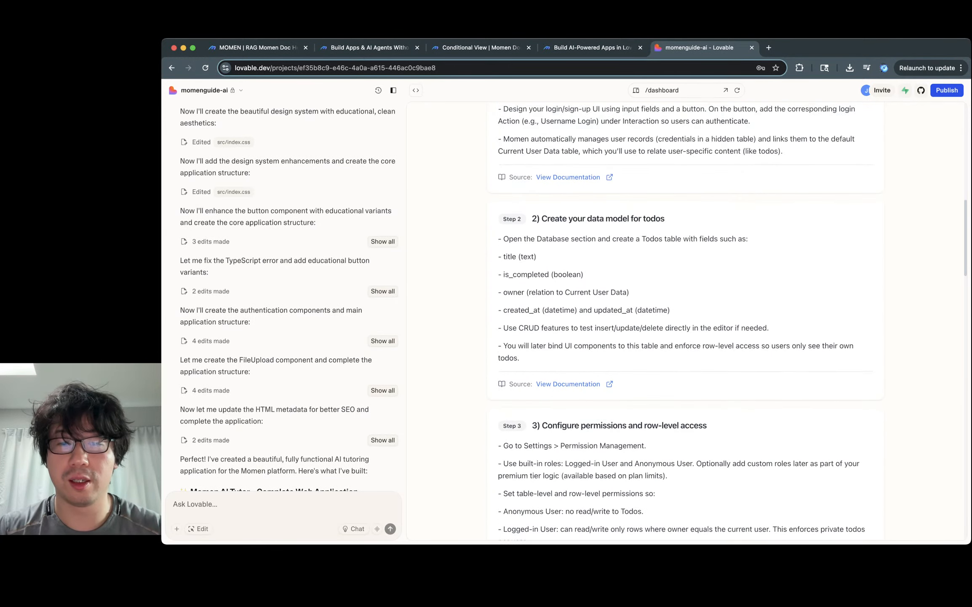
{"action": "left_click", "coordinate": [568, 401]}
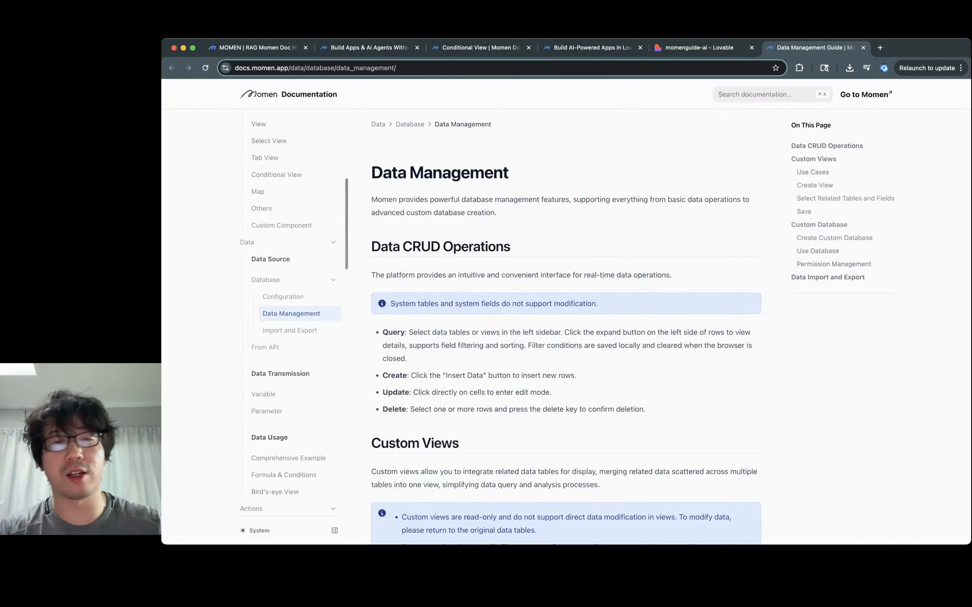
{"action": "key", "text": "super+w"}
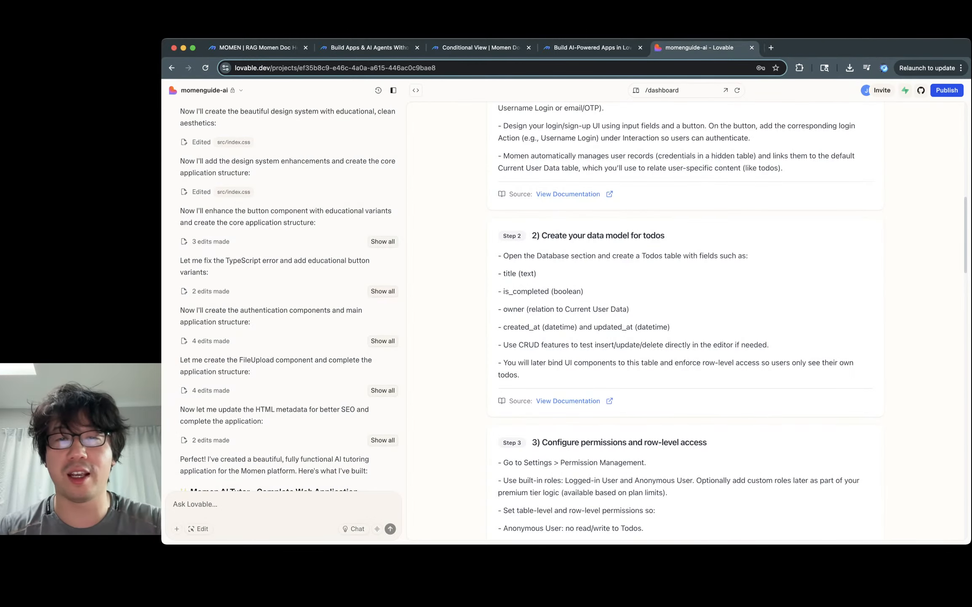
{"action": "scroll", "coordinate": [686, 323], "scroll_direction": "up", "scroll_amount": 5}
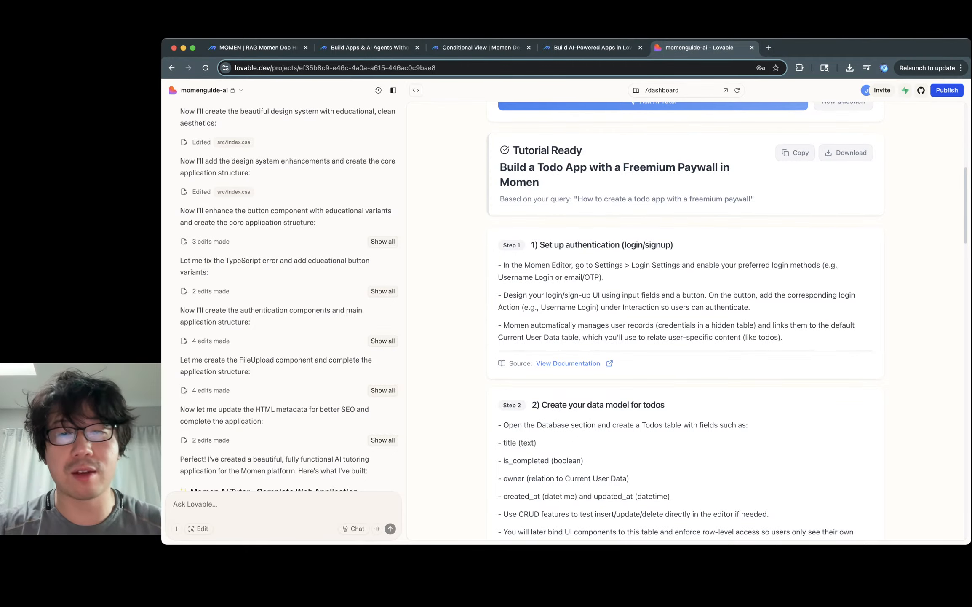
{"action": "scroll", "coordinate": [685, 320], "scroll_direction": "up", "scroll_amount": 3}
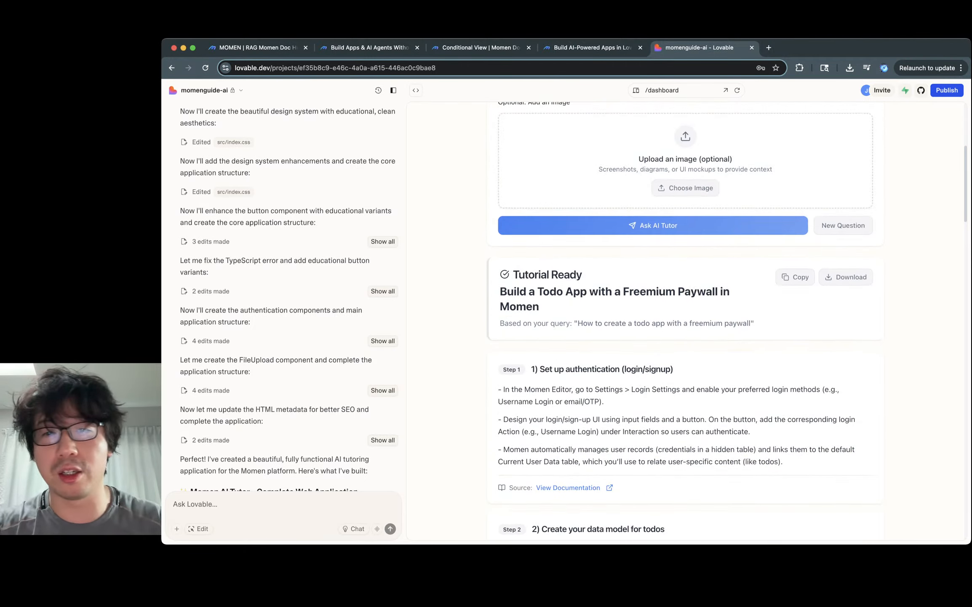
{"action": "scroll", "coordinate": [684, 320], "scroll_direction": "up", "scroll_amount": 6}
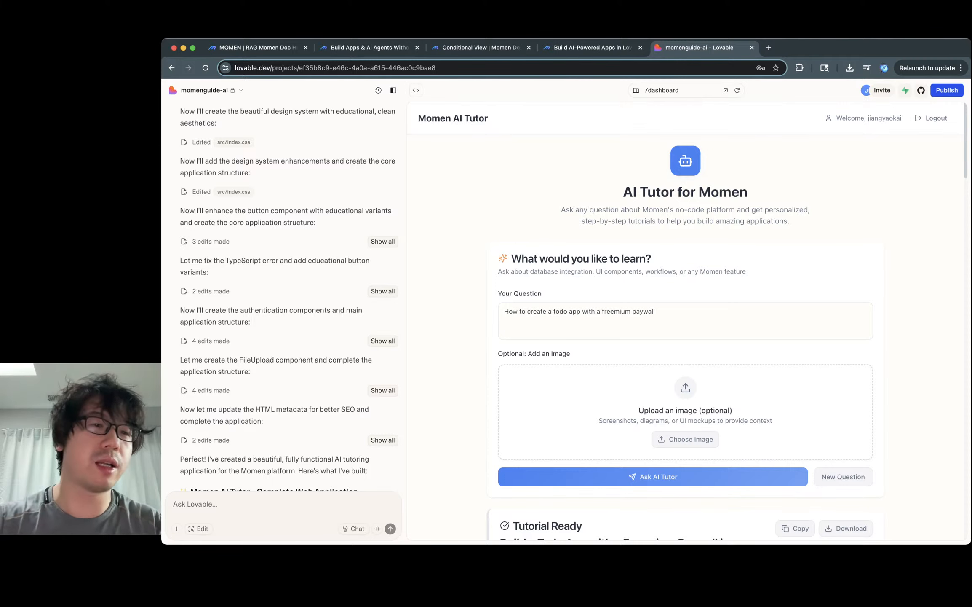
{"action": "left_click", "coordinate": [589, 47]}
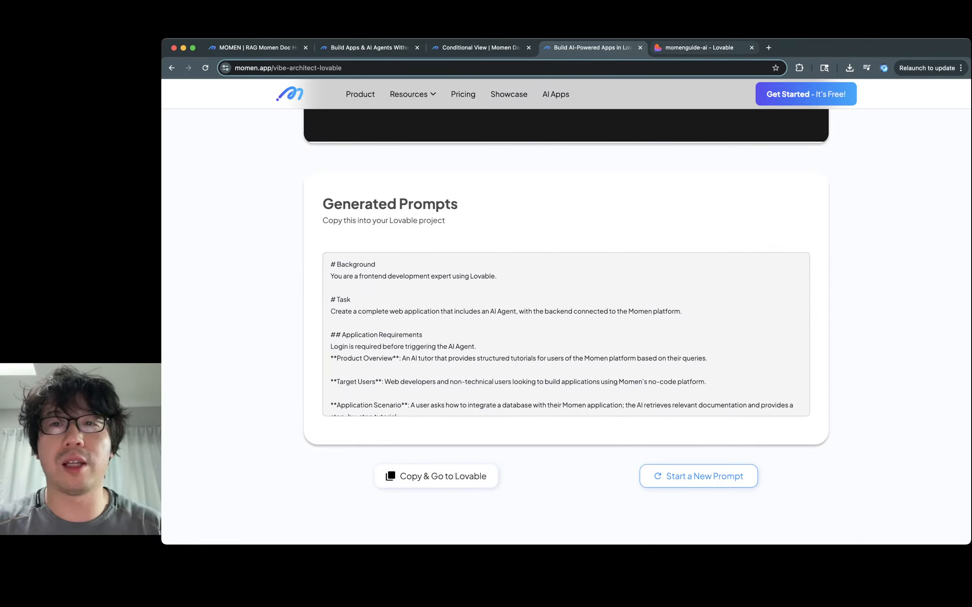
{"action": "left_click", "coordinate": [700, 47]}
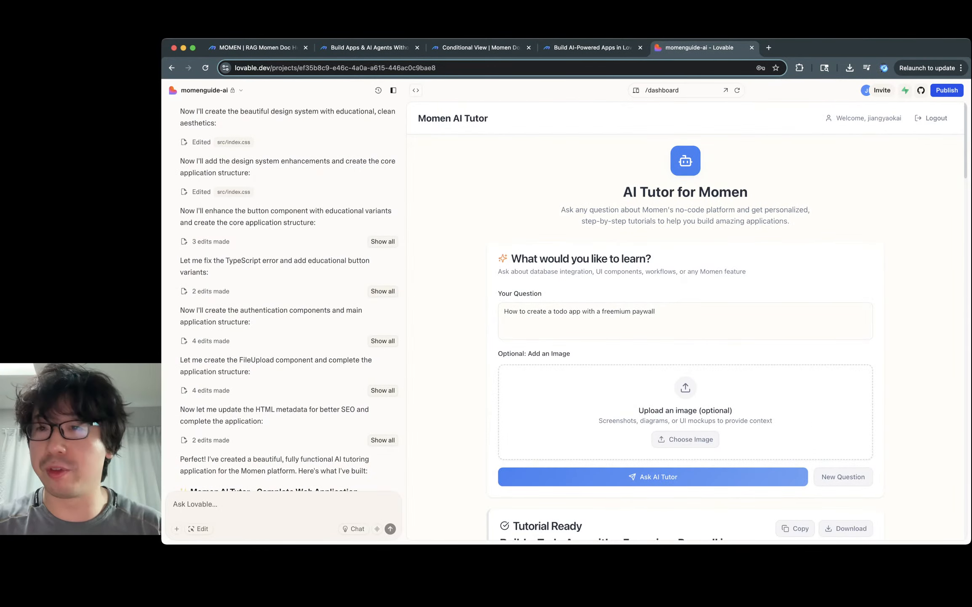
{"action": "left_click_drag", "start_coordinate": [562, 209], "coordinate": [790, 221]}
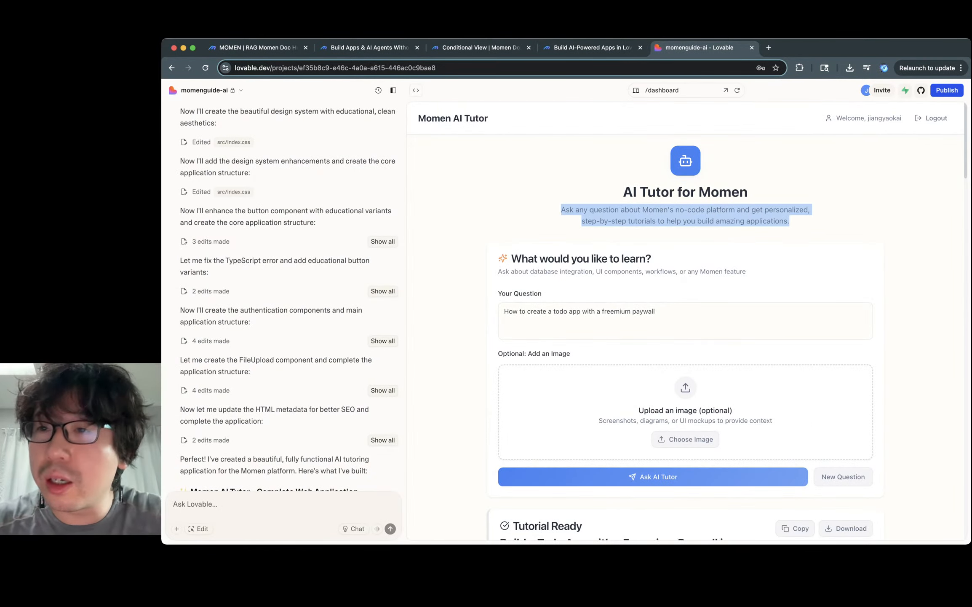
Step: Publish the AI Tutor to momenguide-ai.lovable.app, copy its public link and dismiss the dialog
{"action": "left_click", "coordinate": [948, 89]}
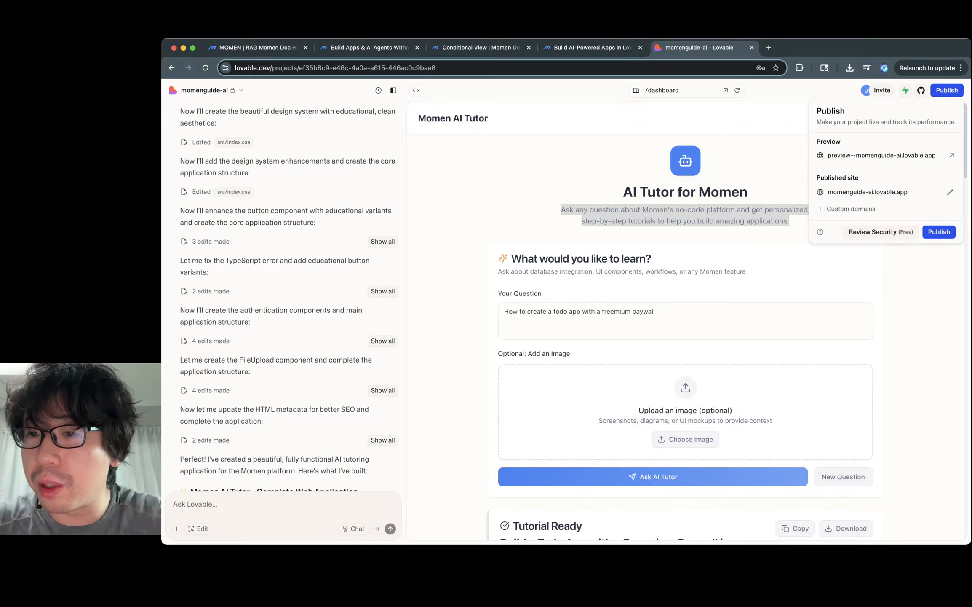
{"action": "left_click", "coordinate": [938, 232]}
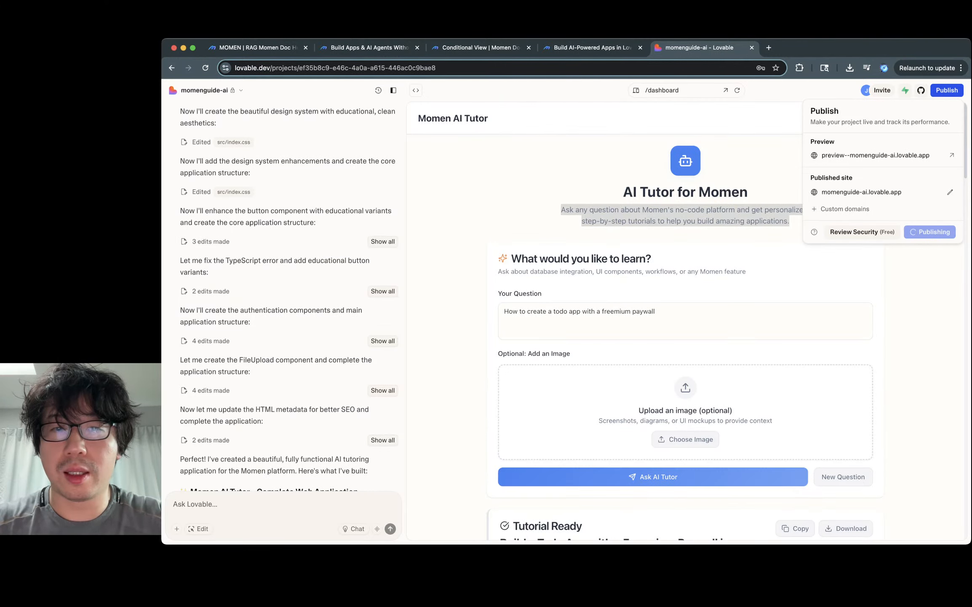
{"action": "scroll", "coordinate": [686, 320], "scroll_direction": "down", "scroll_amount": 20}
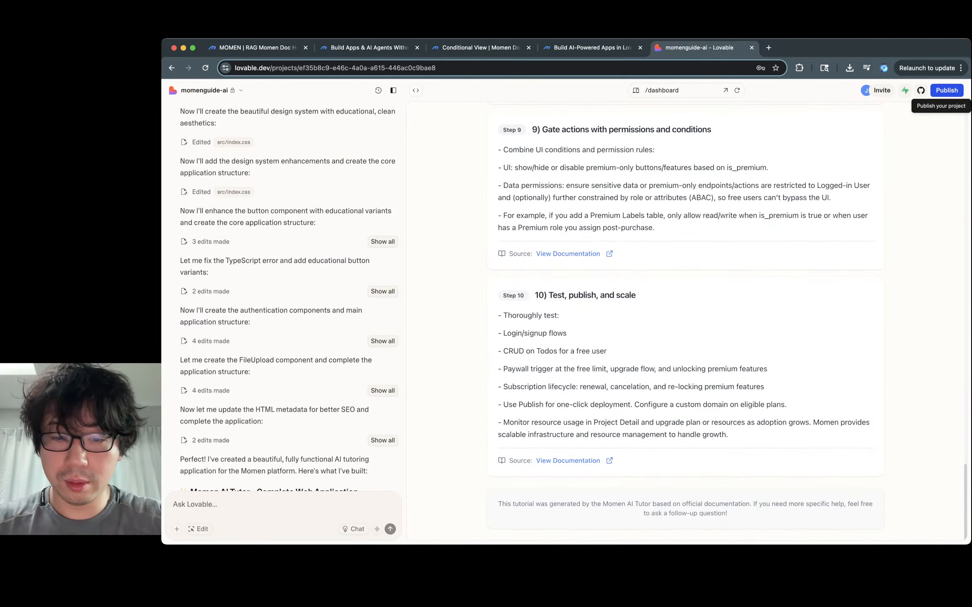
{"action": "triple_click", "coordinate": [686, 508]}
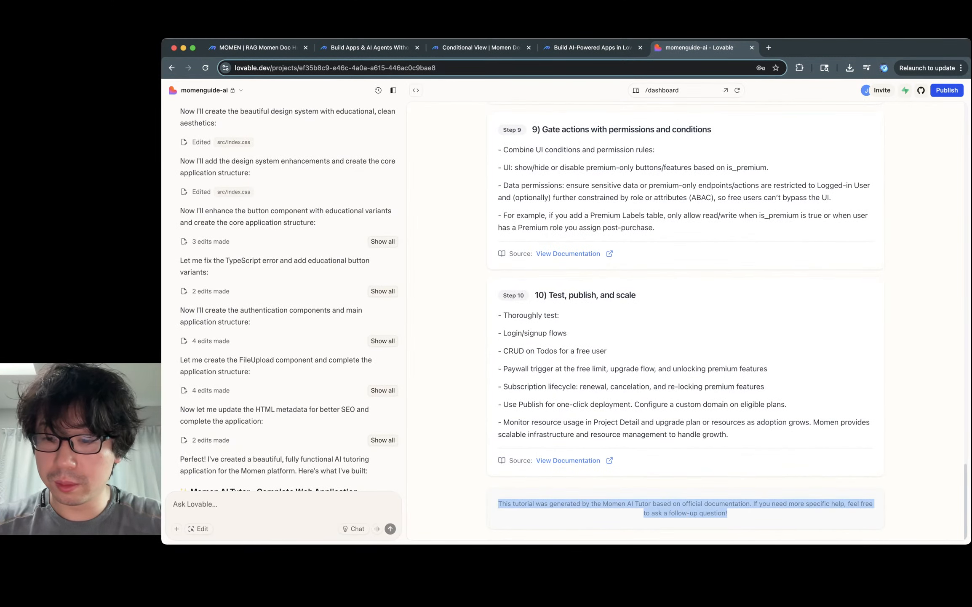
{"action": "left_click", "coordinate": [685, 508]}
{"action": "triple_click", "coordinate": [713, 512]}
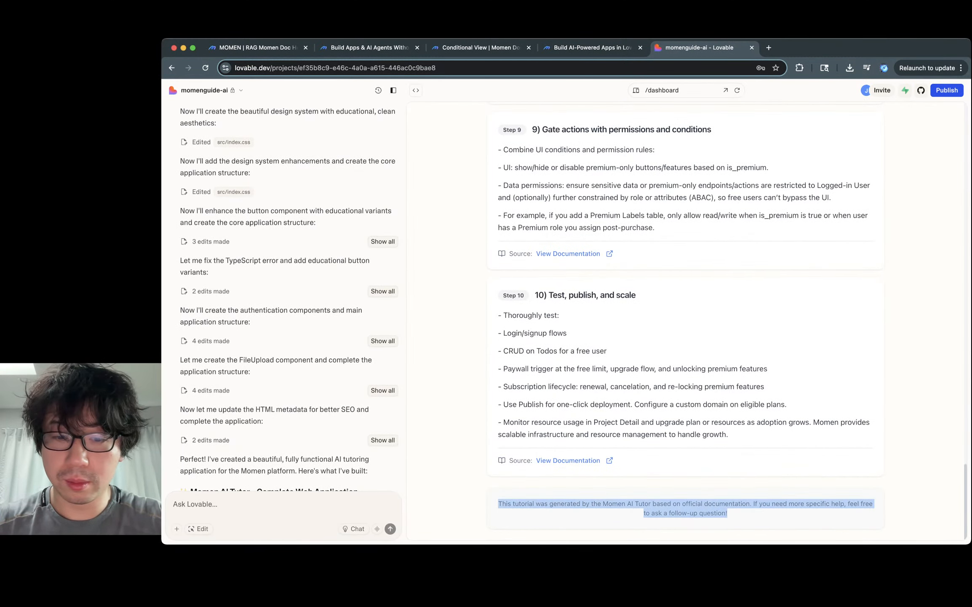
{"action": "scroll", "coordinate": [685, 321], "scroll_direction": "up", "scroll_amount": 20}
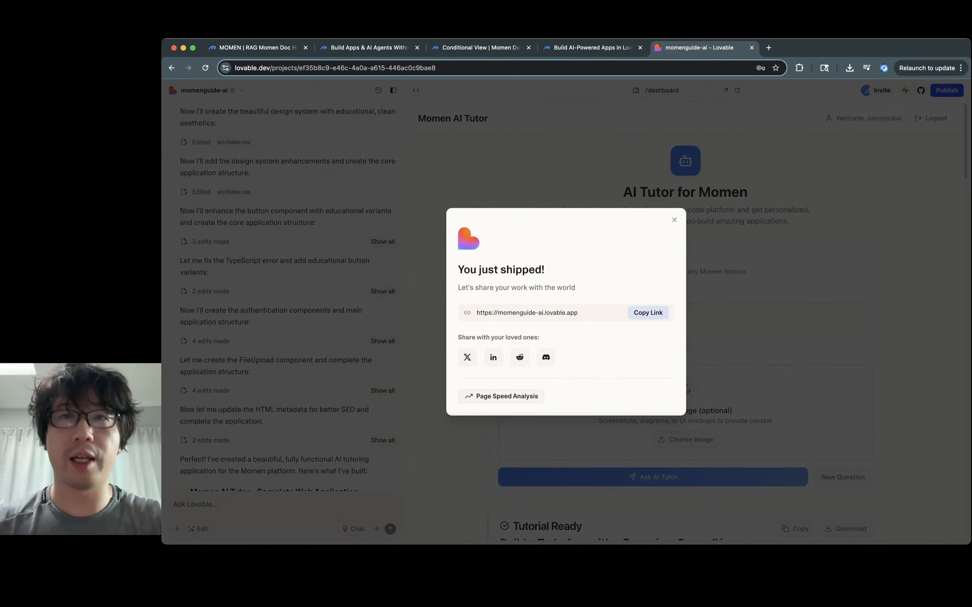
{"action": "left_click", "coordinate": [648, 312]}
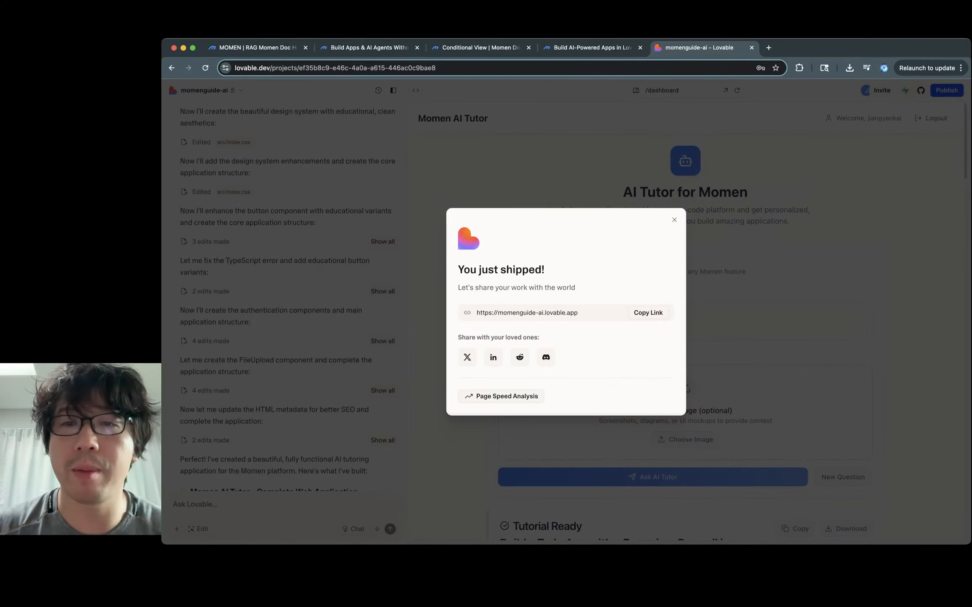
{"action": "left_click", "coordinate": [674, 220]}
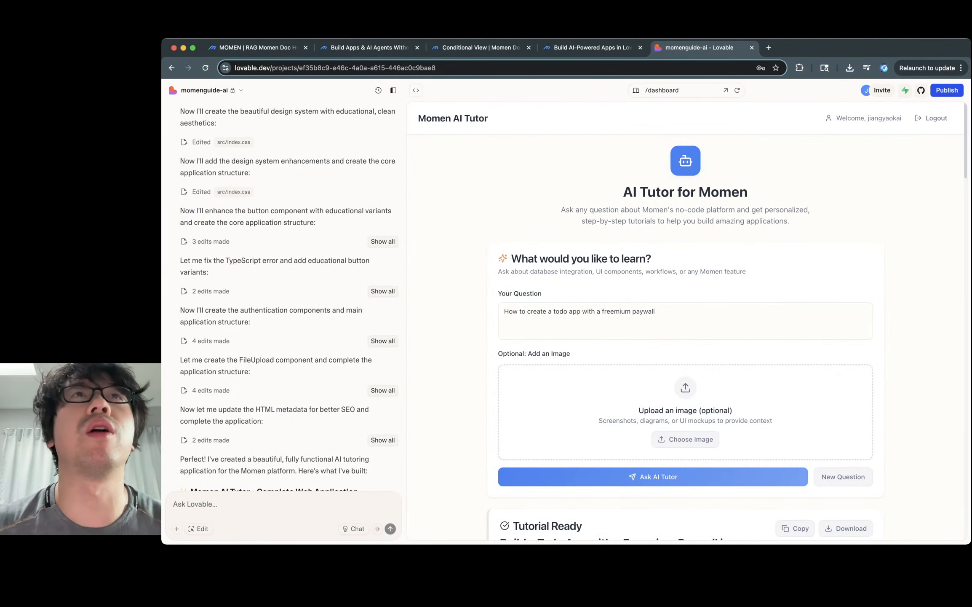